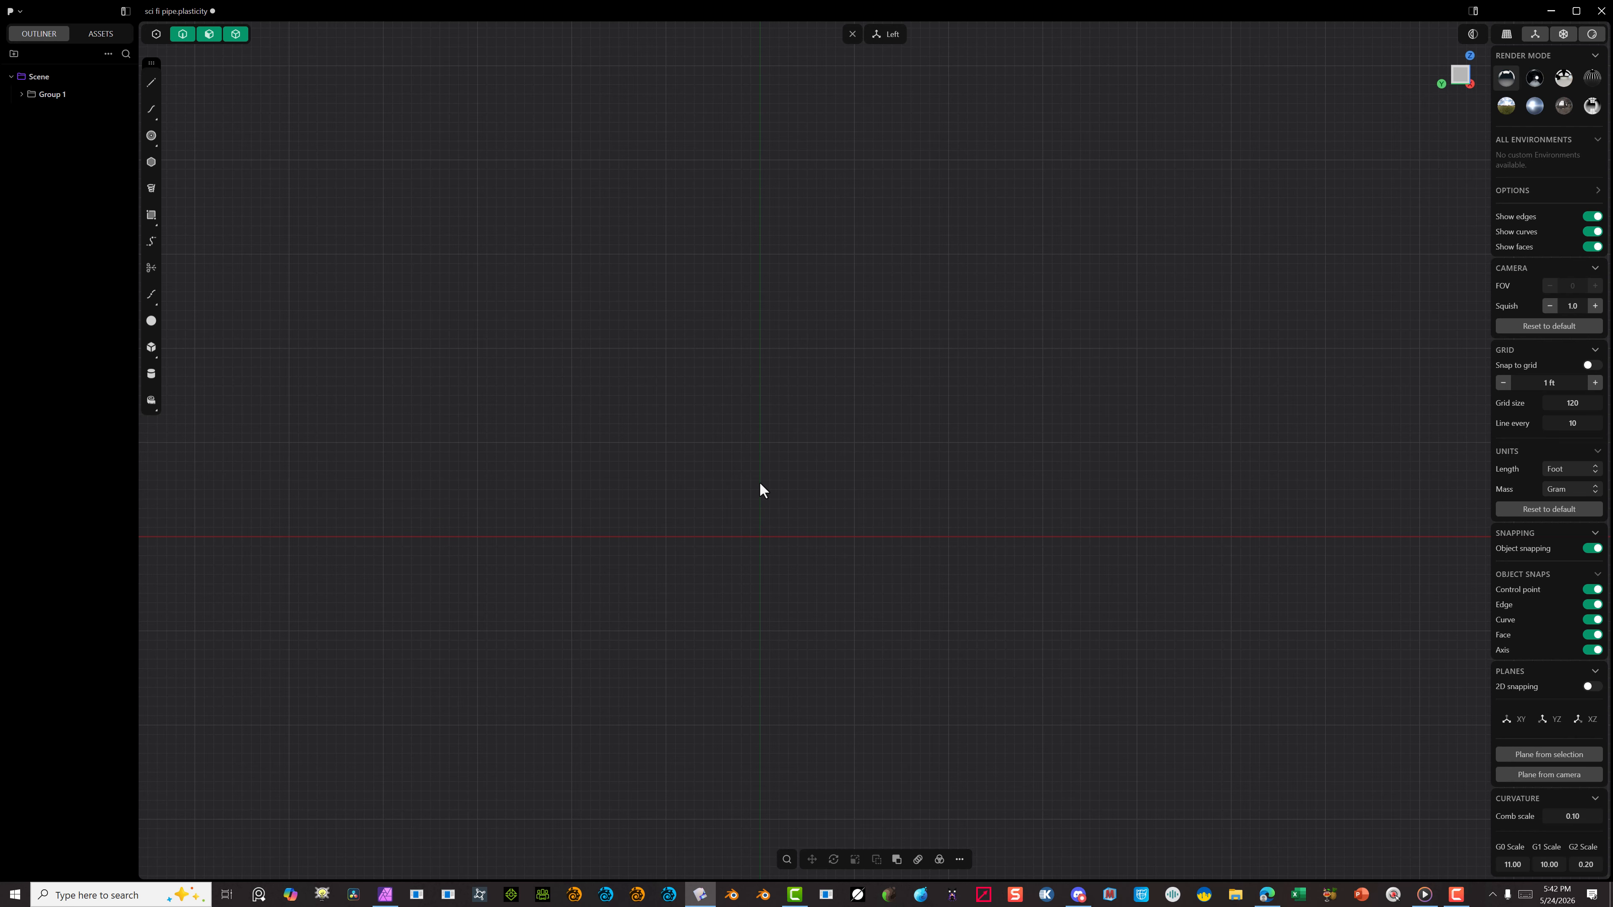
Step: With grid snapping enabled, draw a five-point control-point curve in the left view, rising from the horizontal axis to a level upper end
click(150, 110)
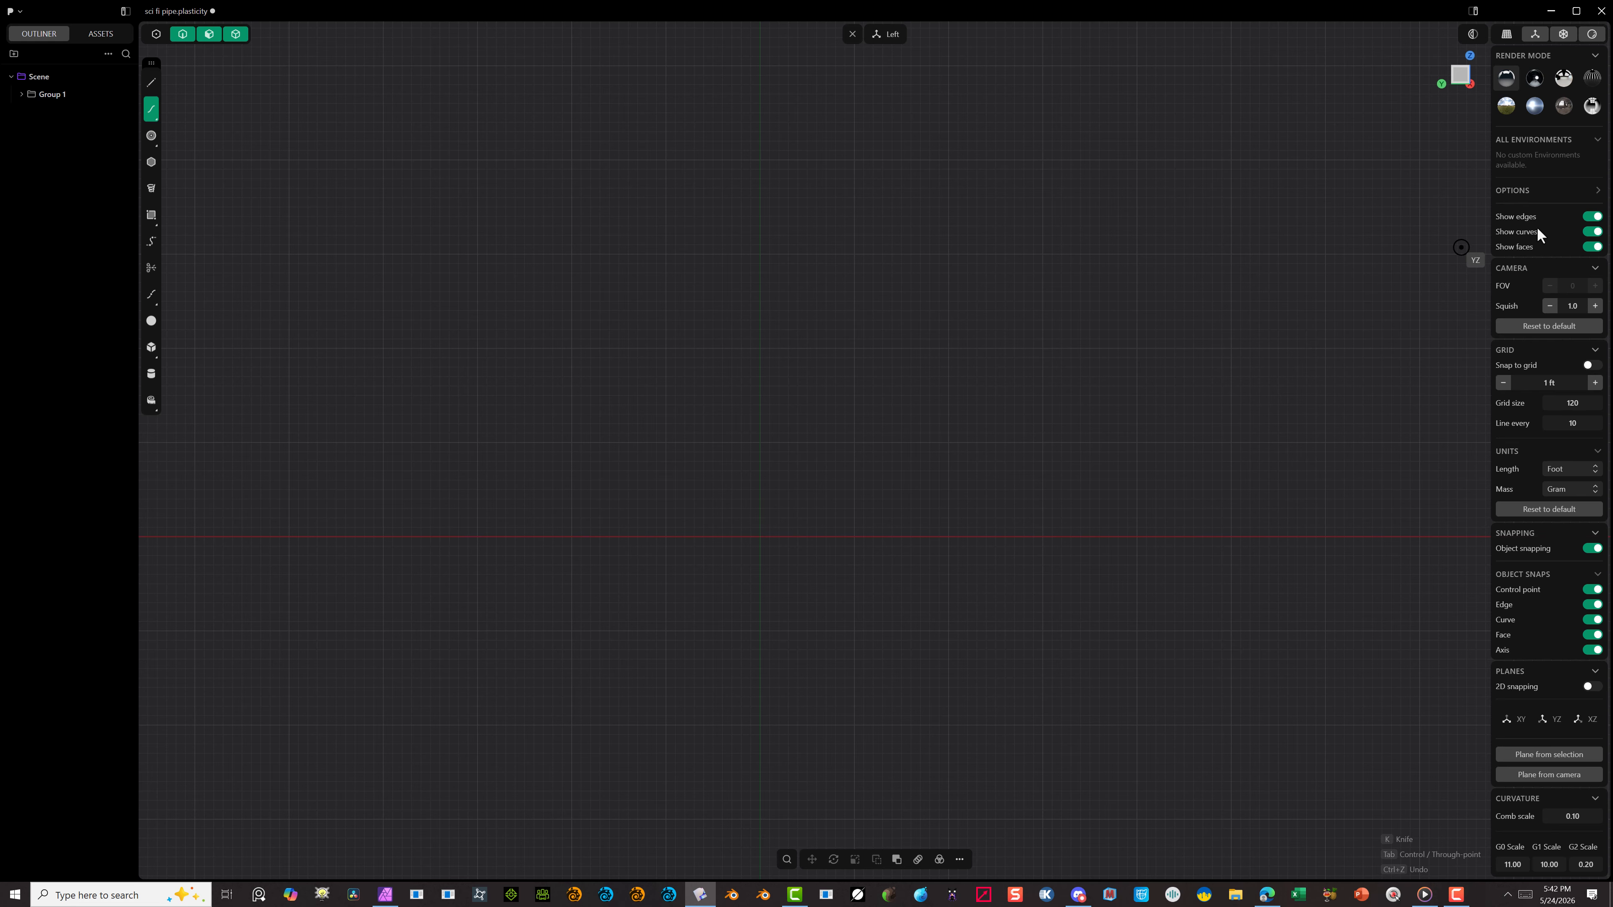
click(1595, 366)
click(383, 537)
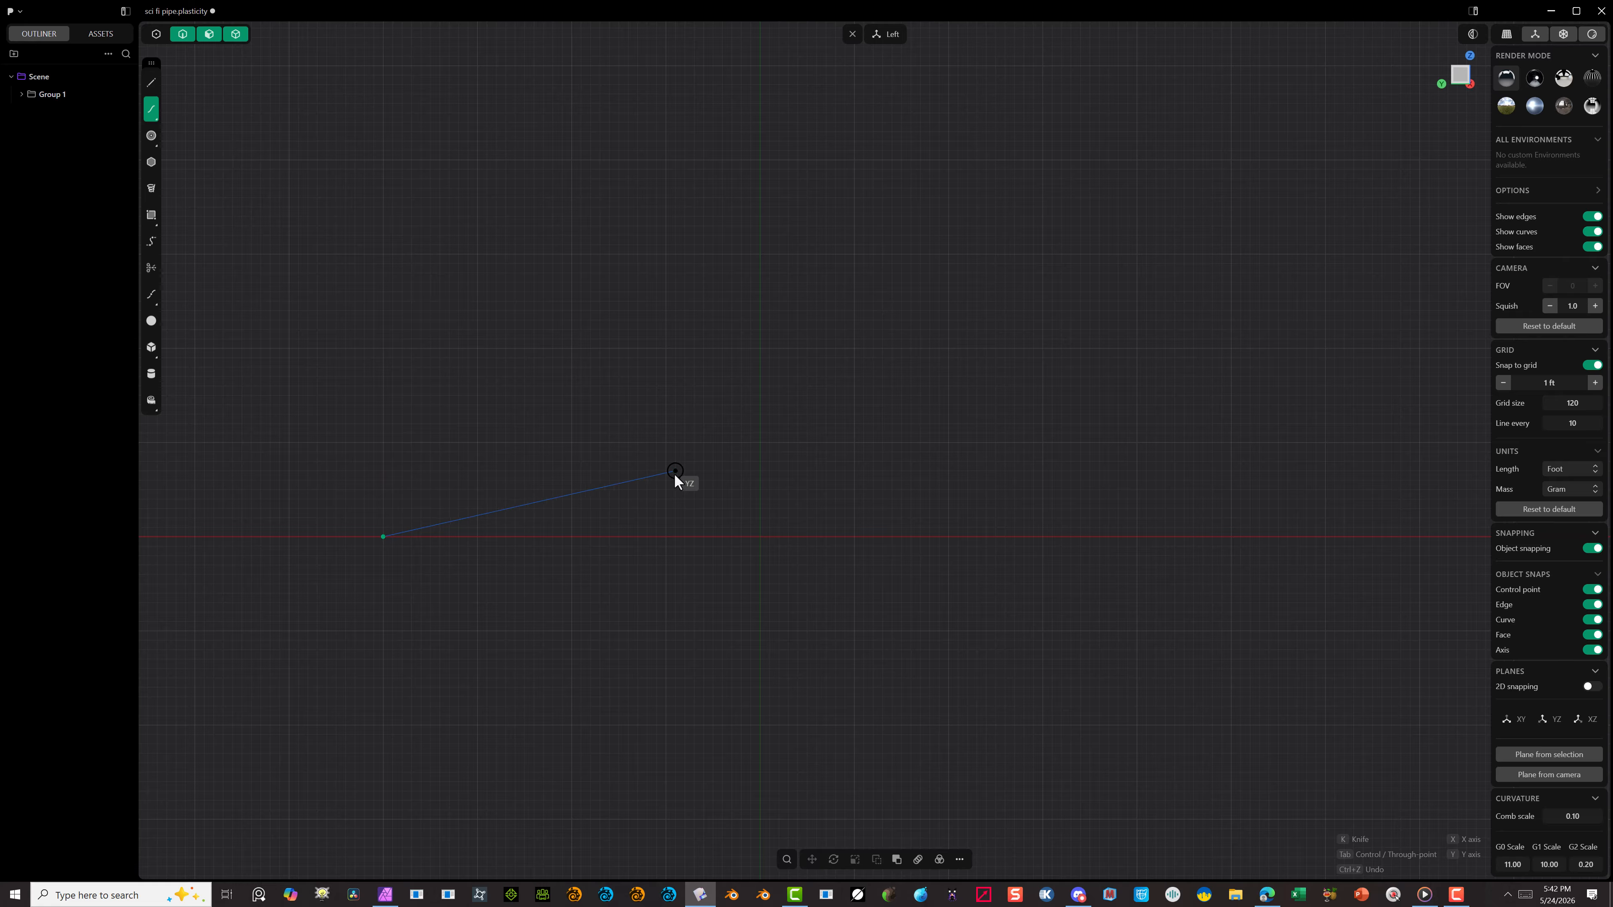
click(755, 441)
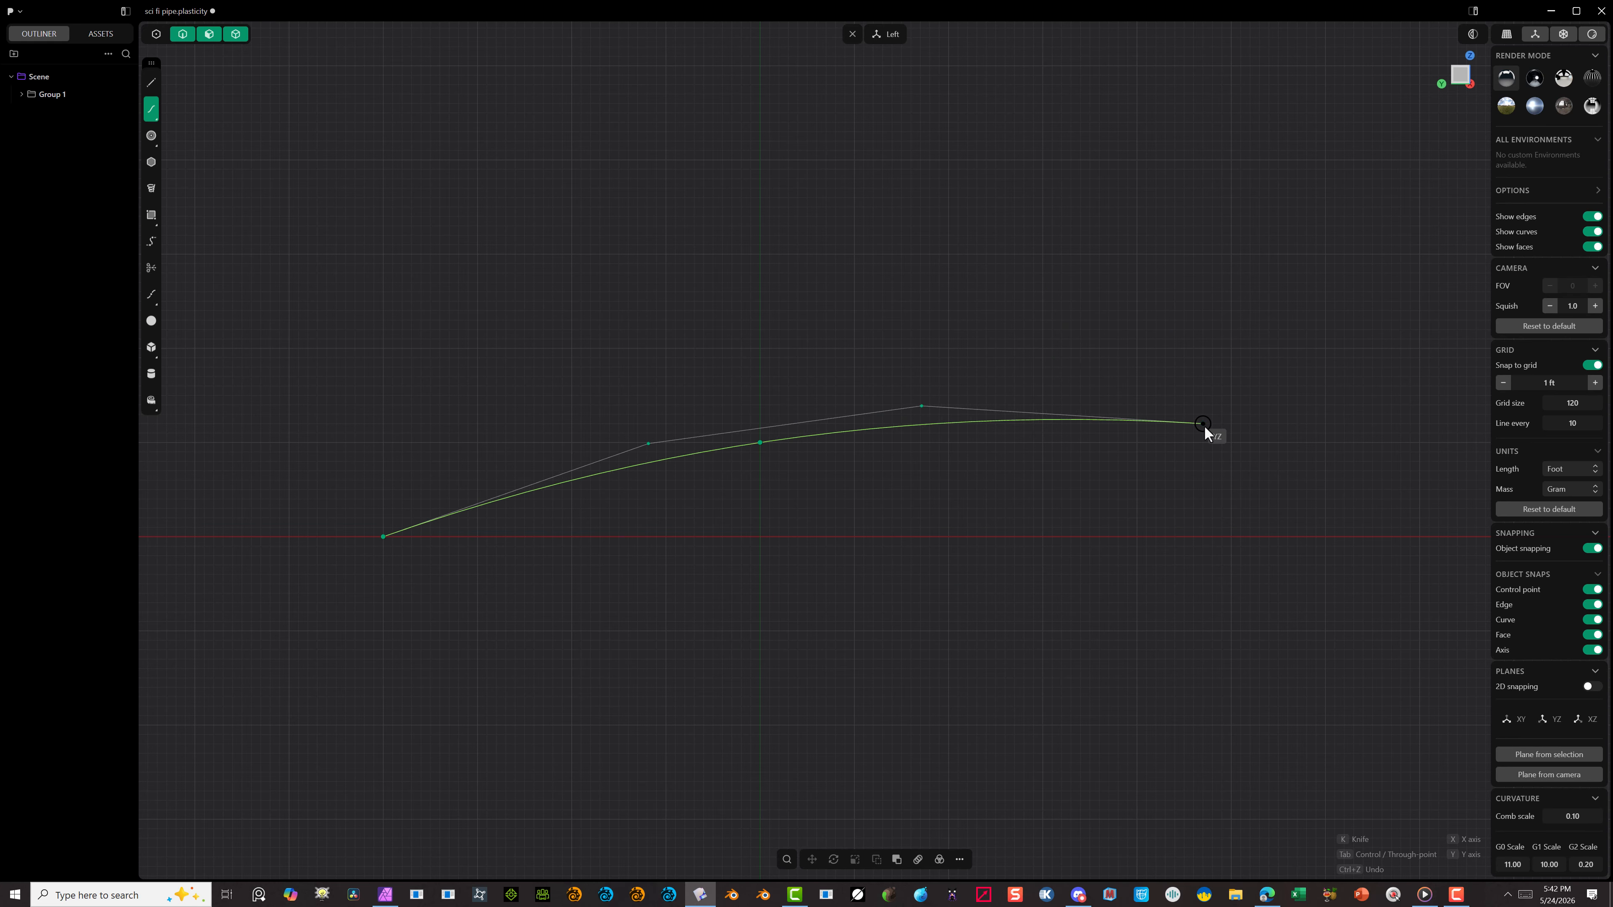
key(Tab)
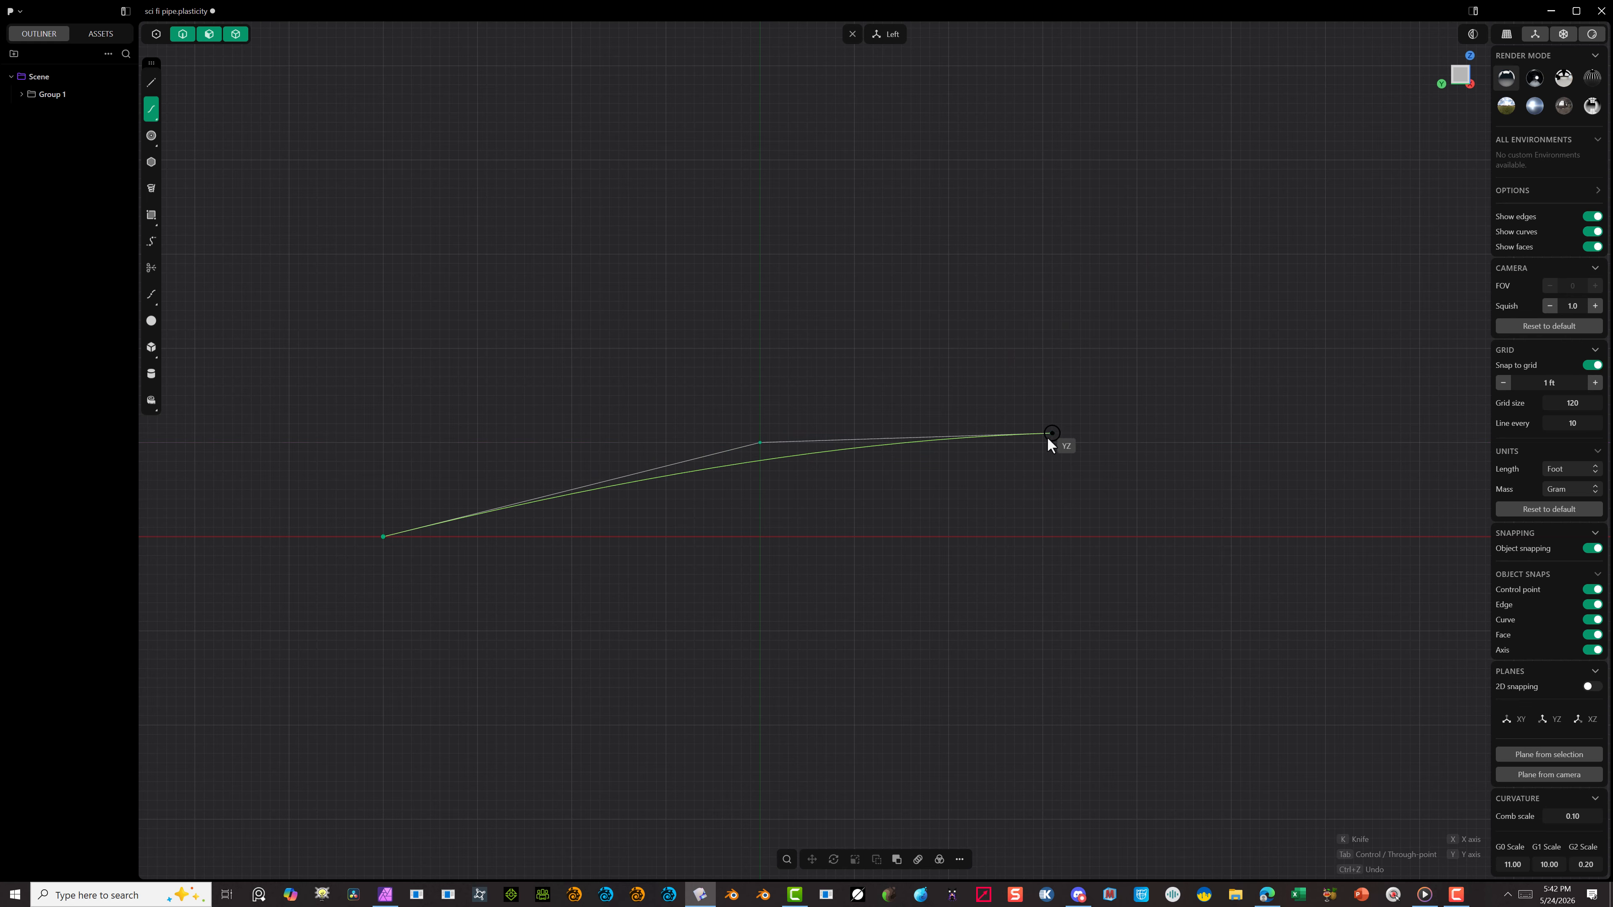
click(1042, 443)
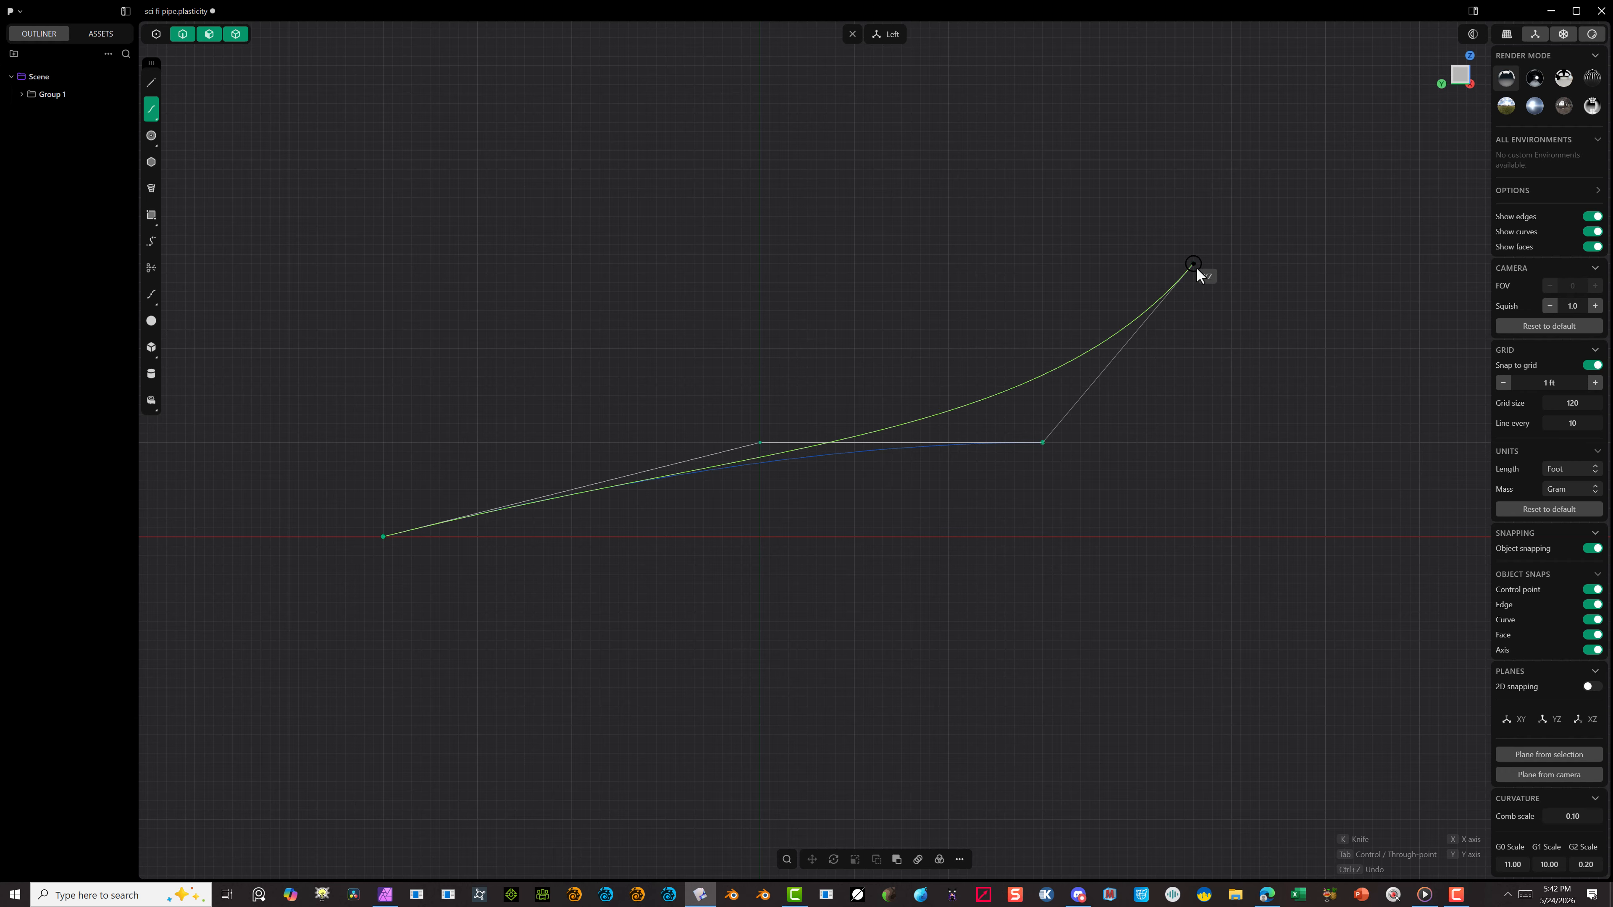
click(1135, 255)
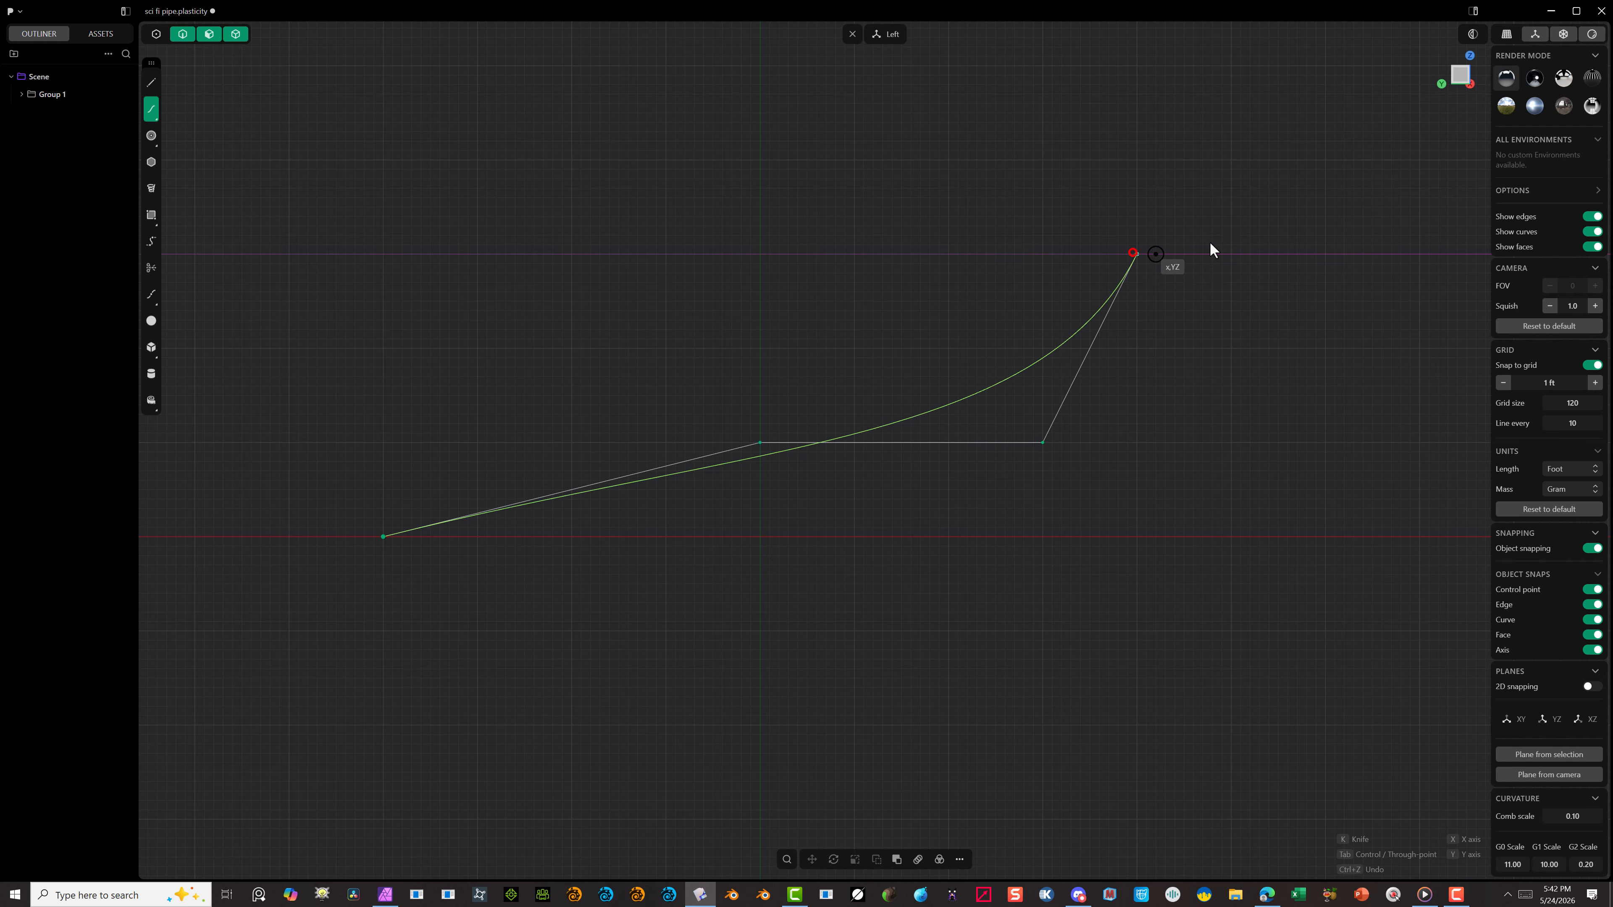
click(1475, 252)
right_click(1474, 250)
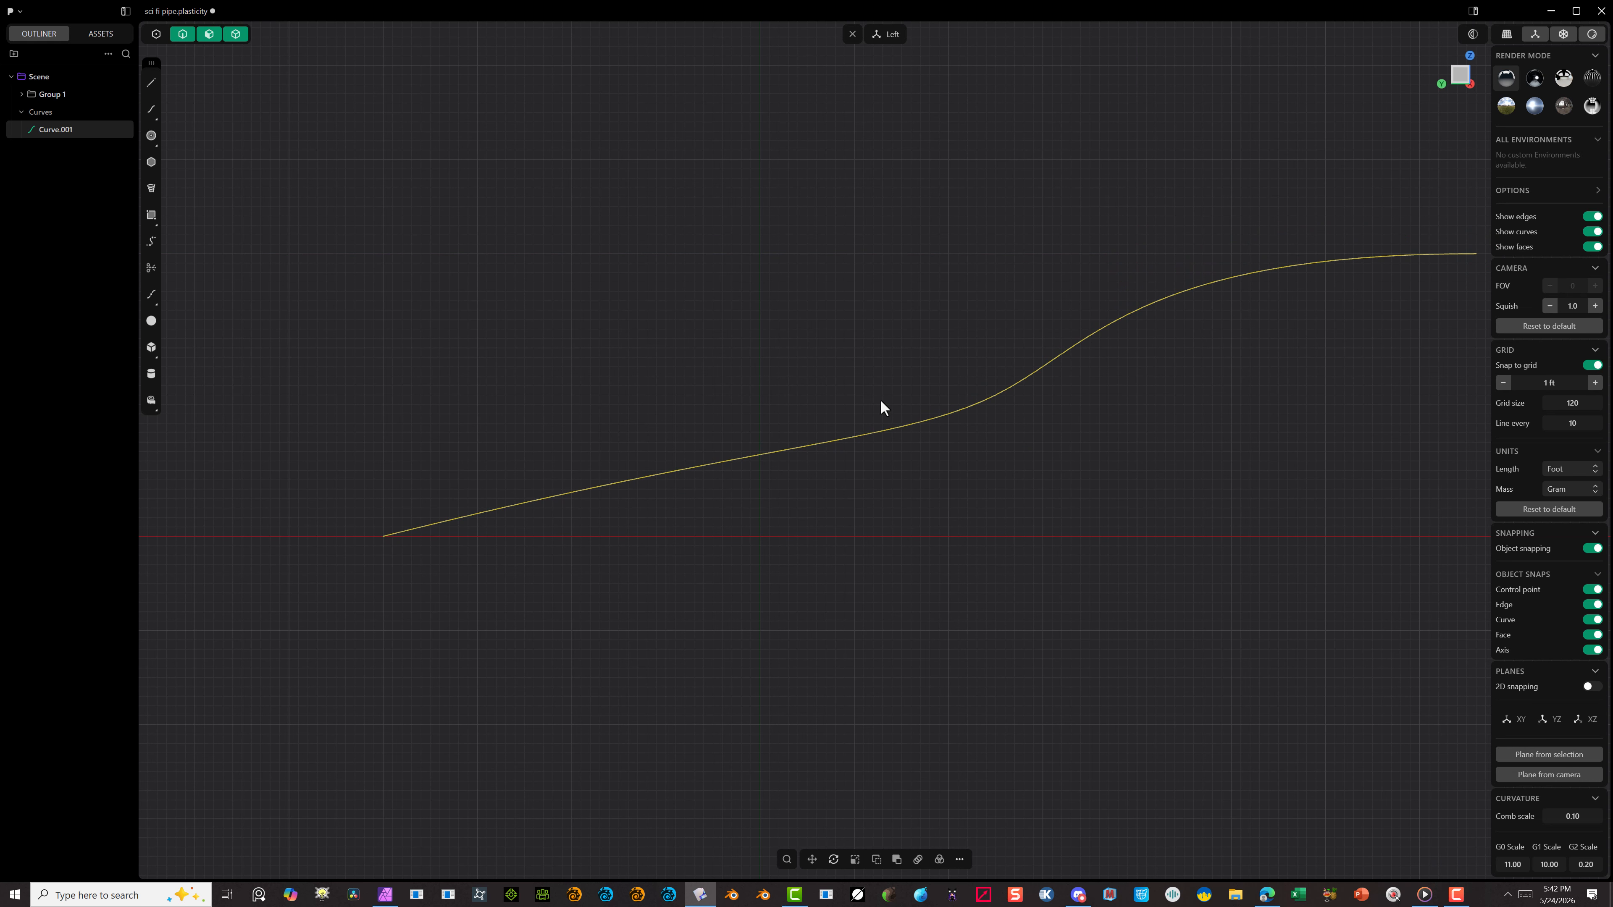
Step: Reshape the curve by moving its second control point toward the start and its third control point toward the upper end
scroll(726, 434, down, 4)
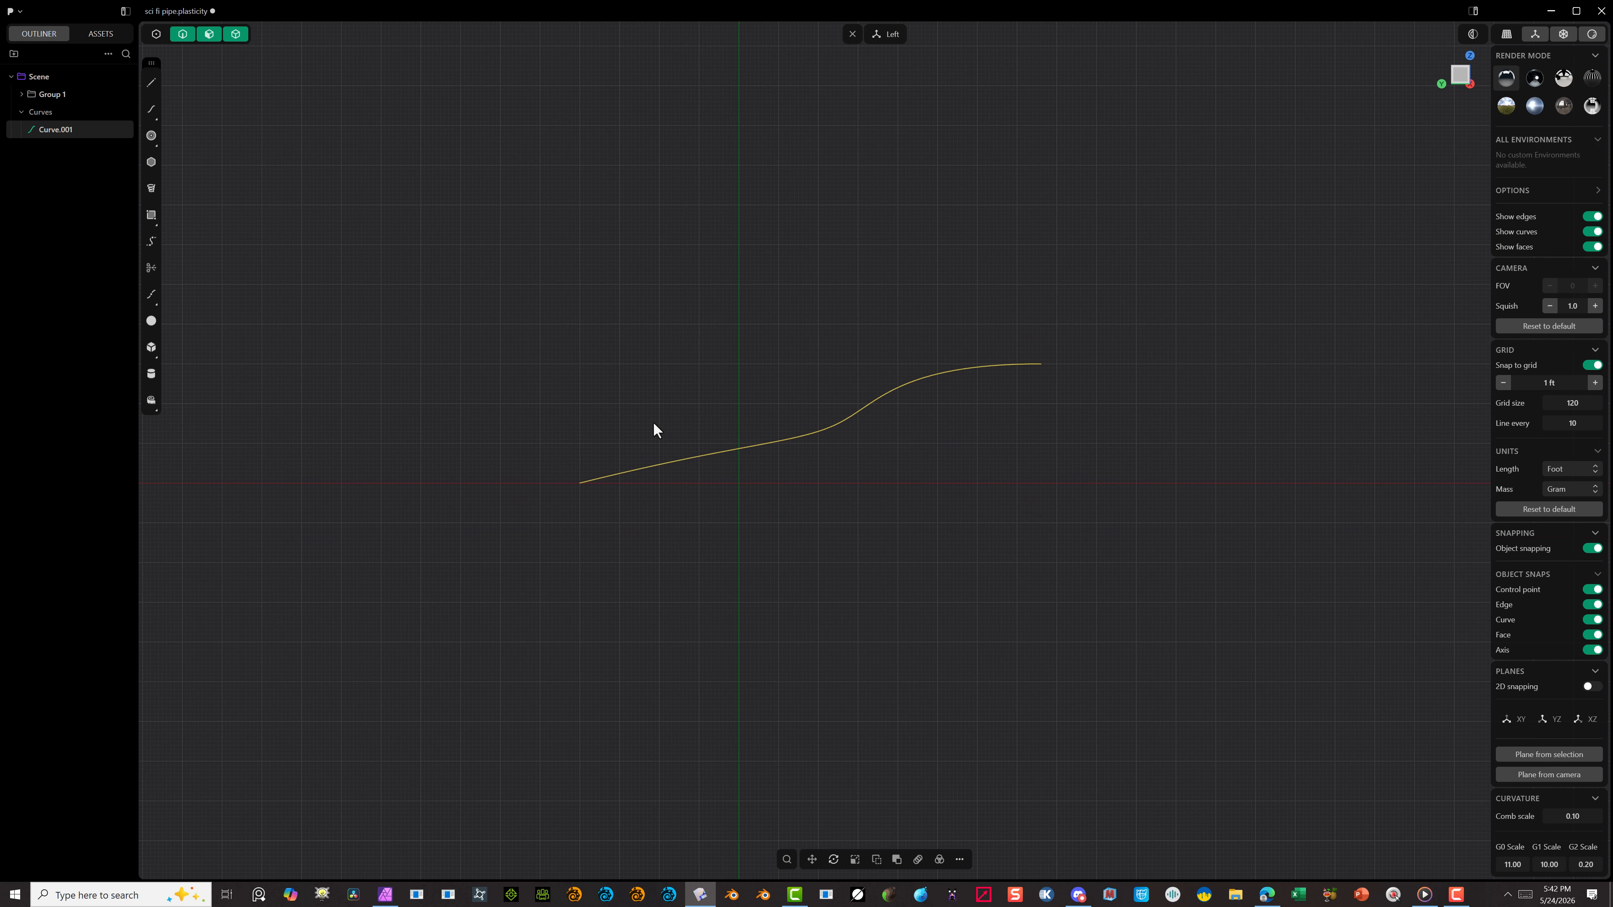
scroll(953, 453, up, 4)
scroll(742, 418, down, 3)
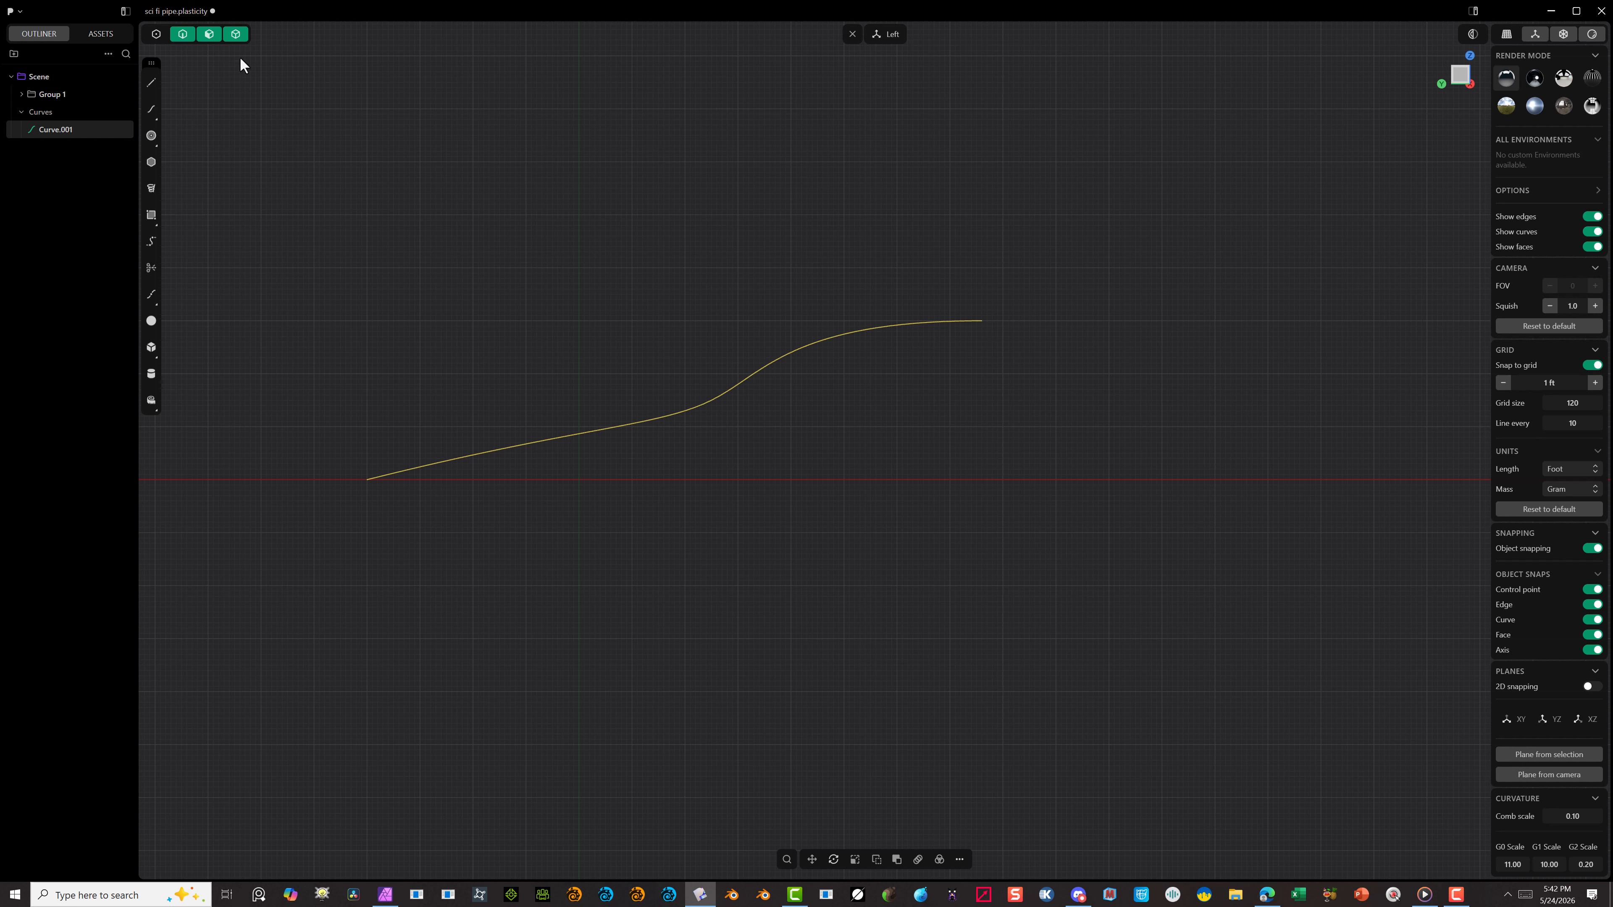
click(156, 35)
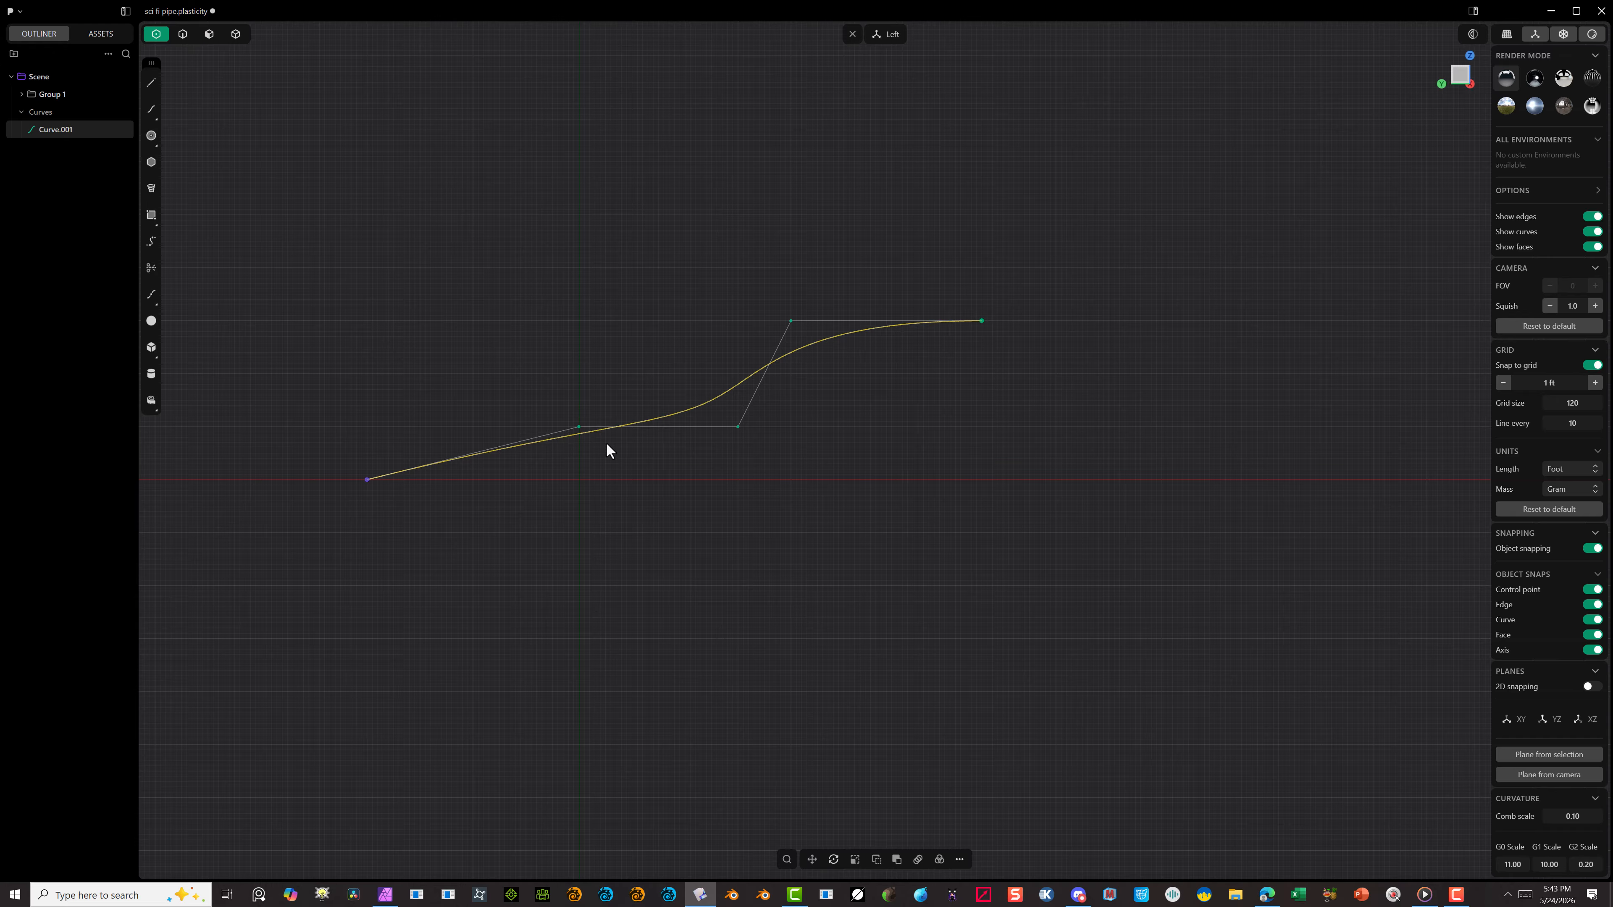
drag(575, 428, 457, 427)
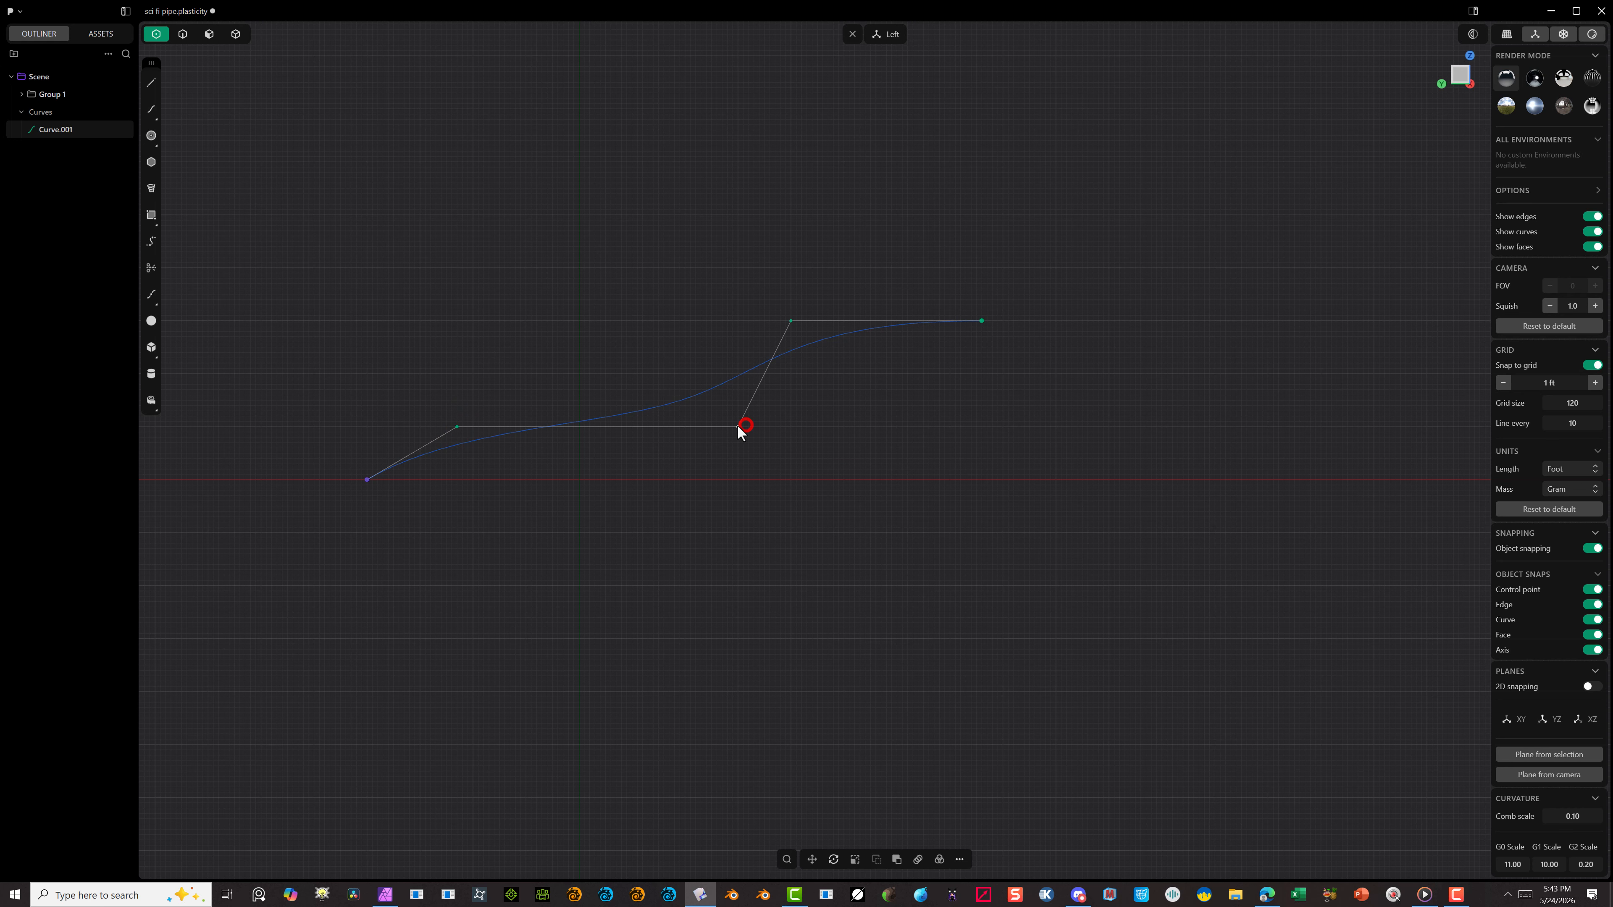
drag(739, 426, 790, 427)
click(148, 85)
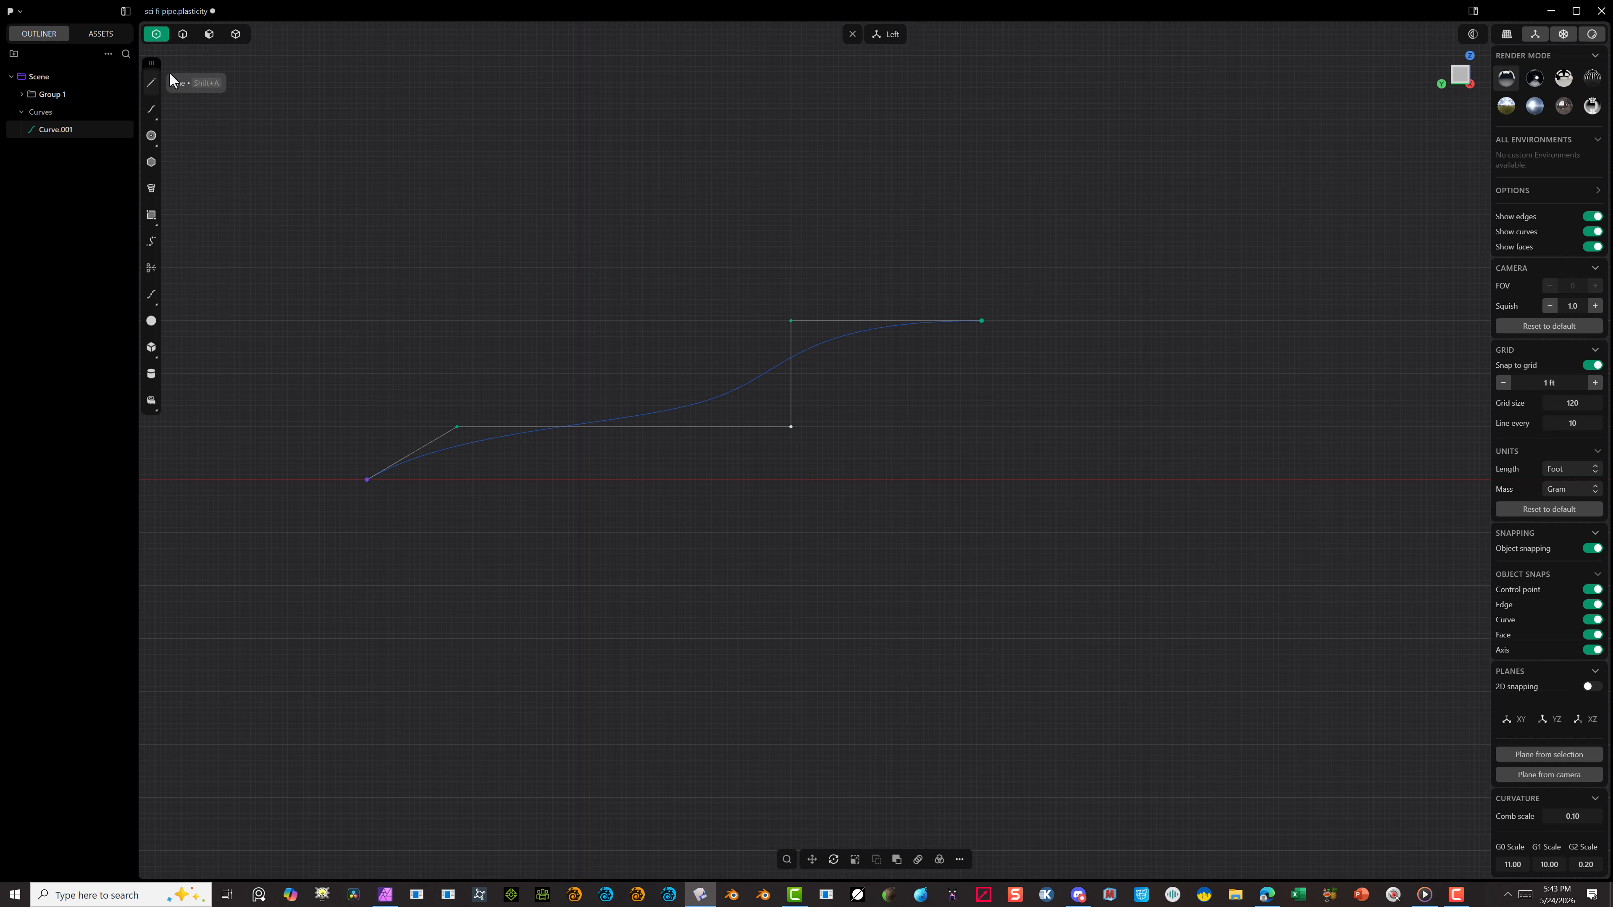
click(181, 37)
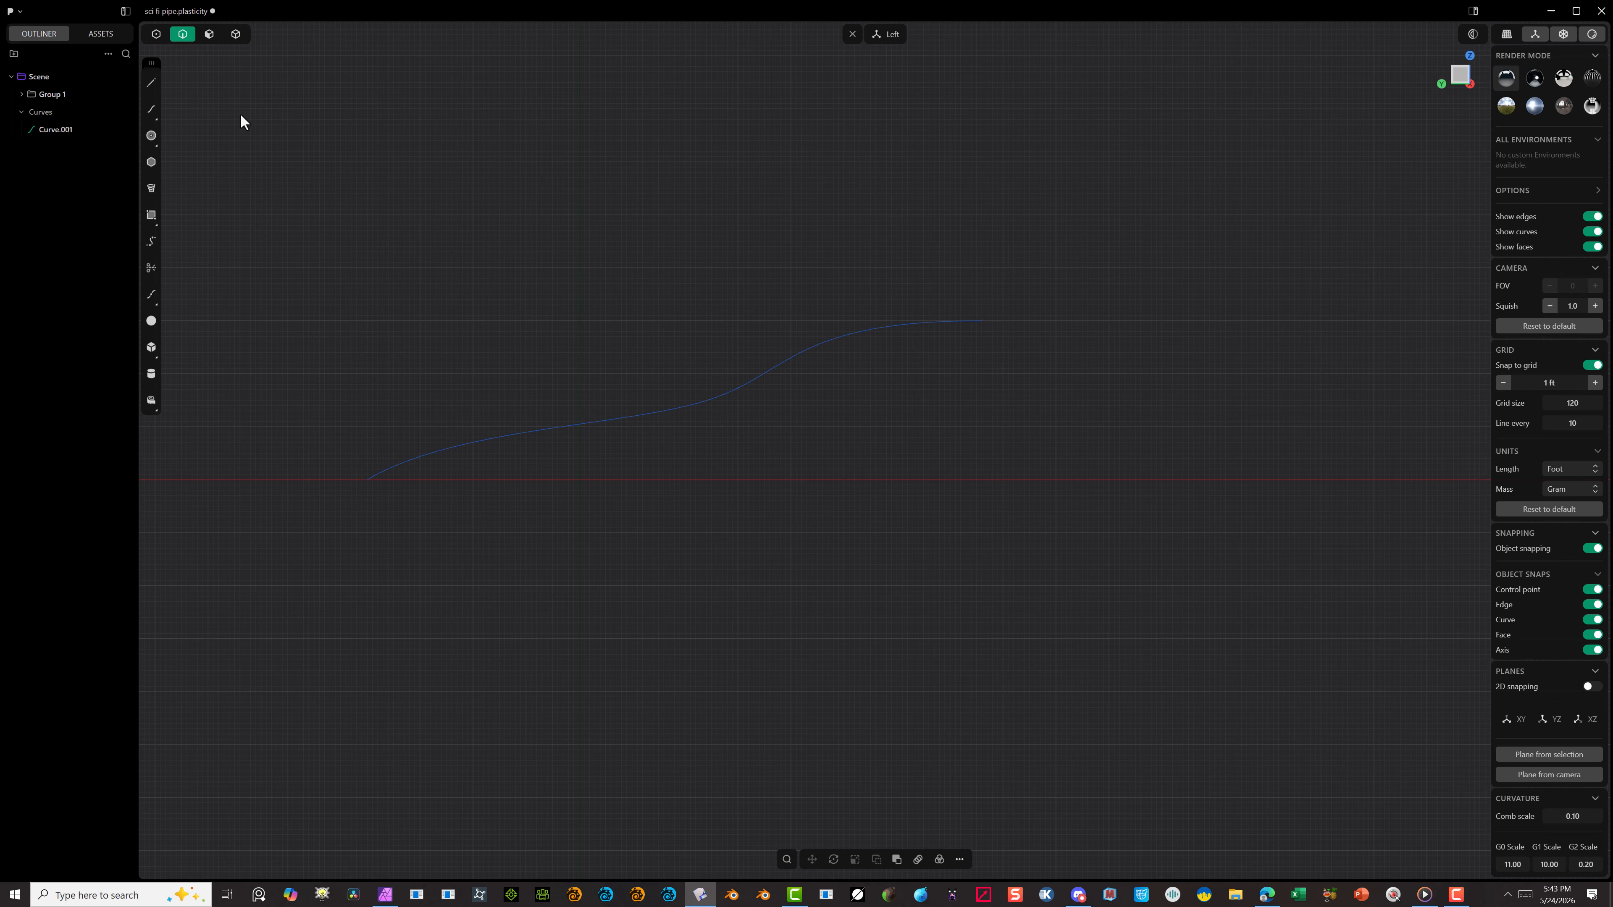
Step: In the back view, draw an upright three-sided polygon centred on the curve's upper end
click(151, 162)
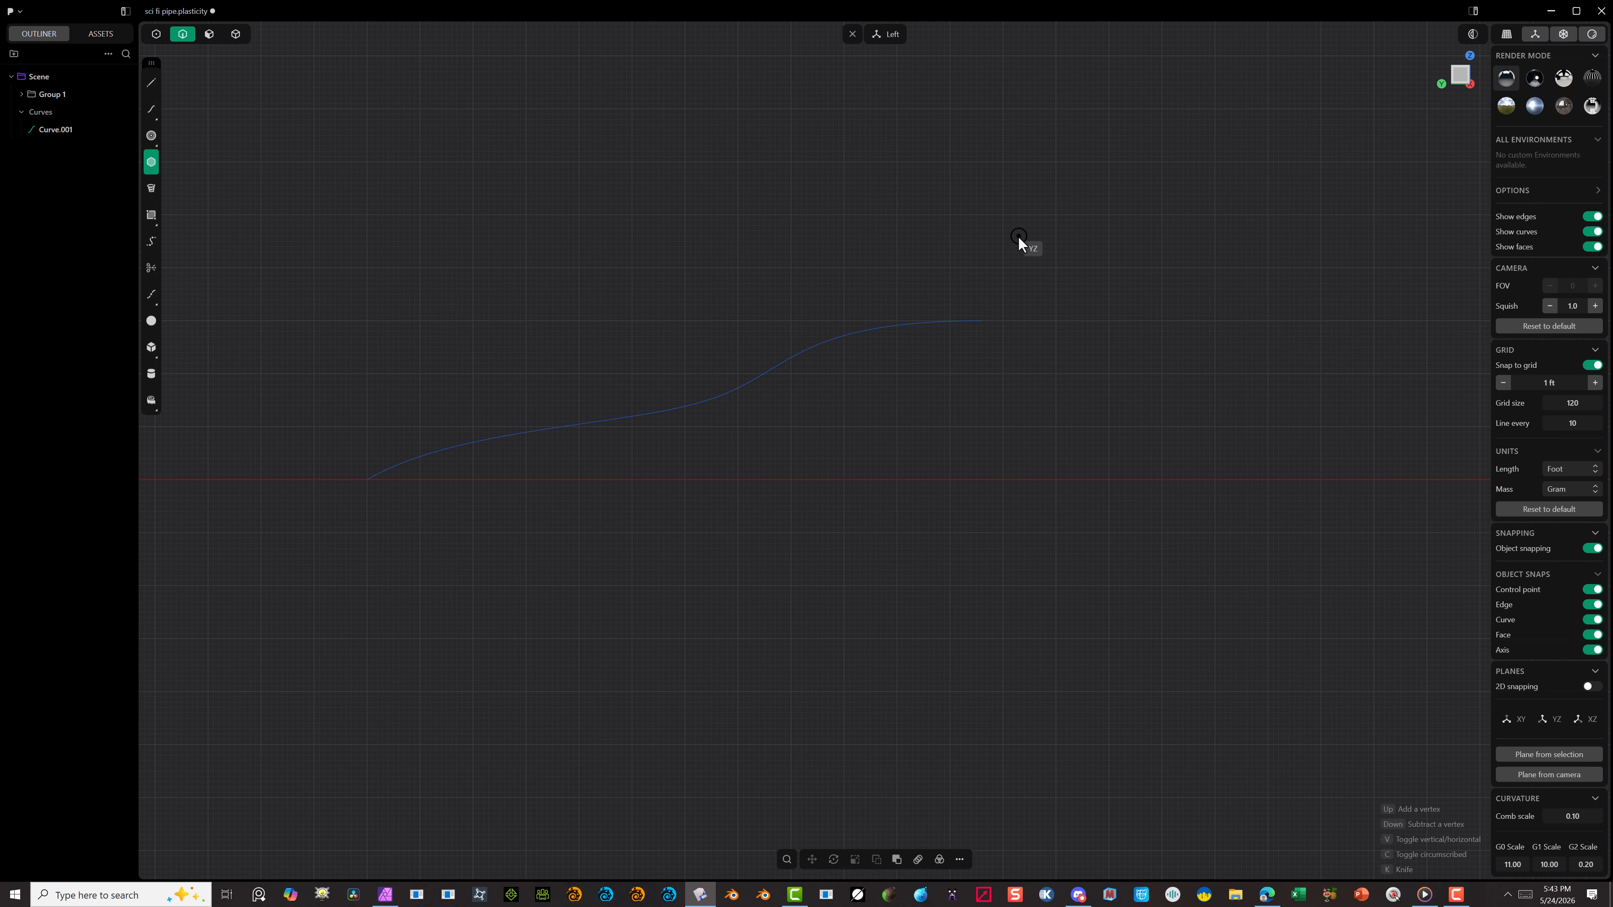
click(1469, 83)
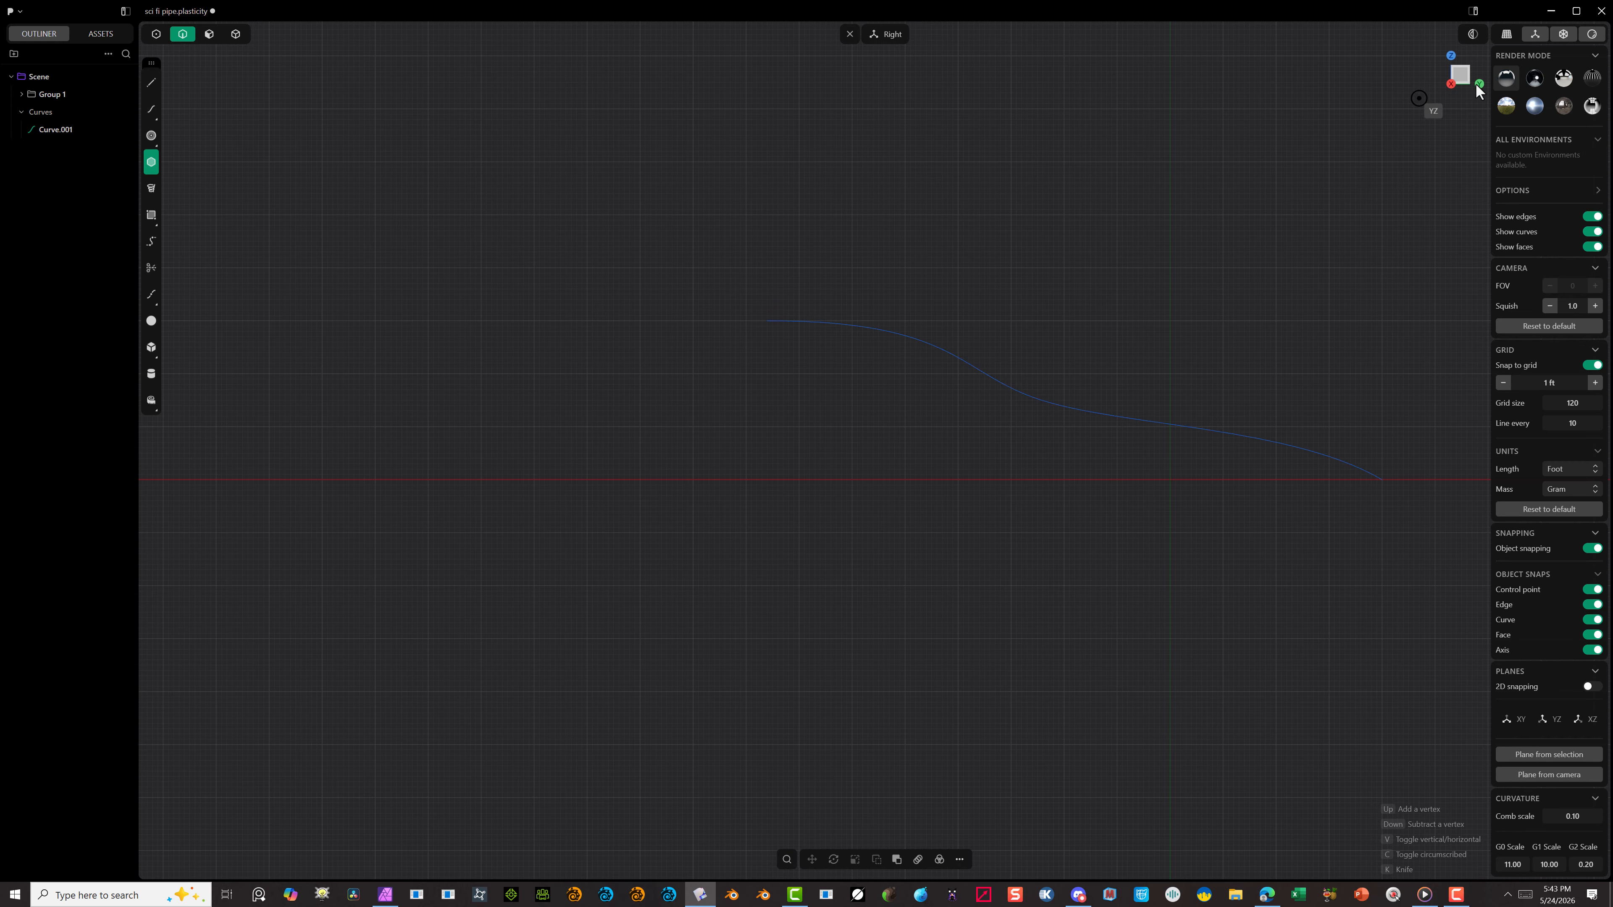
click(1479, 84)
scroll(915, 318, up, 5)
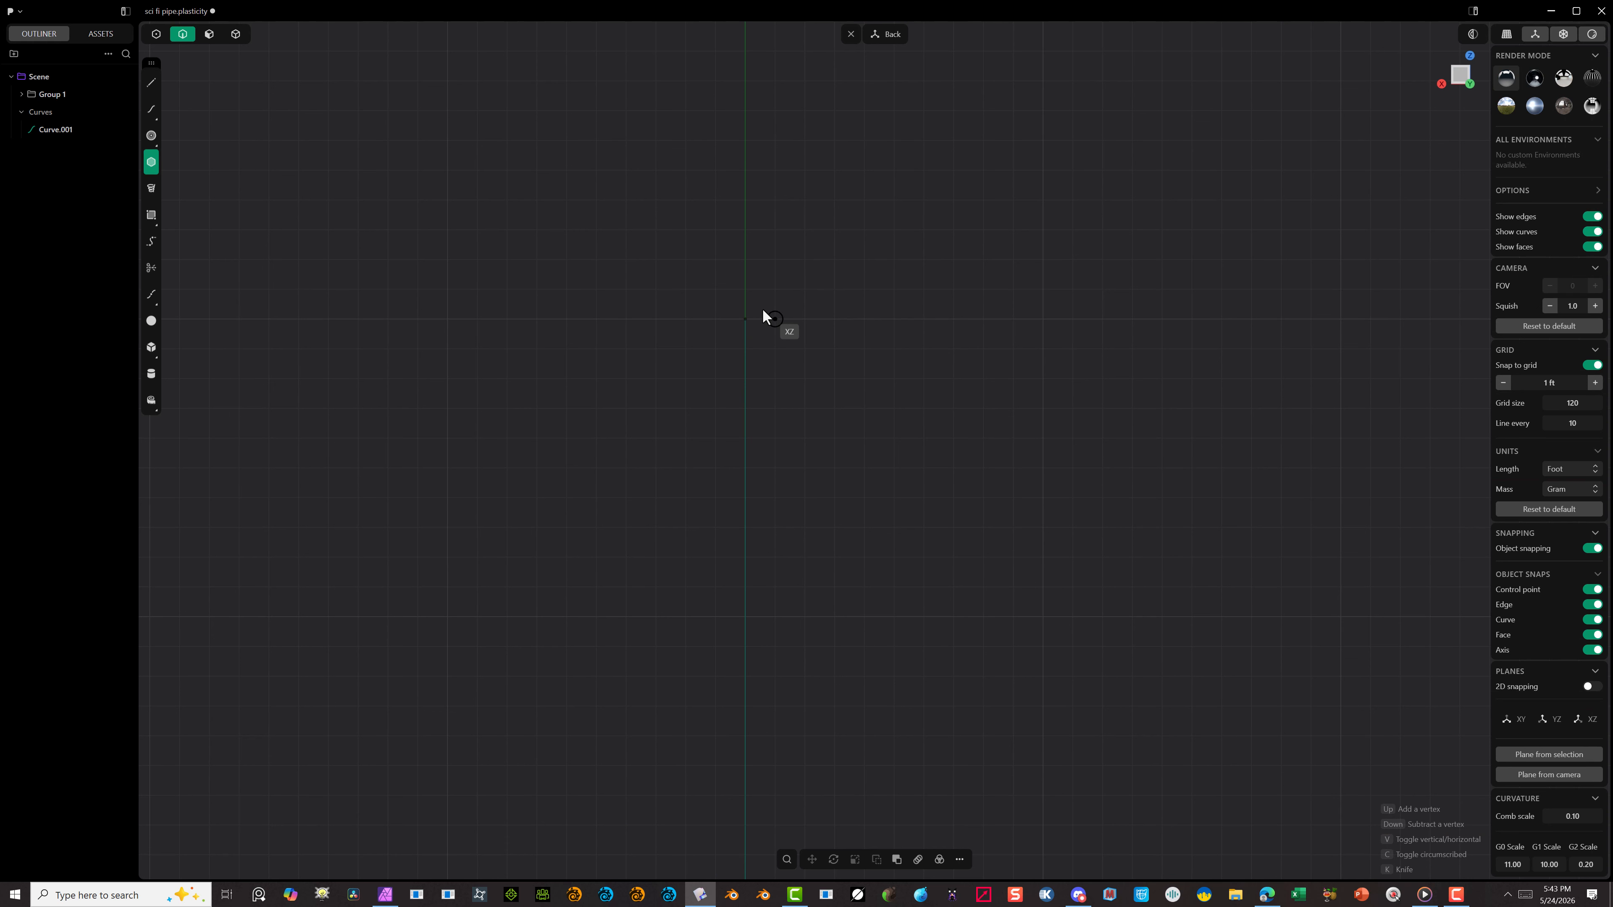
click(746, 318)
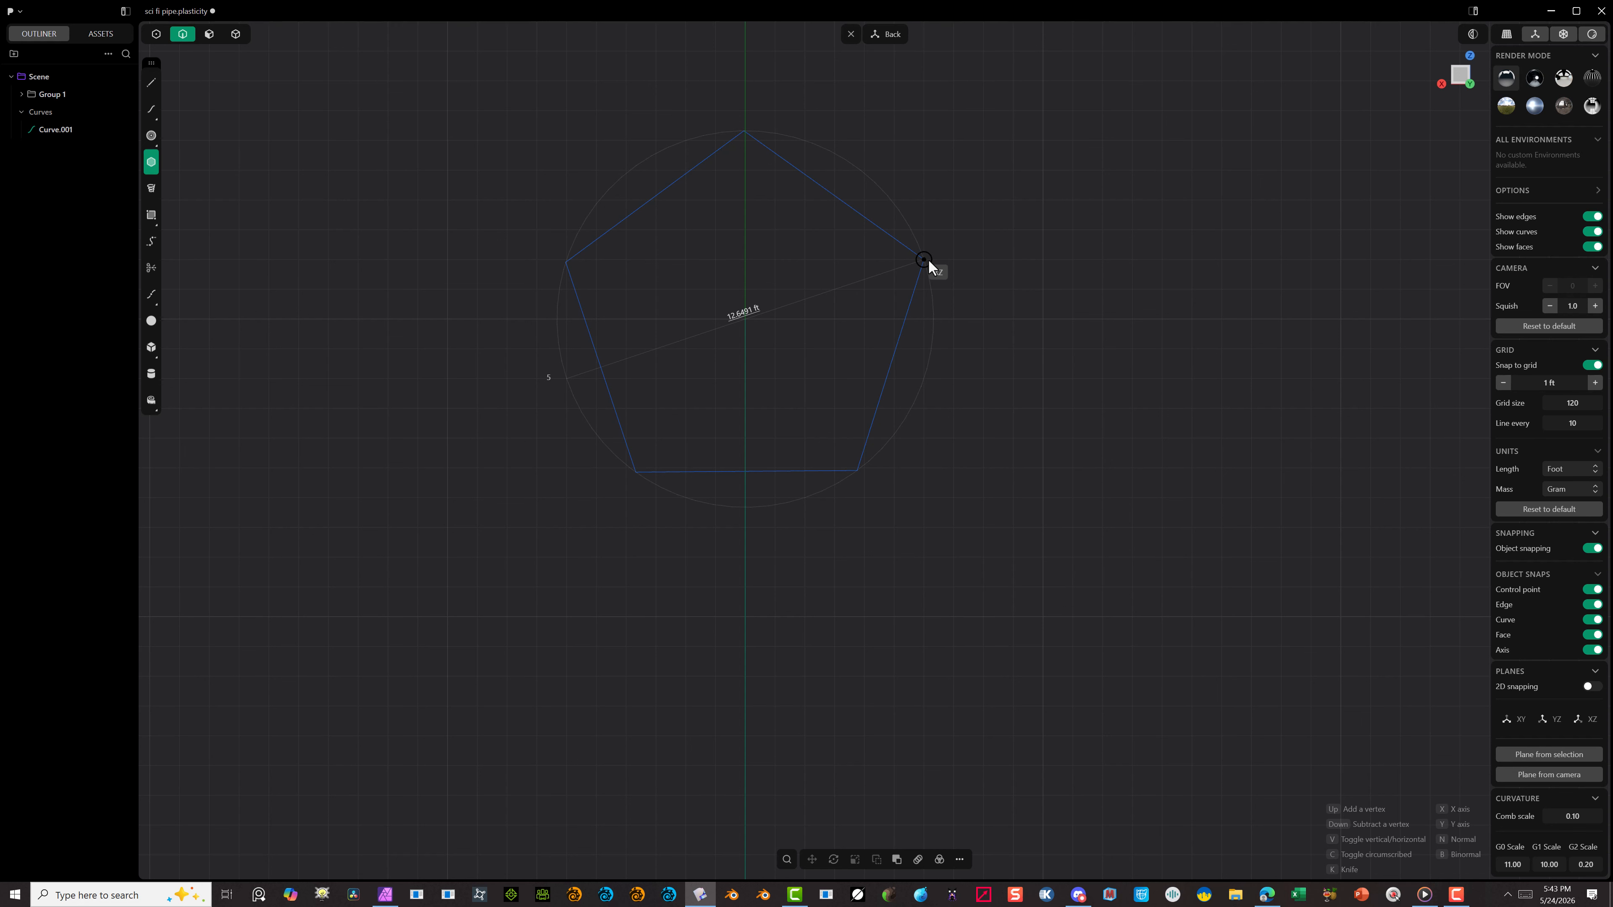
key(Down)
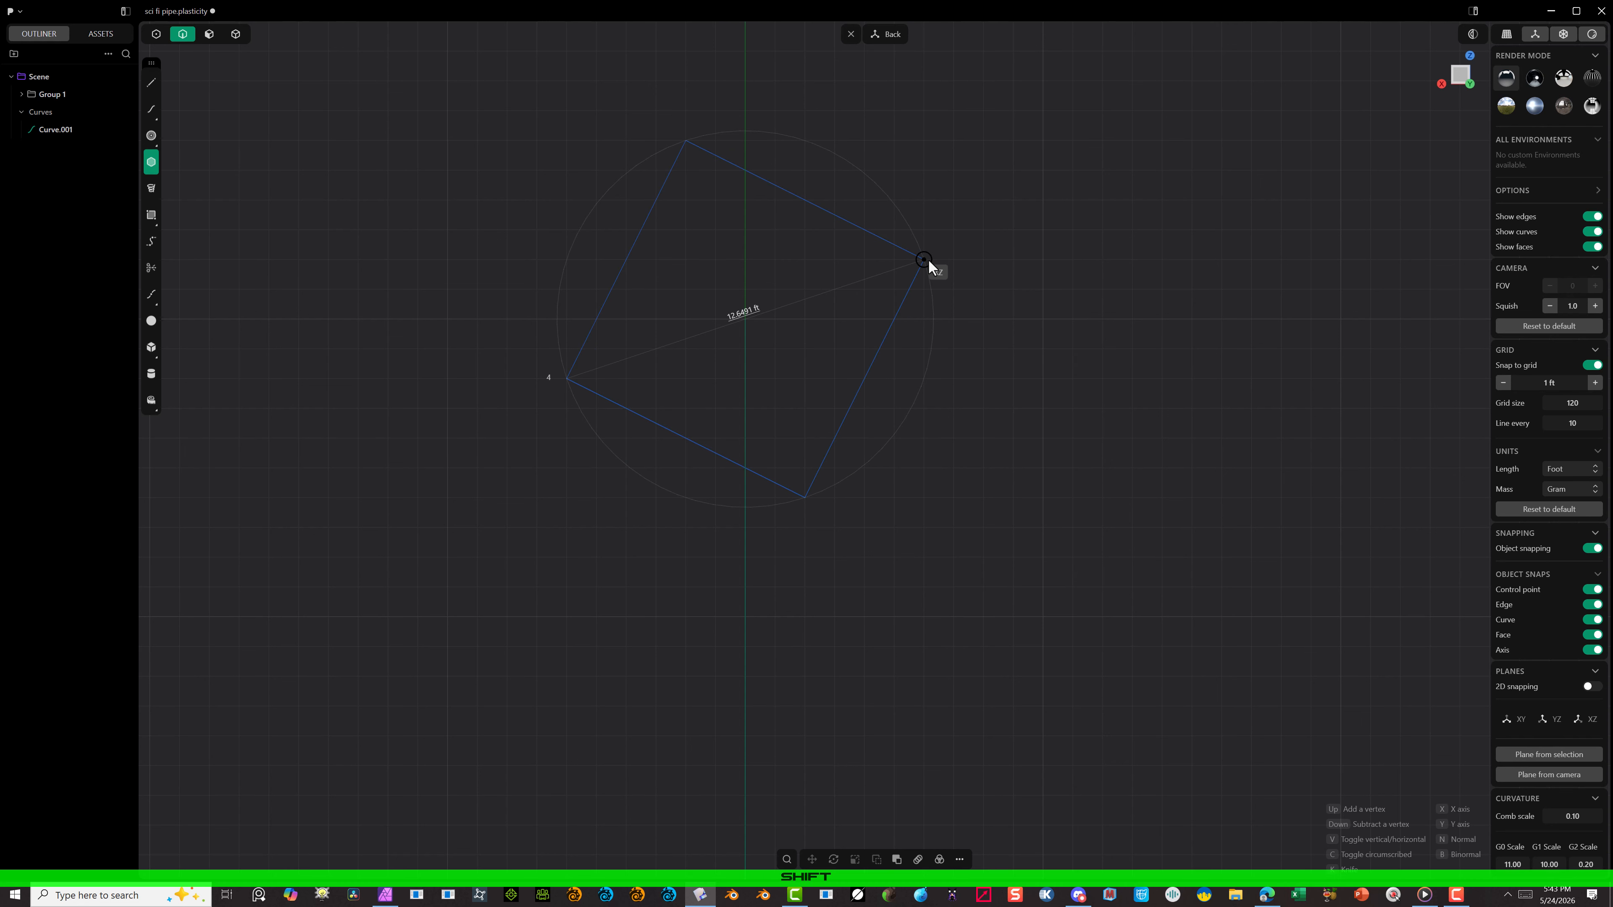
key(Up)
key(Up)
key(Up)
key(Up)
key(Up)
key(Up)
key(Up)
key(Up)
key(Up)
key(Up)
key(Up)
key(Up)
click(749, 78)
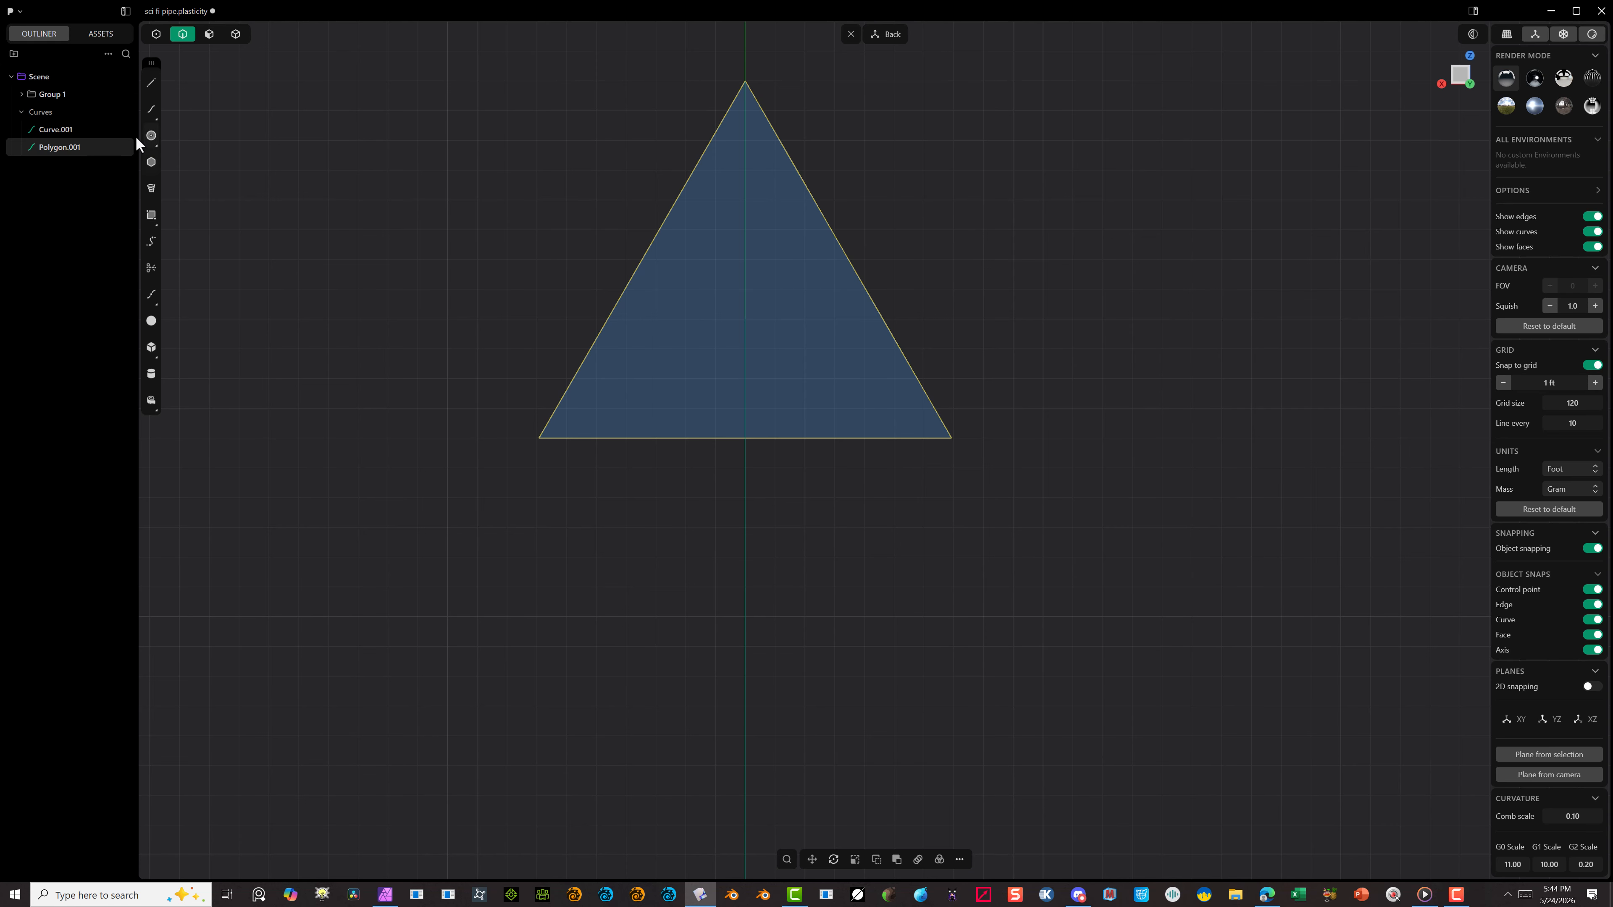
Step: Draw a circle about 12.3 ft in diameter centred on the triangle's lower-left corner
click(151, 136)
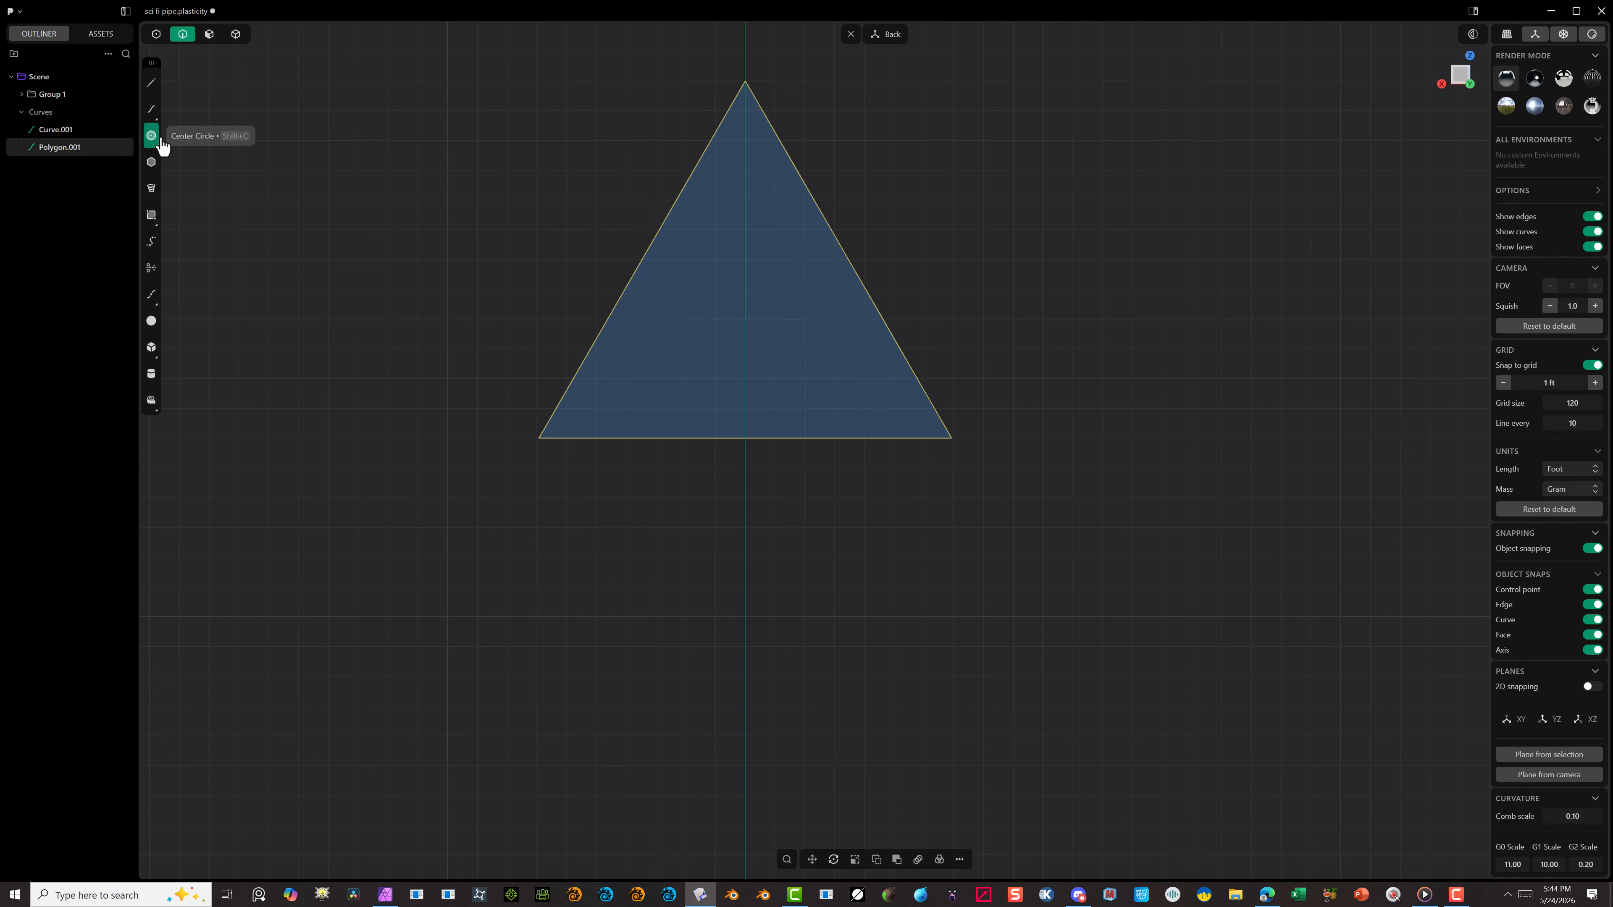
click(537, 438)
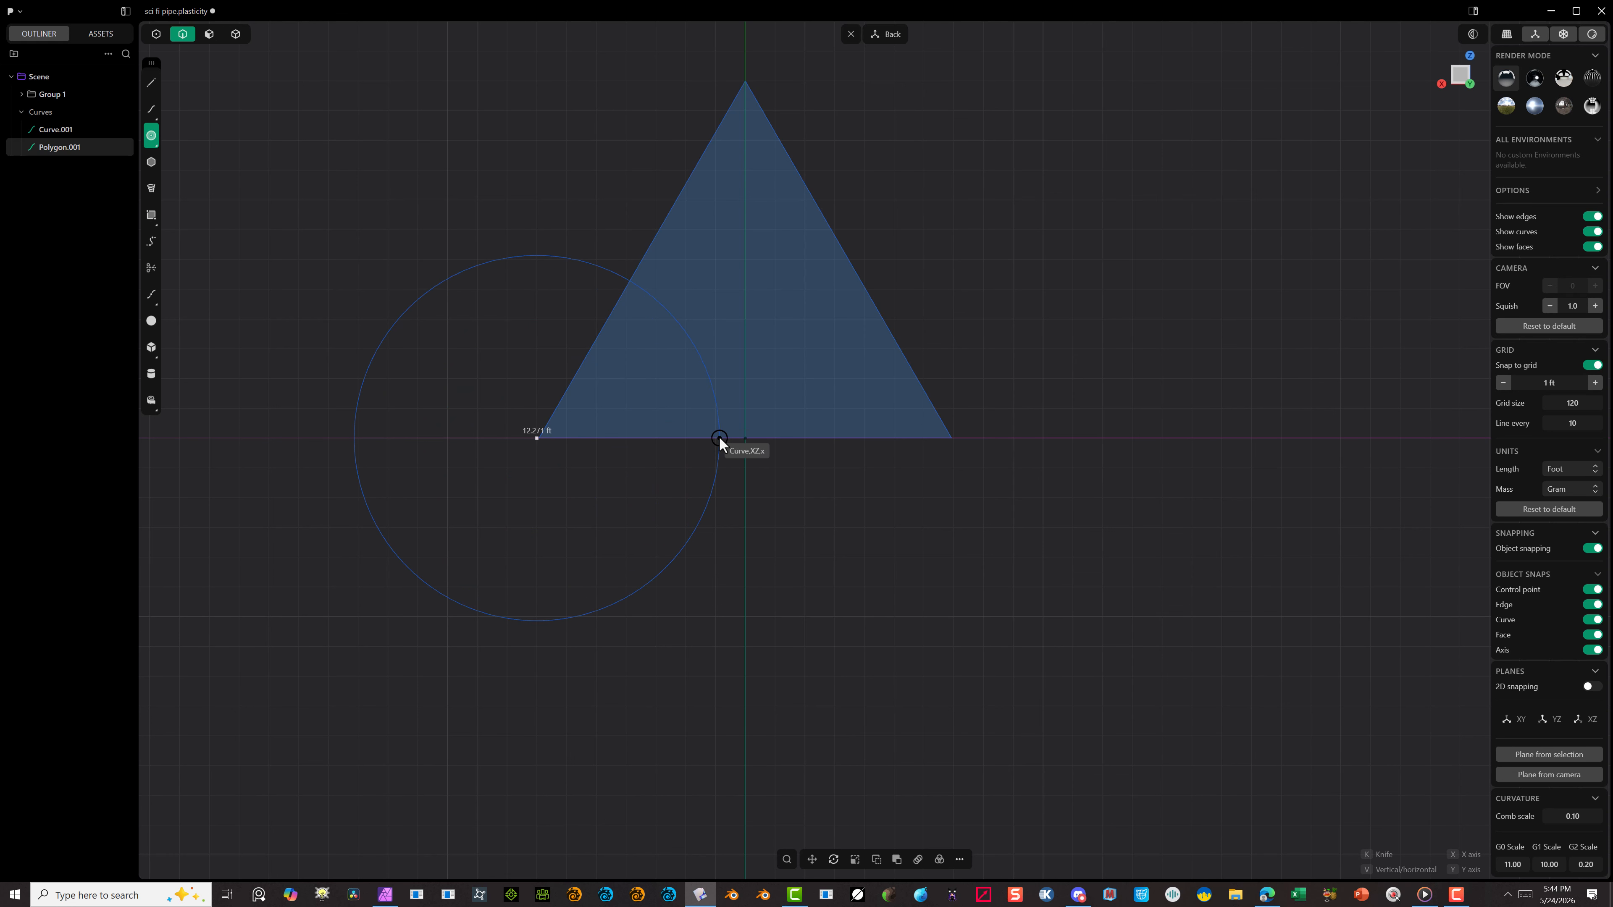
click(718, 437)
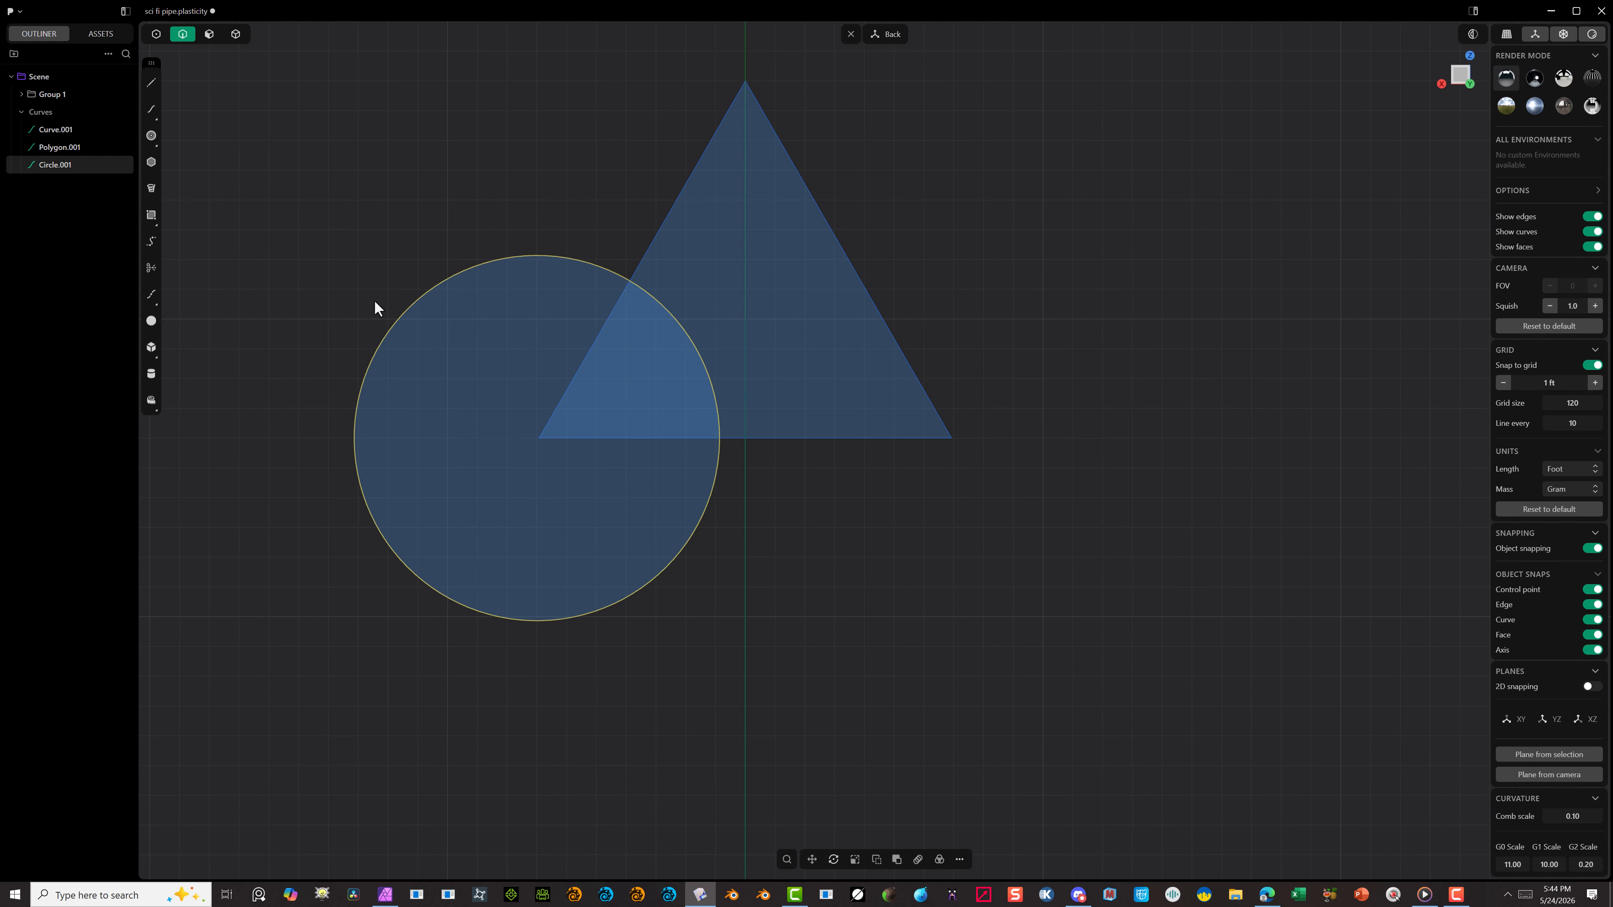
Step: Duplicate the circle and move the copy from the triangle's lower-left corner to its lower-right corner
key(shift+d)
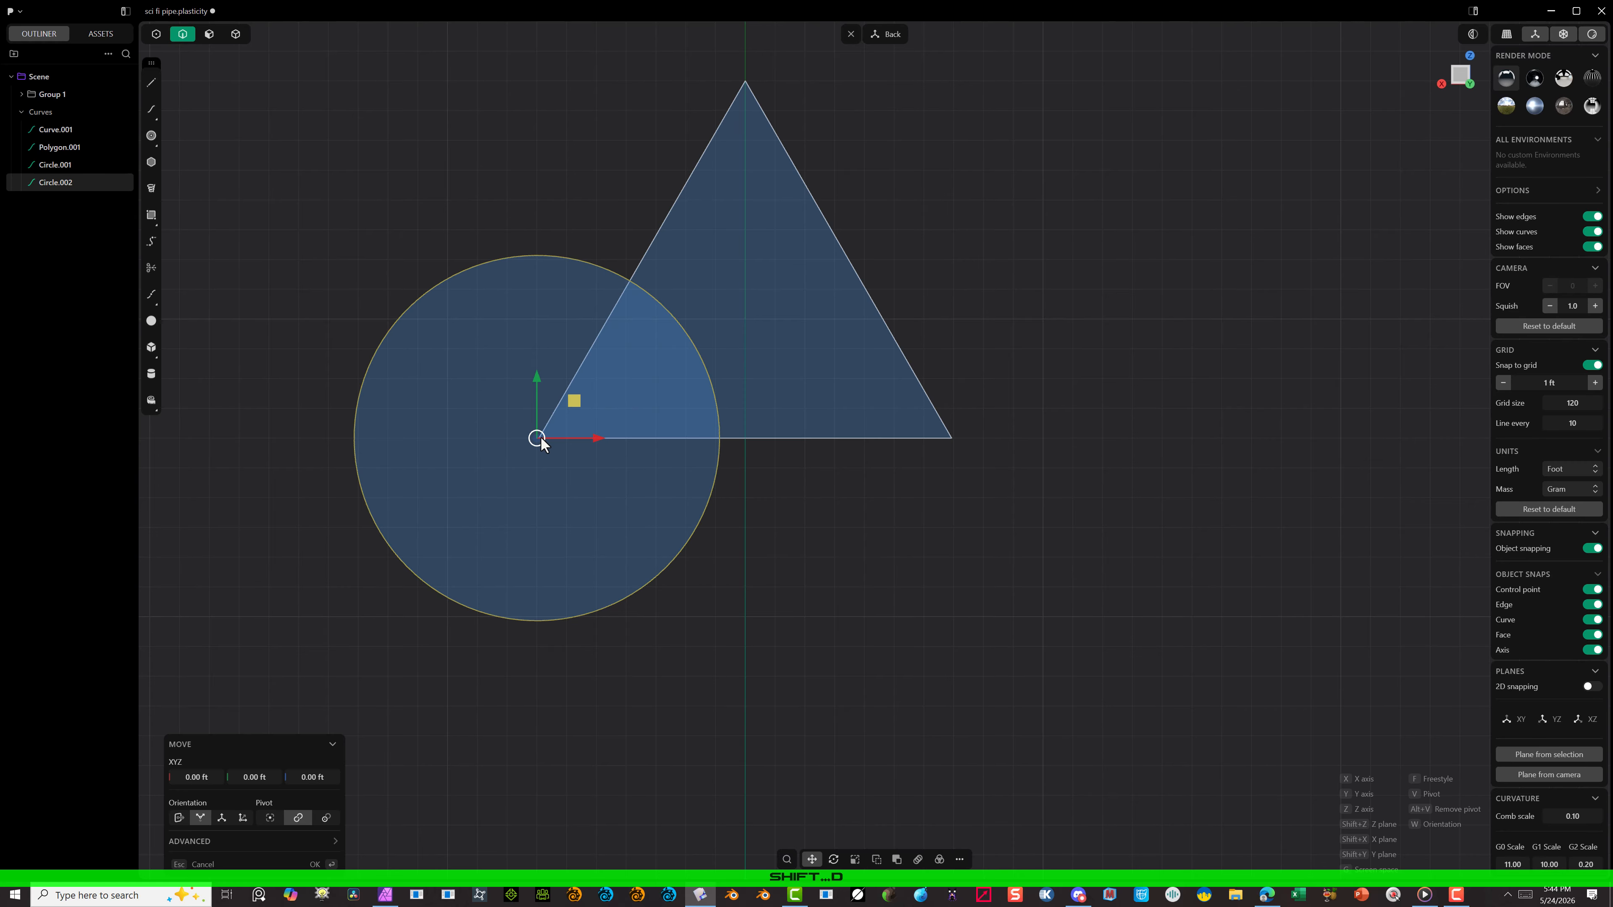
key(g)
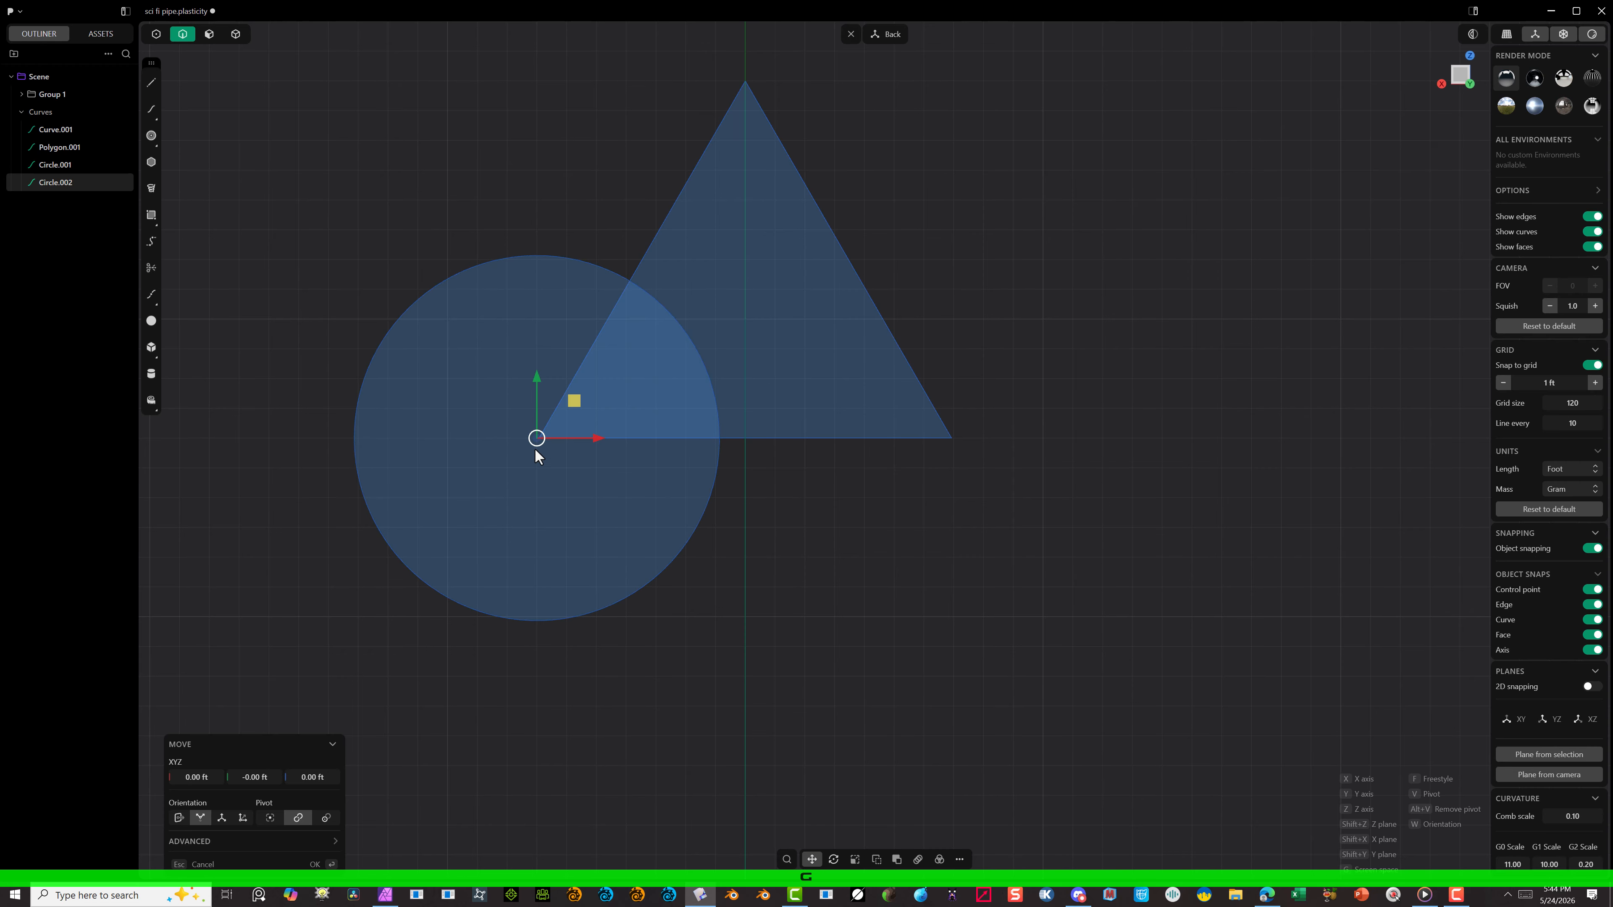
click(539, 439)
key(f)
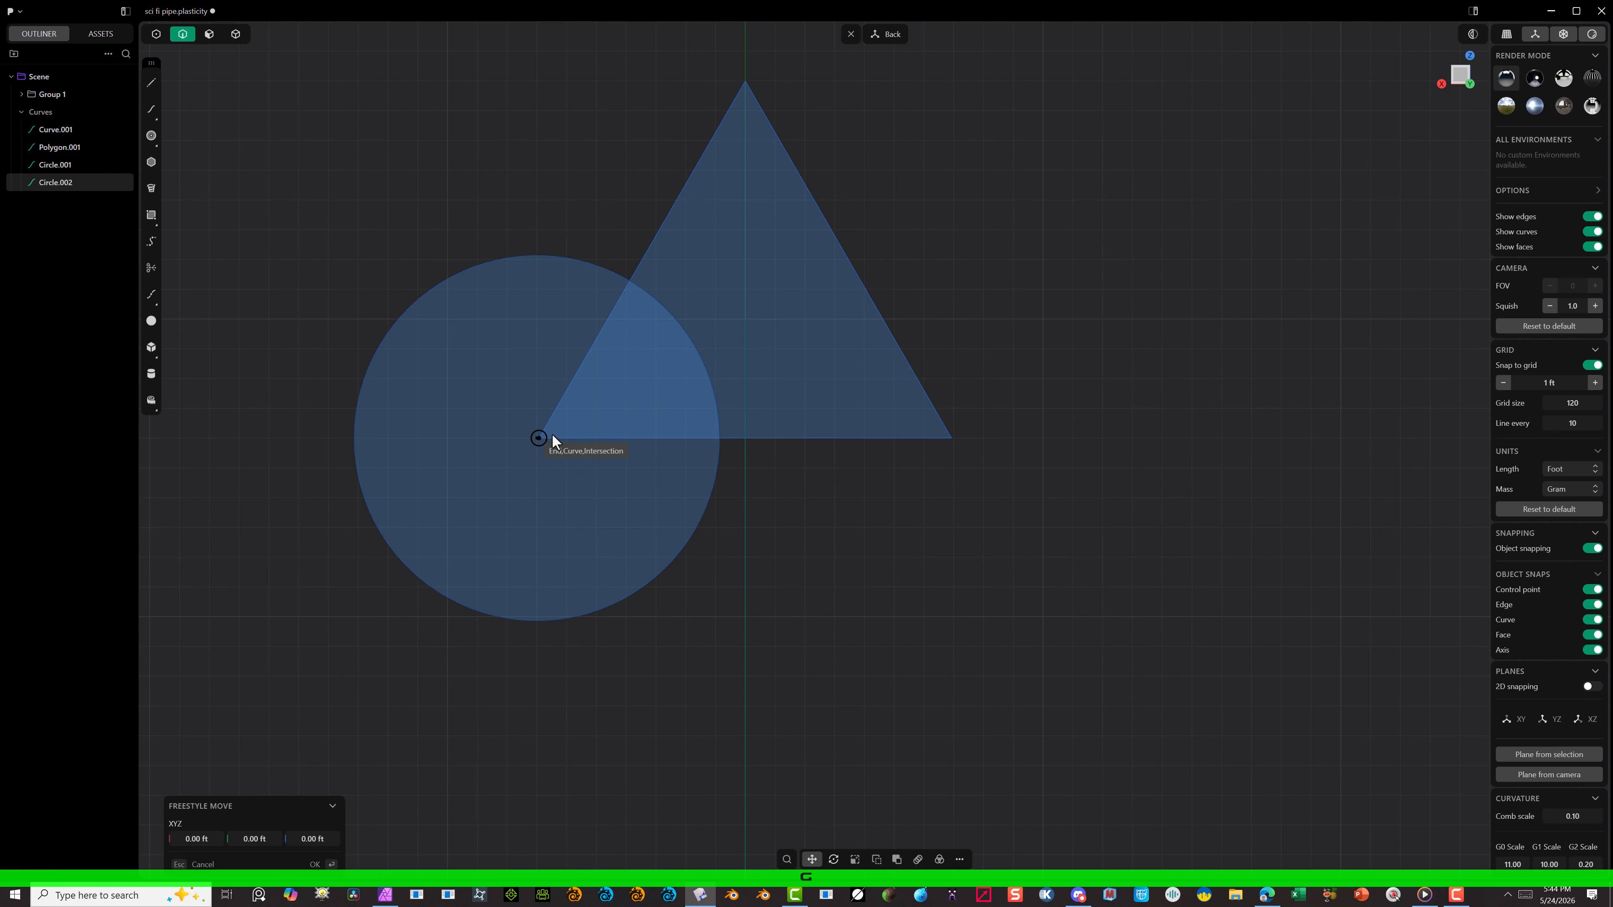
click(538, 439)
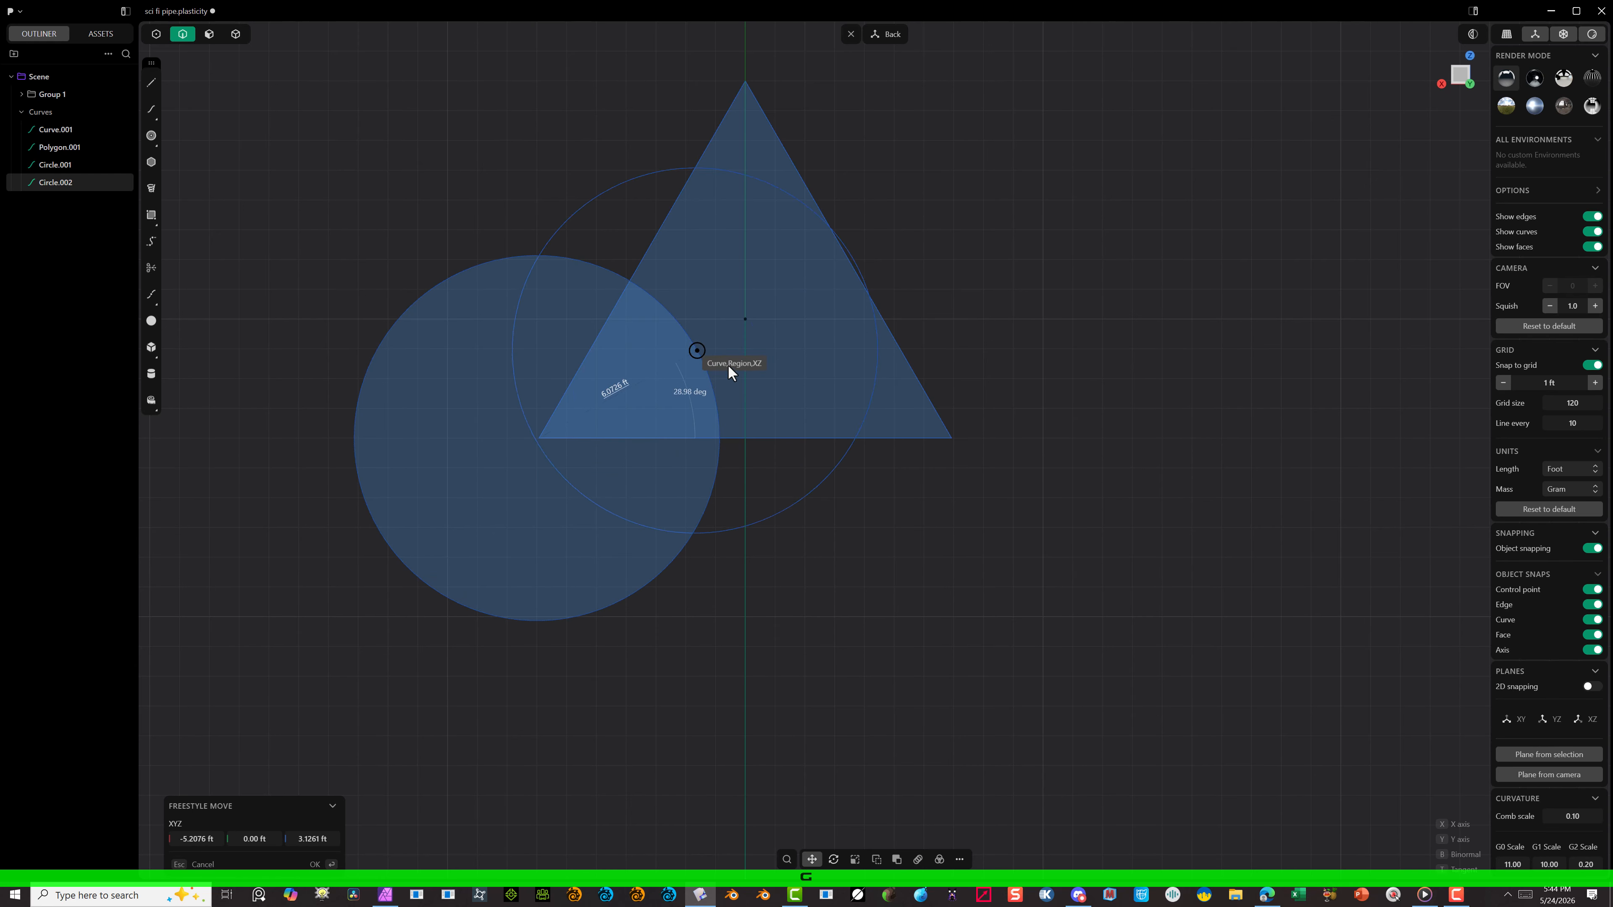
click(949, 438)
Step: Duplicate the lower-right circle and move the copy -6.8564 ft and 12 ft in the view plane to the triangle's top corner
key(shift+d)
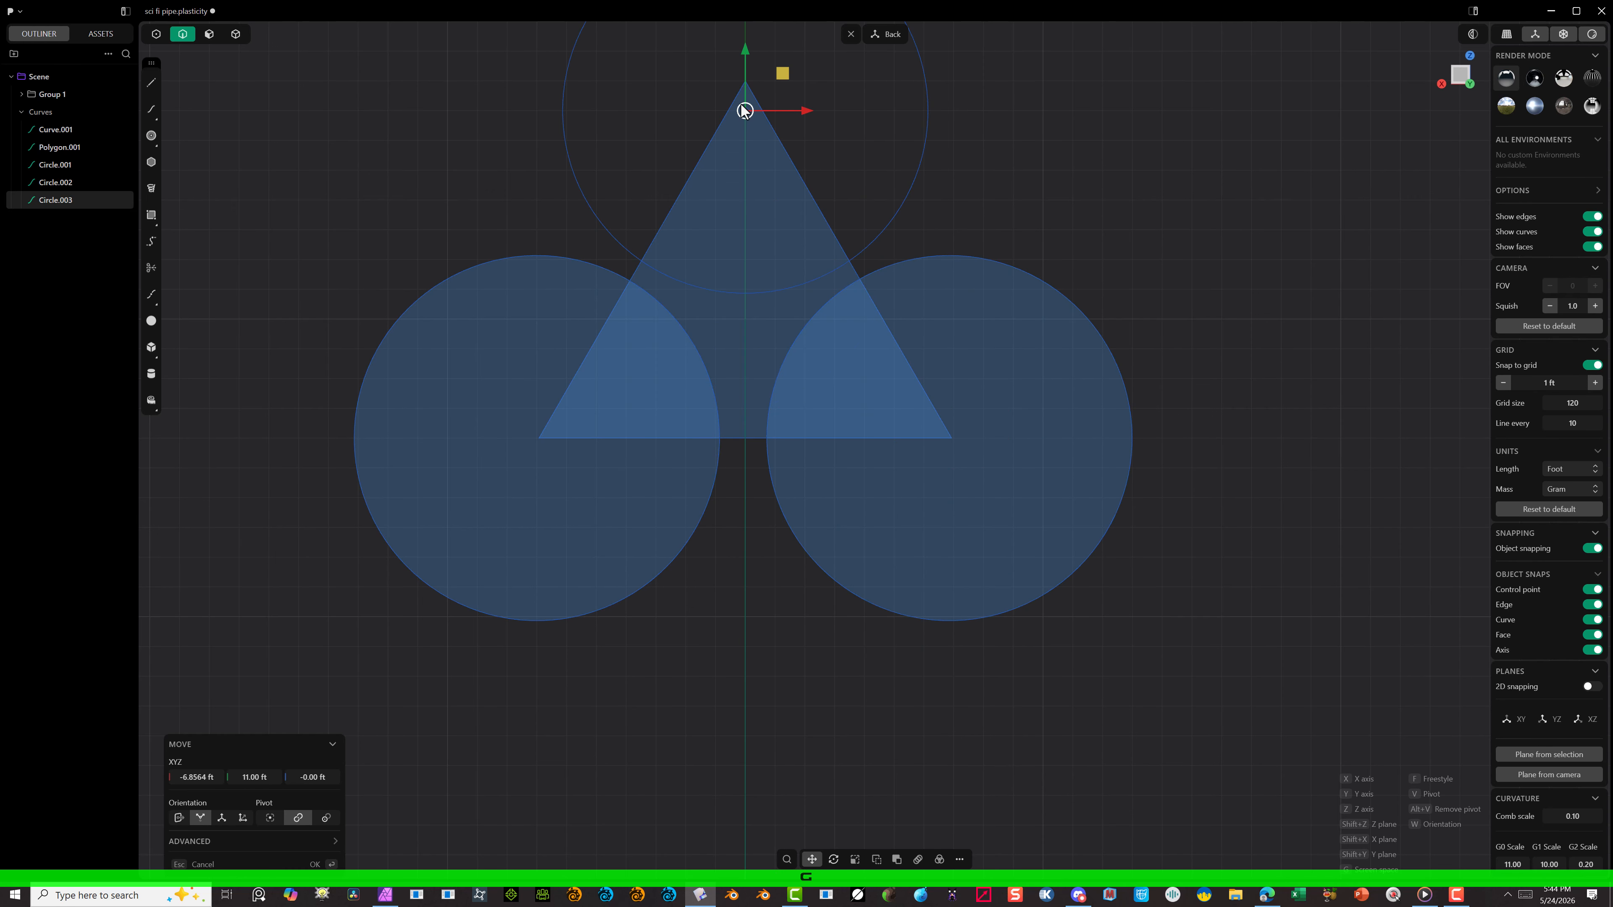
click(746, 82)
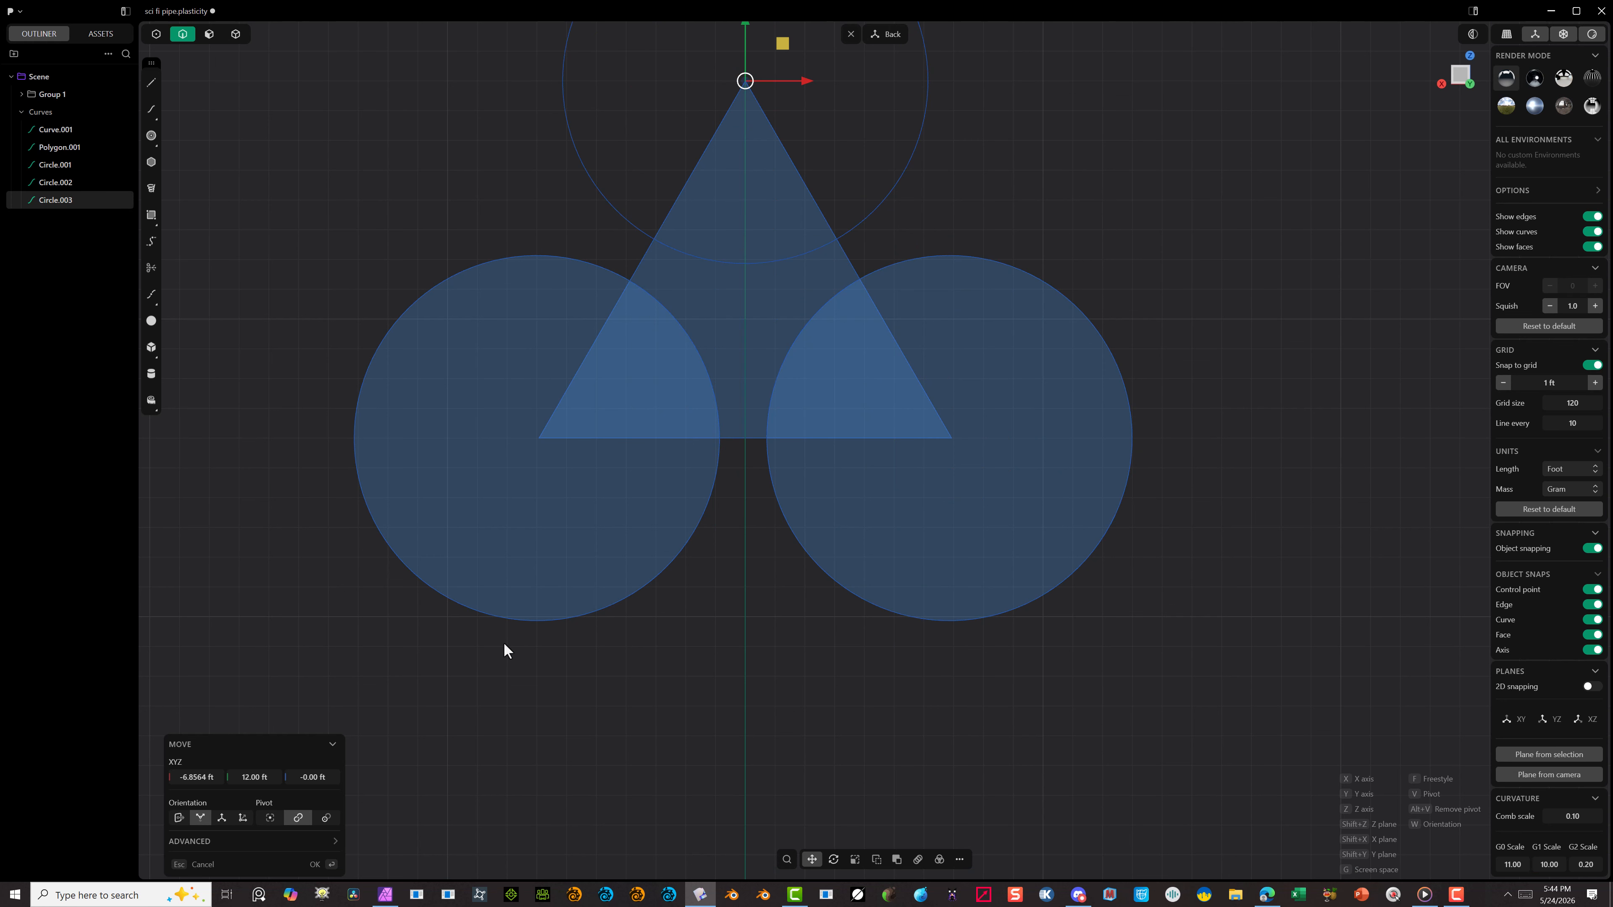
click(319, 867)
Step: Scale the circle at the triangle's top corner uniformly to 0.60
scroll(375, 458, down, 4)
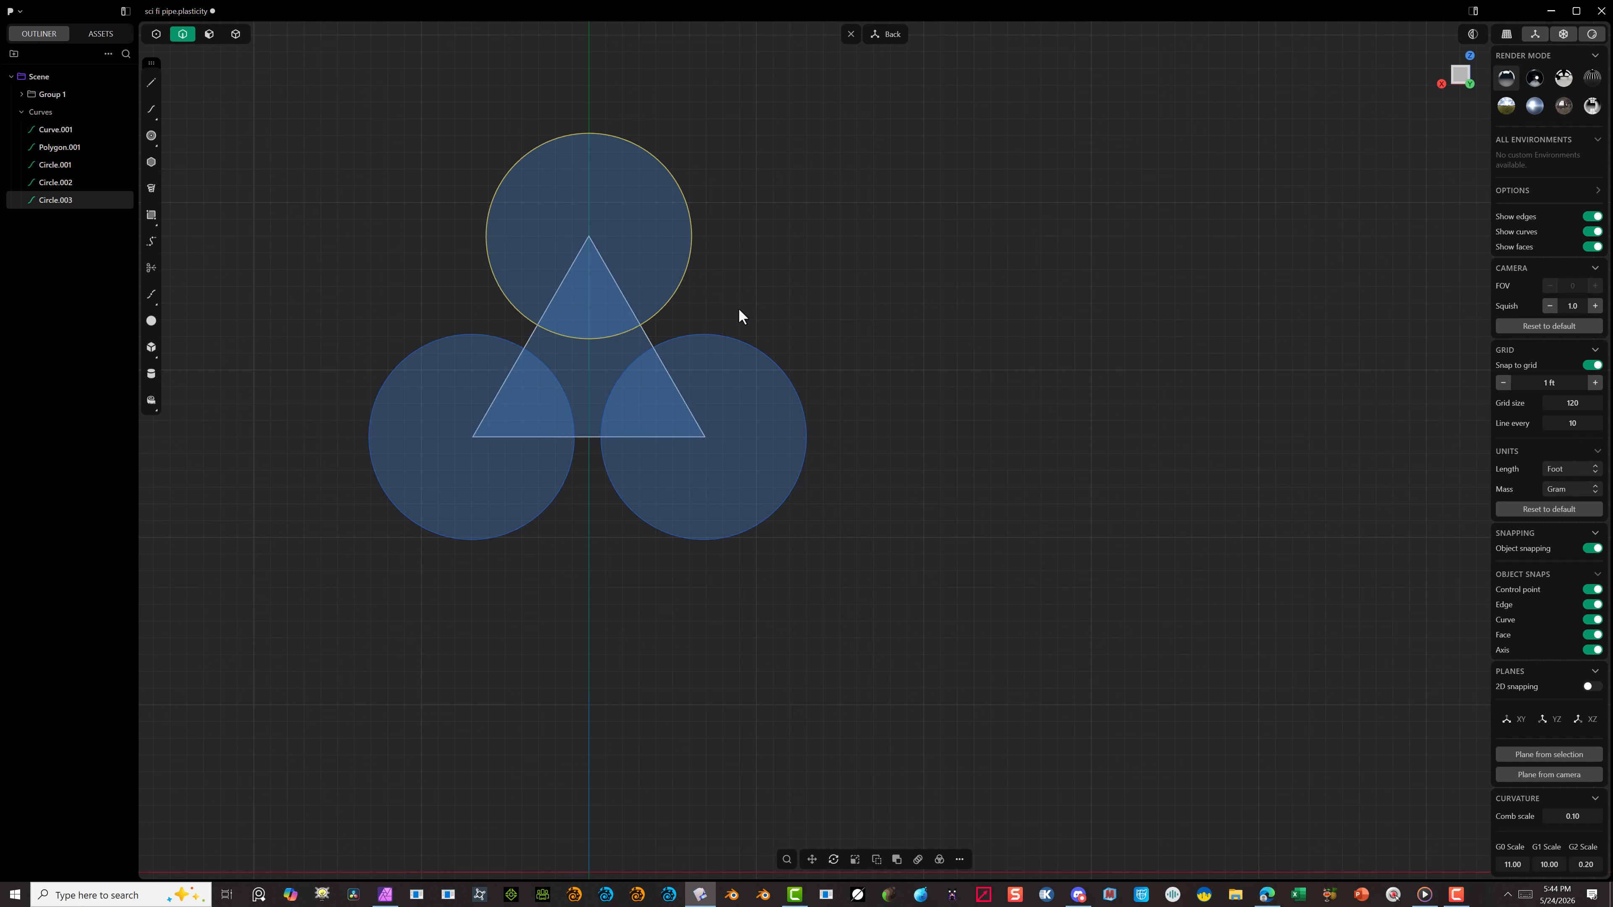
click(763, 230)
click(685, 262)
key(shift)
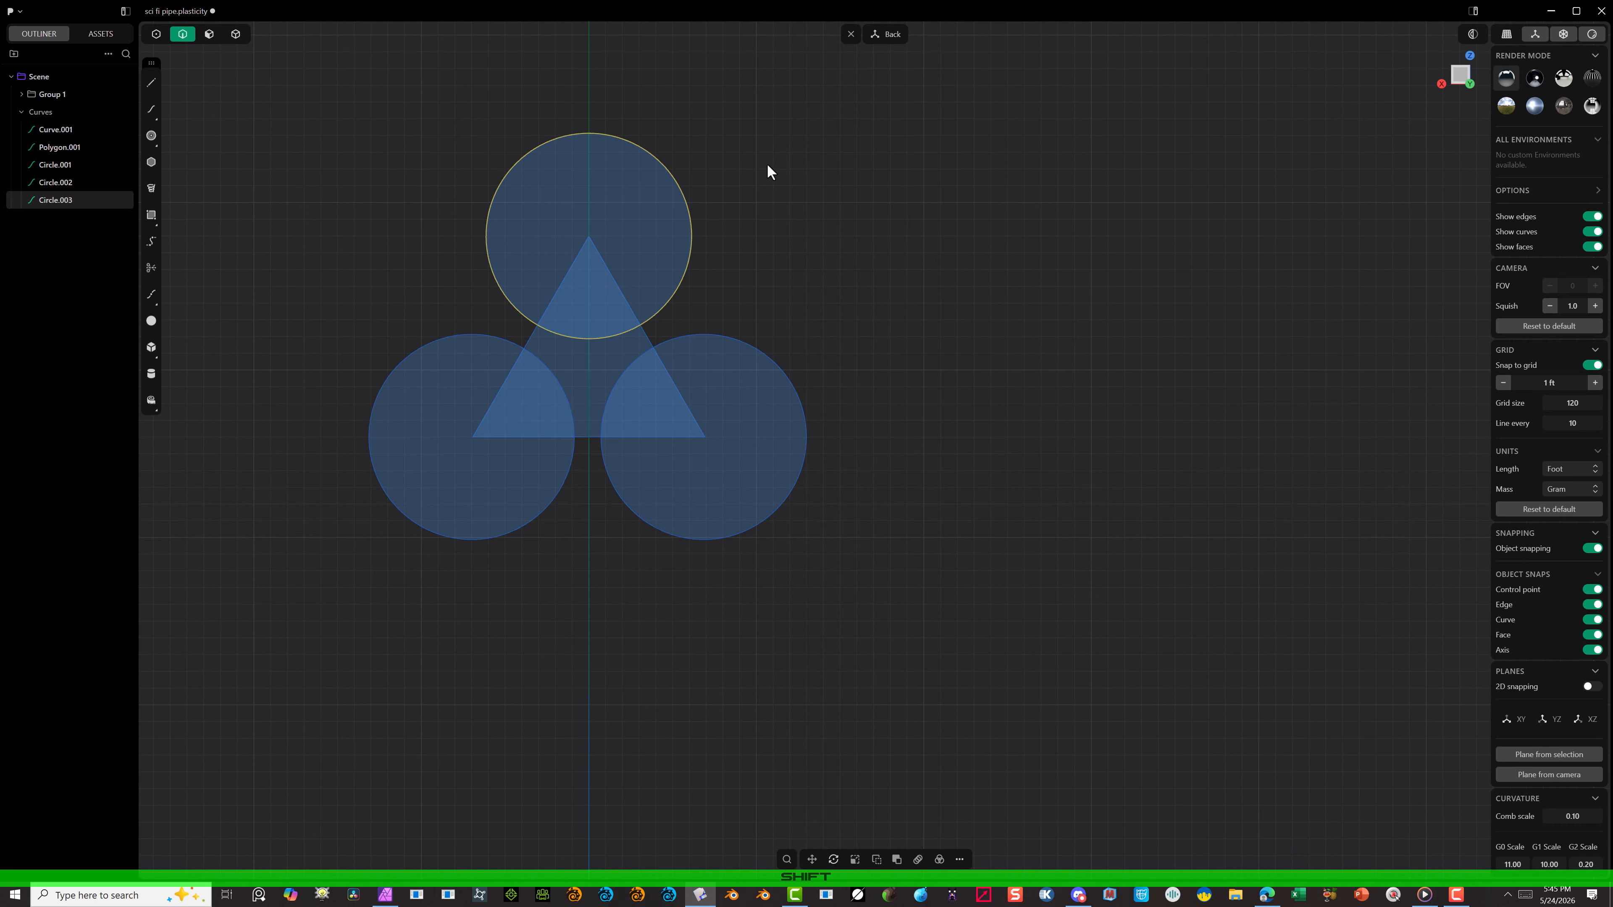
key(s)
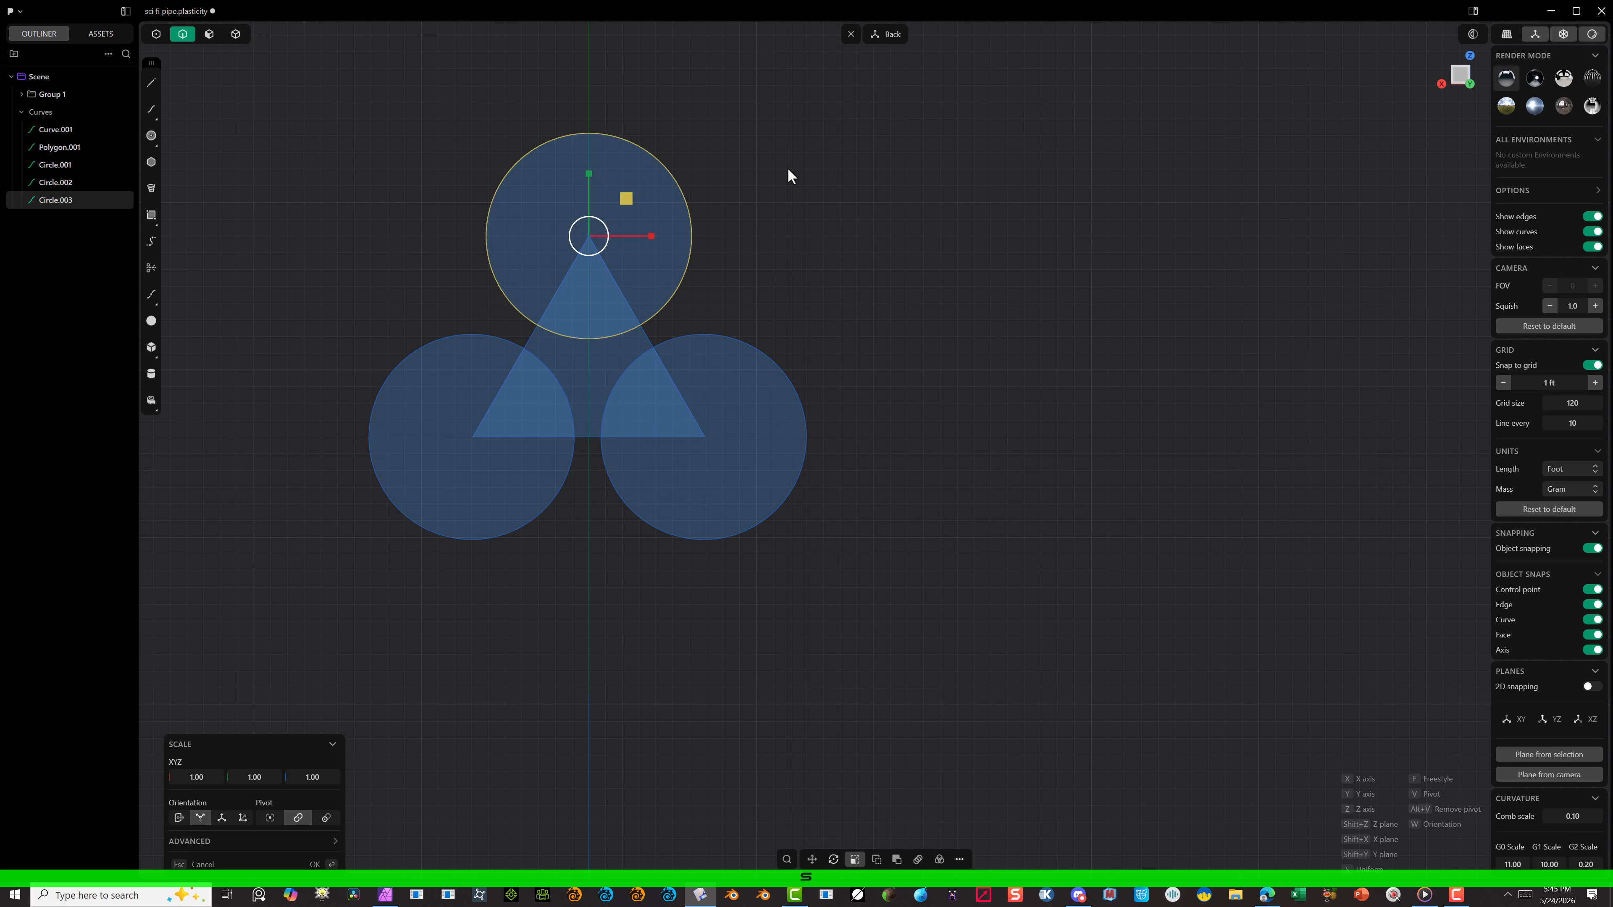
click(730, 203)
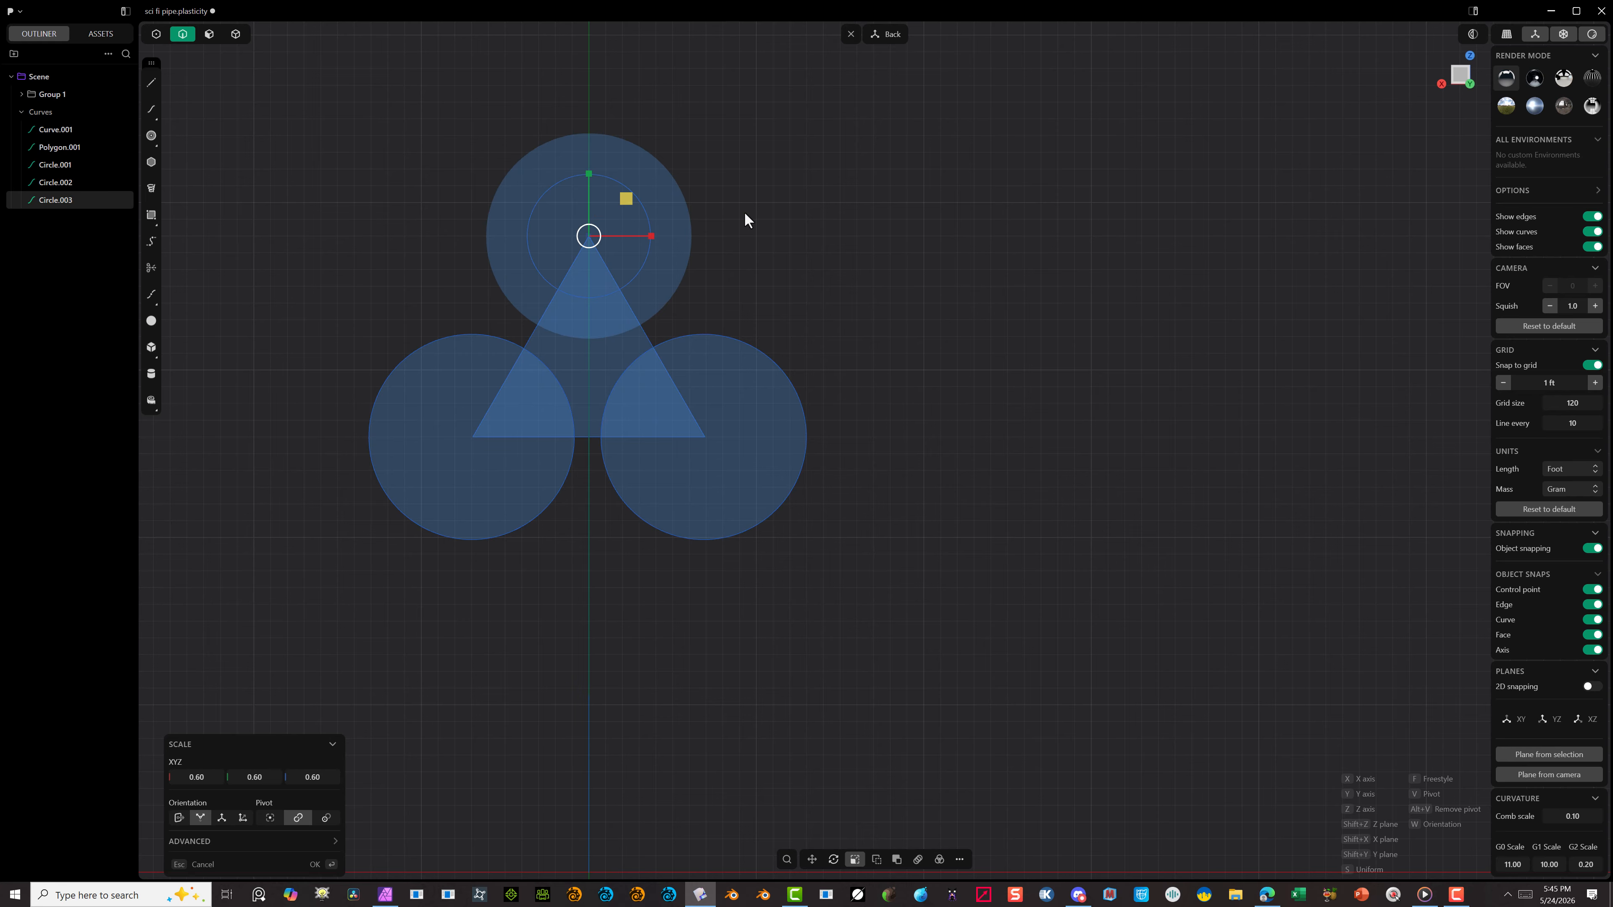
click(314, 865)
Step: Scale the lower-right and lower-left circles uniformly to 0.60 each
click(792, 388)
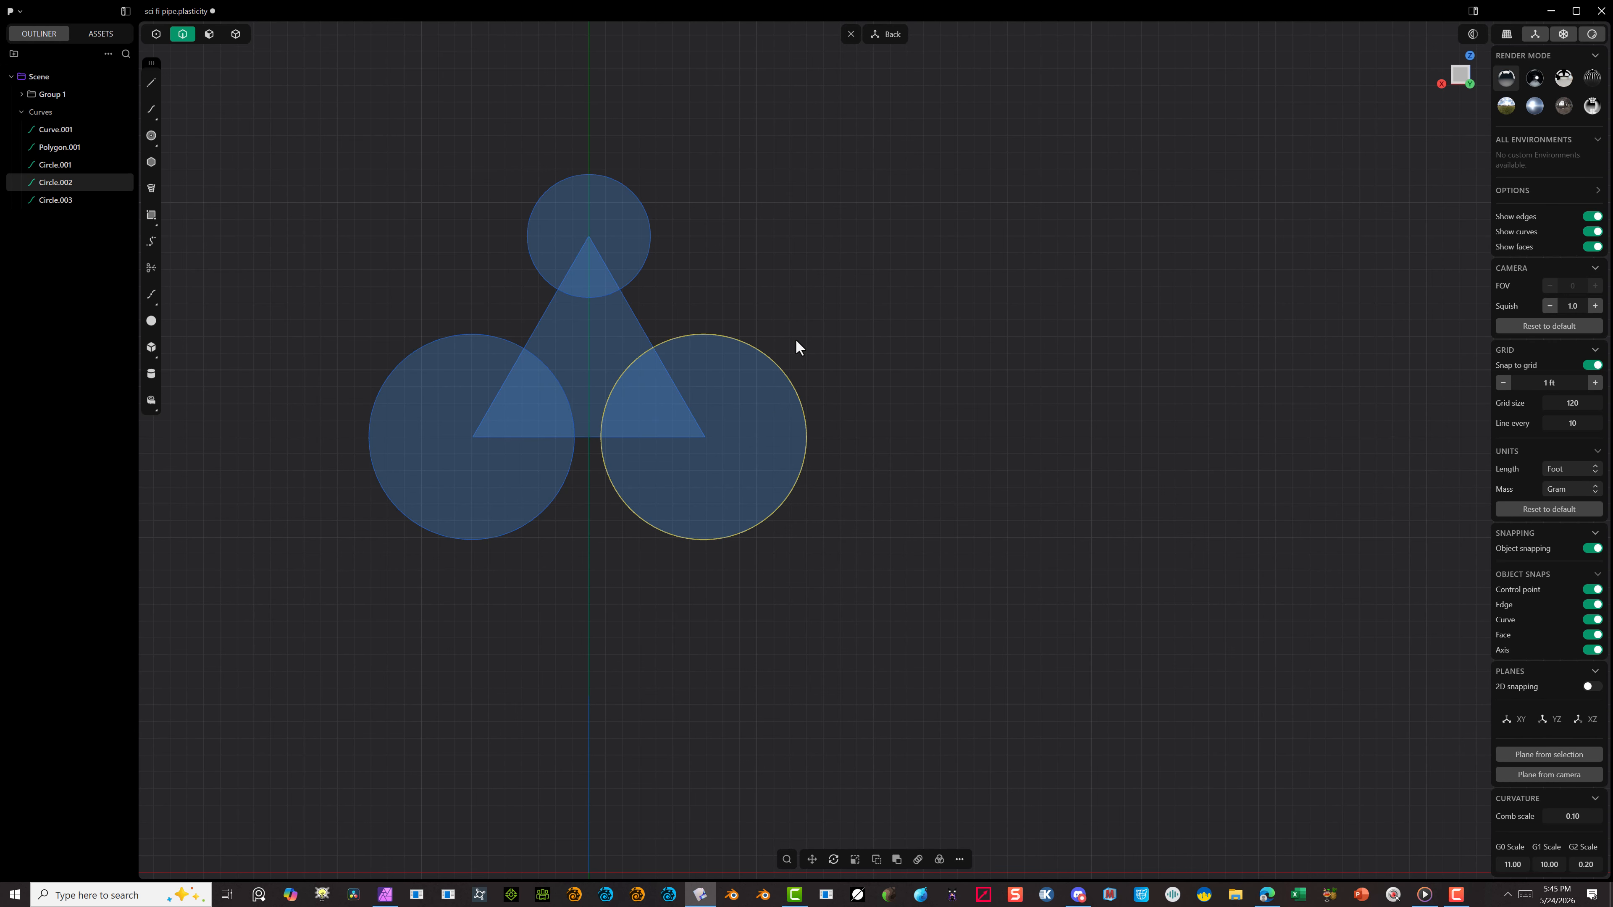
key(s)
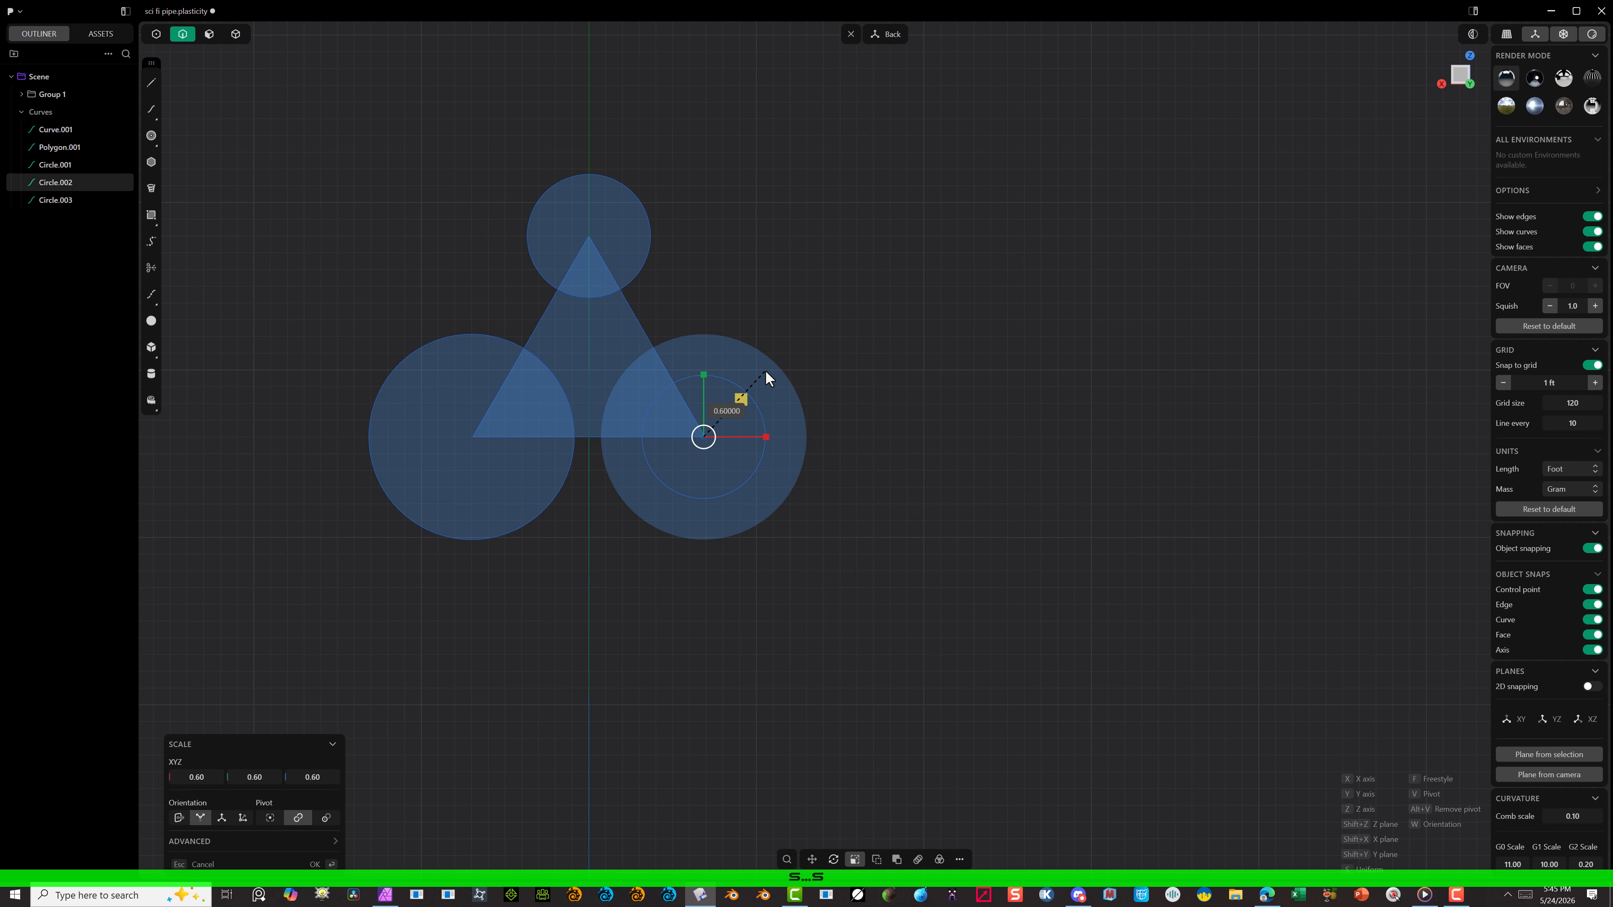
click(315, 864)
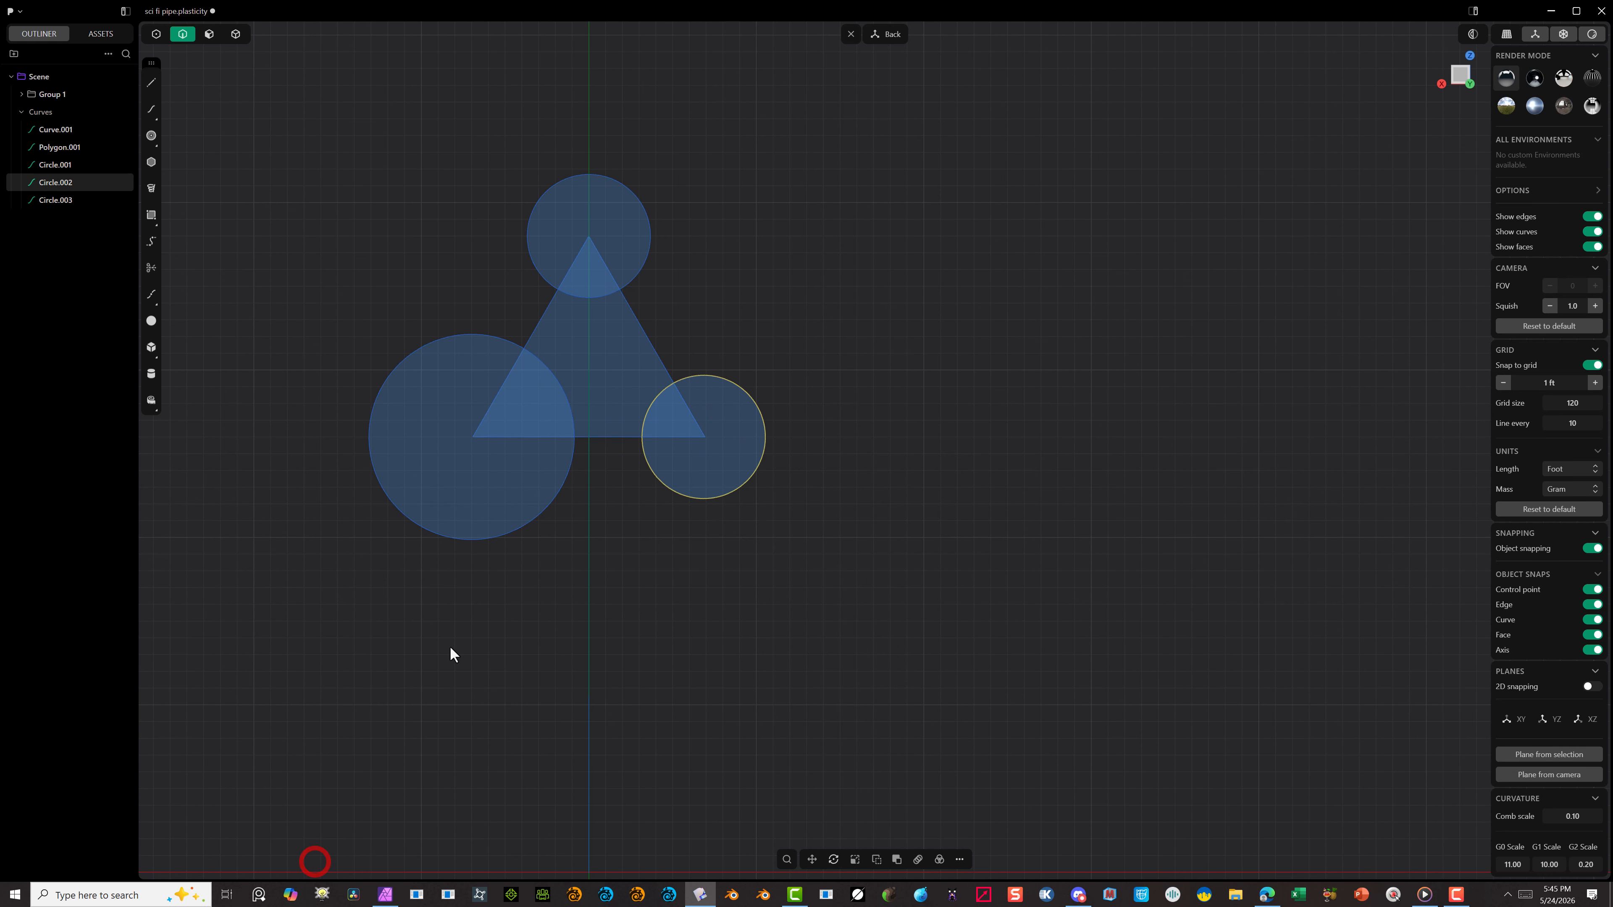
click(515, 522)
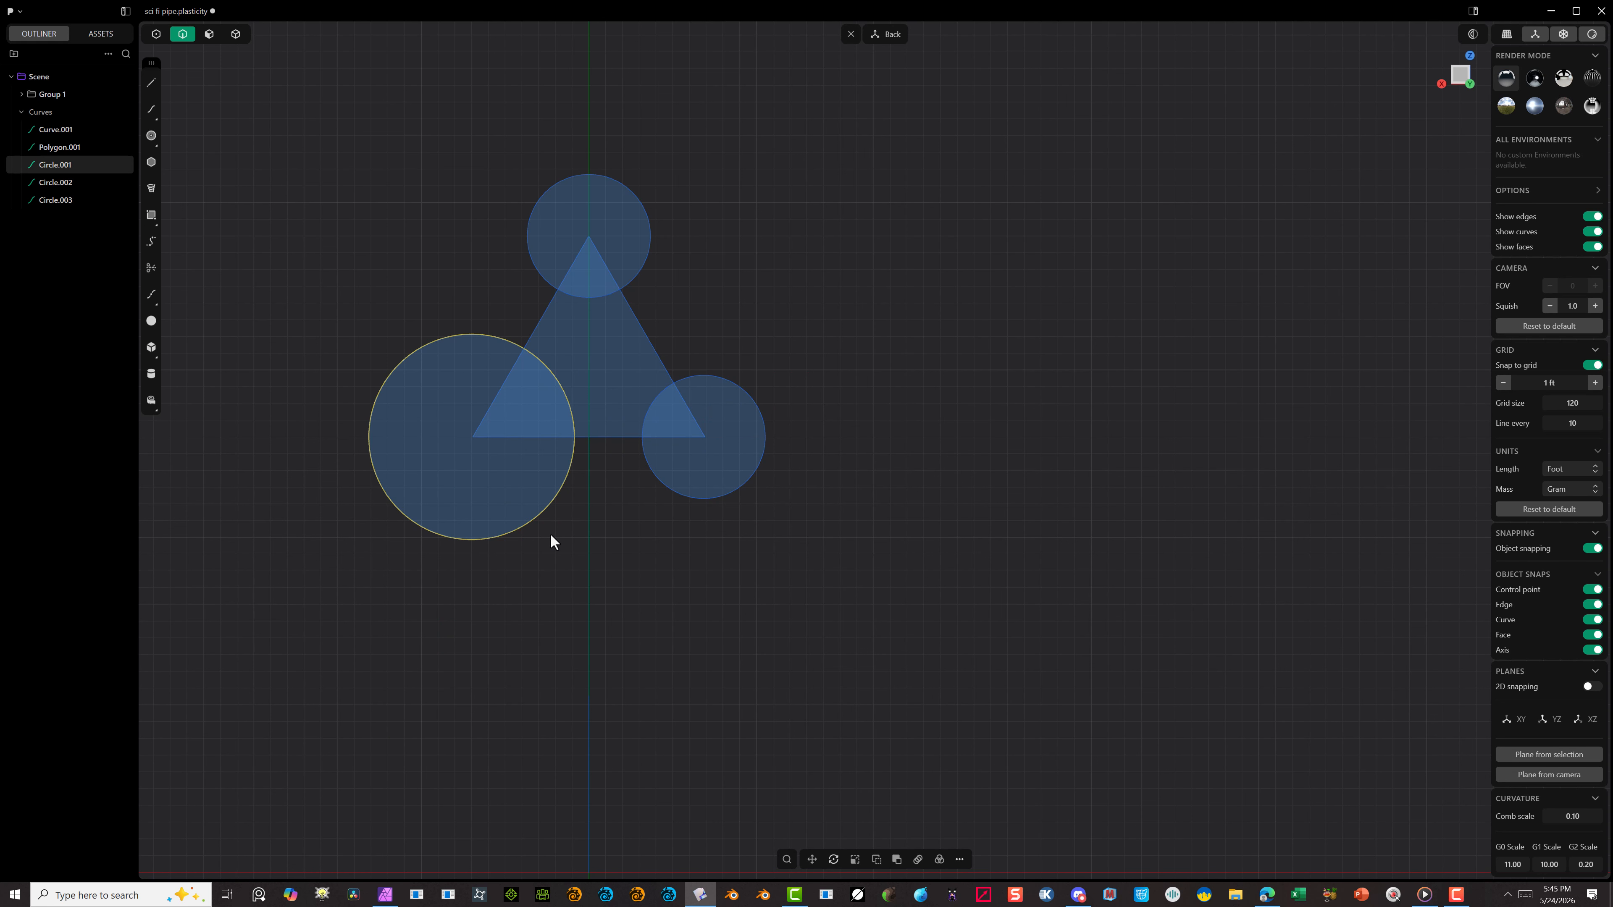
key(s)
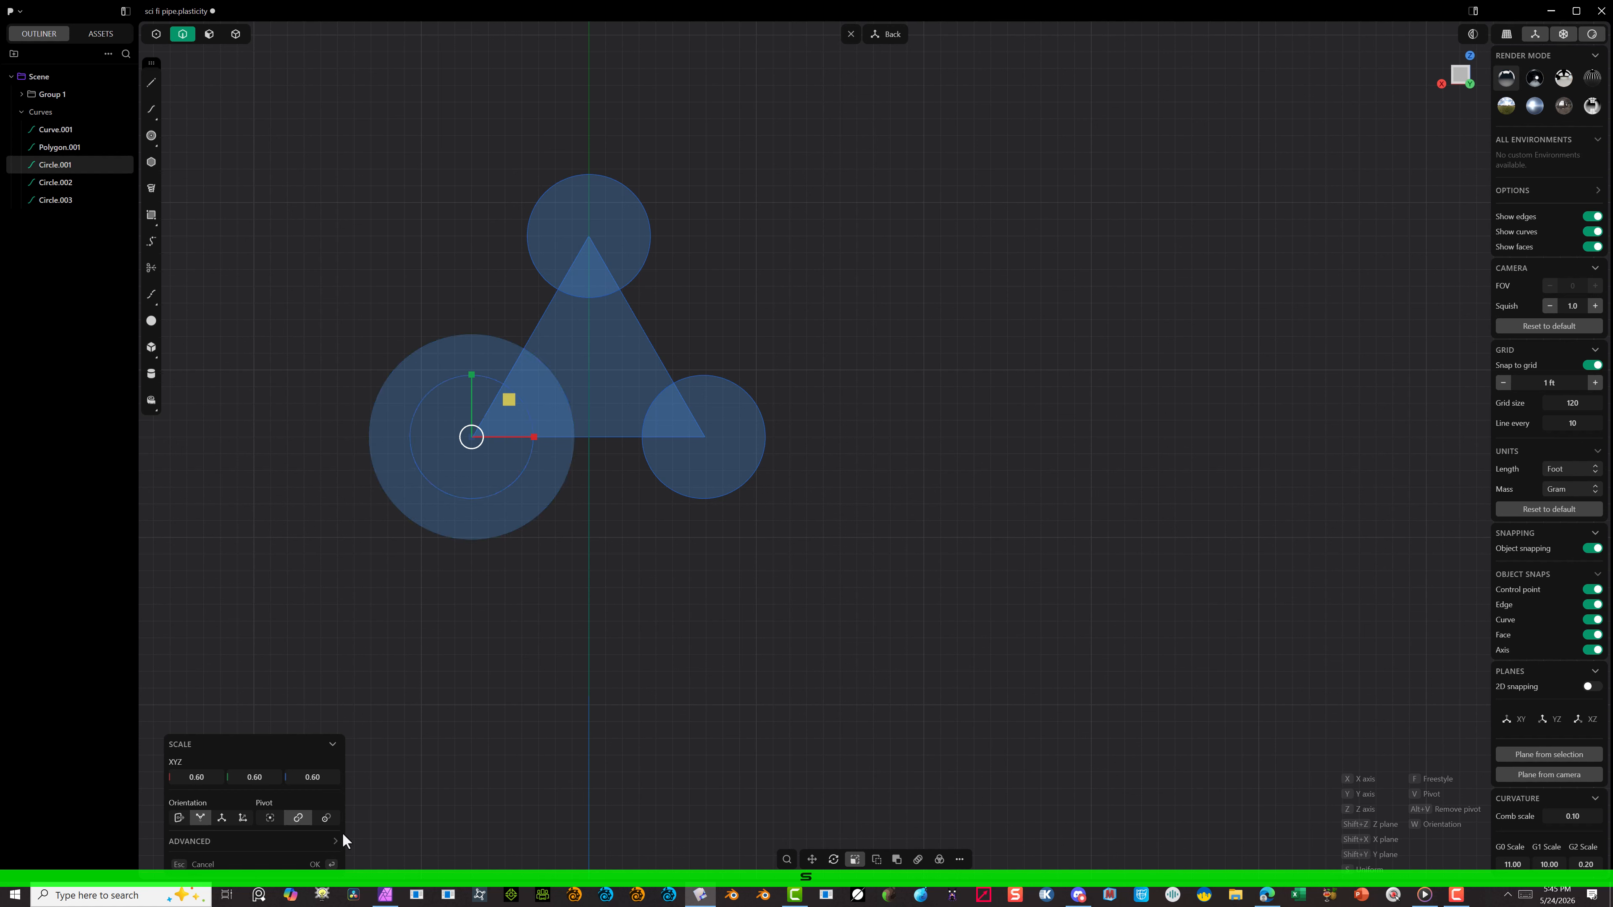
click(315, 865)
Step: Move the top circle straight down so its uppermost point sits on the triangle's top corner
click(443, 638)
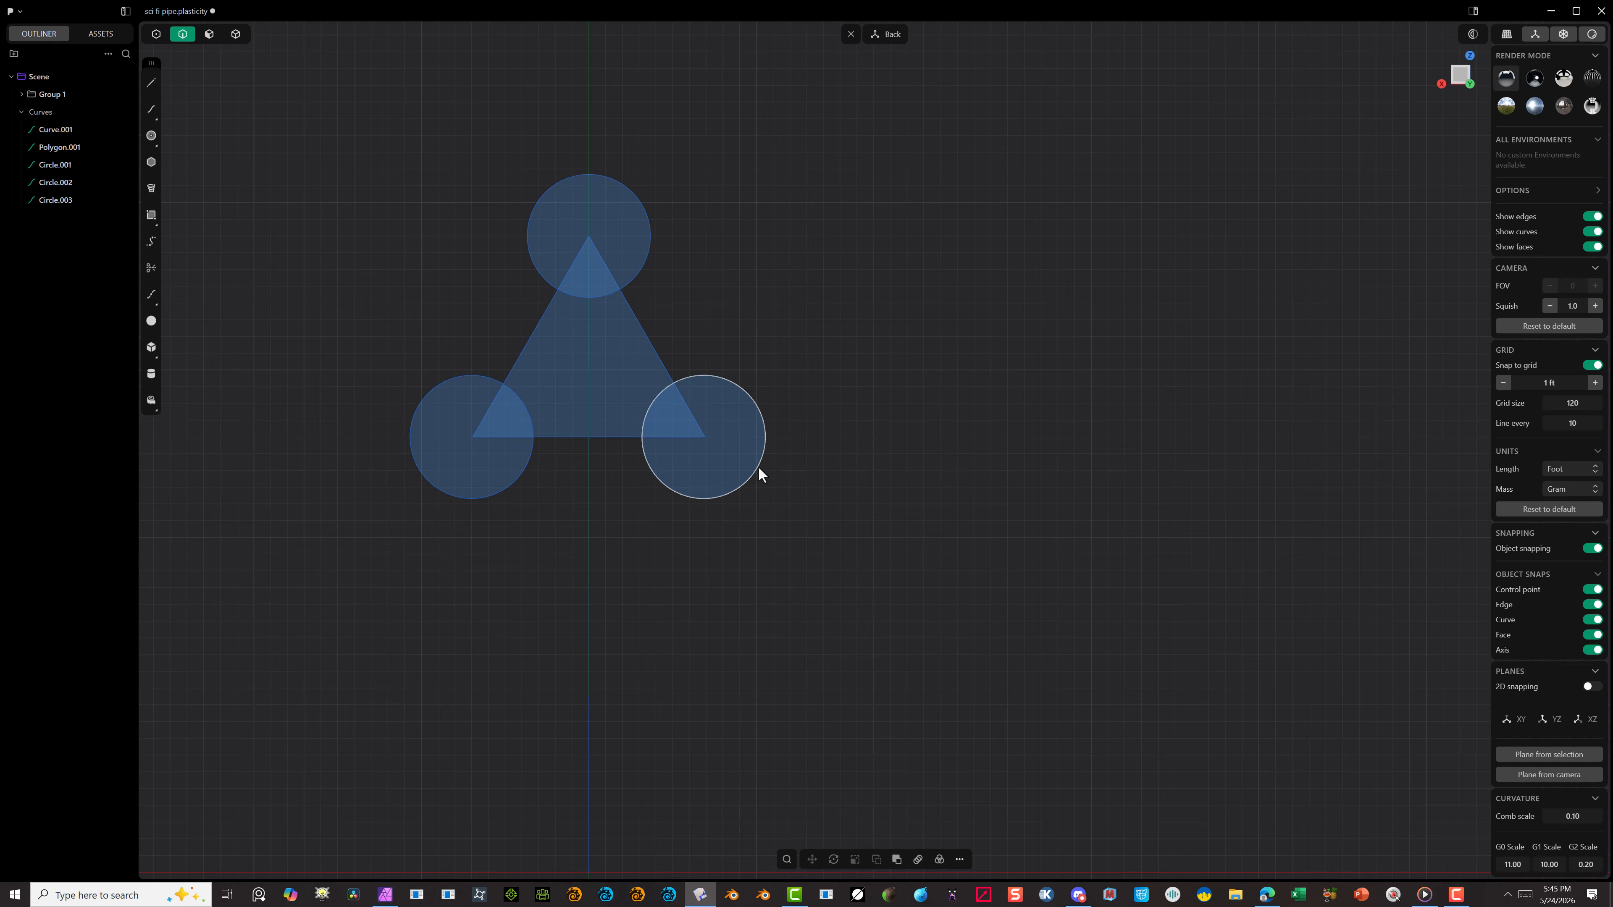
click(587, 177)
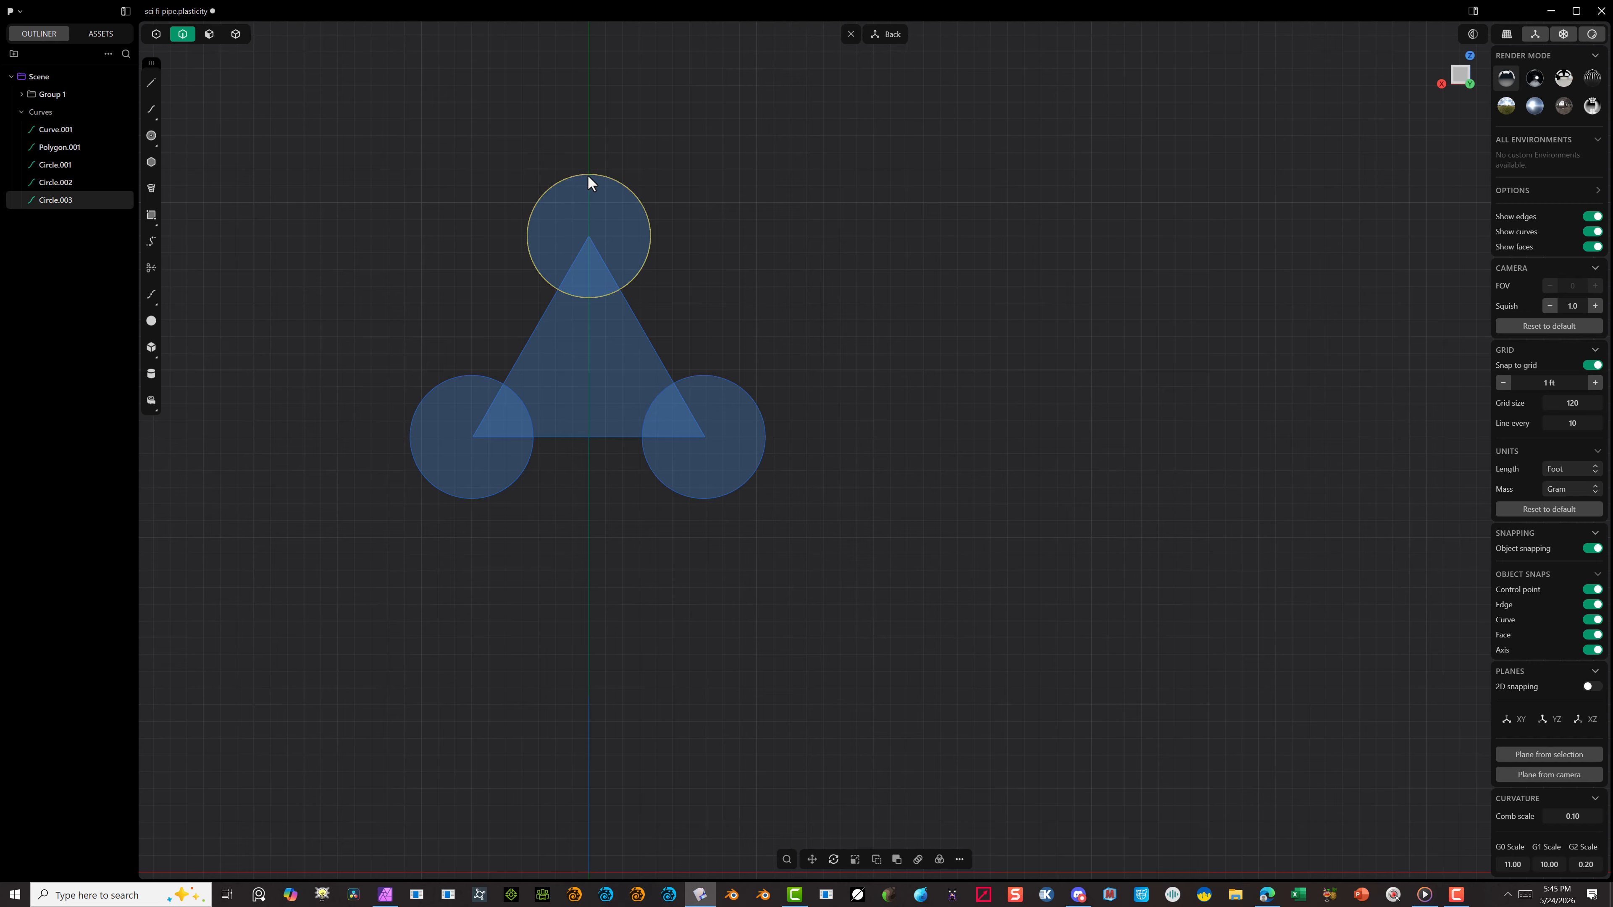
key(g)
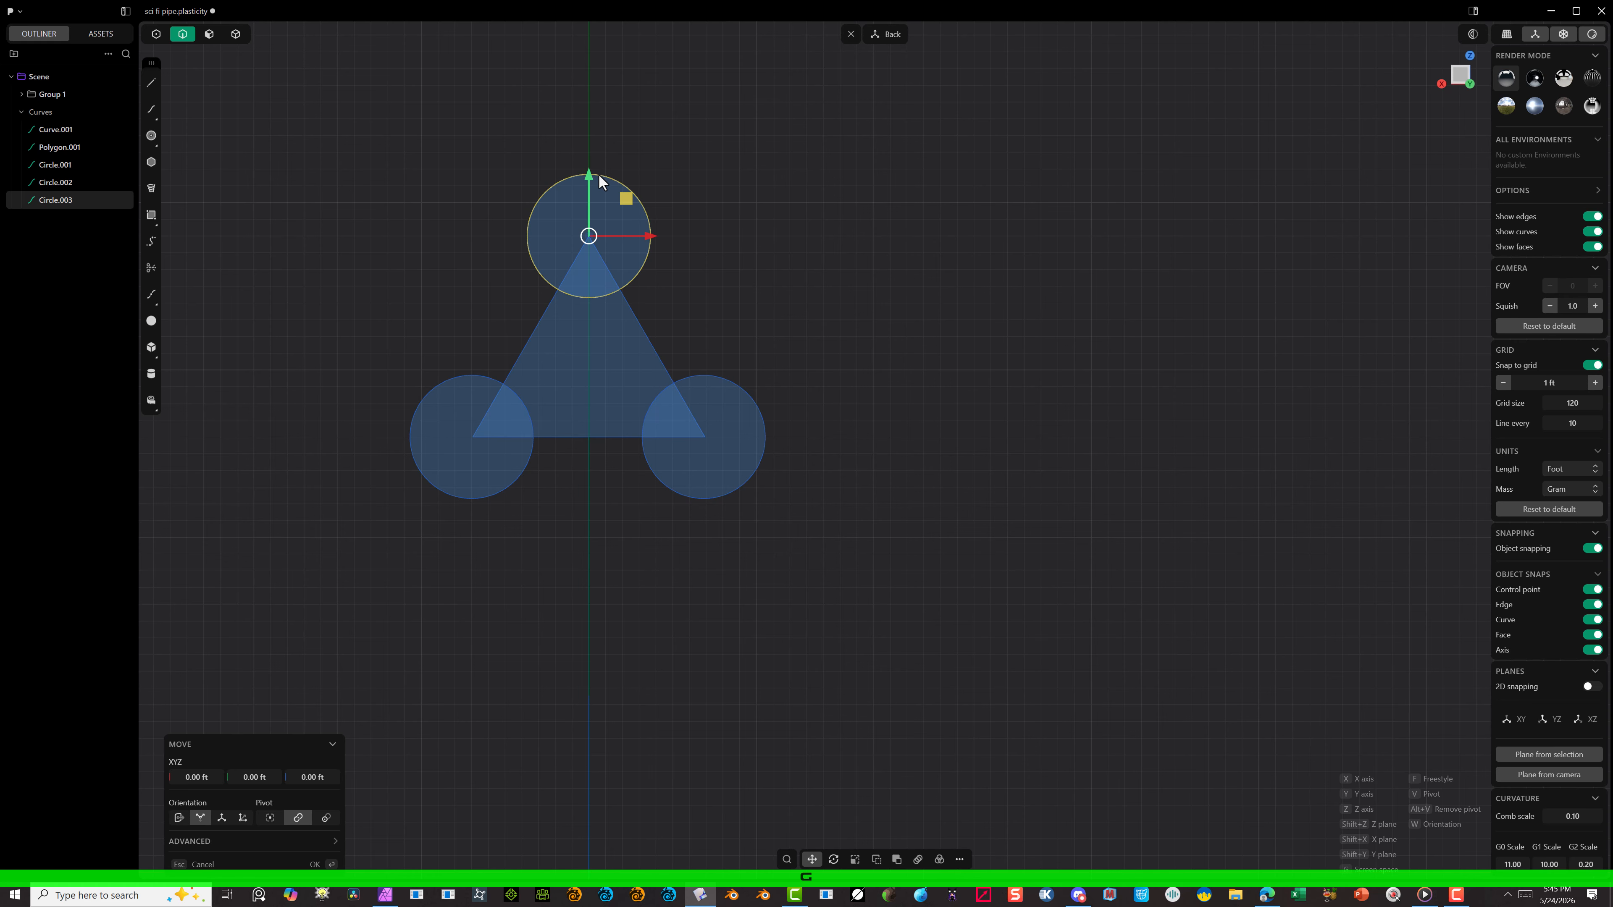
key(f)
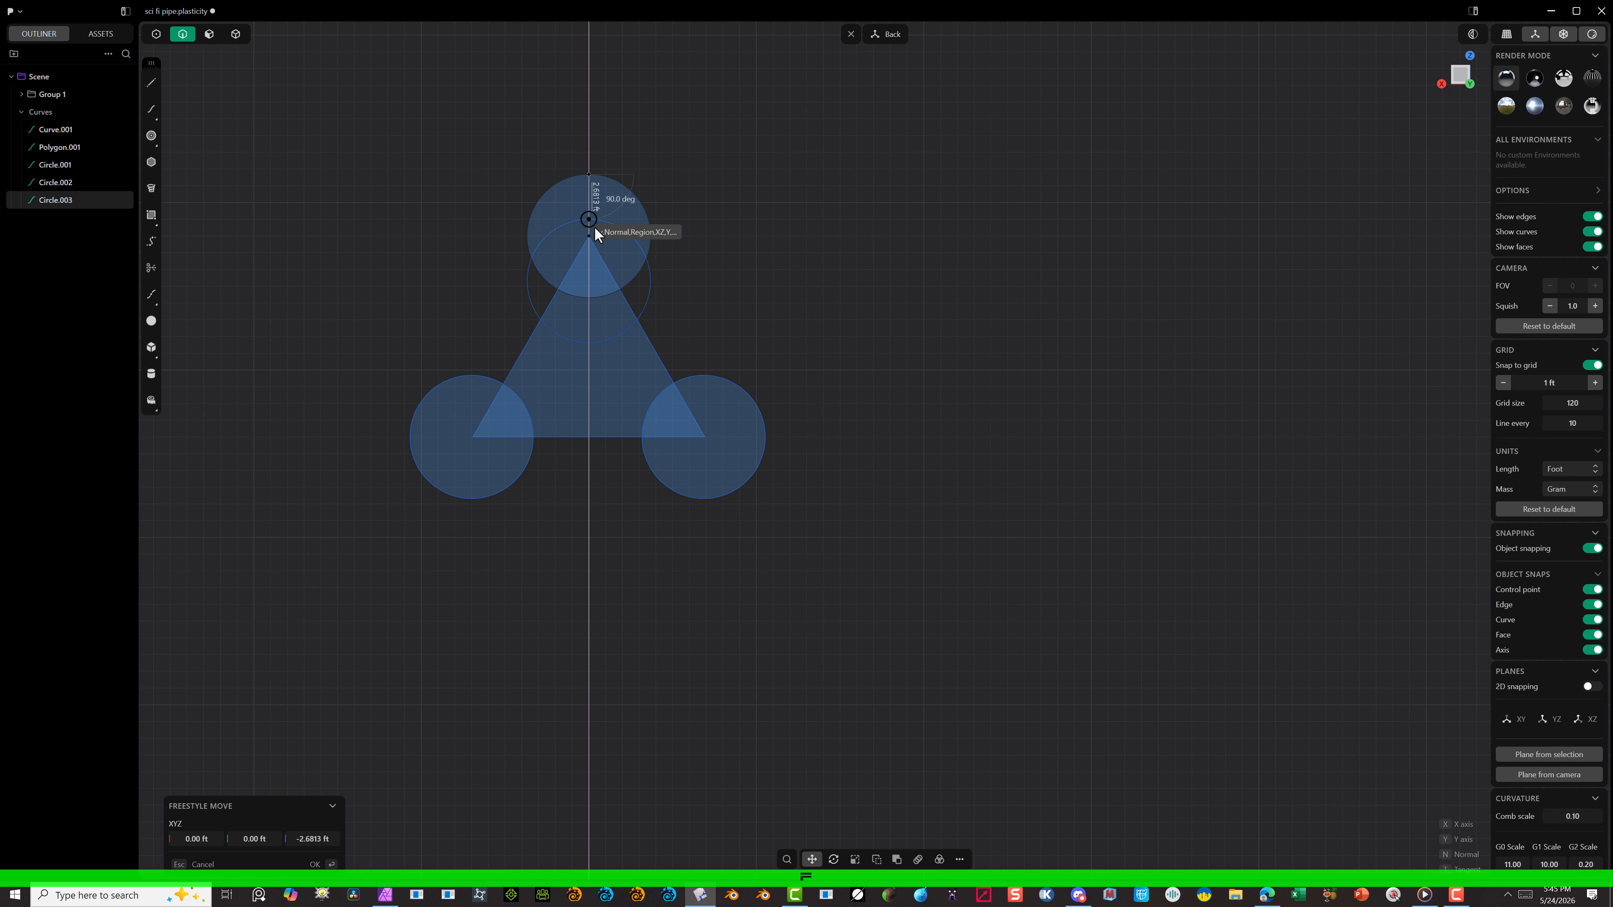
click(595, 240)
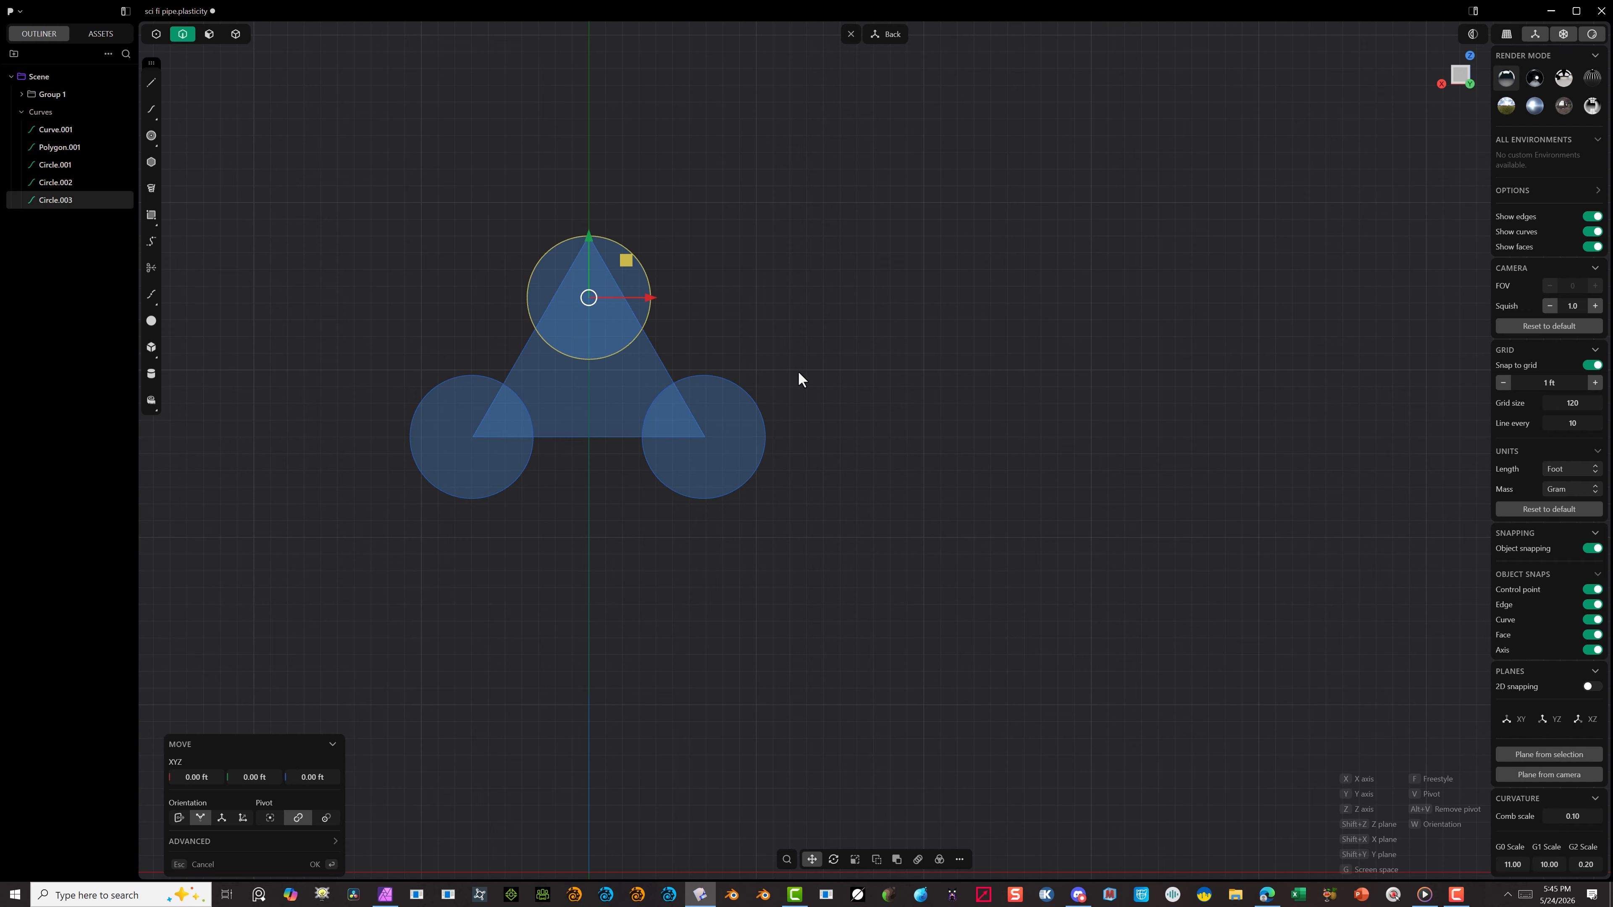
Step: Move the lower-right circle horizontally so its rightmost point sits on the triangle's lower-right corner
click(766, 421)
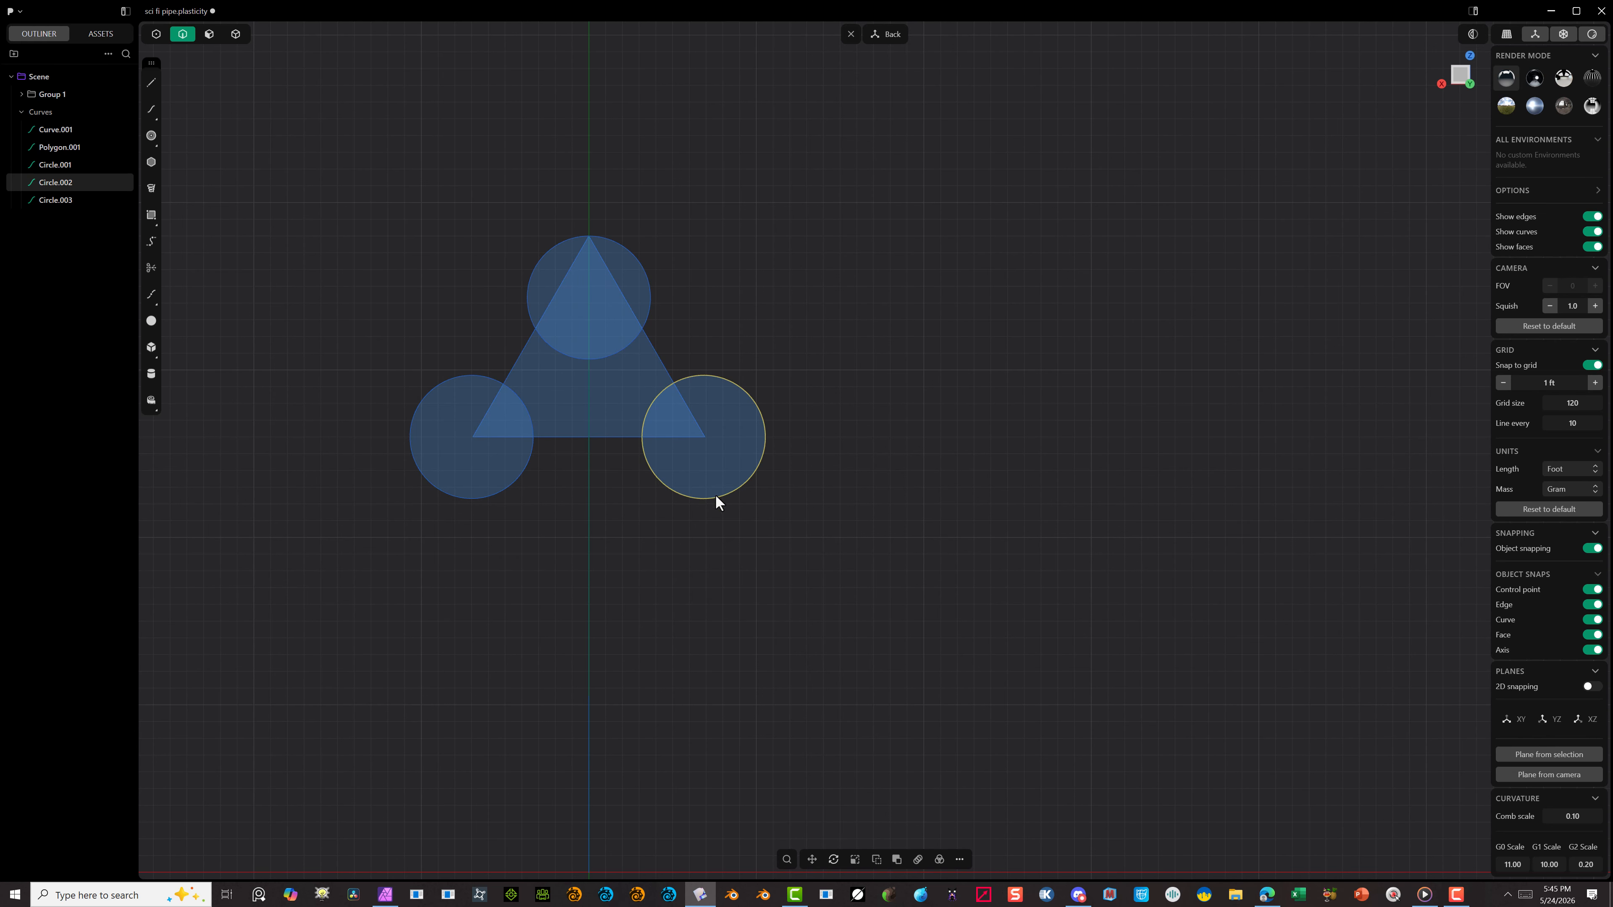
key(g)
key(f)
click(764, 437)
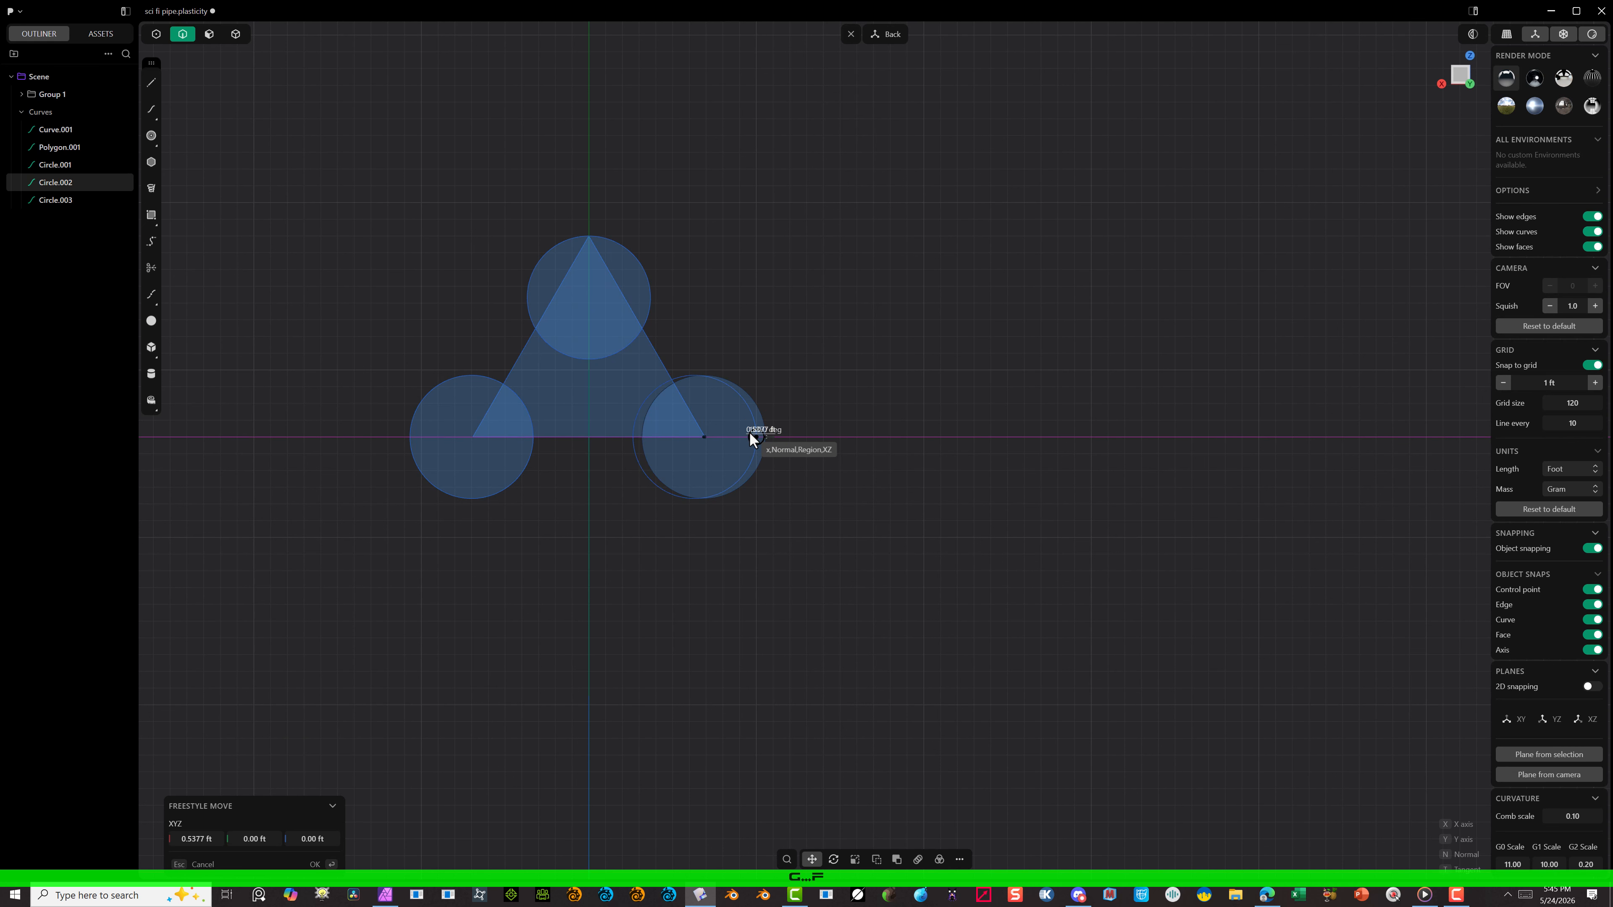
click(705, 436)
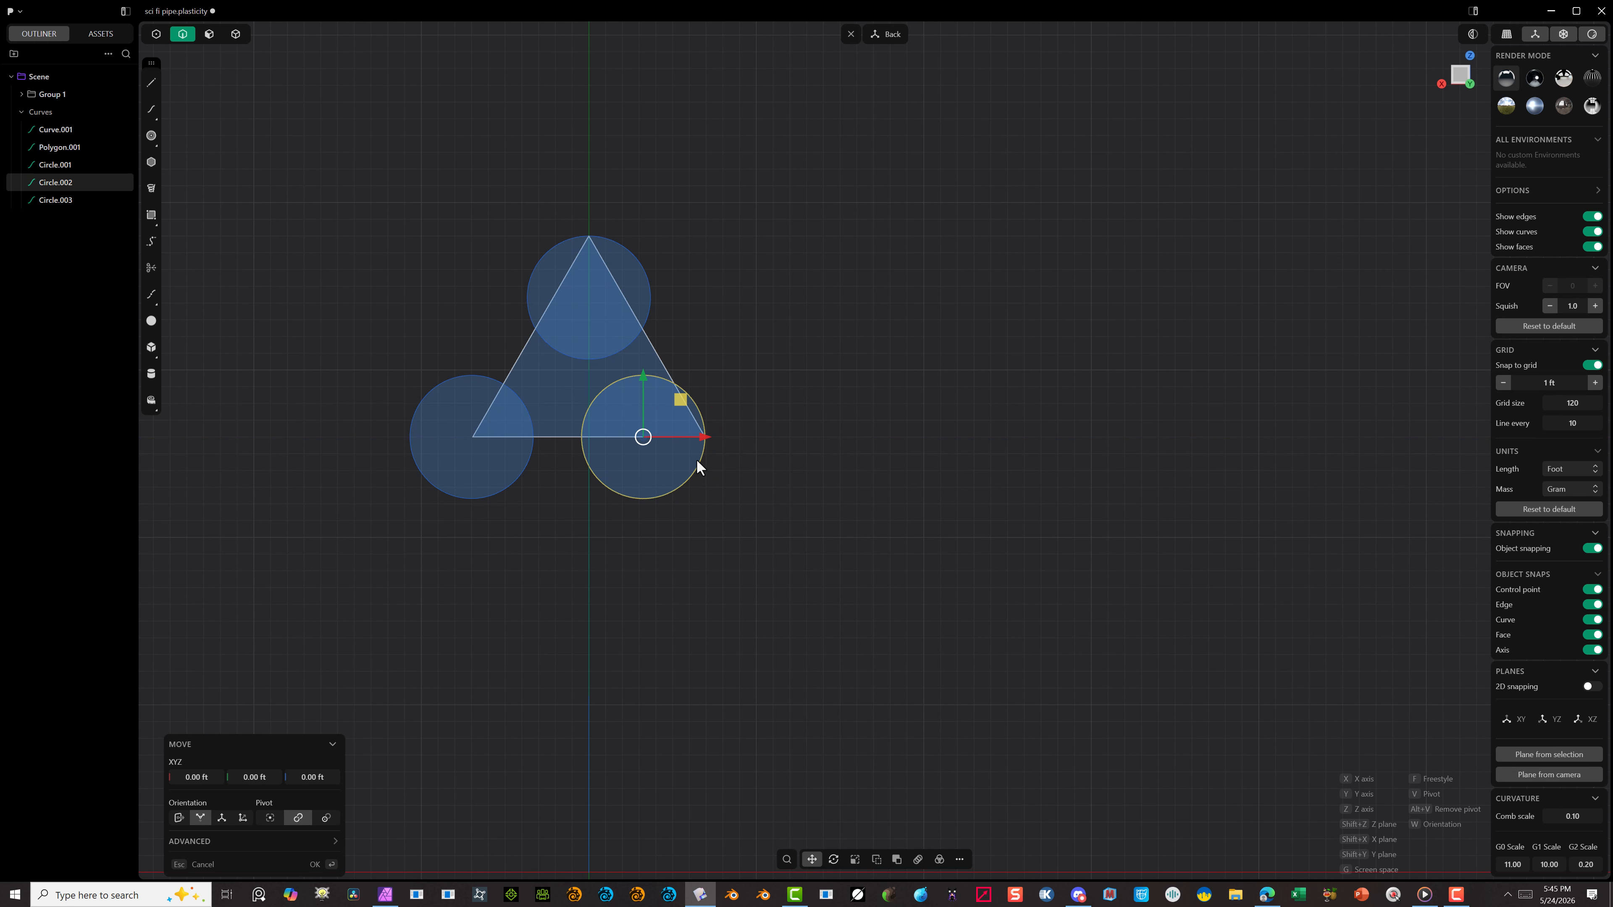
click(315, 864)
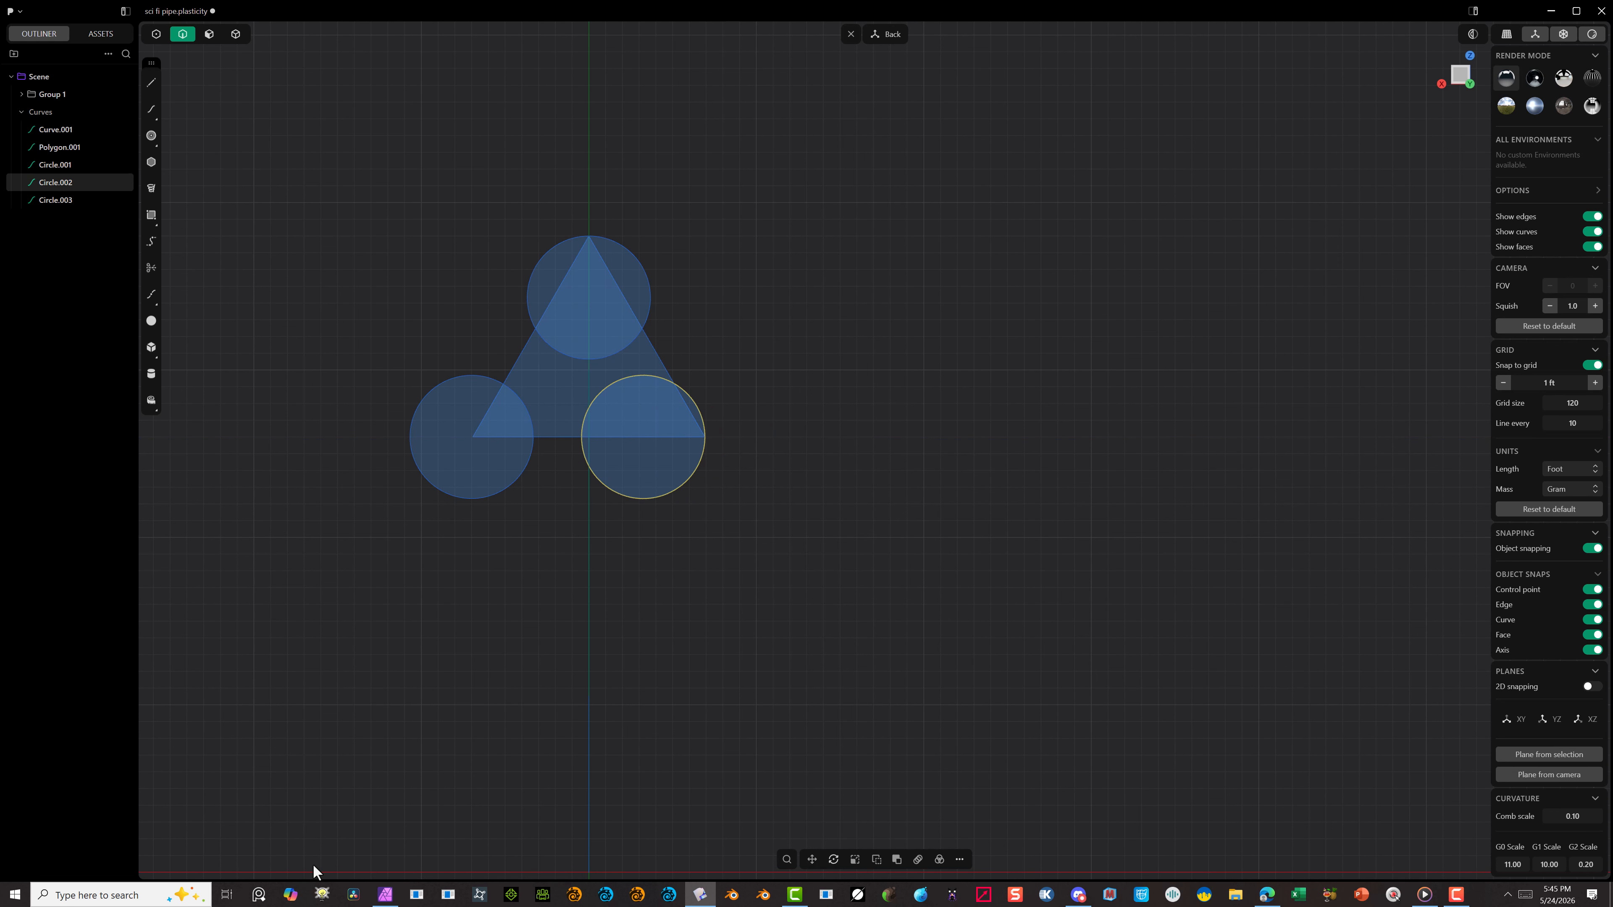
Step: Move the lower-left circle horizontally so its leftmost point sits on the triangle's lower-left corner
click(432, 427)
click(412, 453)
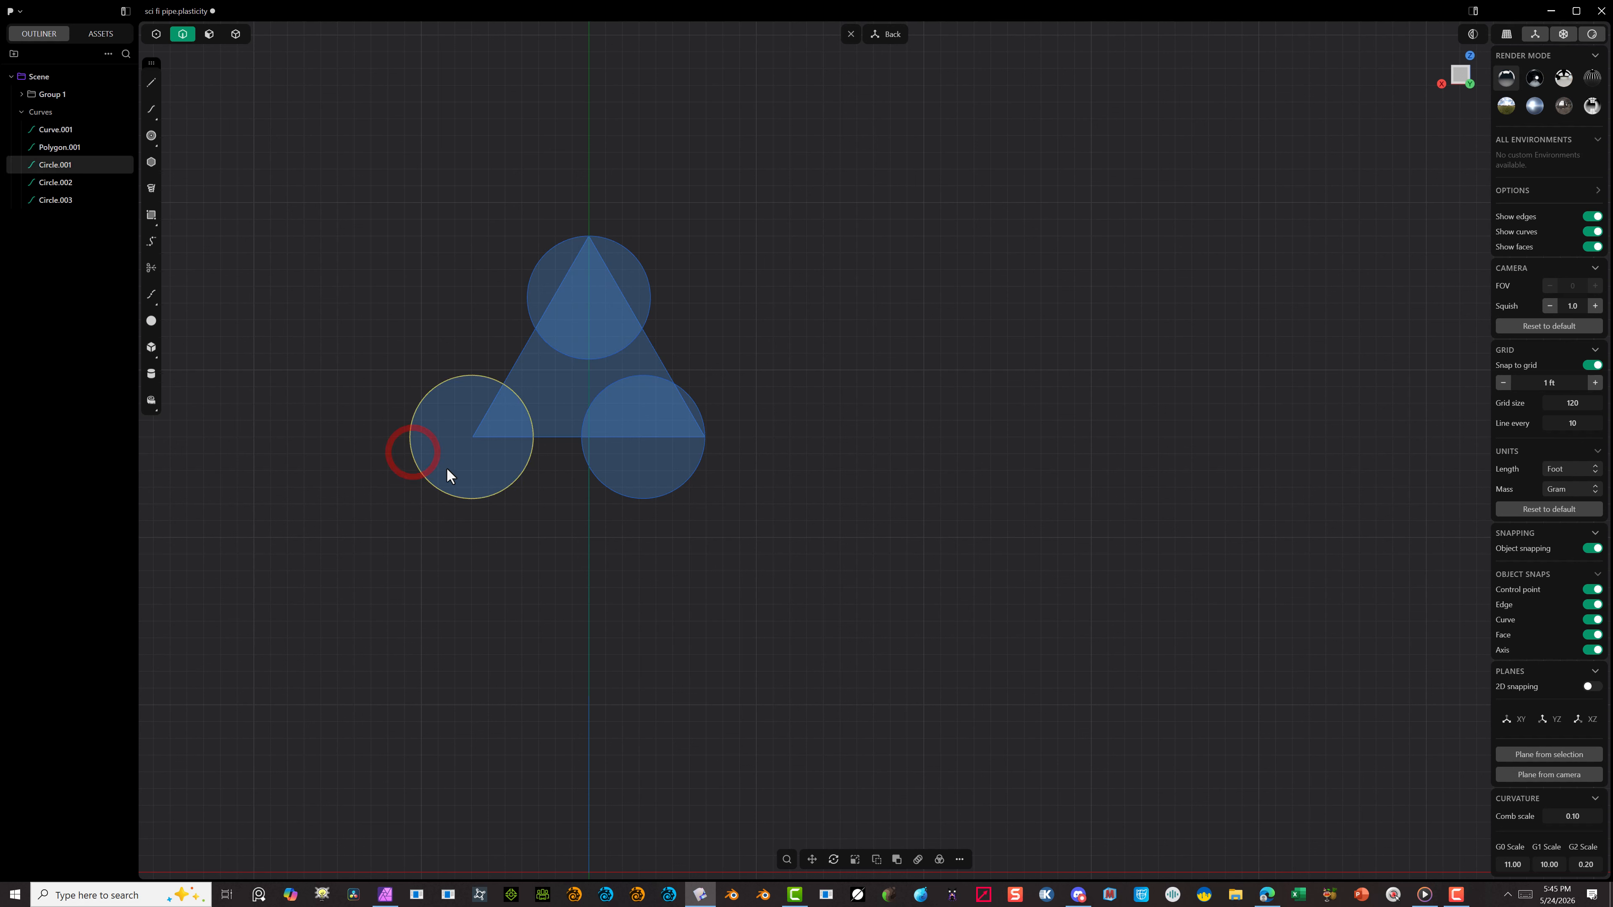
key(g)
key(f)
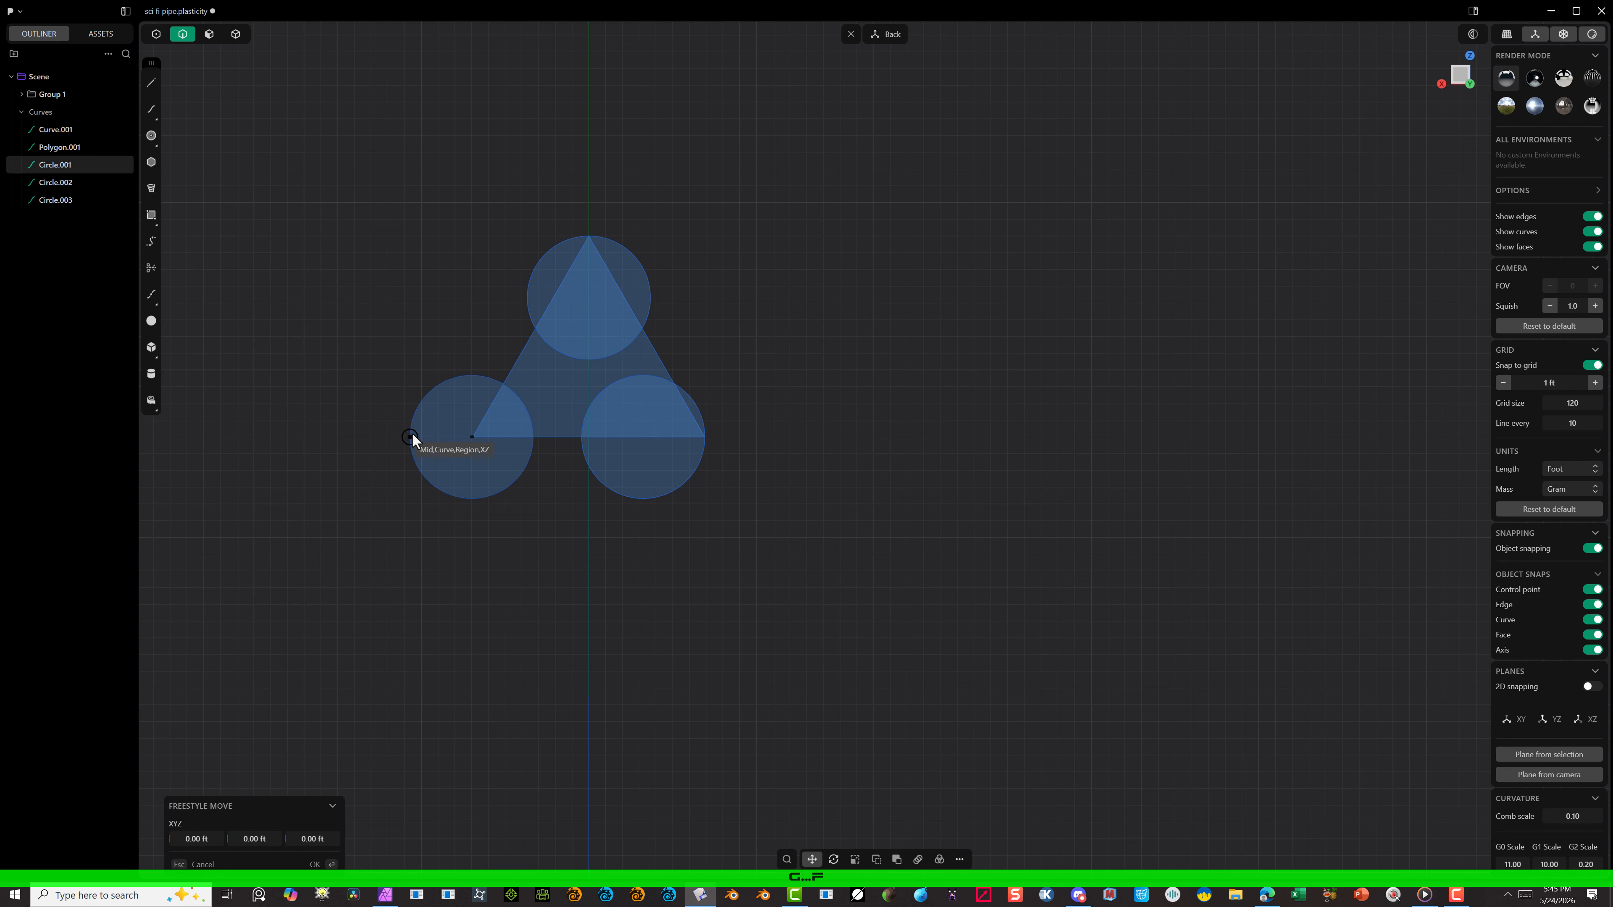
click(411, 436)
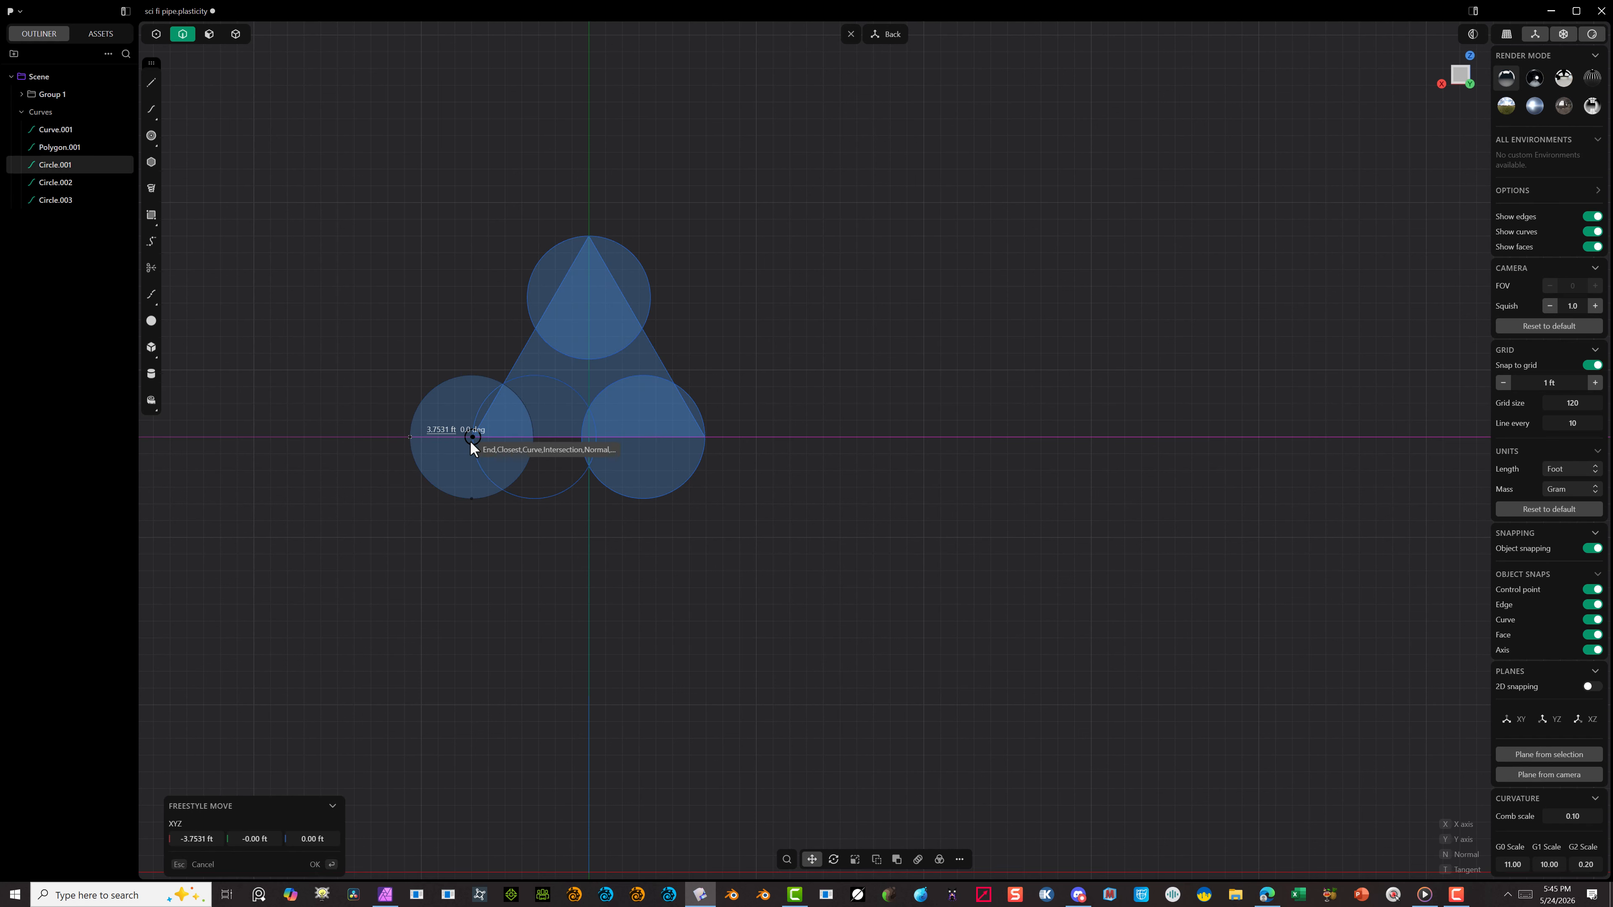
click(472, 439)
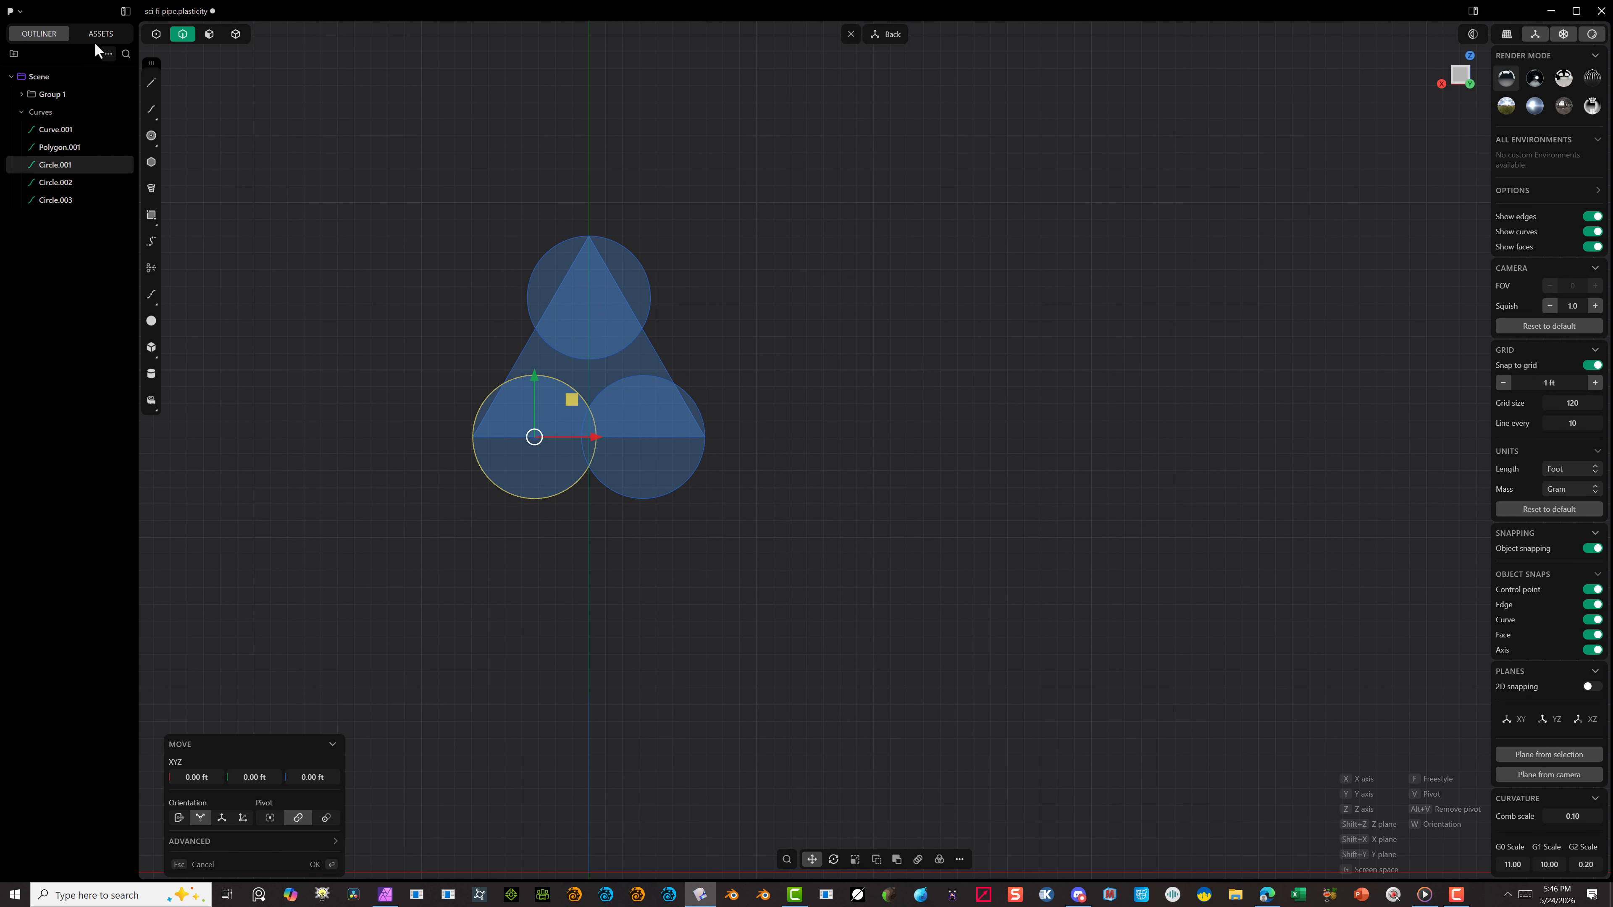
Step: Draw a vertical line from the midpoint of the triangle's base to its top corner and select the control point at the triangle's center
click(152, 84)
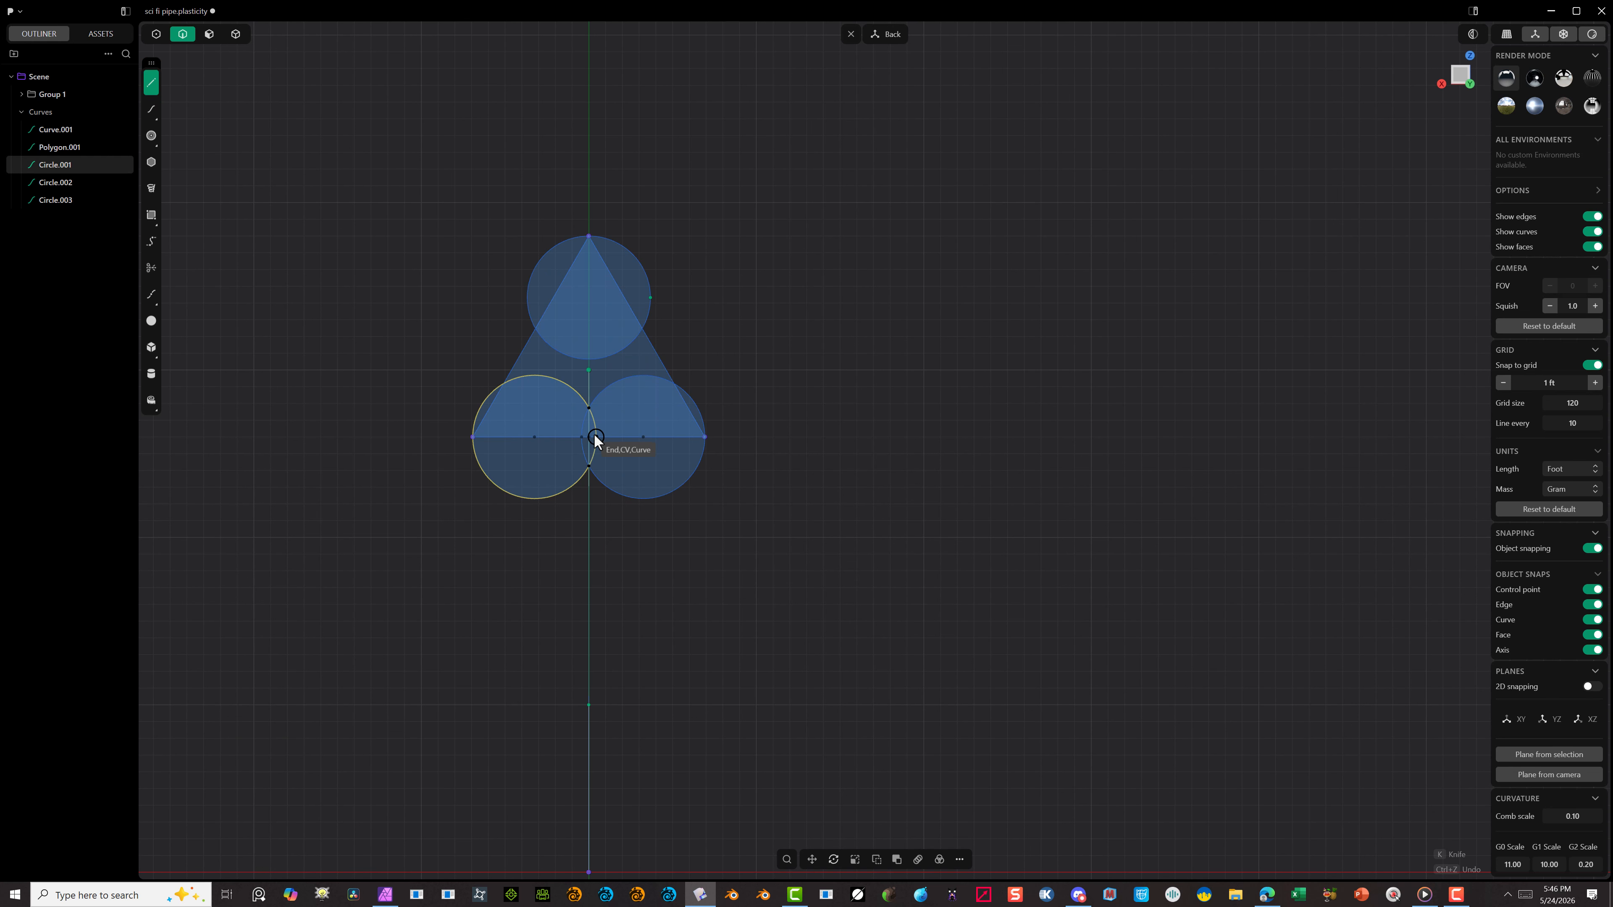
scroll(595, 435, up, 5)
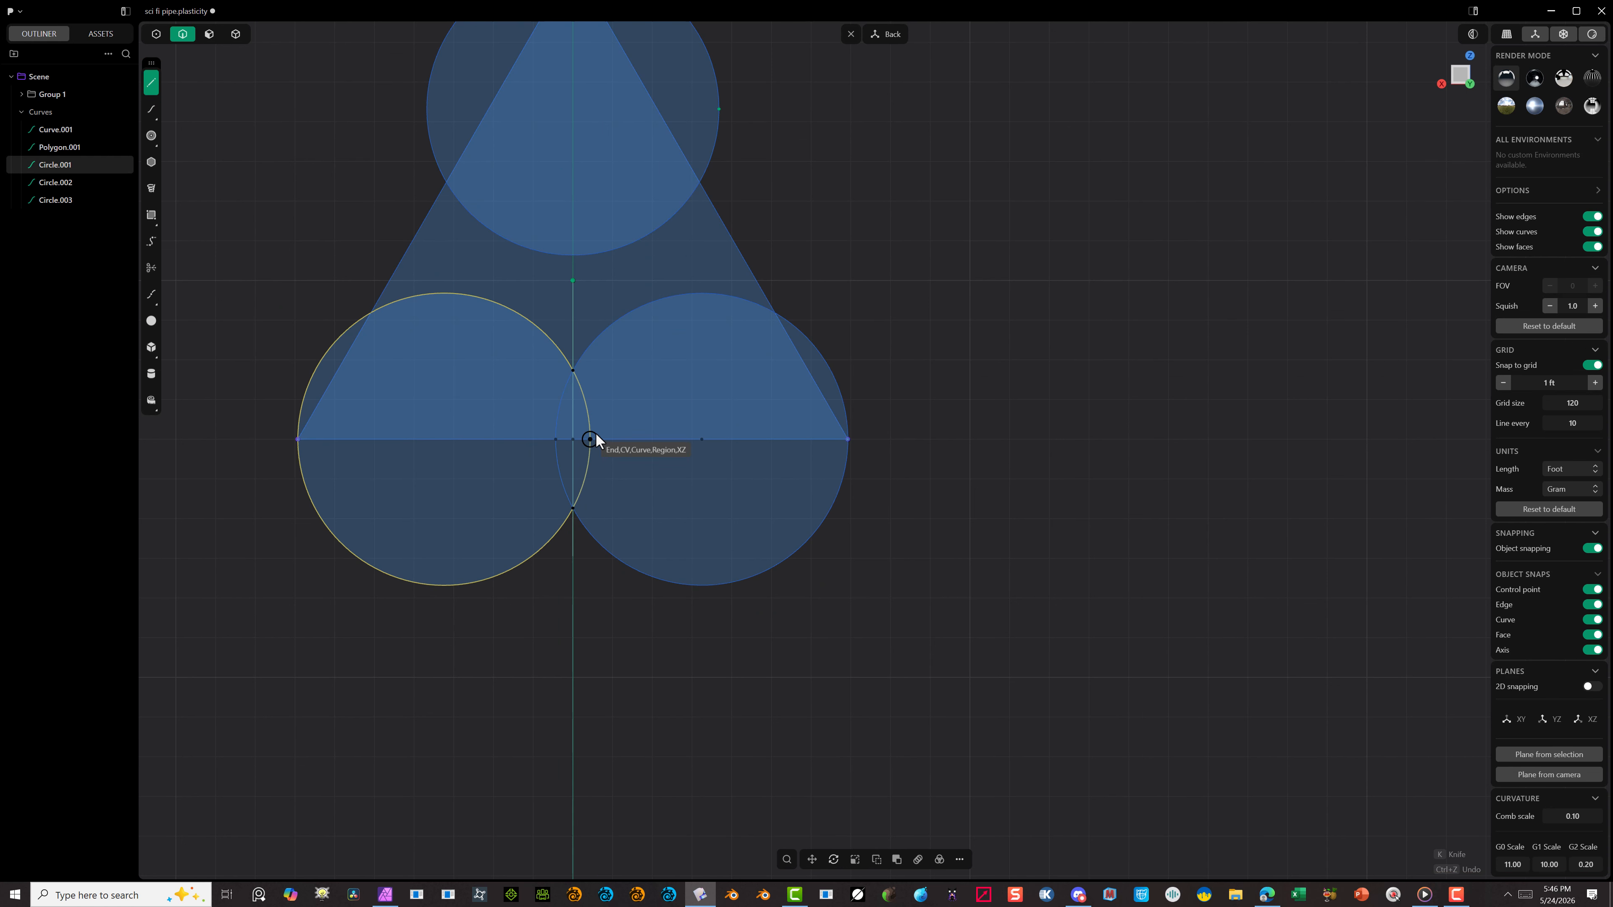
click(566, 442)
scroll(565, 350, down, 4)
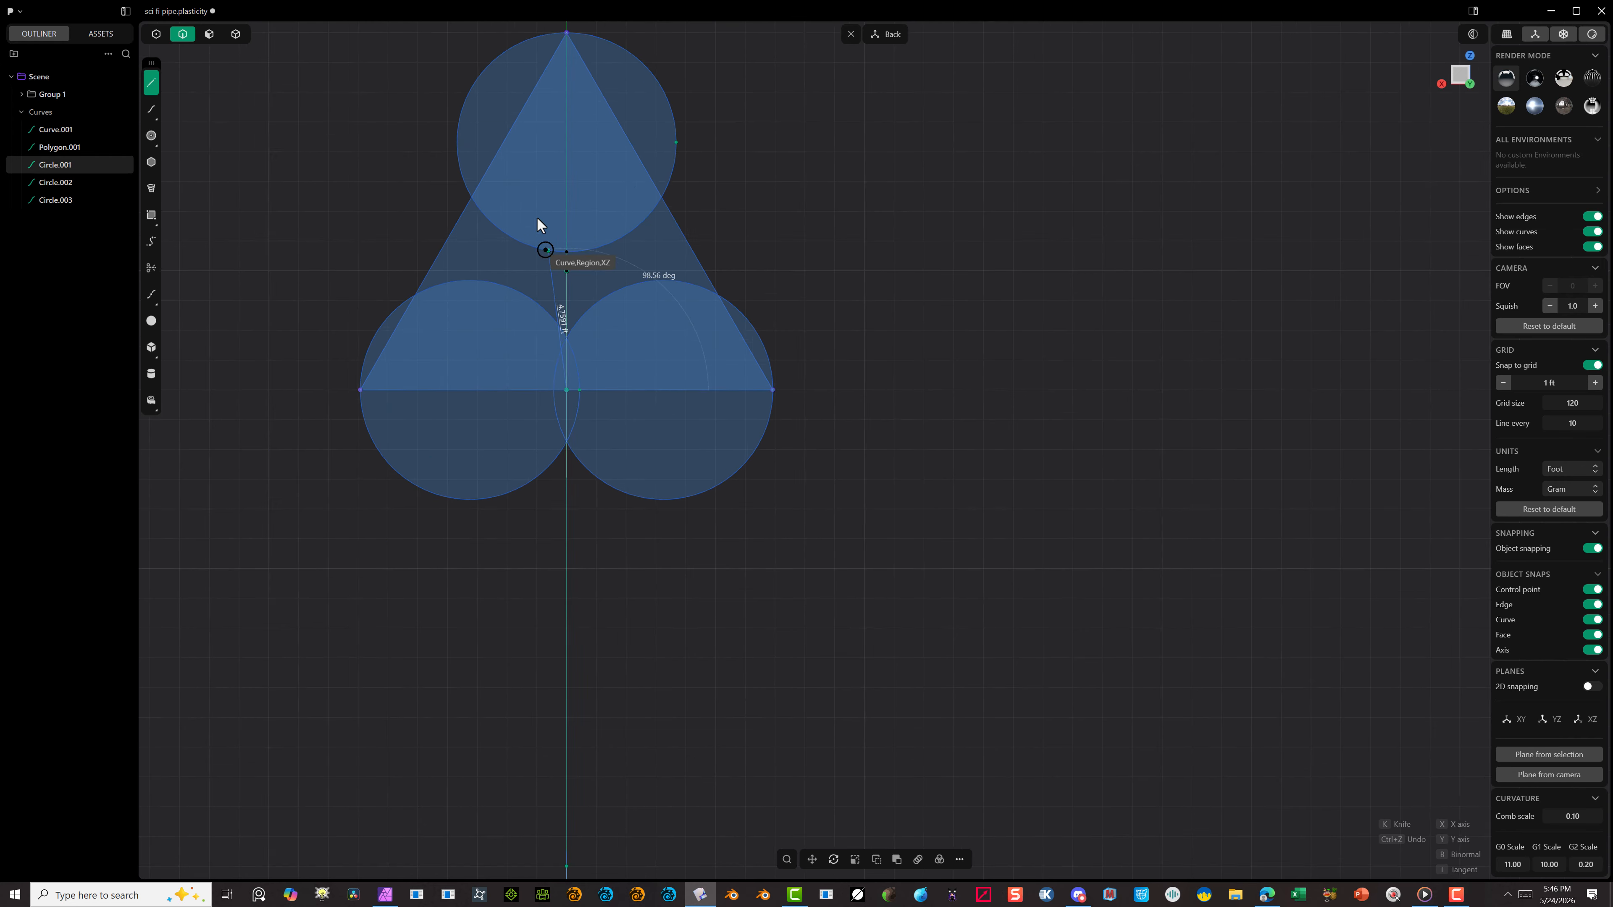
click(559, 79)
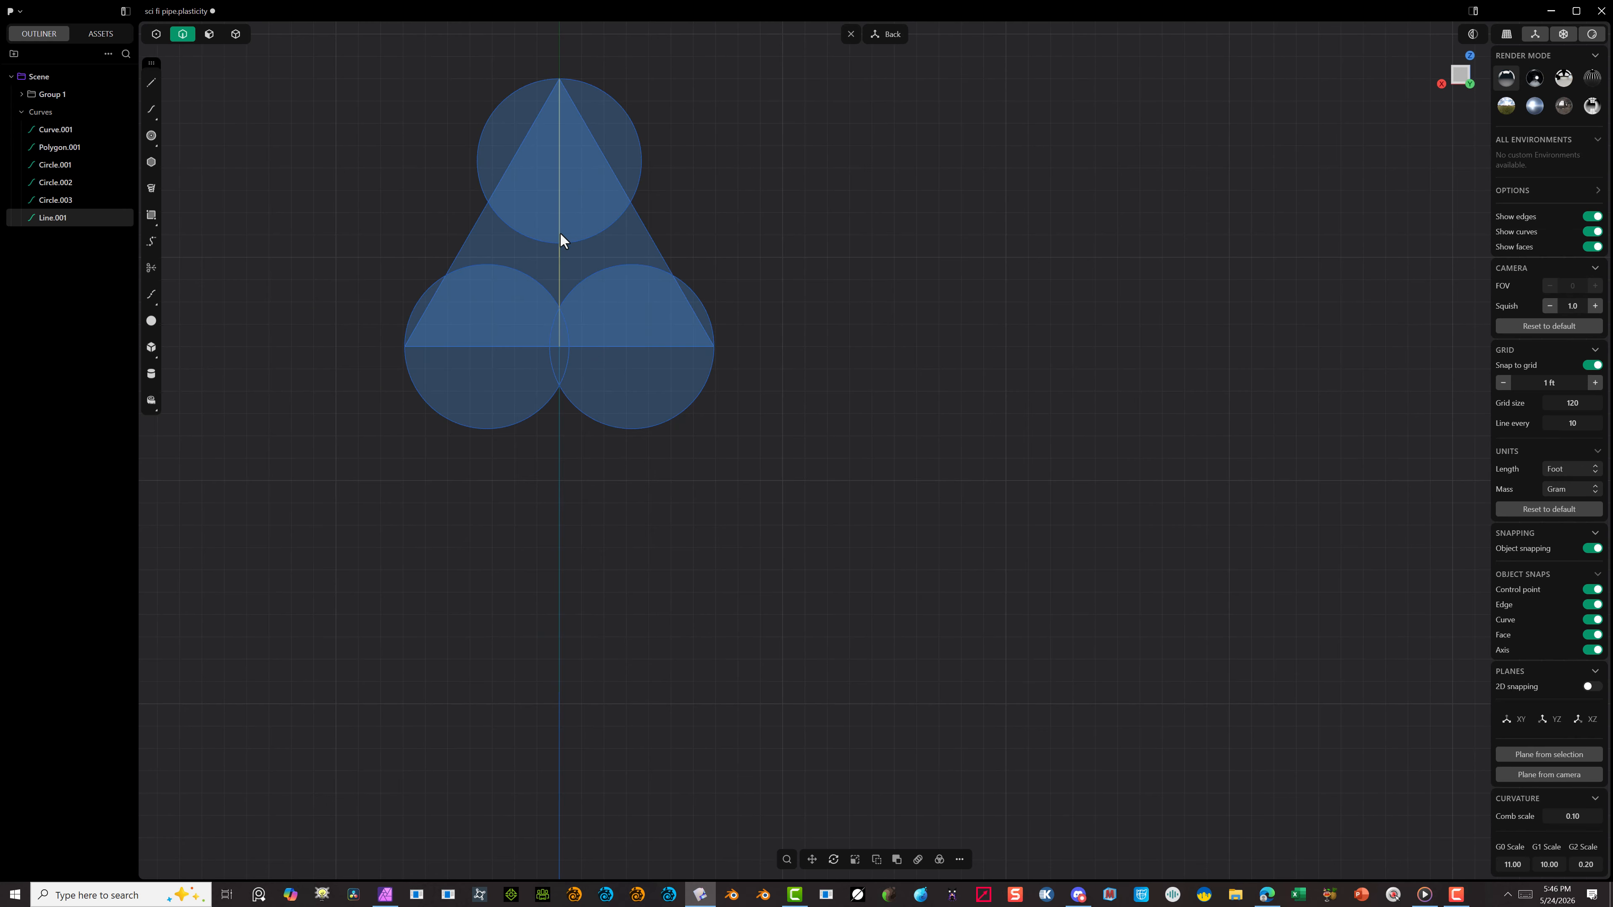
click(155, 33)
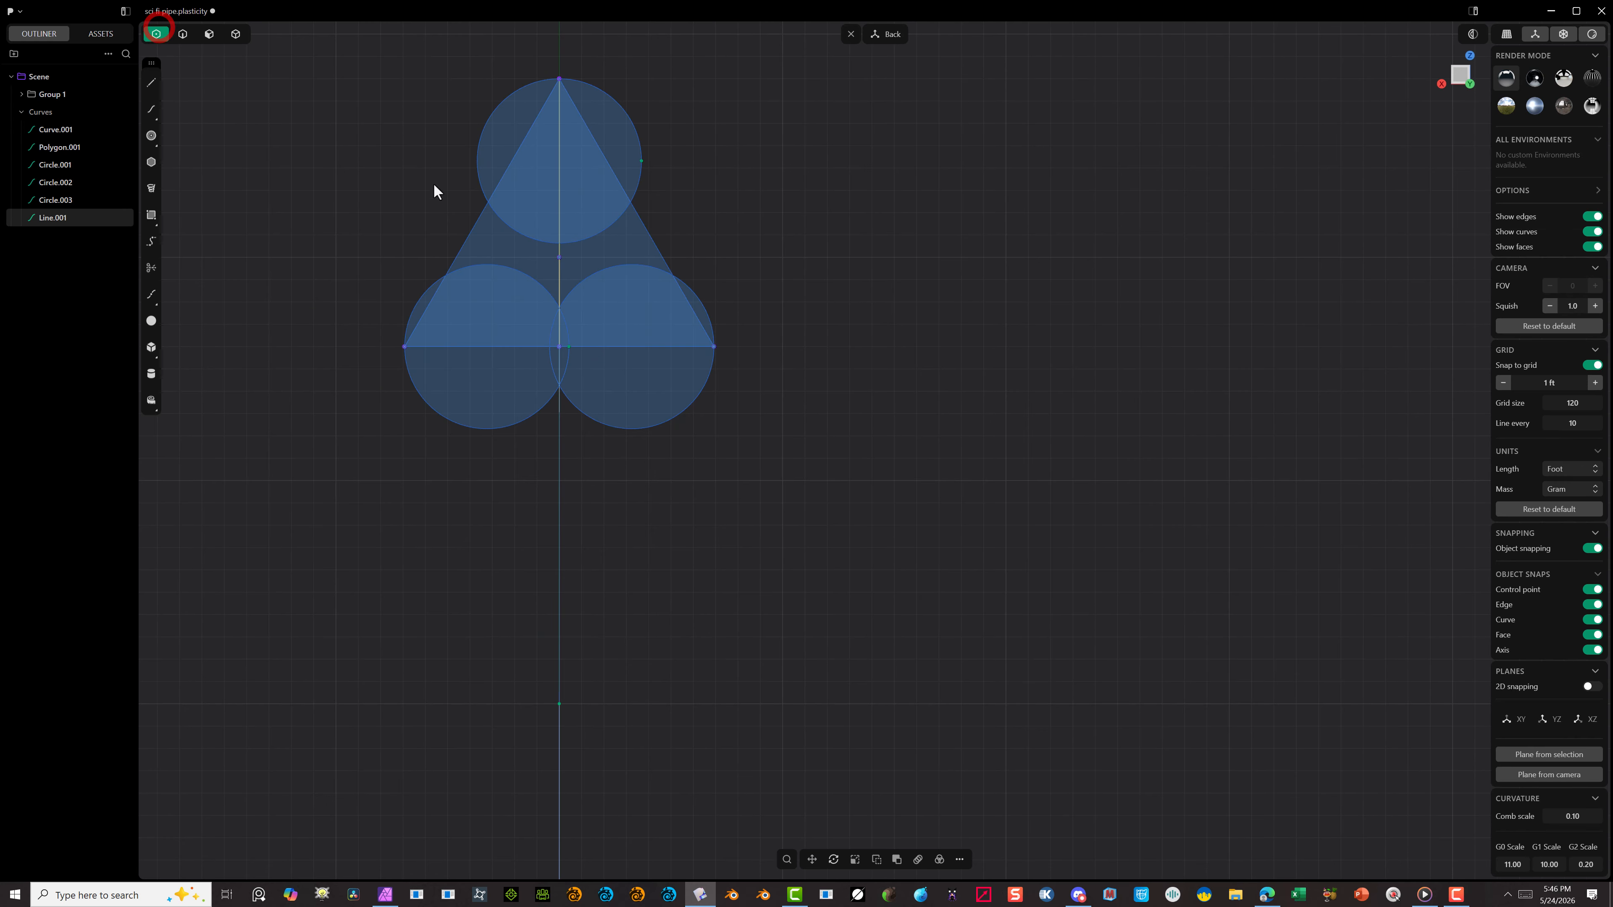
click(560, 258)
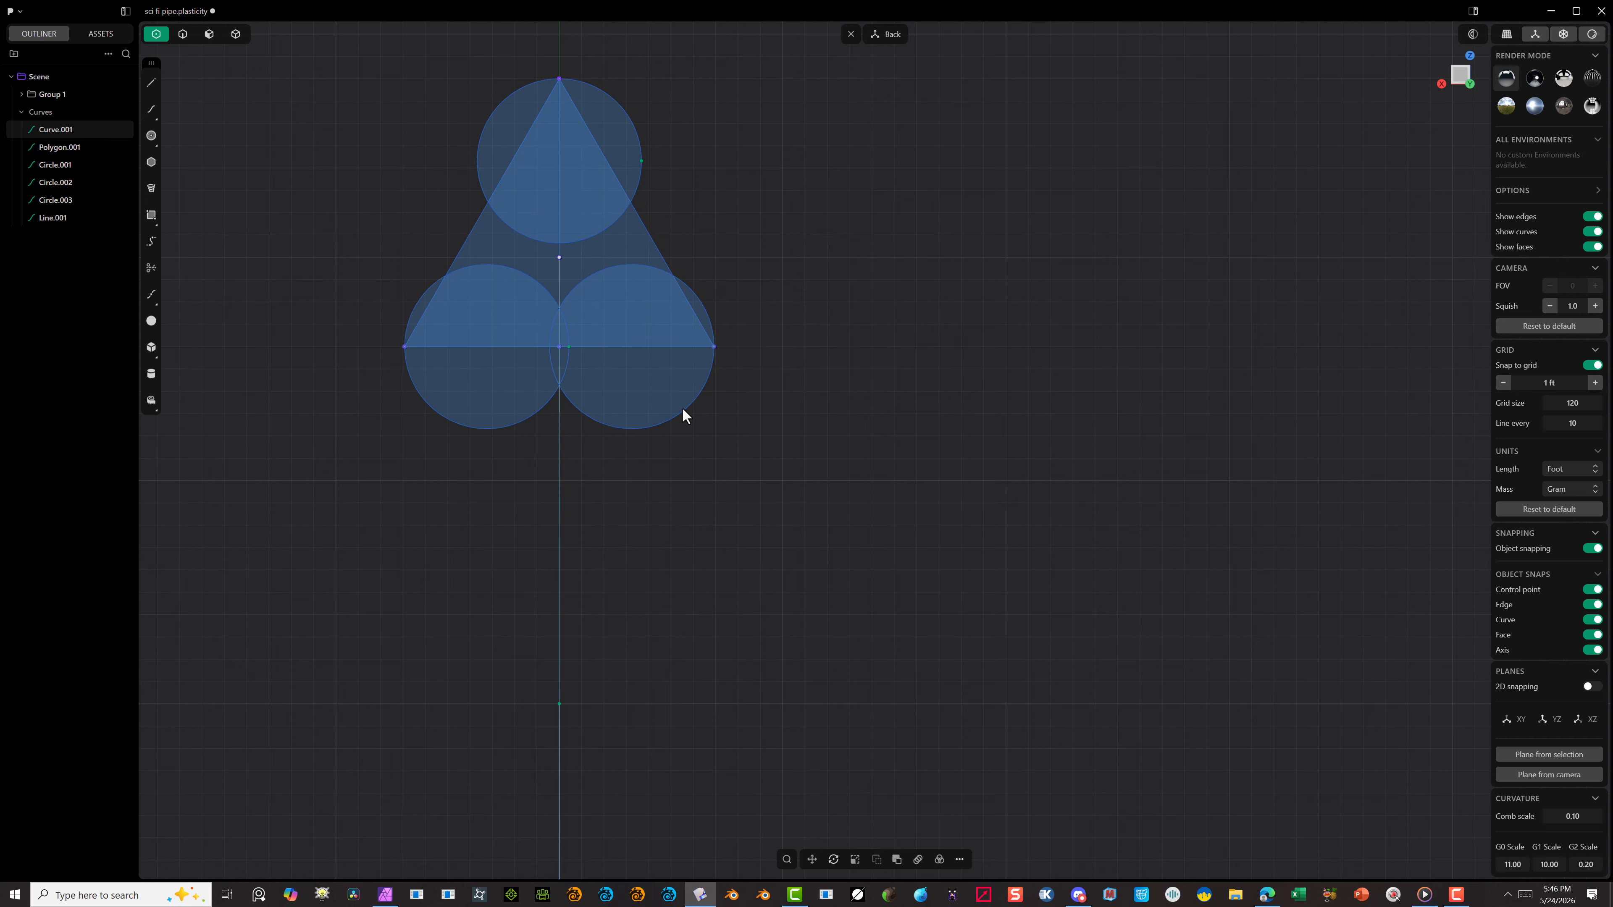
Step: Delete the lower-left and lower-right circles, keeping only the circle at the triangle's top corner
click(182, 37)
click(506, 425)
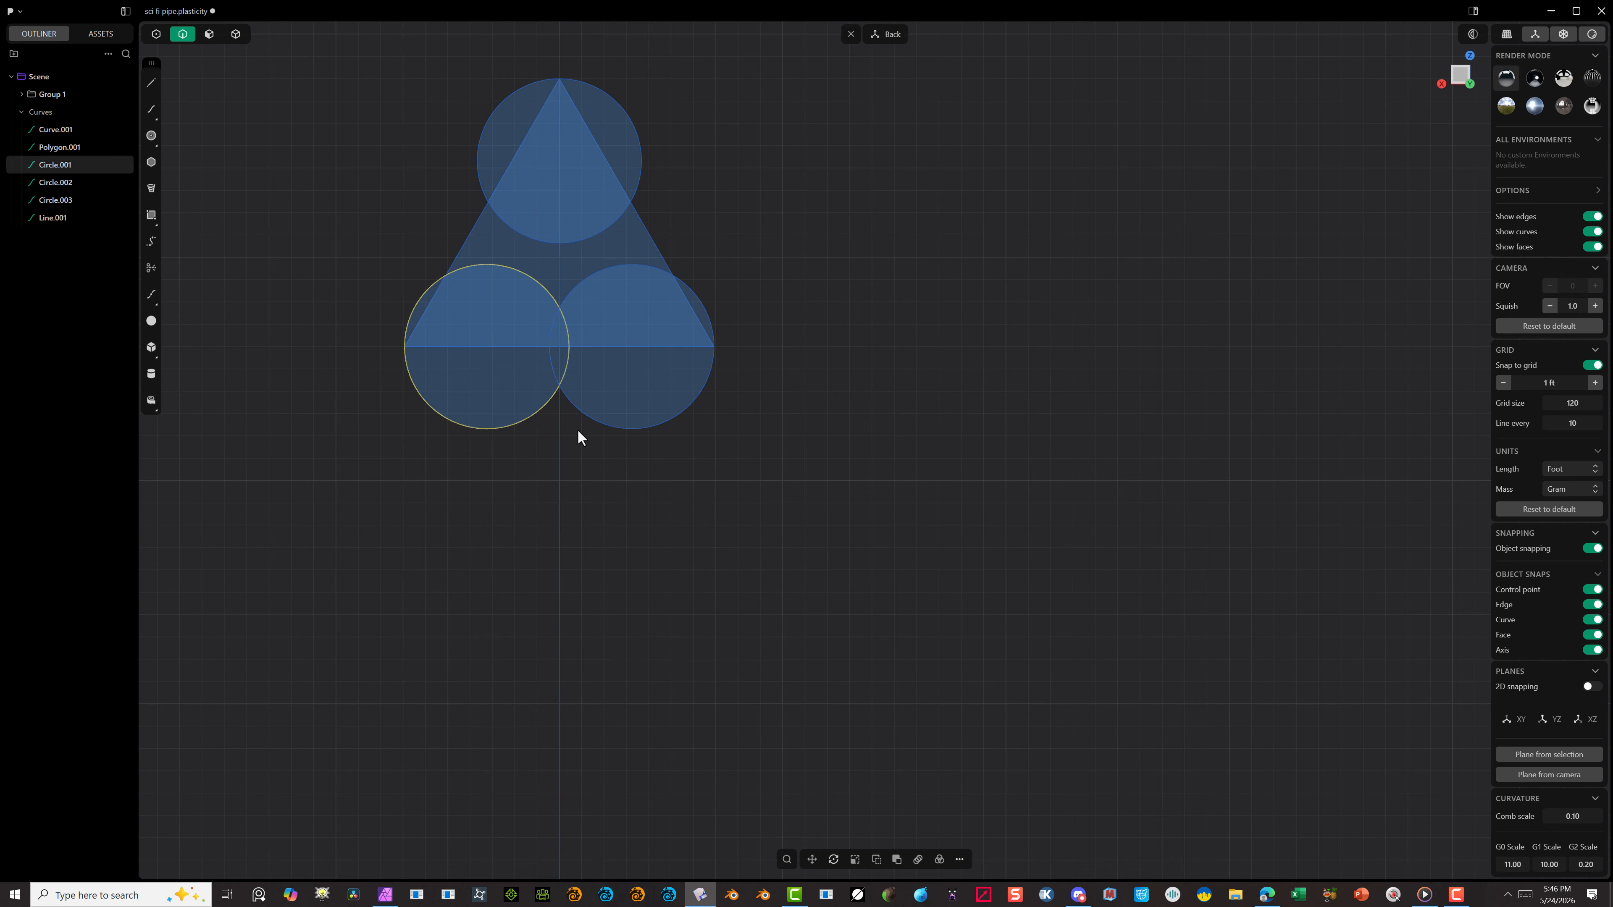
key(Delete)
click(613, 425)
key(Delete)
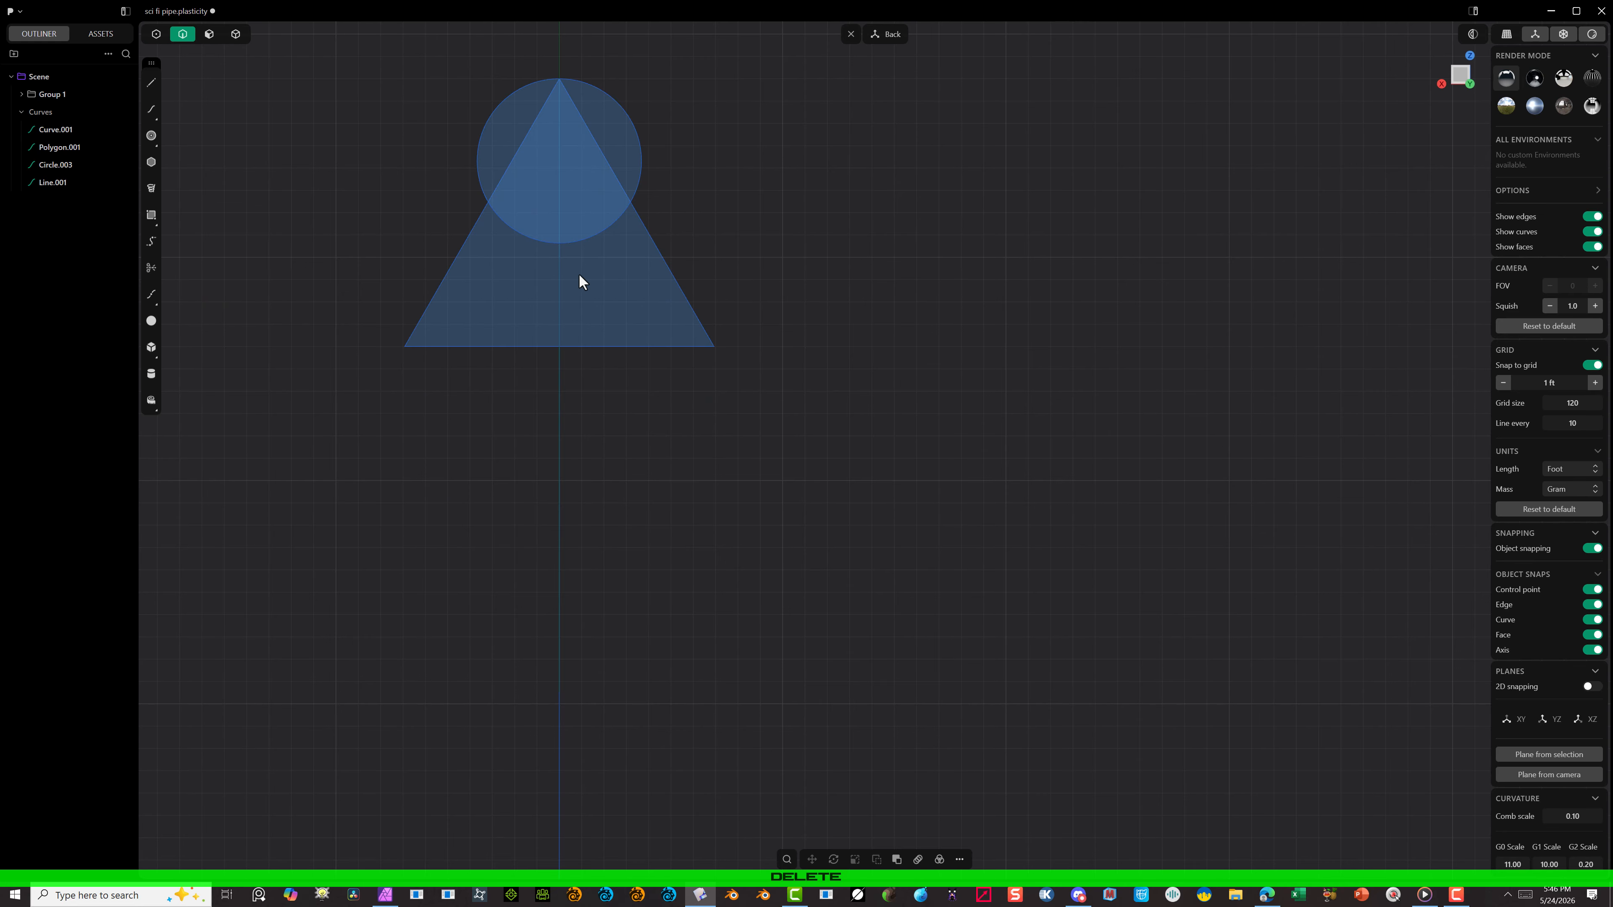
Step: Create a radial array of the top circle about the triangle's center, giving three circles over 360 degrees
click(643, 158)
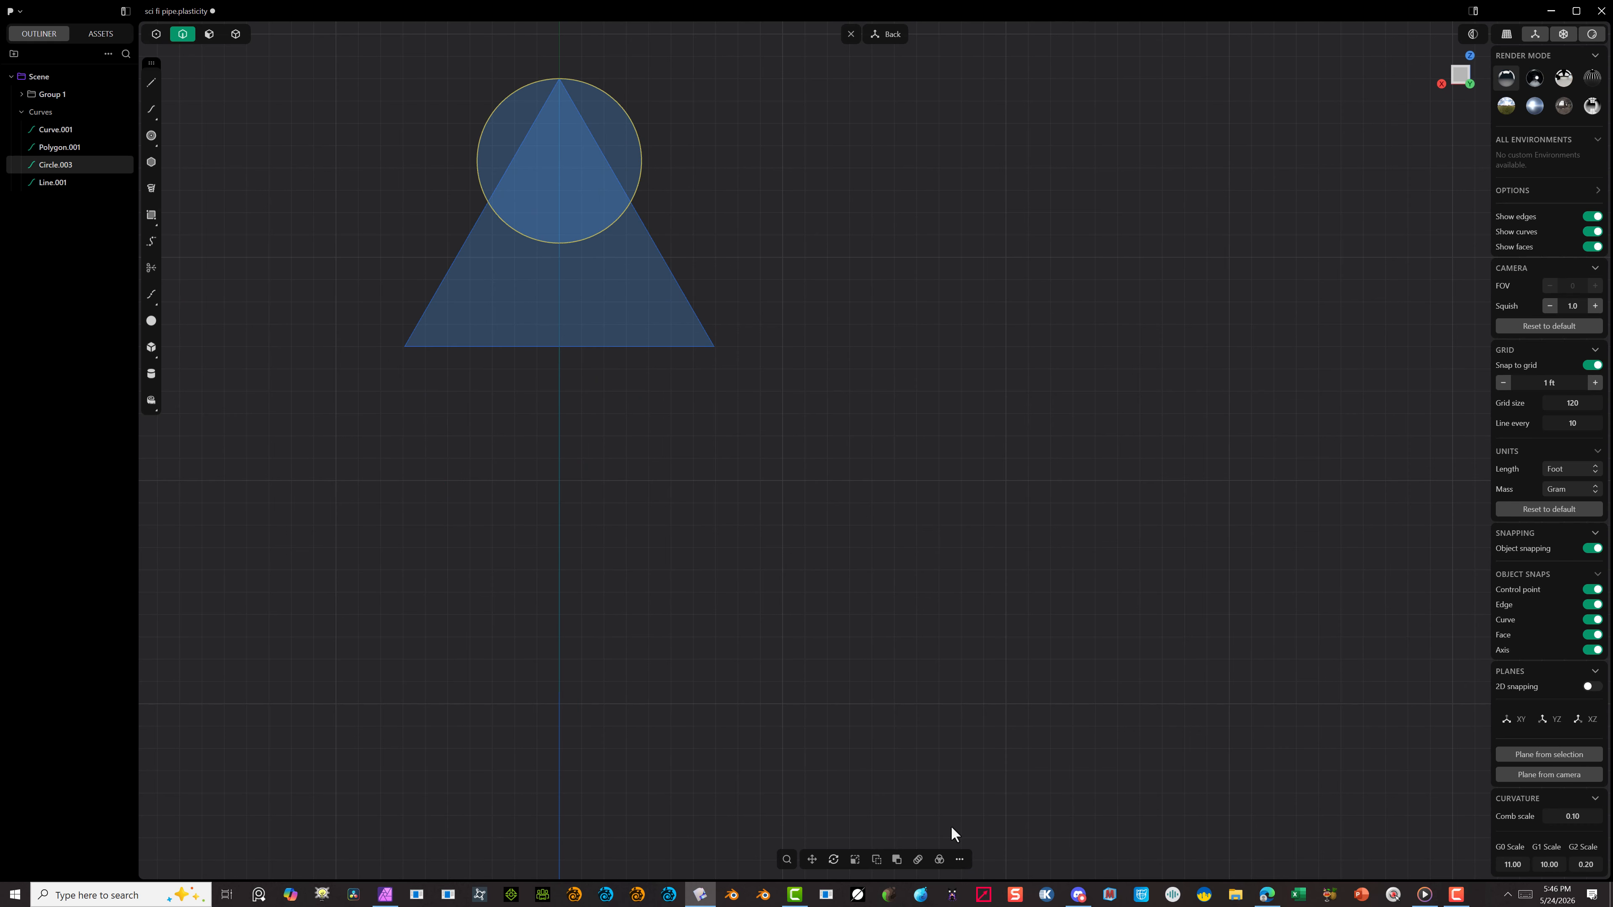
click(939, 861)
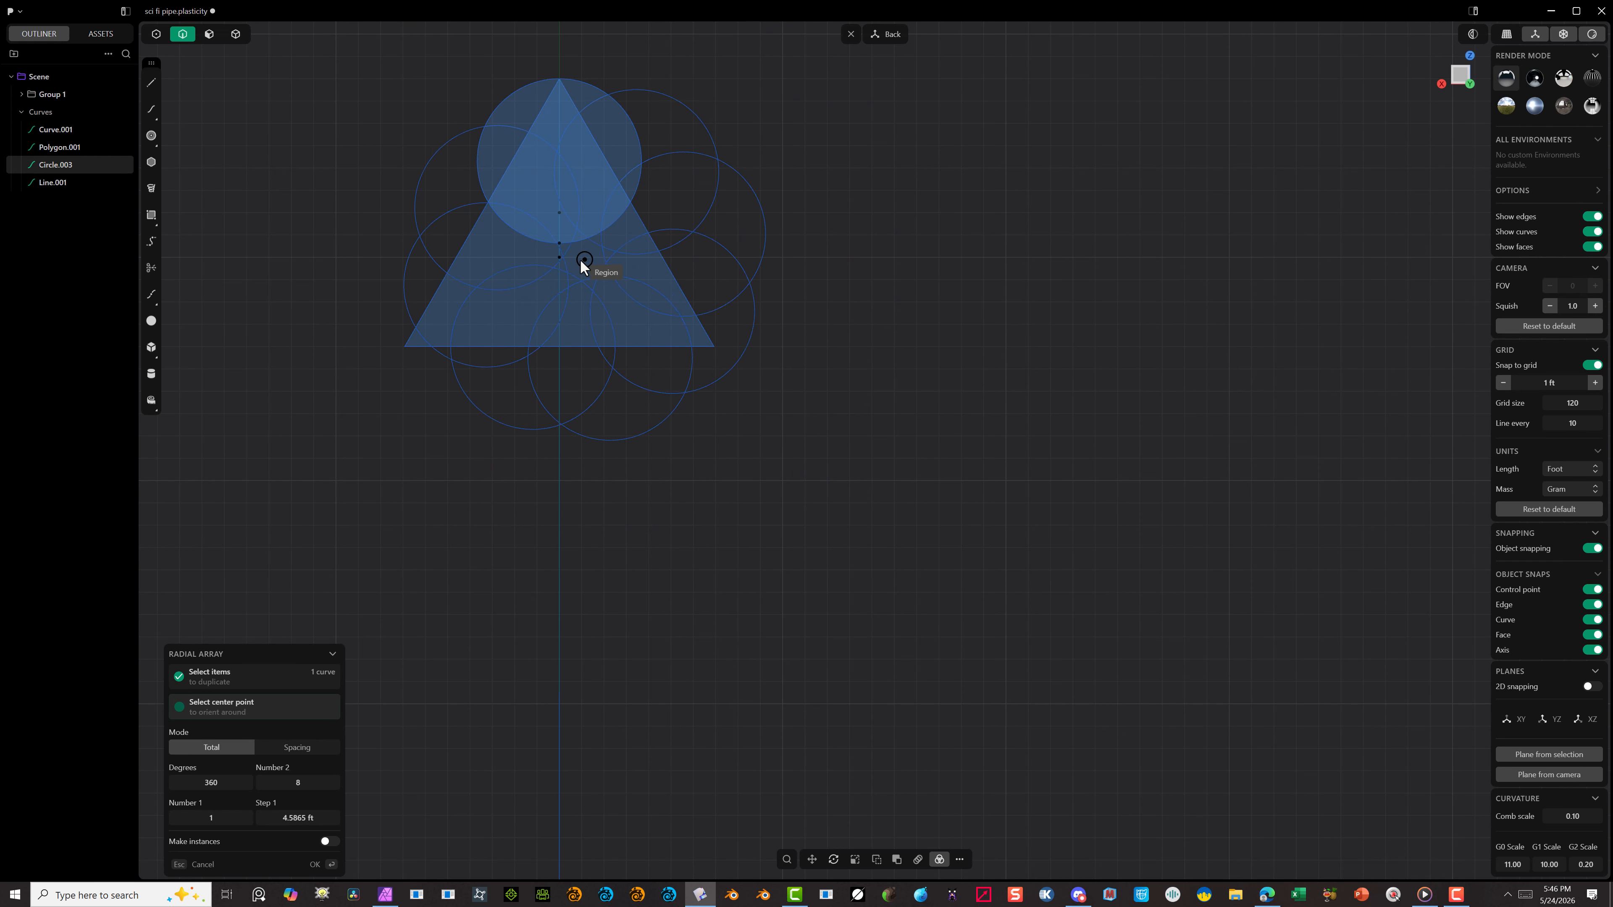
click(558, 258)
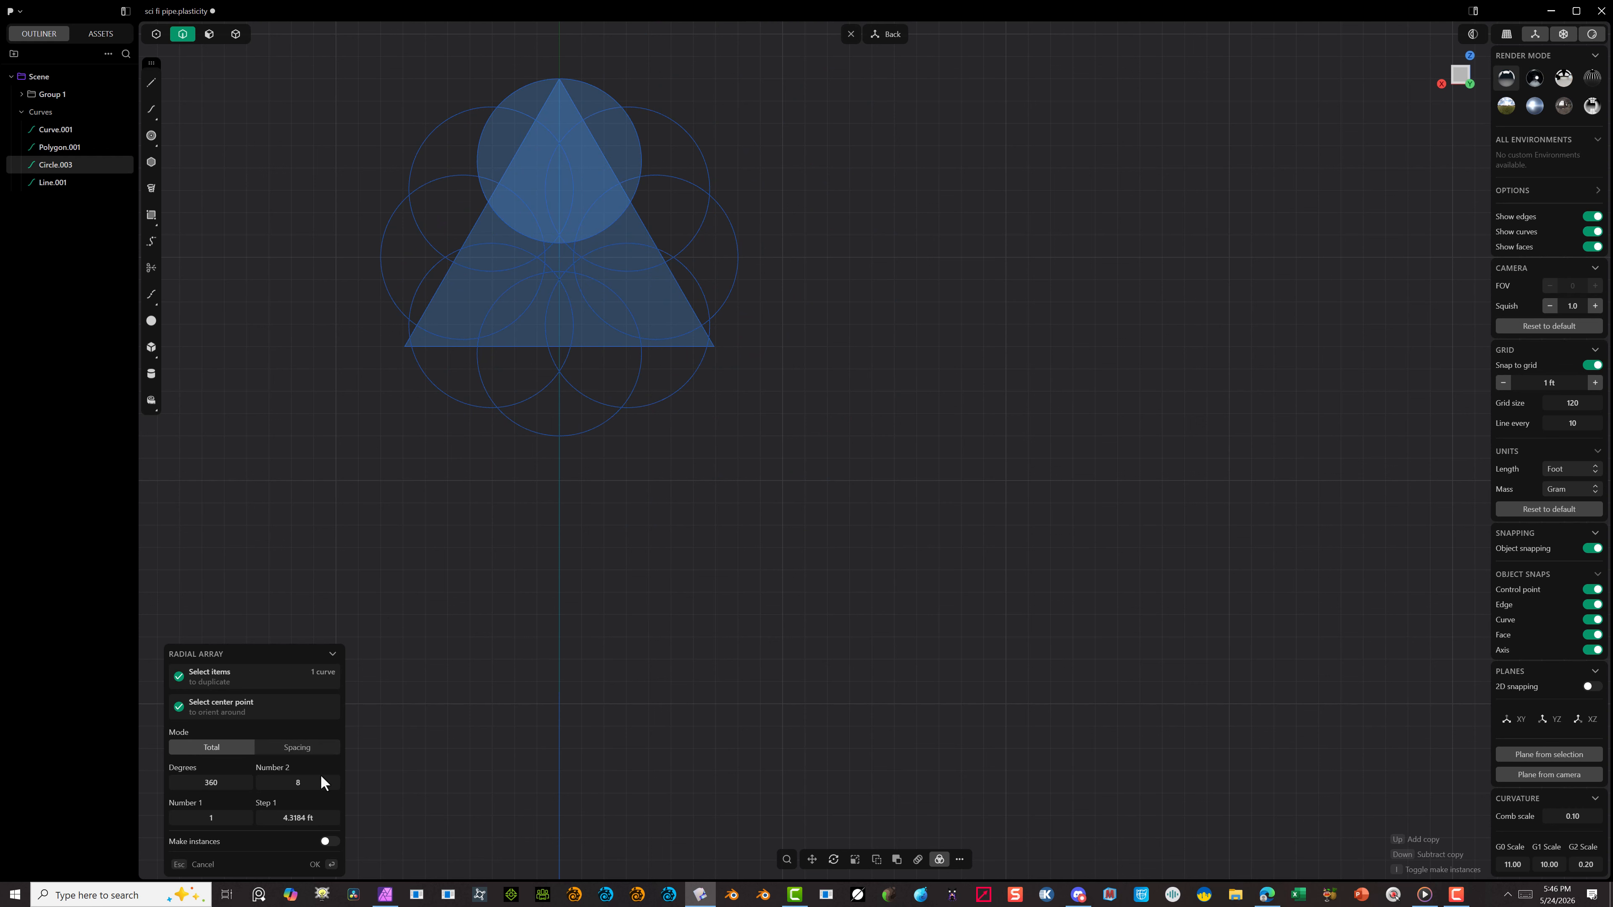
drag(317, 788, 295, 789)
click(330, 864)
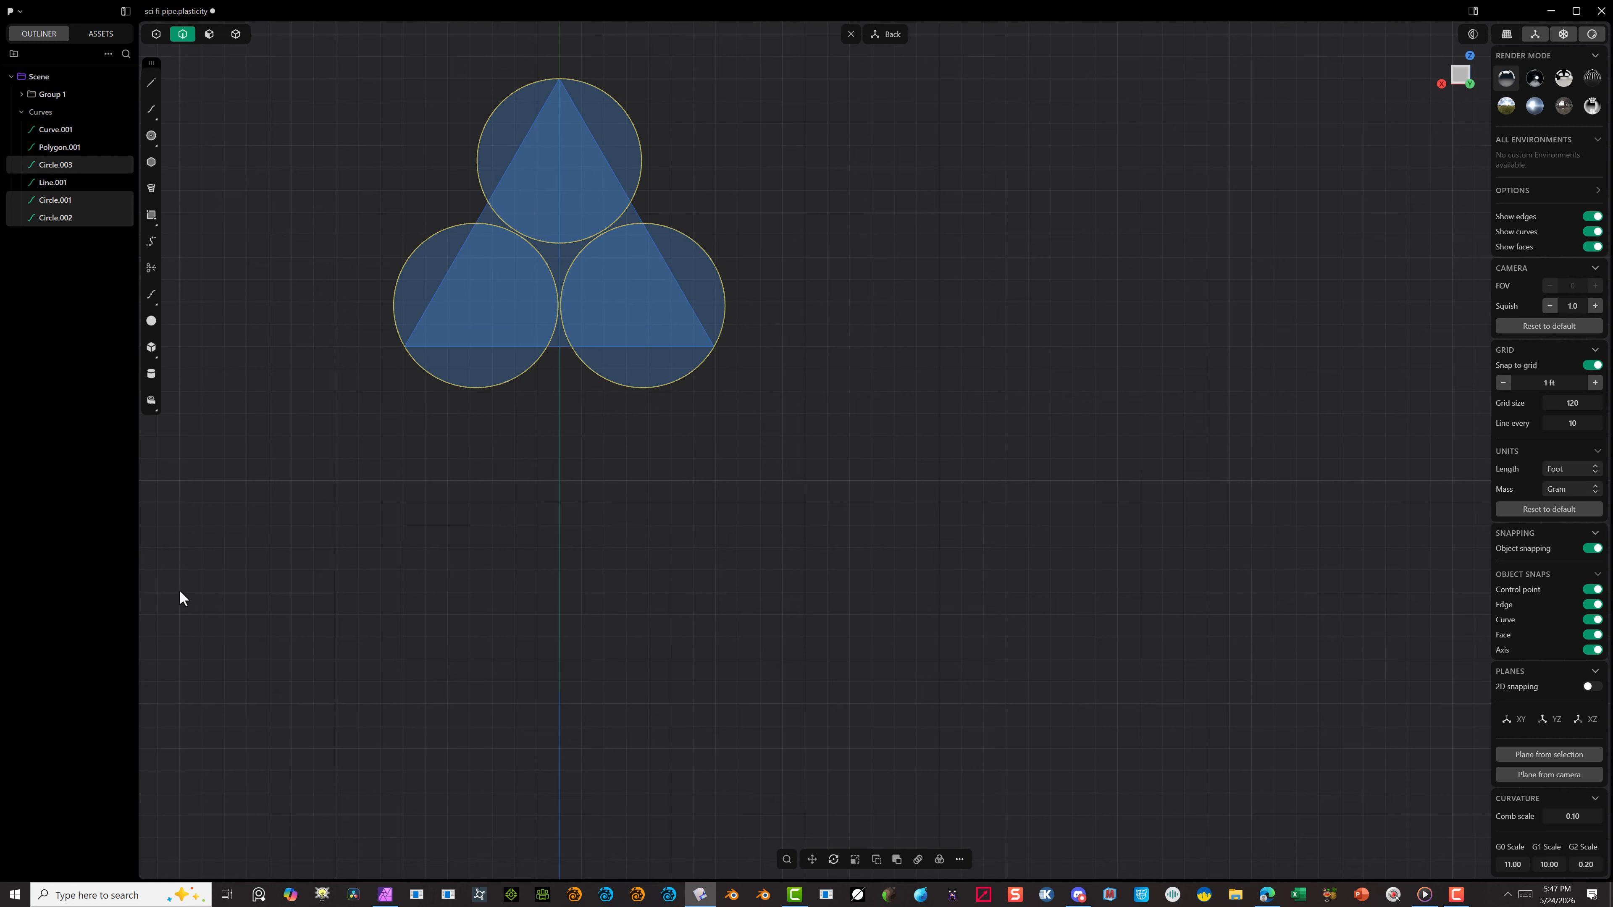
click(252, 530)
click(475, 146)
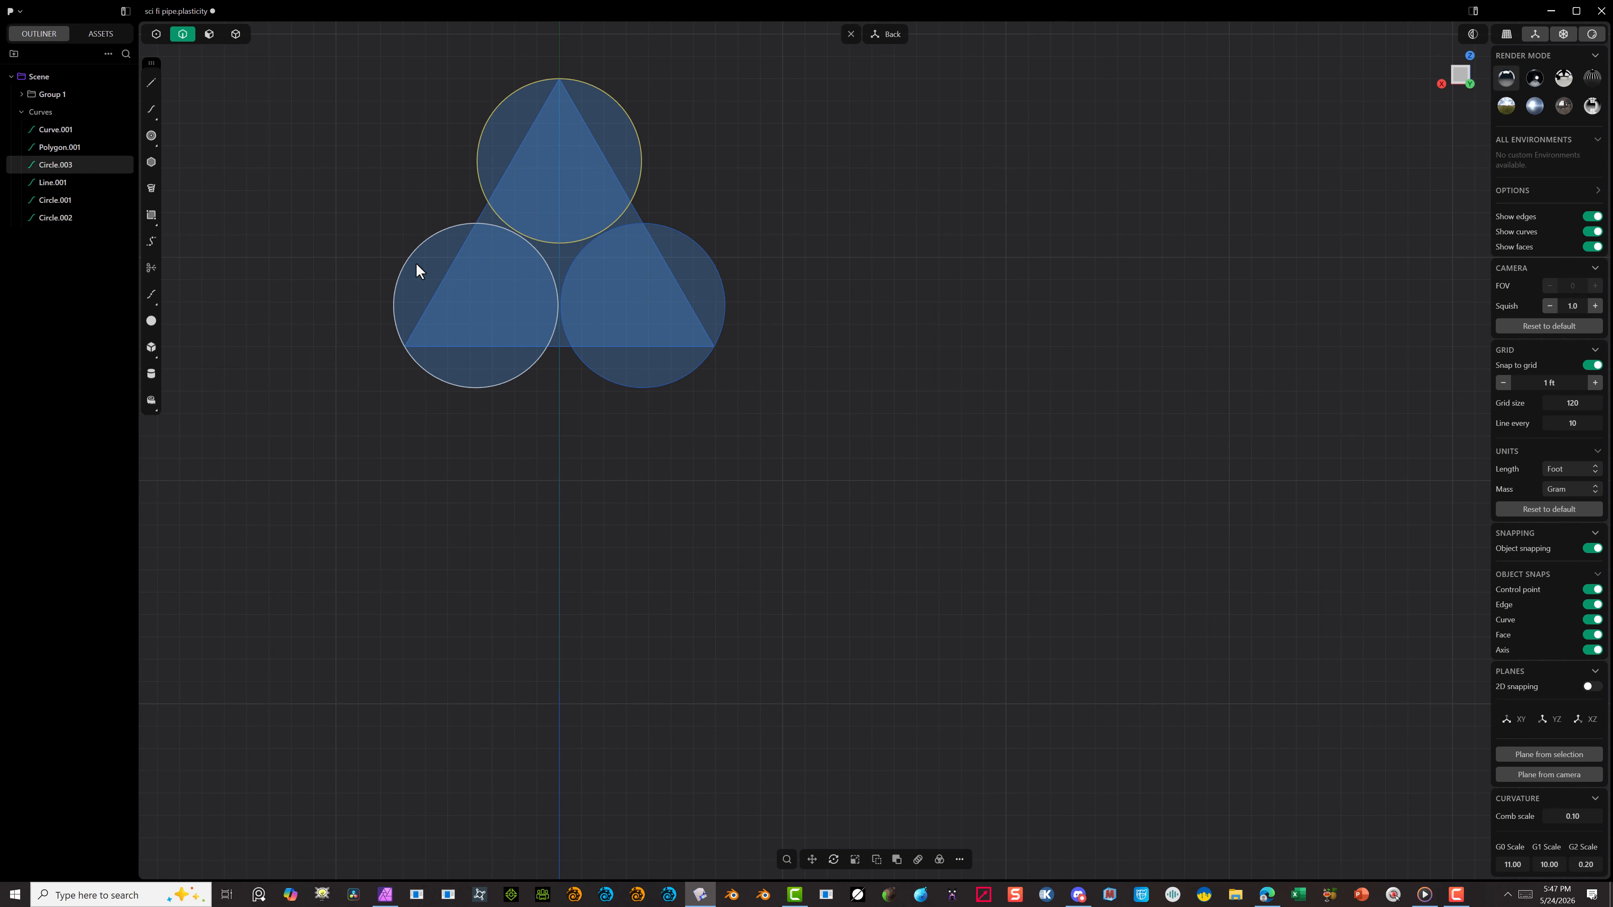
click(418, 242)
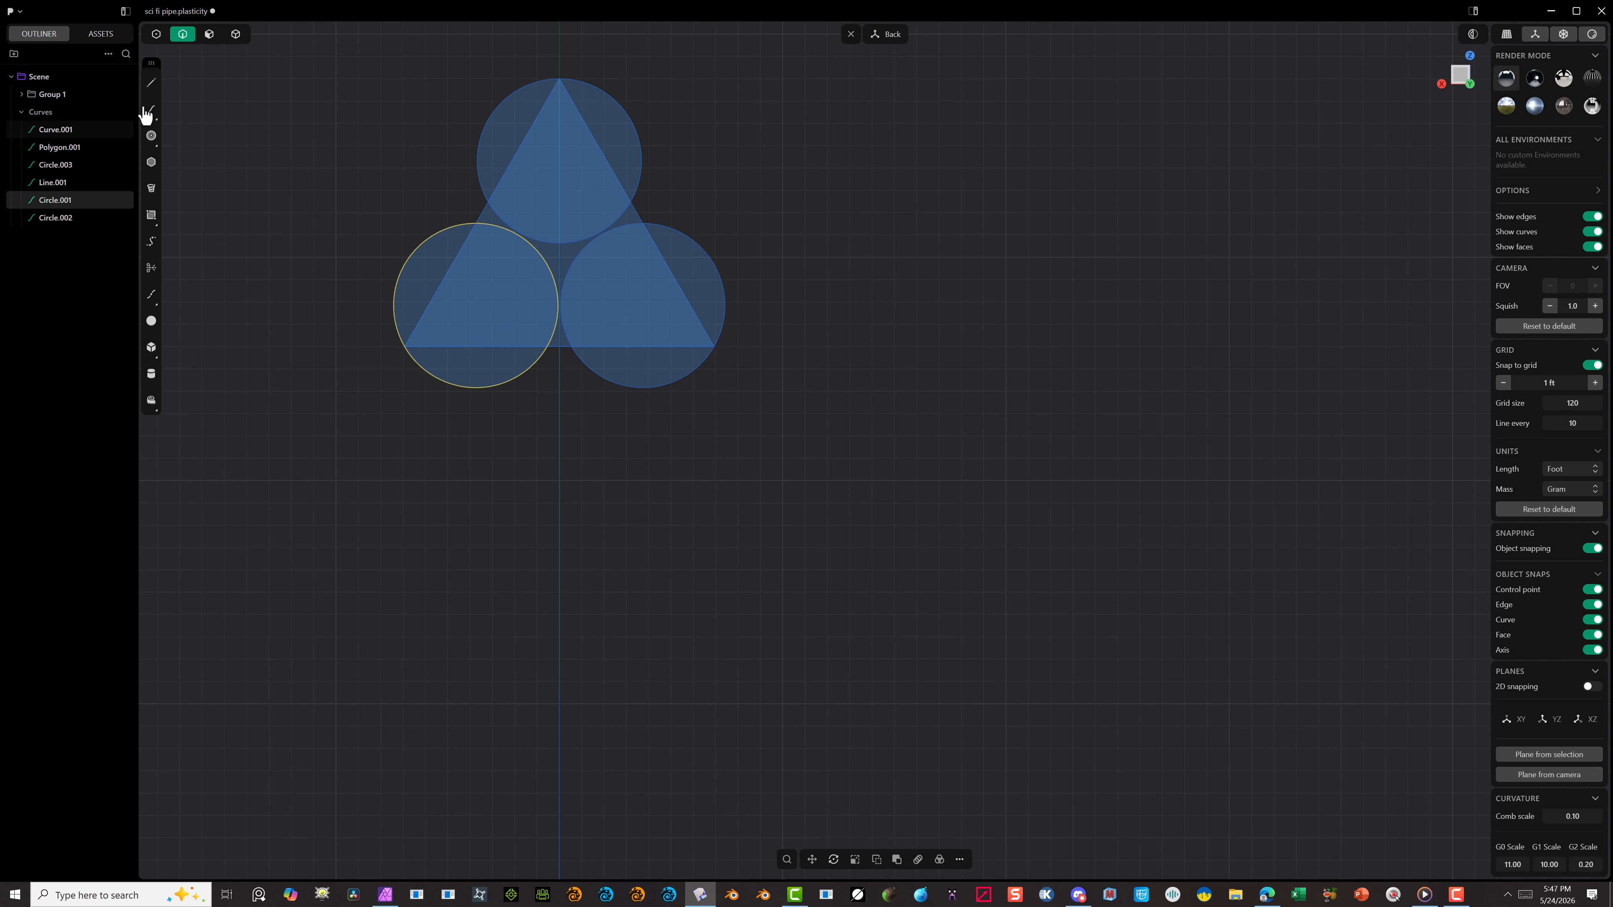
Step: Draw a horizontal line about 7.36 ft long across the top circle between its rightmost and leftmost points
click(151, 82)
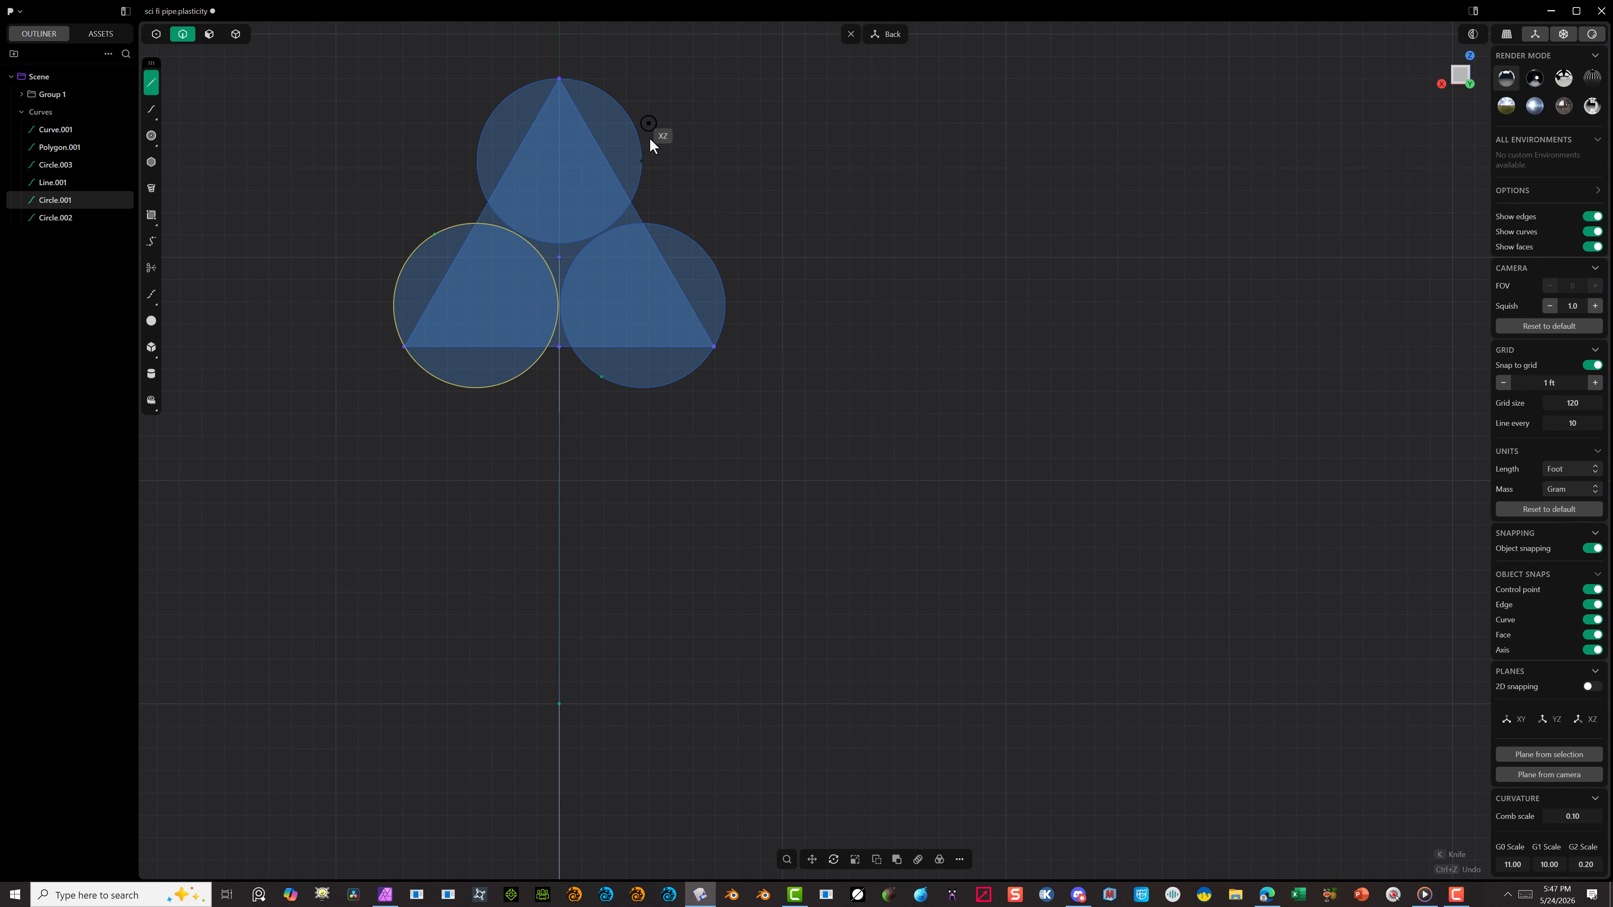
click(642, 161)
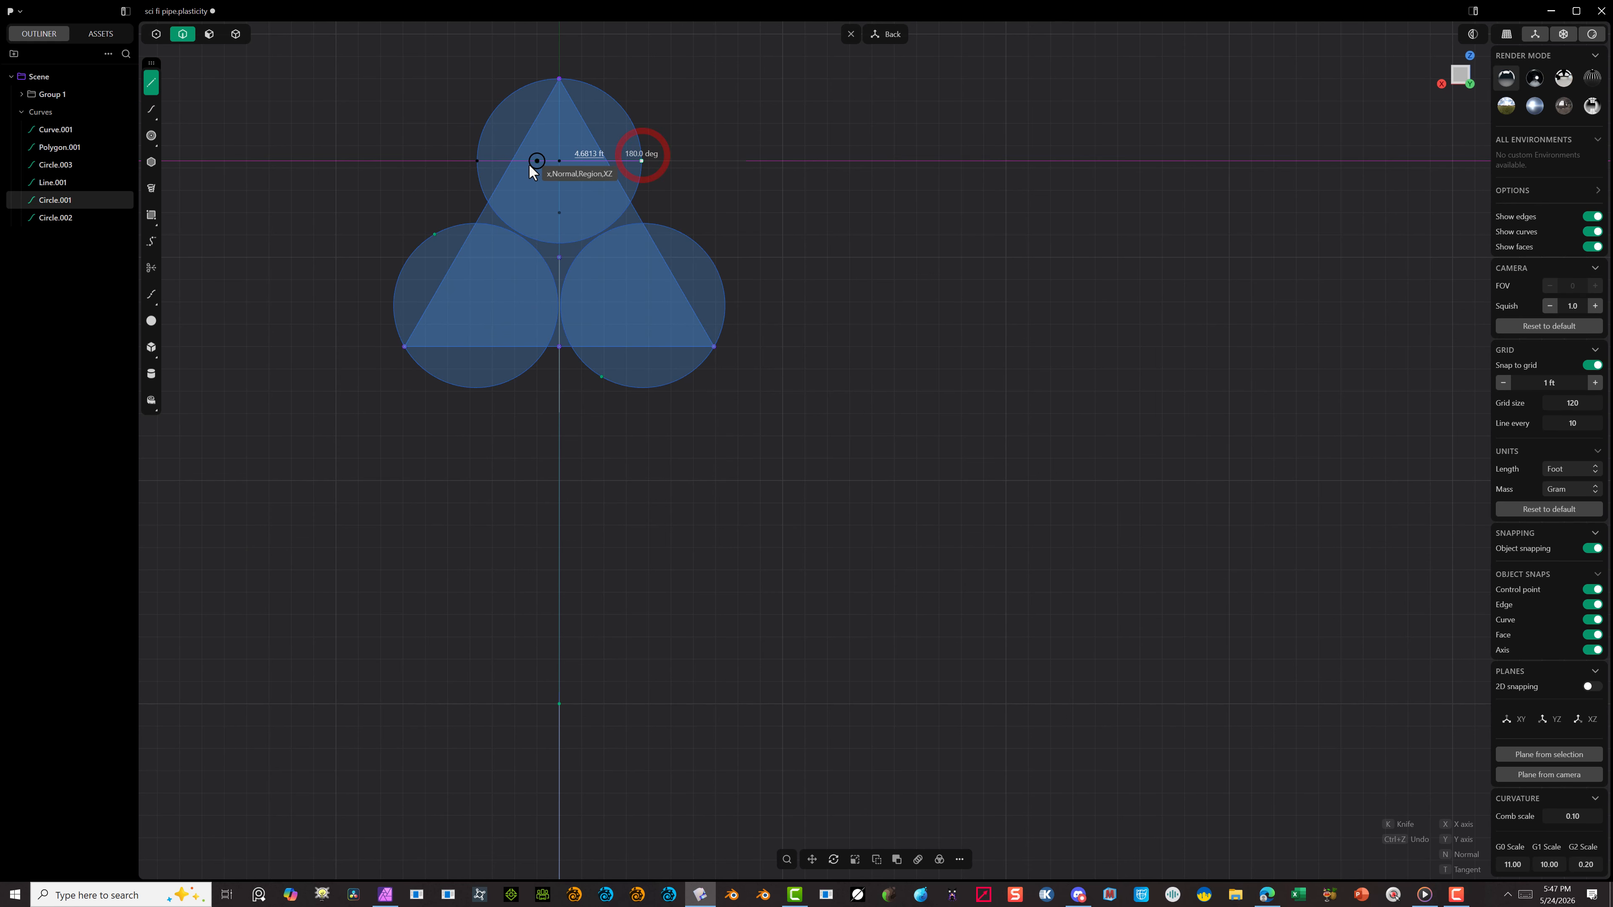
click(477, 161)
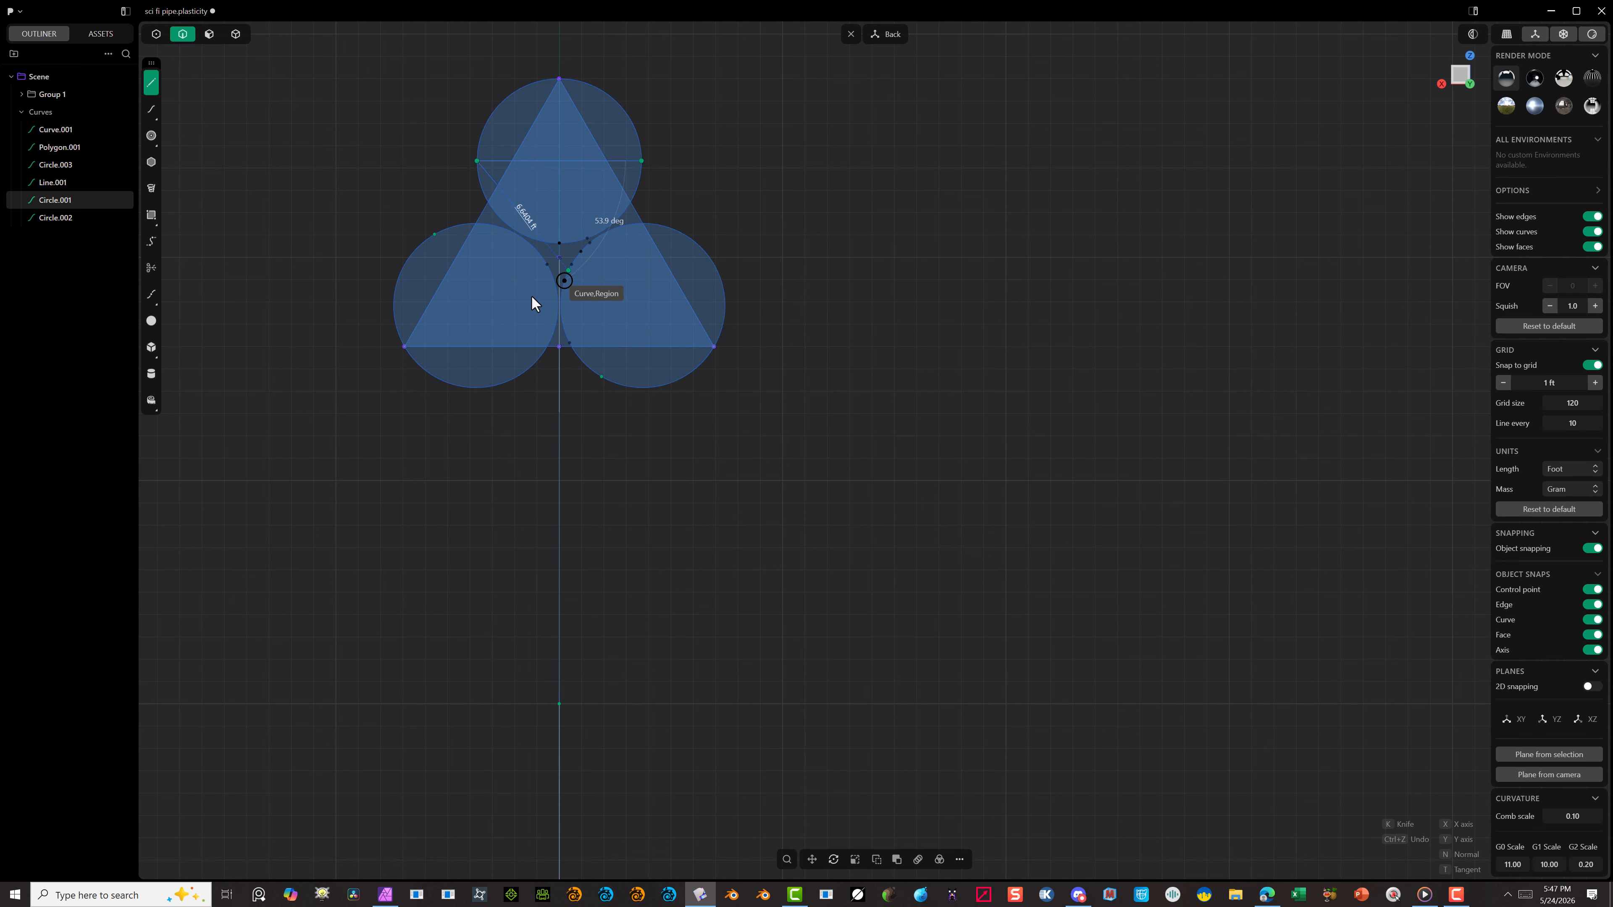
key(Return)
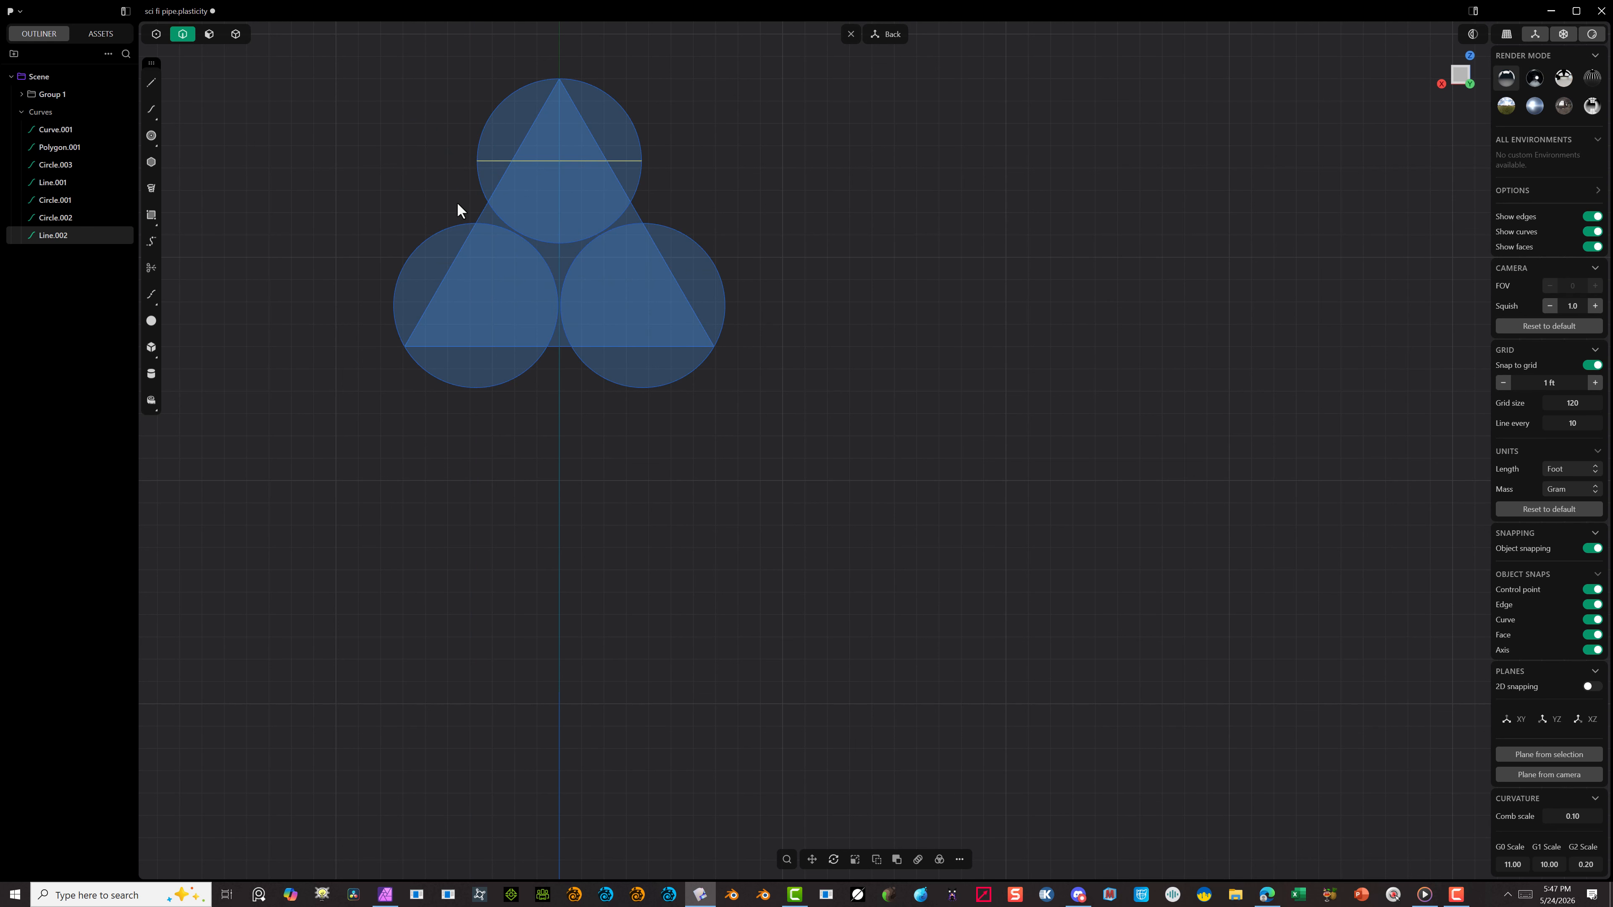
click(150, 88)
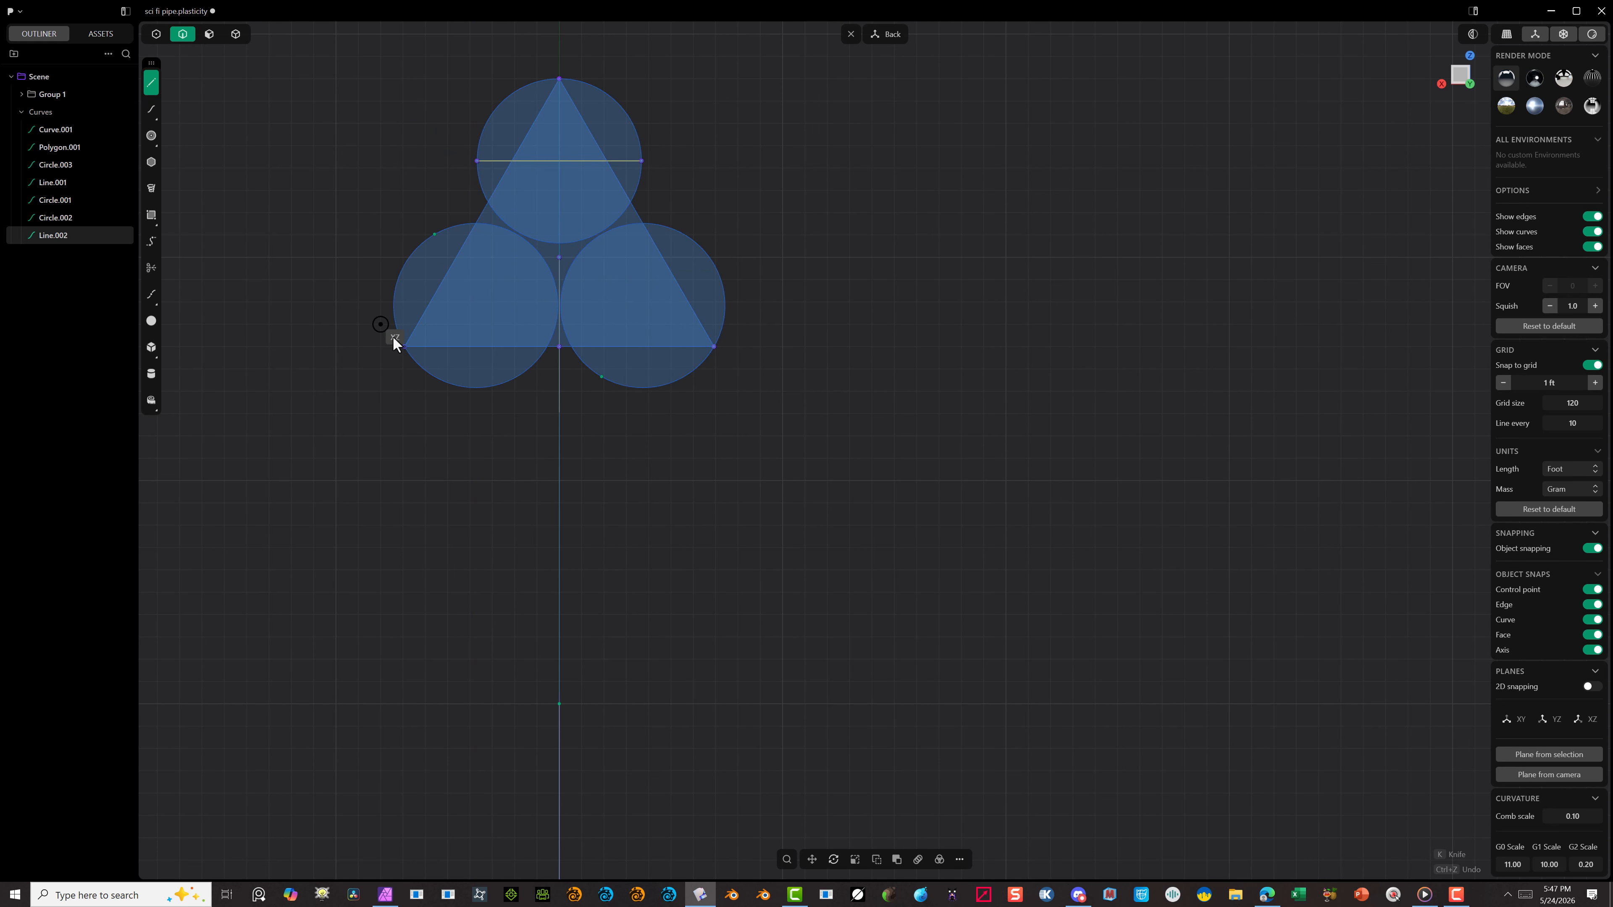
click(404, 347)
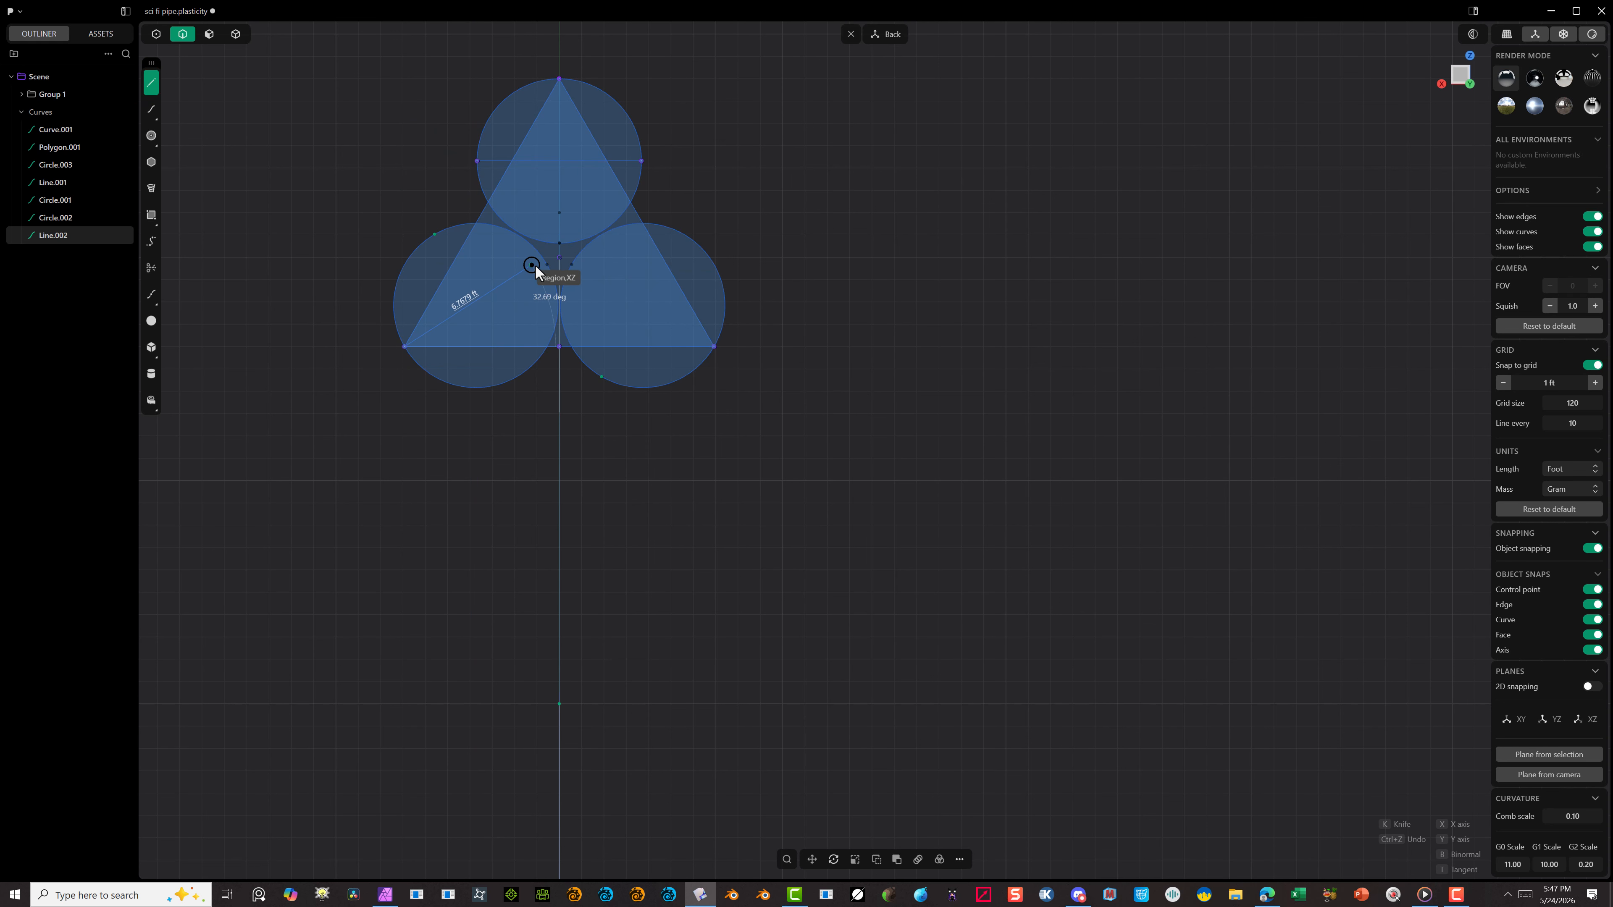
click(544, 264)
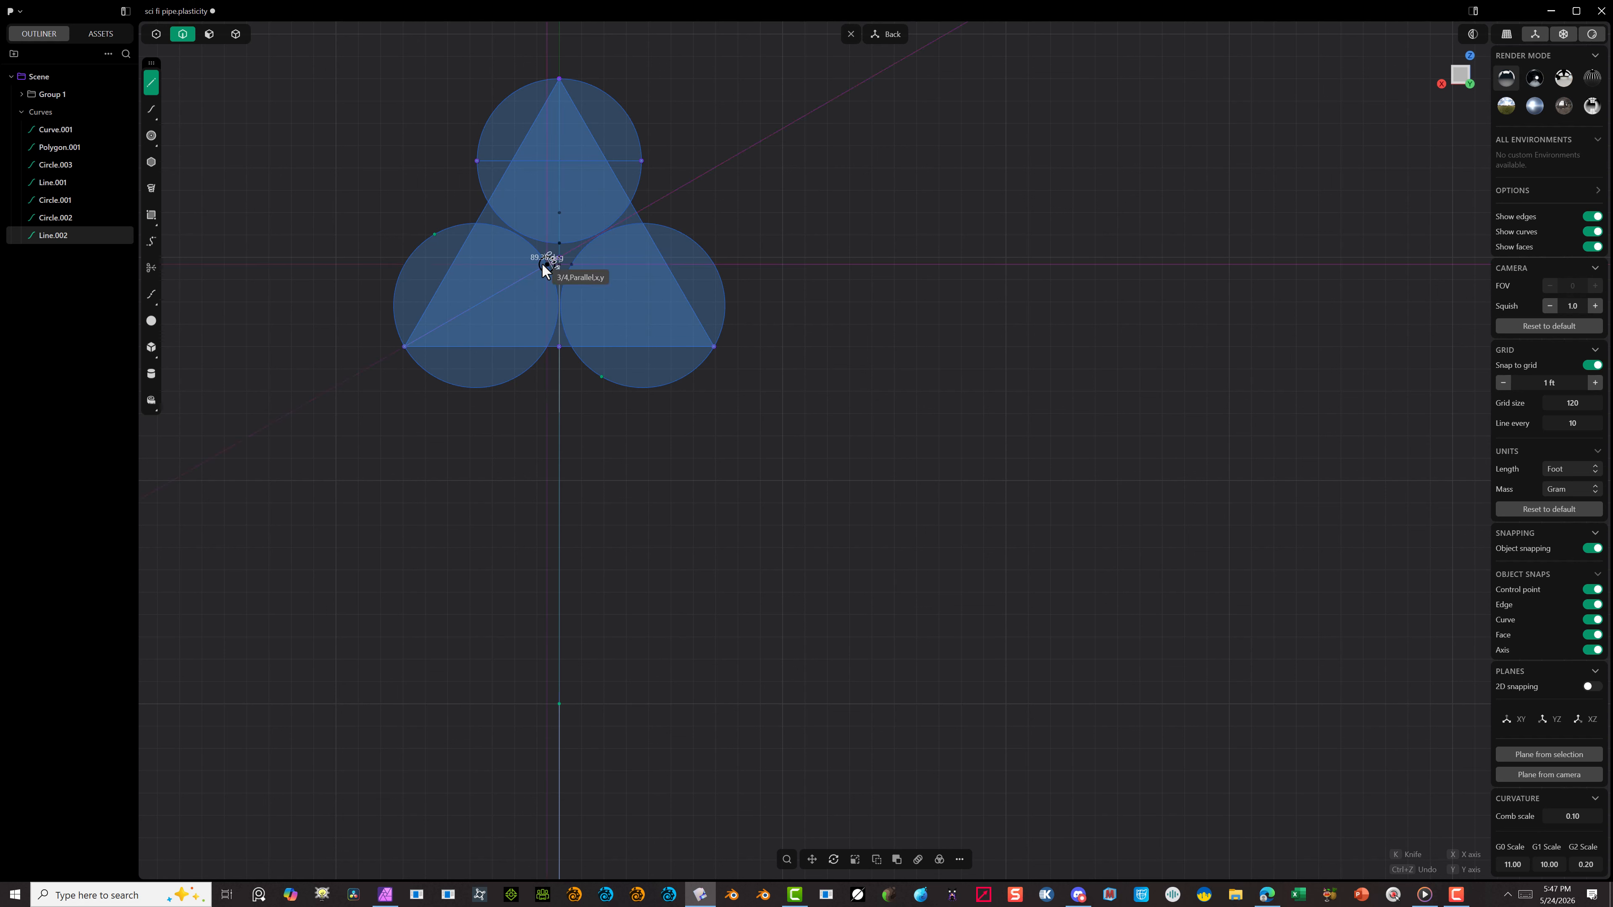
click(389, 346)
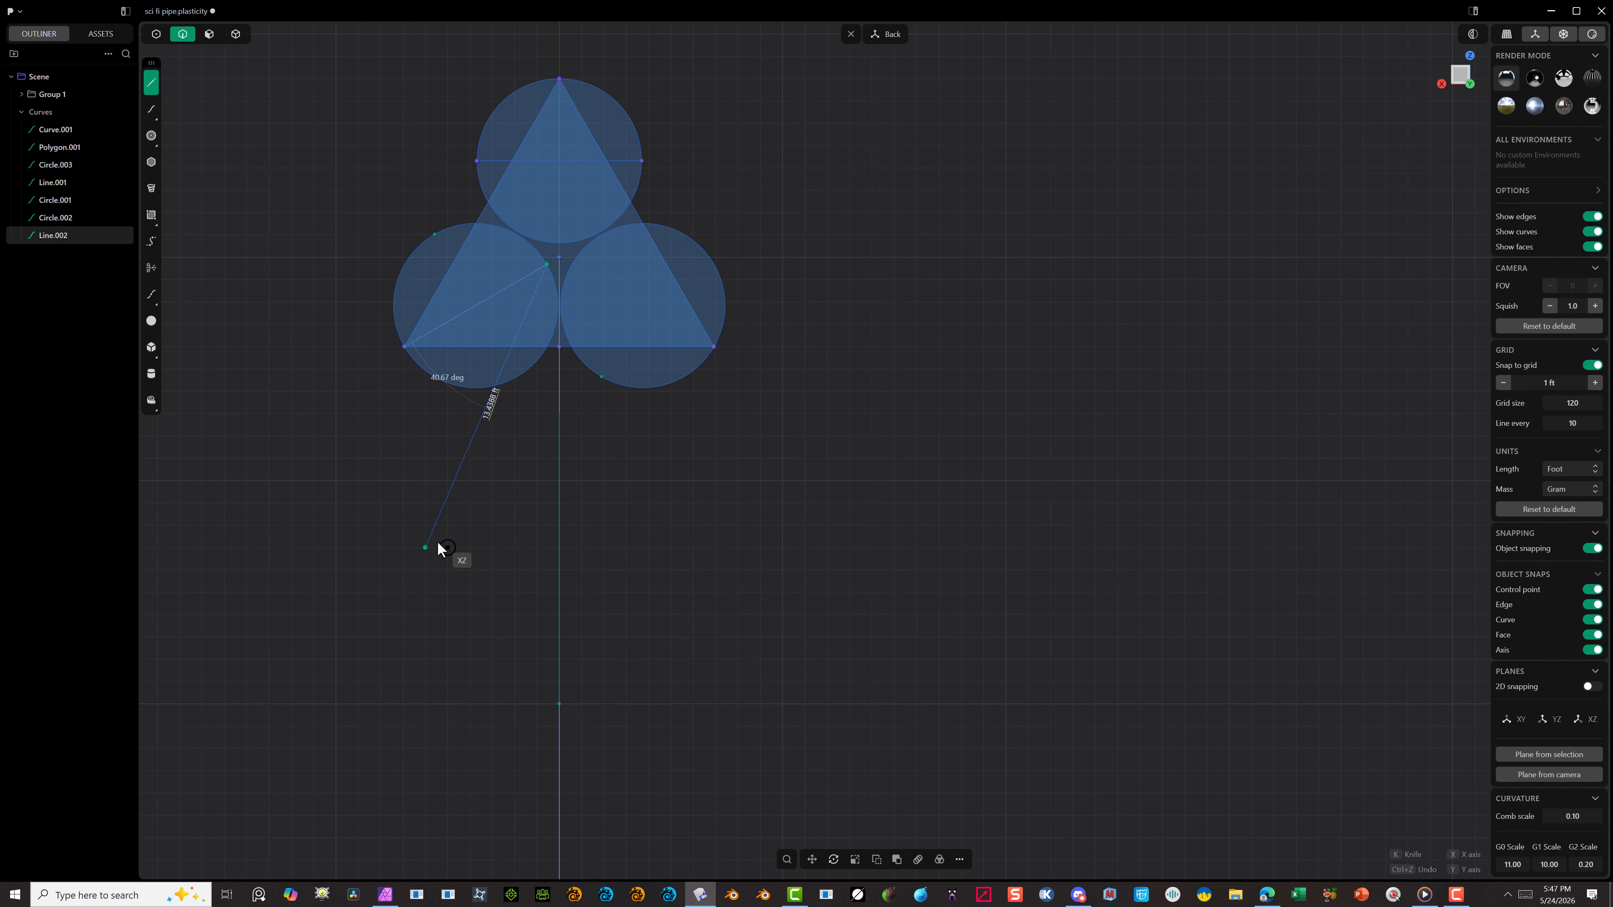
key(Escape)
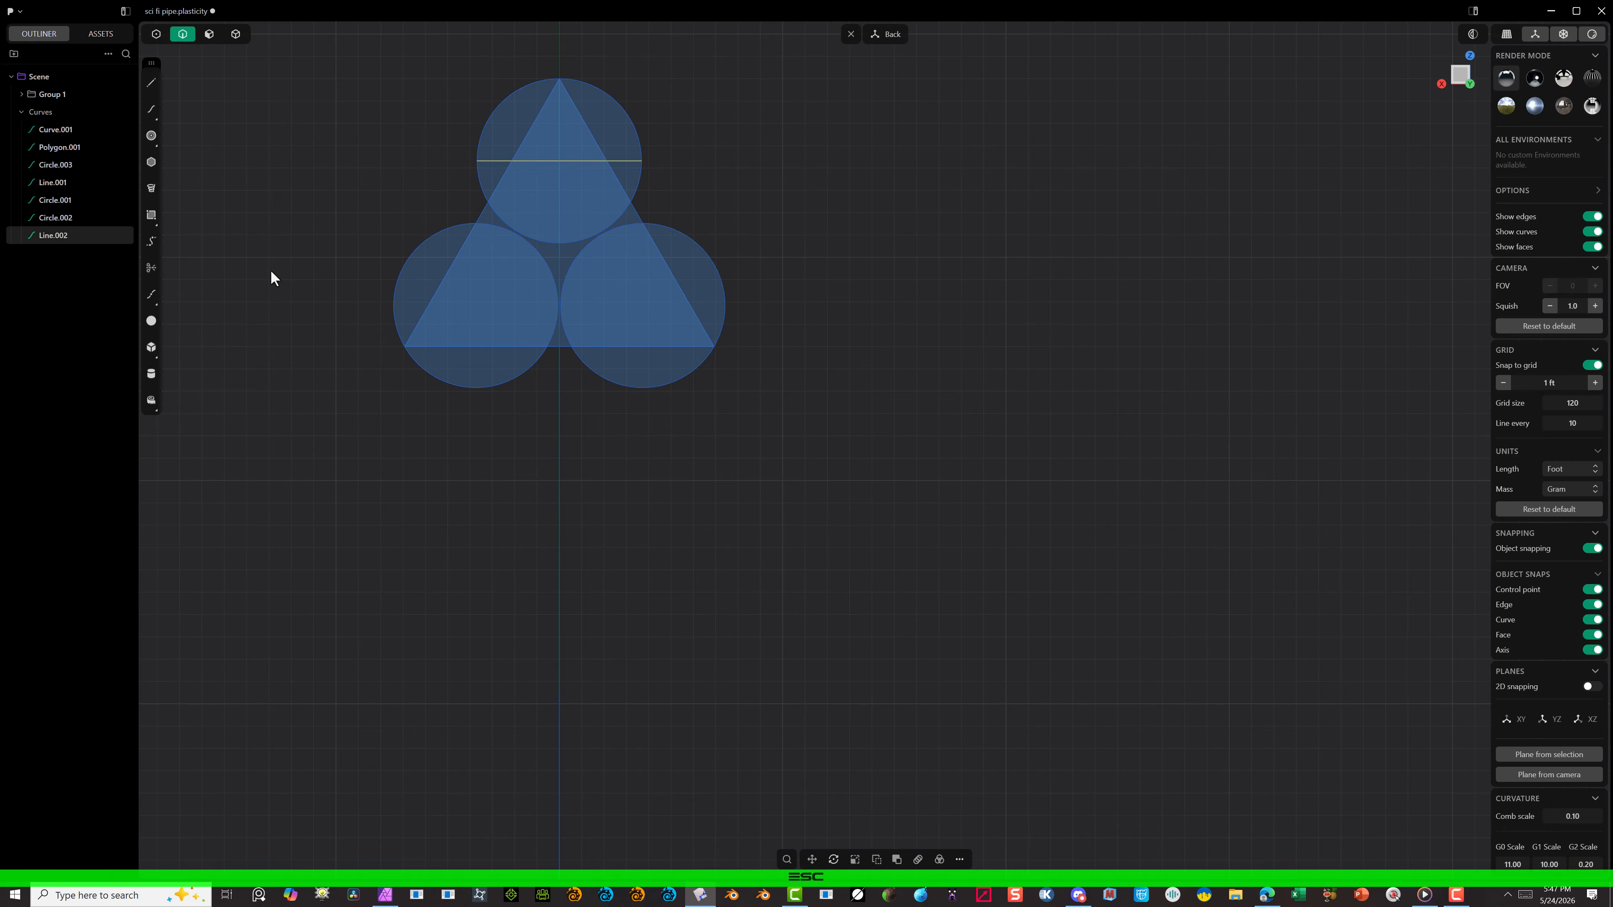
Step: Draw a straight diameter line across each of the two lower circles, sloping from the outer upper edge to the inner lower edge
click(152, 83)
click(435, 234)
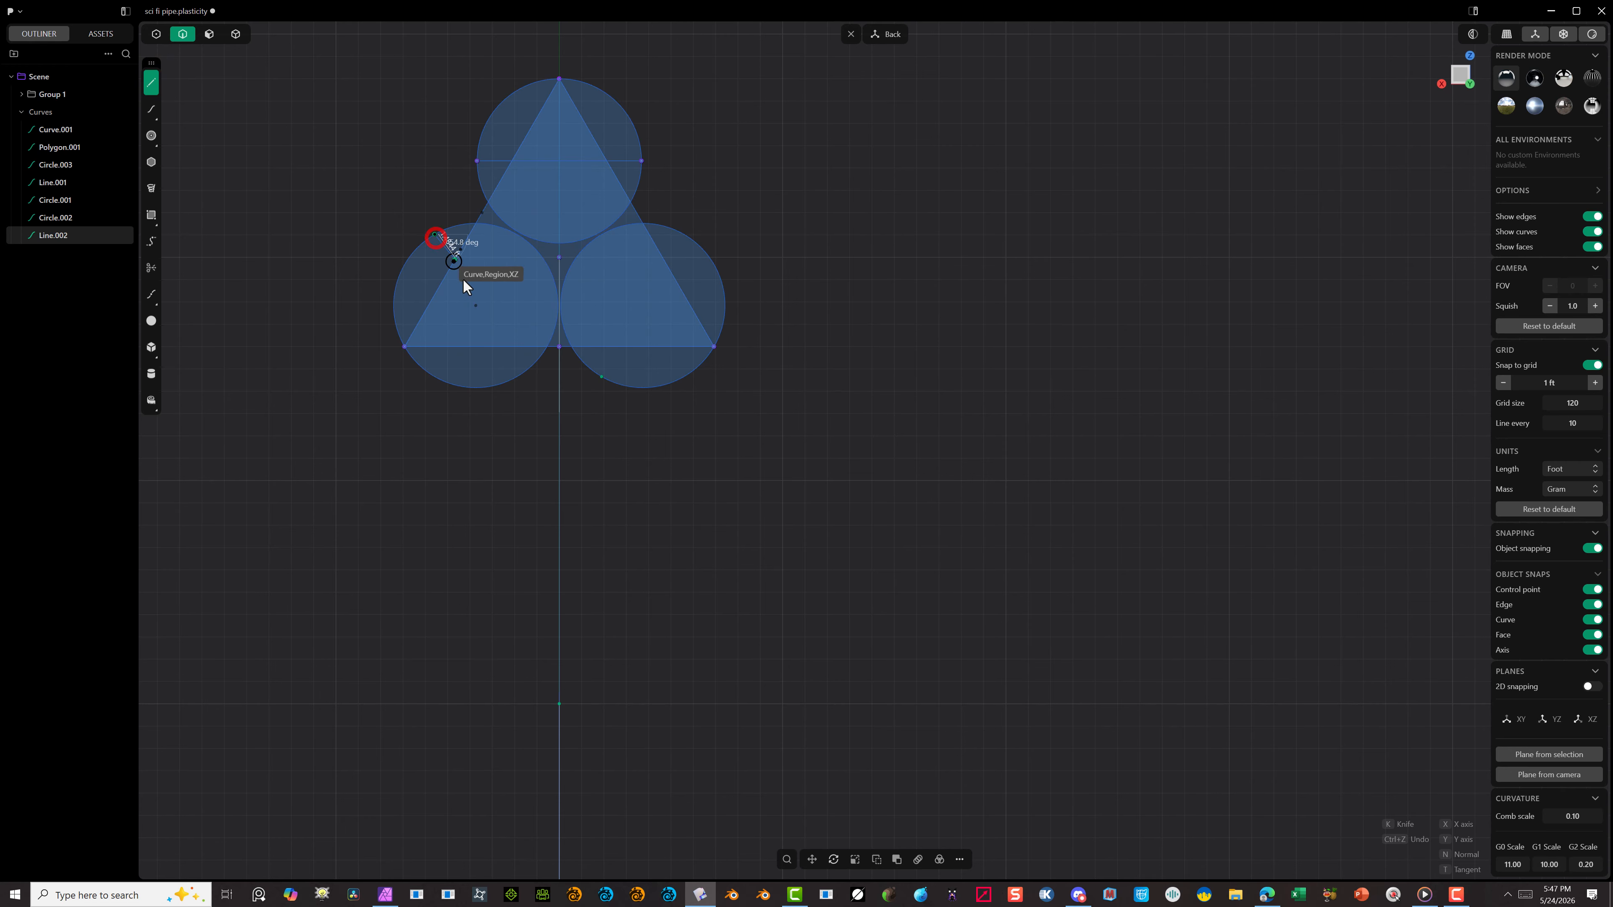
click(516, 375)
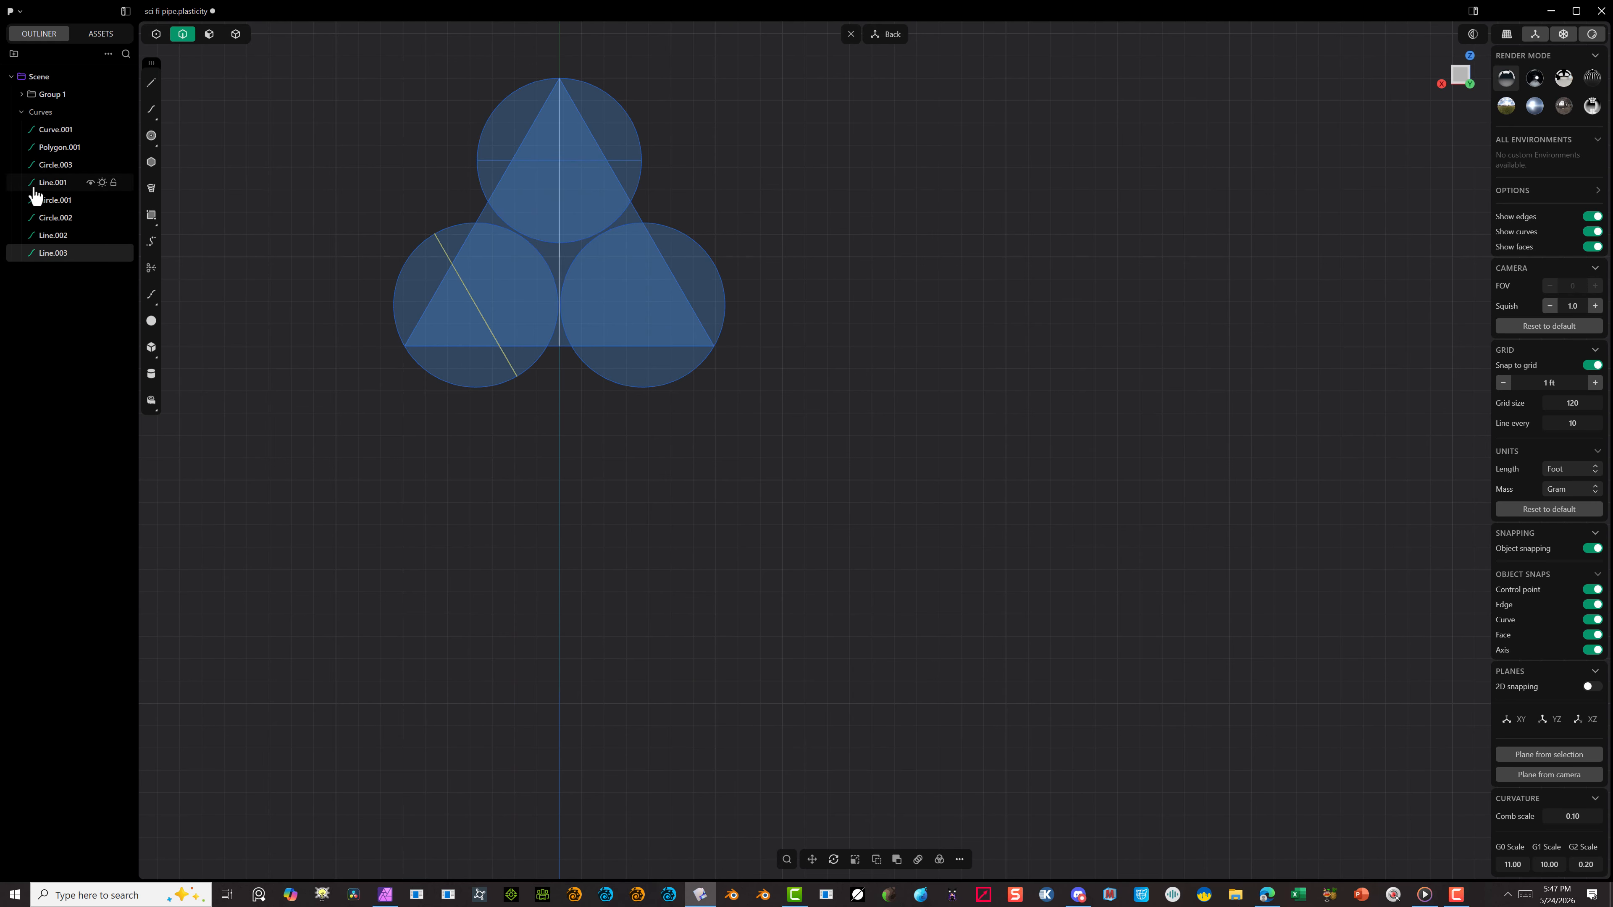
click(151, 83)
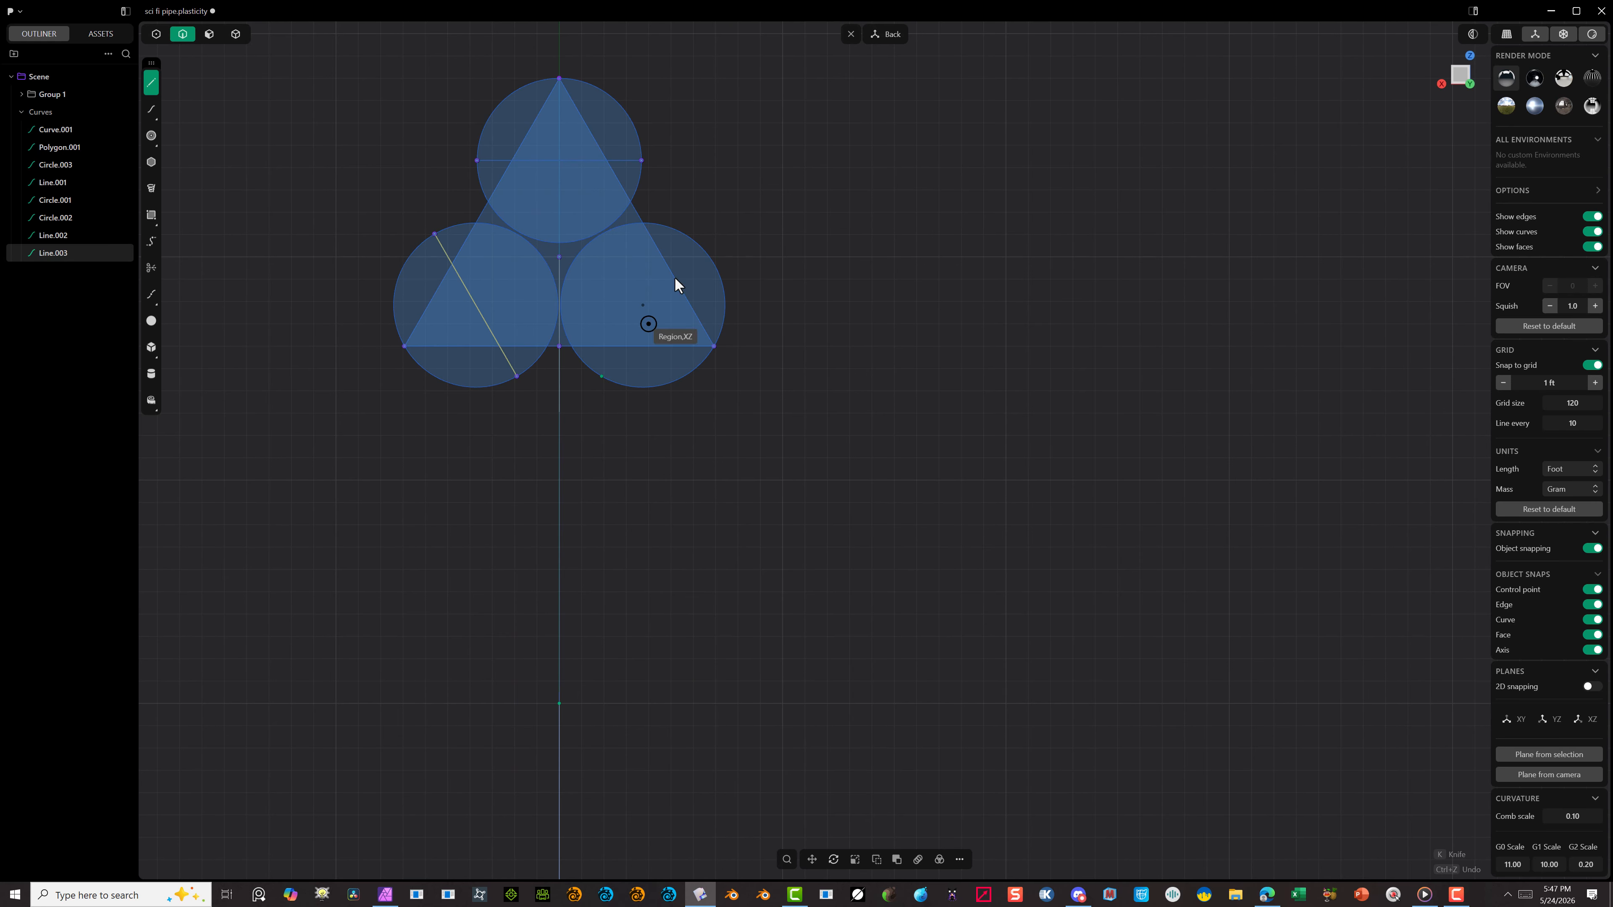
click(598, 376)
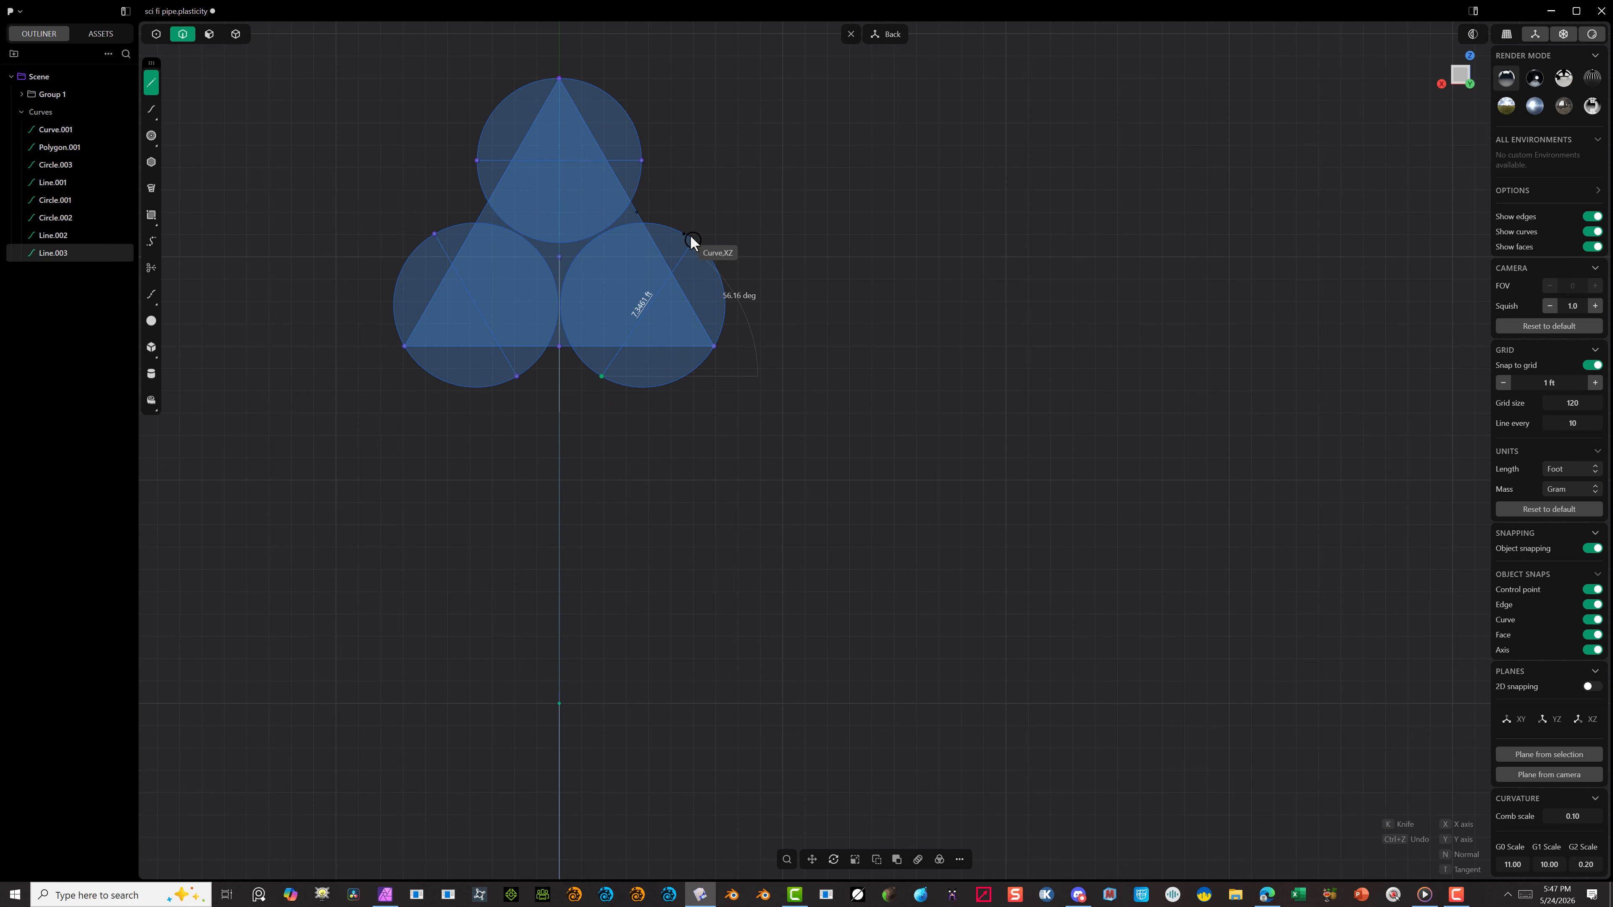
click(684, 234)
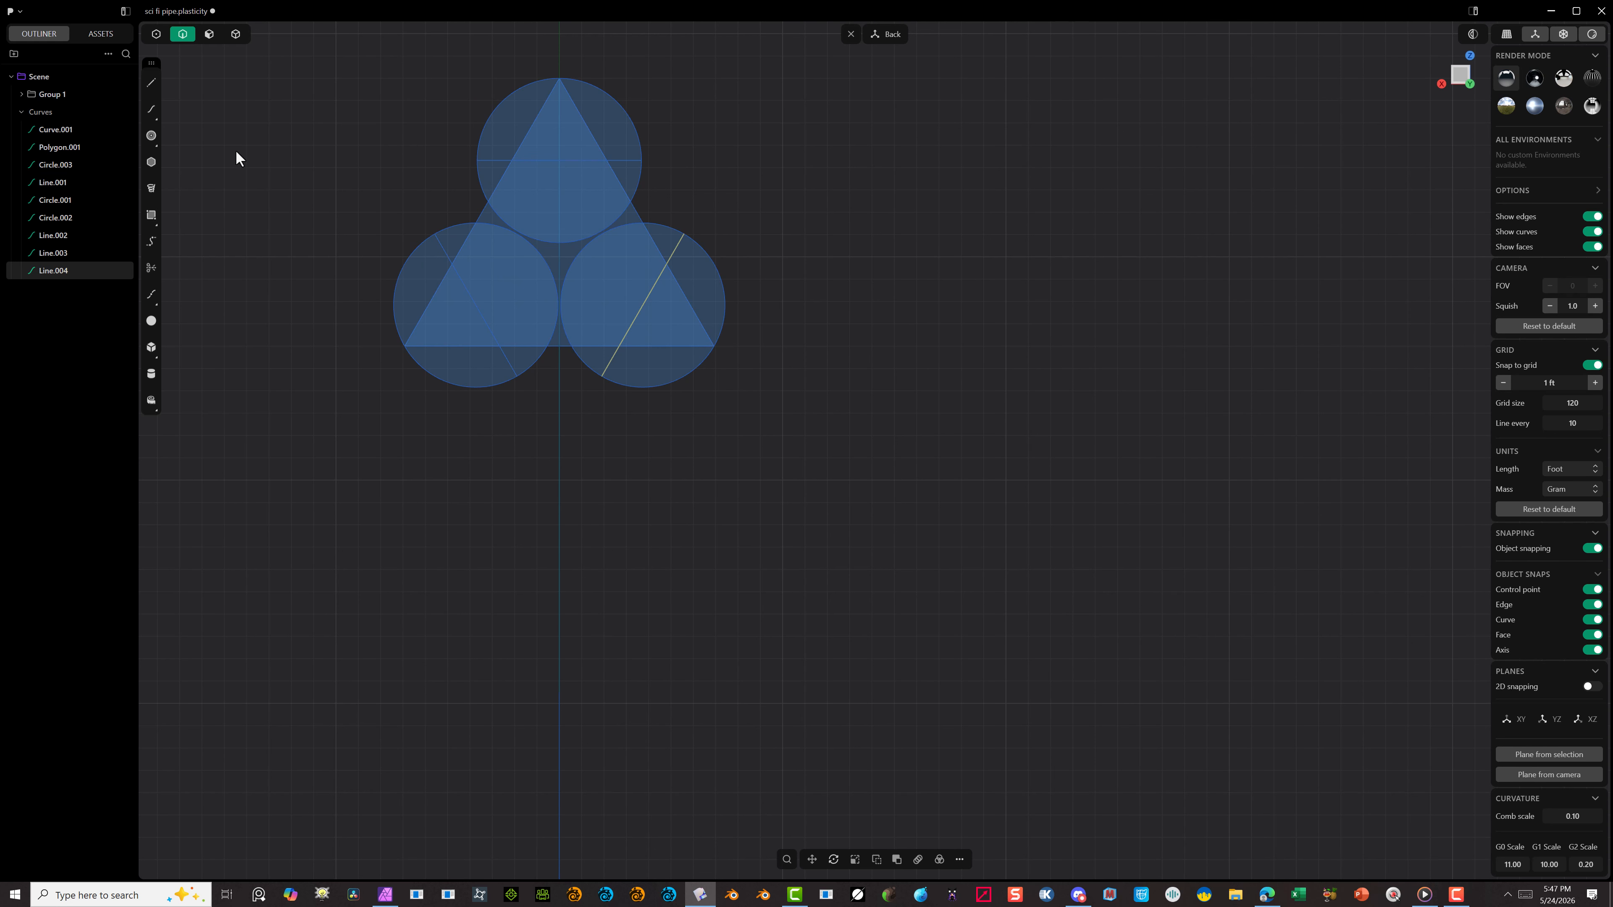
right_click(337, 197)
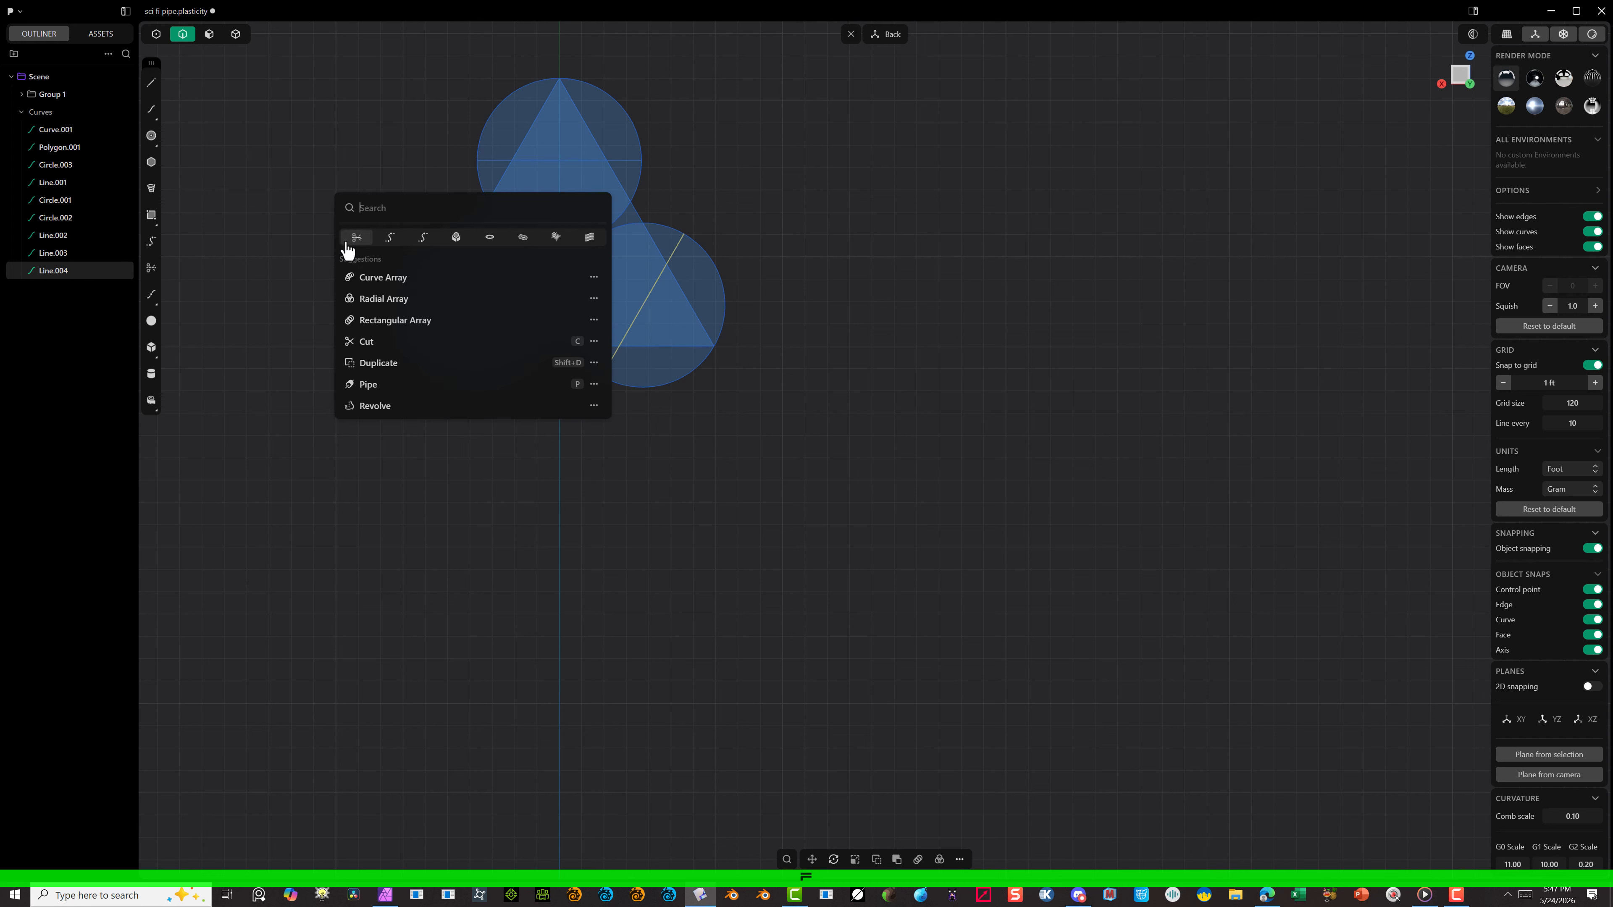
click(424, 240)
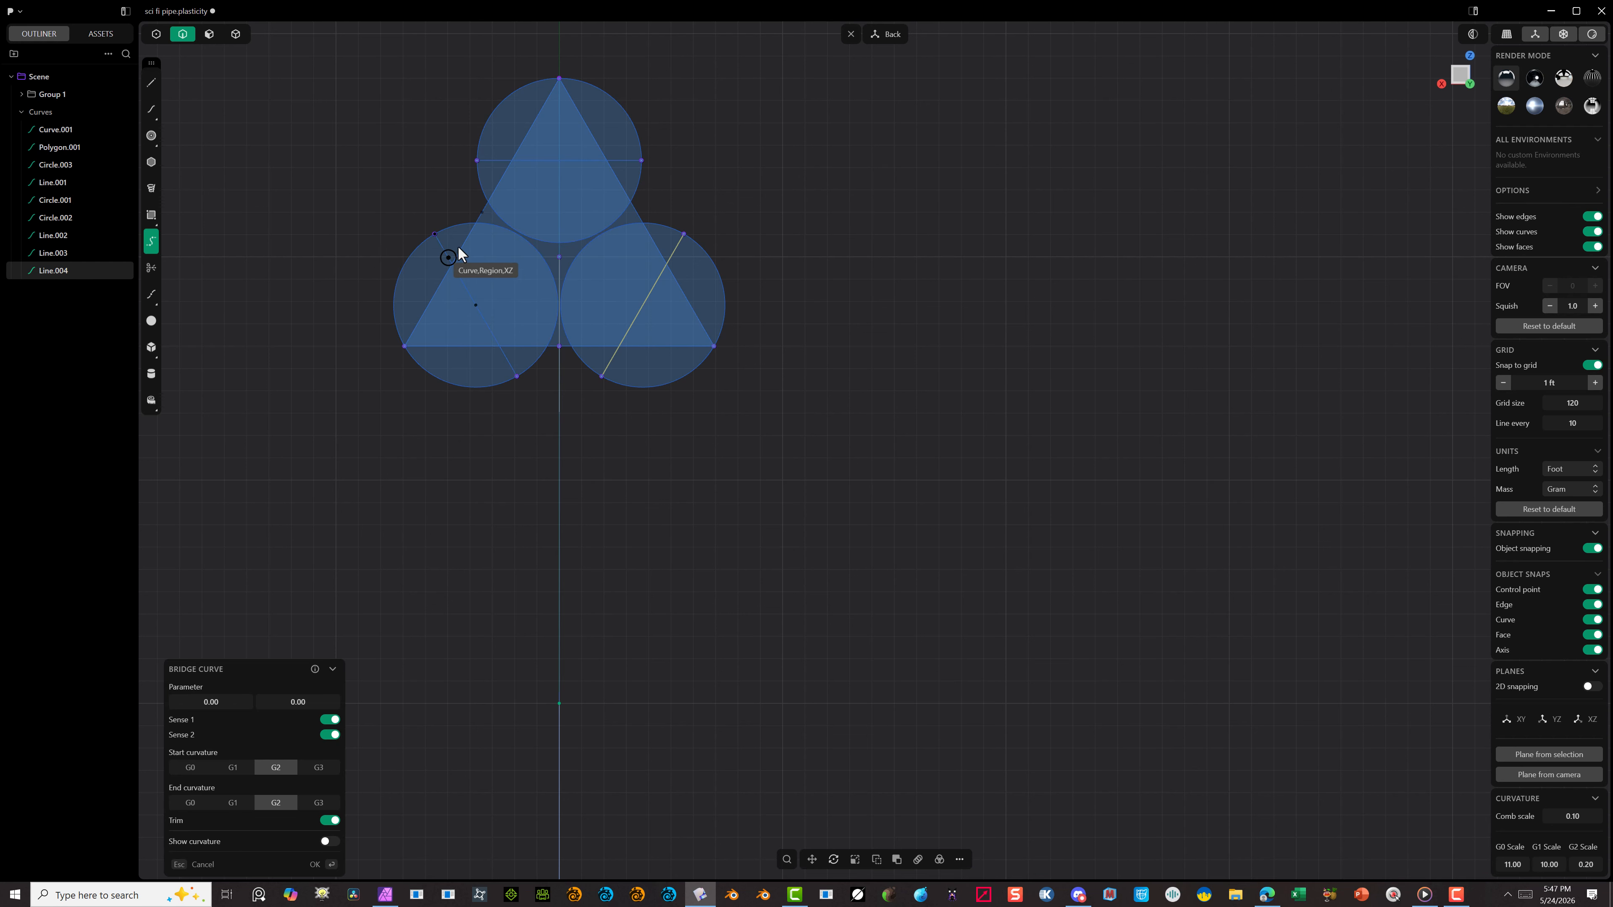
click(438, 234)
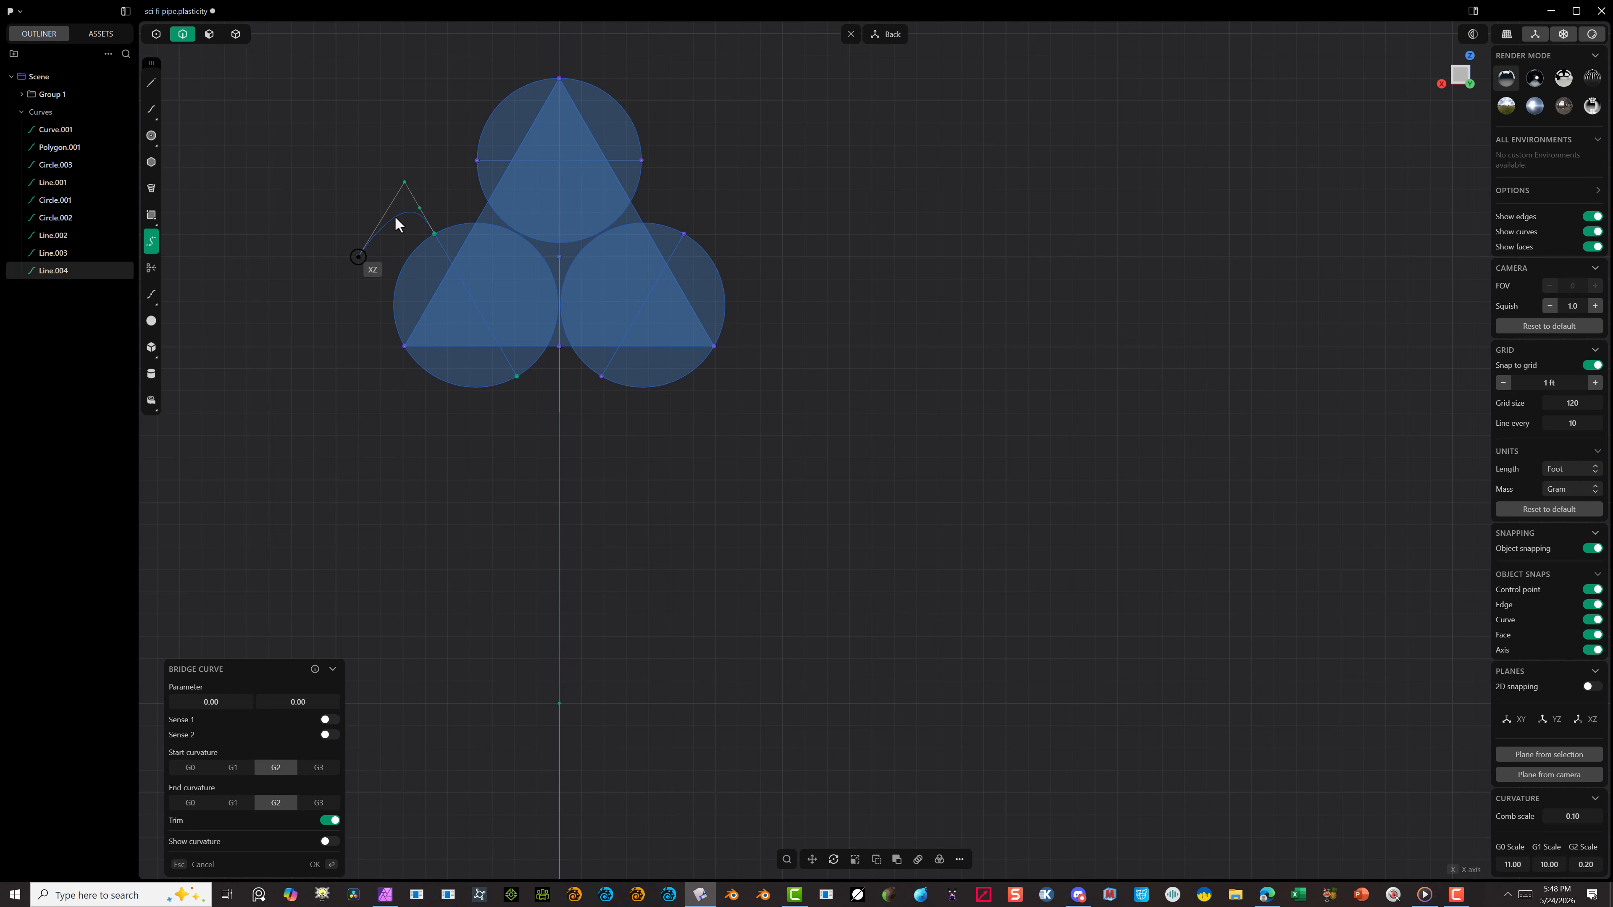
key(Escape)
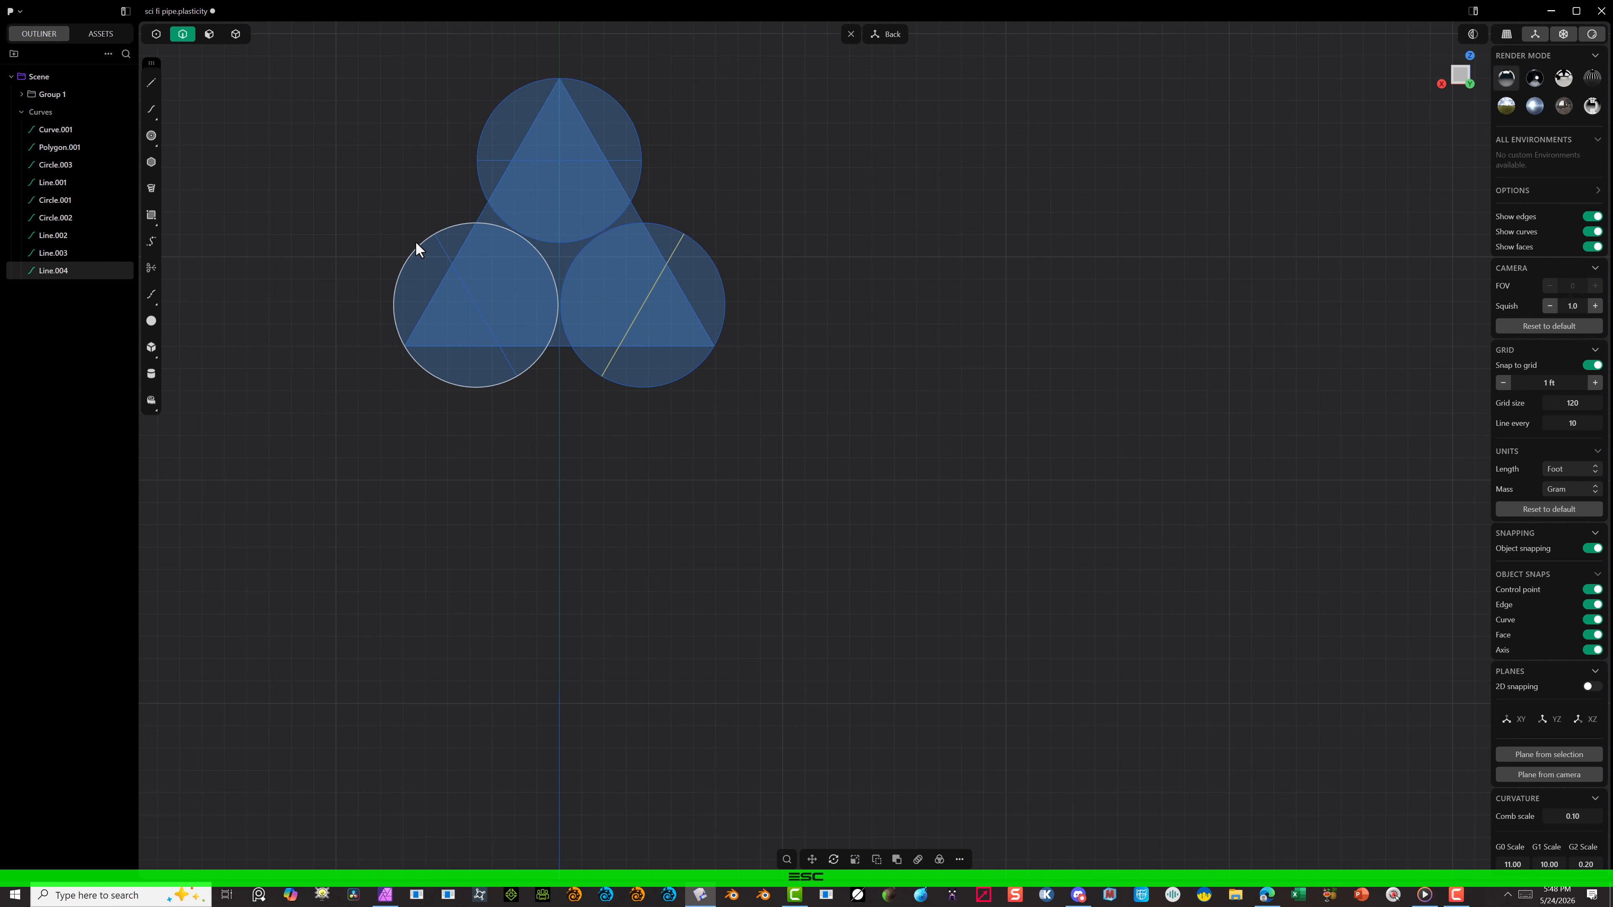
Step: Bridge the outer edge of the lower-left circle to the left side of the top circle with a trimmed G2 bridge curve
right_click(416, 242)
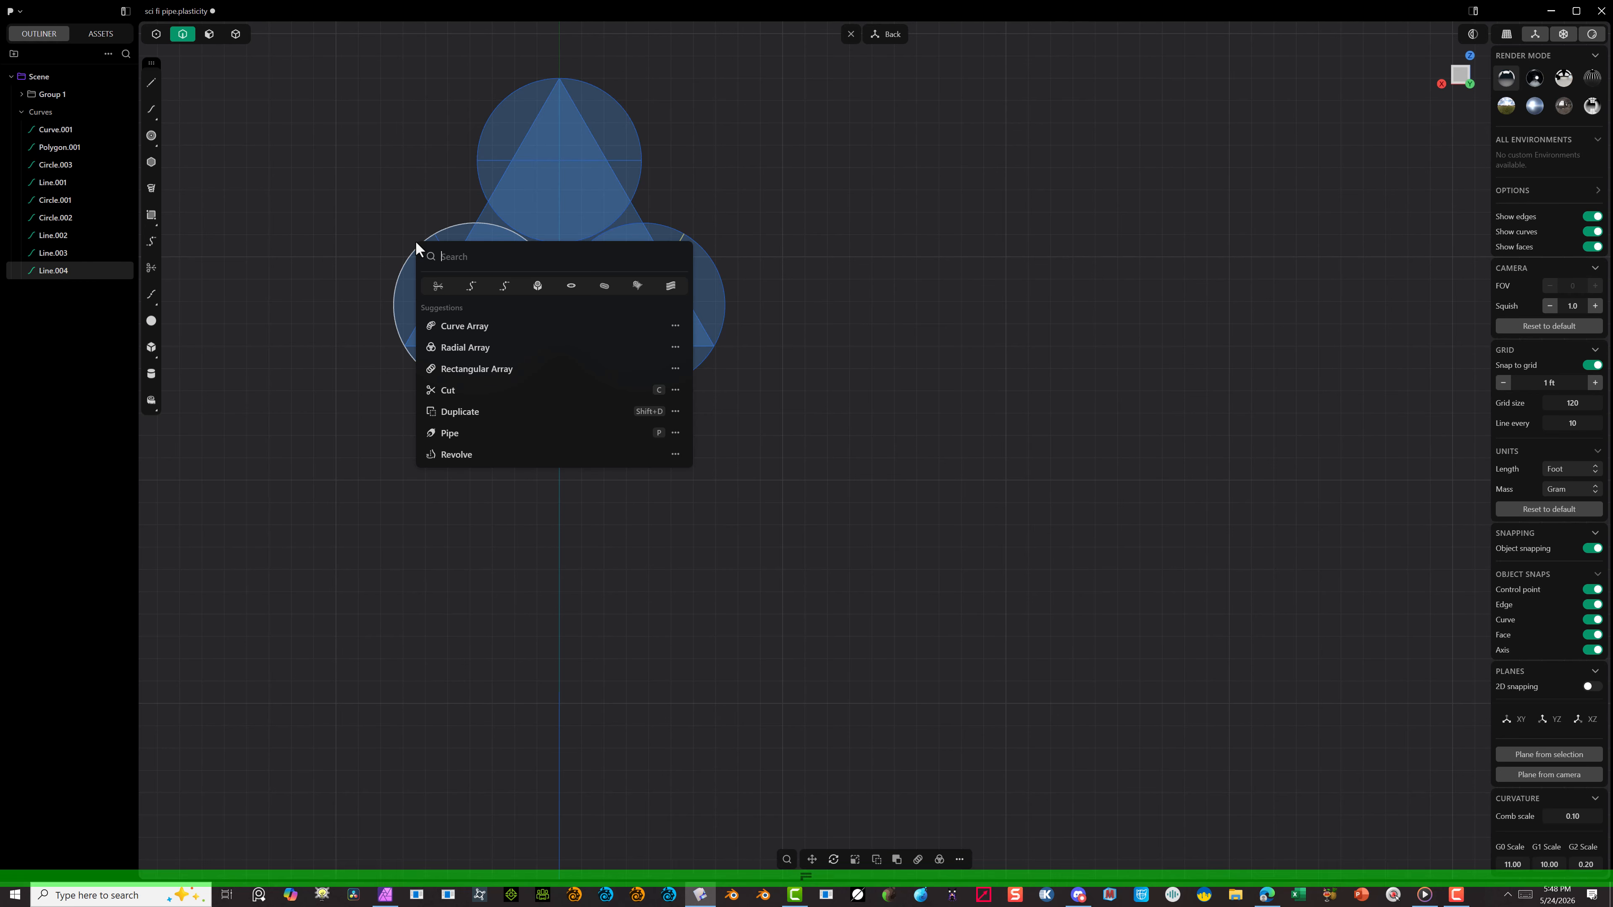
click(506, 290)
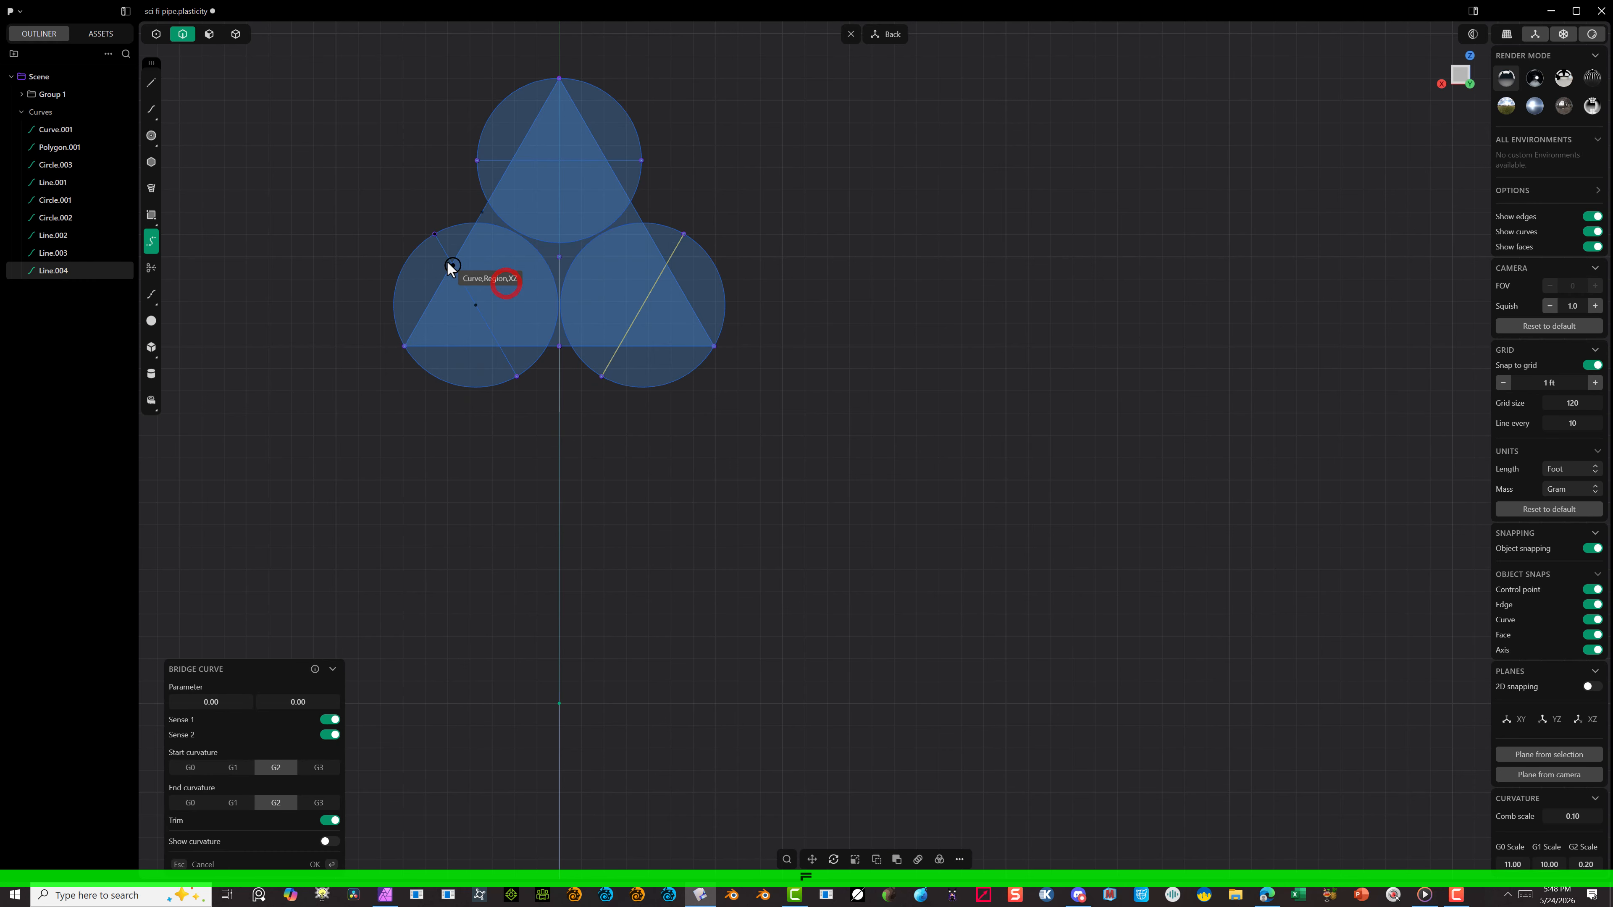
click(409, 258)
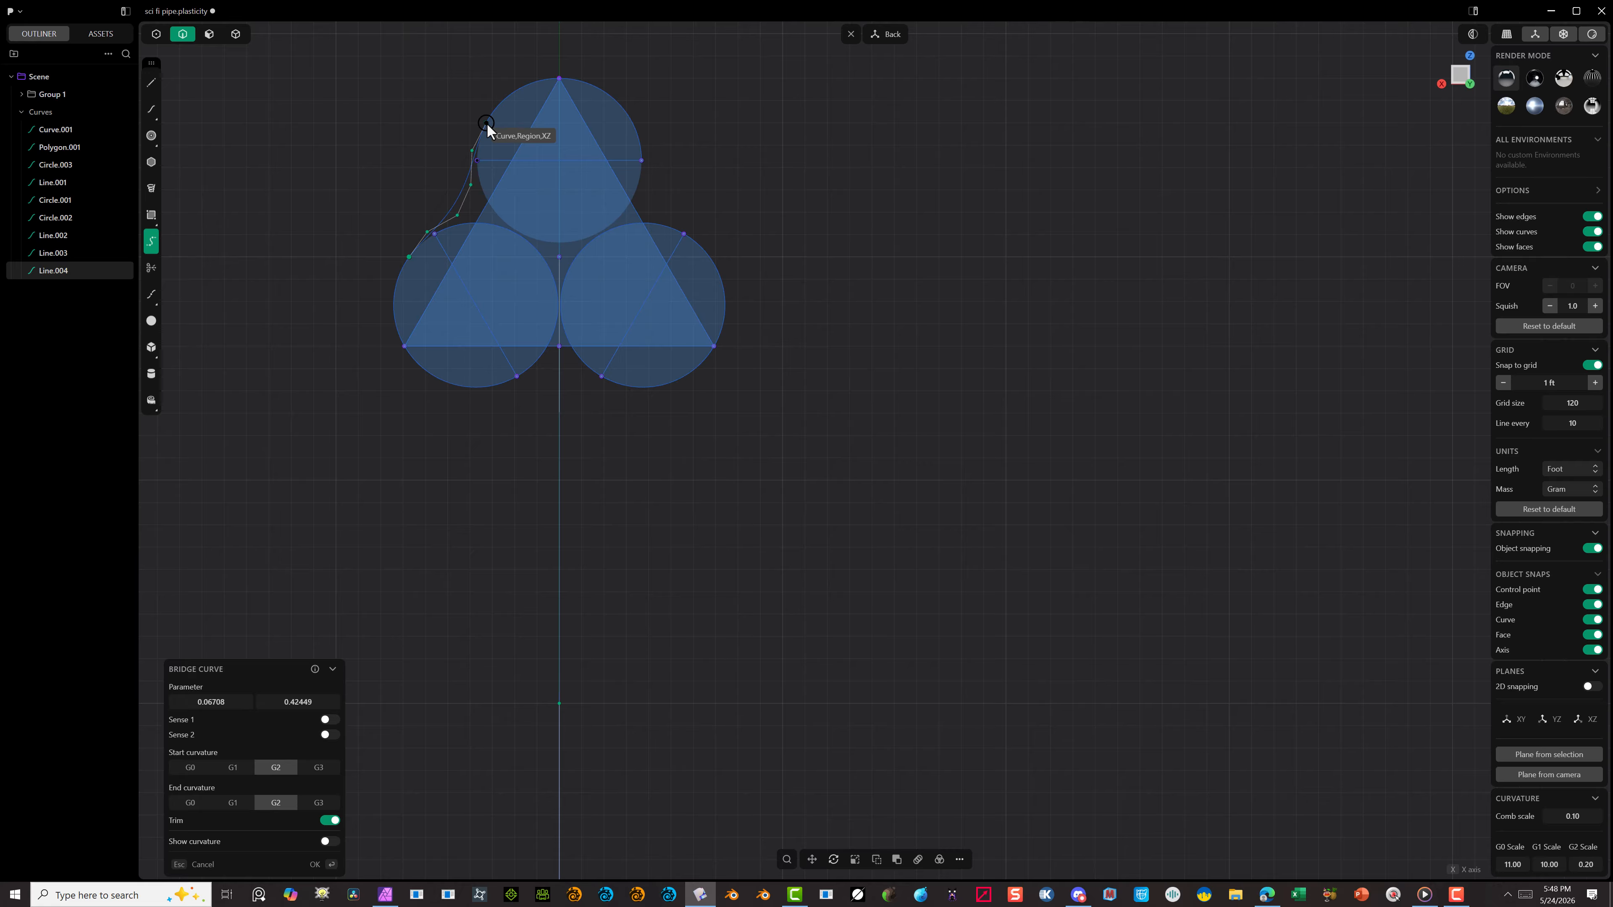
click(487, 124)
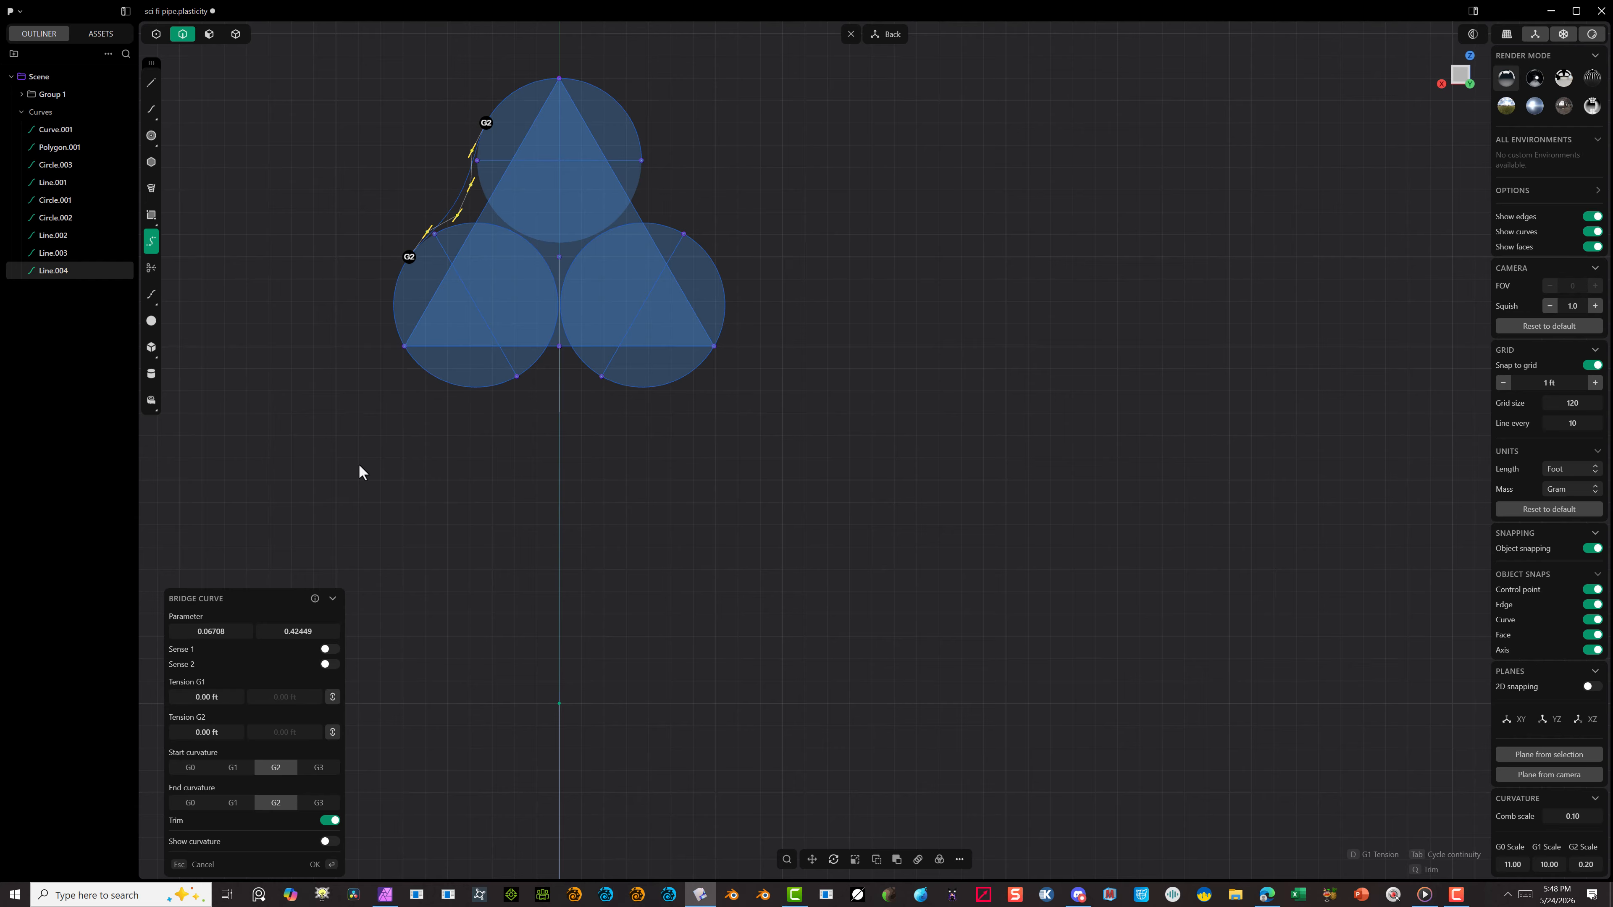
click(315, 864)
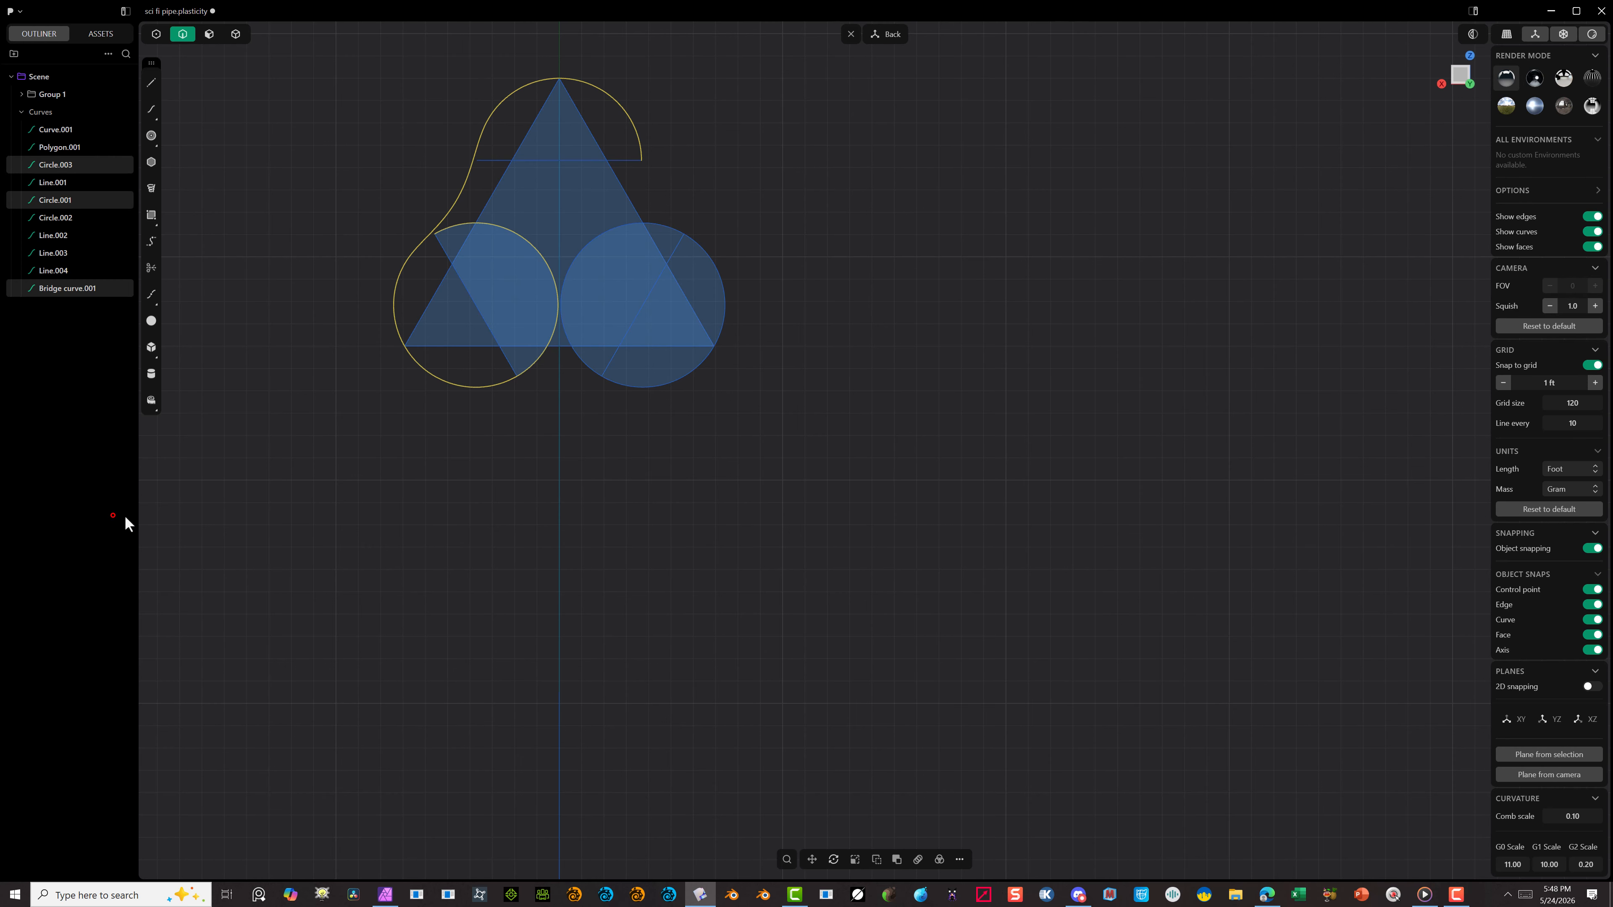
click(337, 399)
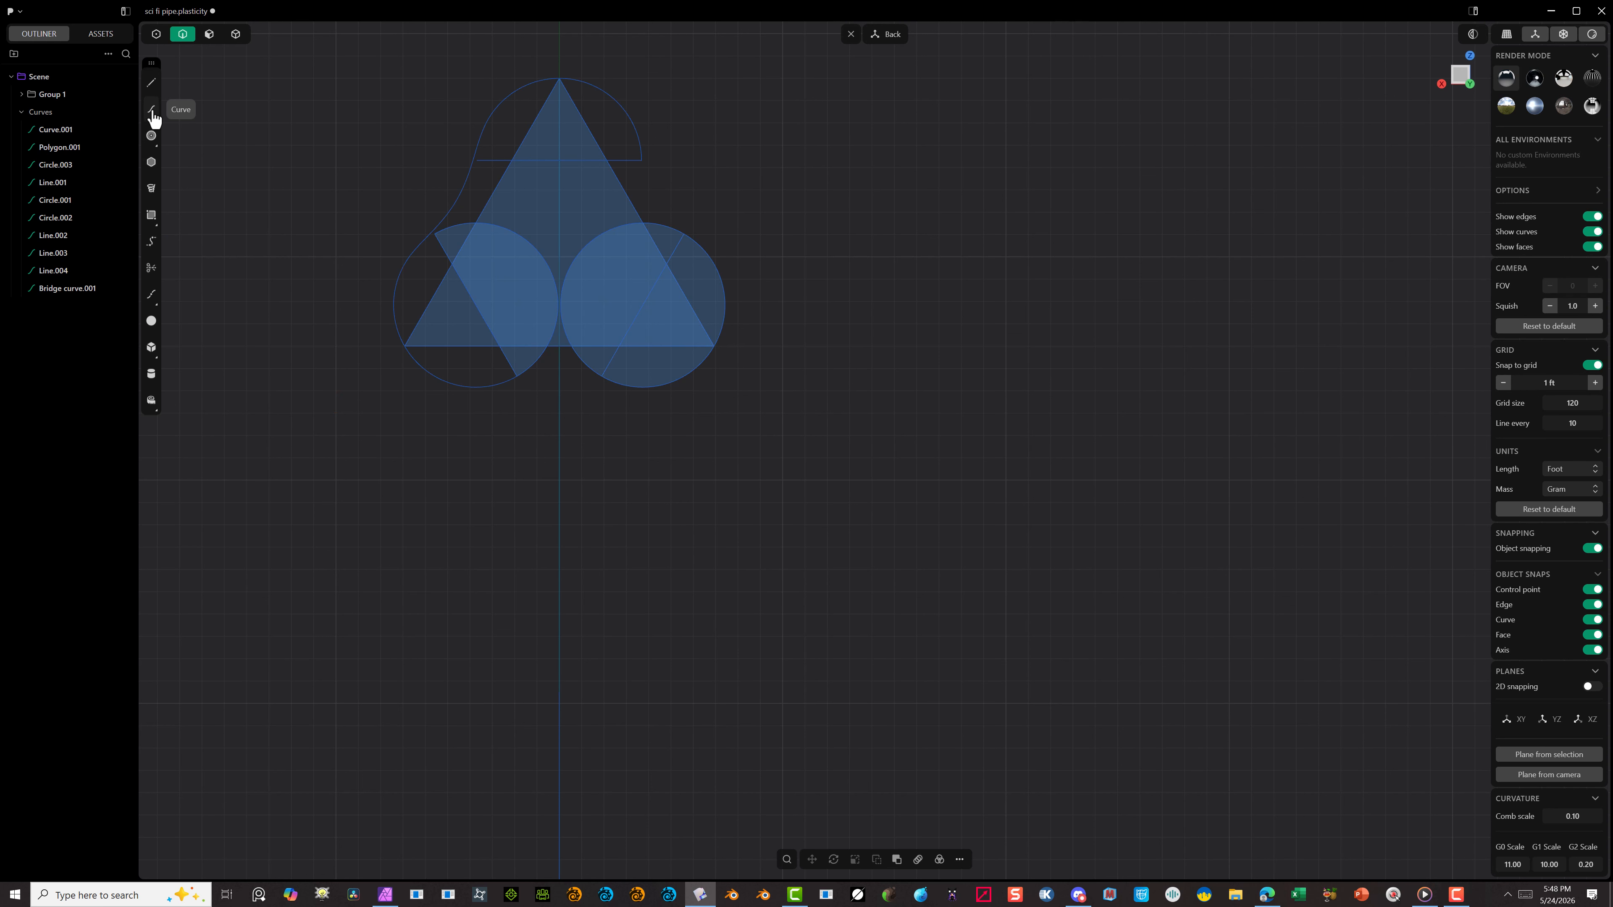
Step: Bridge the right side of the top circle to the outer edge of the lower-right circle with a trimmed G2 bridge curve
right_click(242, 339)
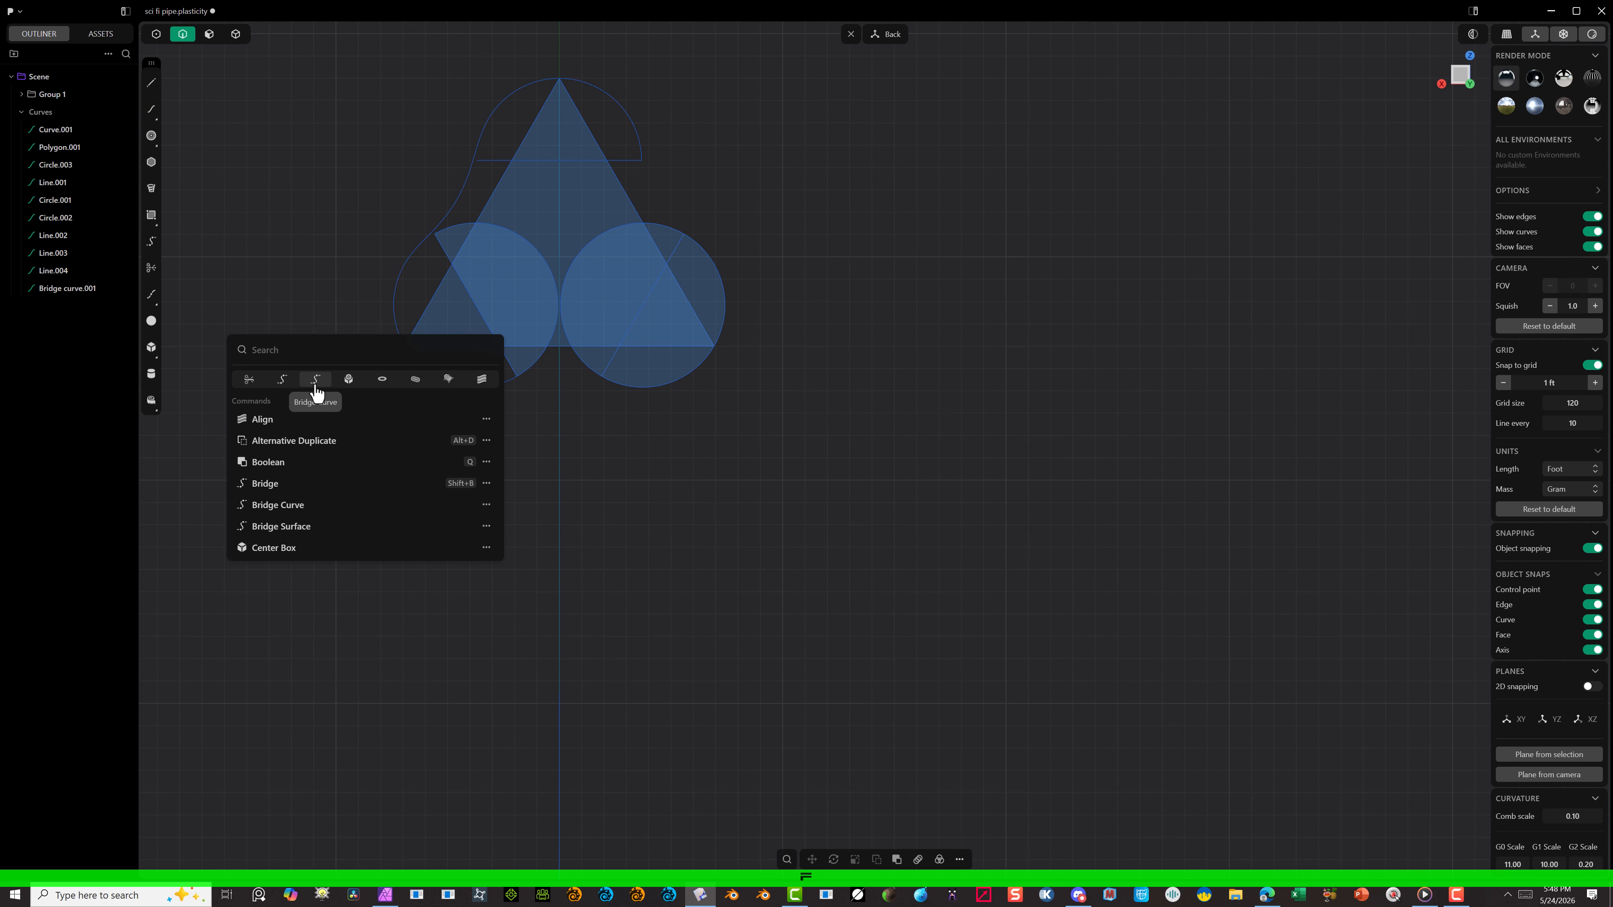
click(316, 384)
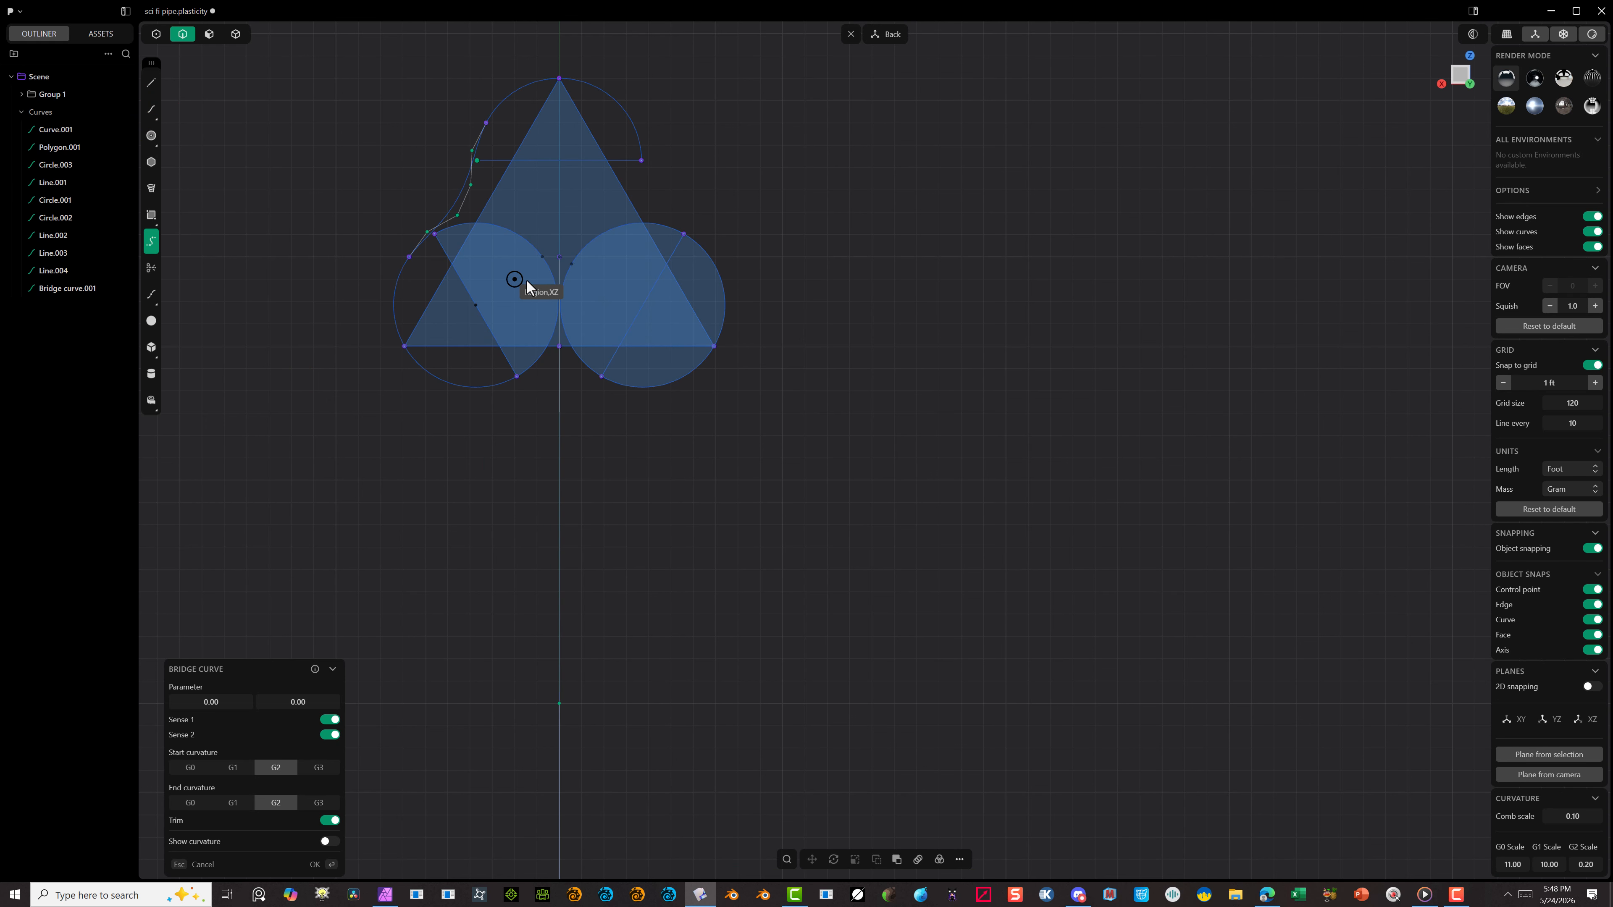
click(632, 124)
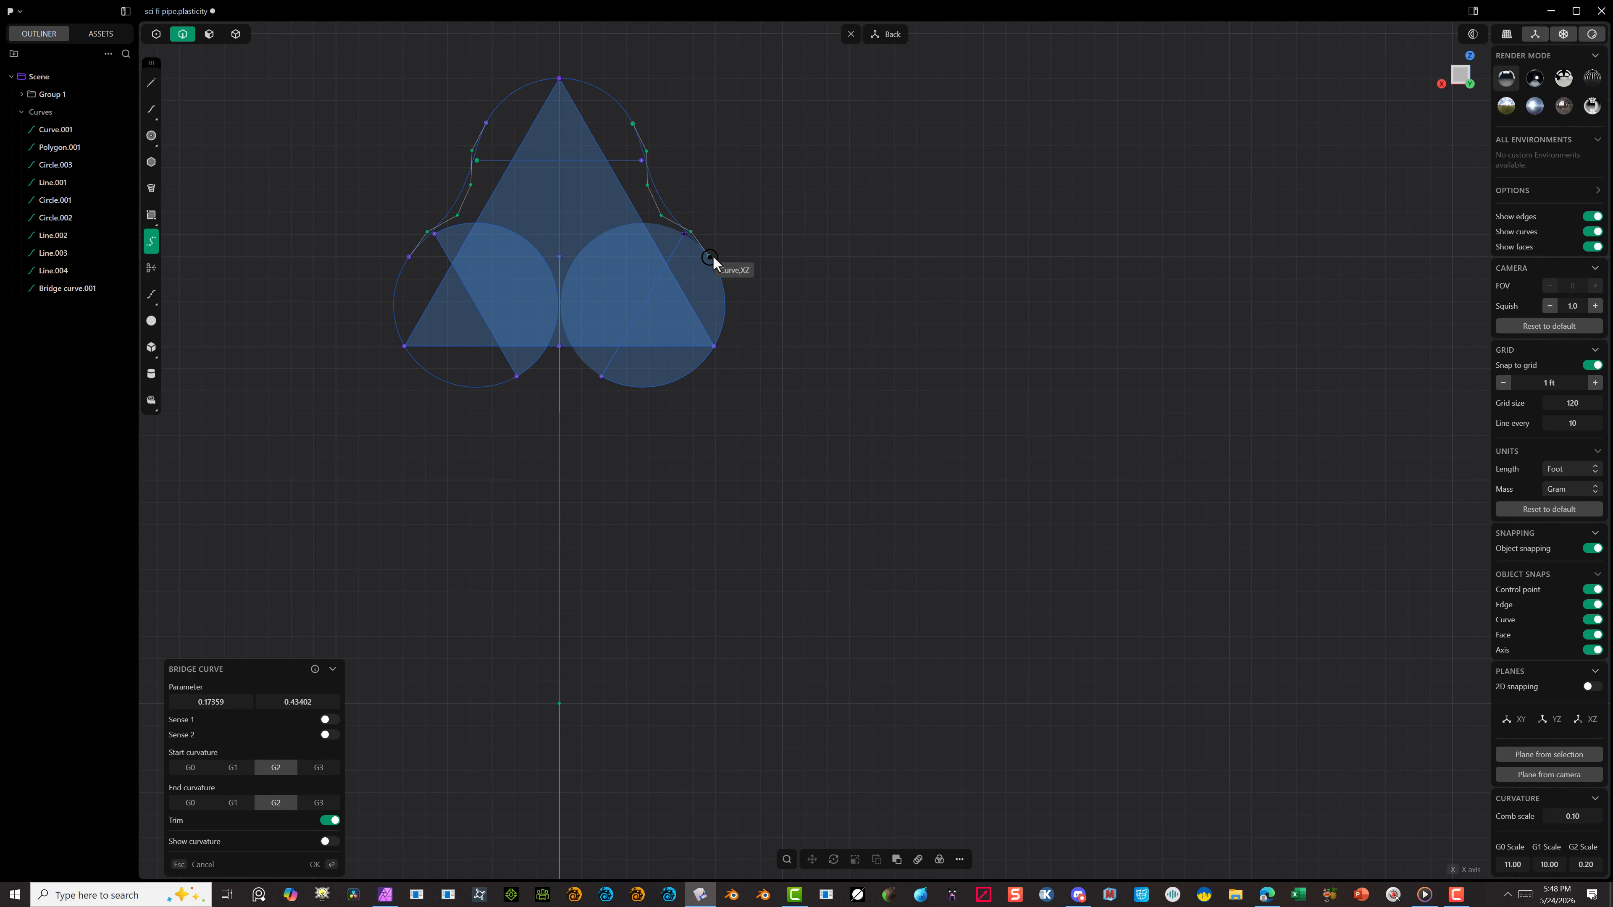
click(711, 259)
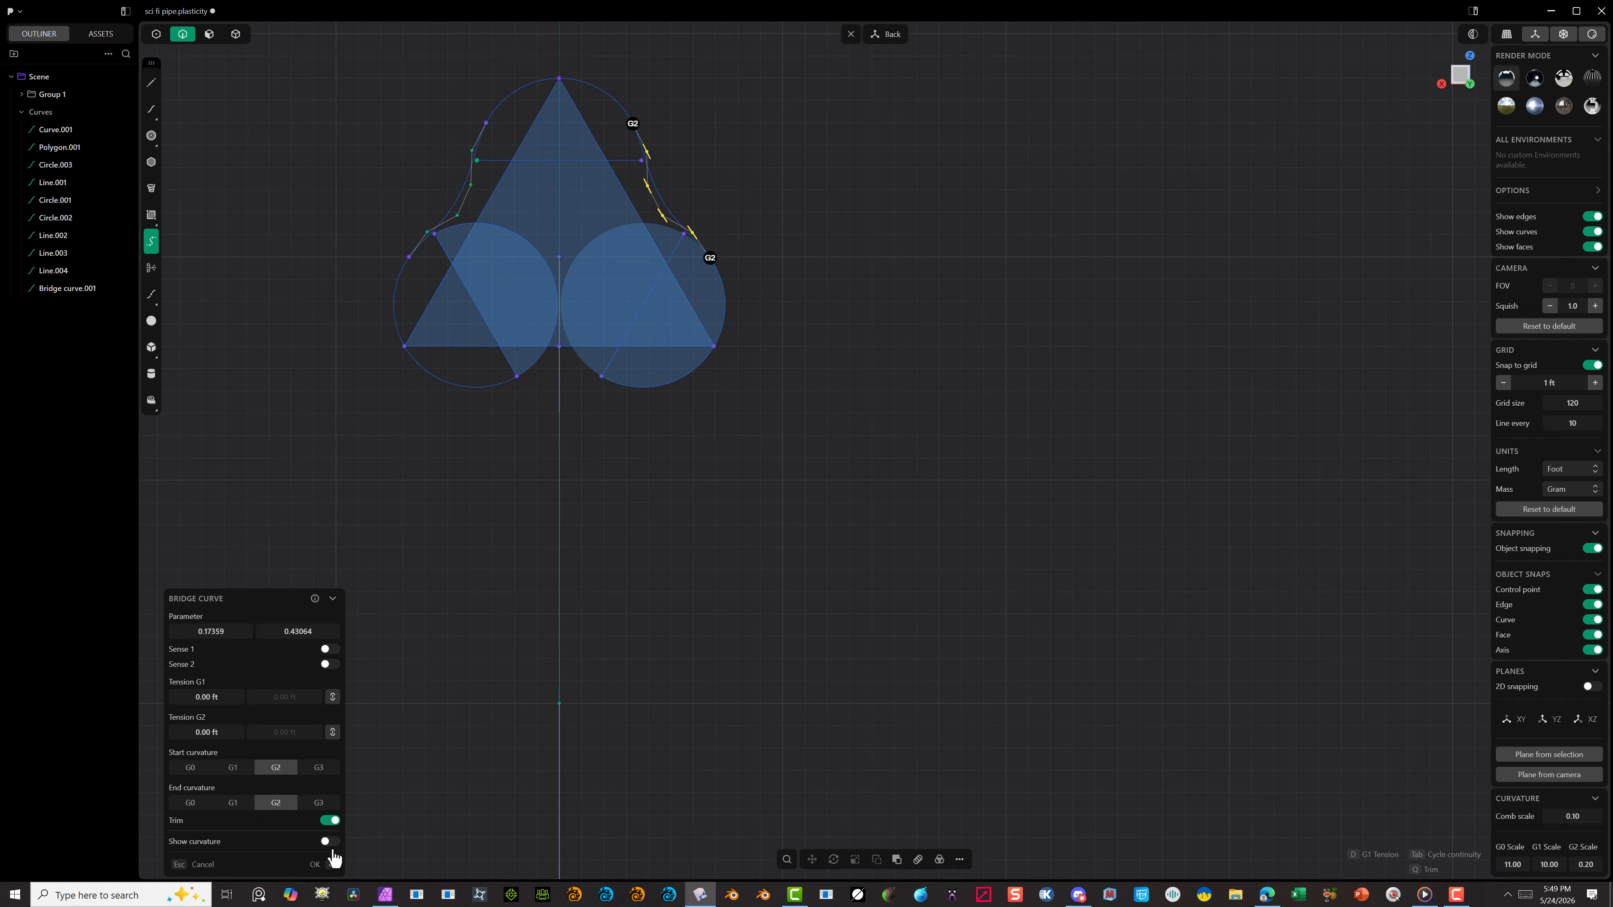
click(314, 864)
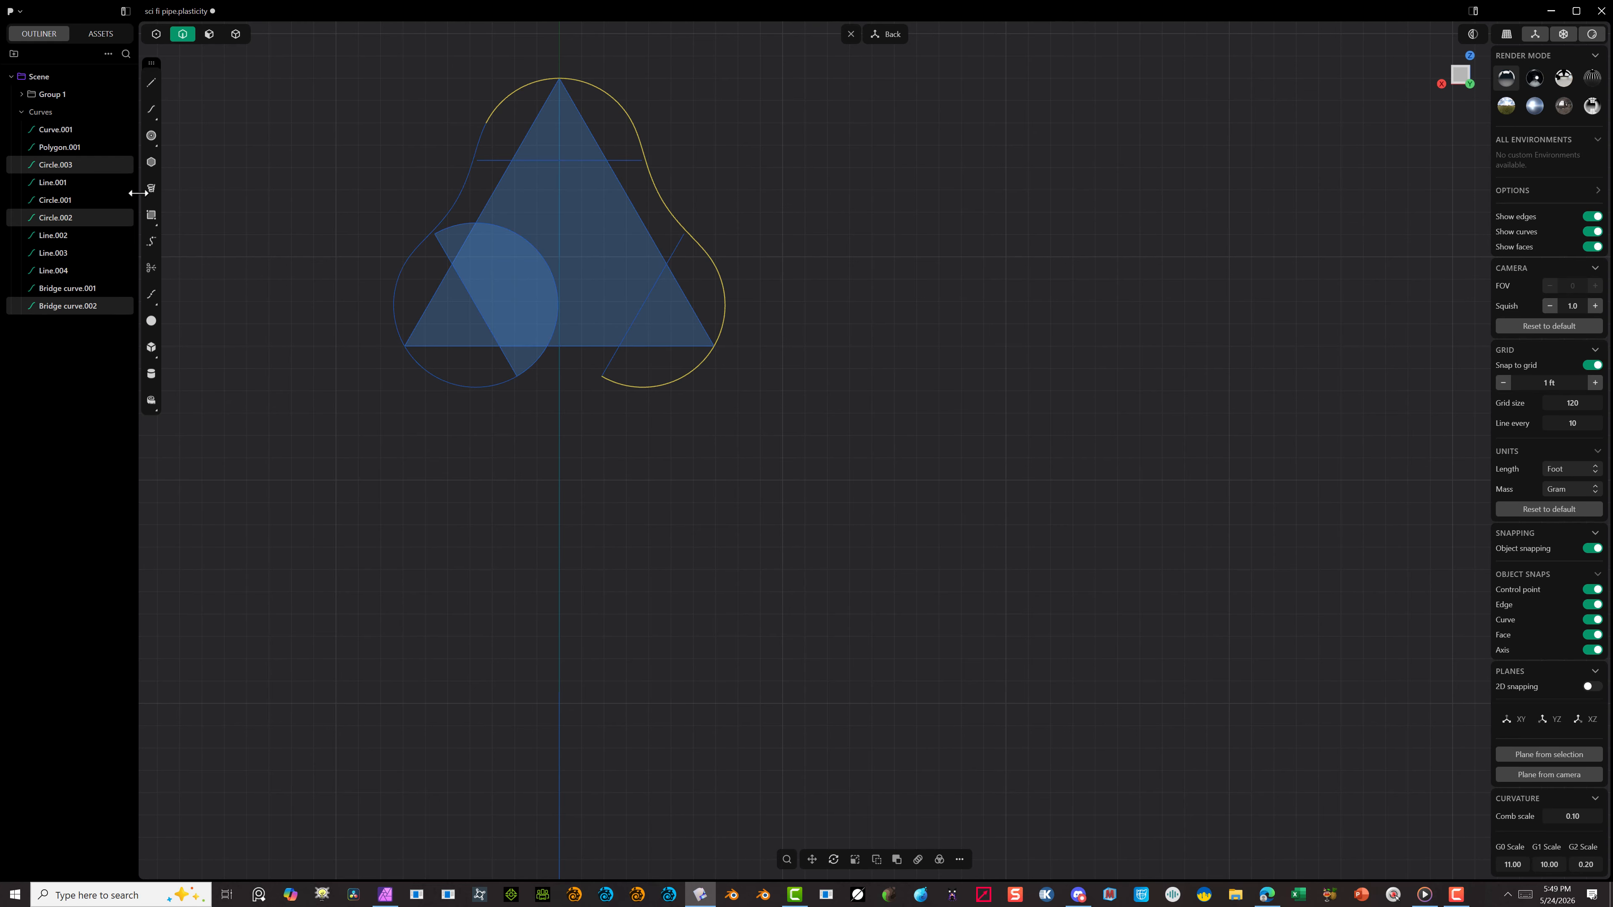
Step: Bridge the undersides of the lower-right and lower-left circles with a trimmed G2 bridge curve to close the three-lobed outline
right_click(198, 307)
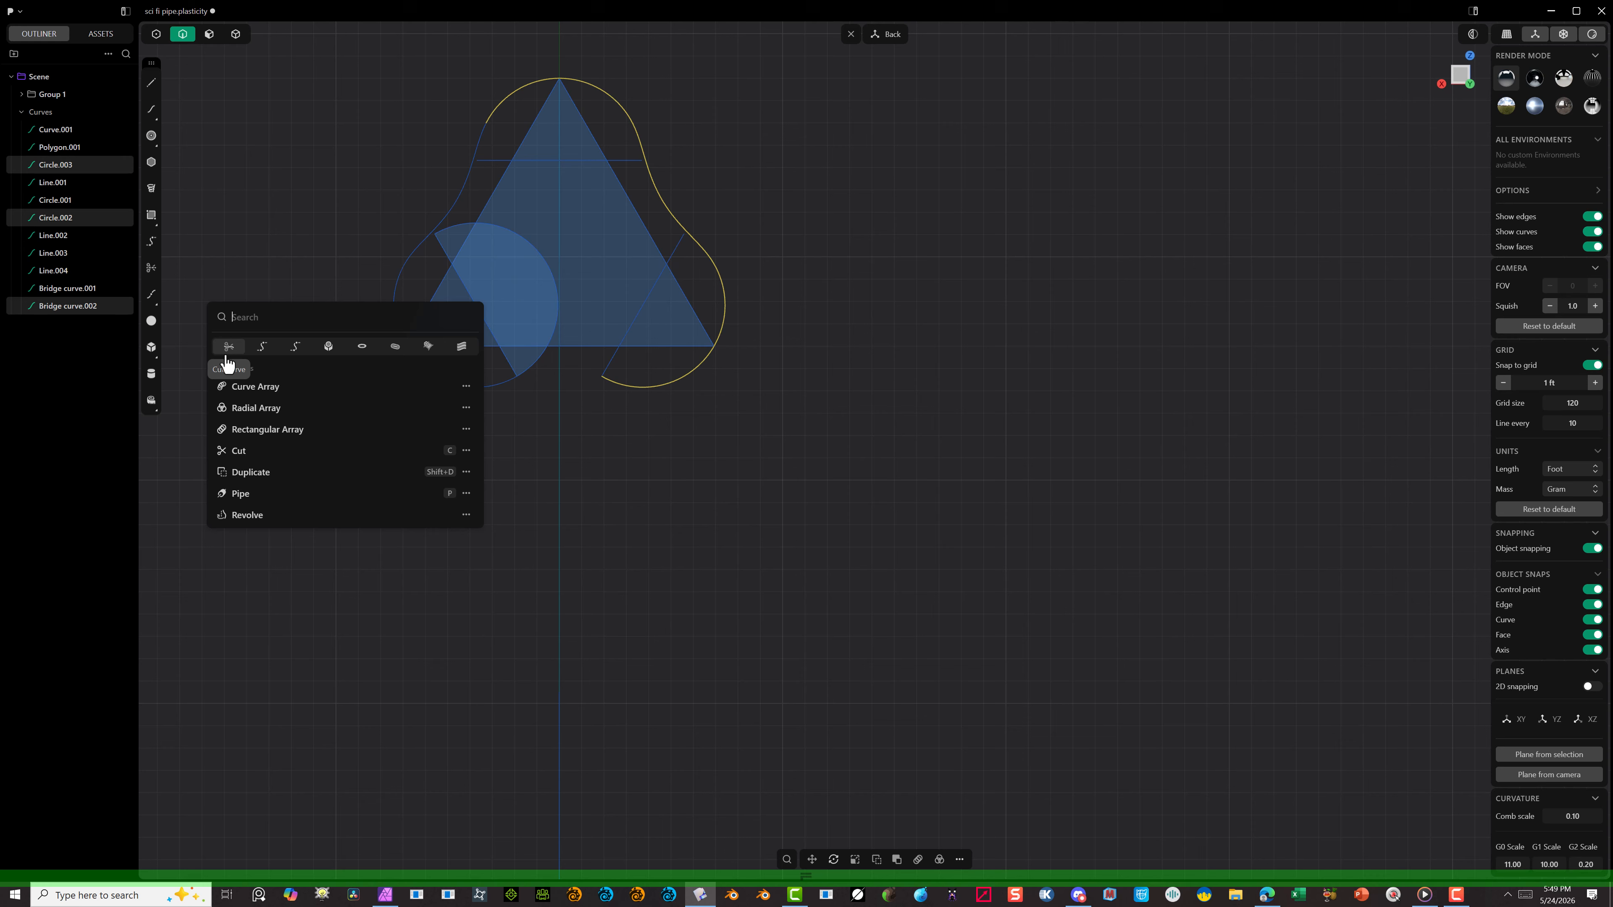
click(287, 347)
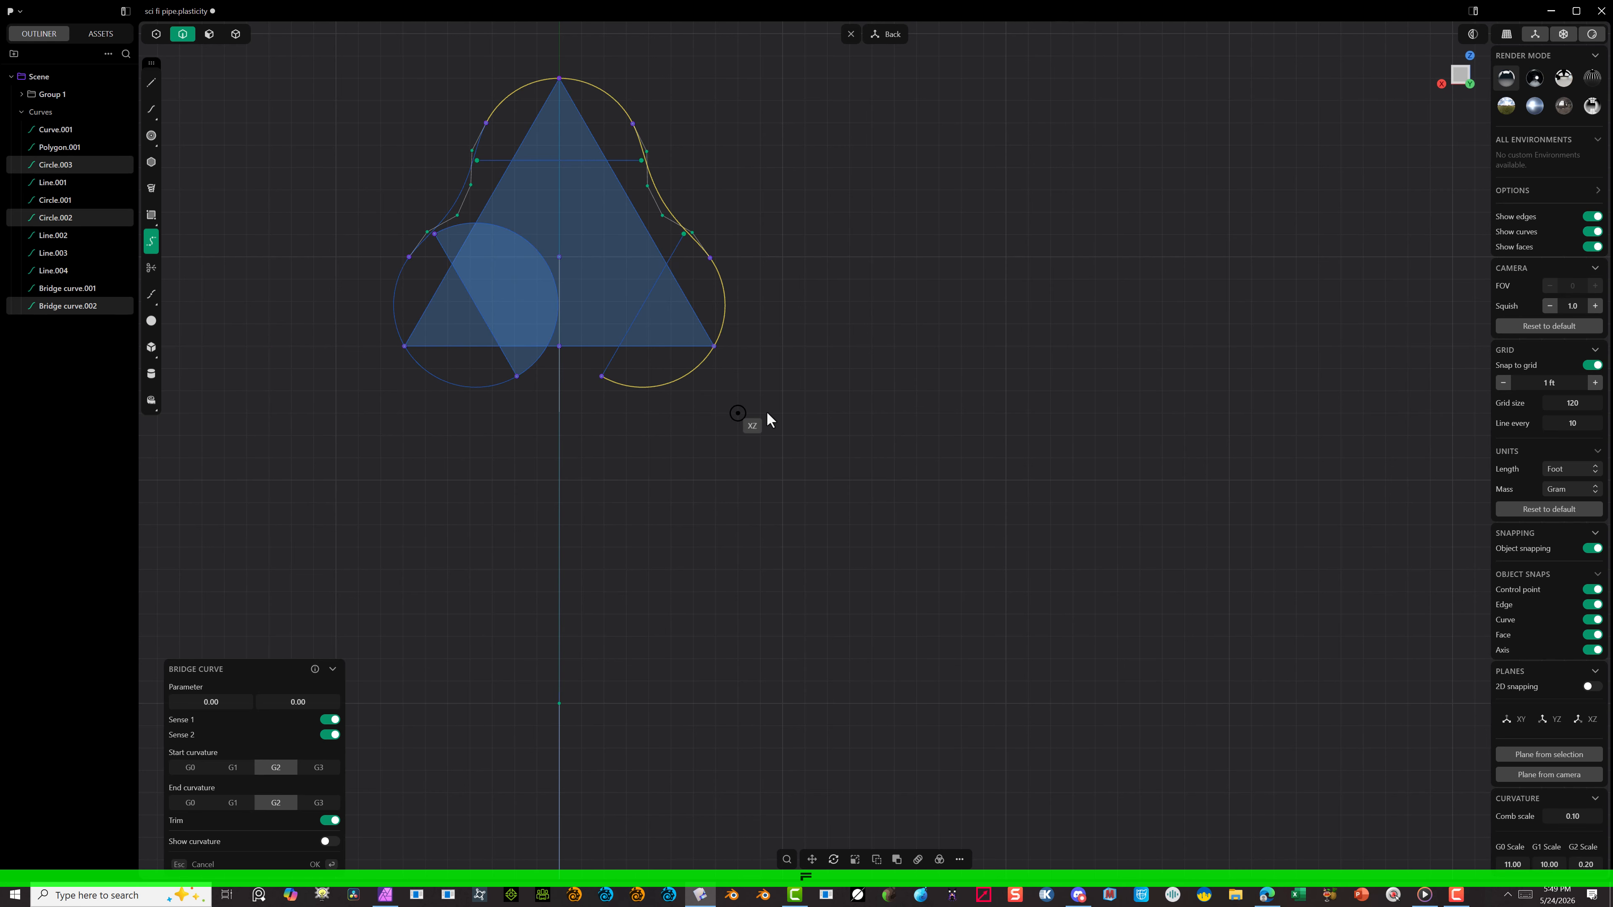
click(654, 388)
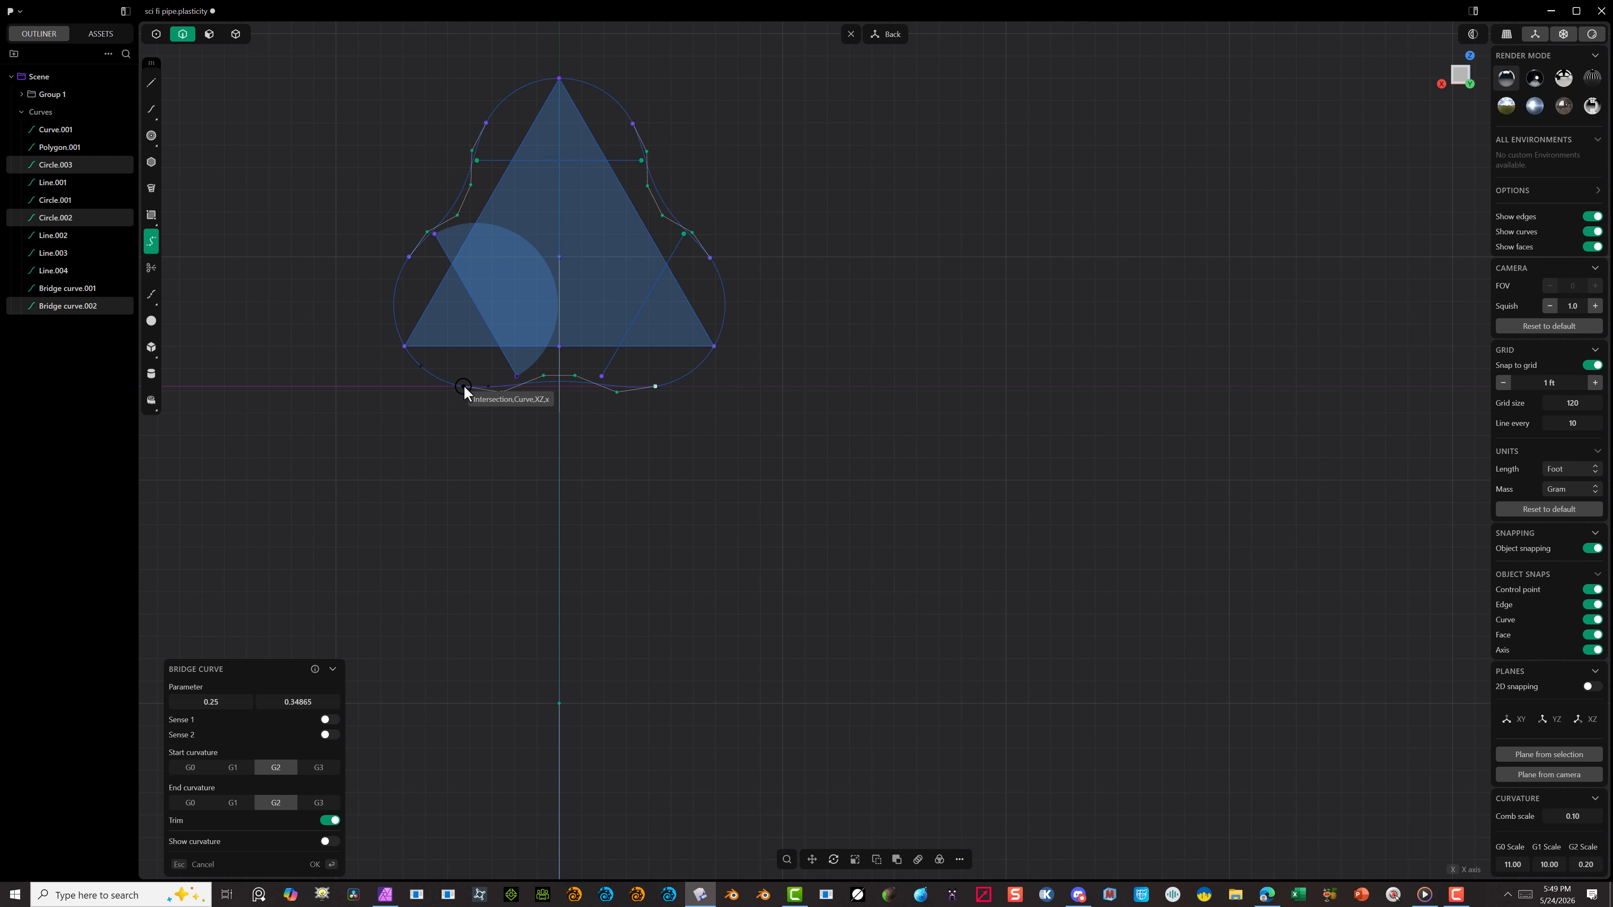
click(464, 386)
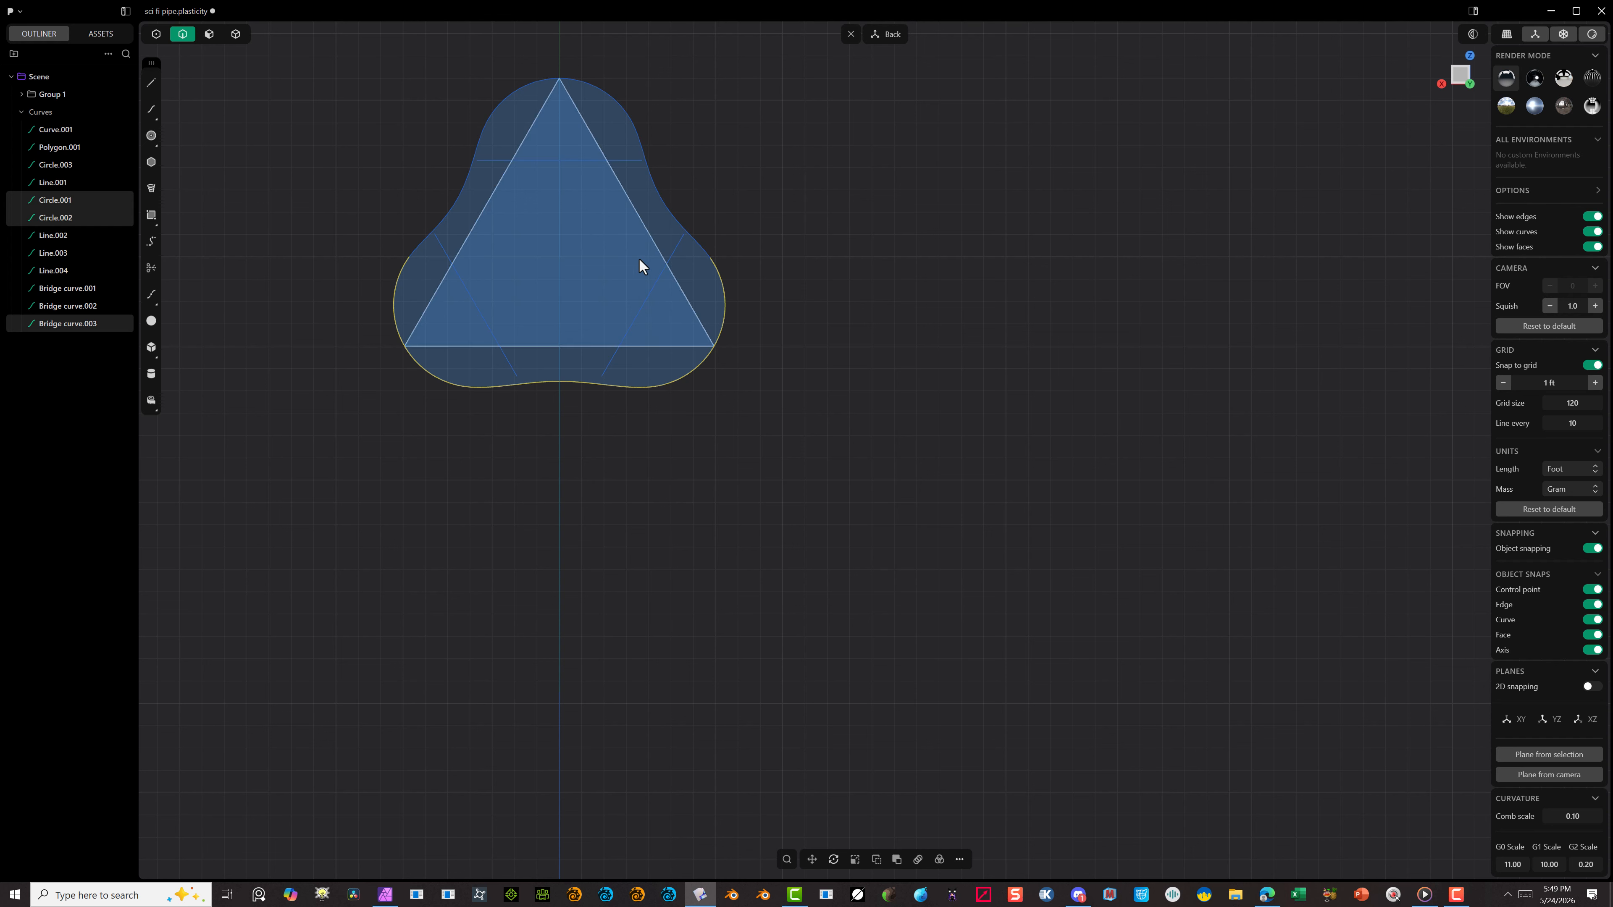
Step: Add the top arc and the two side bridge curves to the selection so the whole outer outline is selected
shift+click(666, 183)
shift+click(637, 117)
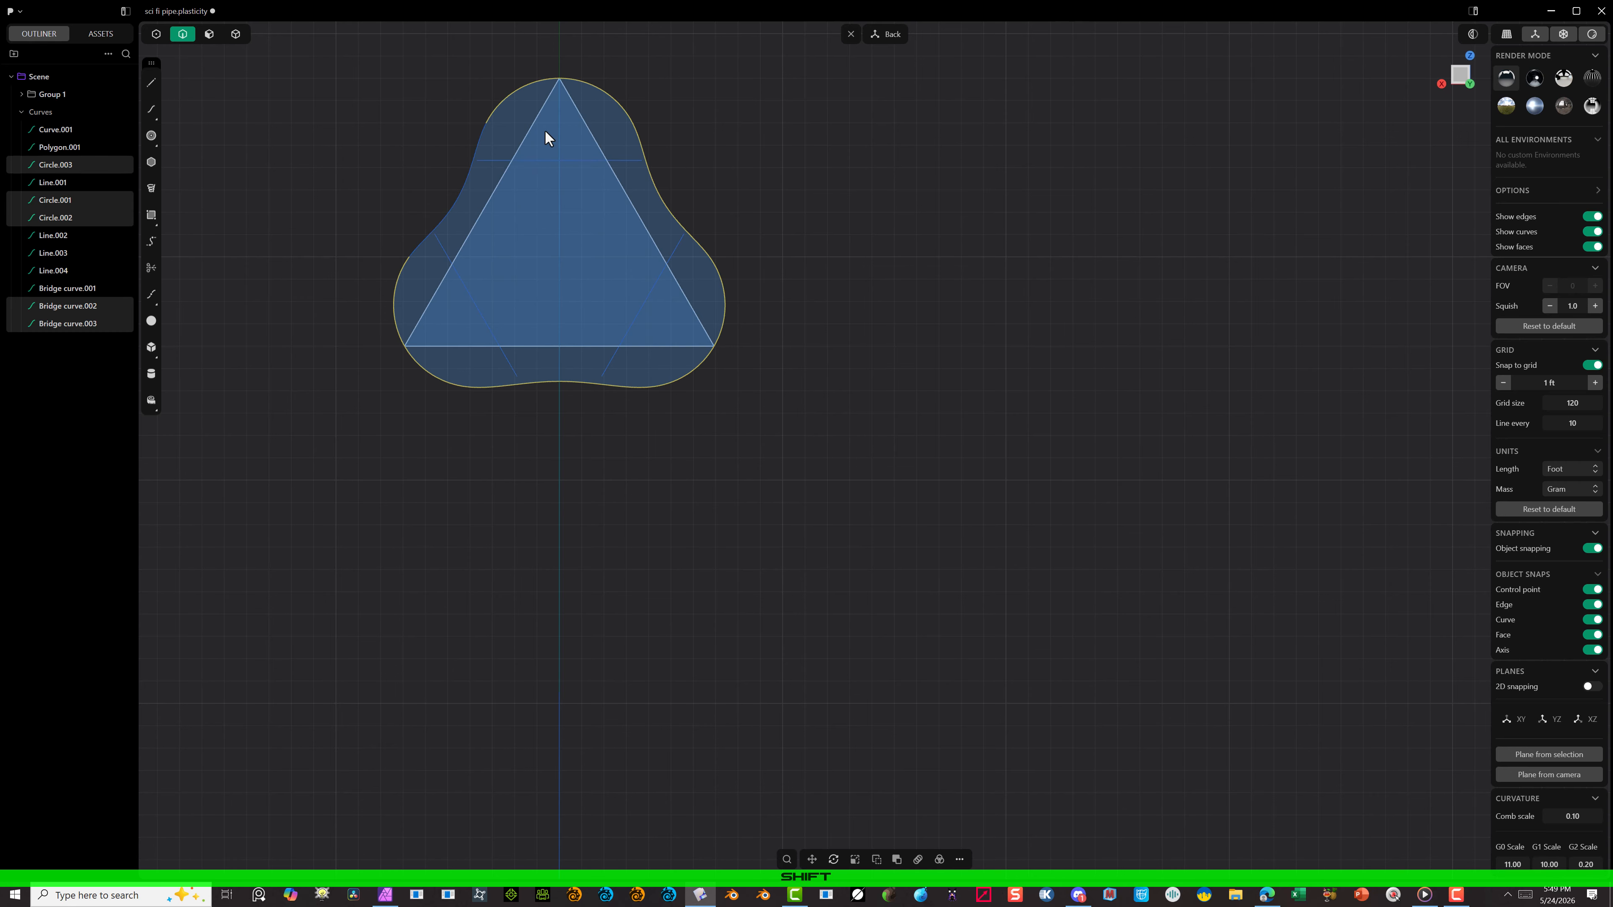
shift+click(461, 187)
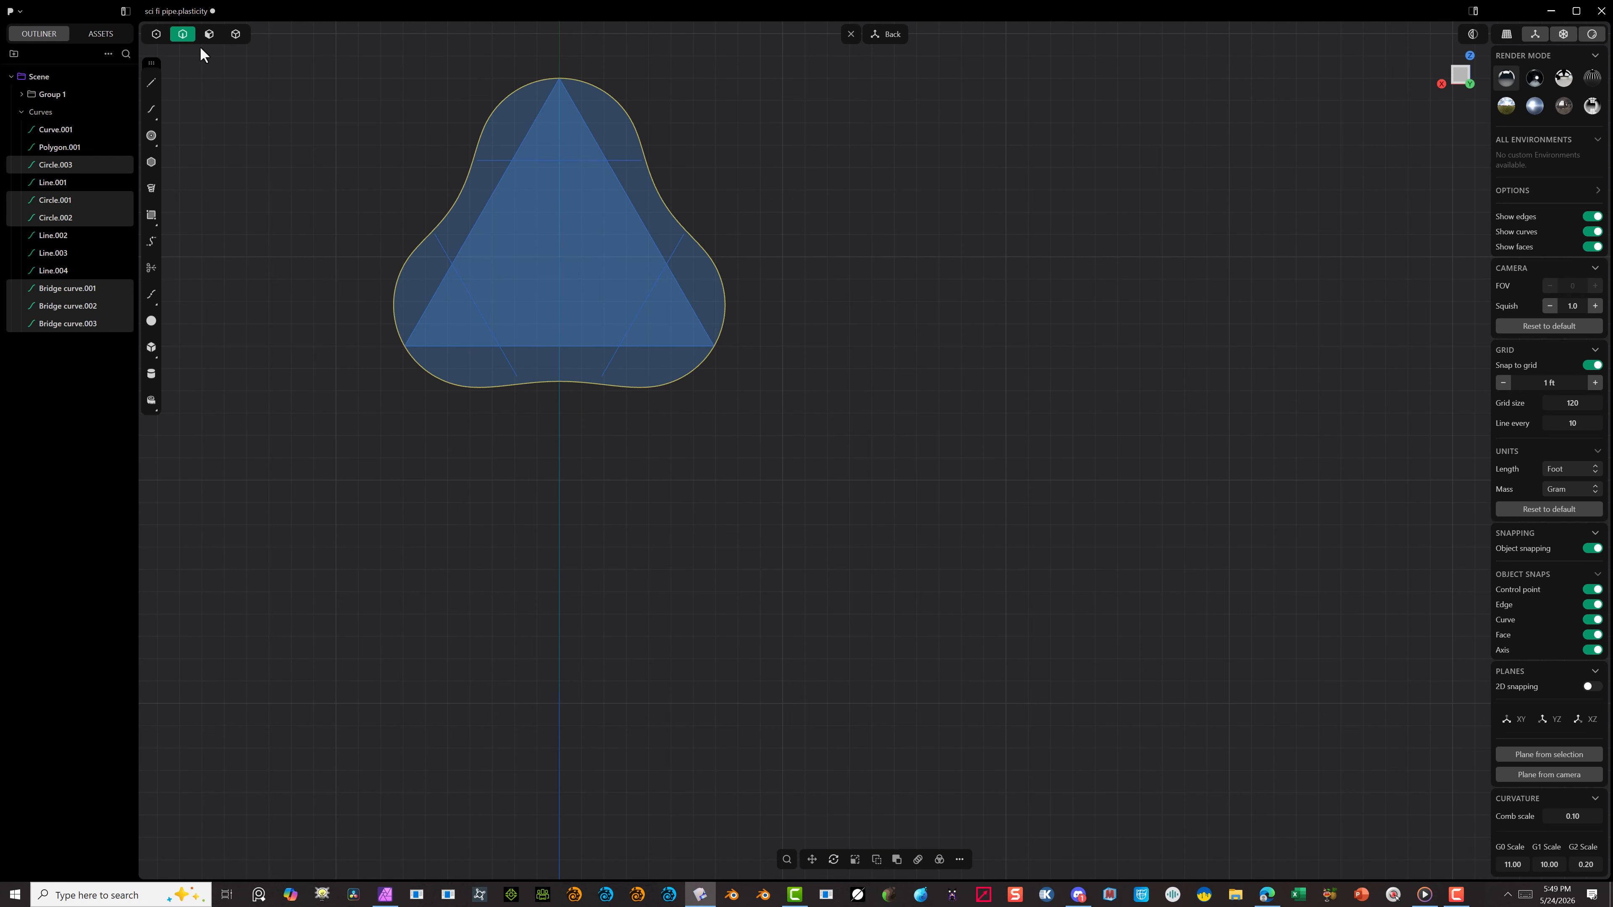
Step: Trim away the triangle and the remaining straight construction lines inside the three-lobed outline
click(151, 267)
click(493, 157)
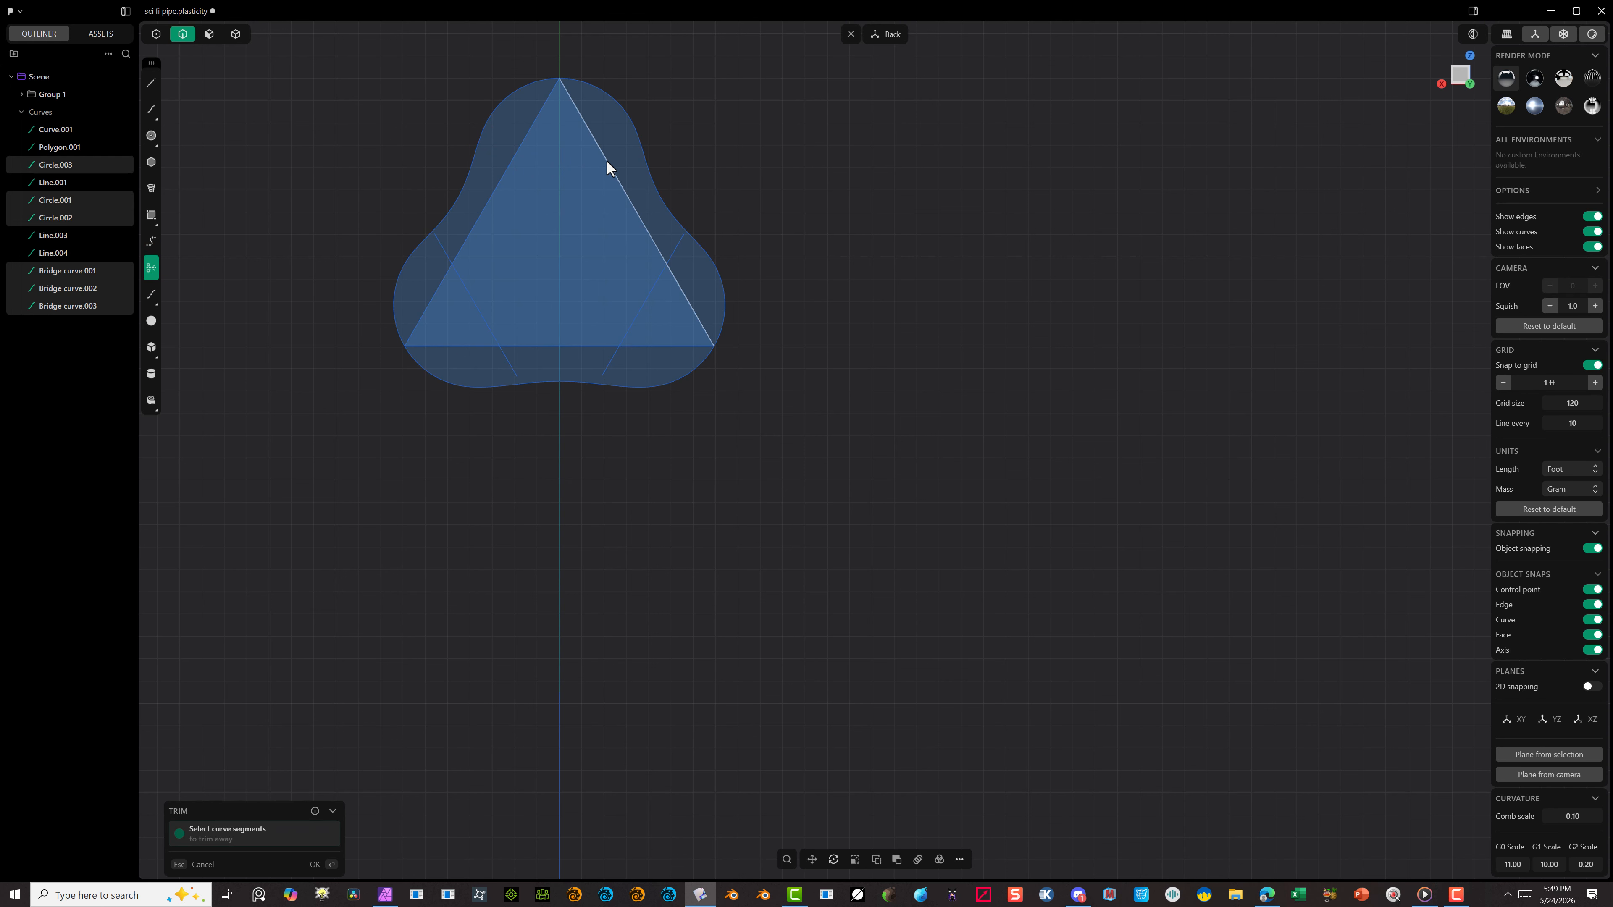
click(607, 160)
click(510, 166)
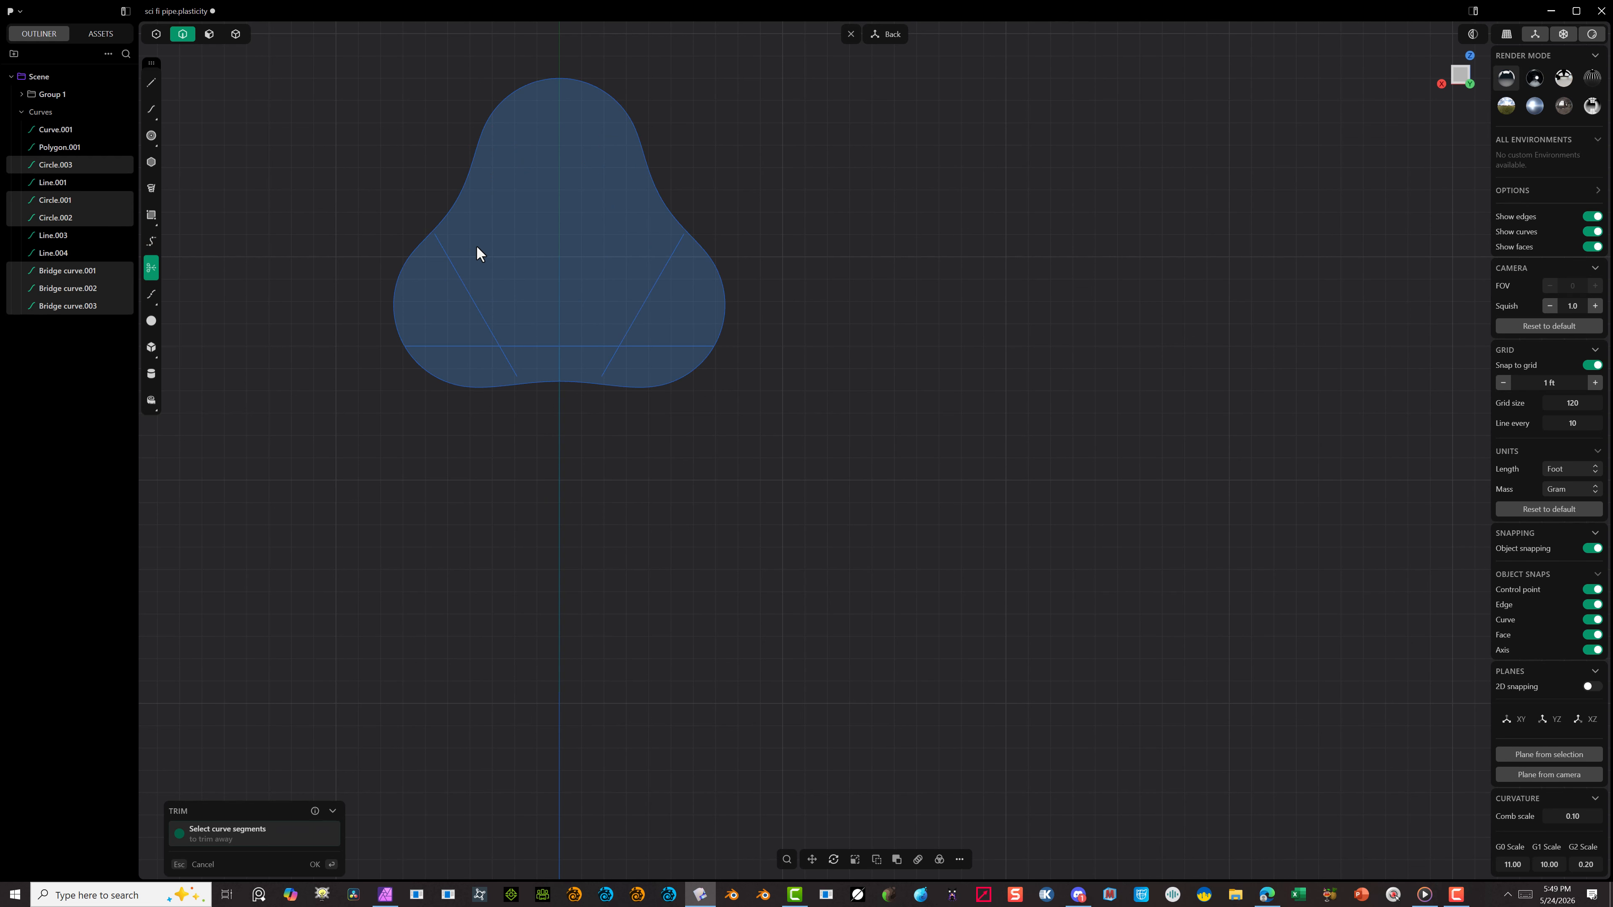
click(452, 273)
click(461, 348)
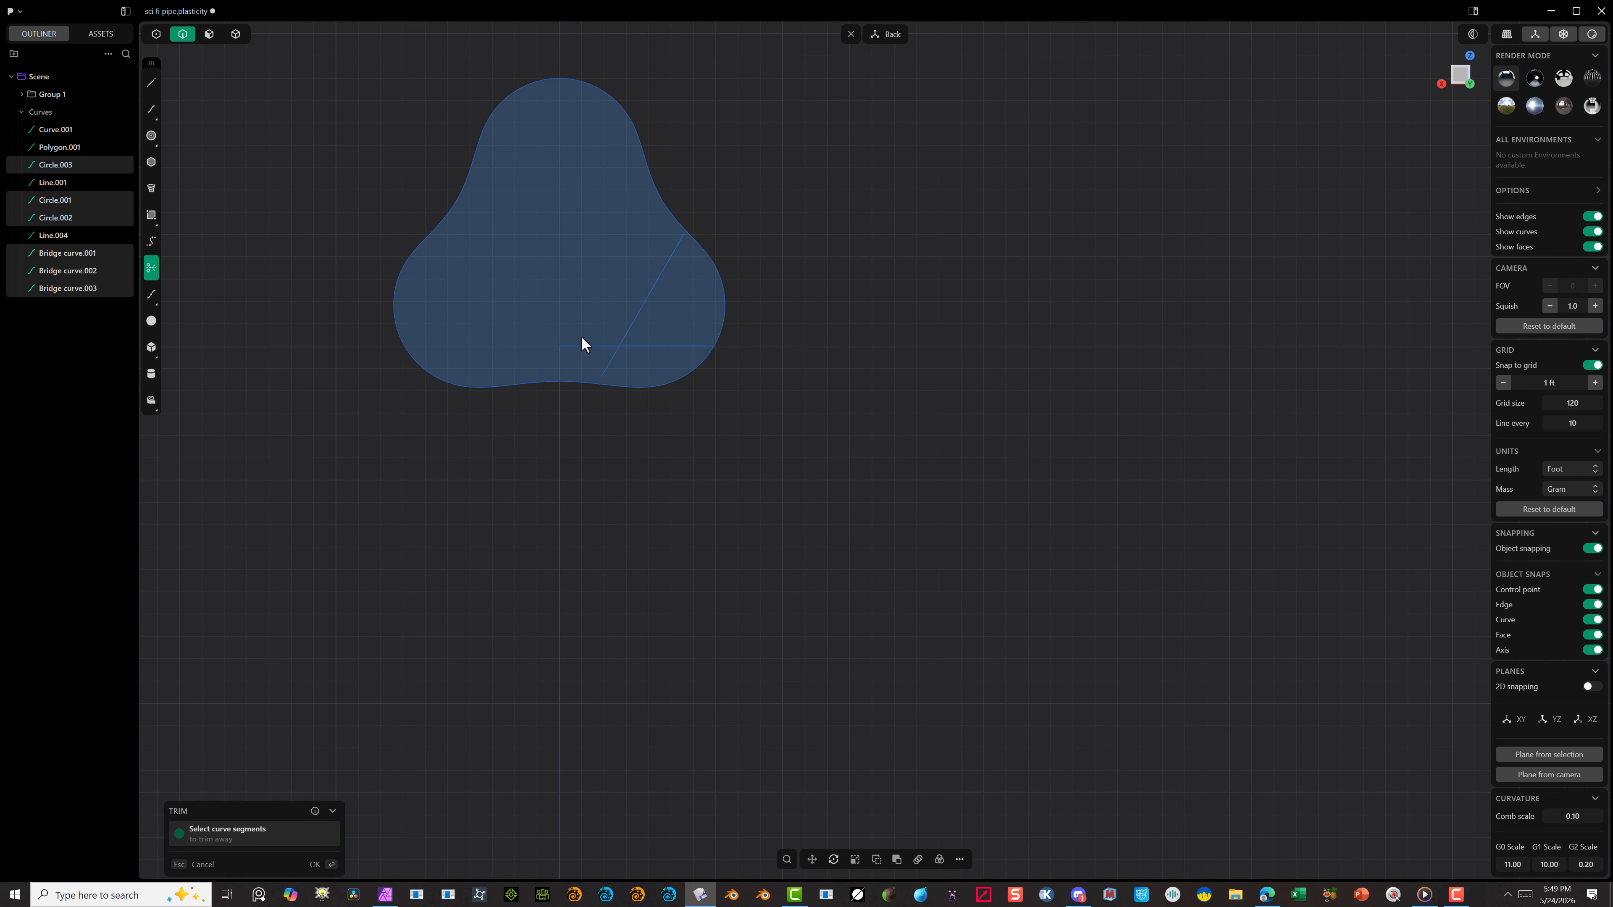
click(585, 345)
click(643, 314)
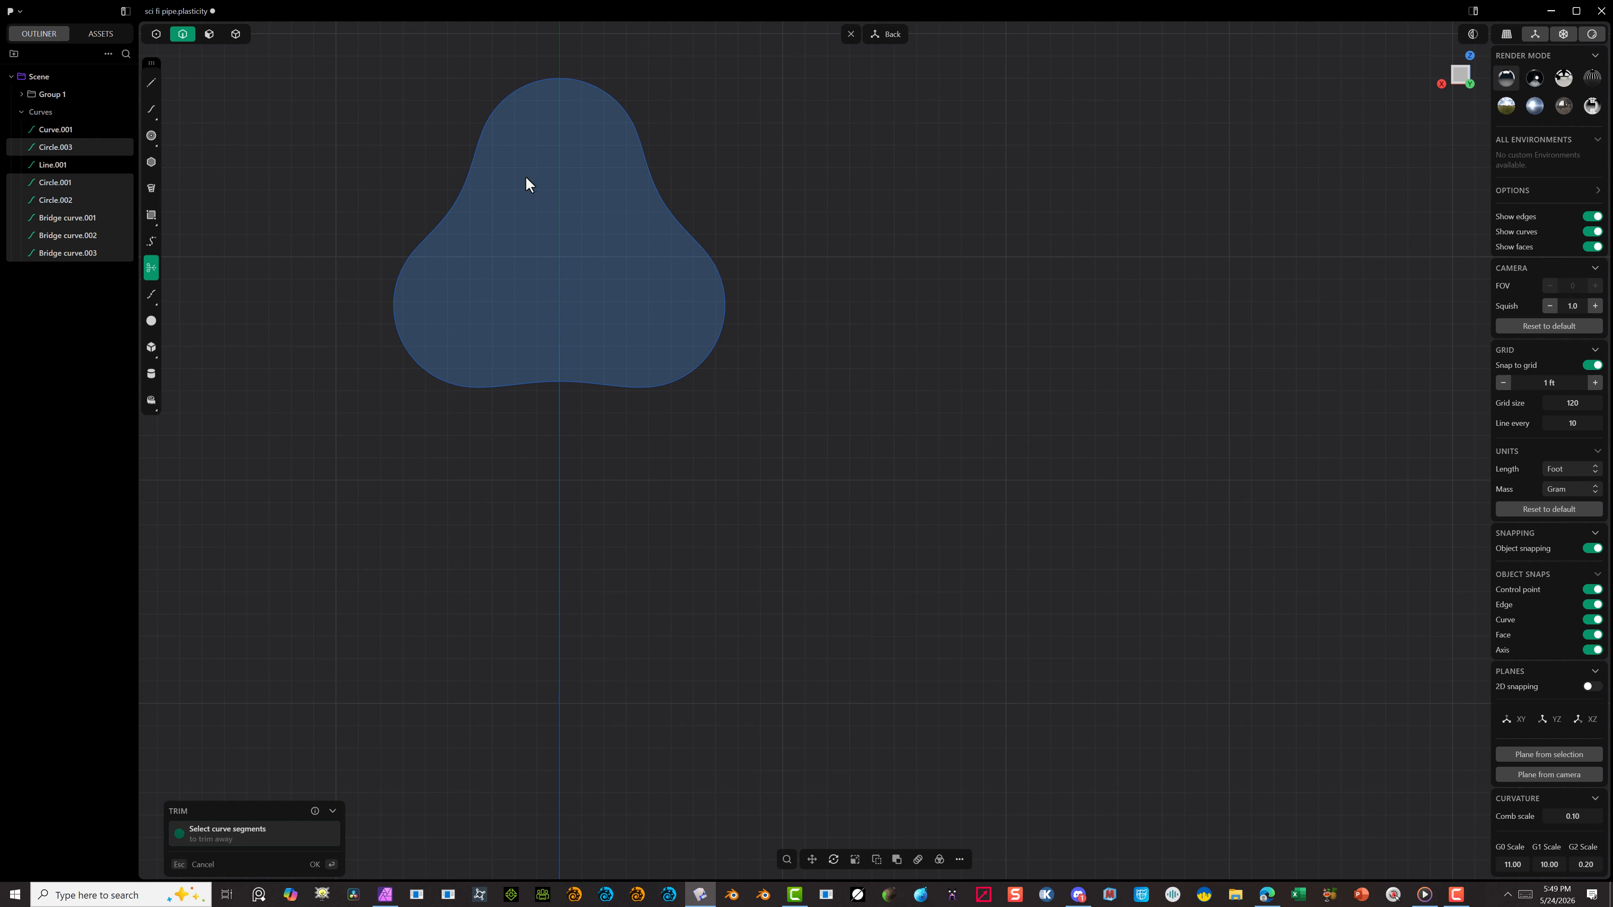
click(213, 37)
click(314, 864)
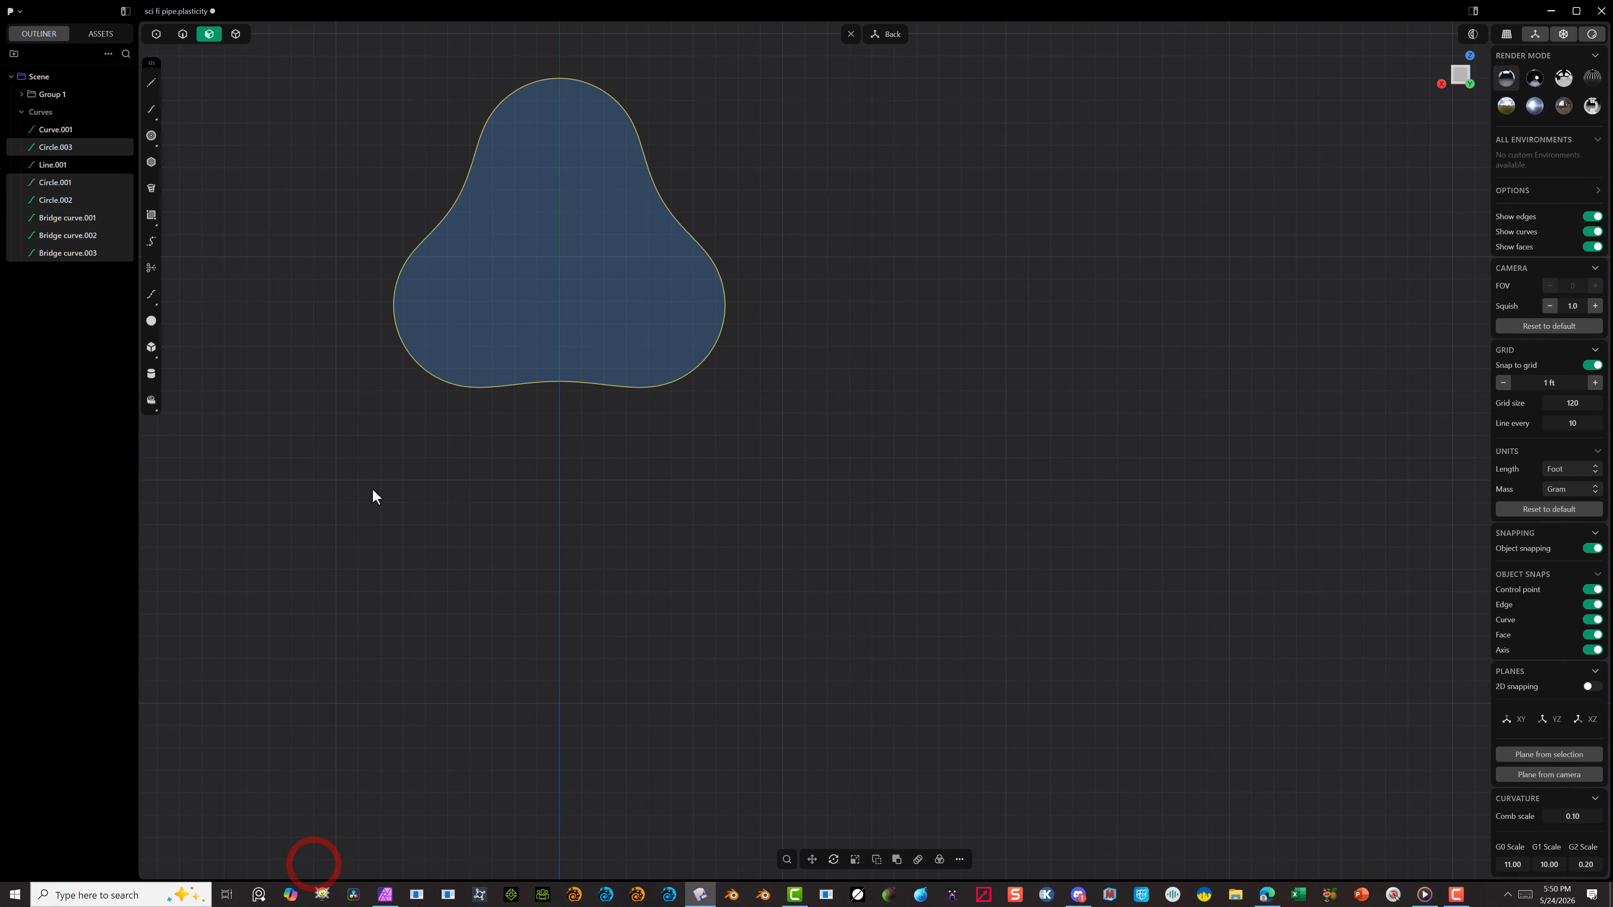
click(463, 279)
key(e)
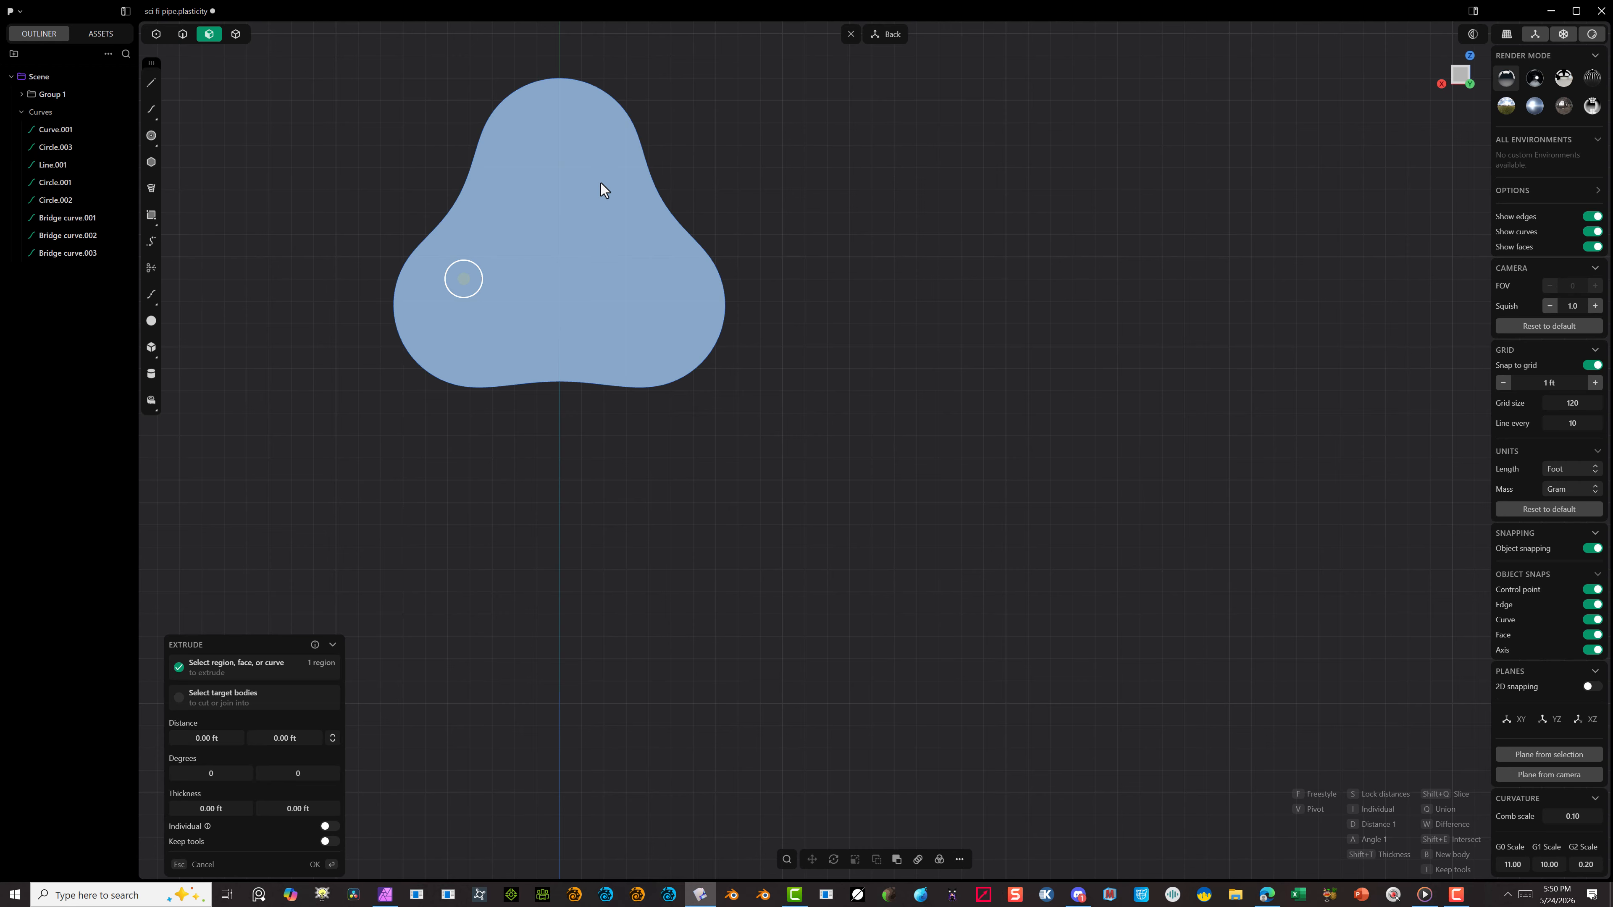
alt+drag(905, 306, 885, 276)
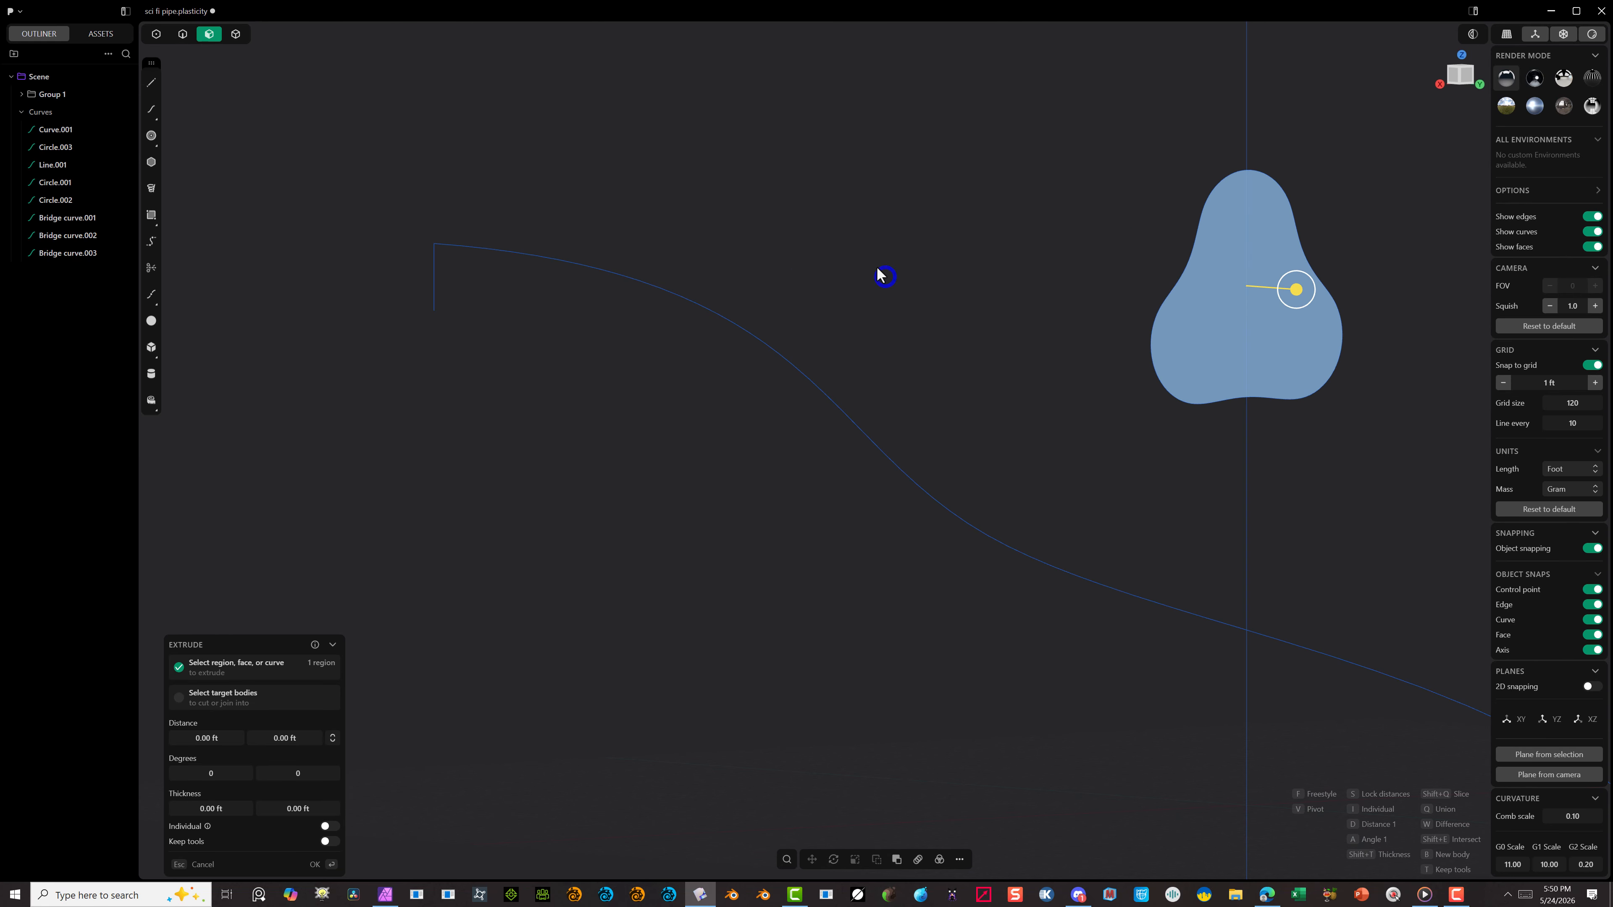
scroll(883, 280, down, 5)
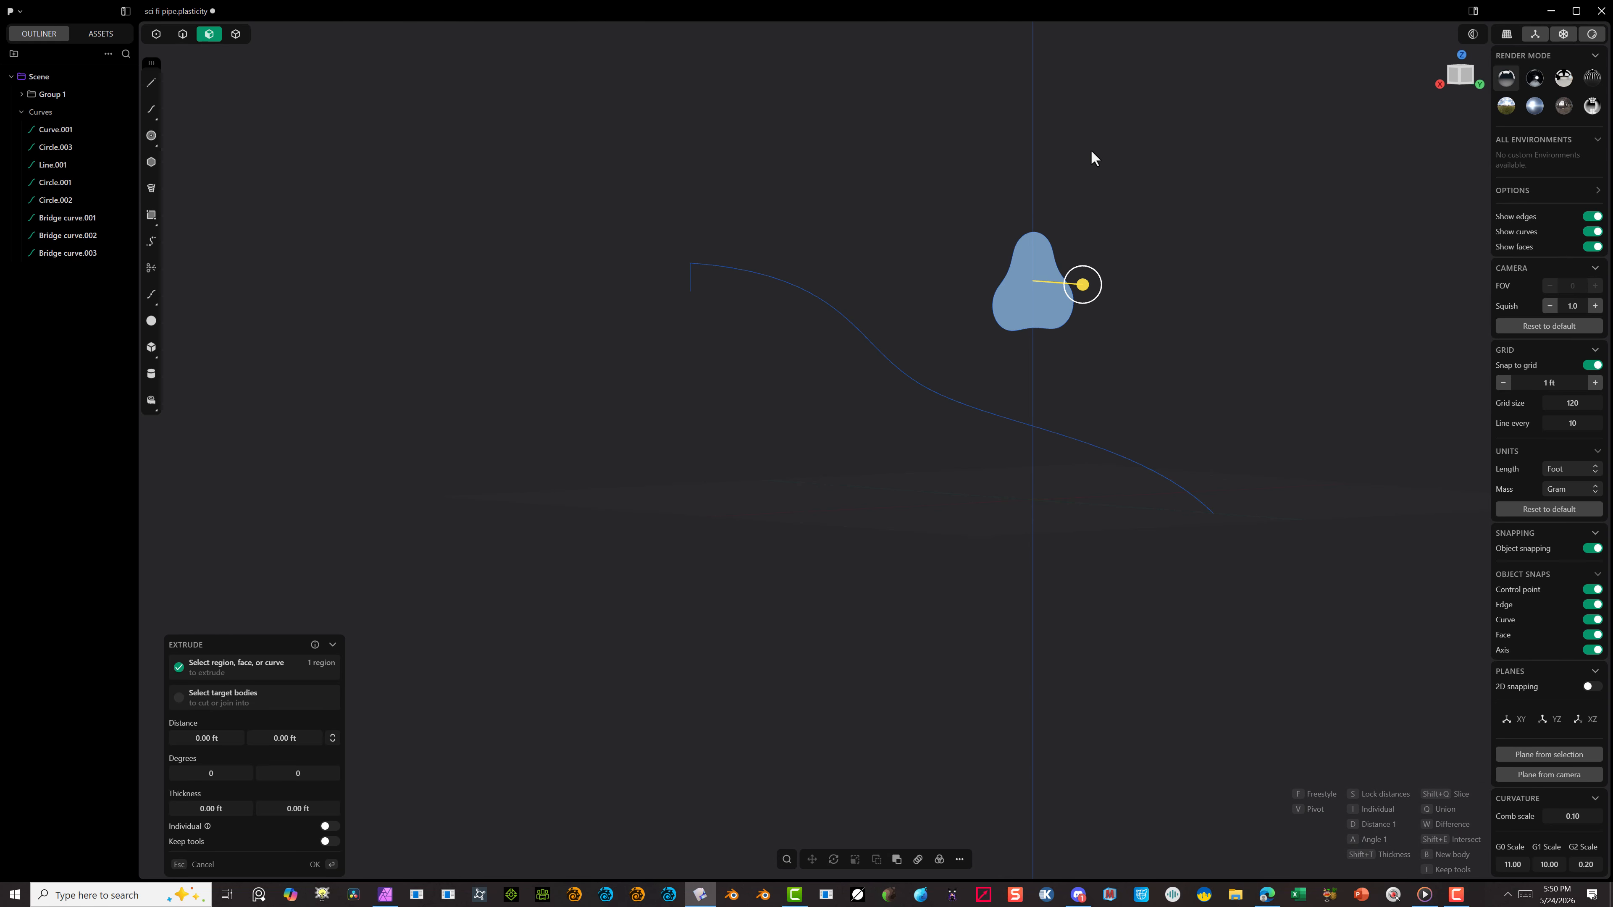
click(1460, 77)
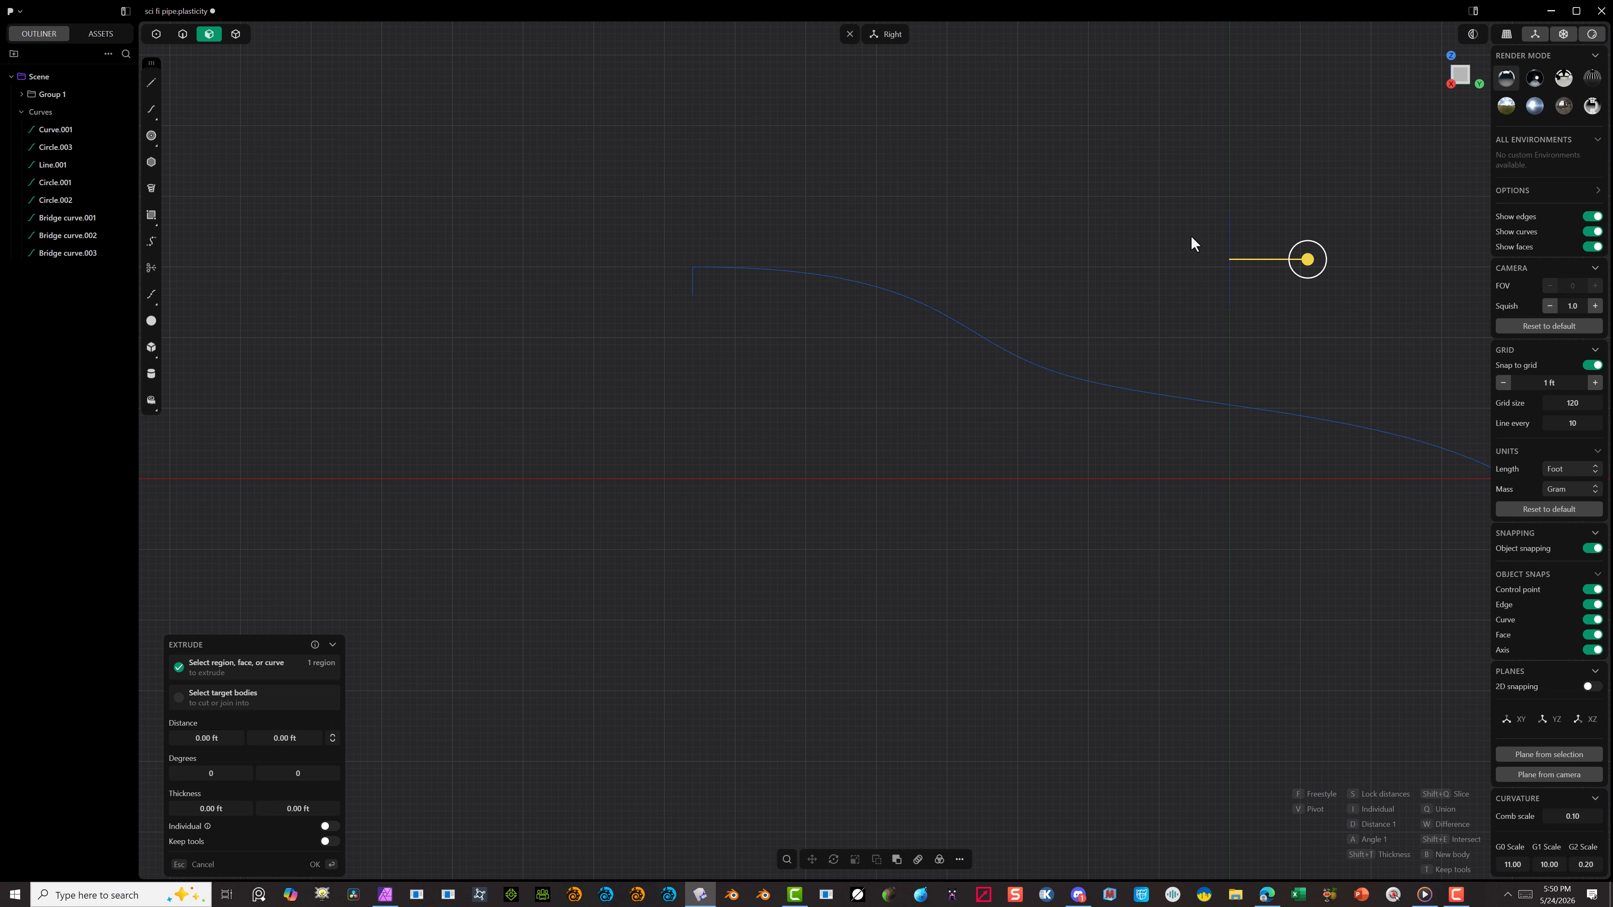
key(Escape)
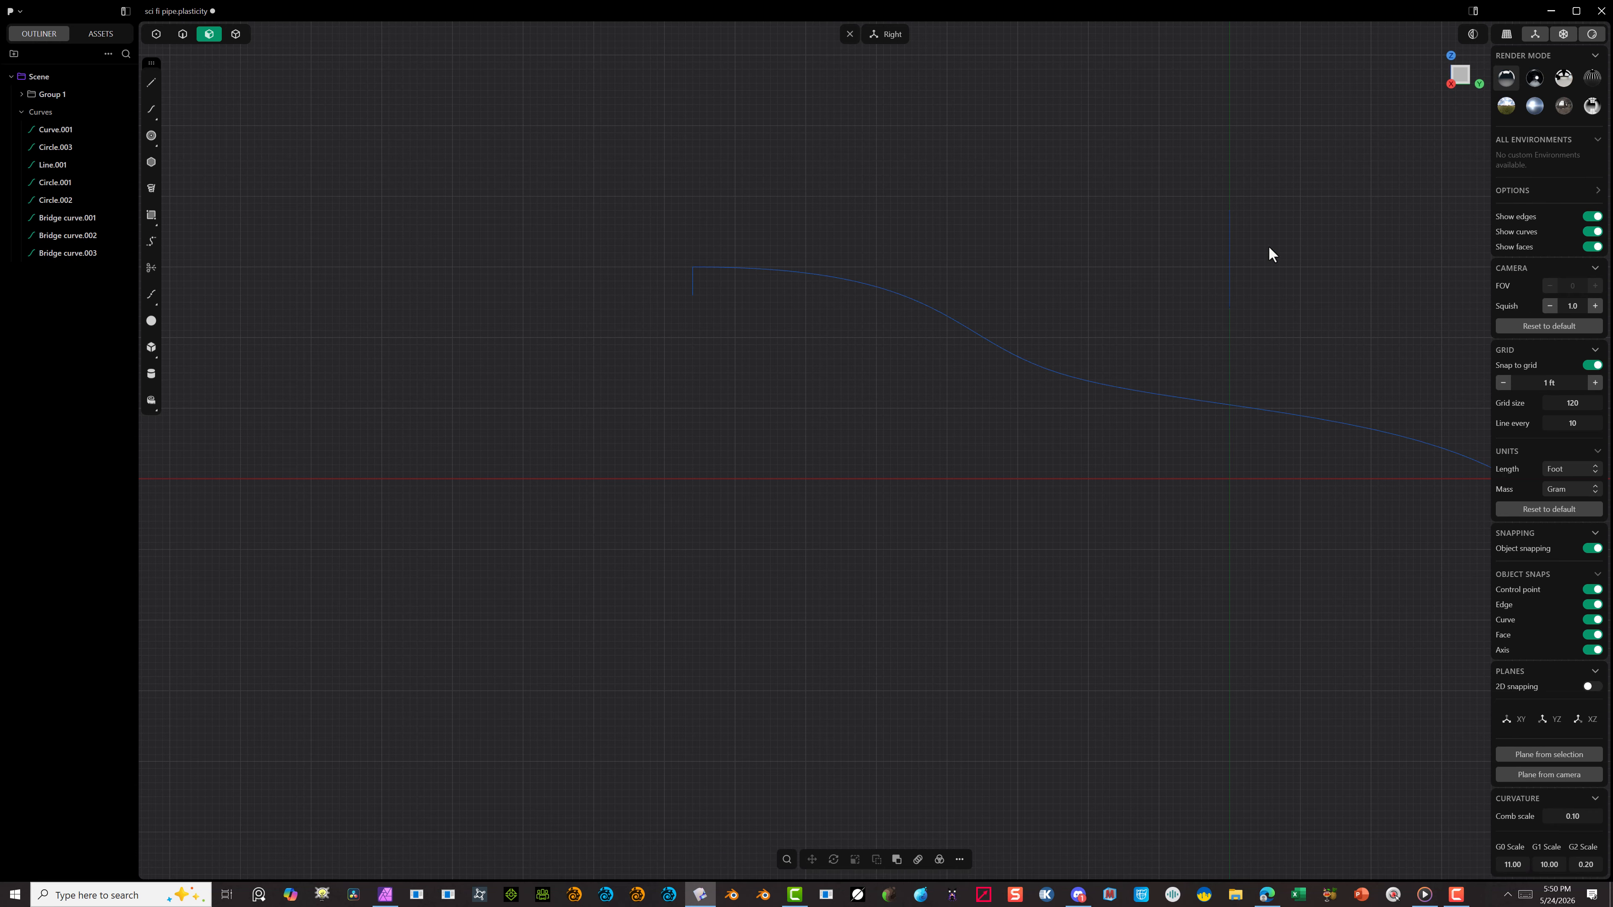
Step: Try to trim the edge-on profile curves in the Right view, and undo the trim
key(t)
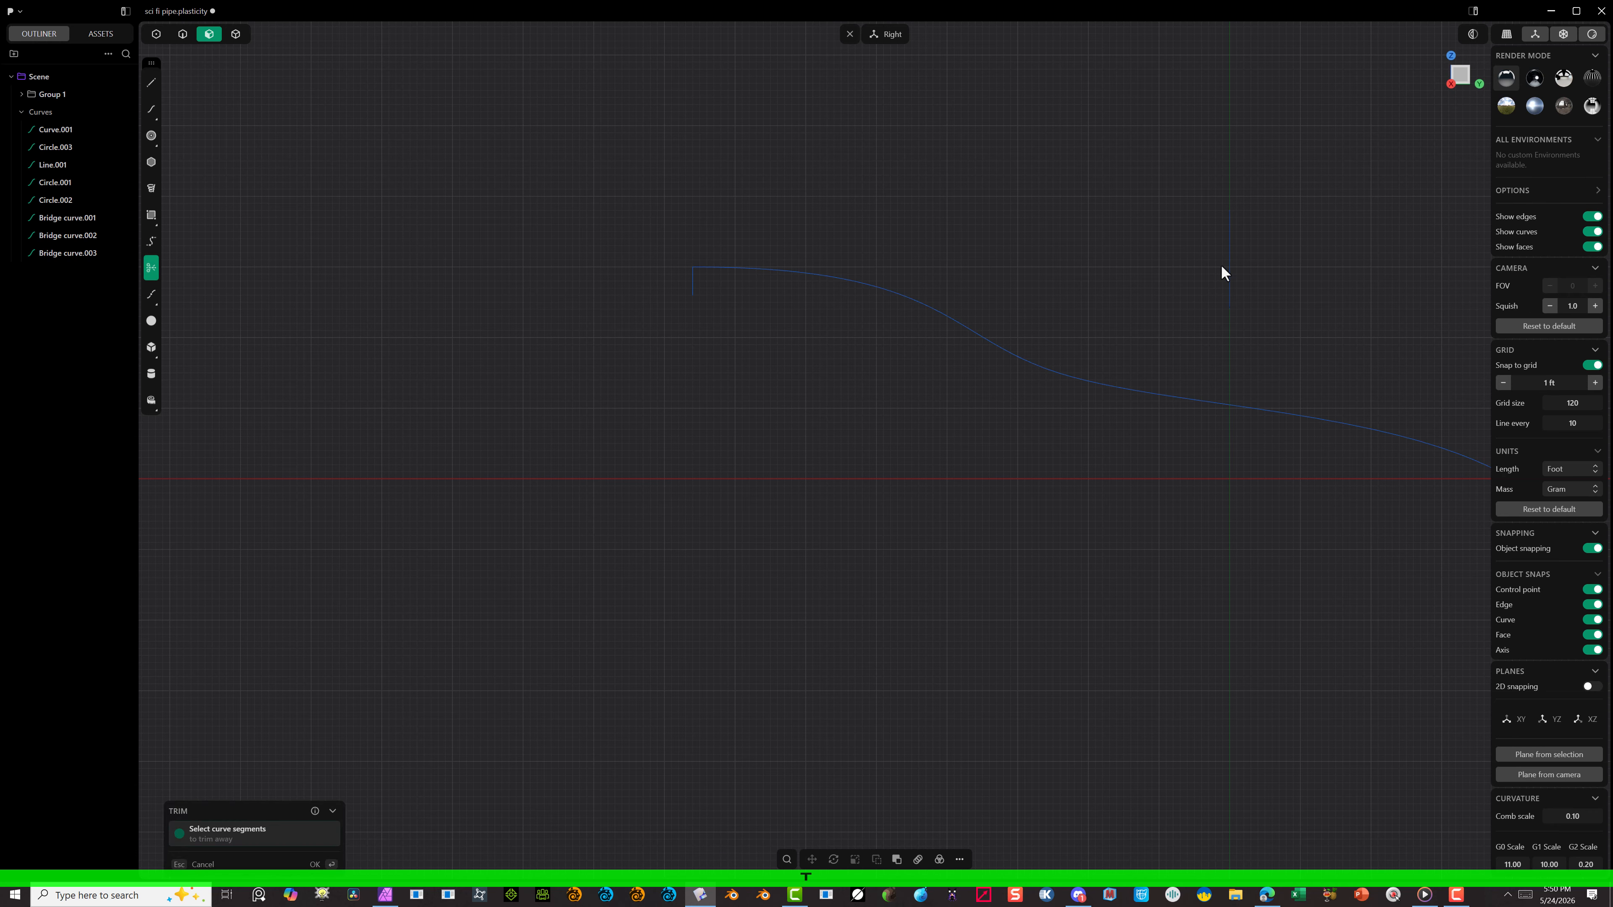
drag(1270, 209, 1160, 350)
drag(1307, 119, 1149, 357)
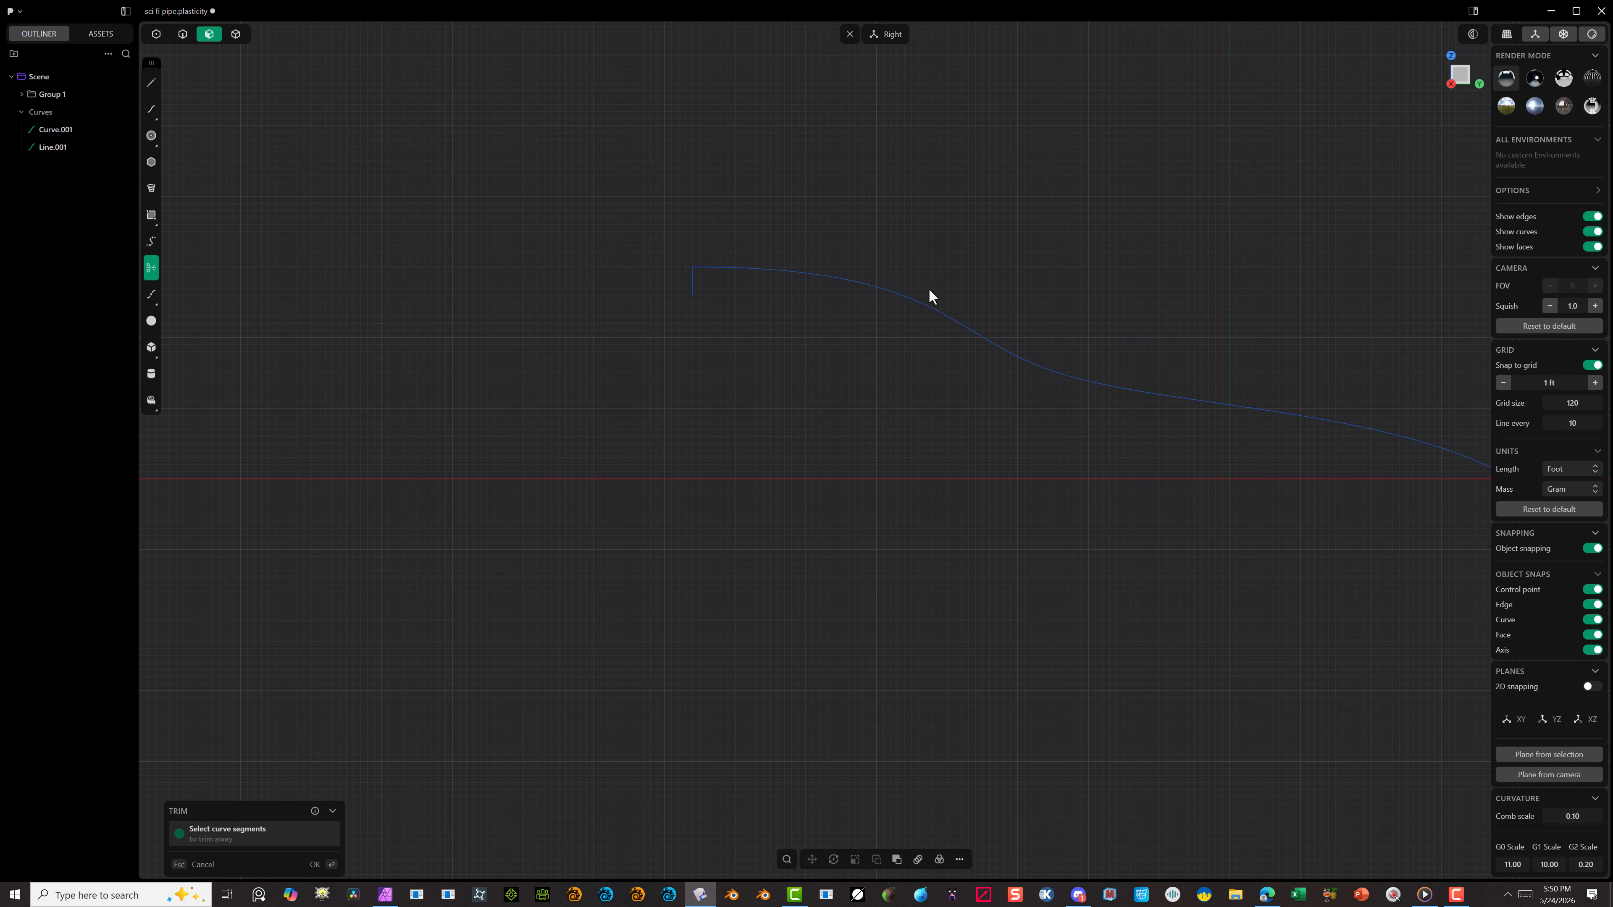
key(ctrl+z)
key(ctrl+z)
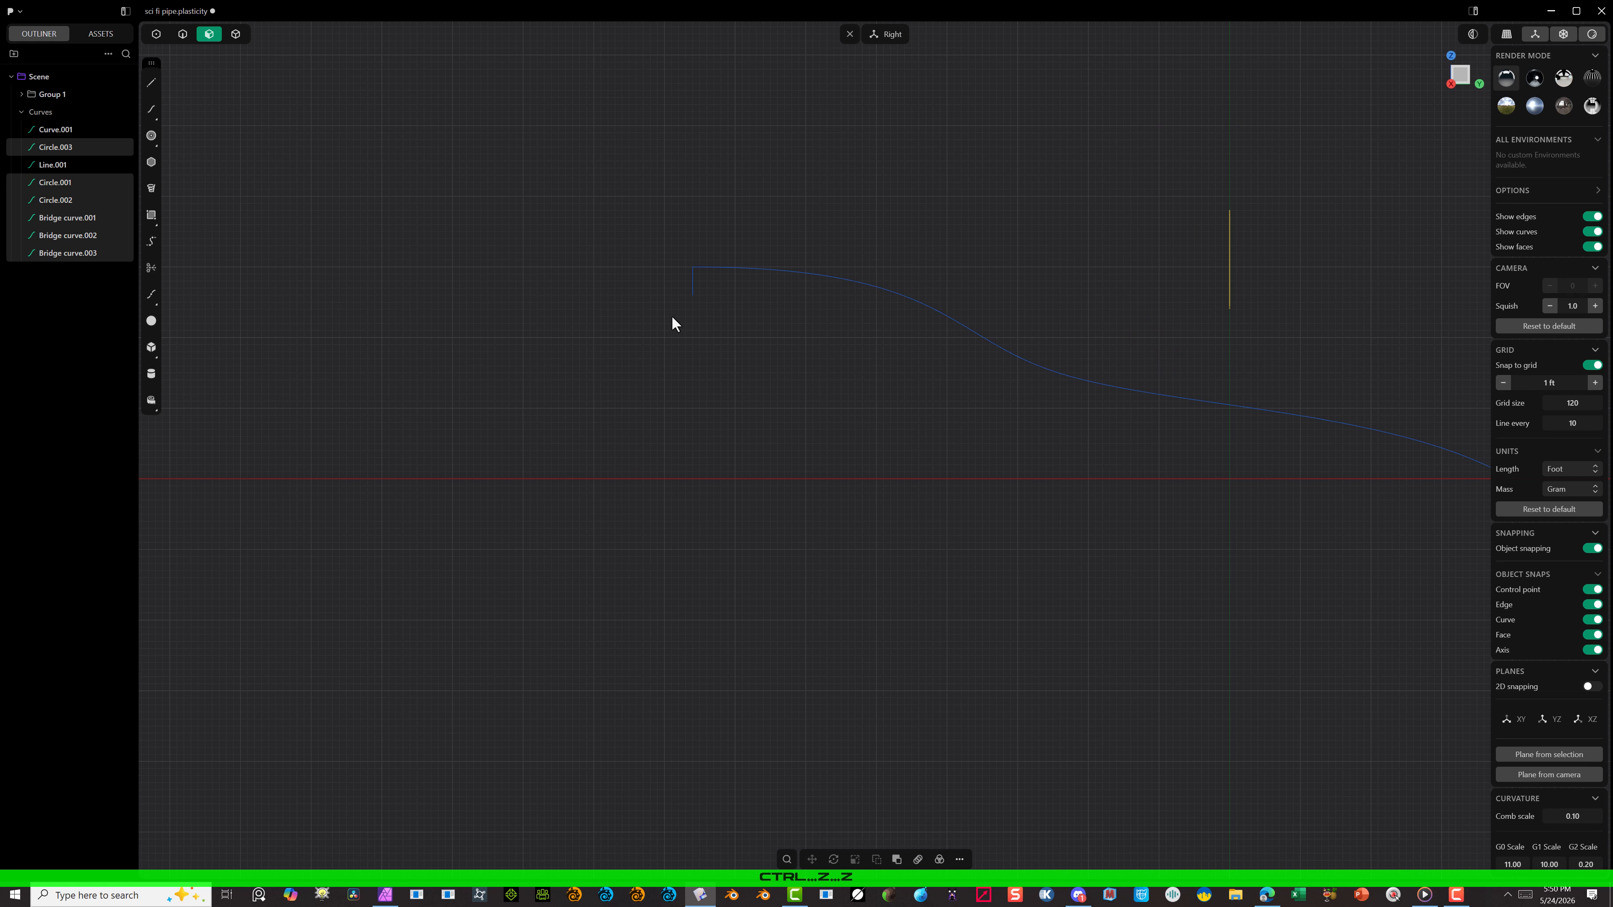
key(alt)
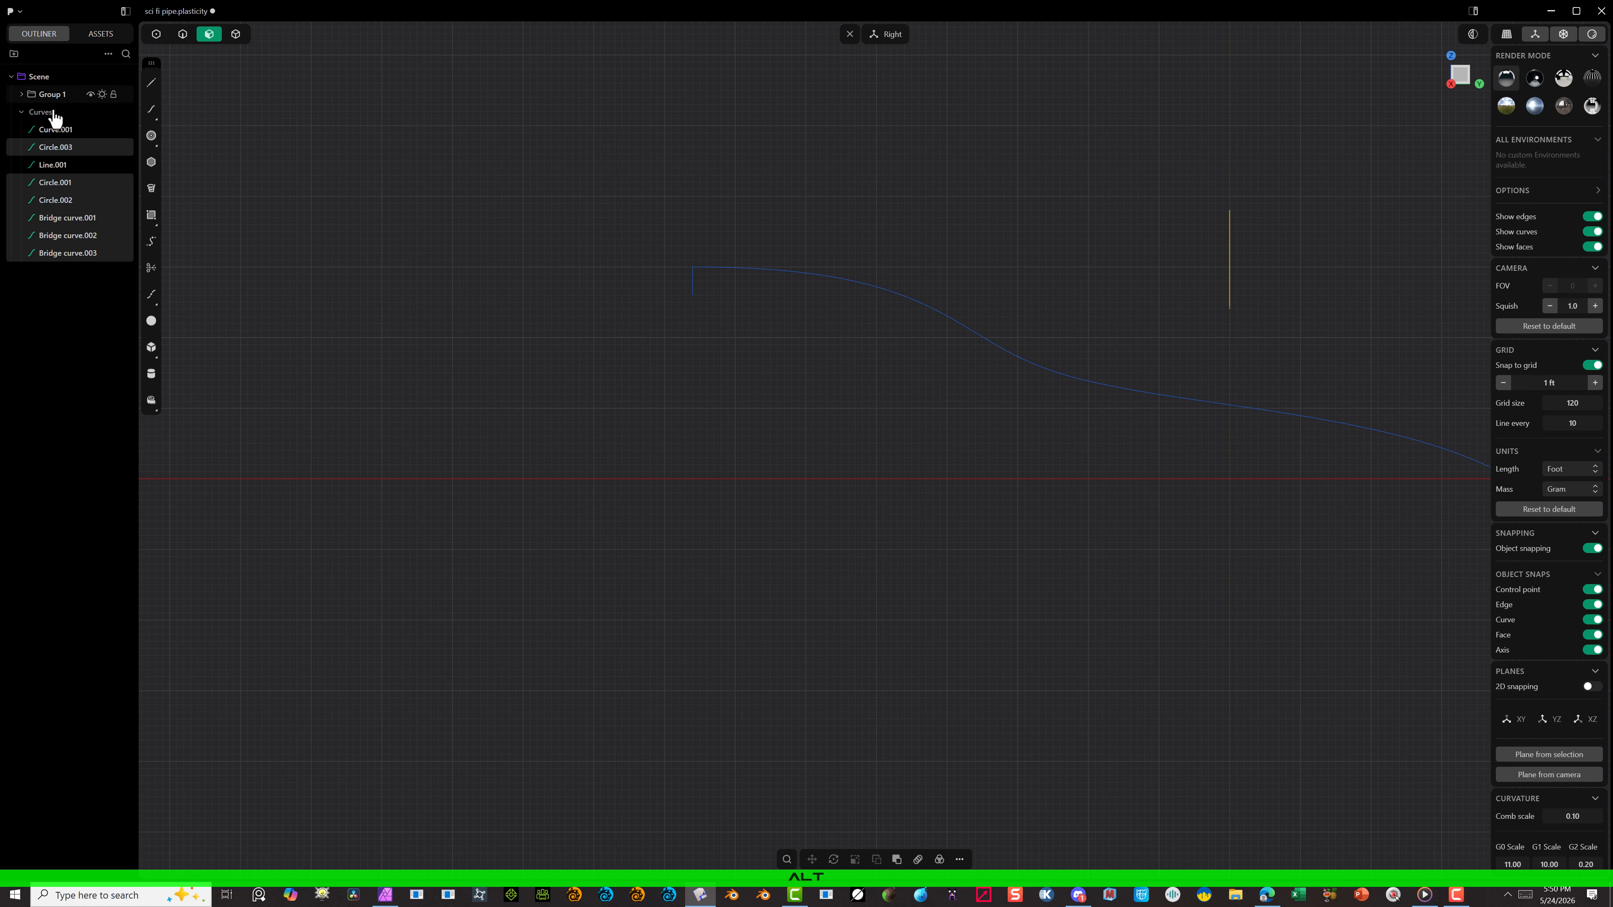
click(149, 81)
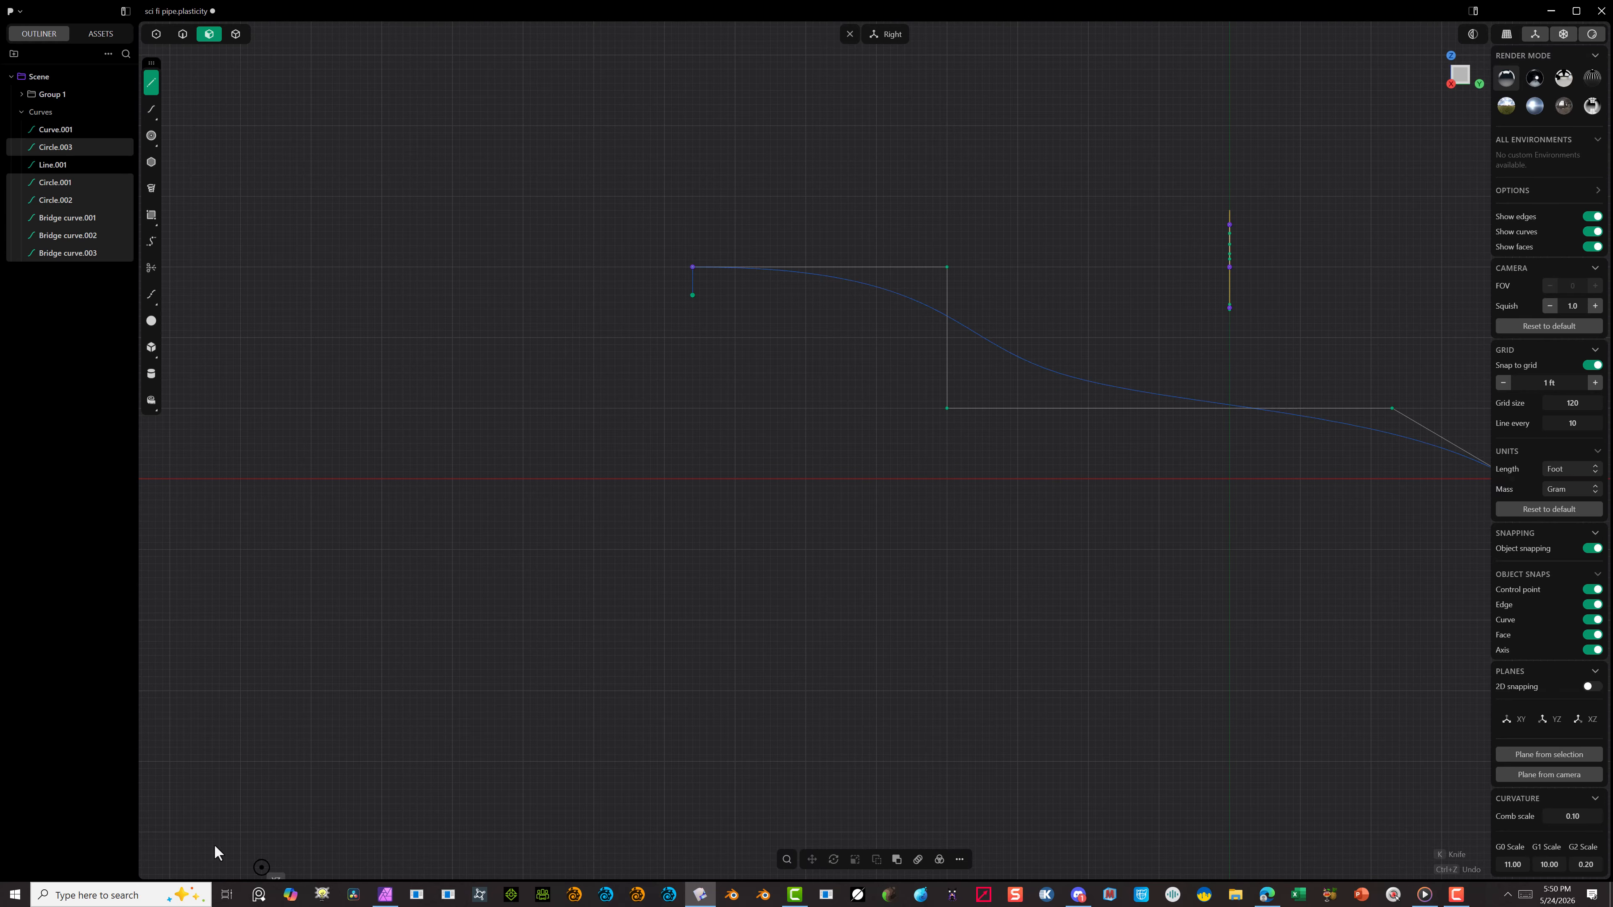
click(183, 38)
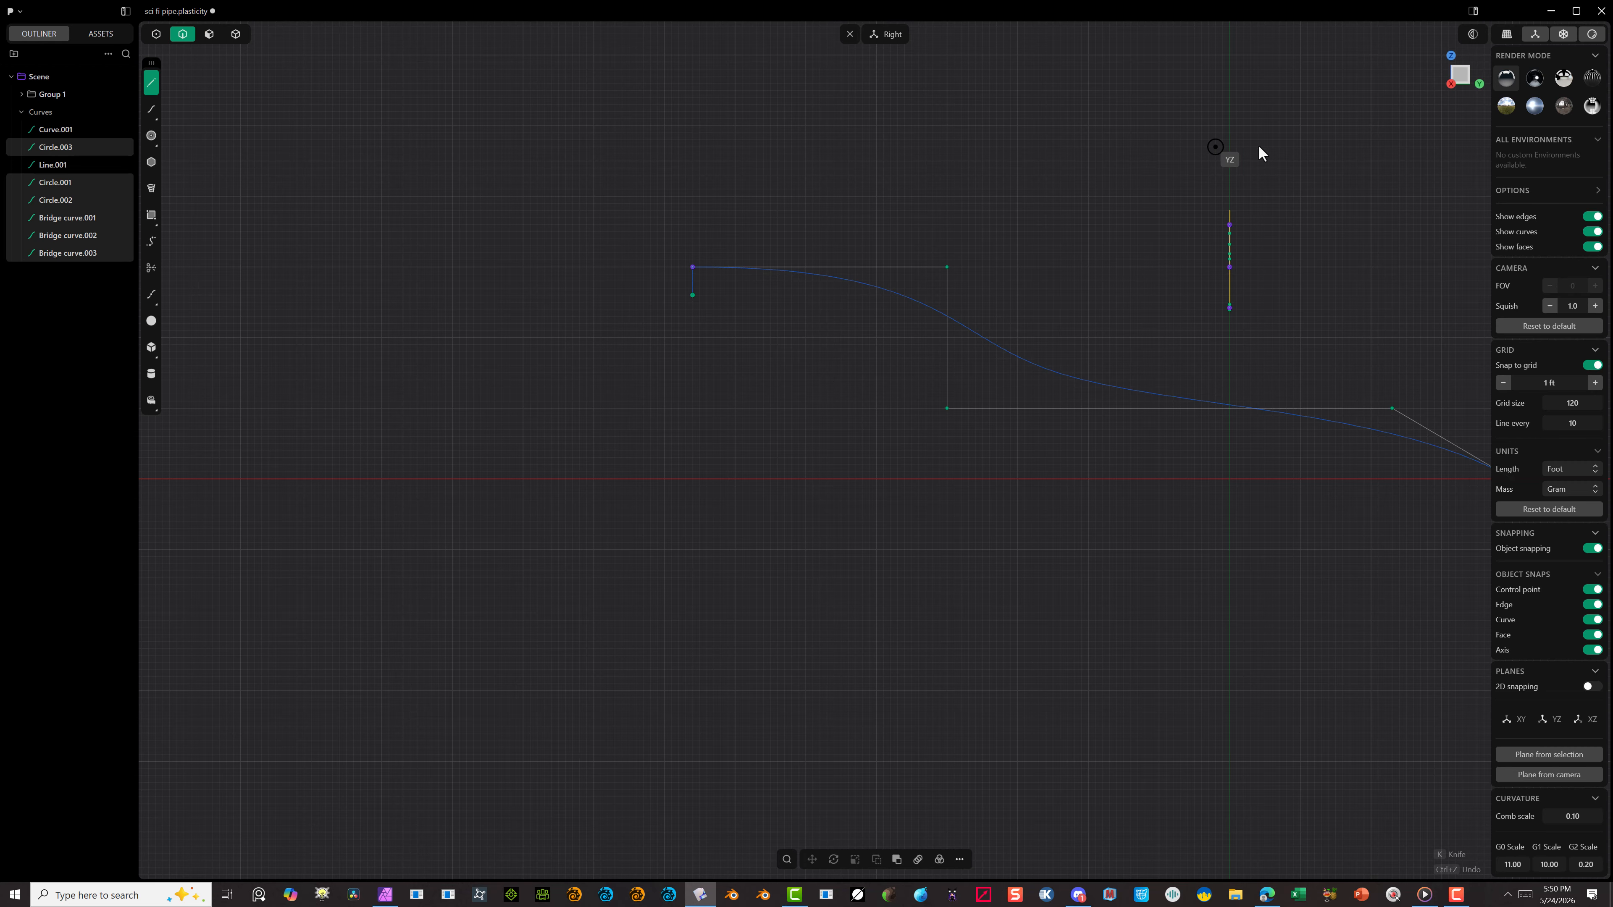
click(1279, 147)
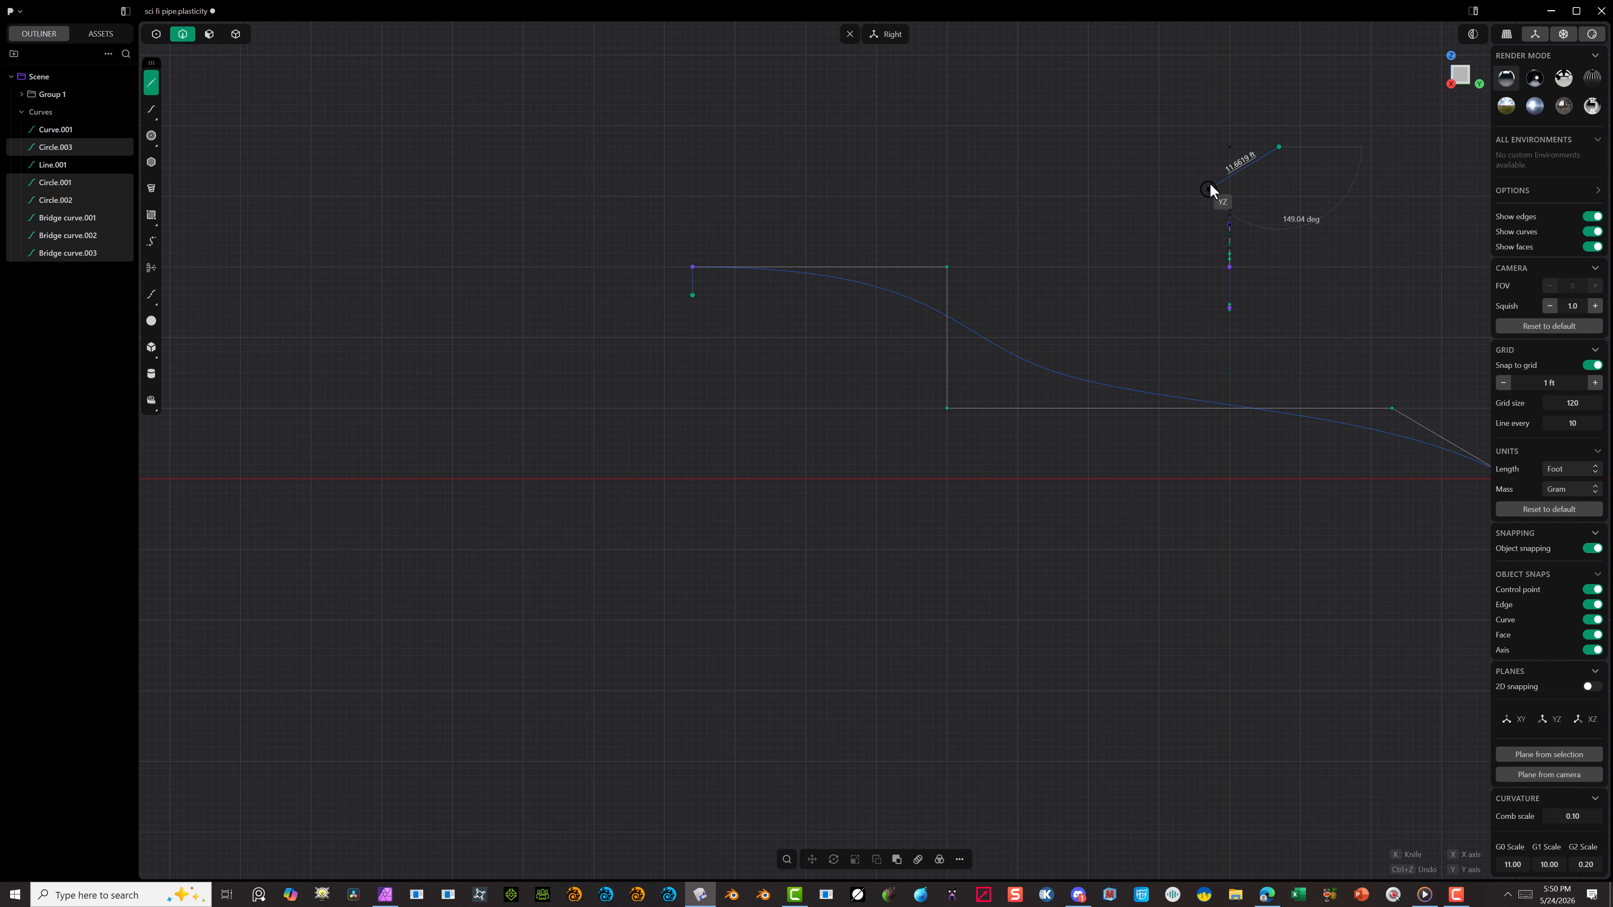
key(Escape)
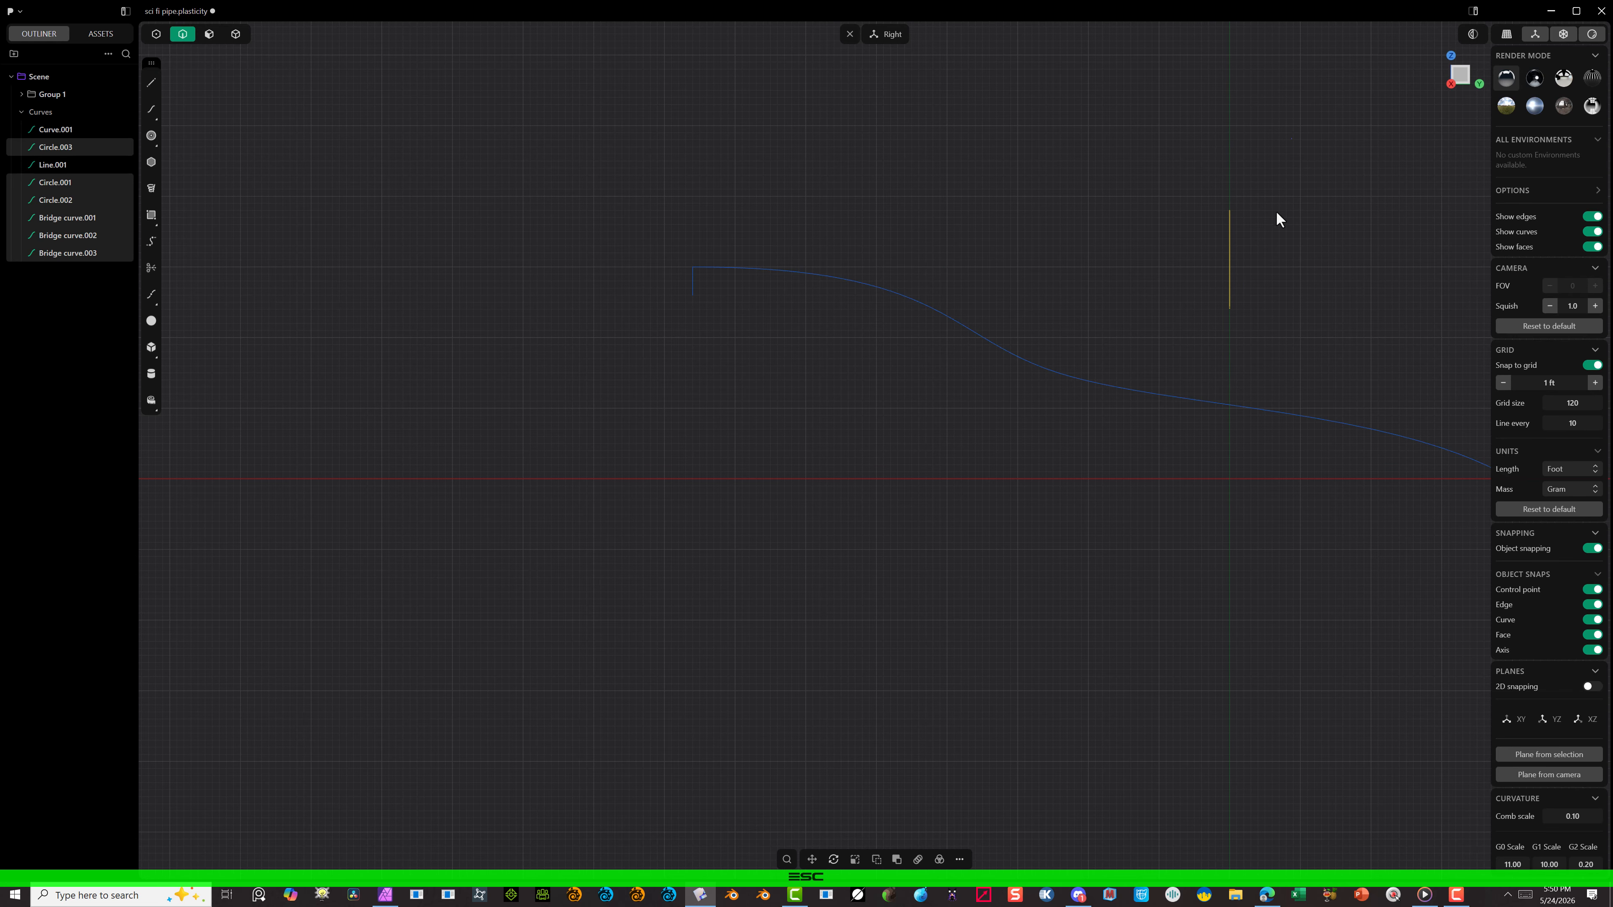
Step: Select all the profile curves and move them freestyle onto the start point of the curved path
drag(1288, 141, 1105, 349)
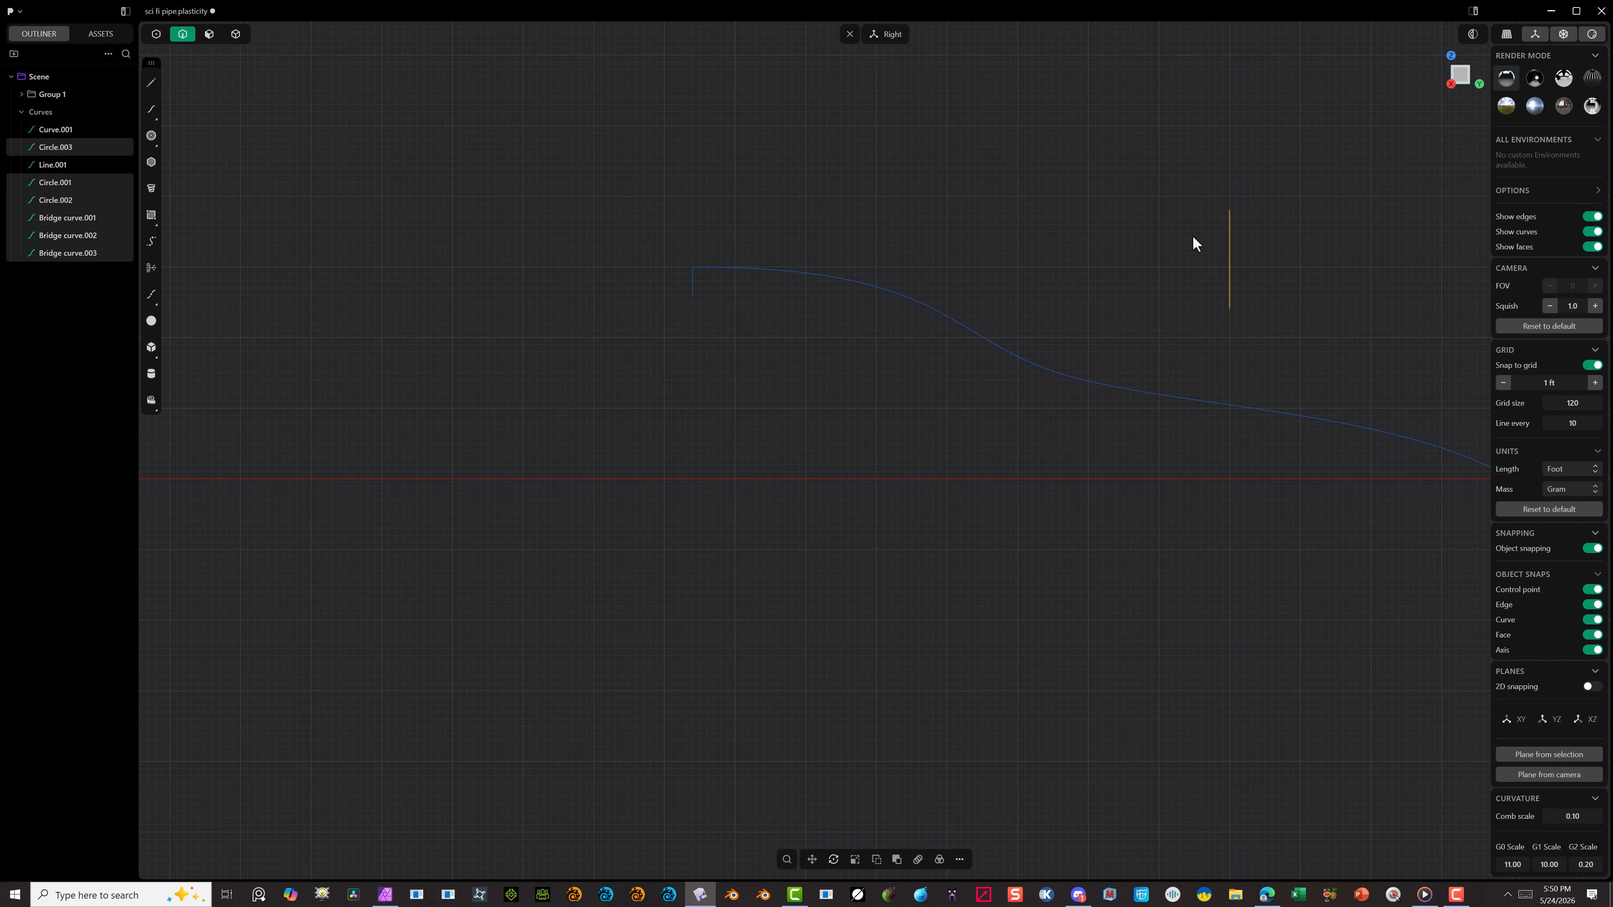
key(g)
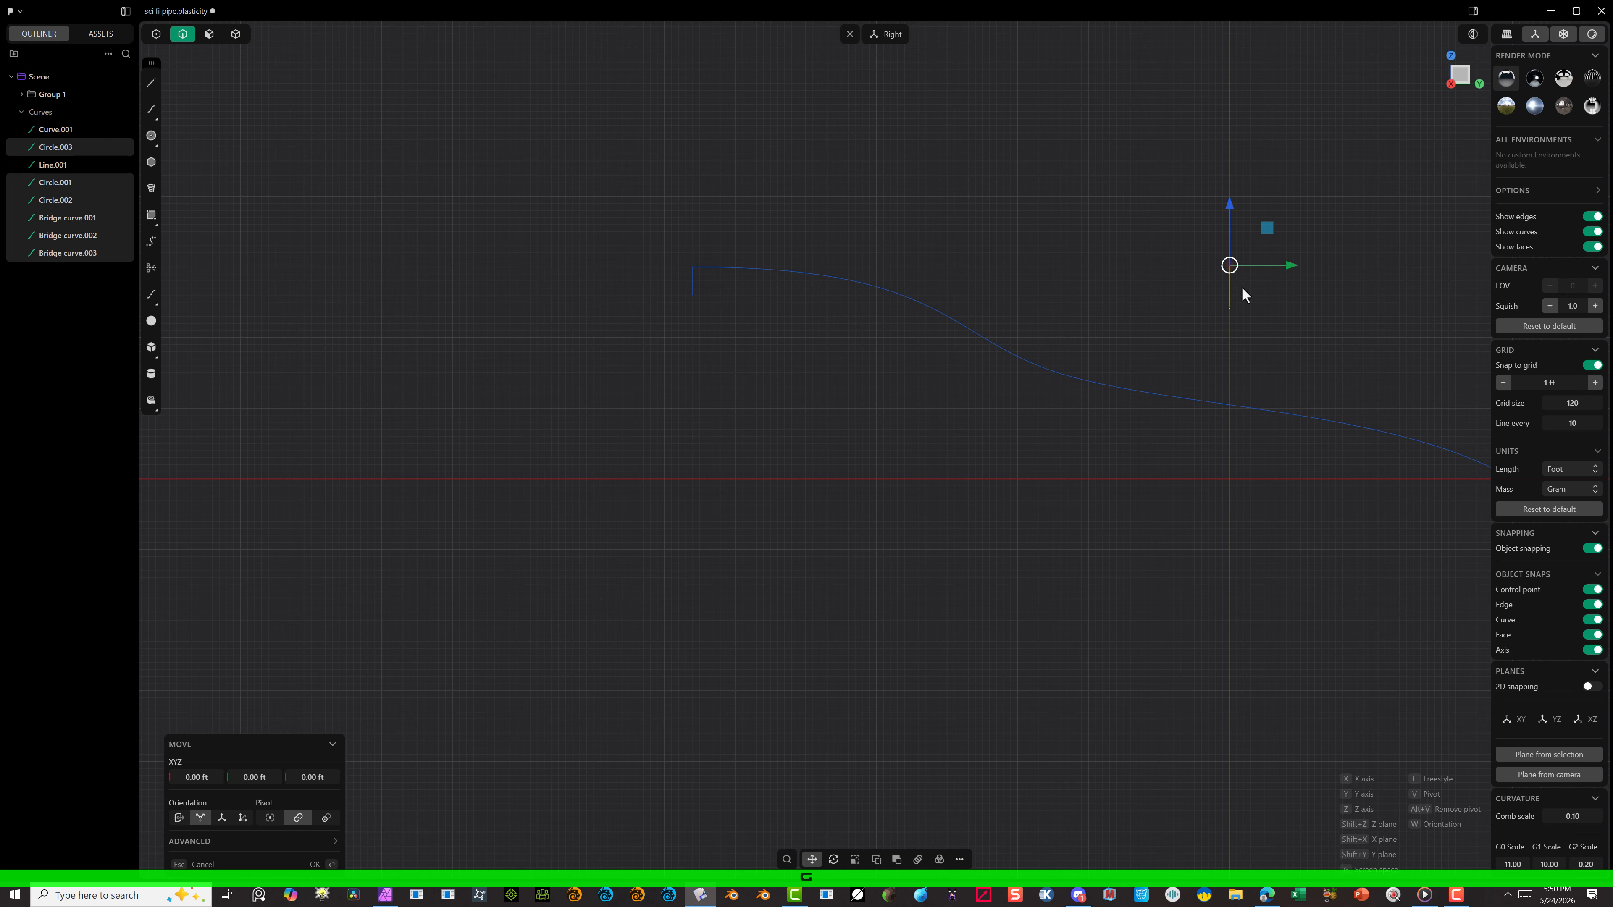
key(f)
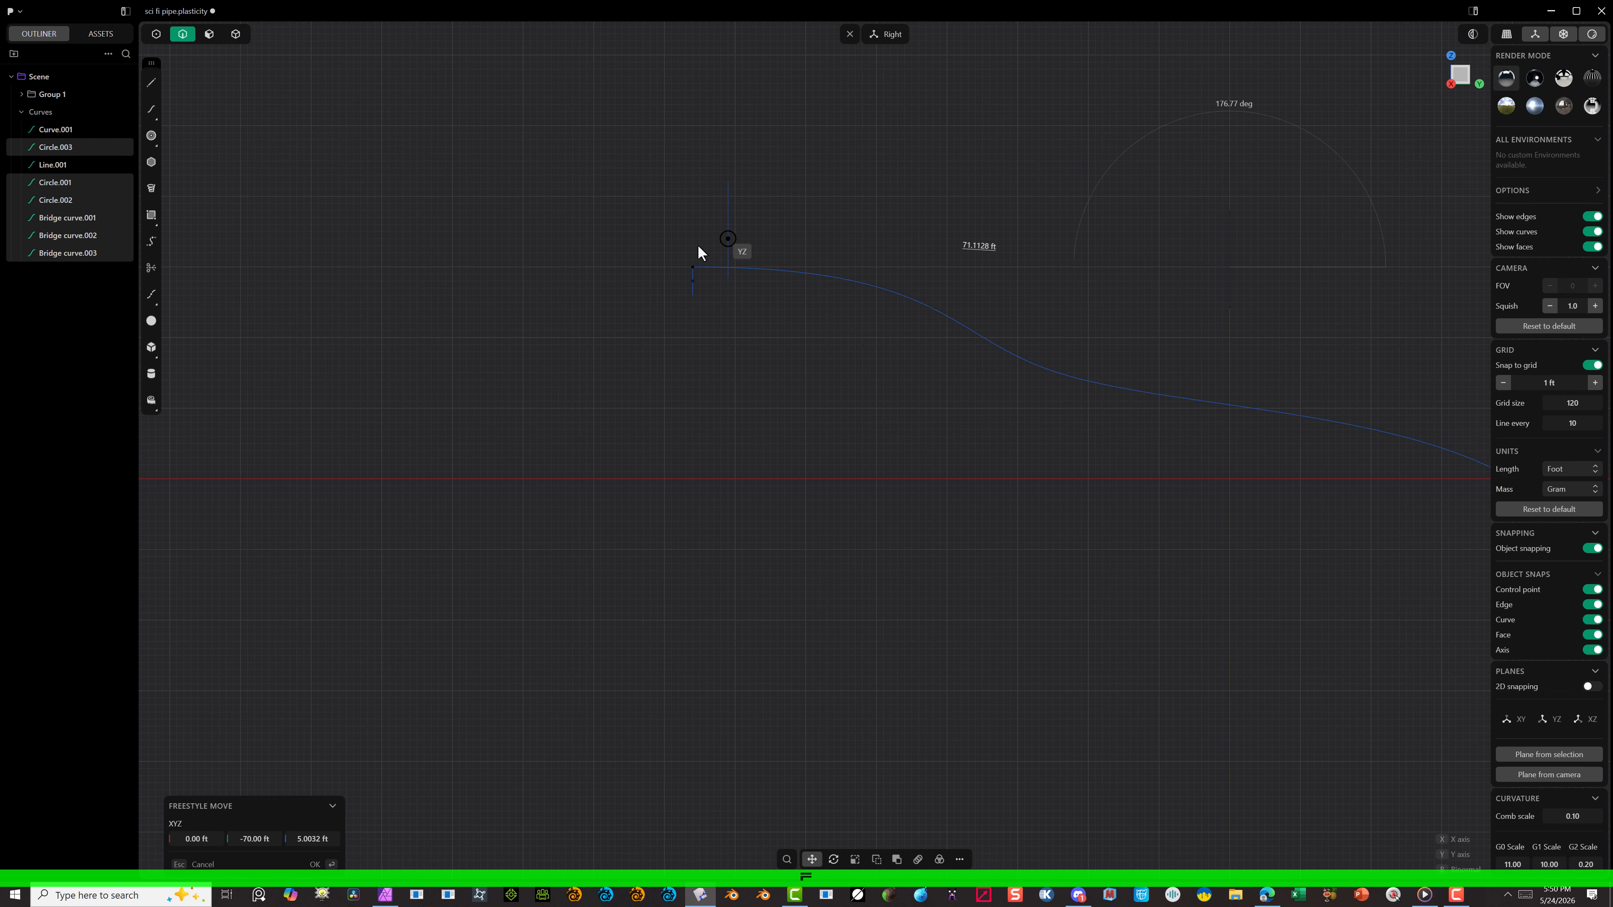
click(688, 269)
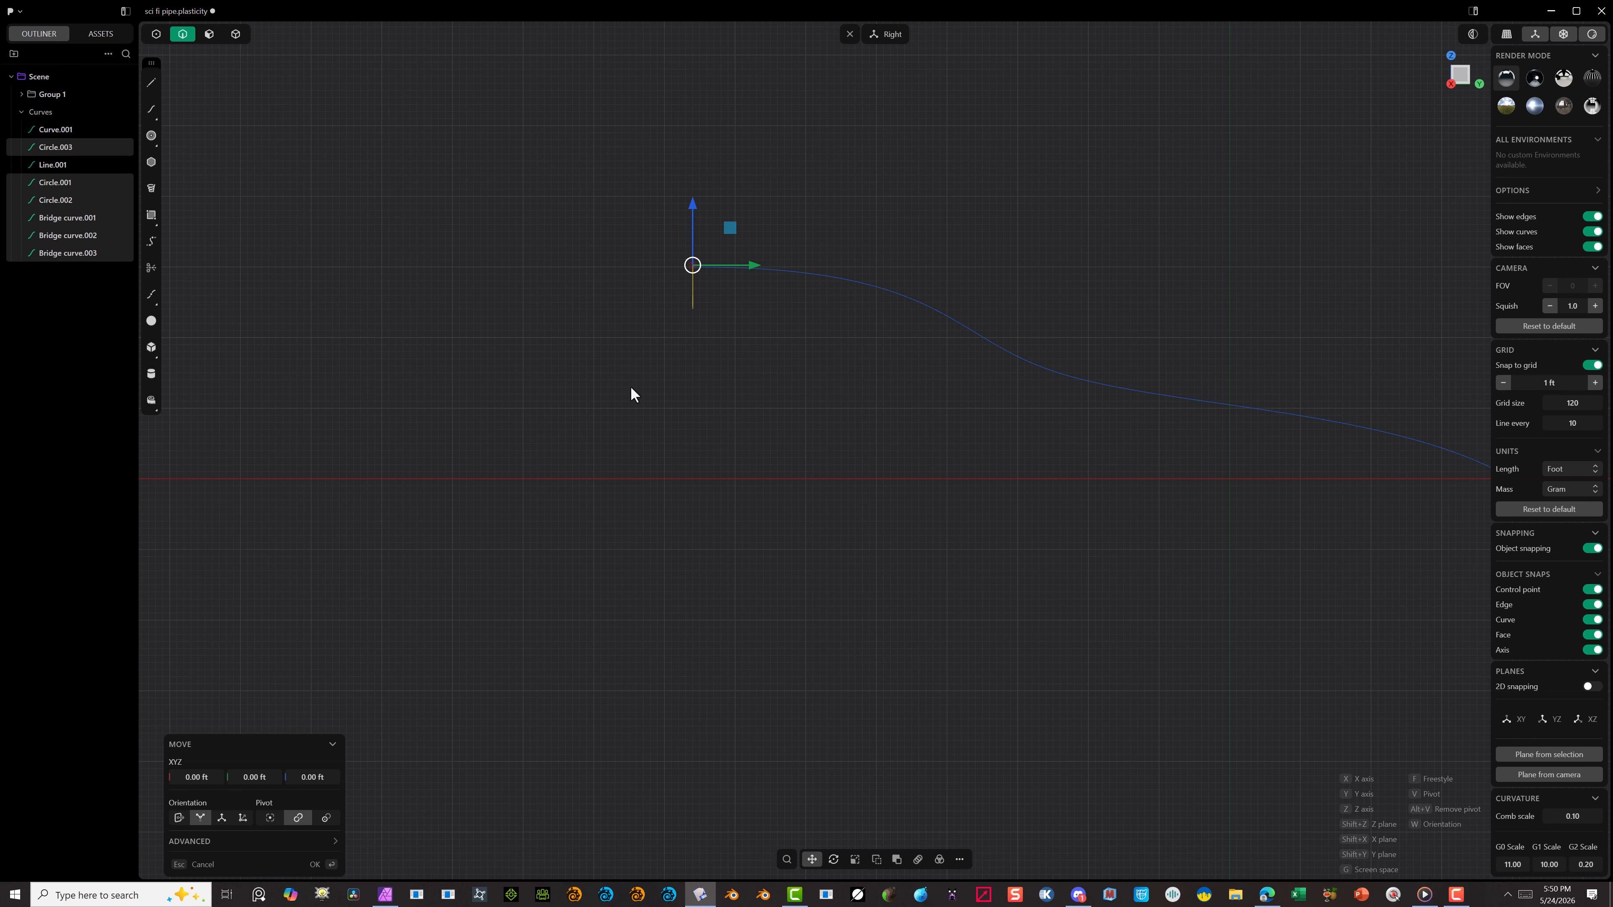
Step: Delete the short vertical construction line at the start of the path, inside the profile
key(alt)
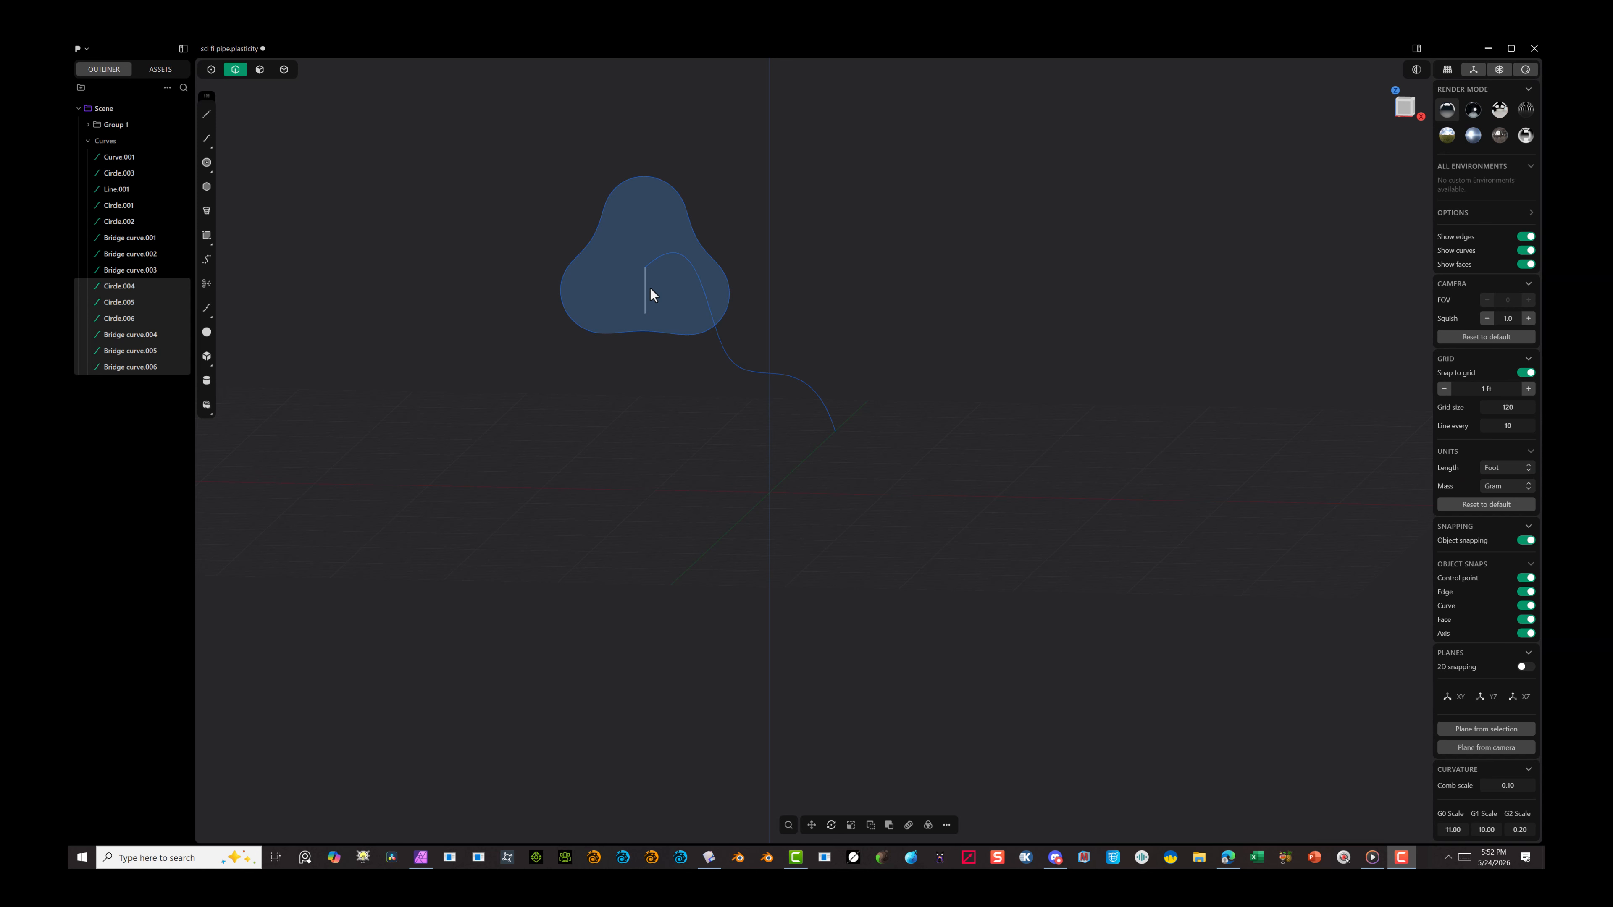
click(646, 289)
key(Delete)
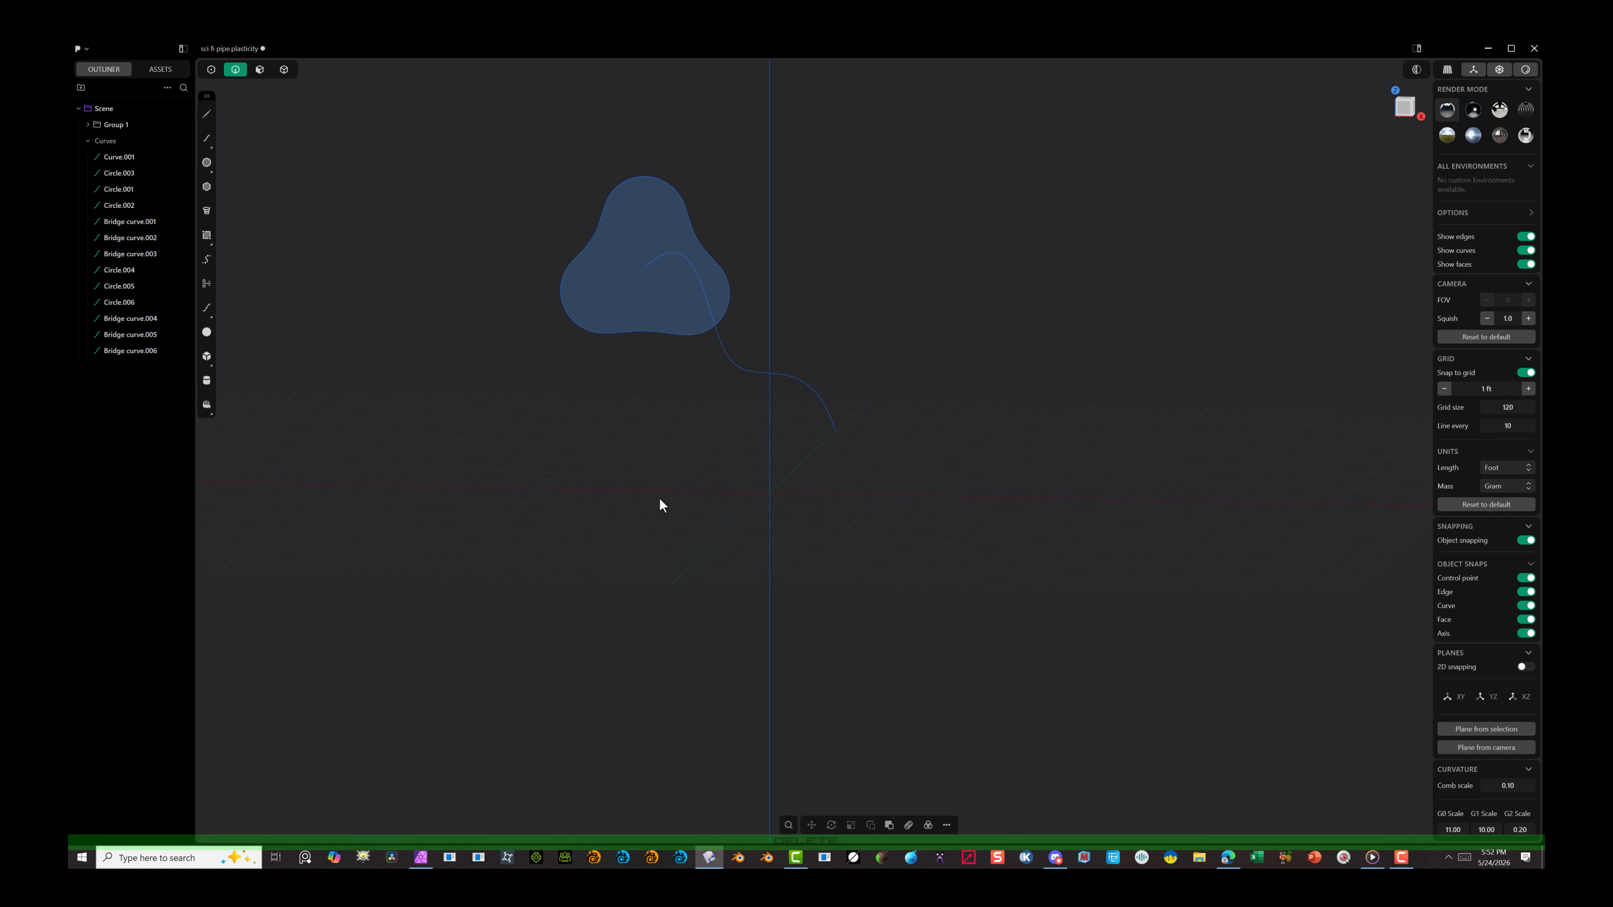
click(262, 71)
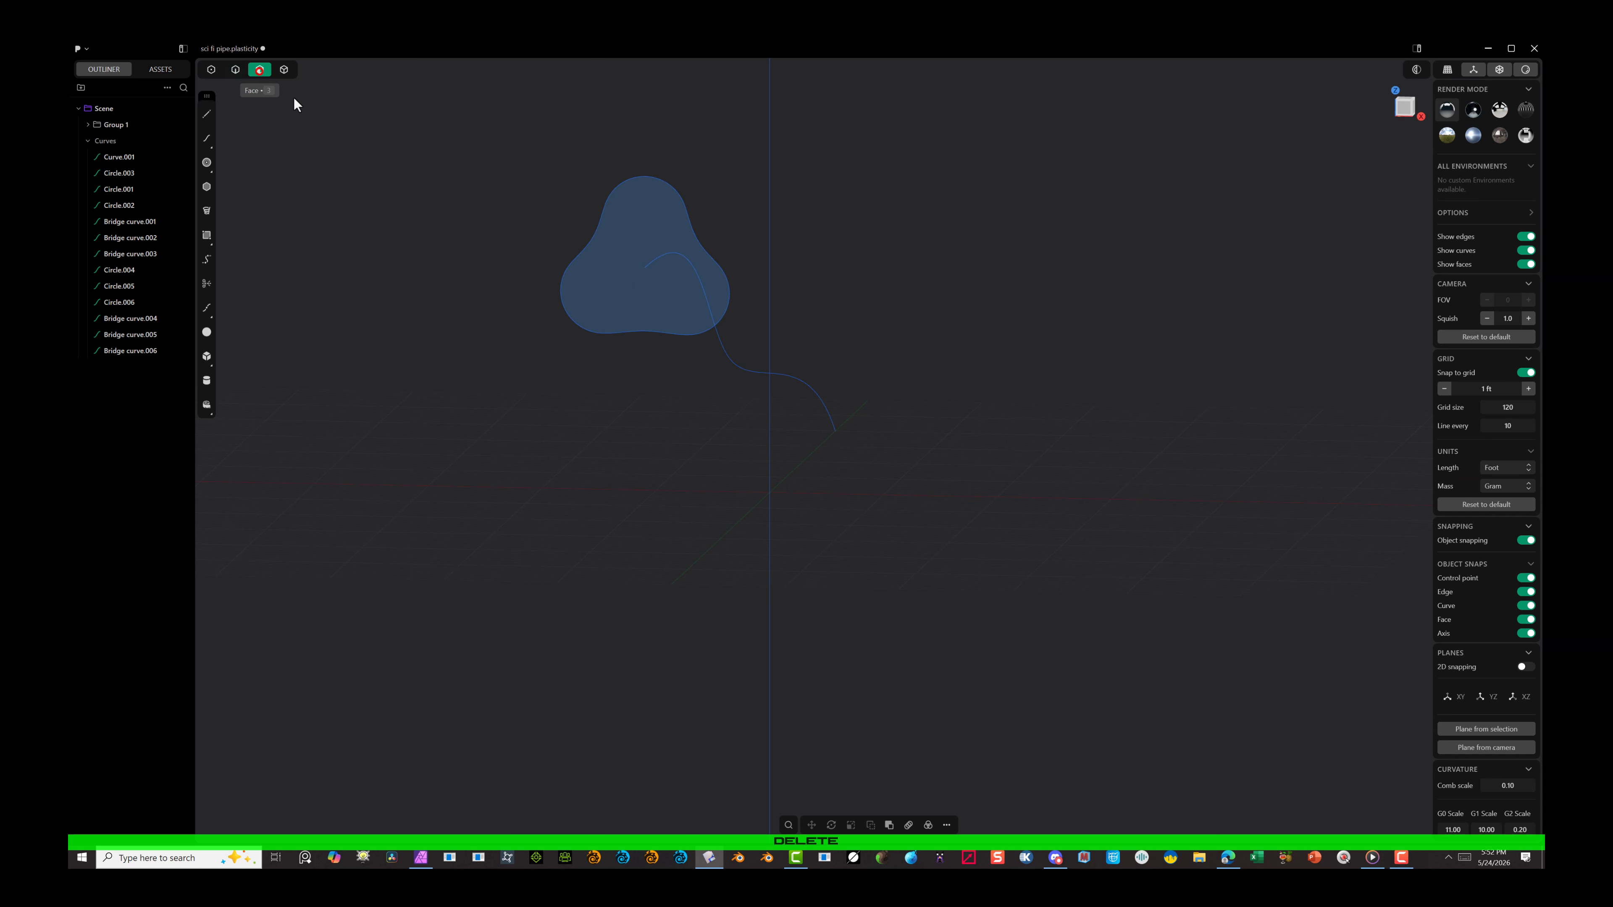
click(639, 218)
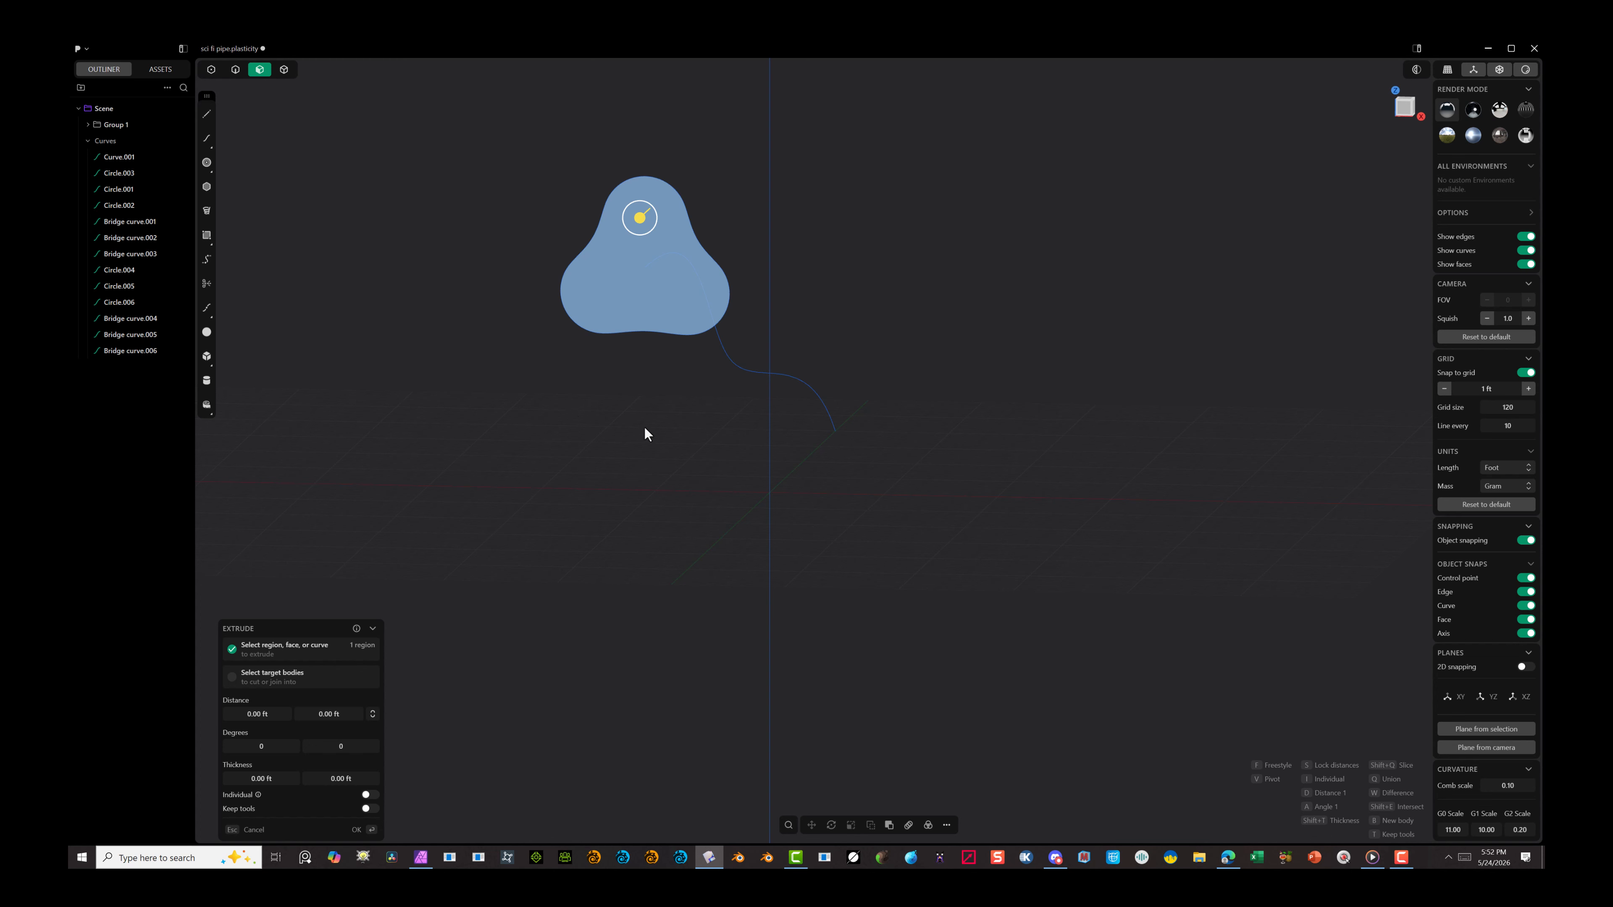
alt+drag(774, 443, 724, 469)
mouse_move(752, 475)
alt+right_down()
mouse_move(720, 470)
mouse_move(764, 488)
alt+right_up()
scroll(726, 379, down, 3)
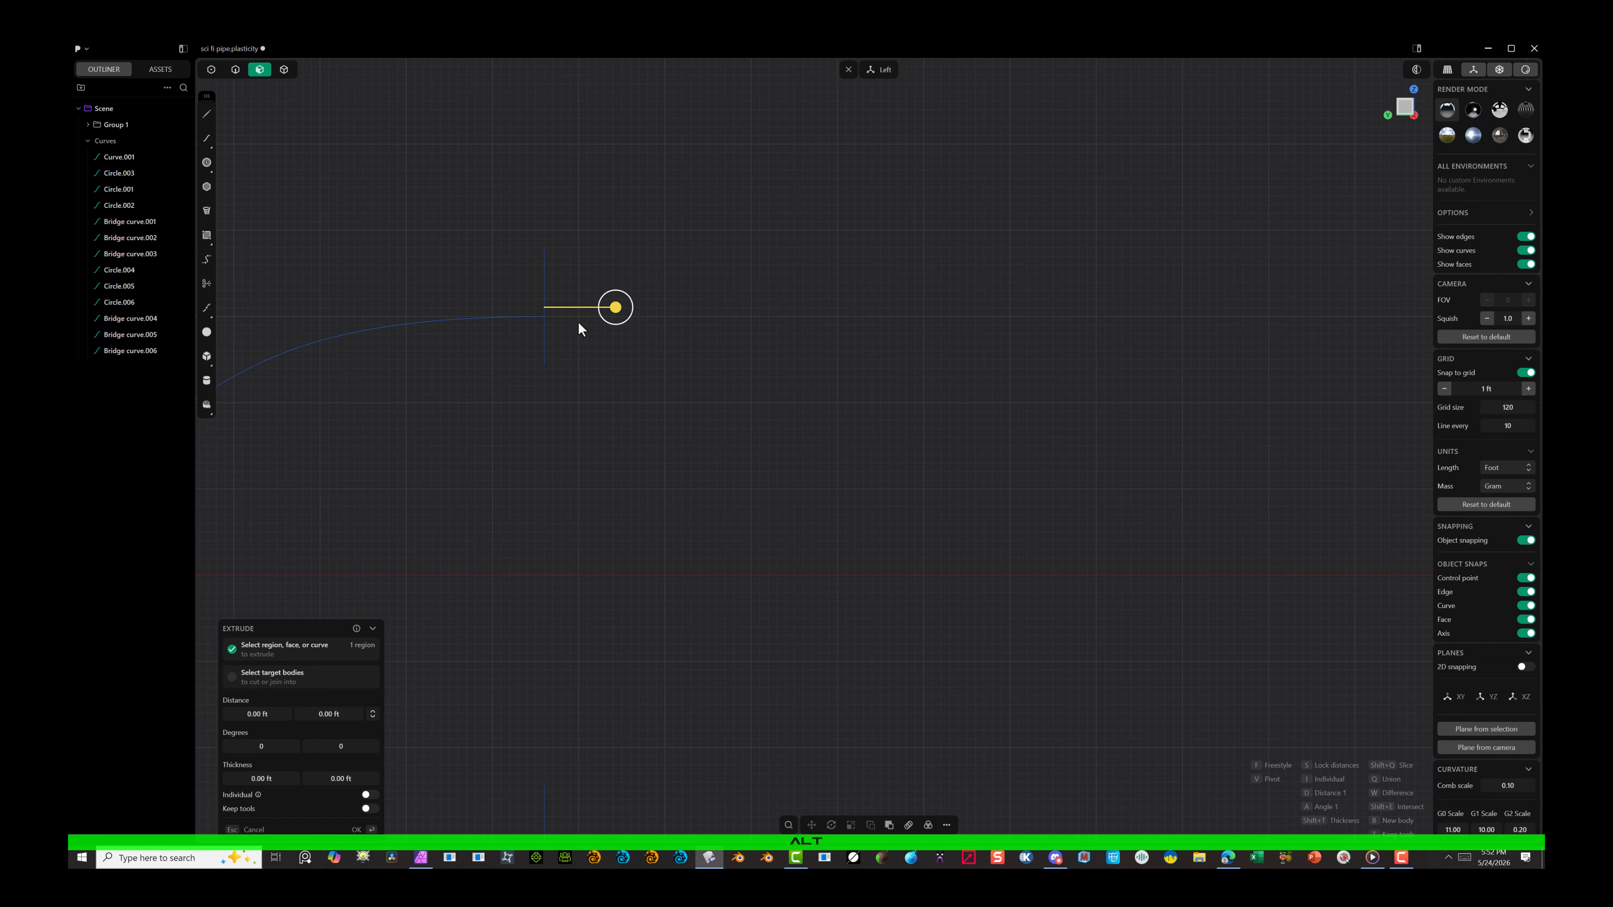
alt+drag(680, 415, 515, 288)
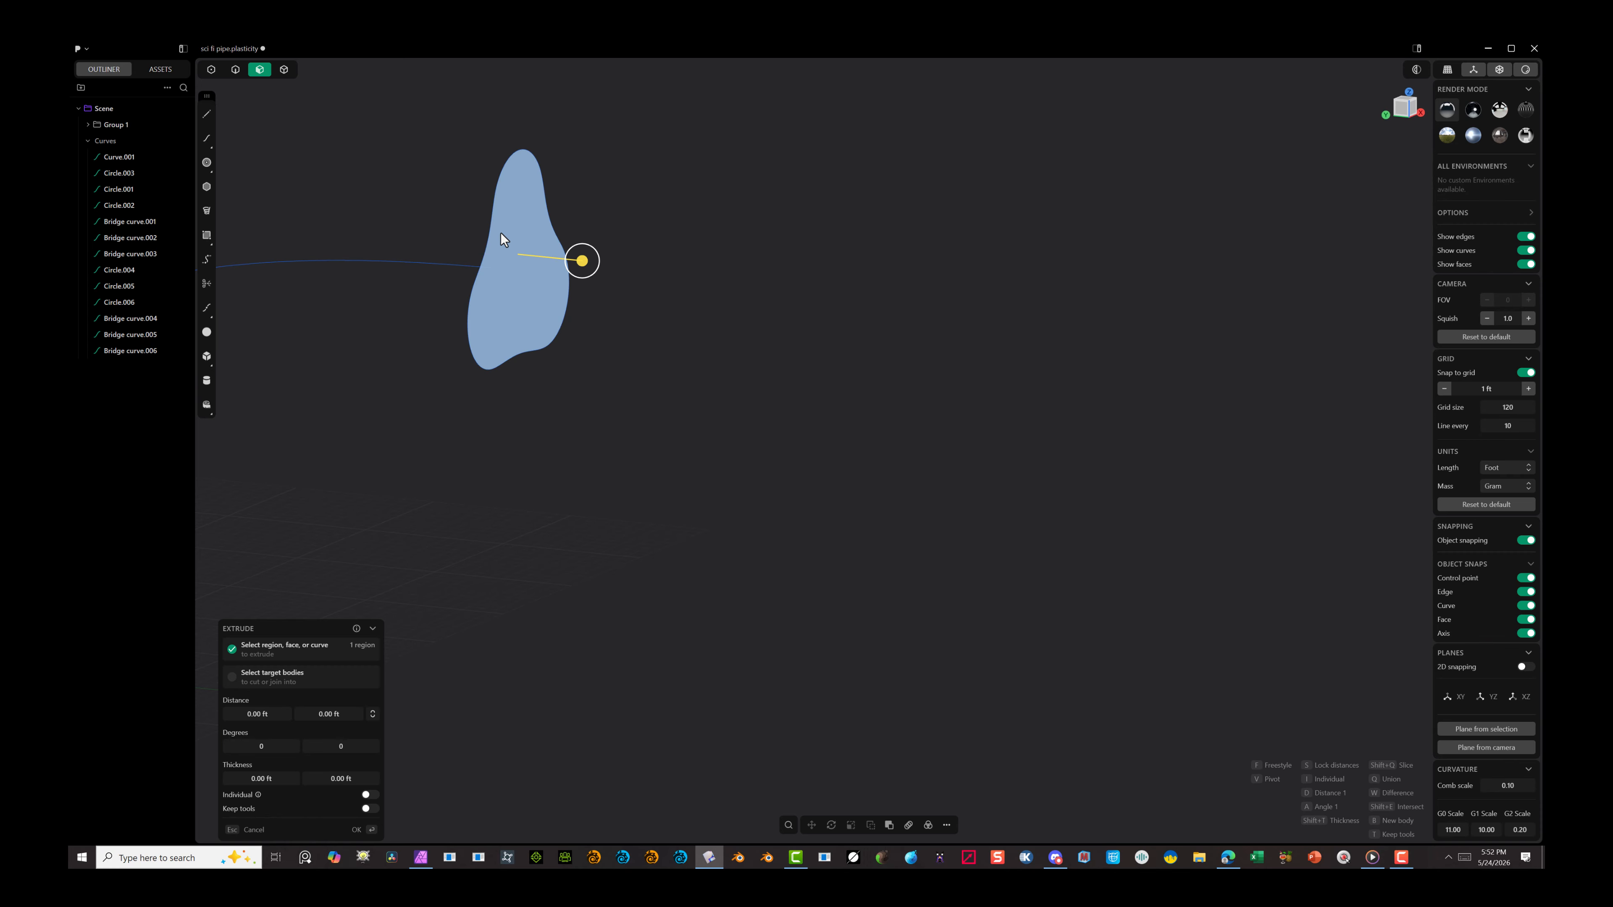
key(Escape)
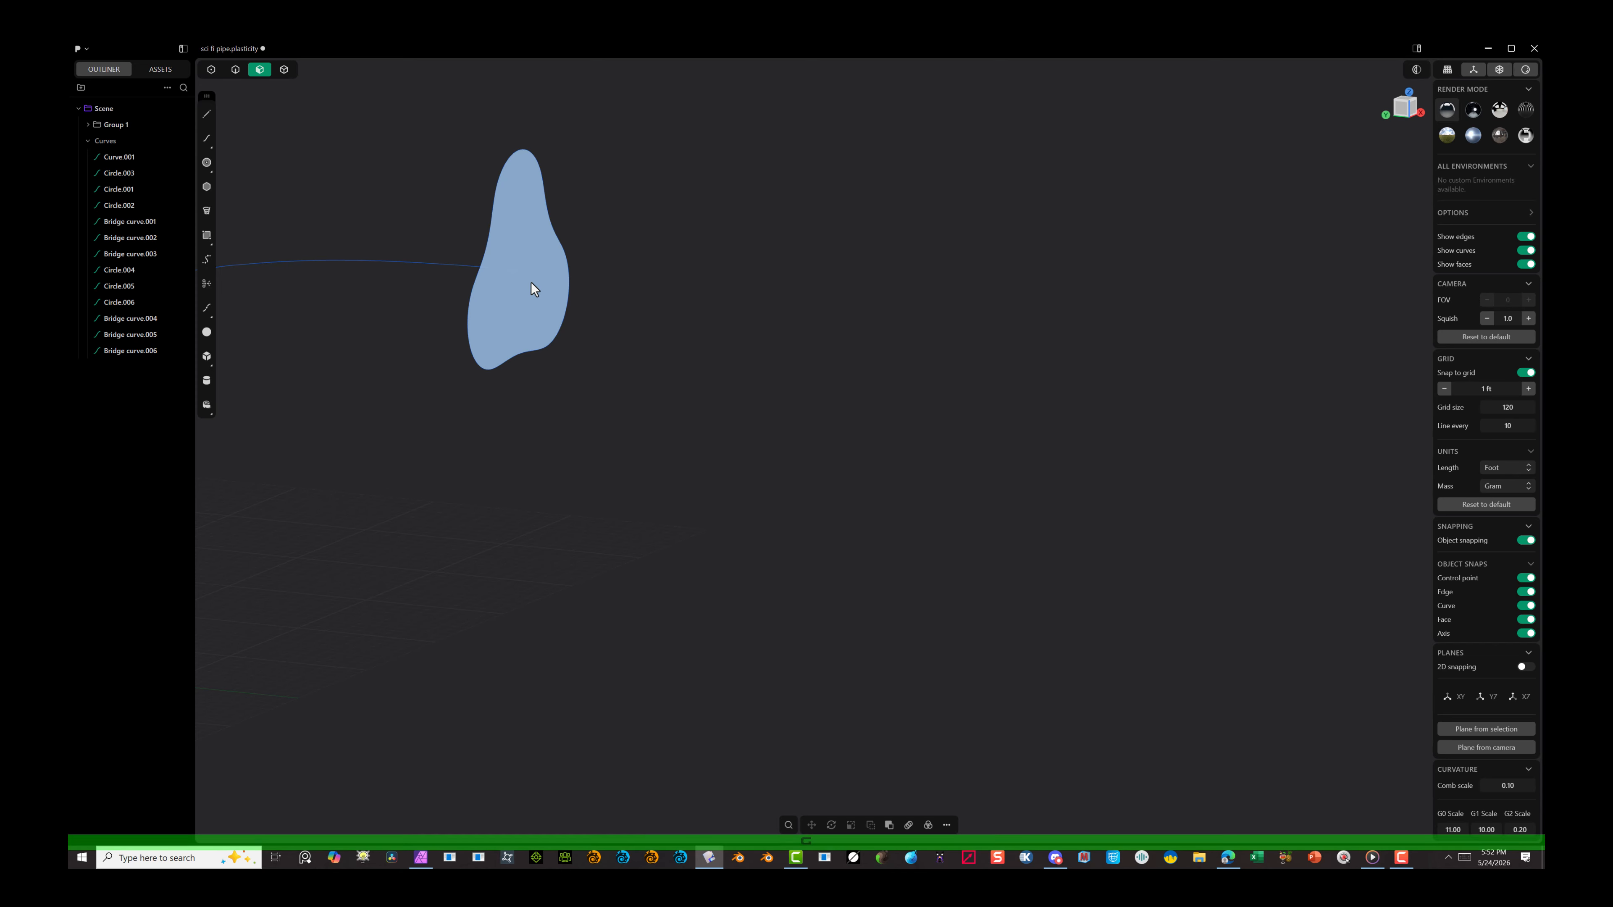
right_click(542, 293)
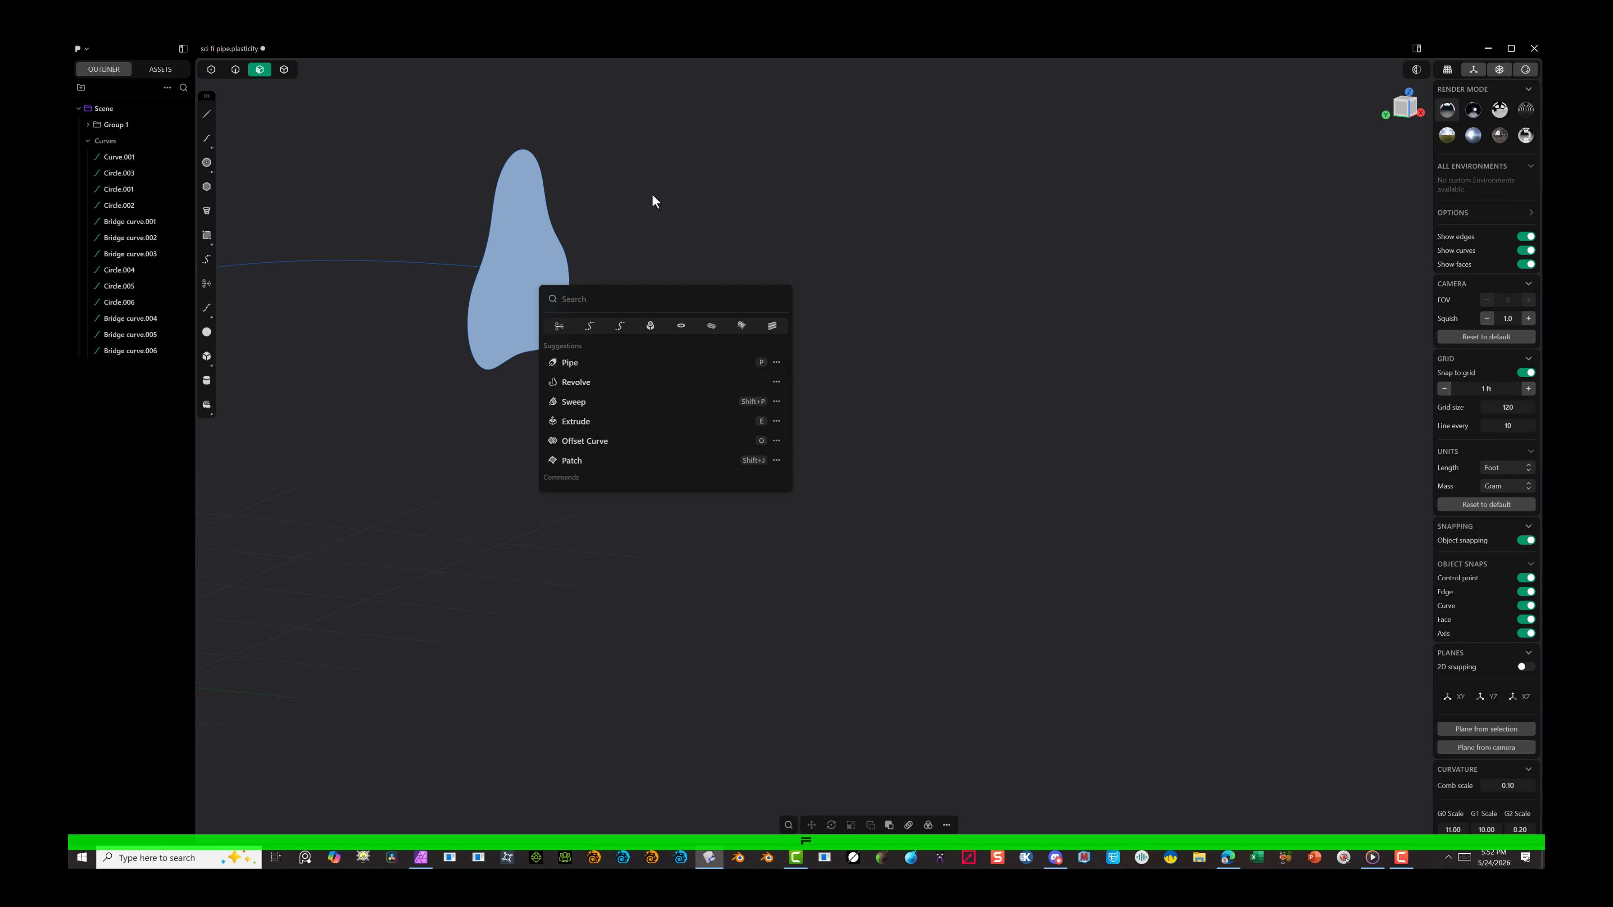
click(359, 494)
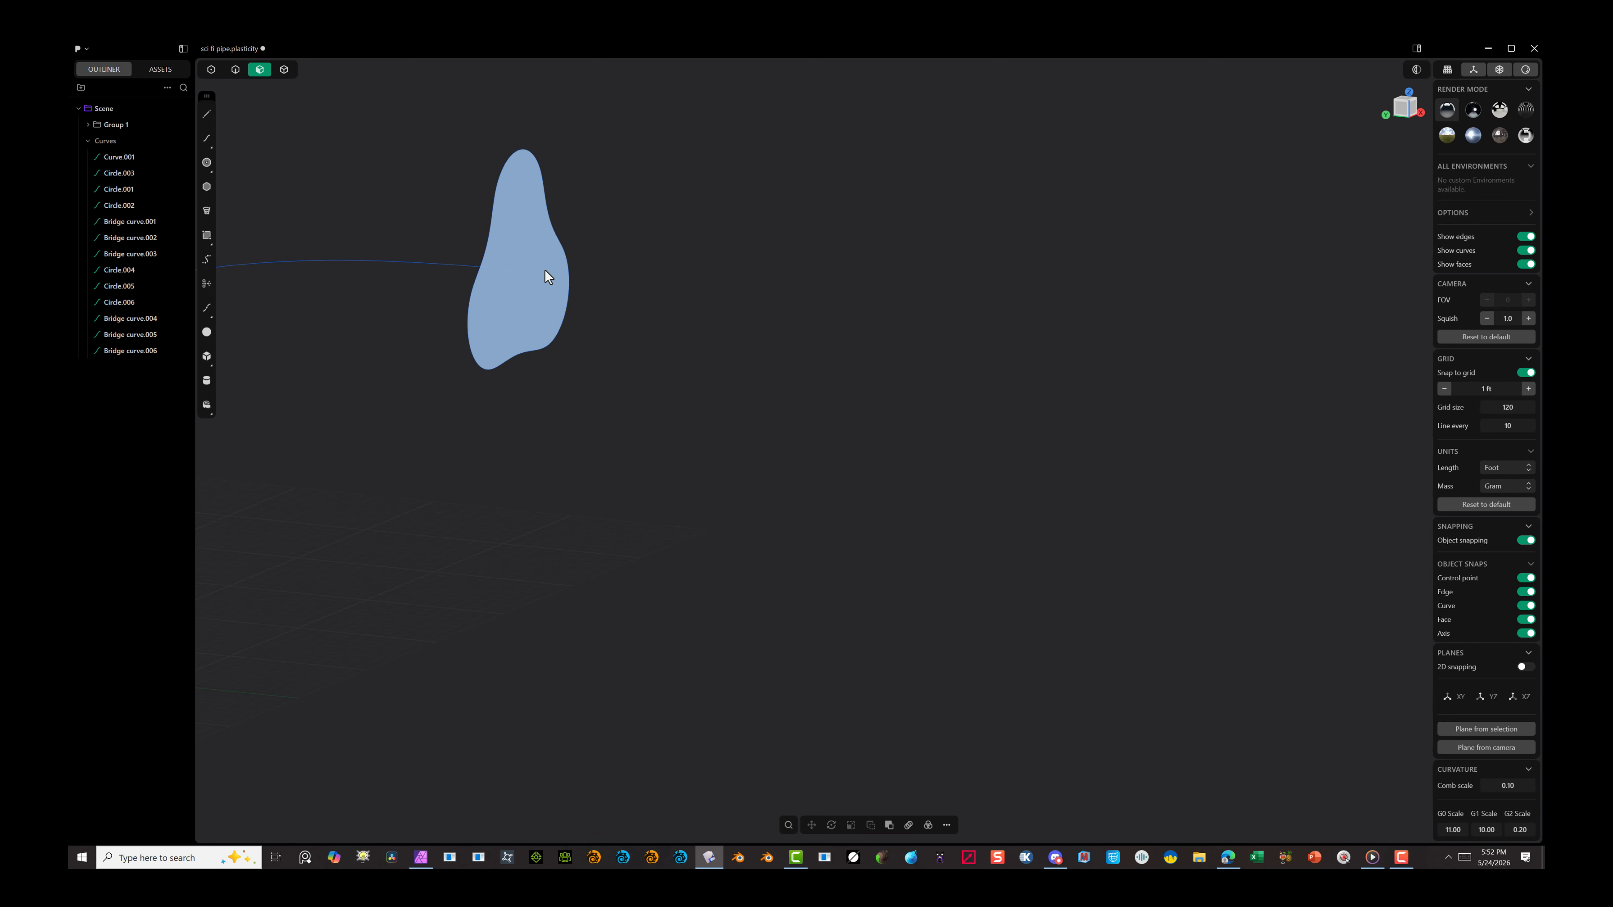
Step: Select the three arcs and three bridge curves of the profile outline and join them into one closed curve
click(234, 75)
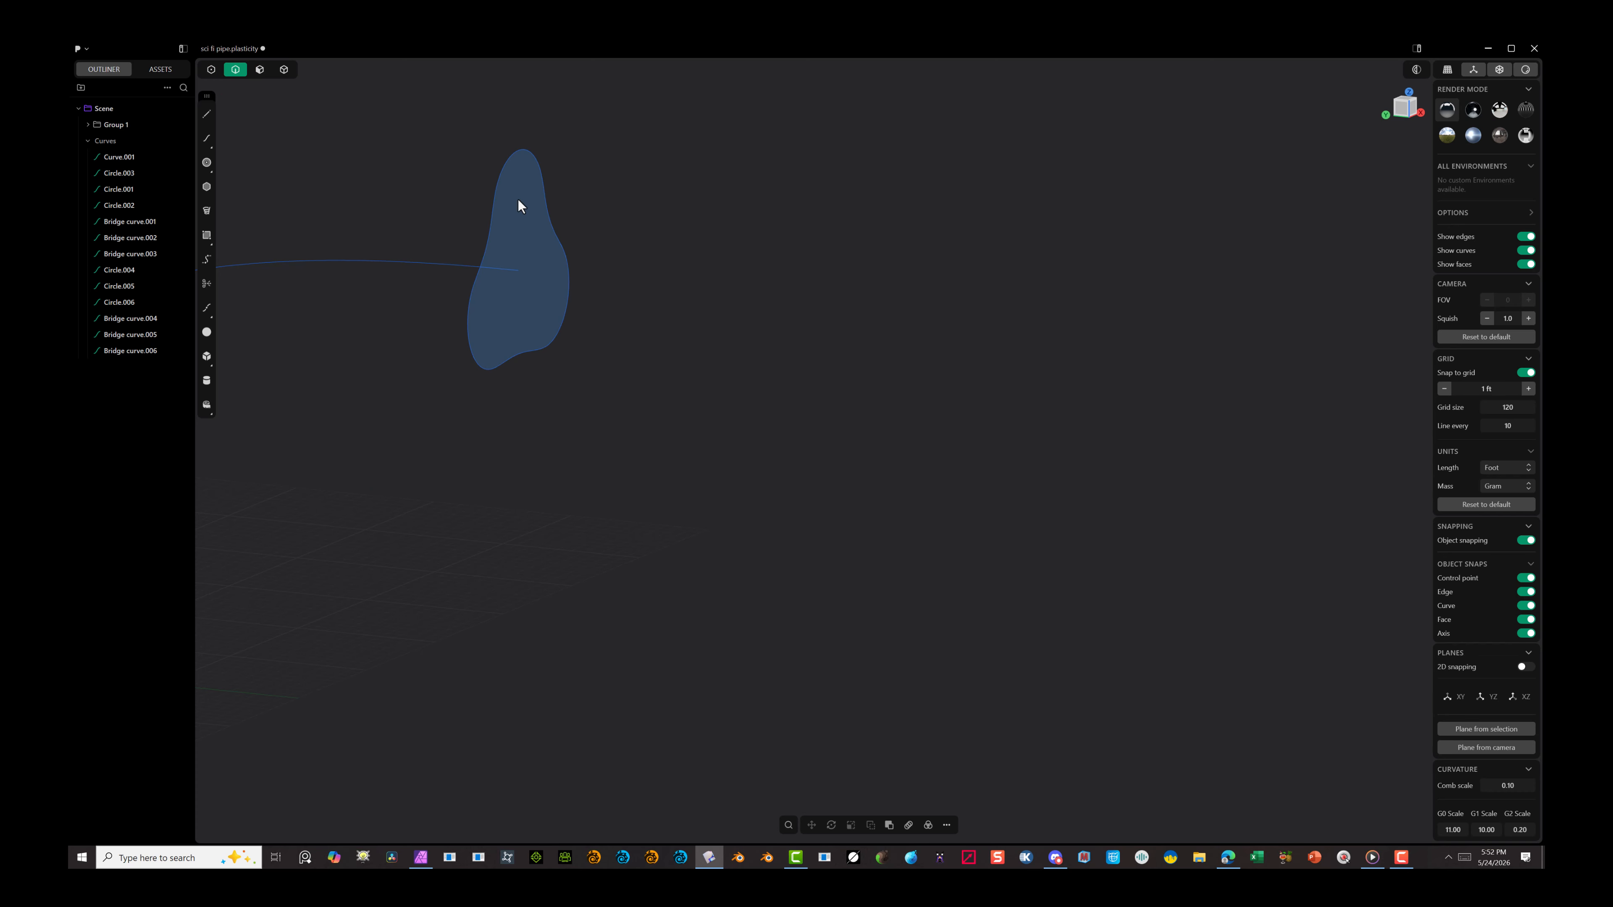
drag(594, 172, 432, 248)
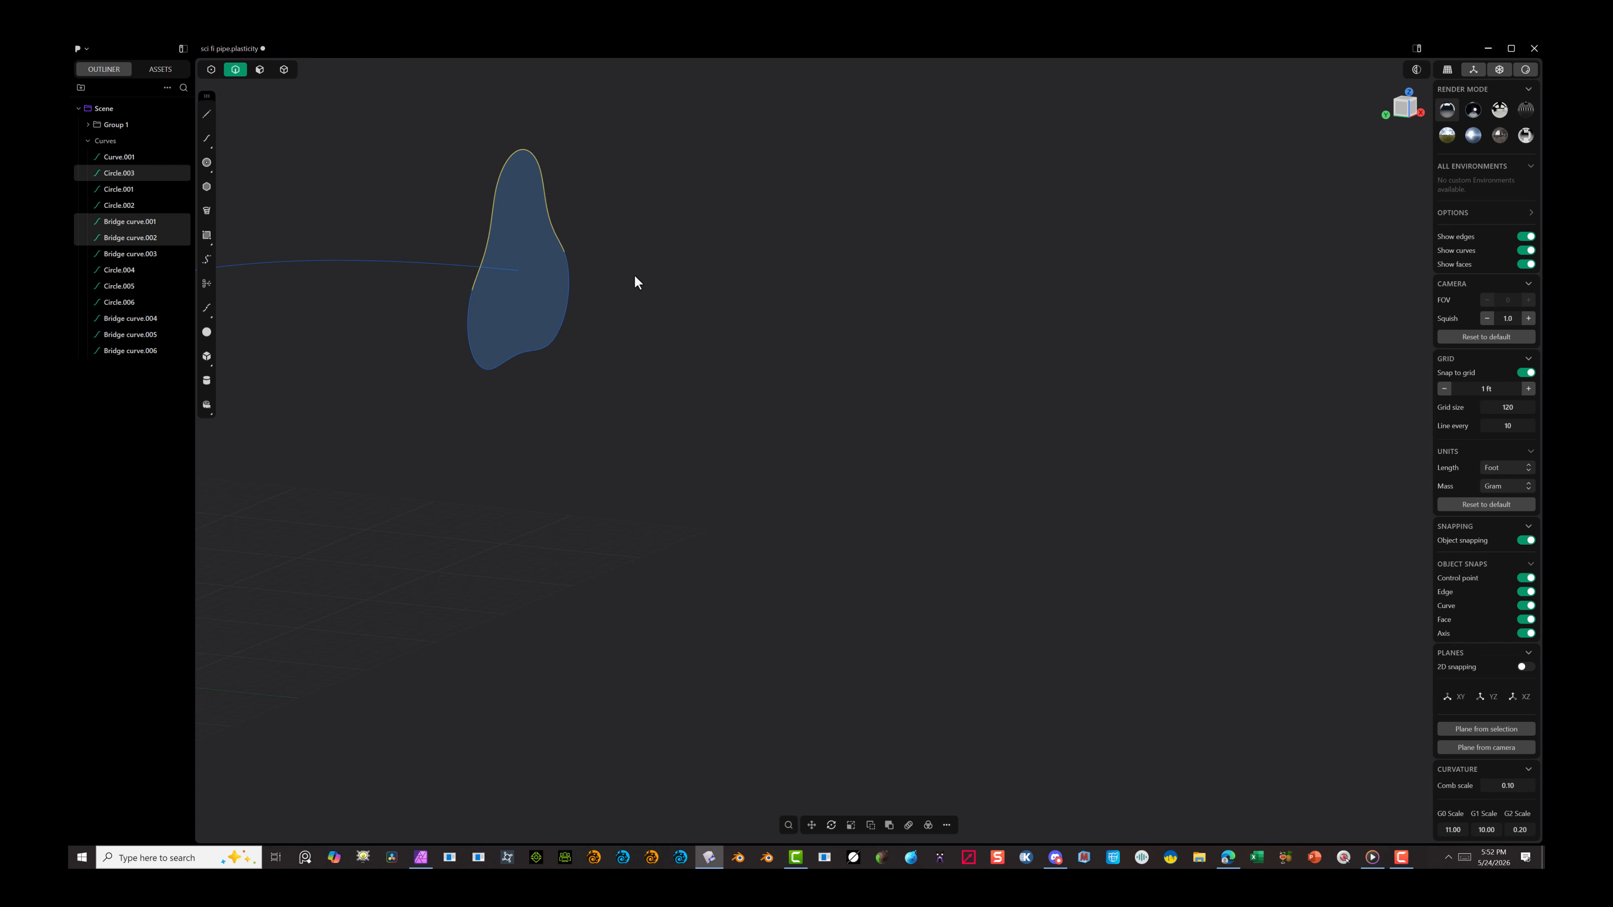
shift+drag(637, 282, 399, 434)
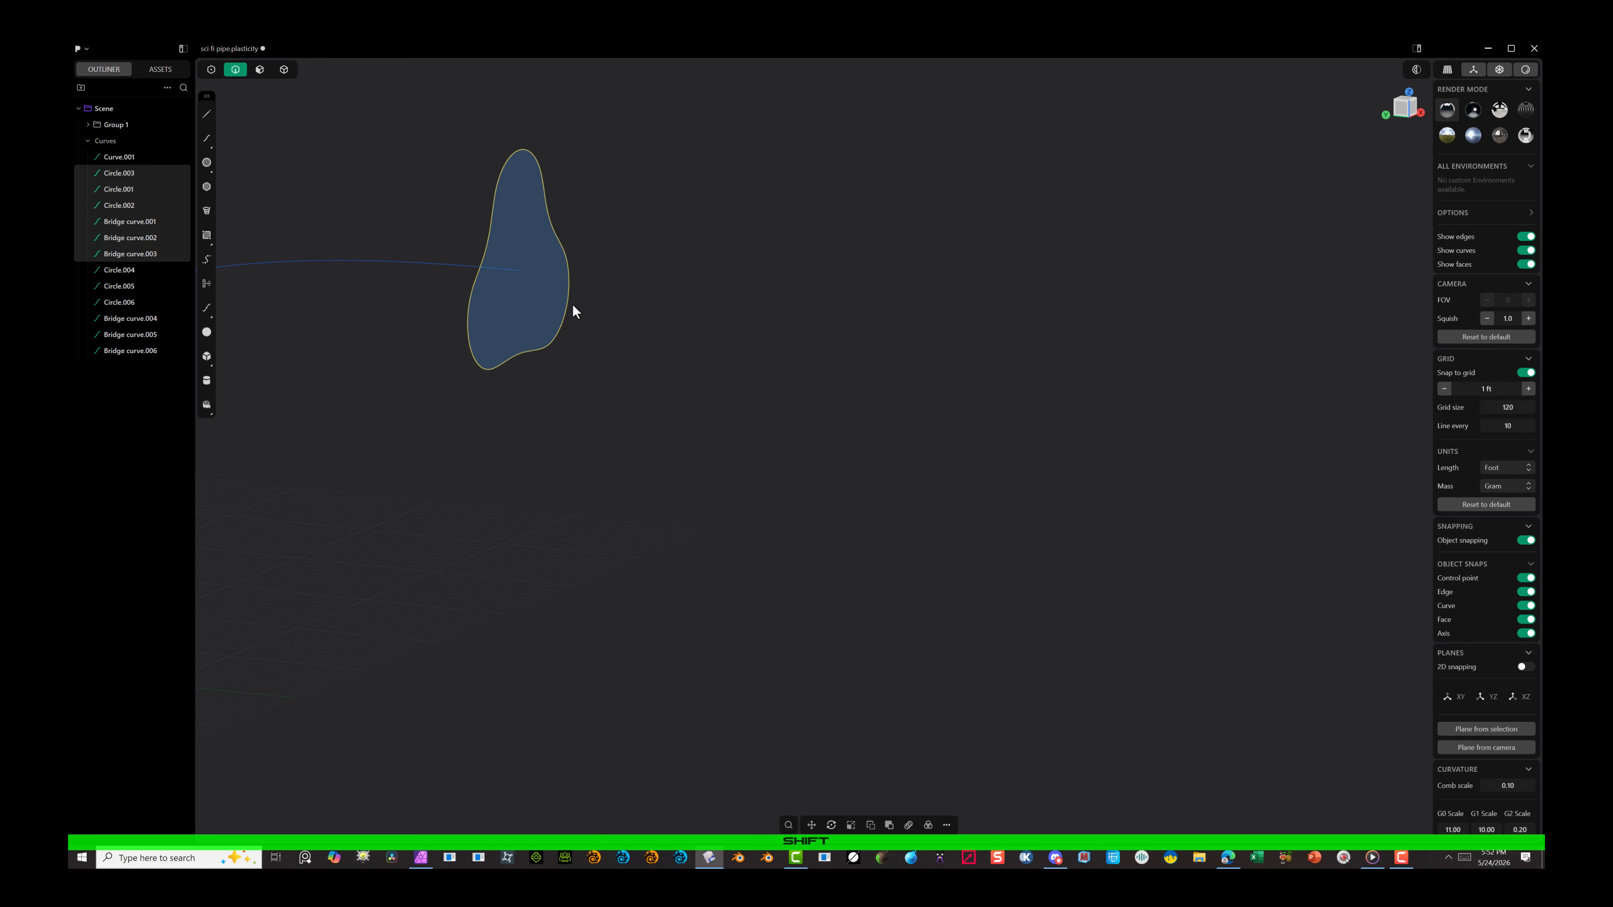
key(j)
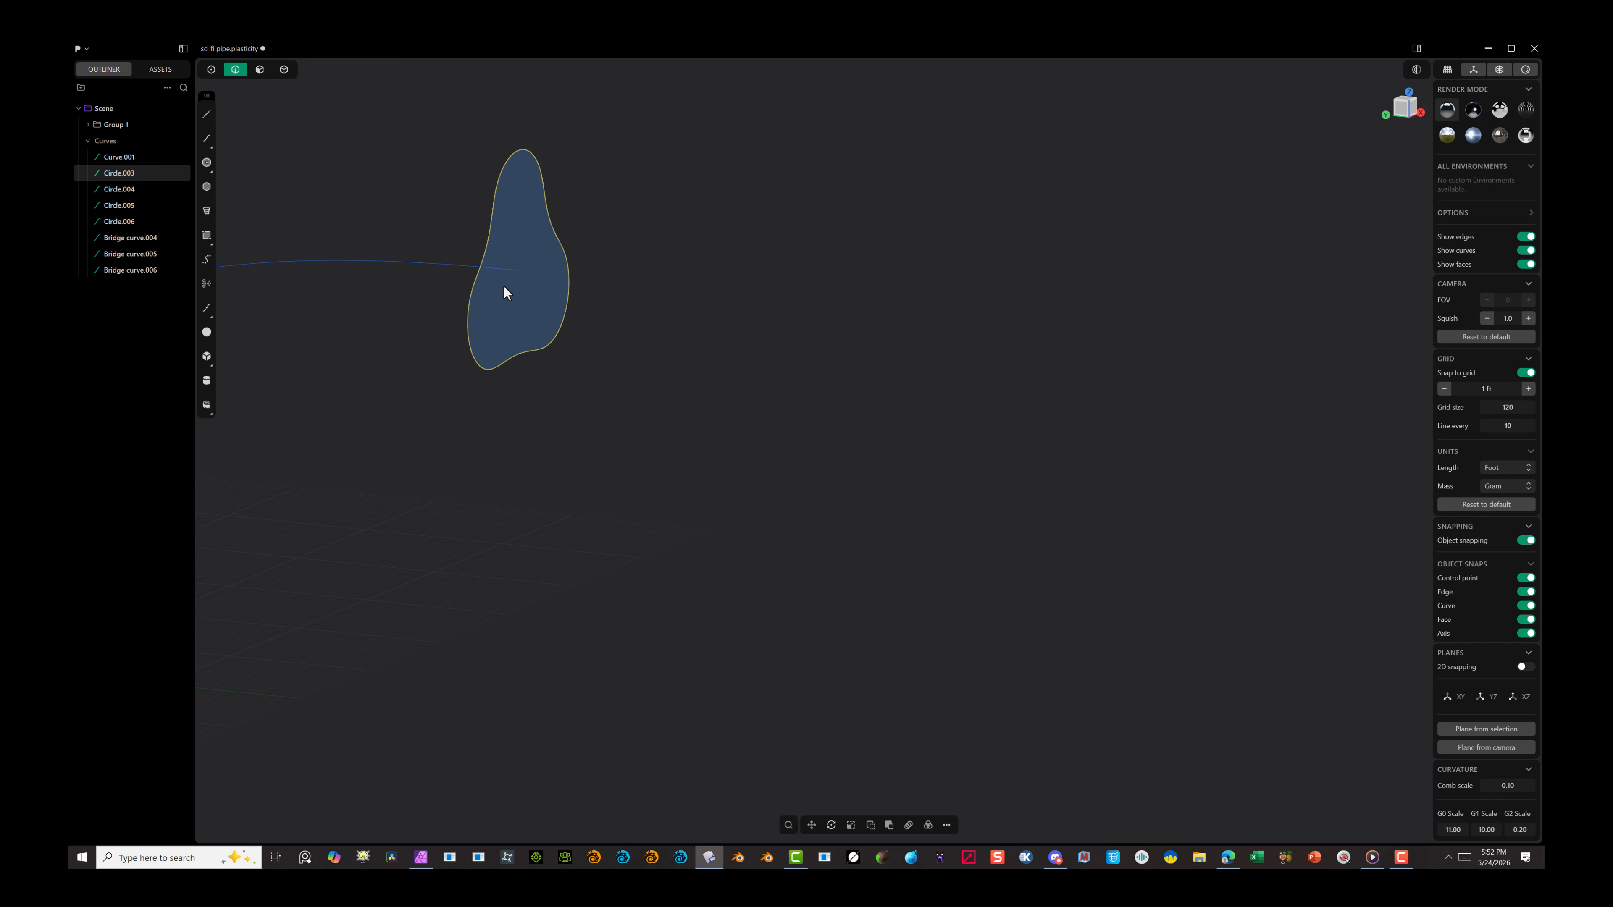
Step: In the Front view, move the closed three-lobed profile freestyle from its region centroid onto the start point of the path
click(768, 362)
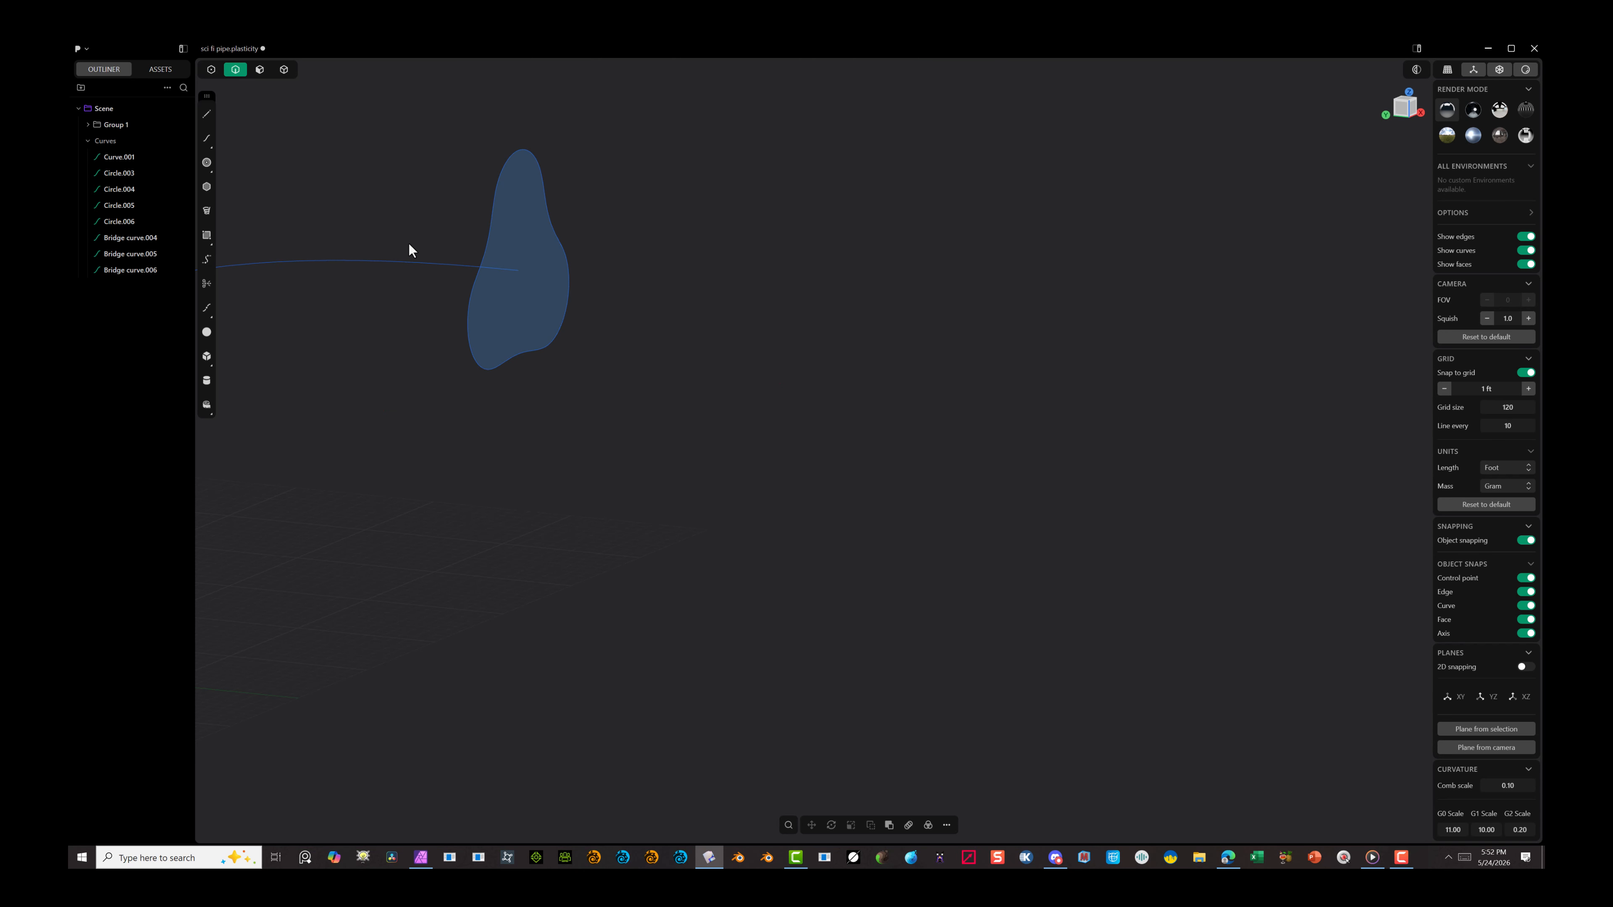
key(g)
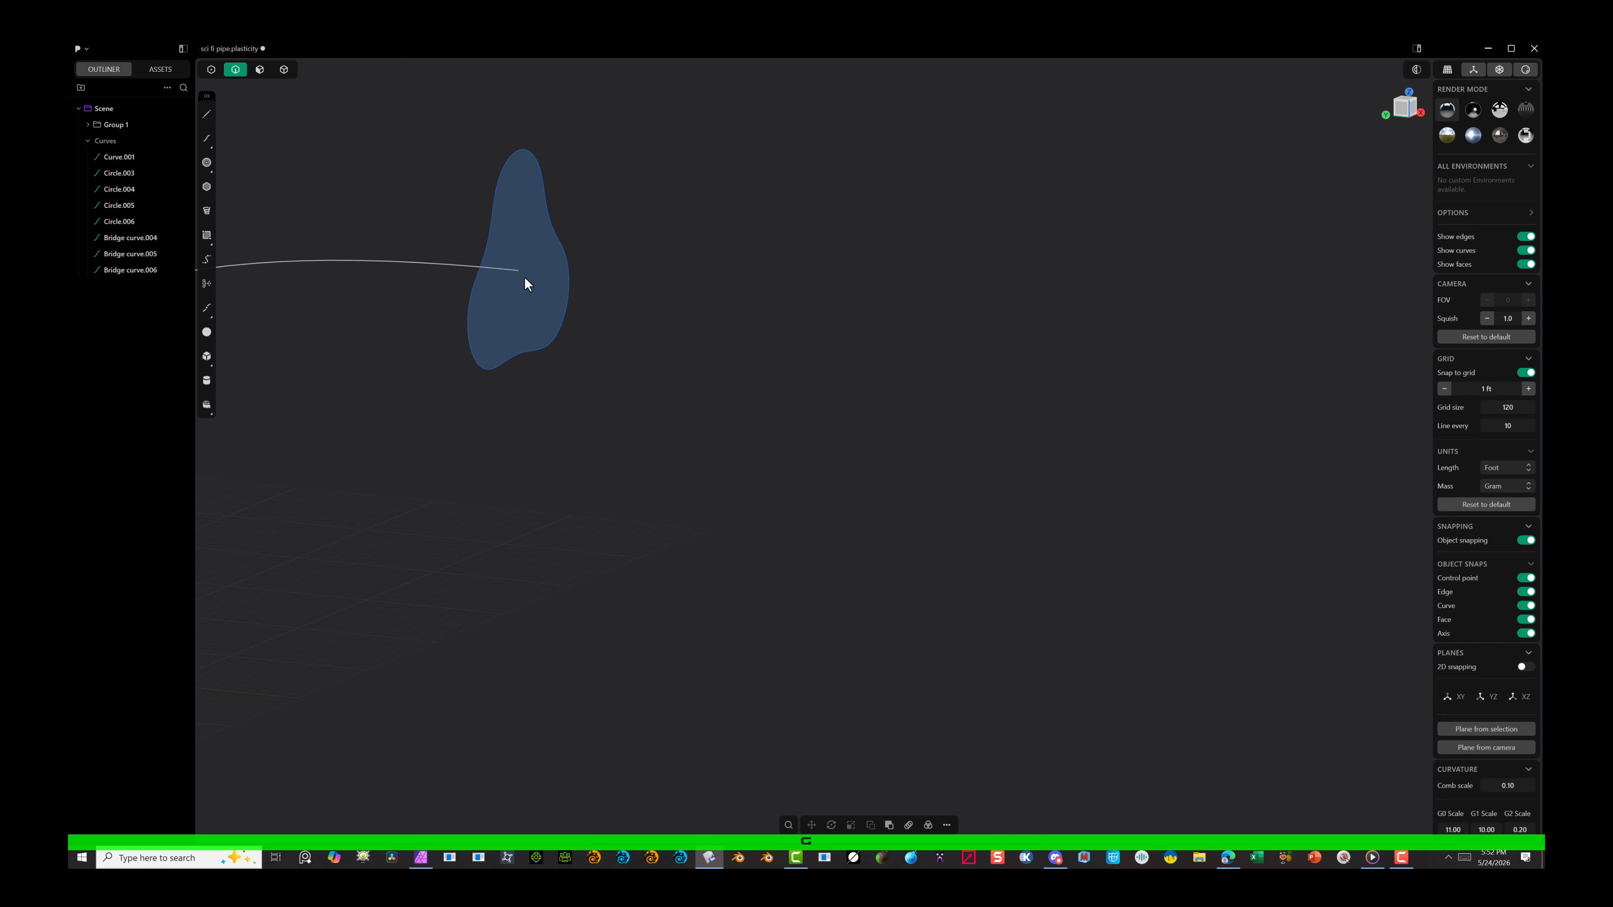
key(space)
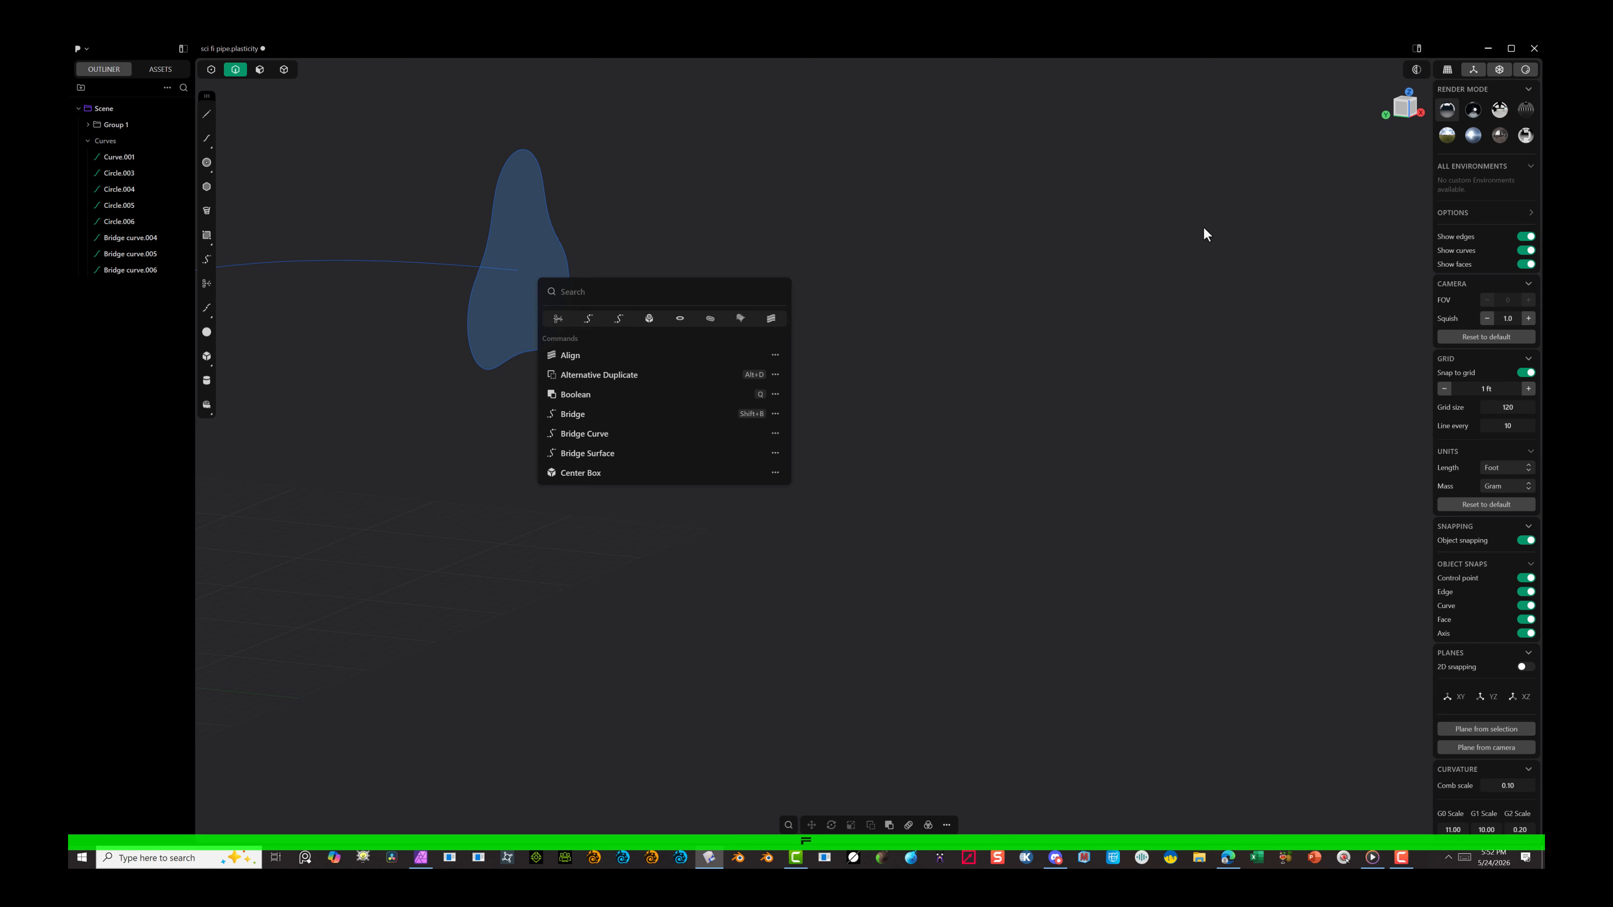
click(1408, 107)
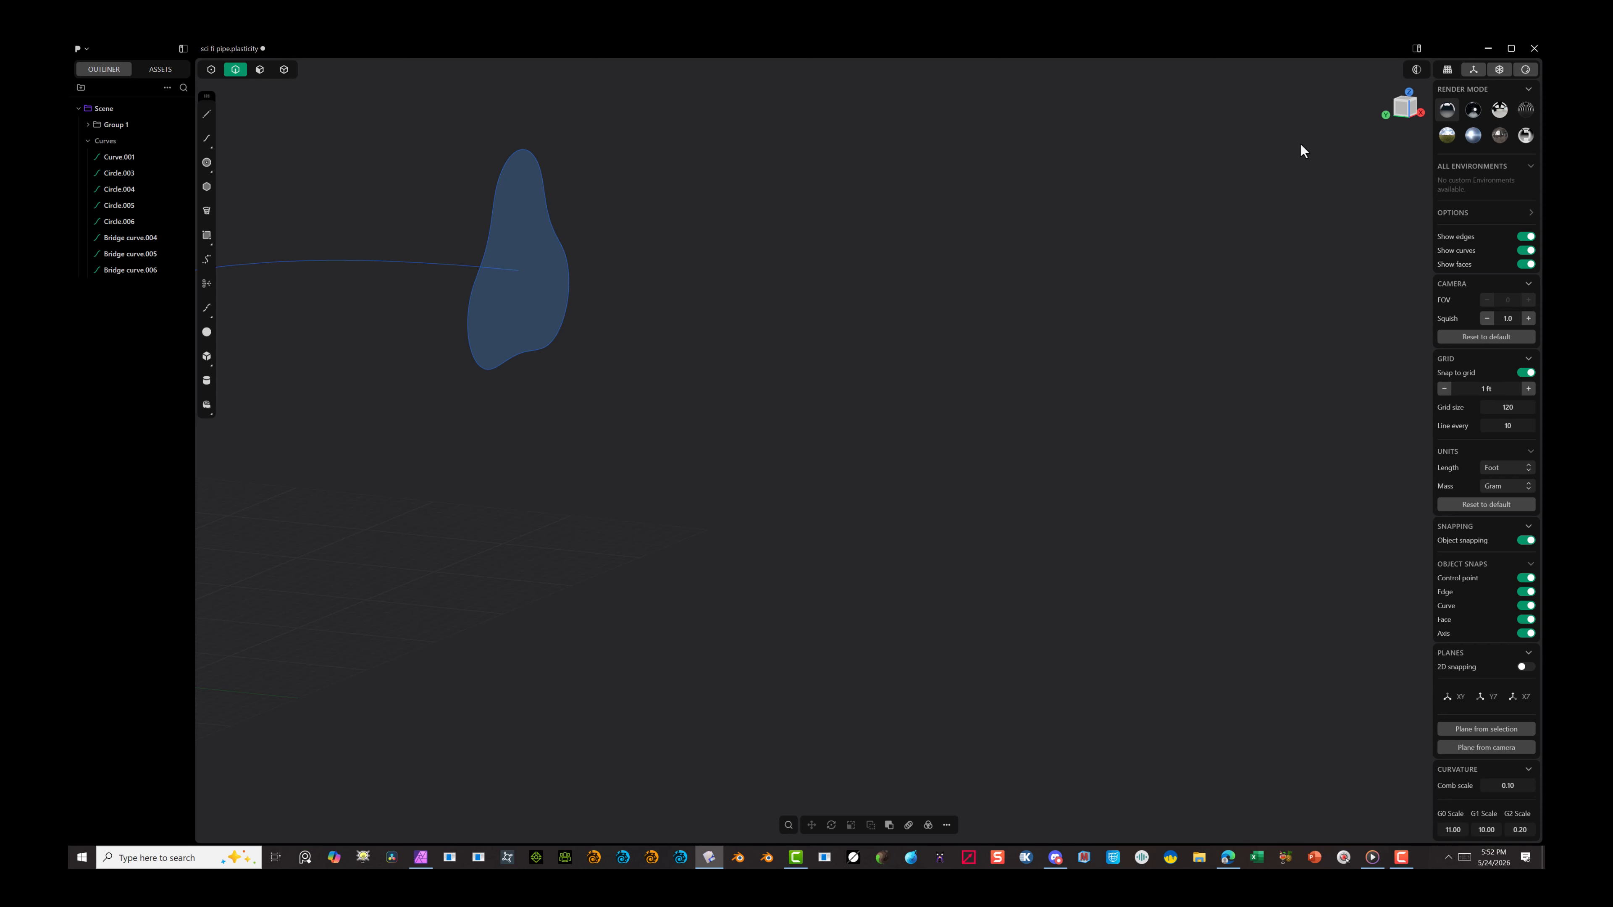
click(1411, 110)
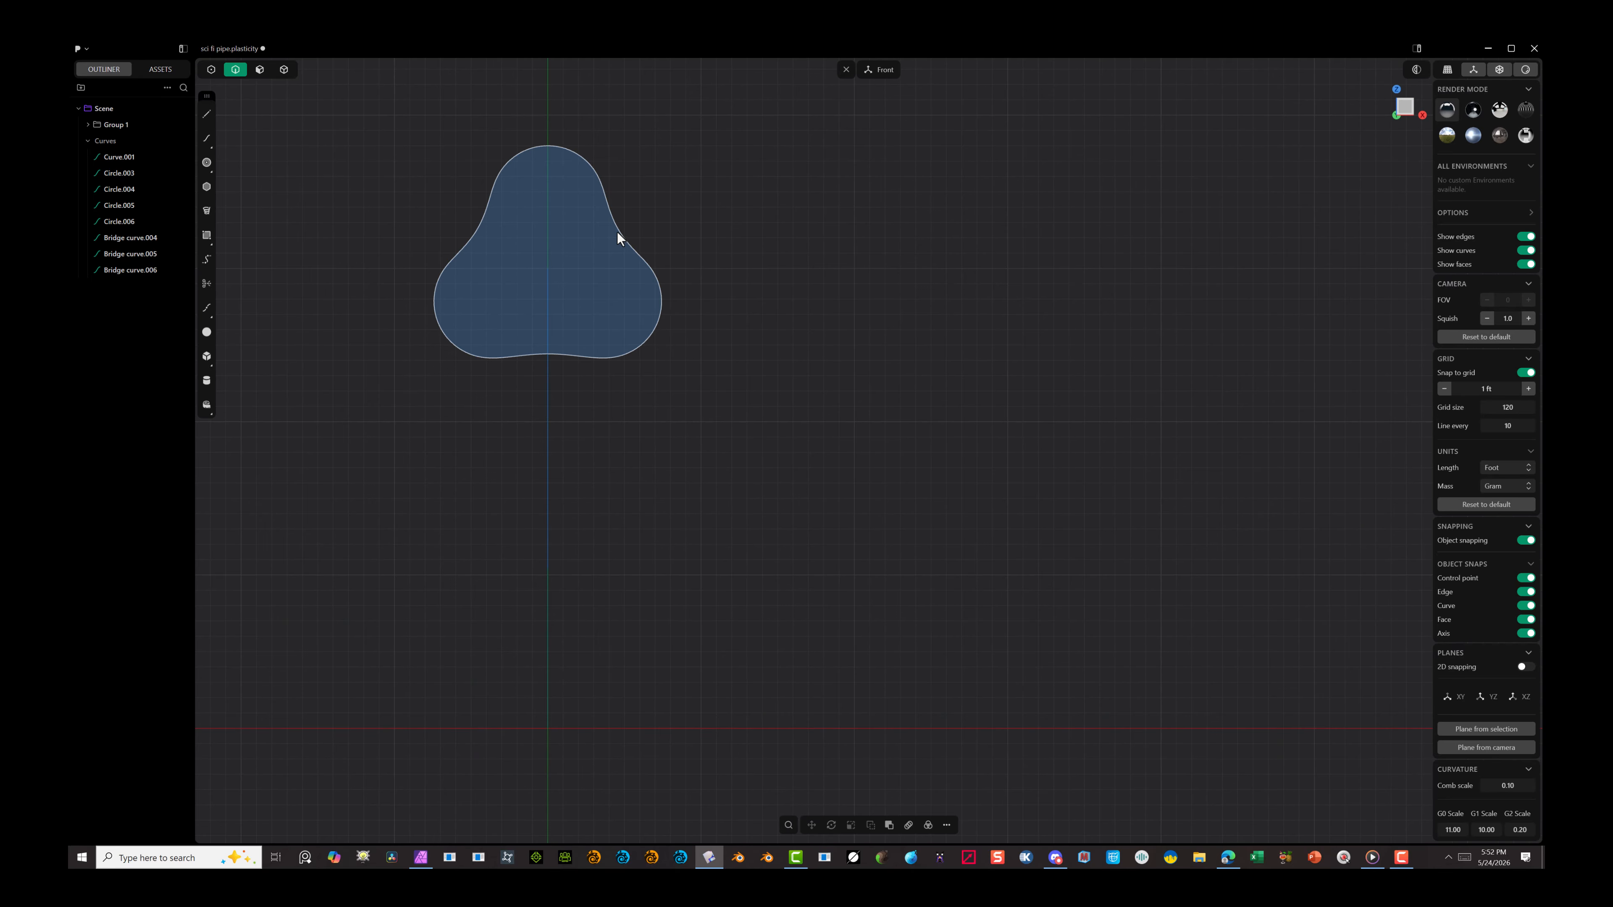
click(594, 214)
key(g)
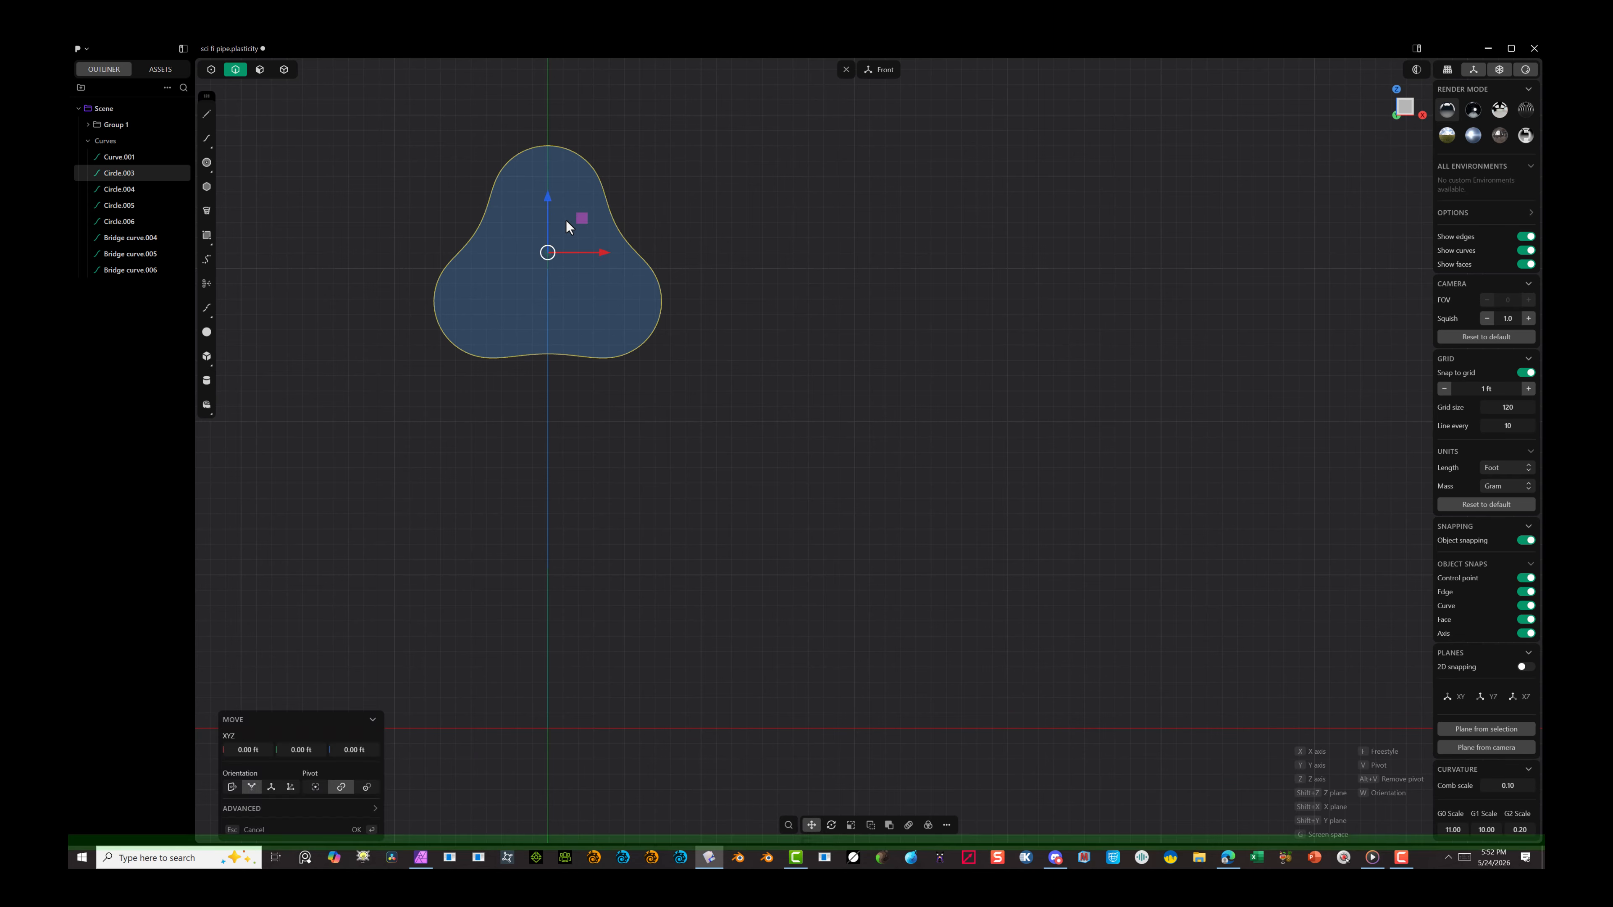
key(f)
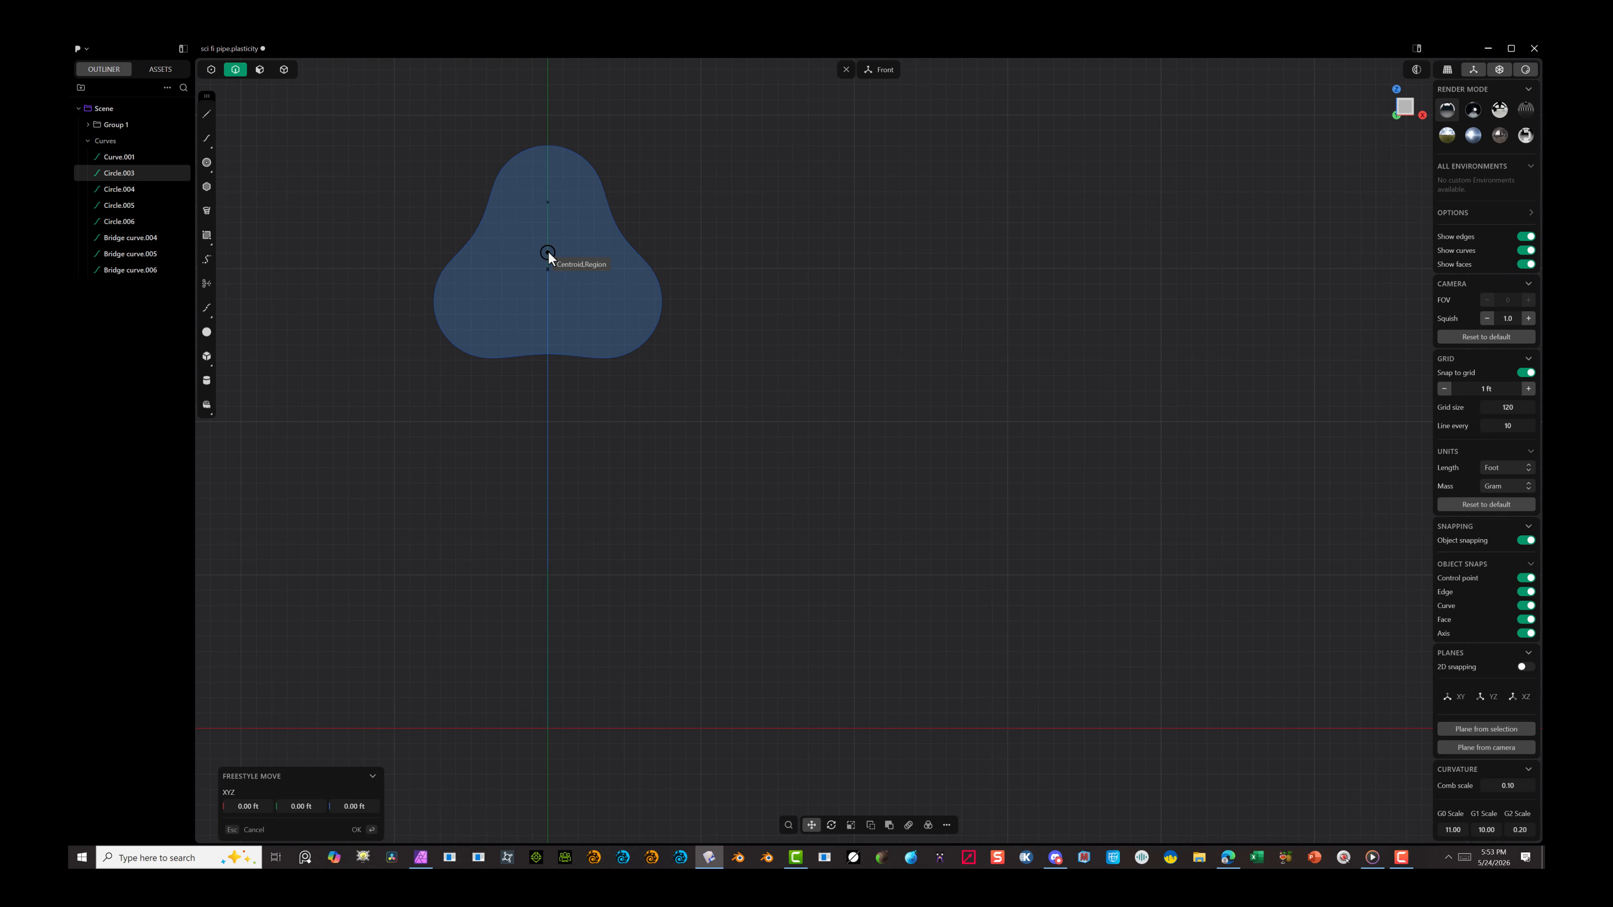
click(547, 253)
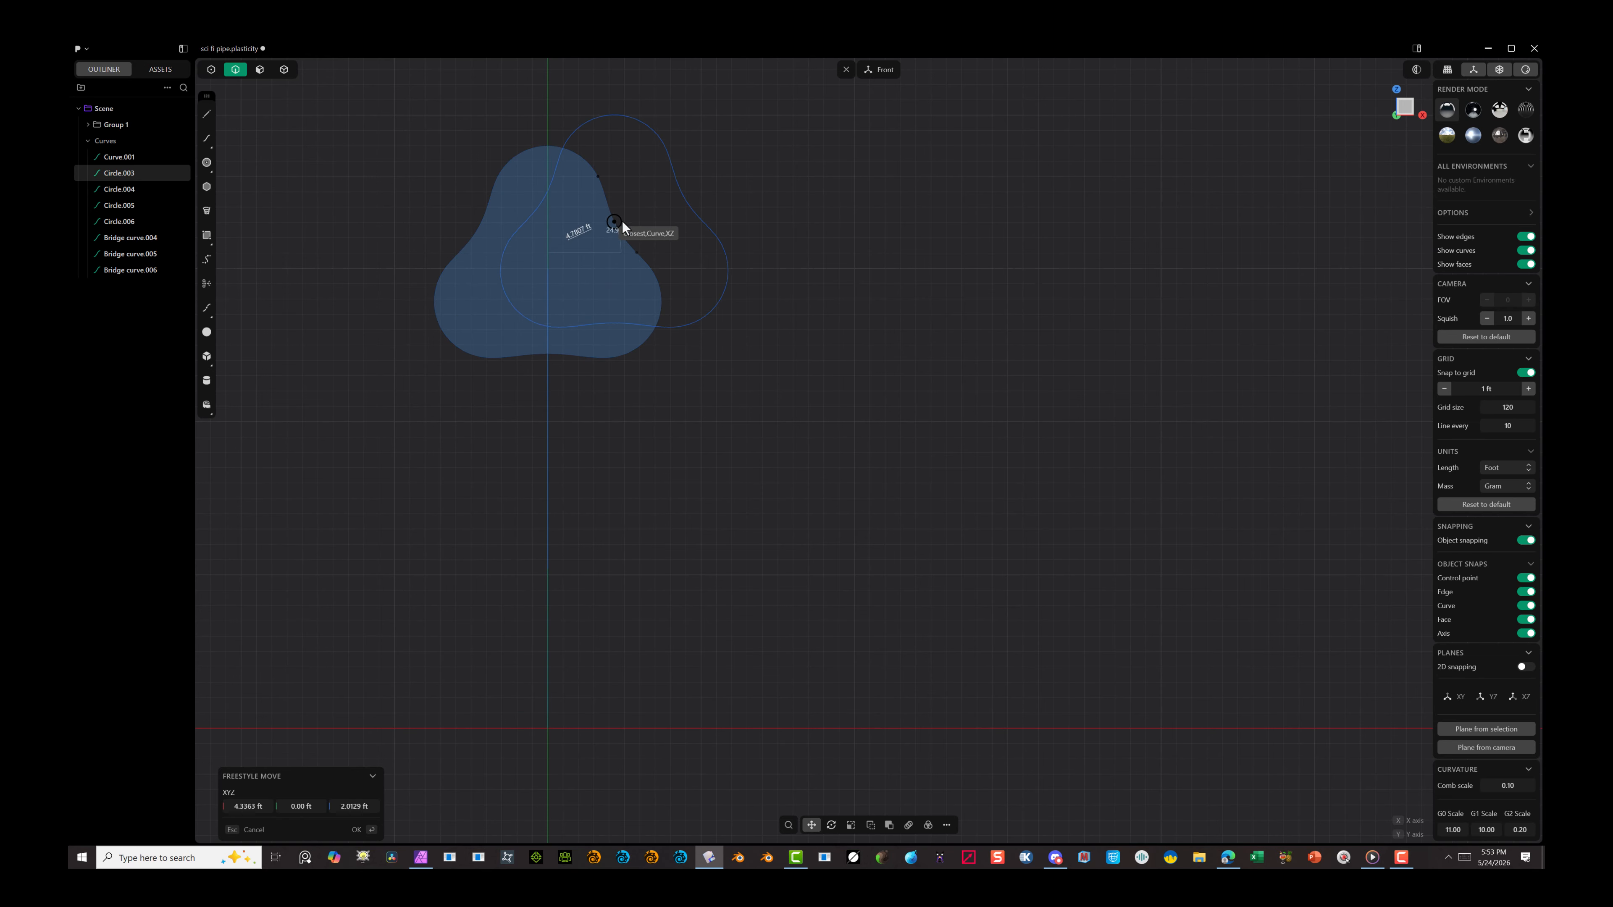
click(548, 269)
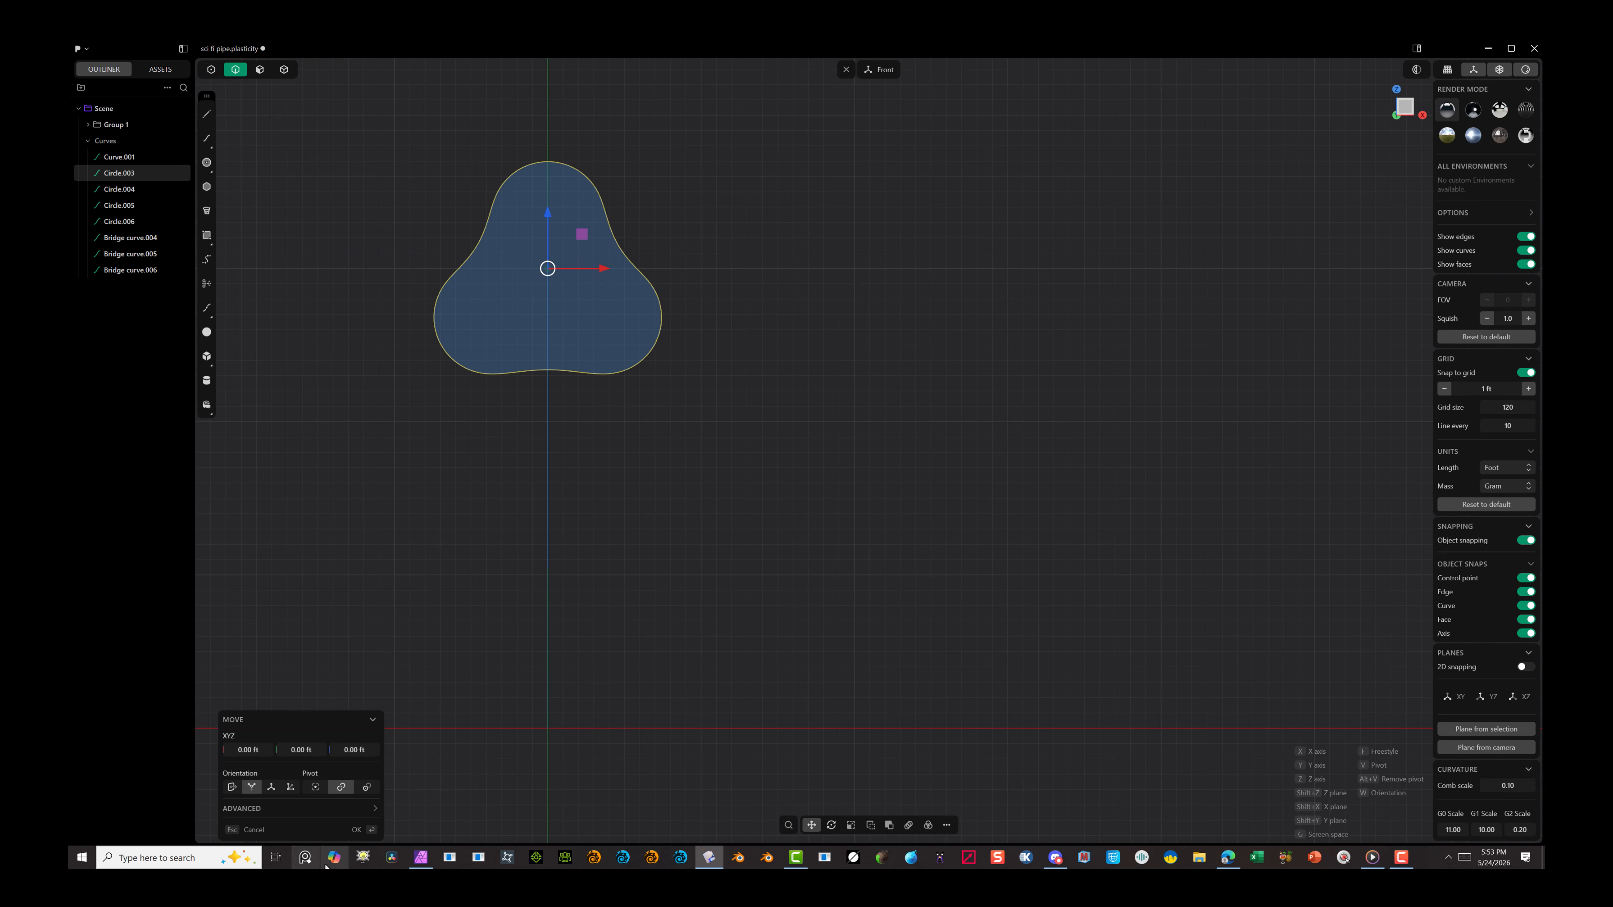
click(359, 830)
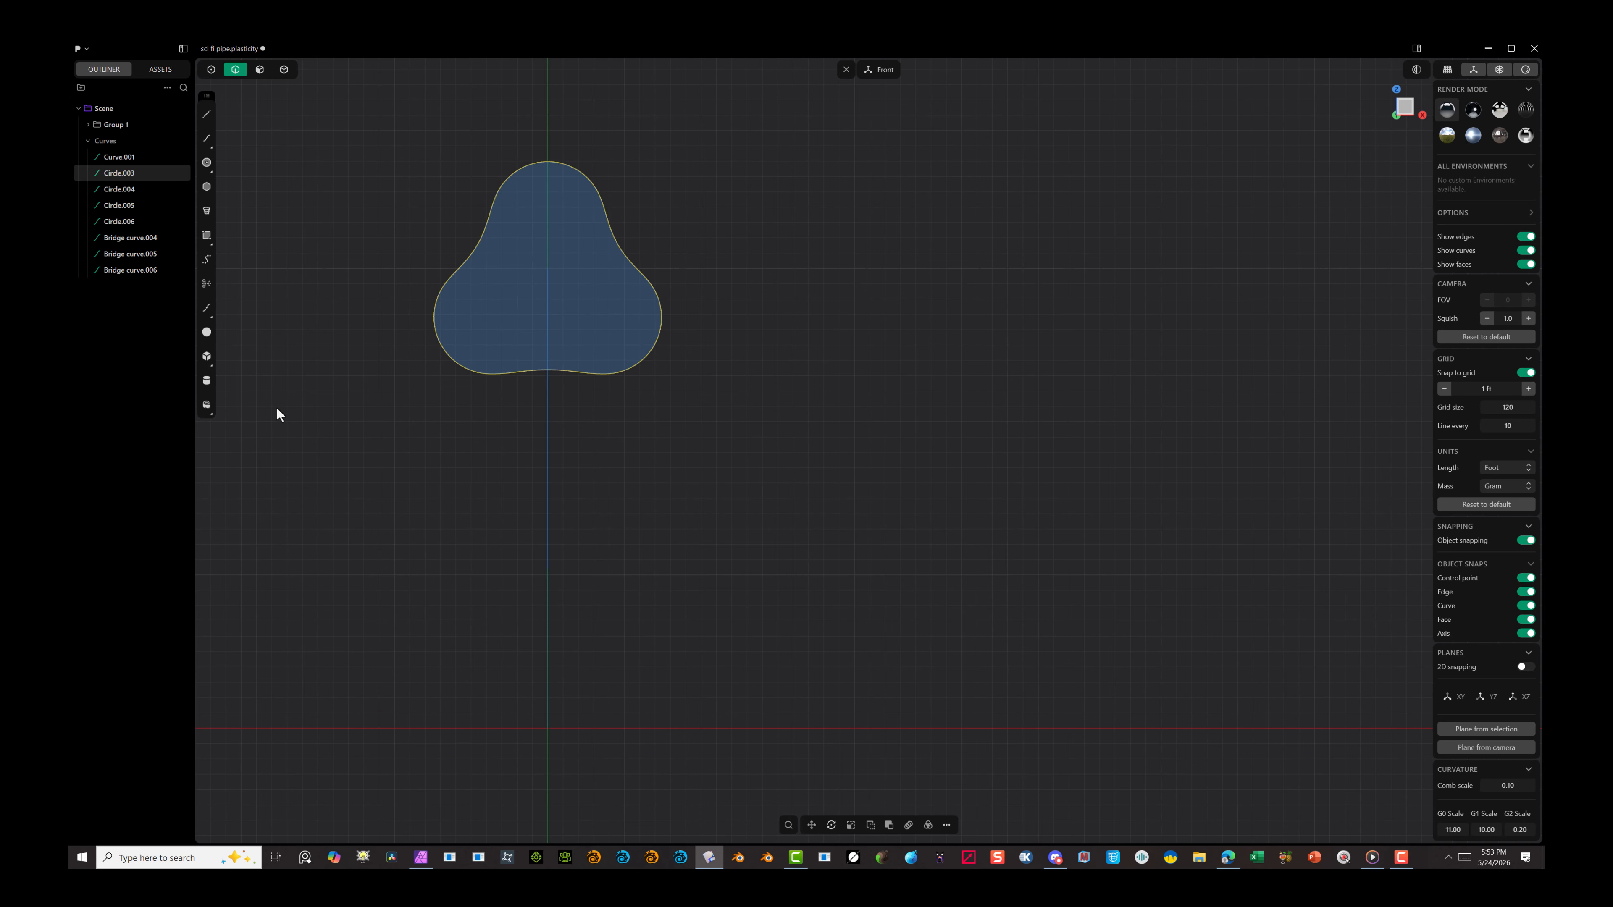
Step: Delete the leftover original arcs and bridge curves of the duplicate outline lying below the placed profile
alt+drag(438, 378, 328, 260)
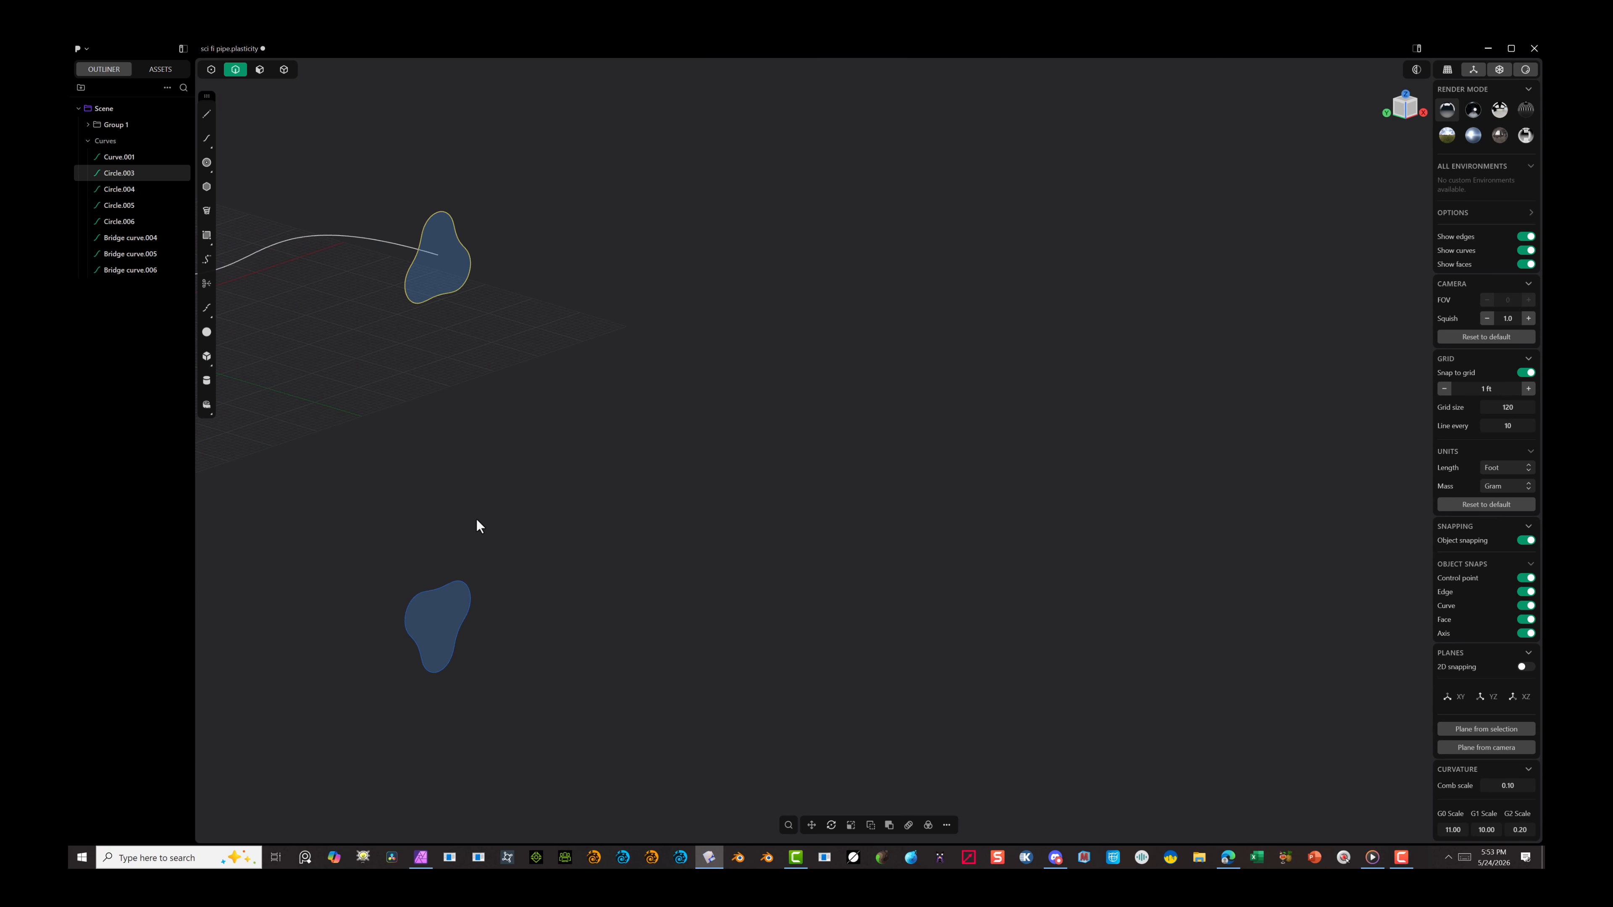
drag(534, 539, 372, 691)
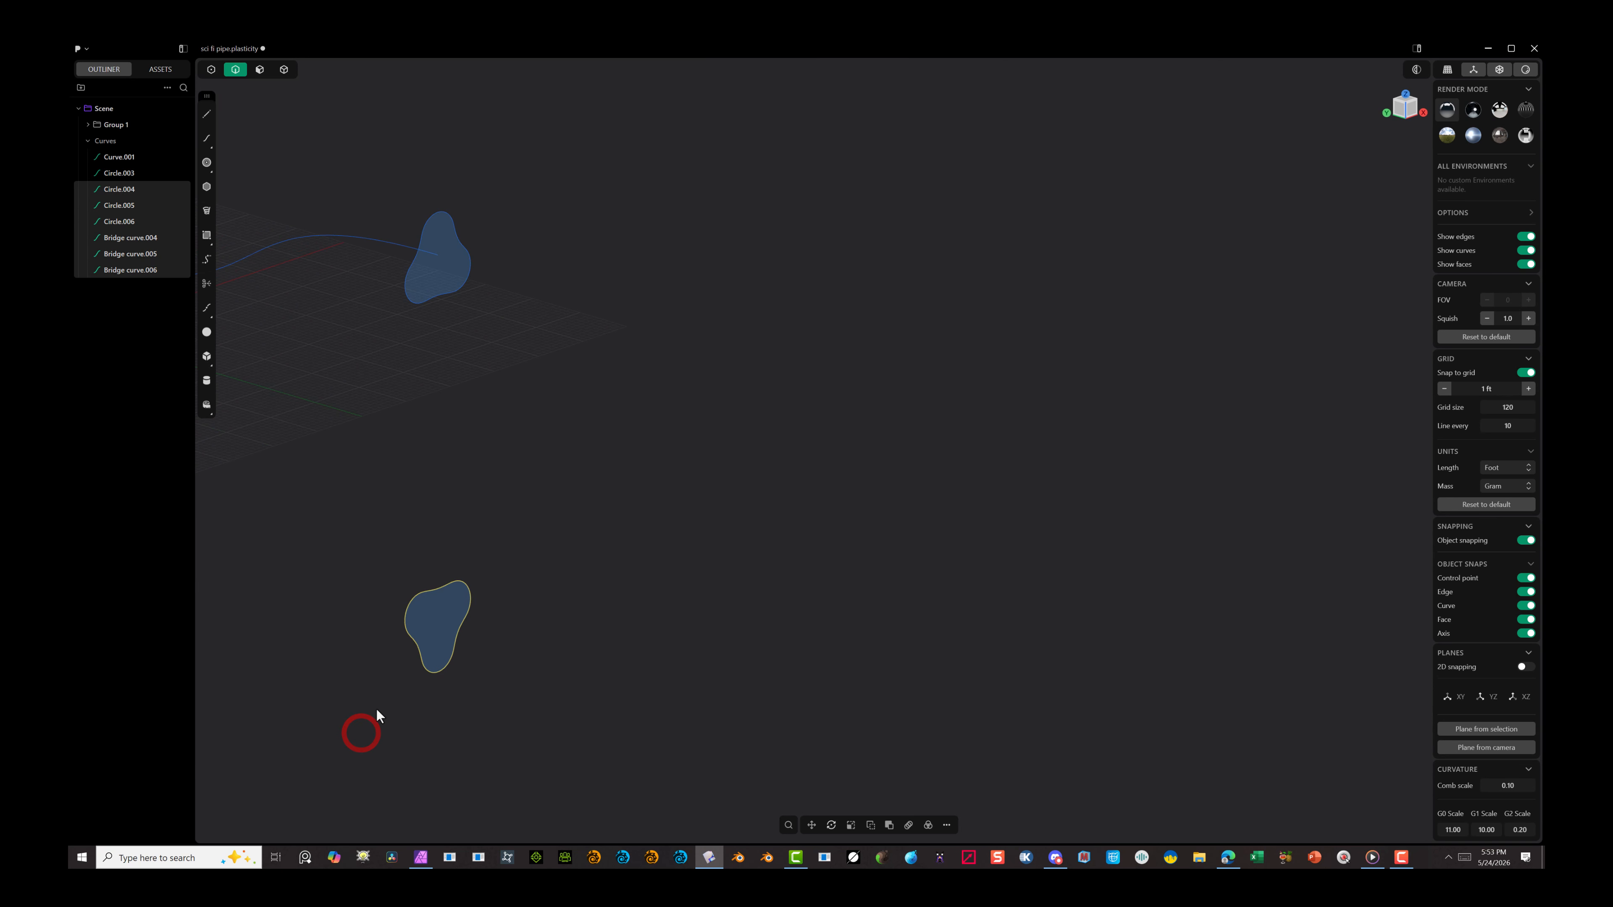
key(Delete)
scroll(584, 345, down, 5)
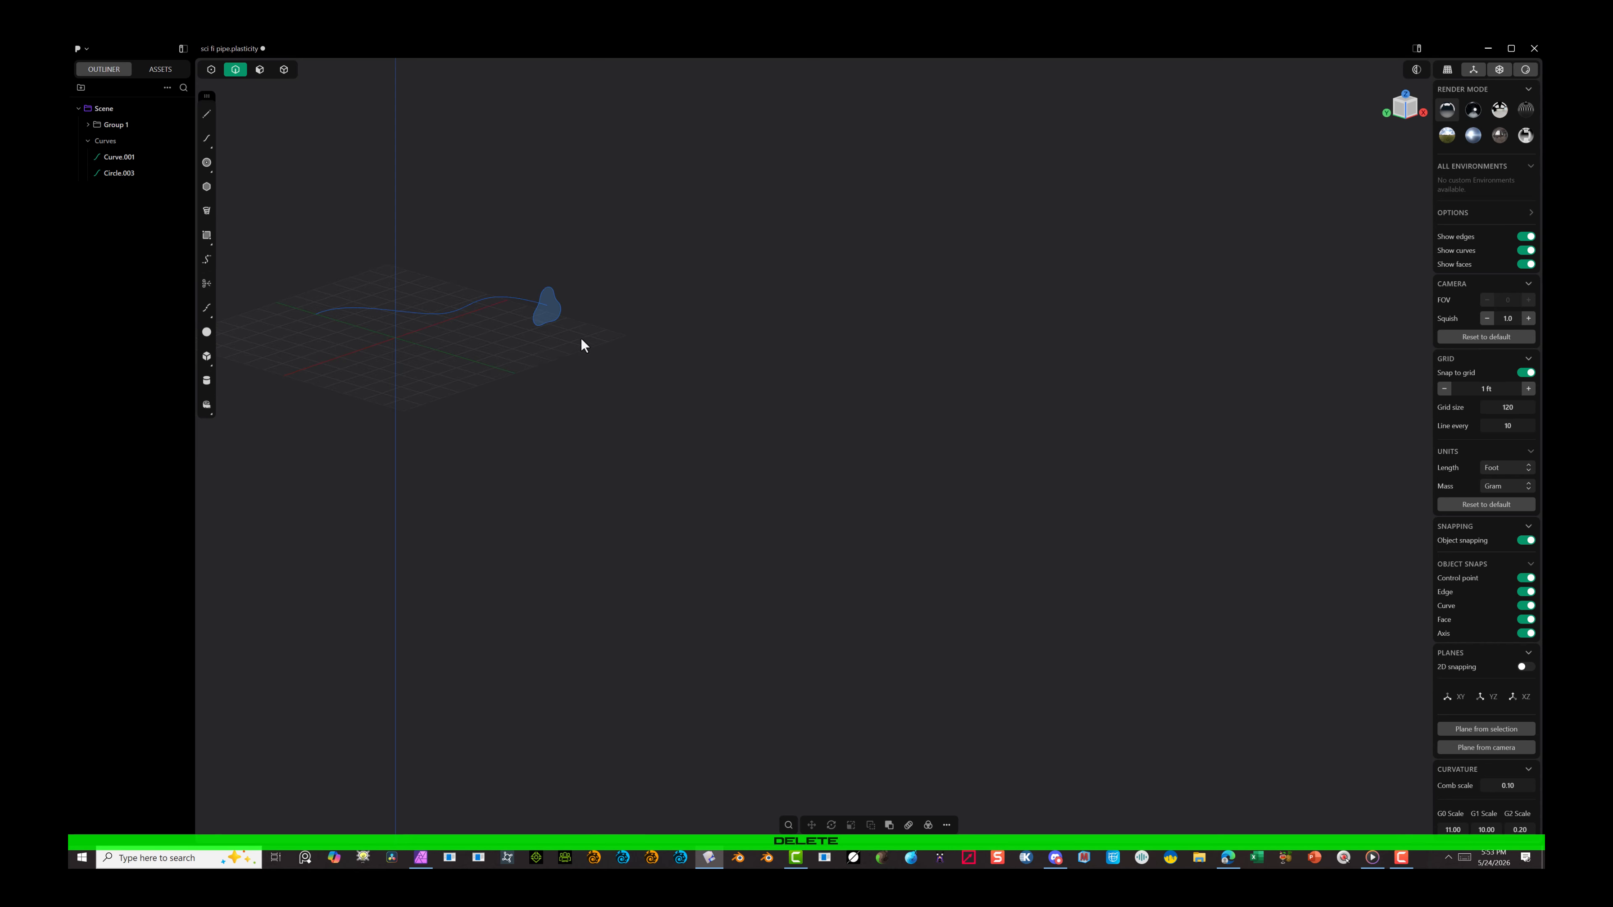
key(ctrl+z)
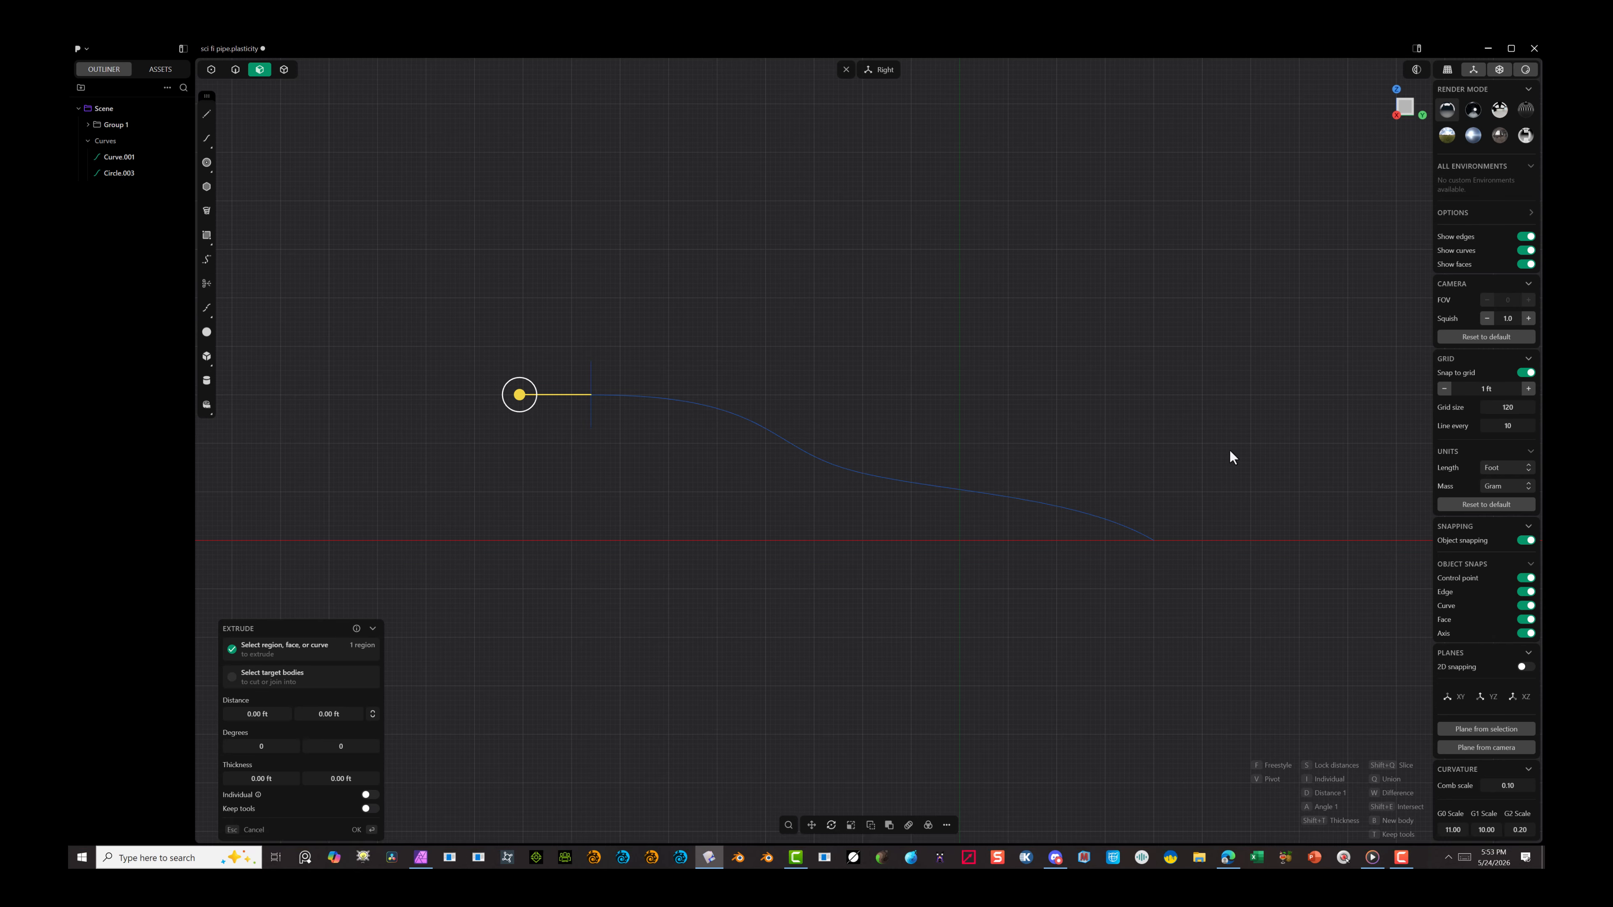
click(353, 830)
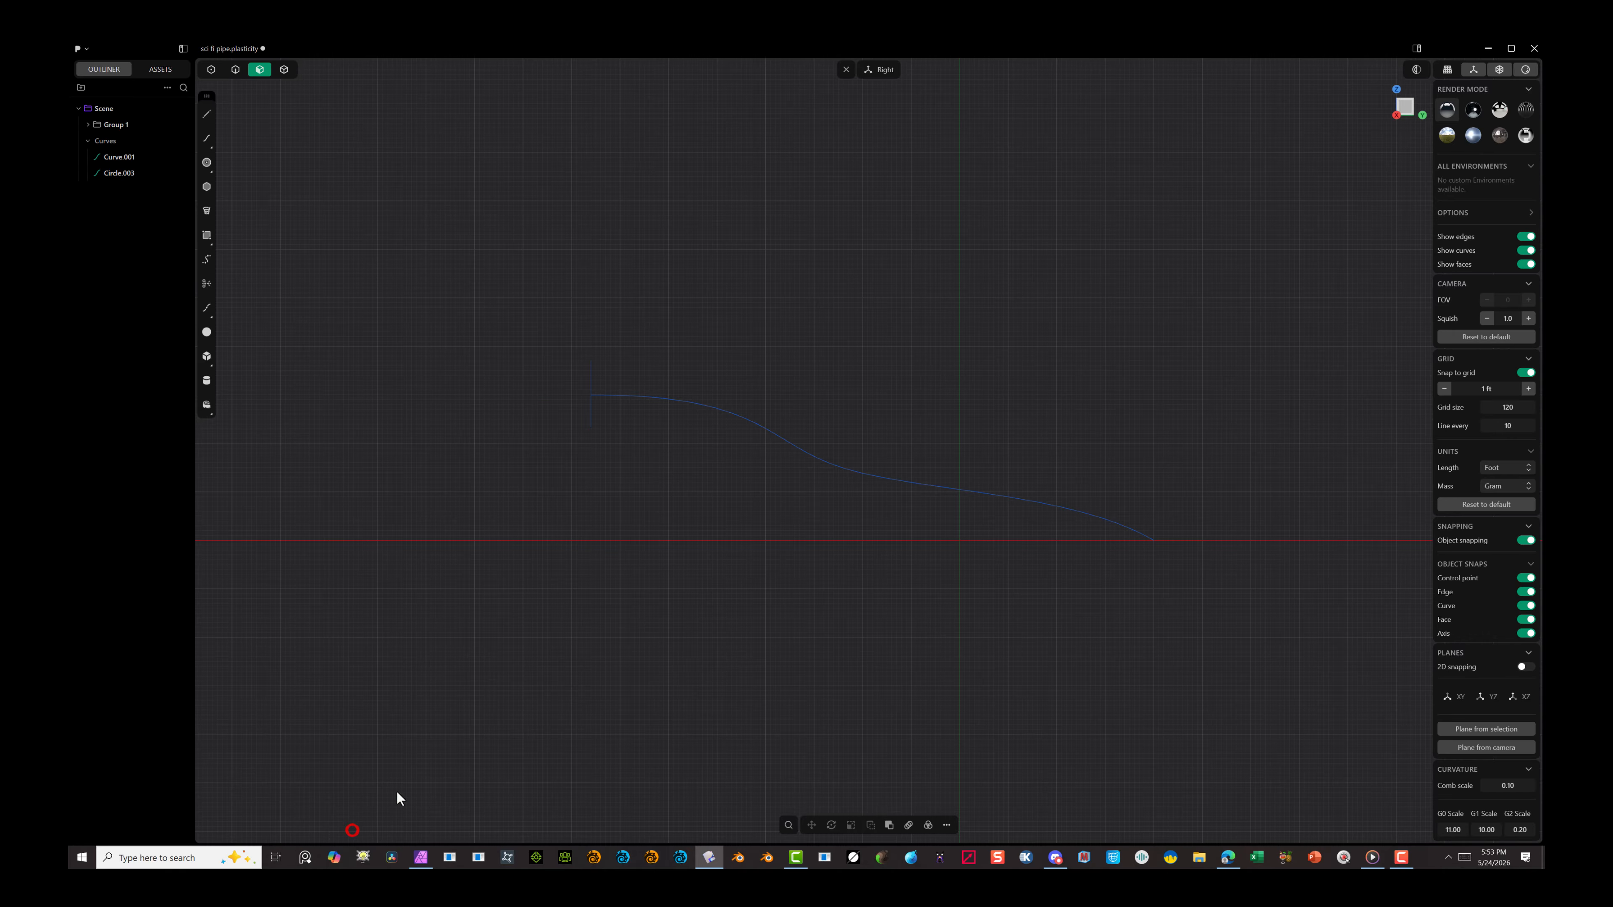
Step: In the Right view, move the path's far end control point up 10 ft along Z so the curve ends horizontally
click(233, 71)
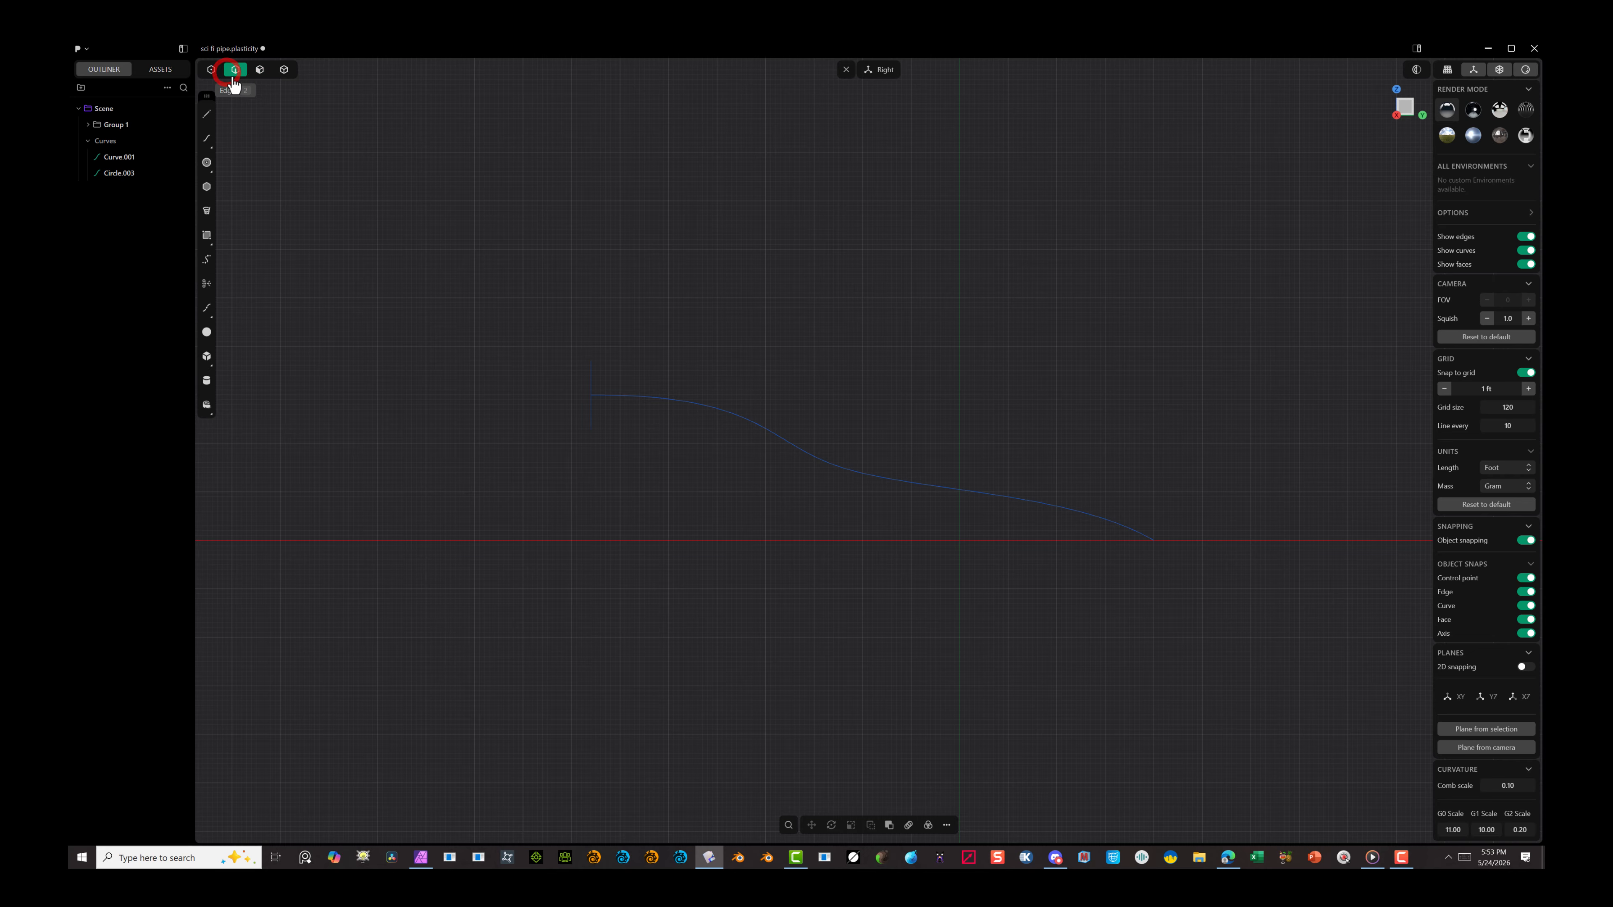
click(211, 69)
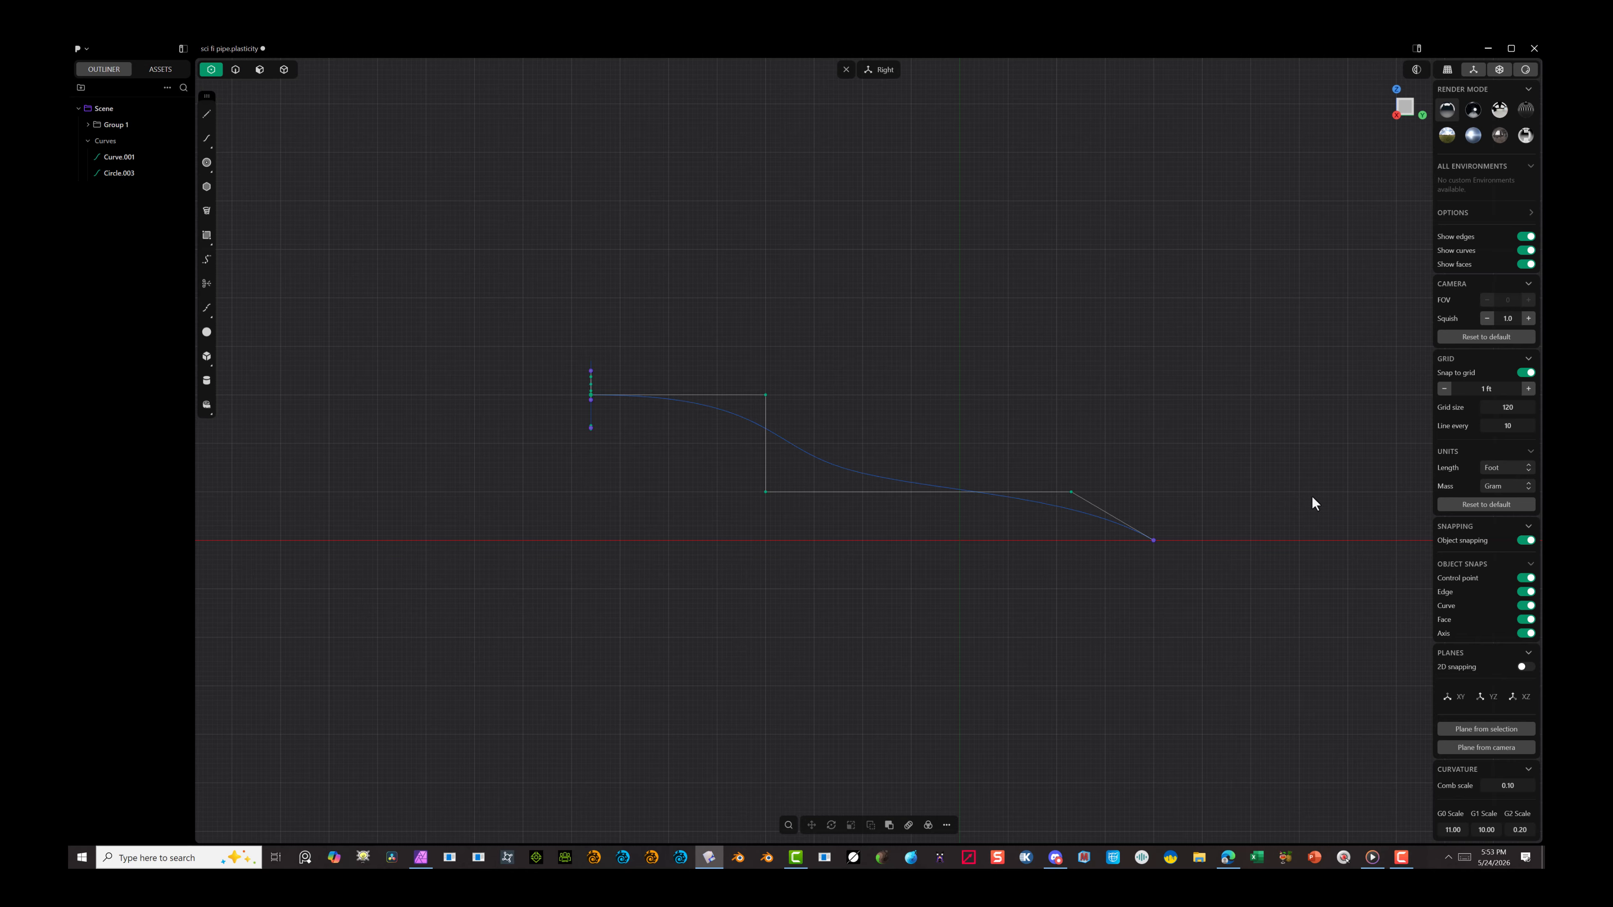
drag(1278, 459, 1146, 655)
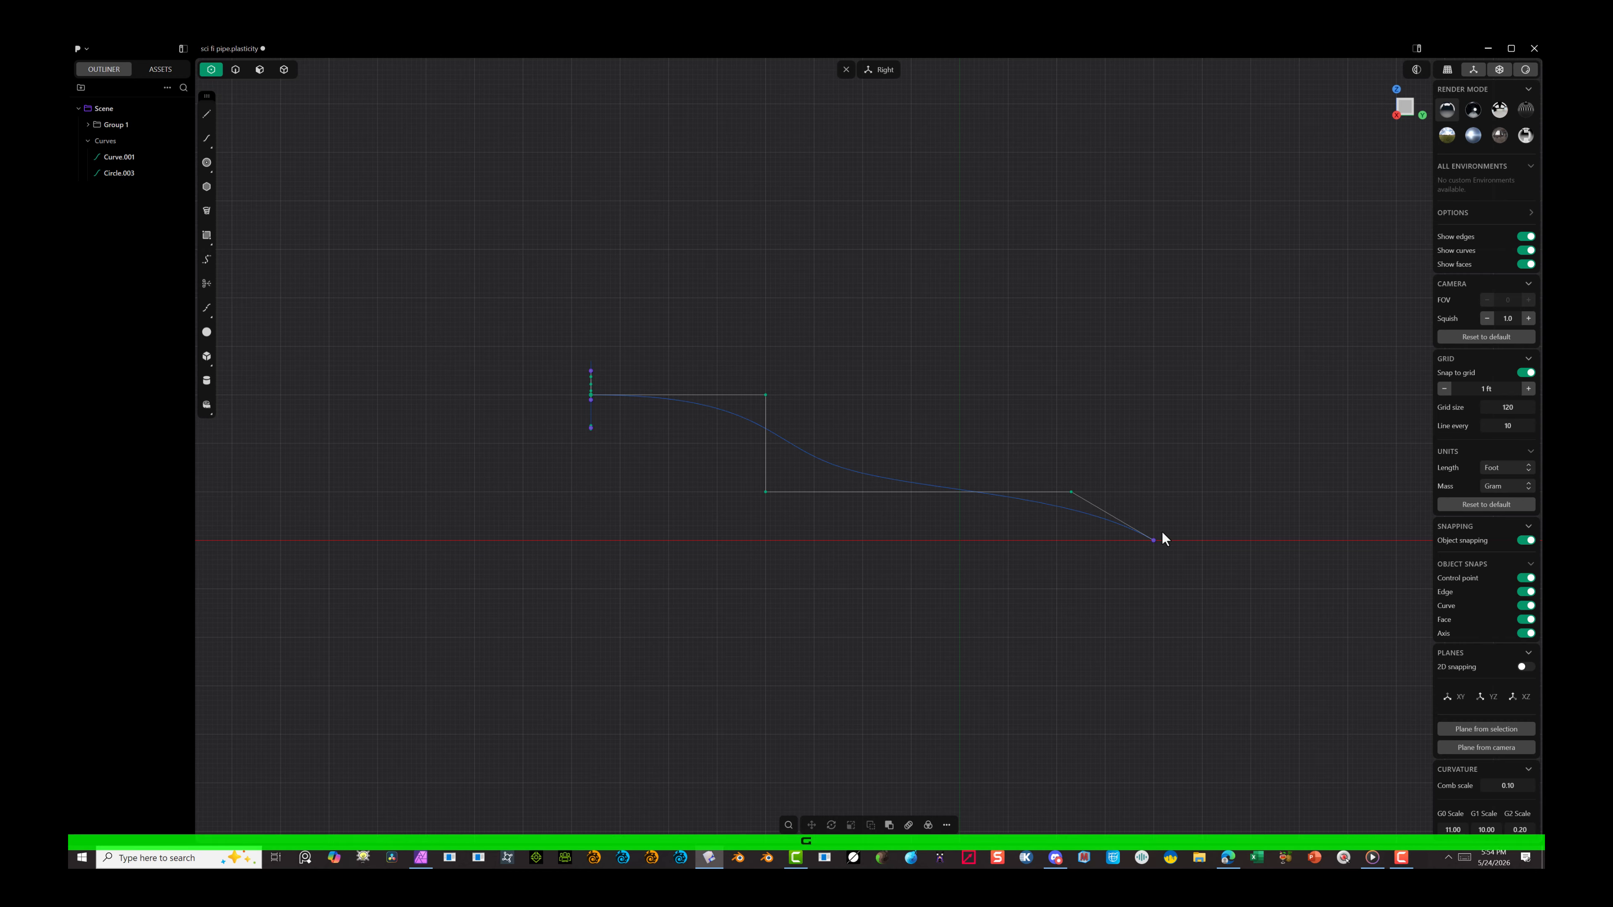
drag(1171, 515, 1130, 589)
key(g)
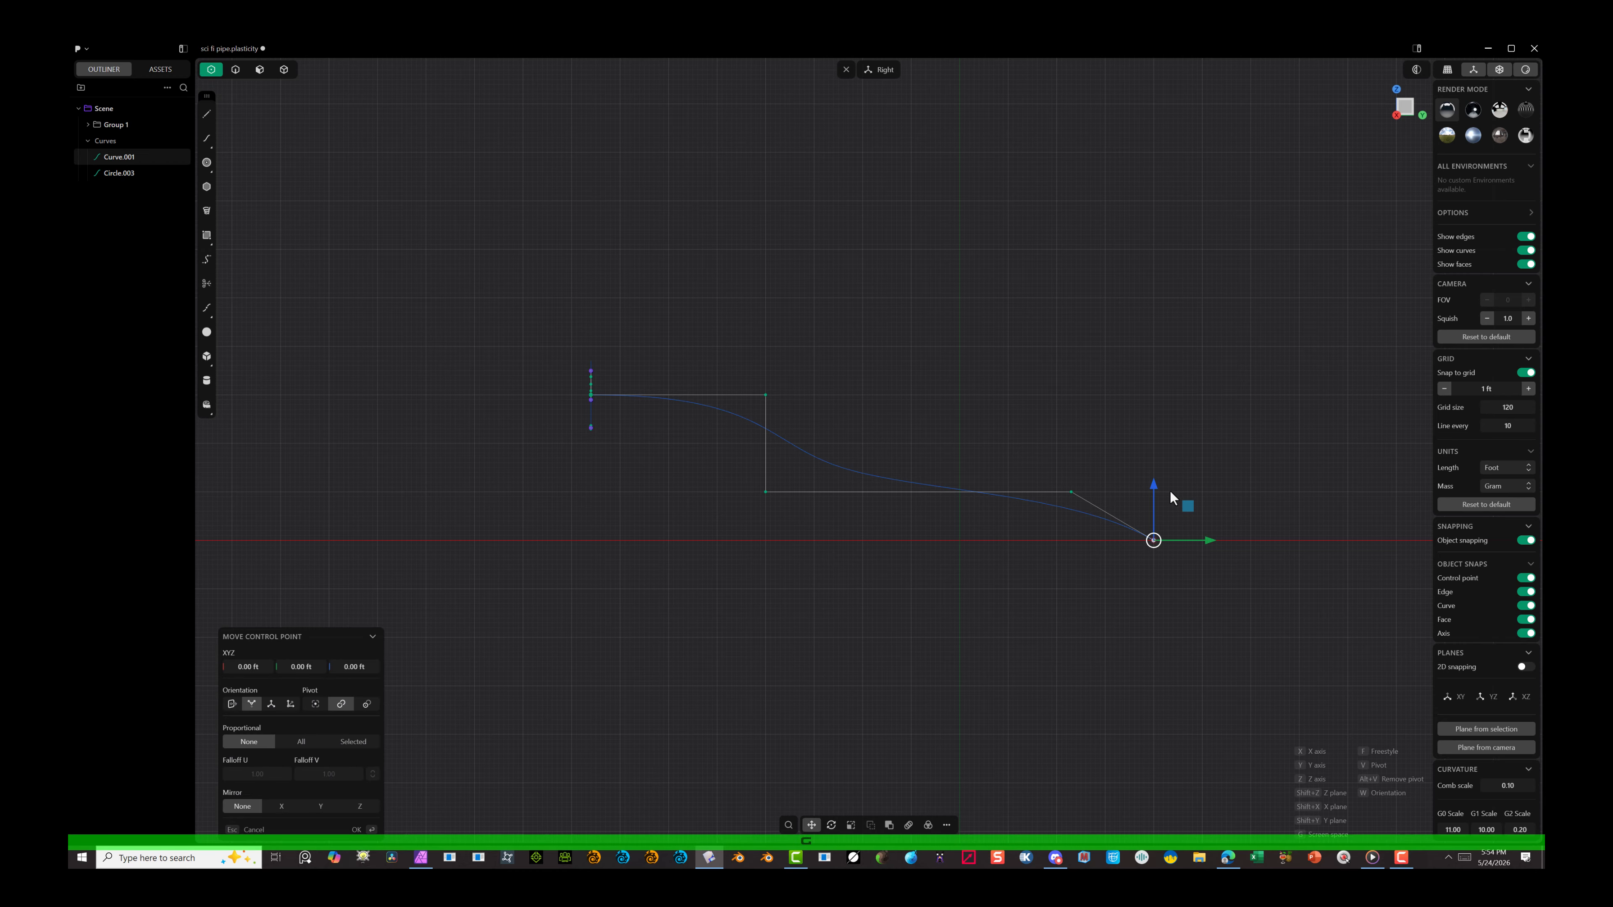
drag(1155, 485, 1155, 465)
drag(1156, 448, 1156, 438)
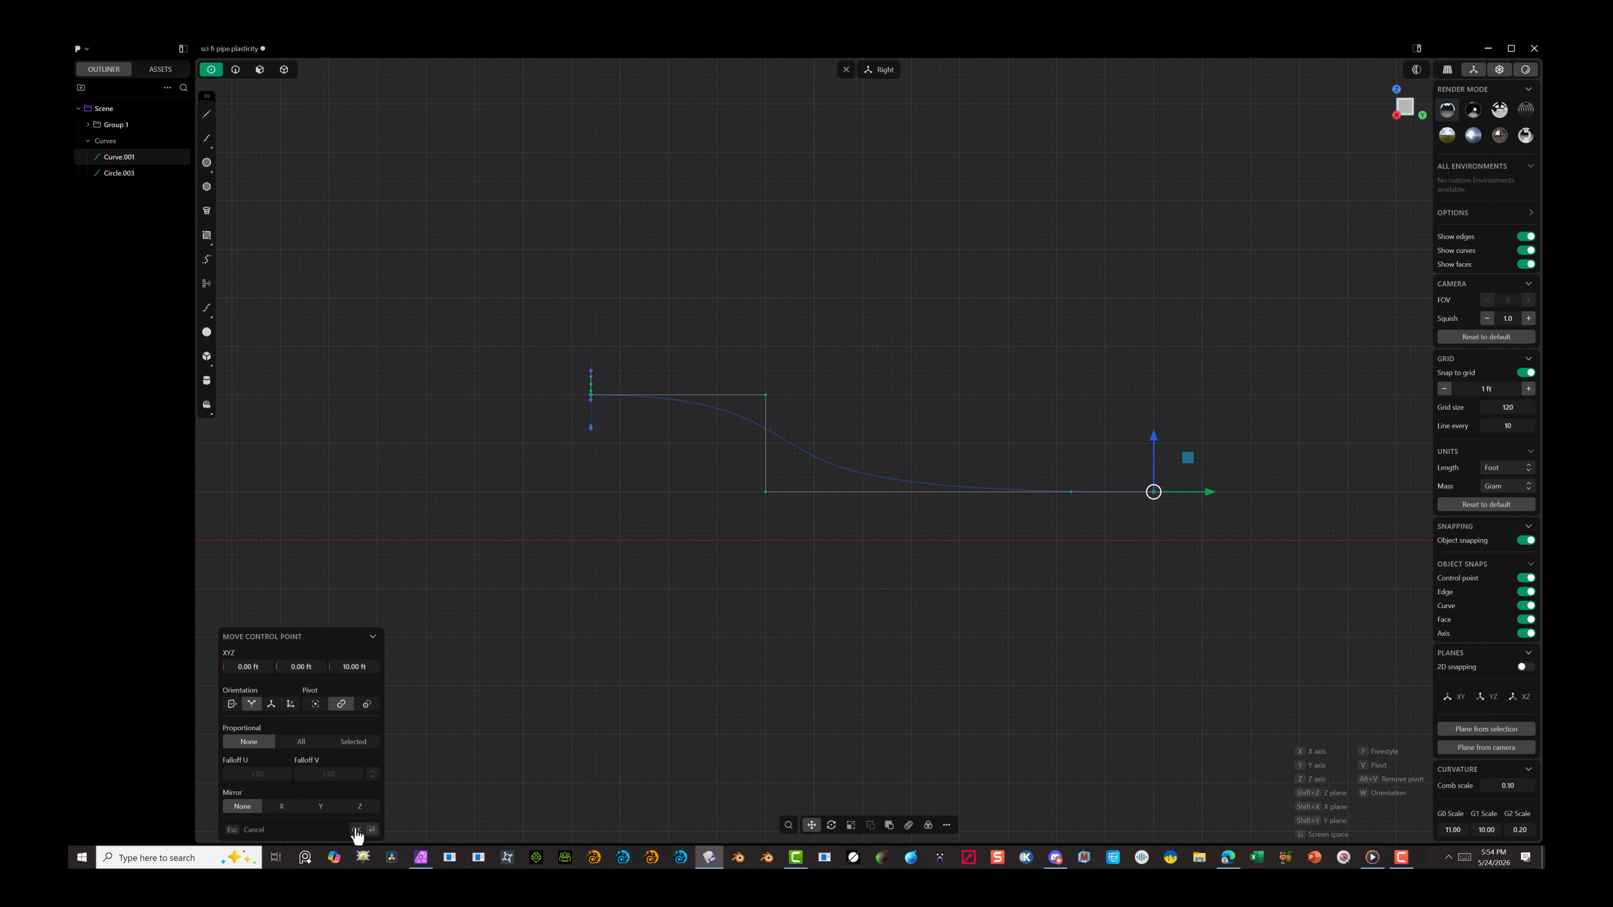
click(357, 829)
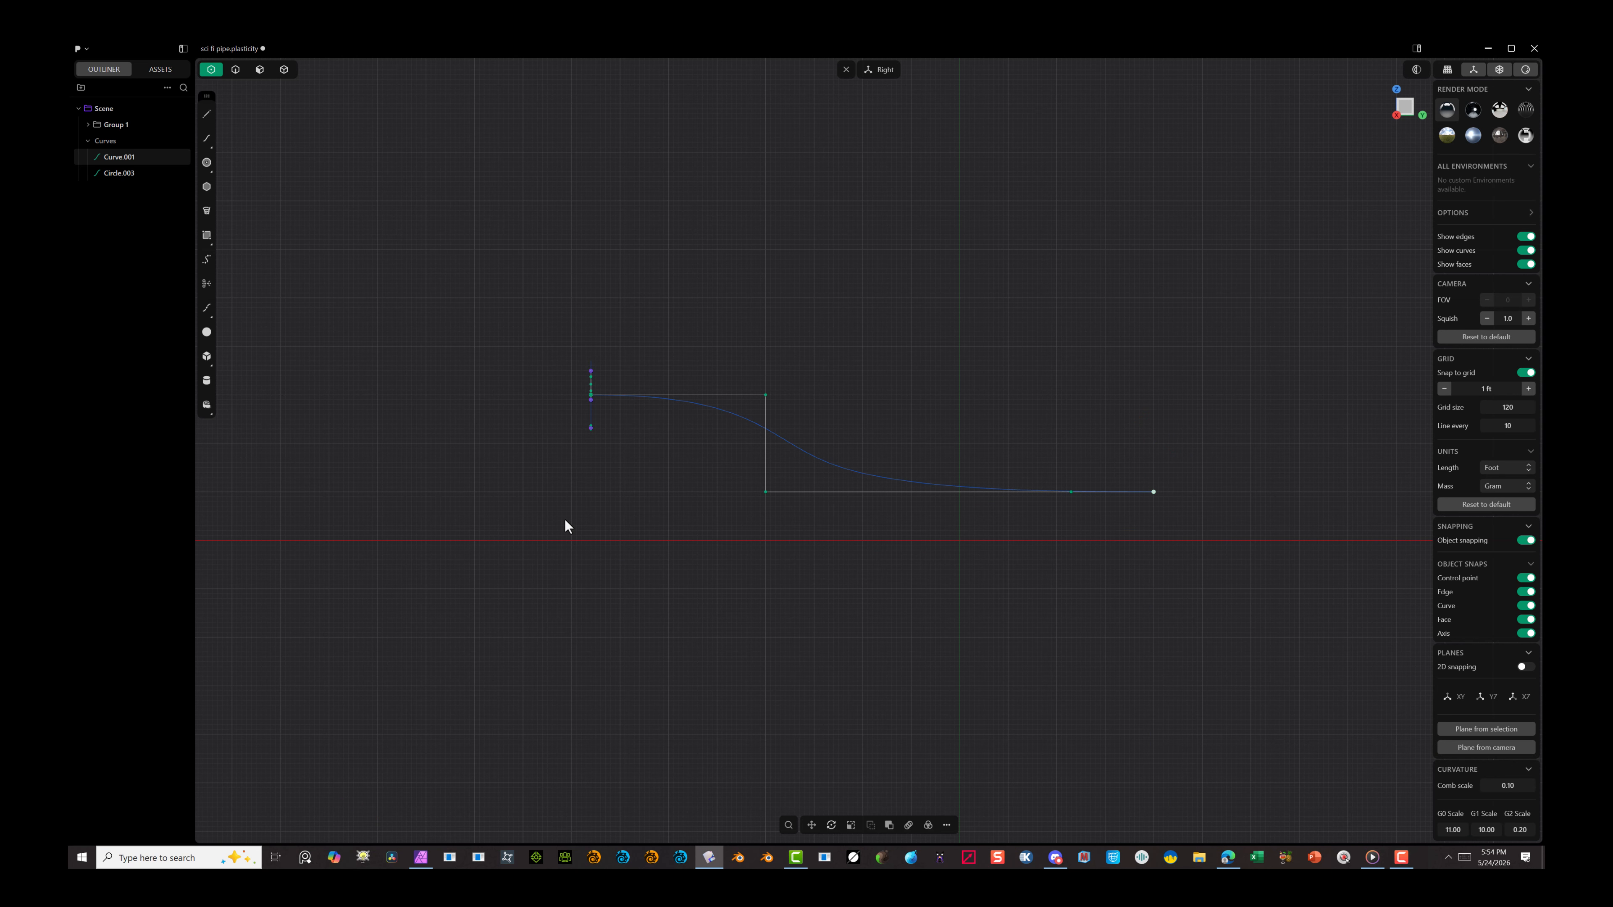
Step: Sweep the three-lobed profile region along the curved path with Normal alignment, no twist and scale 1.00
middle_drag(593, 518, 396, 350)
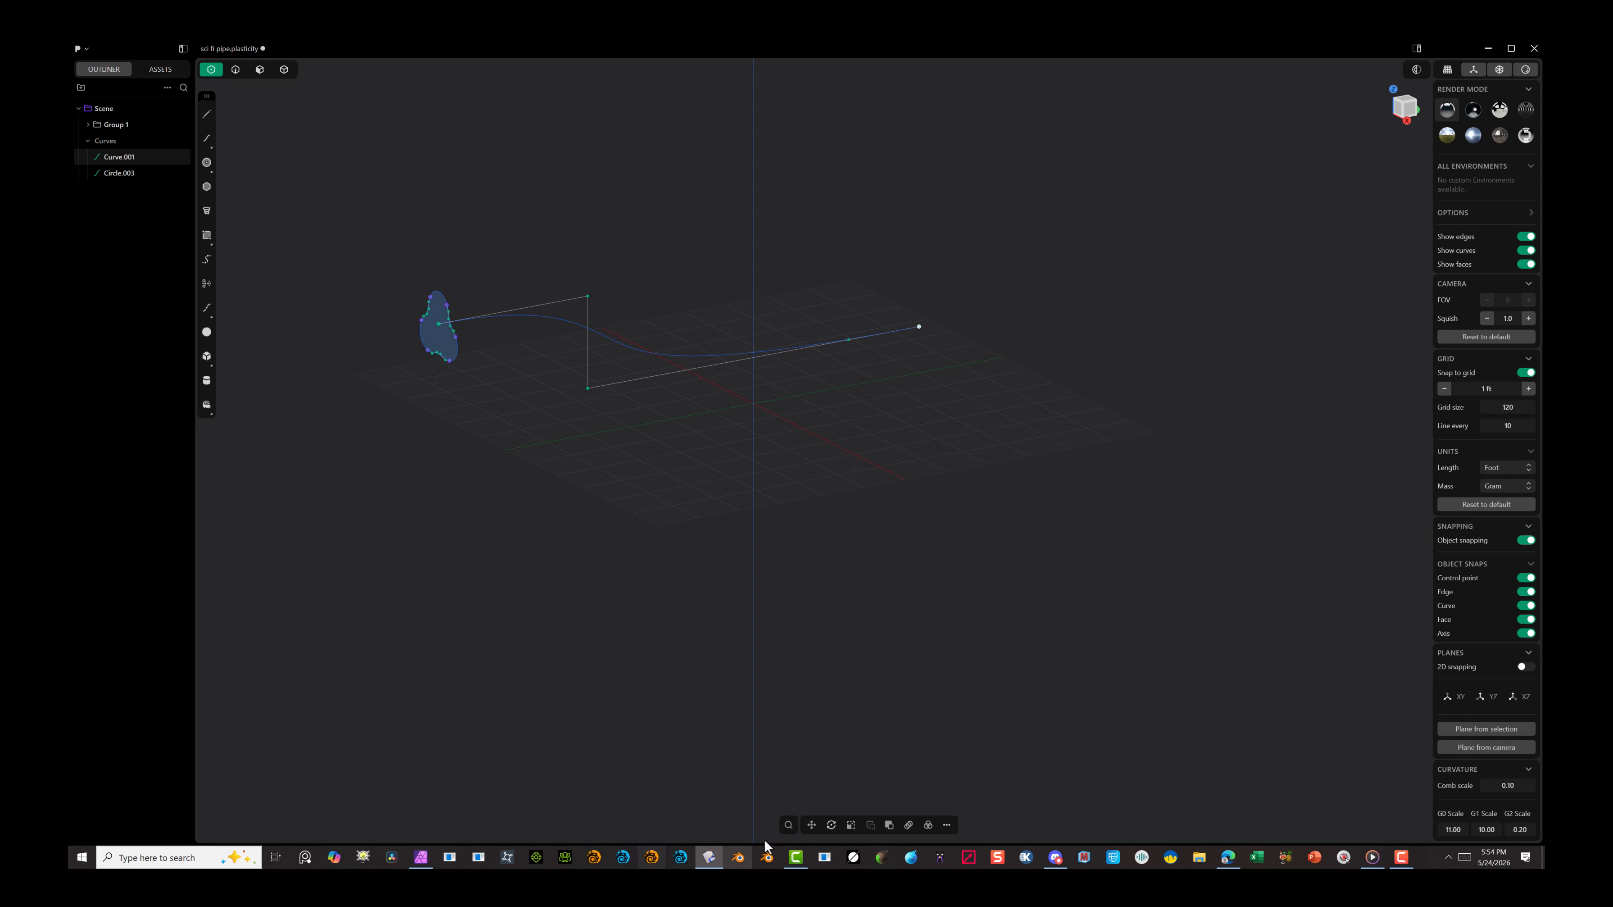
click(260, 69)
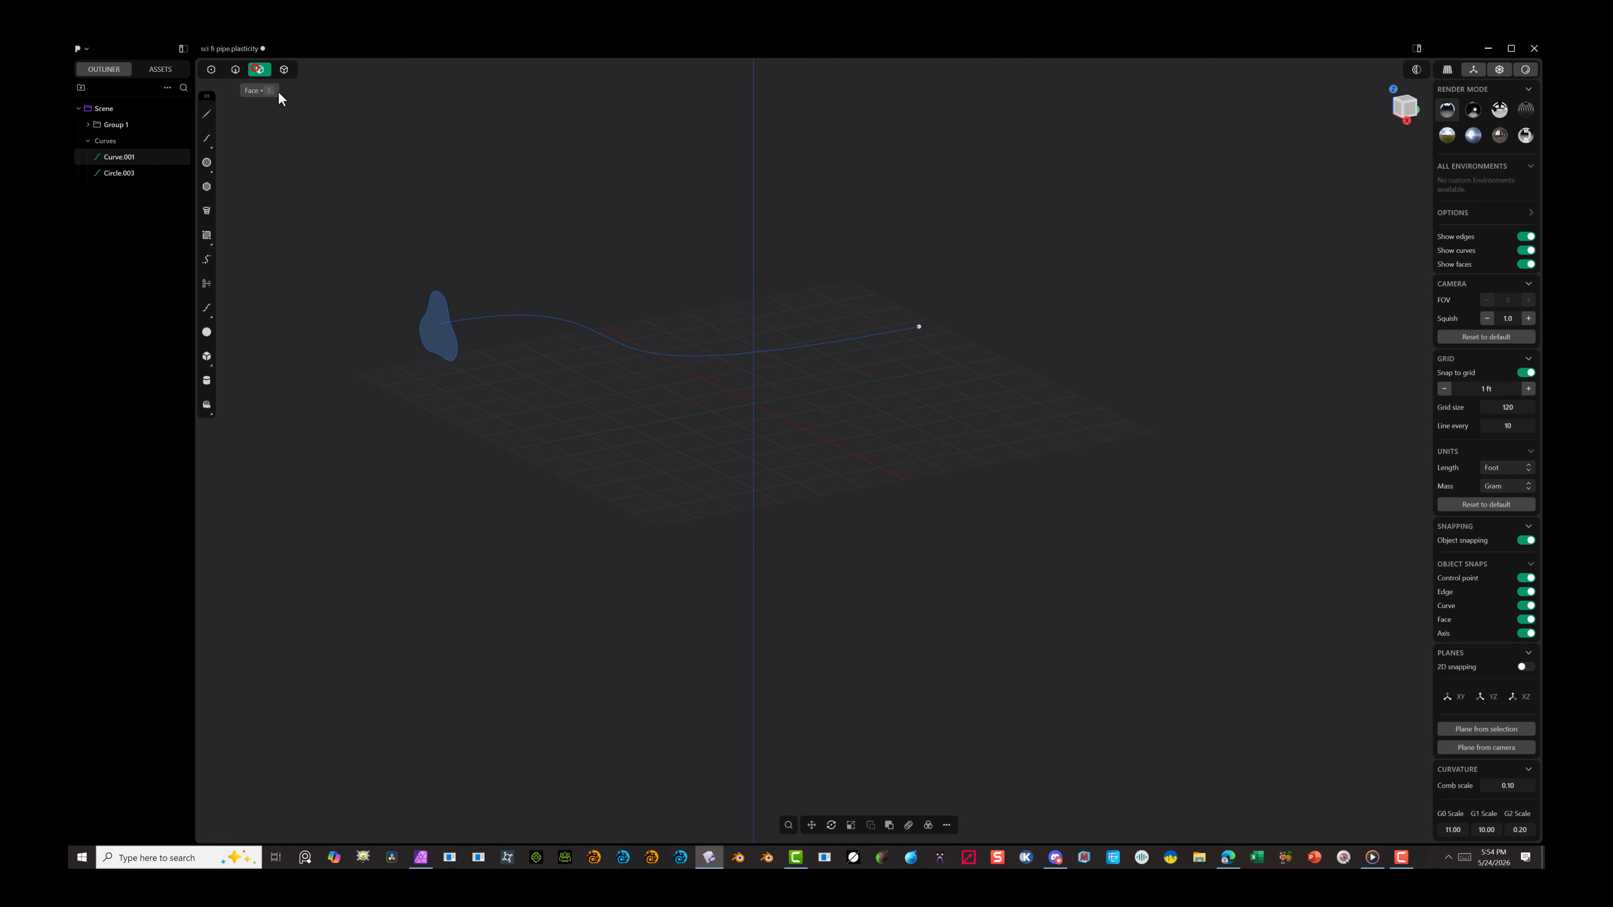
click(296, 135)
click(431, 344)
key(e)
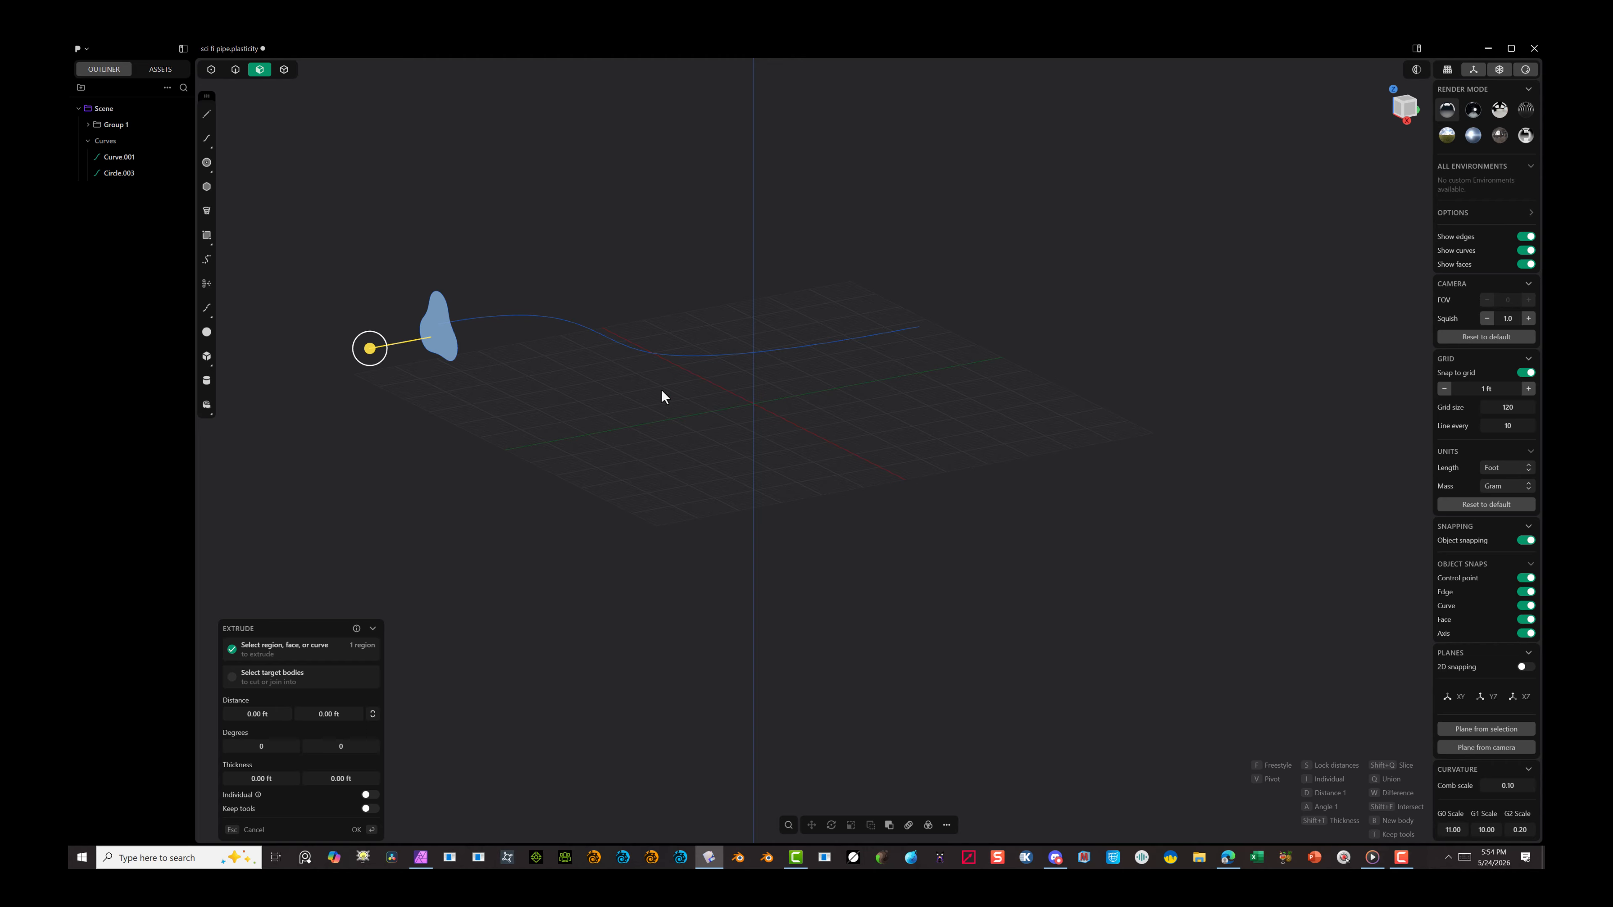
click(947, 825)
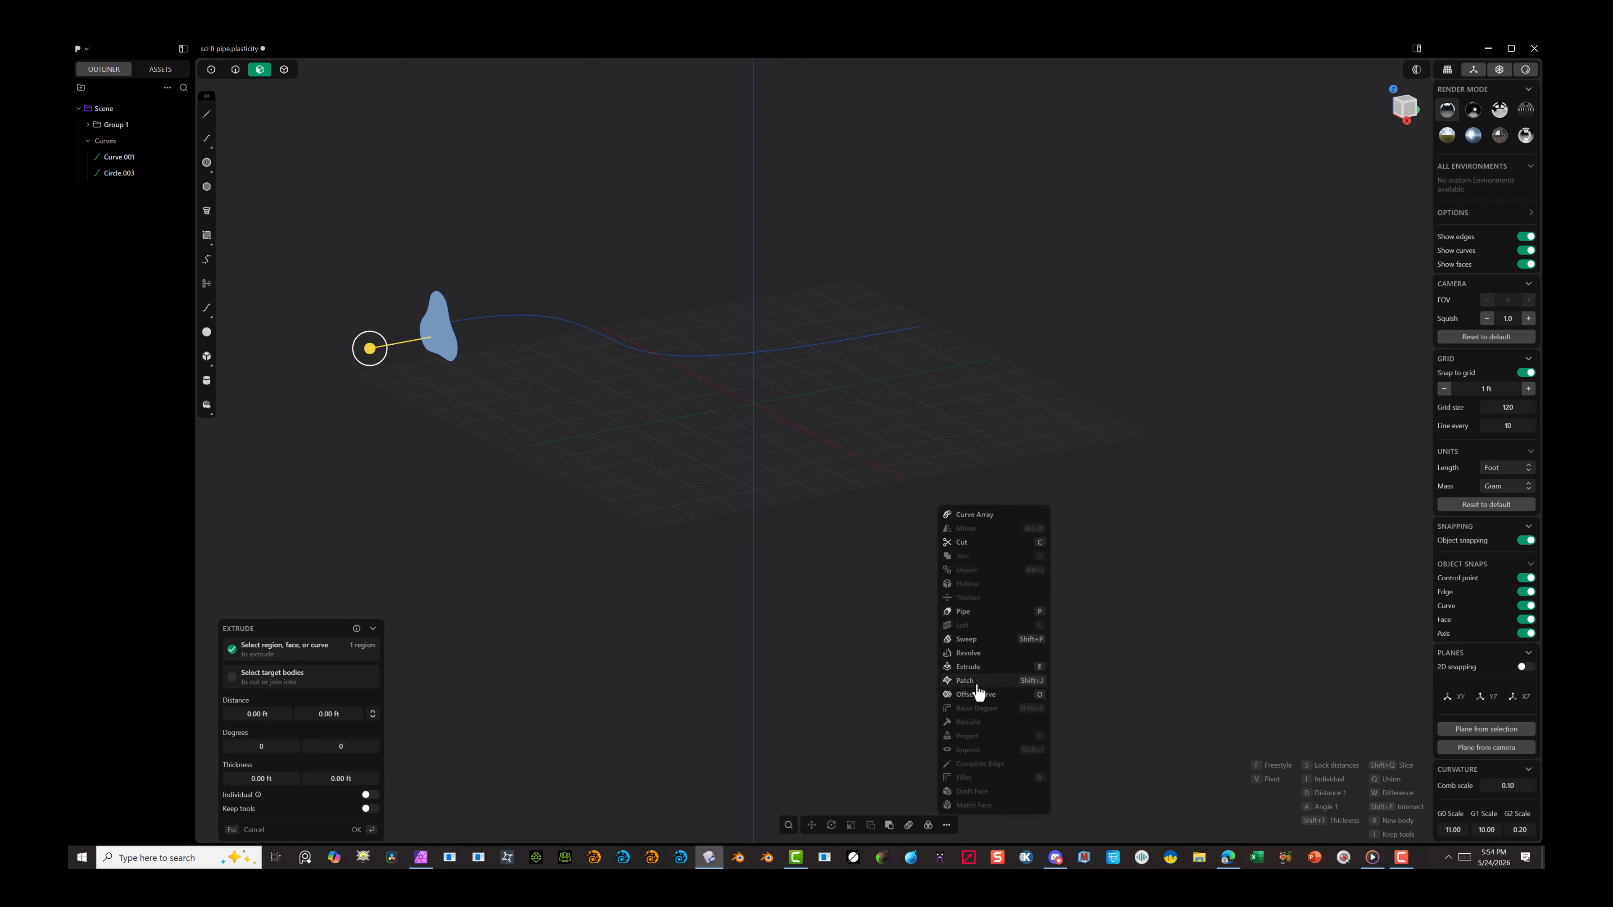
click(969, 640)
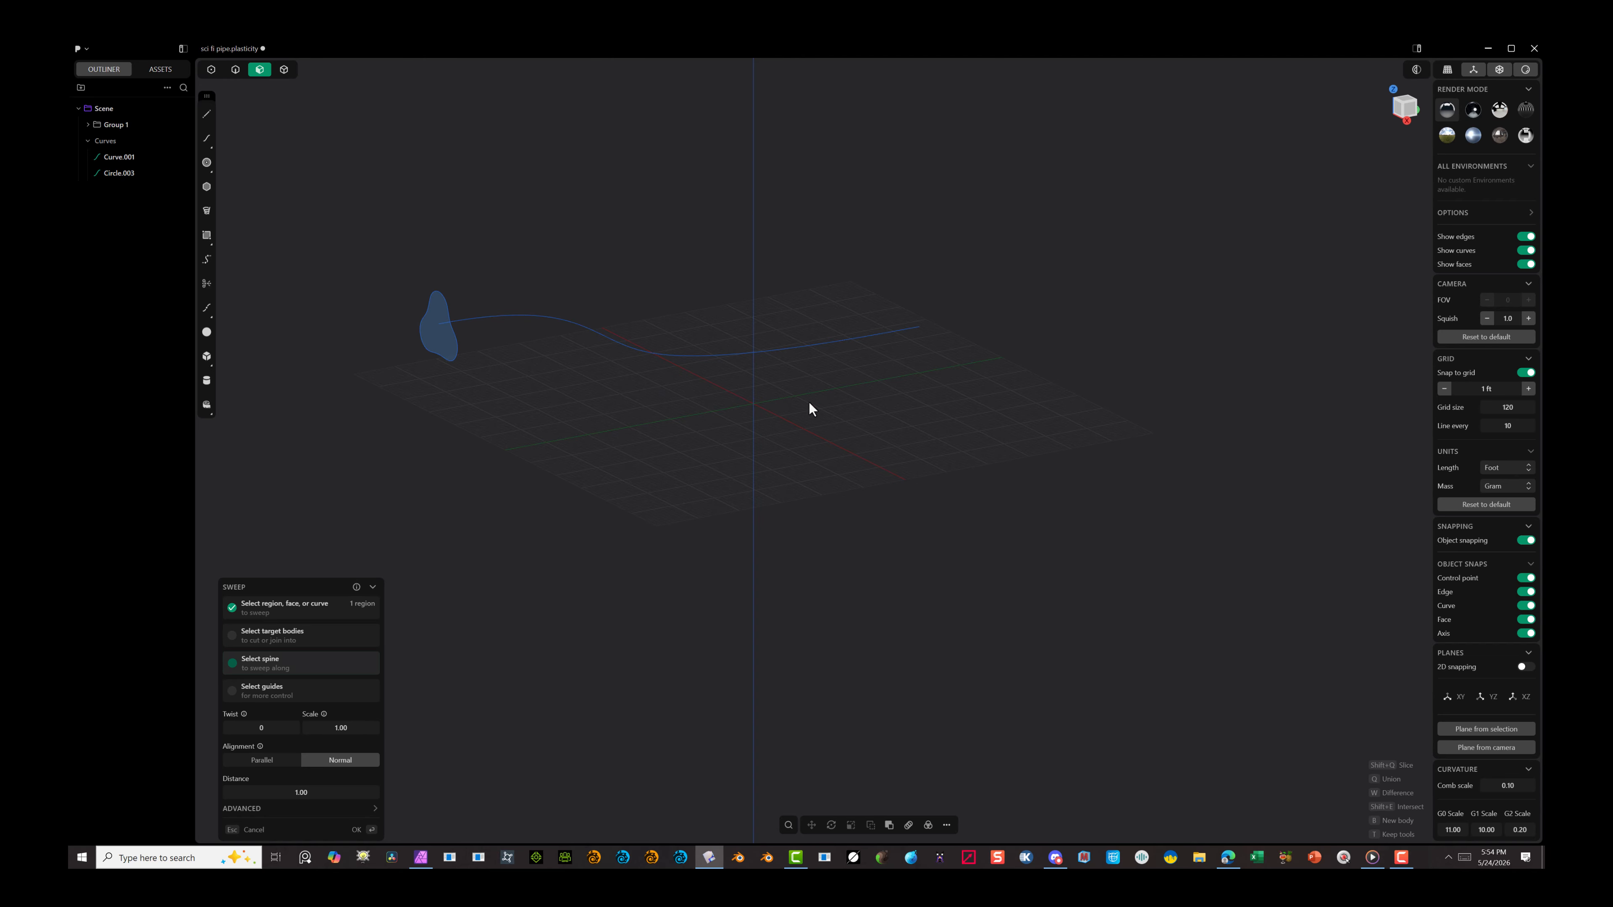
click(799, 350)
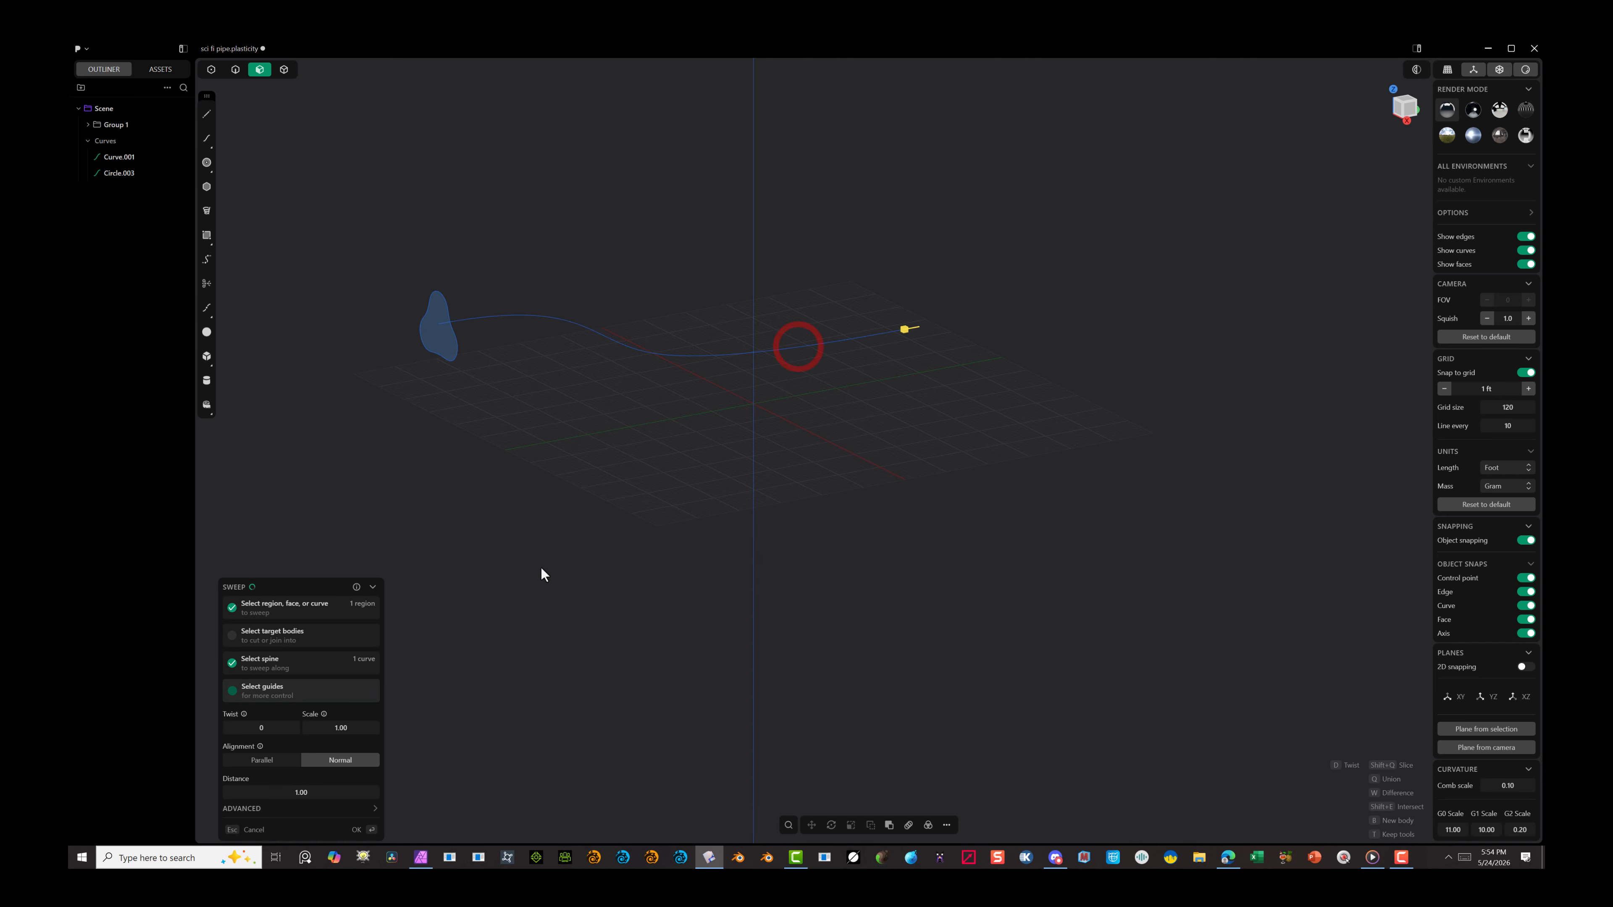
click(367, 830)
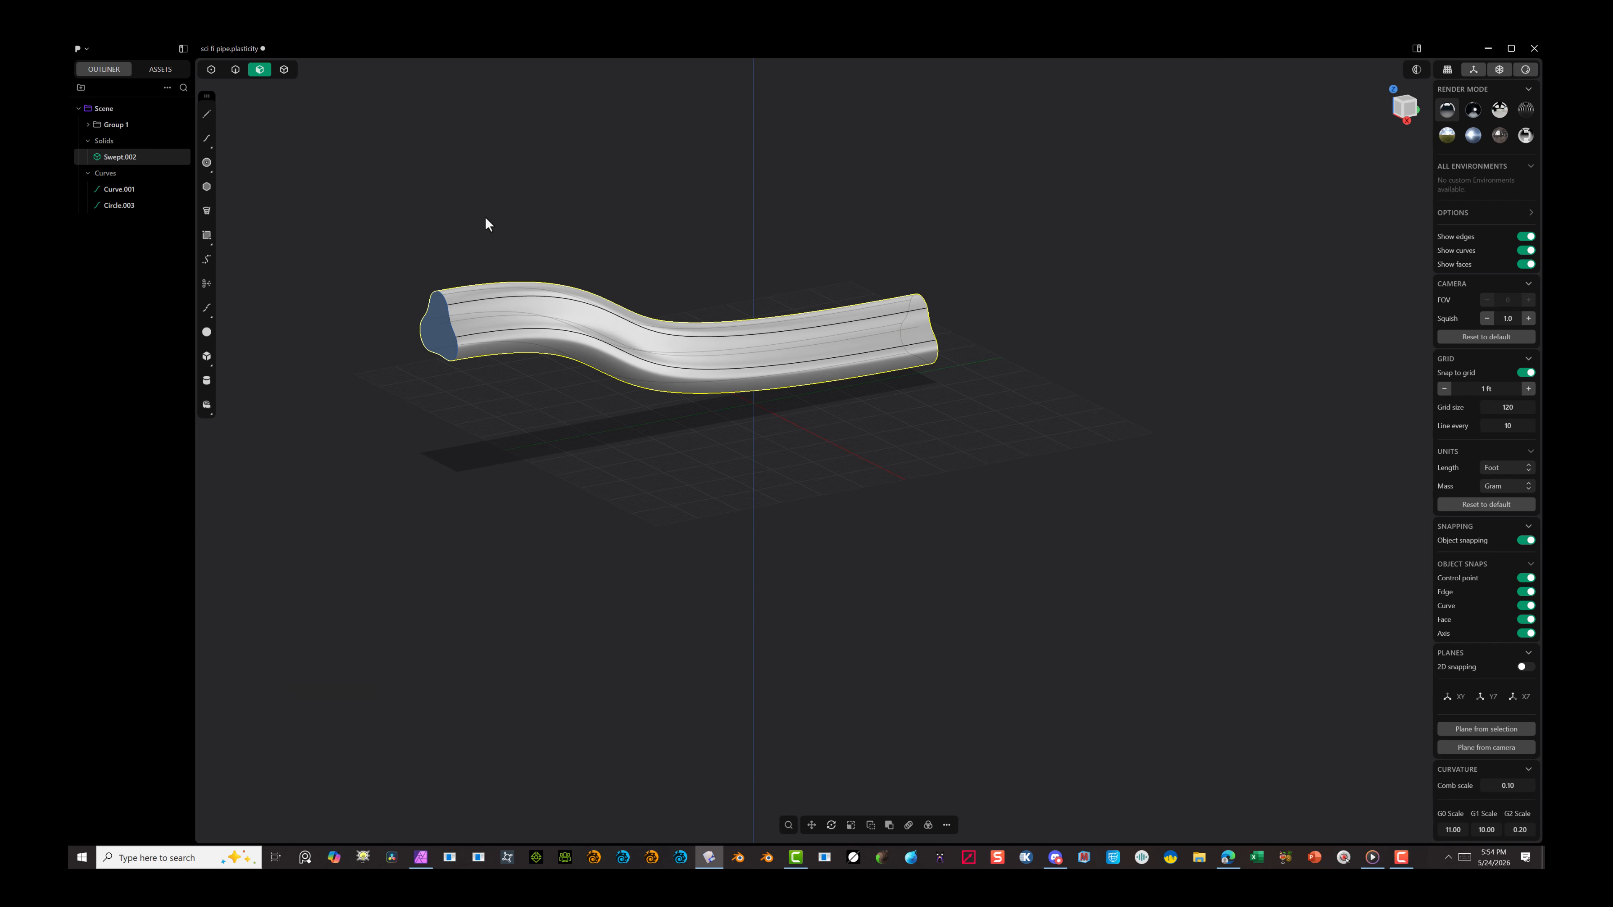
Step: Select the profile outline curve at the start of the swept pipe and hide it
click(451, 336)
click(236, 76)
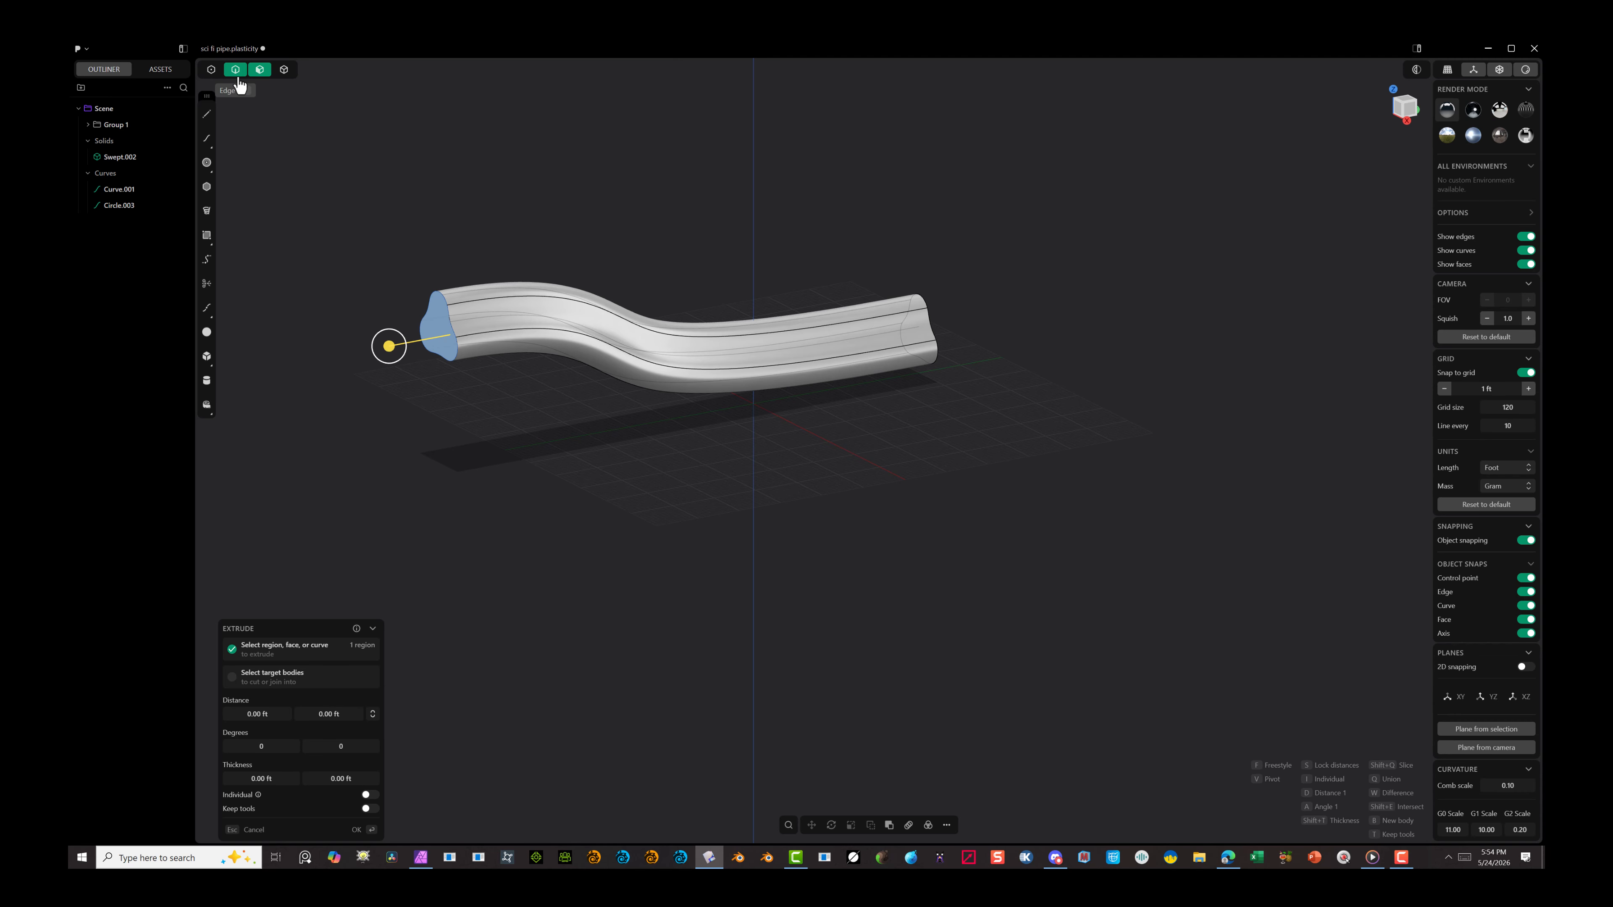
click(281, 125)
click(434, 294)
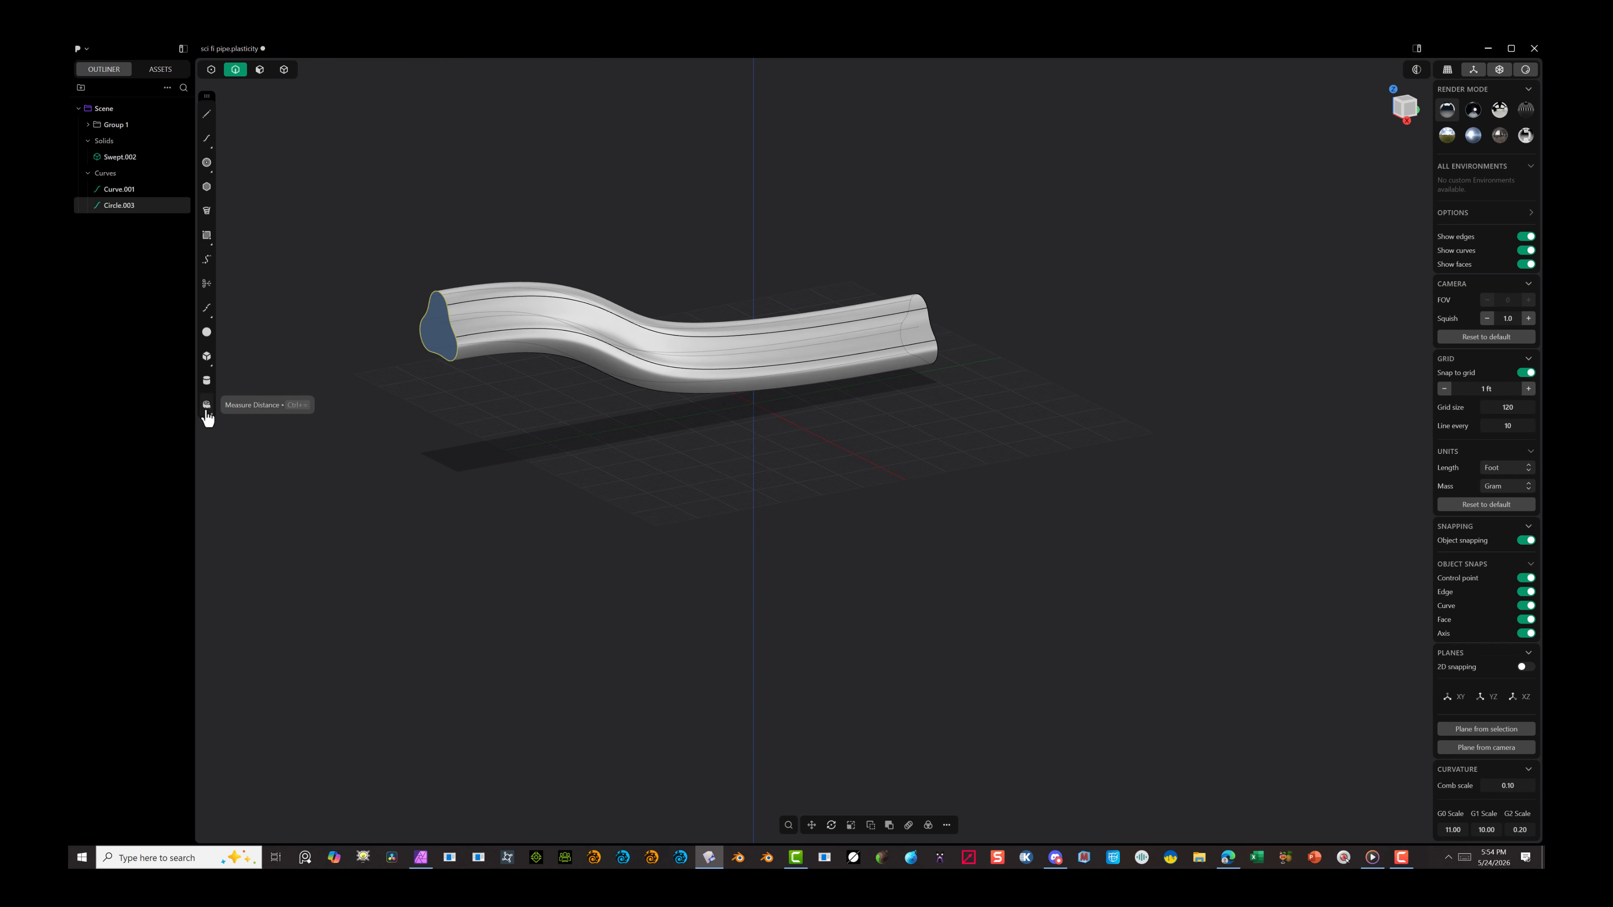
key(h)
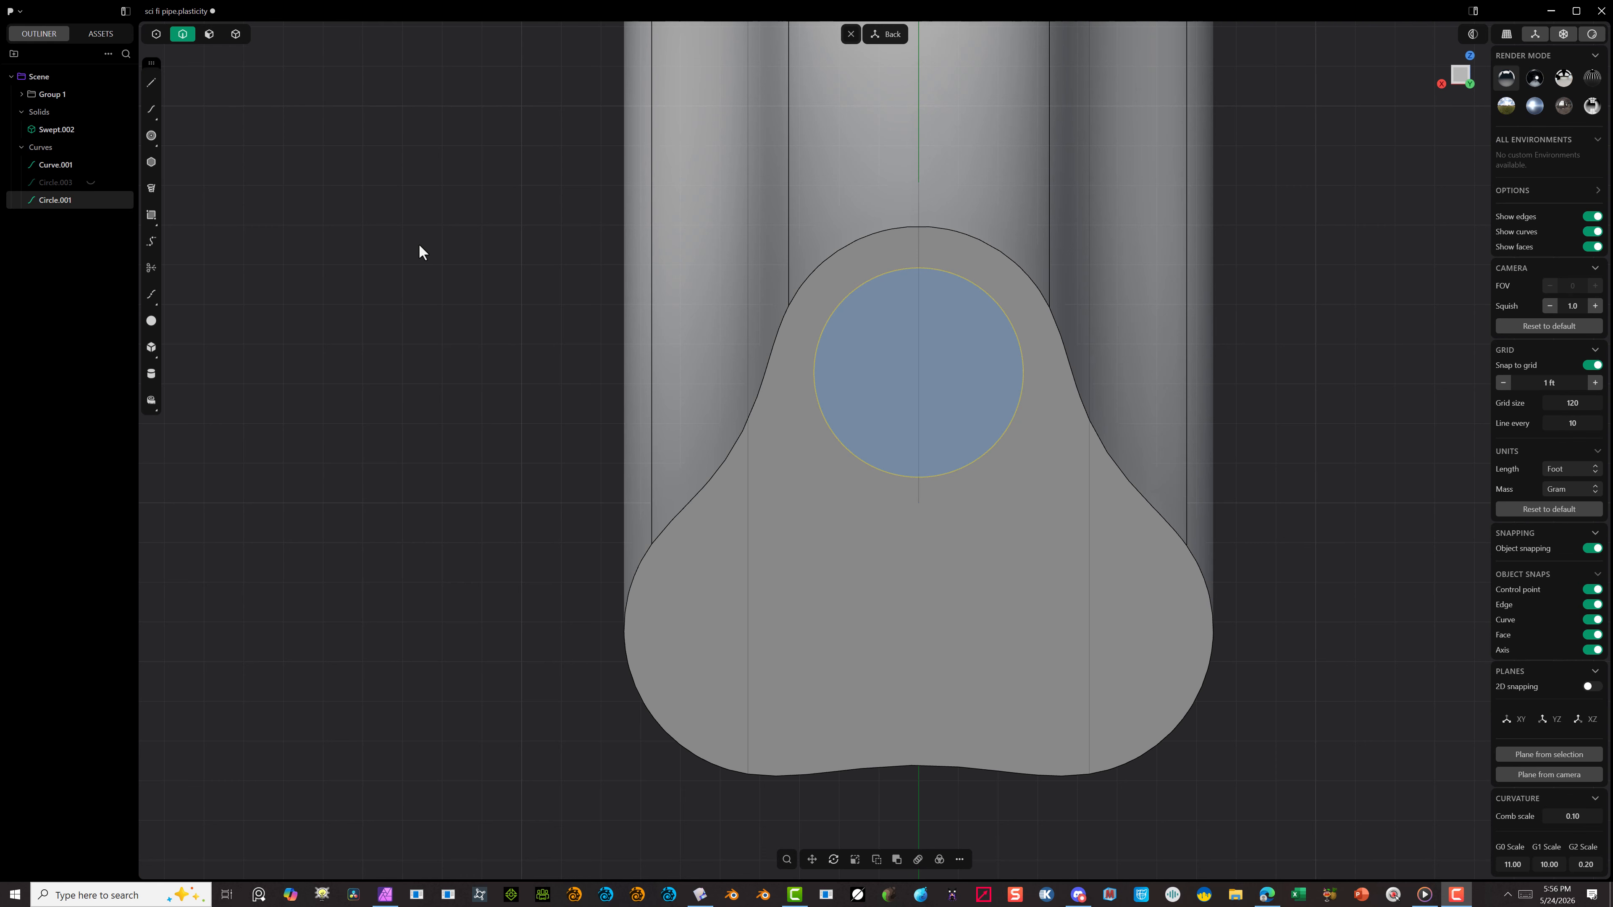
click(349, 406)
Step: Delete the circle drawn in the upper lobe of the pipe's end face
click(863, 289)
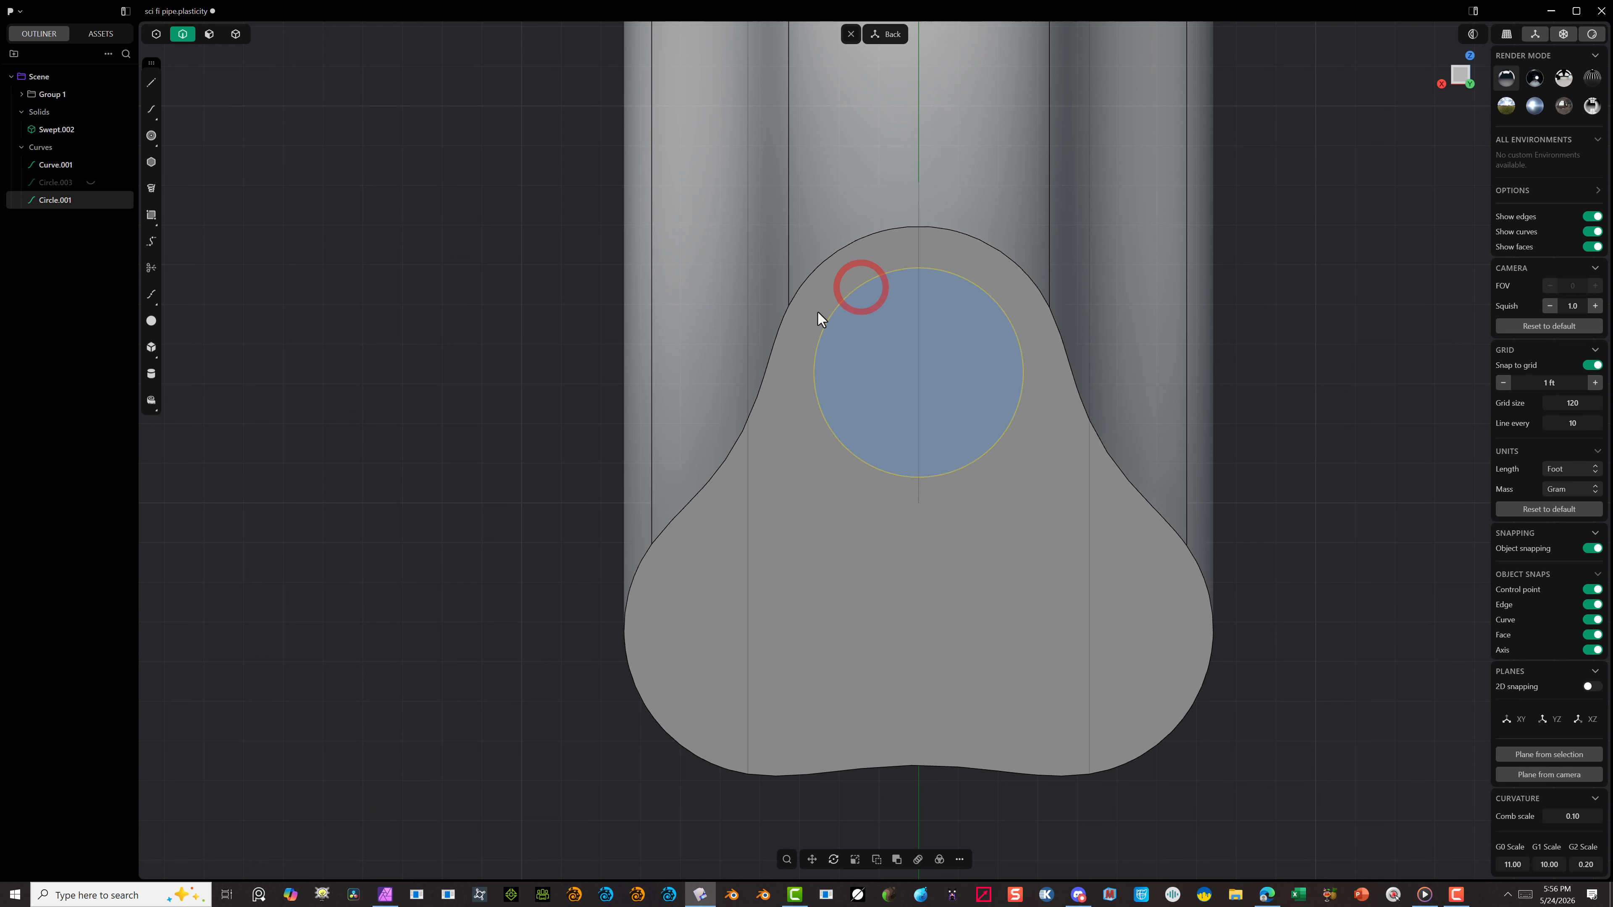
key(Delete)
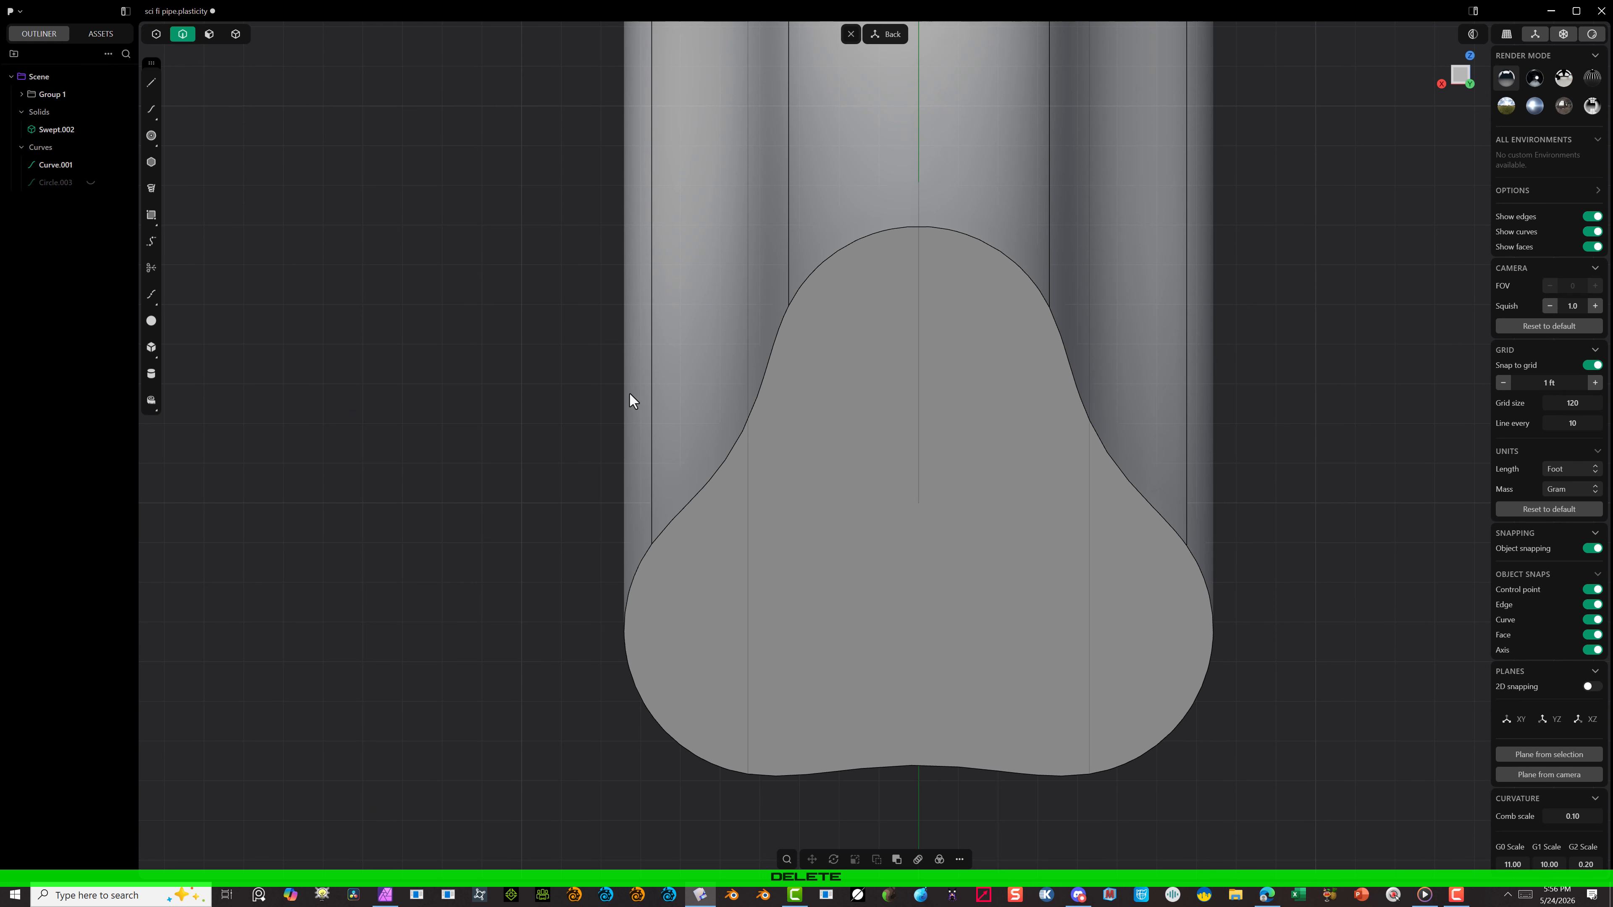
click(681, 410)
alt+drag(507, 441, 576, 466)
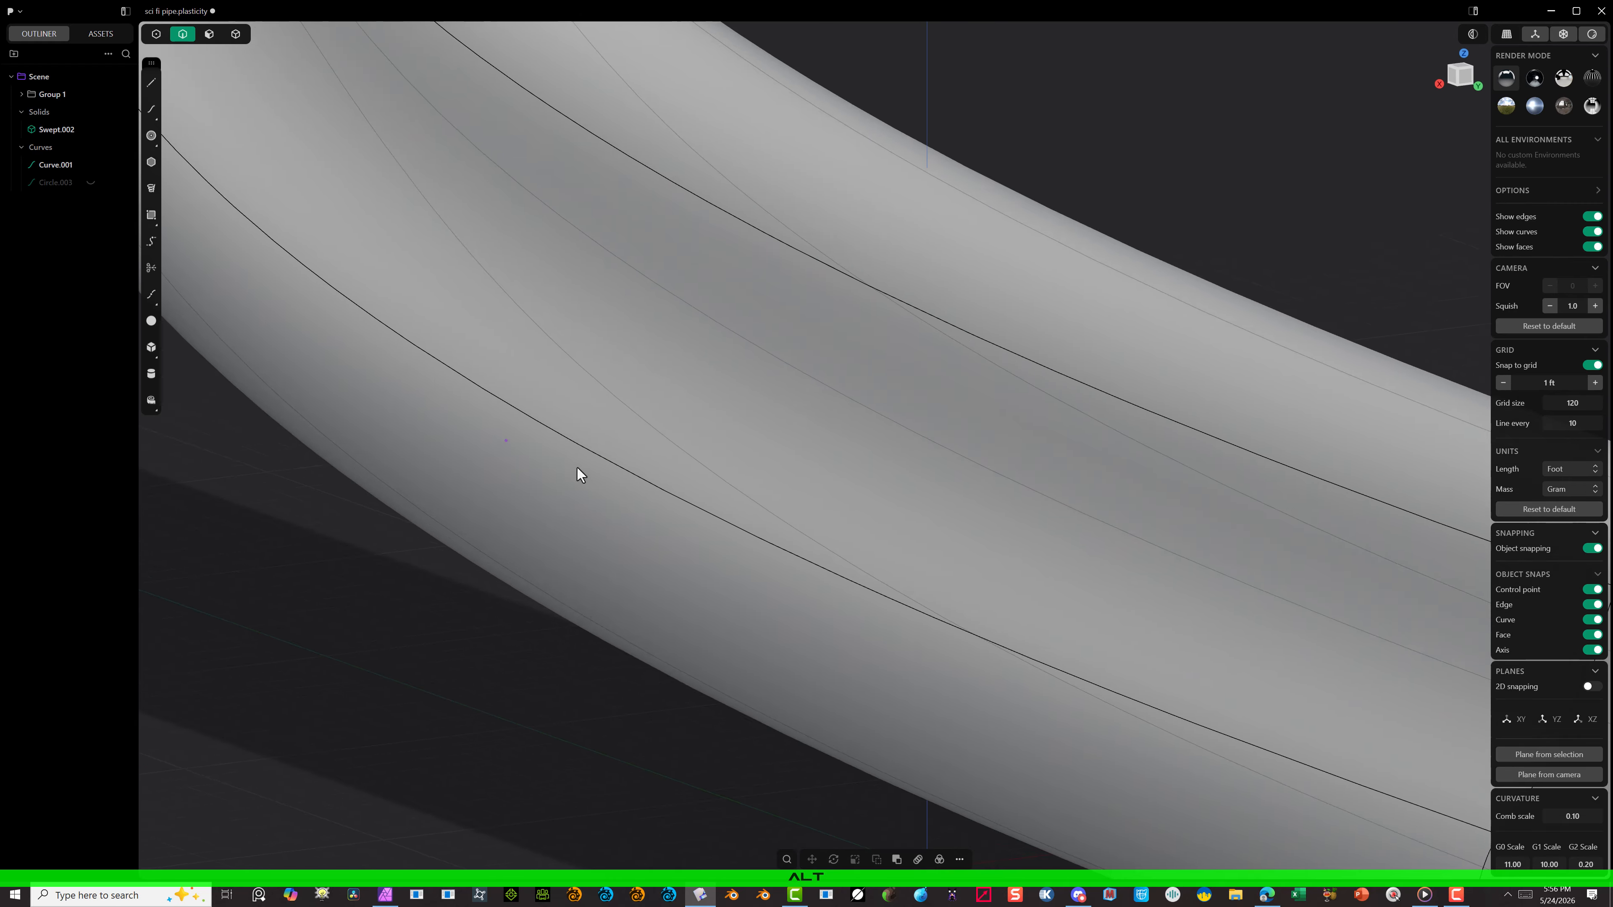
scroll(576, 466, down, 10)
alt+drag(462, 364, 387, 329)
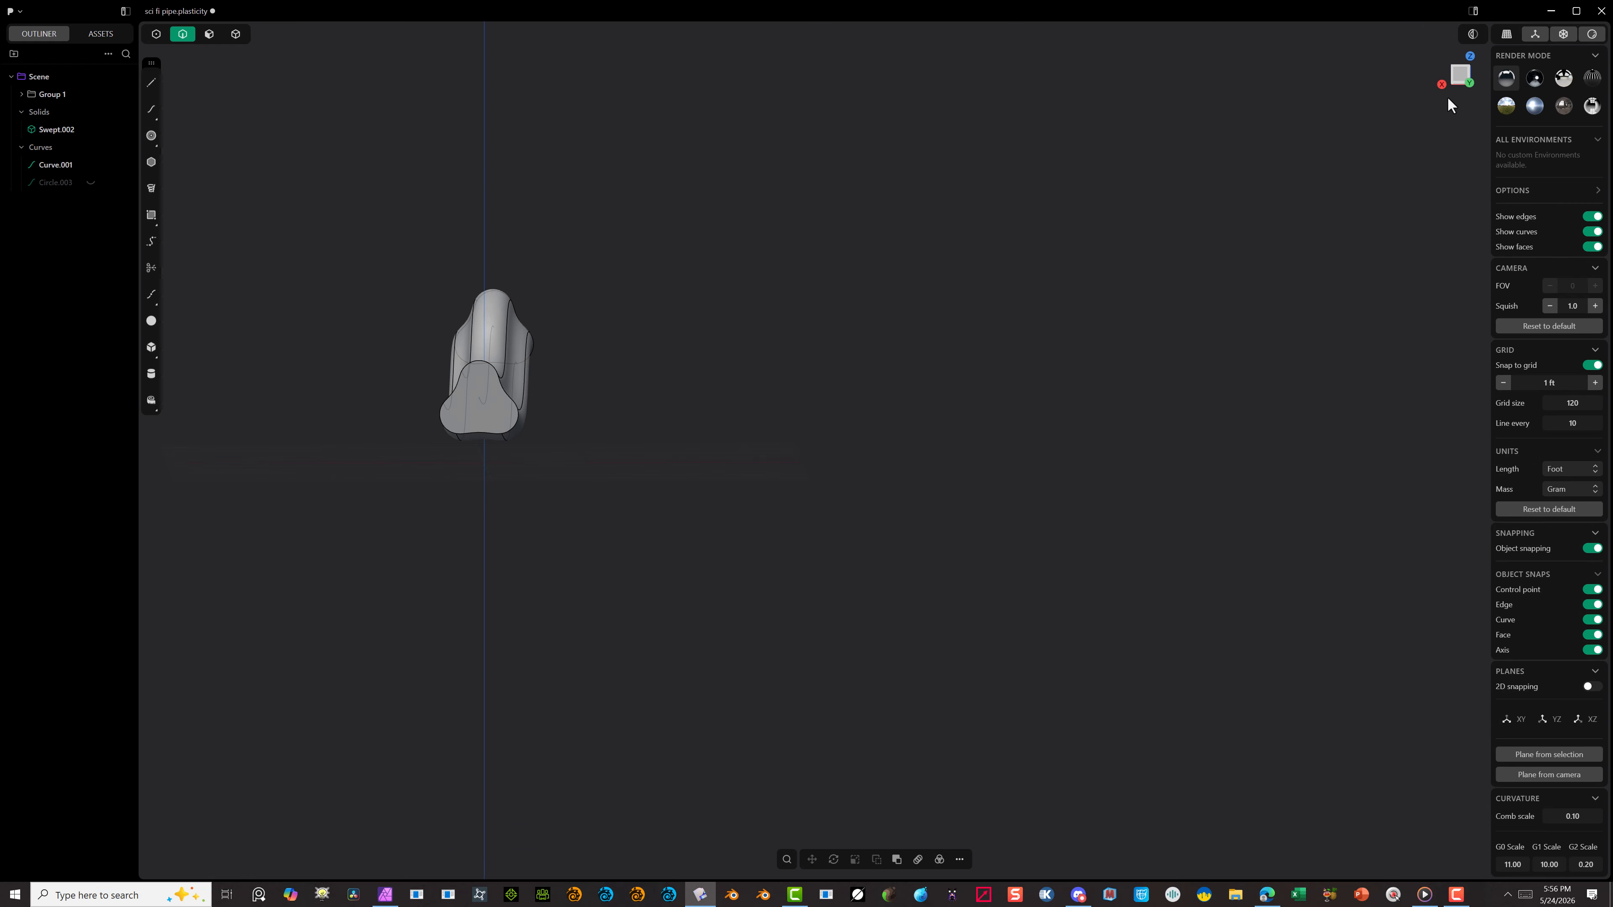
Step: In the Back view, turn off grid snapping and draw a center circle filling most of the upper lobe of the pipe's end face
click(1459, 74)
scroll(324, 461, up, 10)
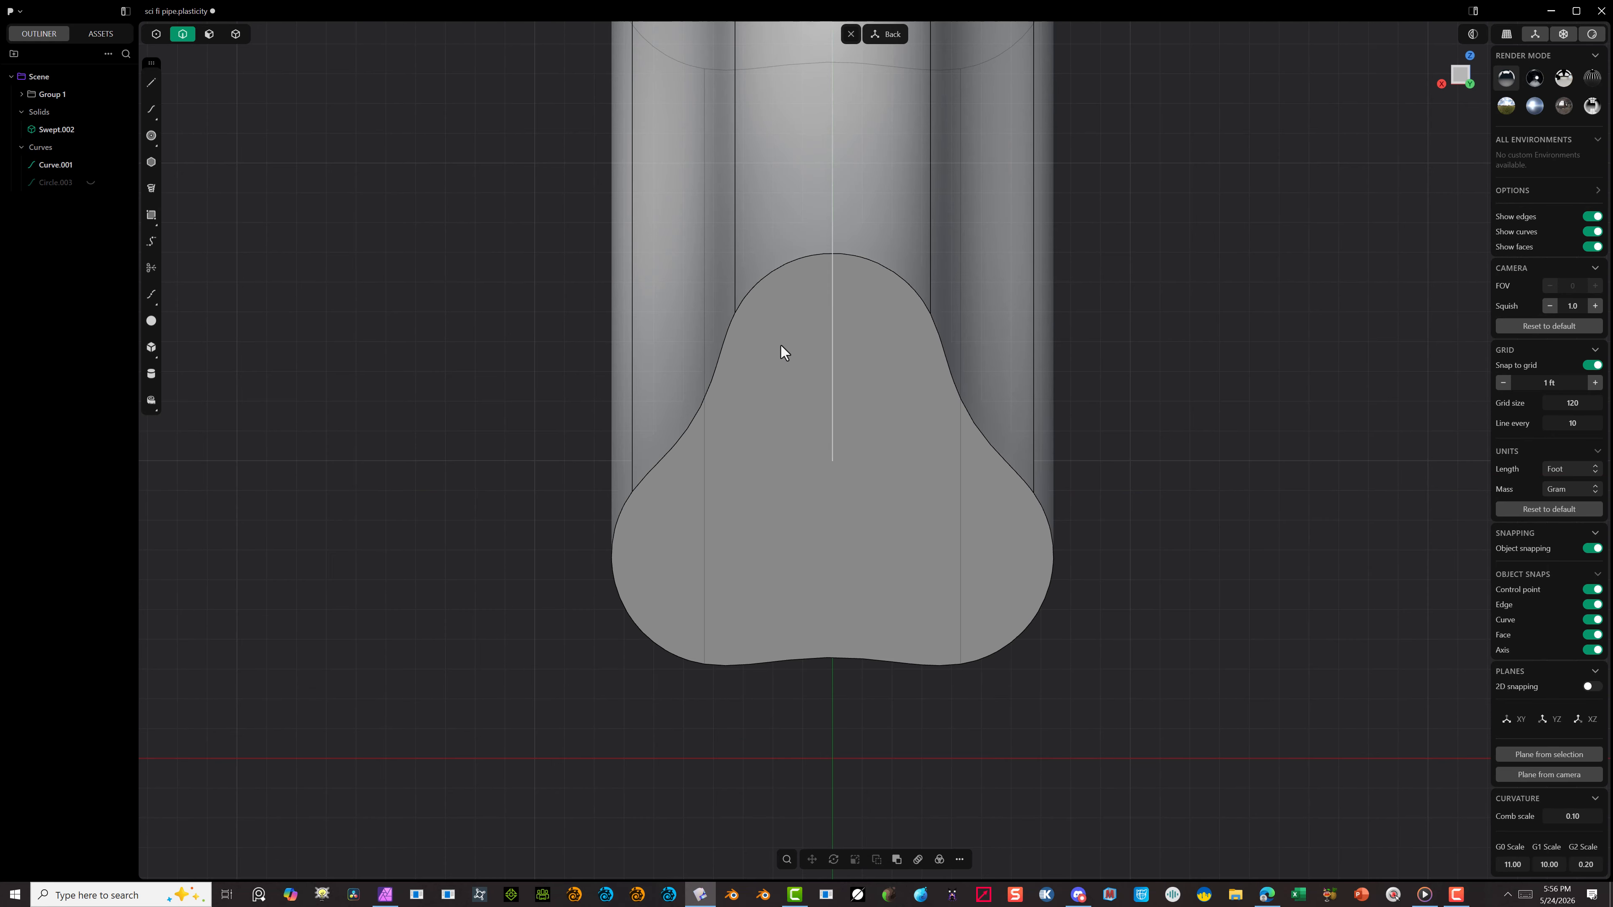
click(159, 138)
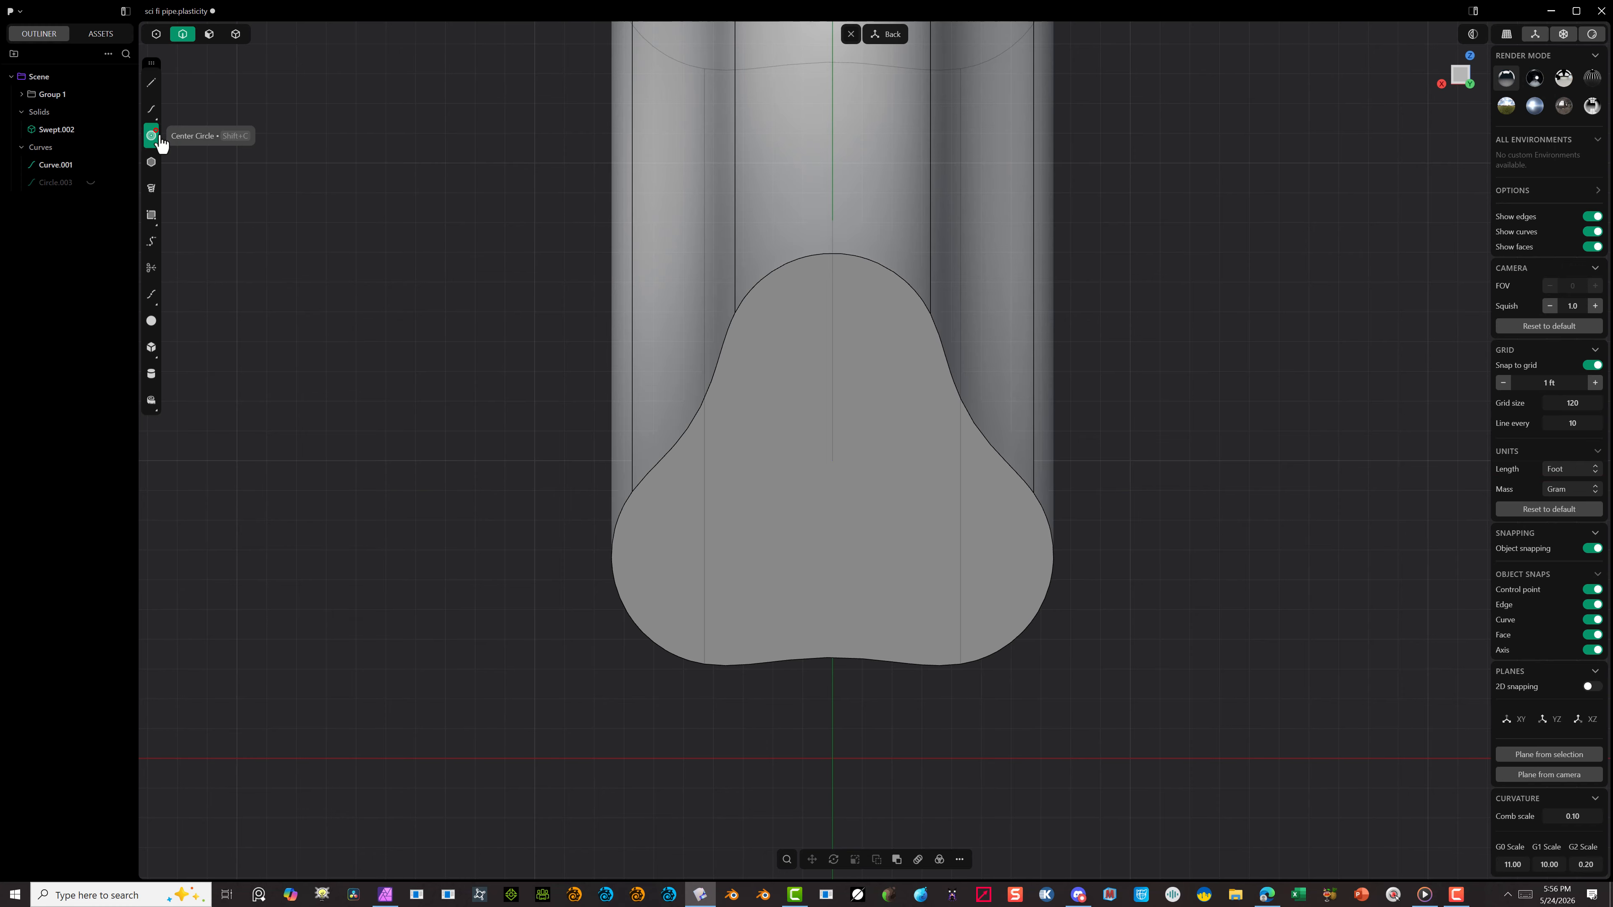
click(832, 363)
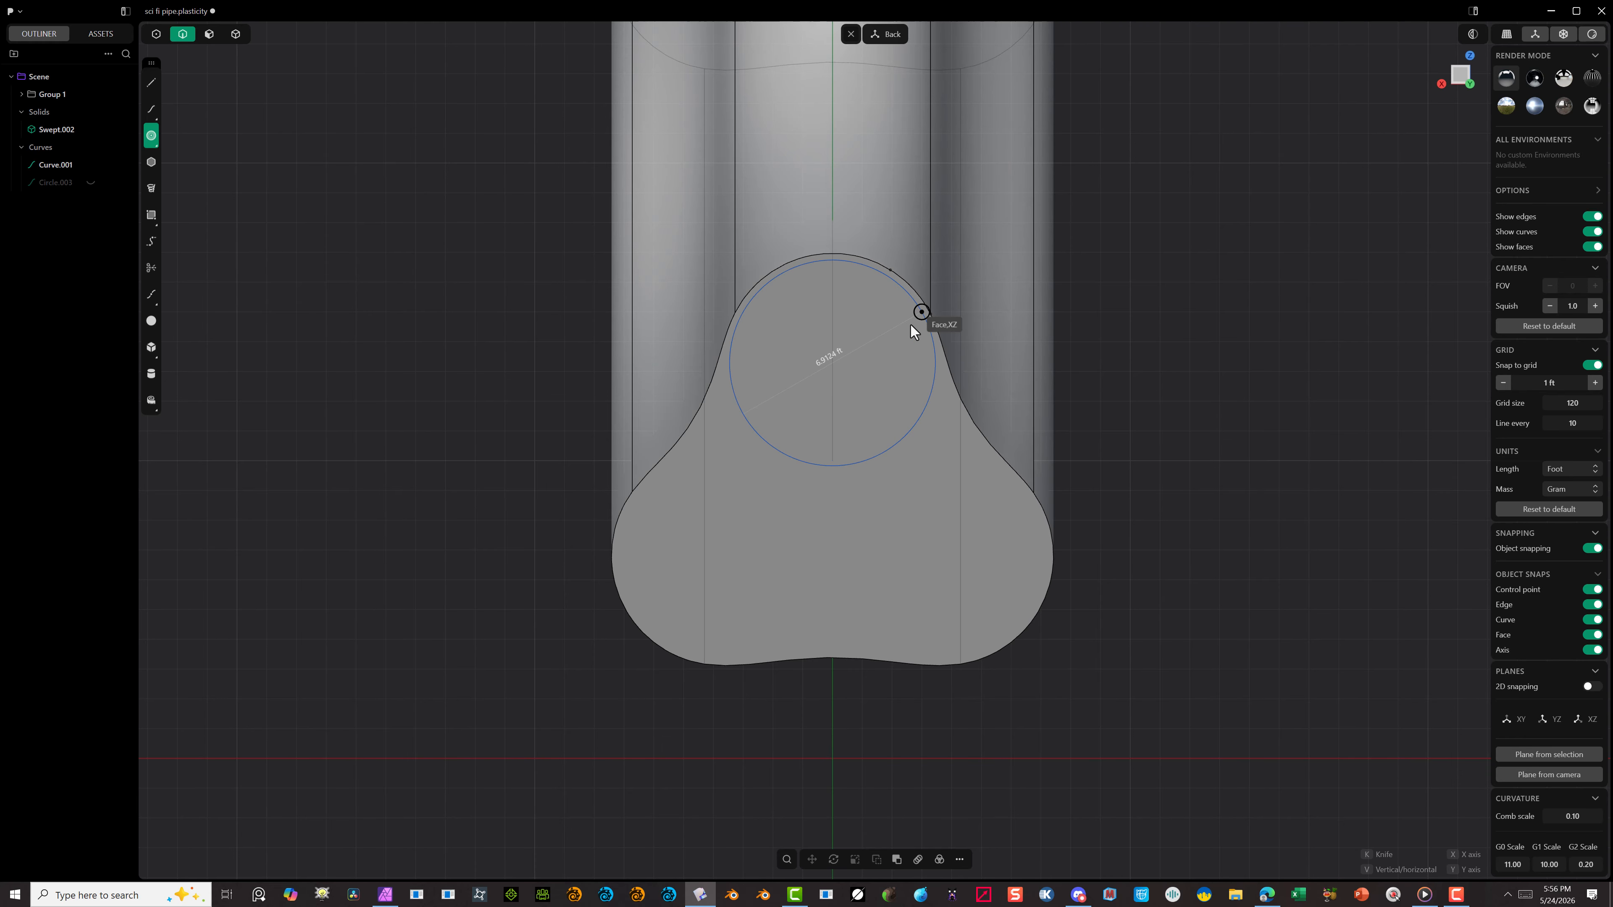
click(1593, 366)
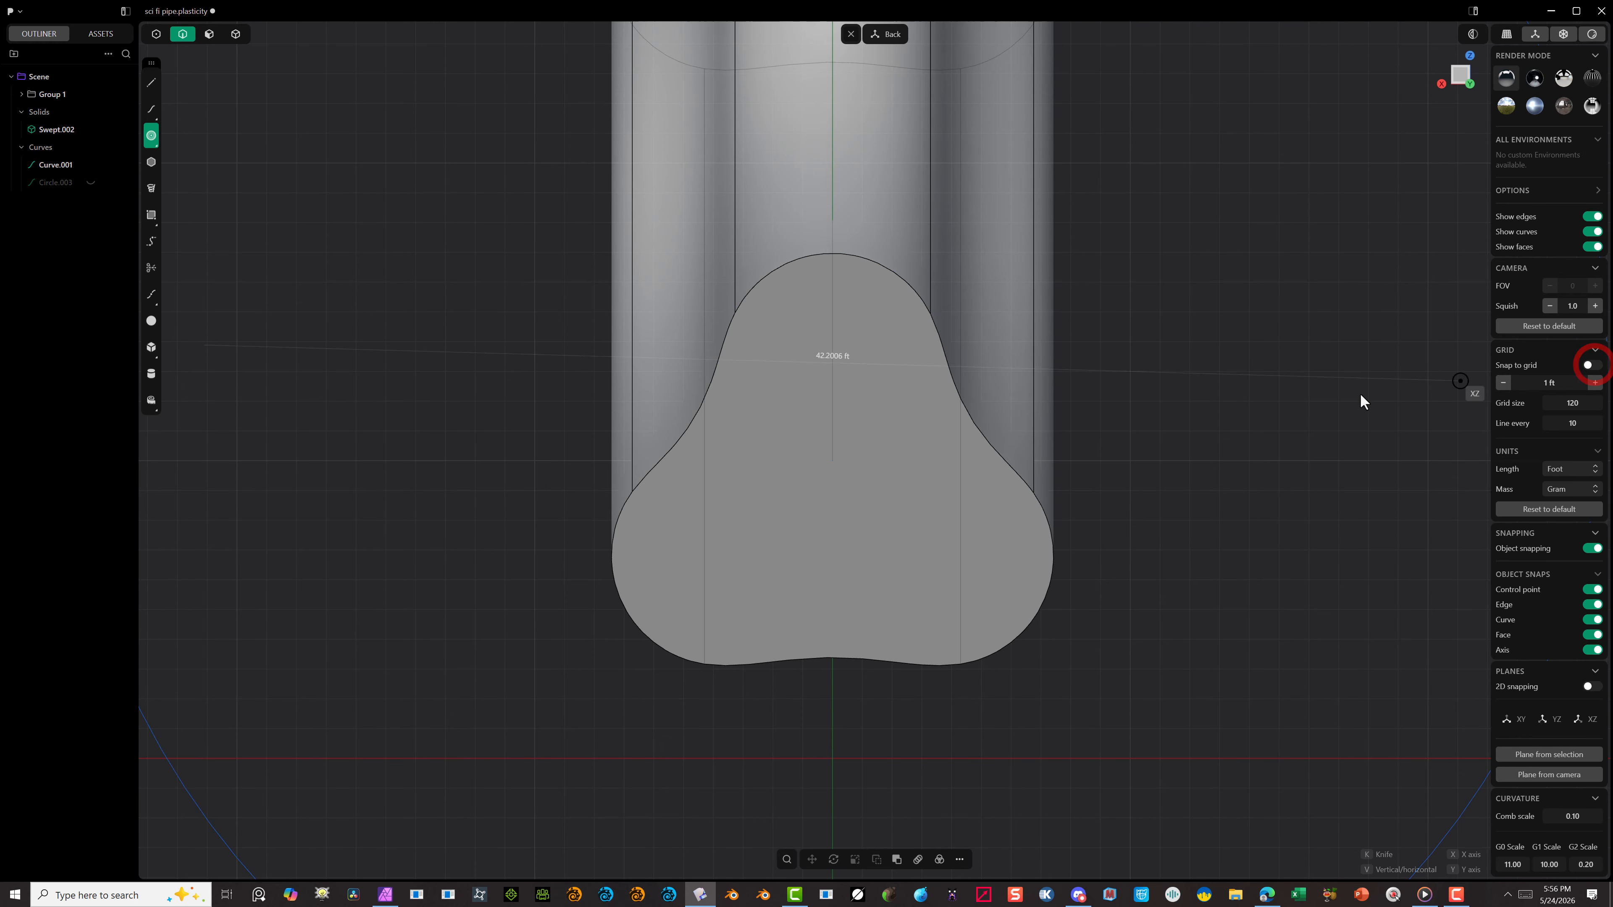
click(927, 347)
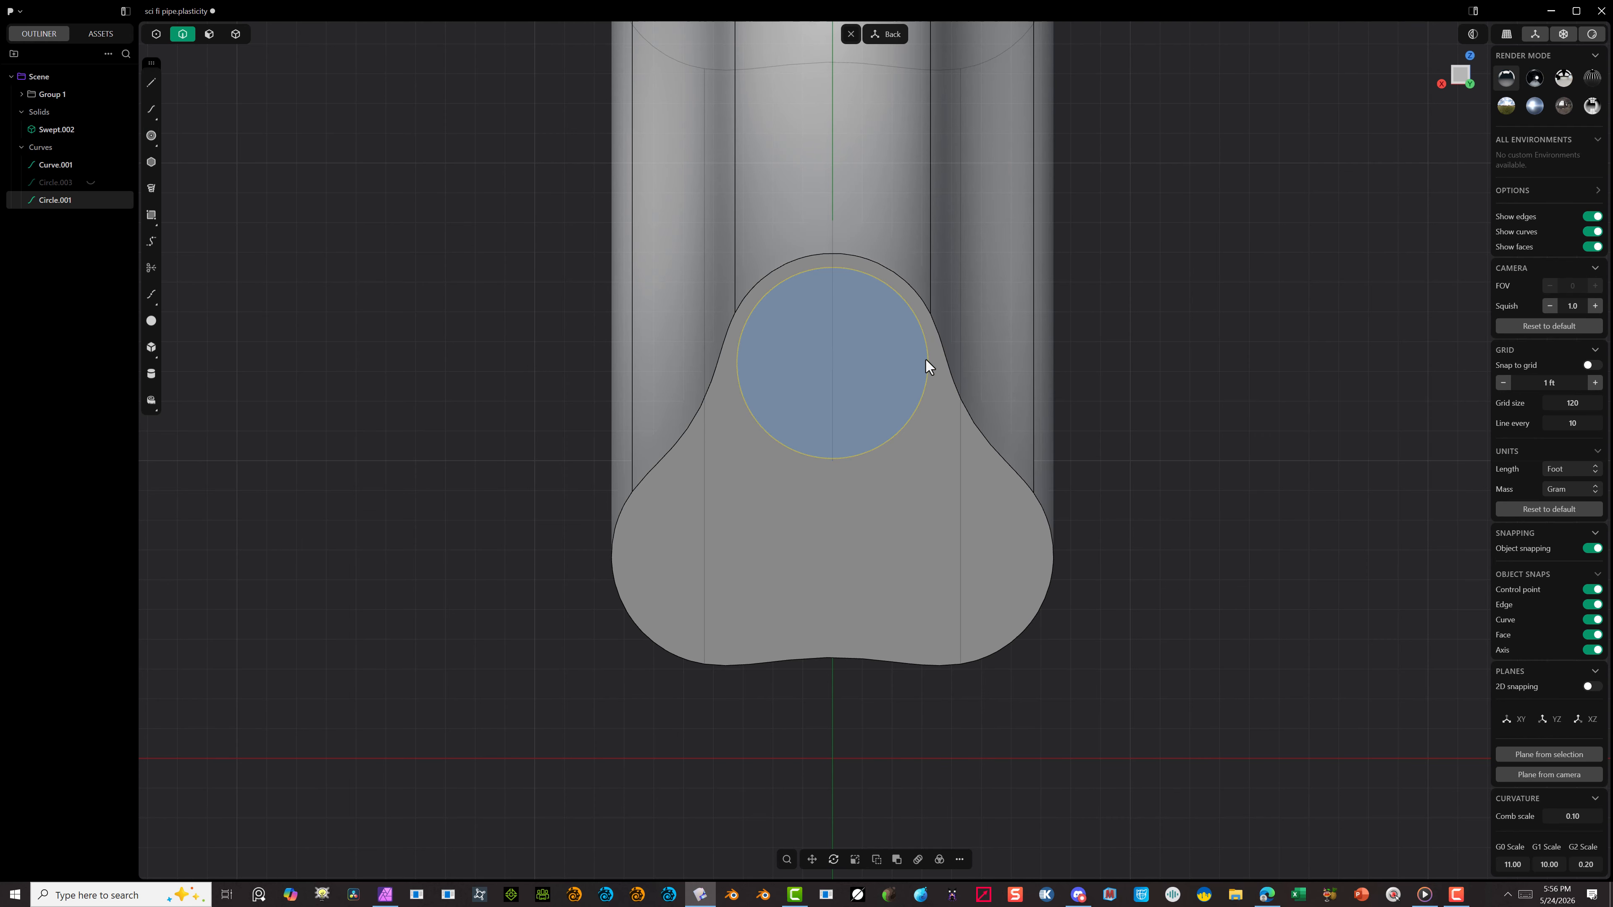
Step: Radial array the circle into 3 items over 360 degrees around the middle of the end face, one per lobe
click(960, 860)
click(944, 860)
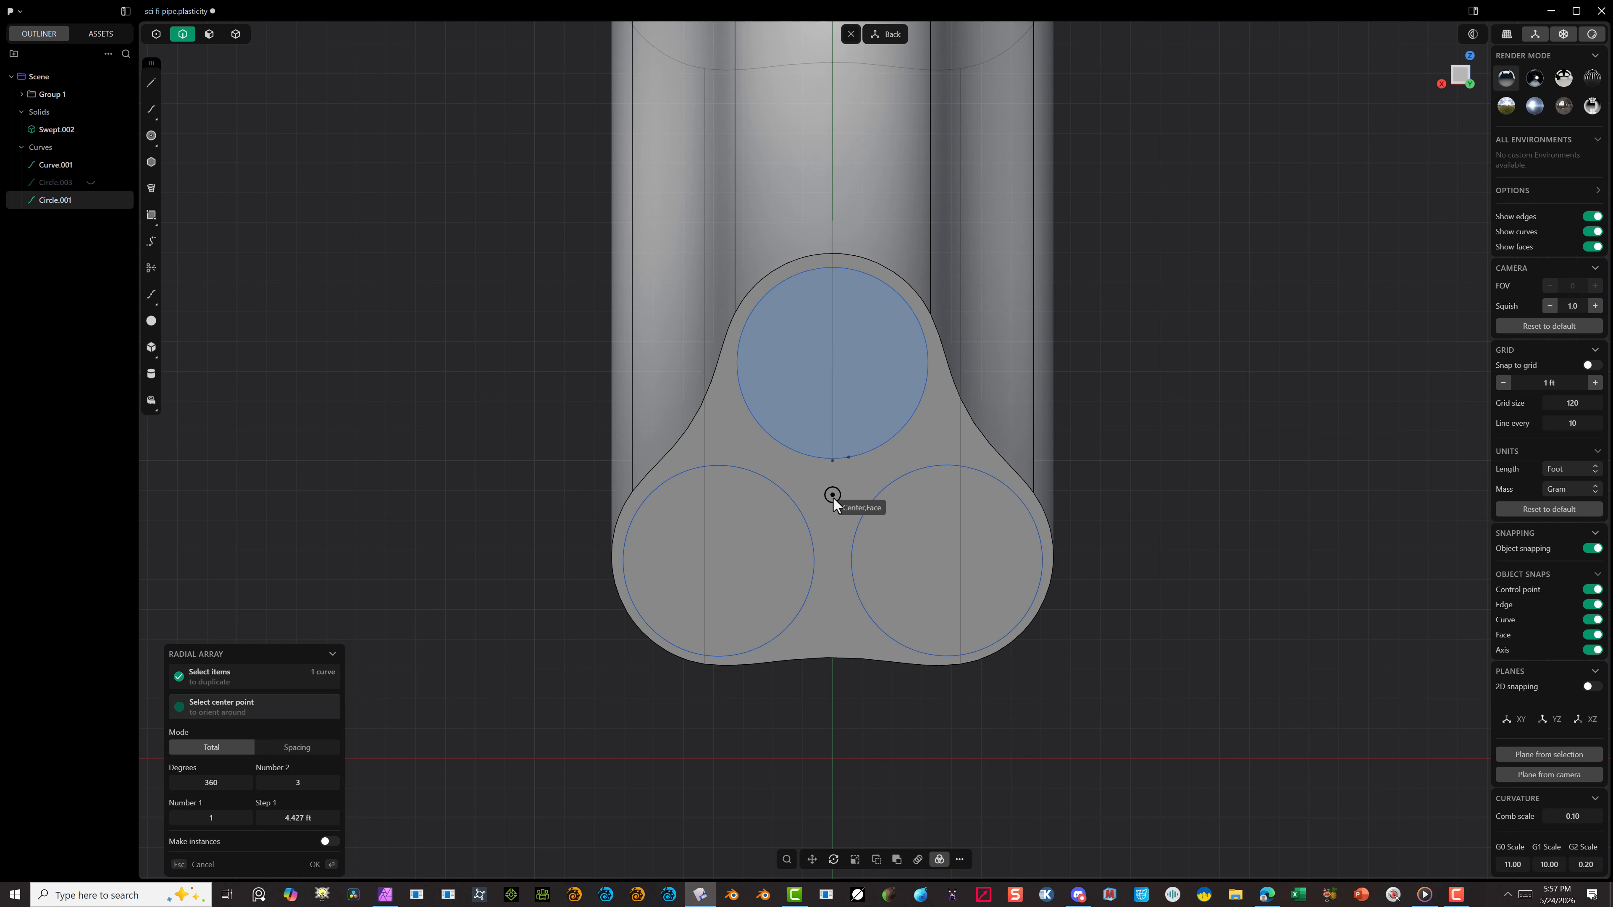
scroll(836, 483, up, 2)
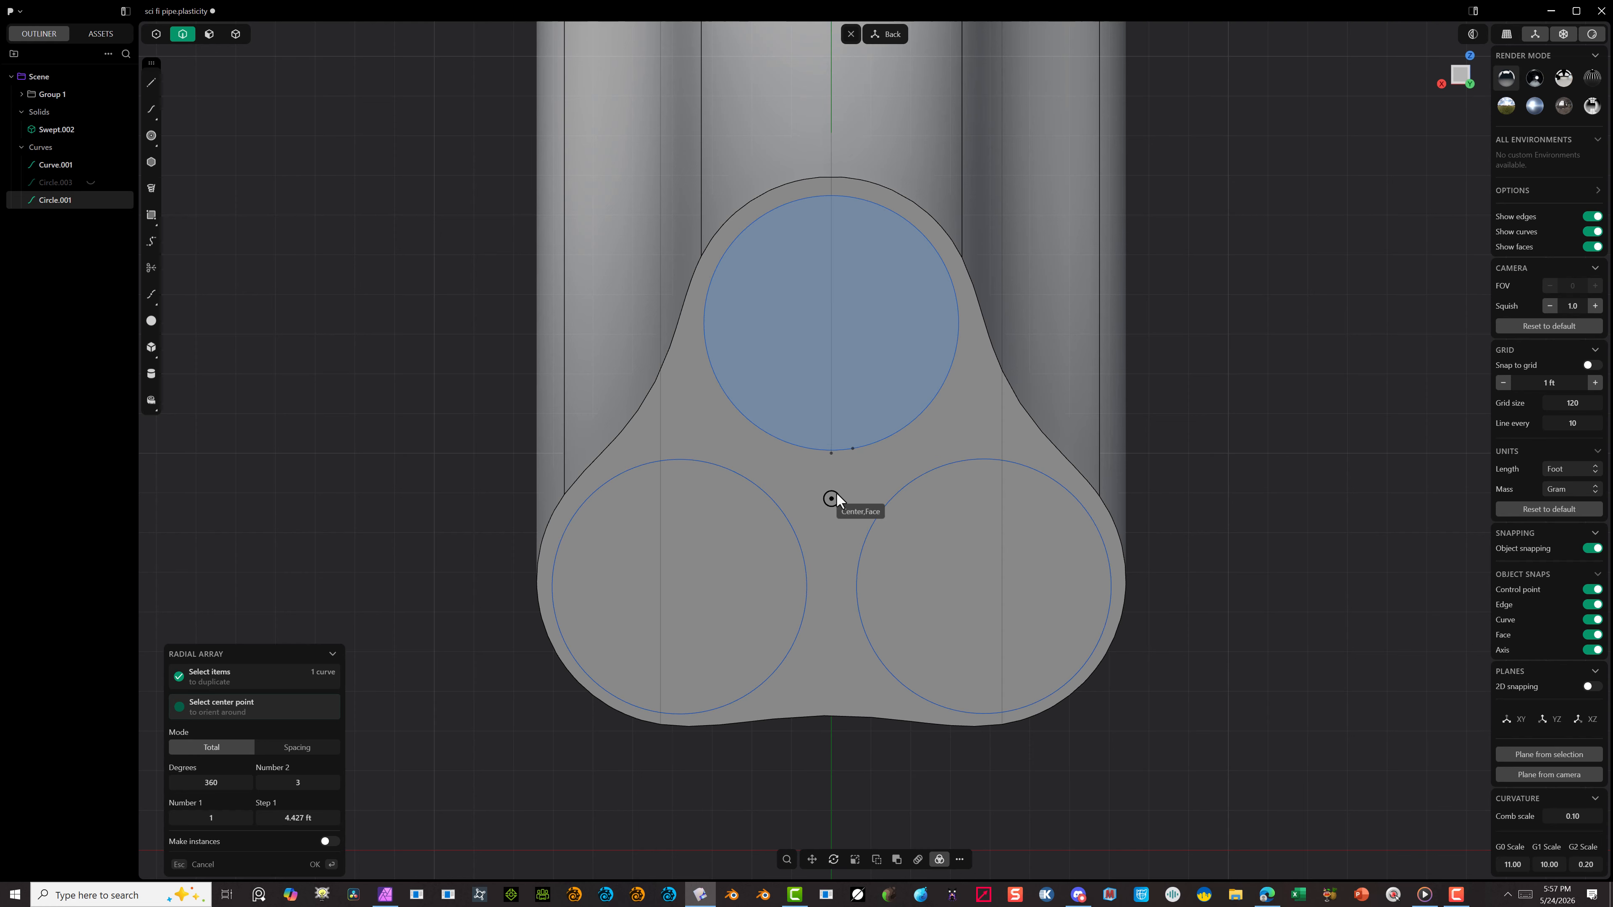
scroll(833, 499, up, 2)
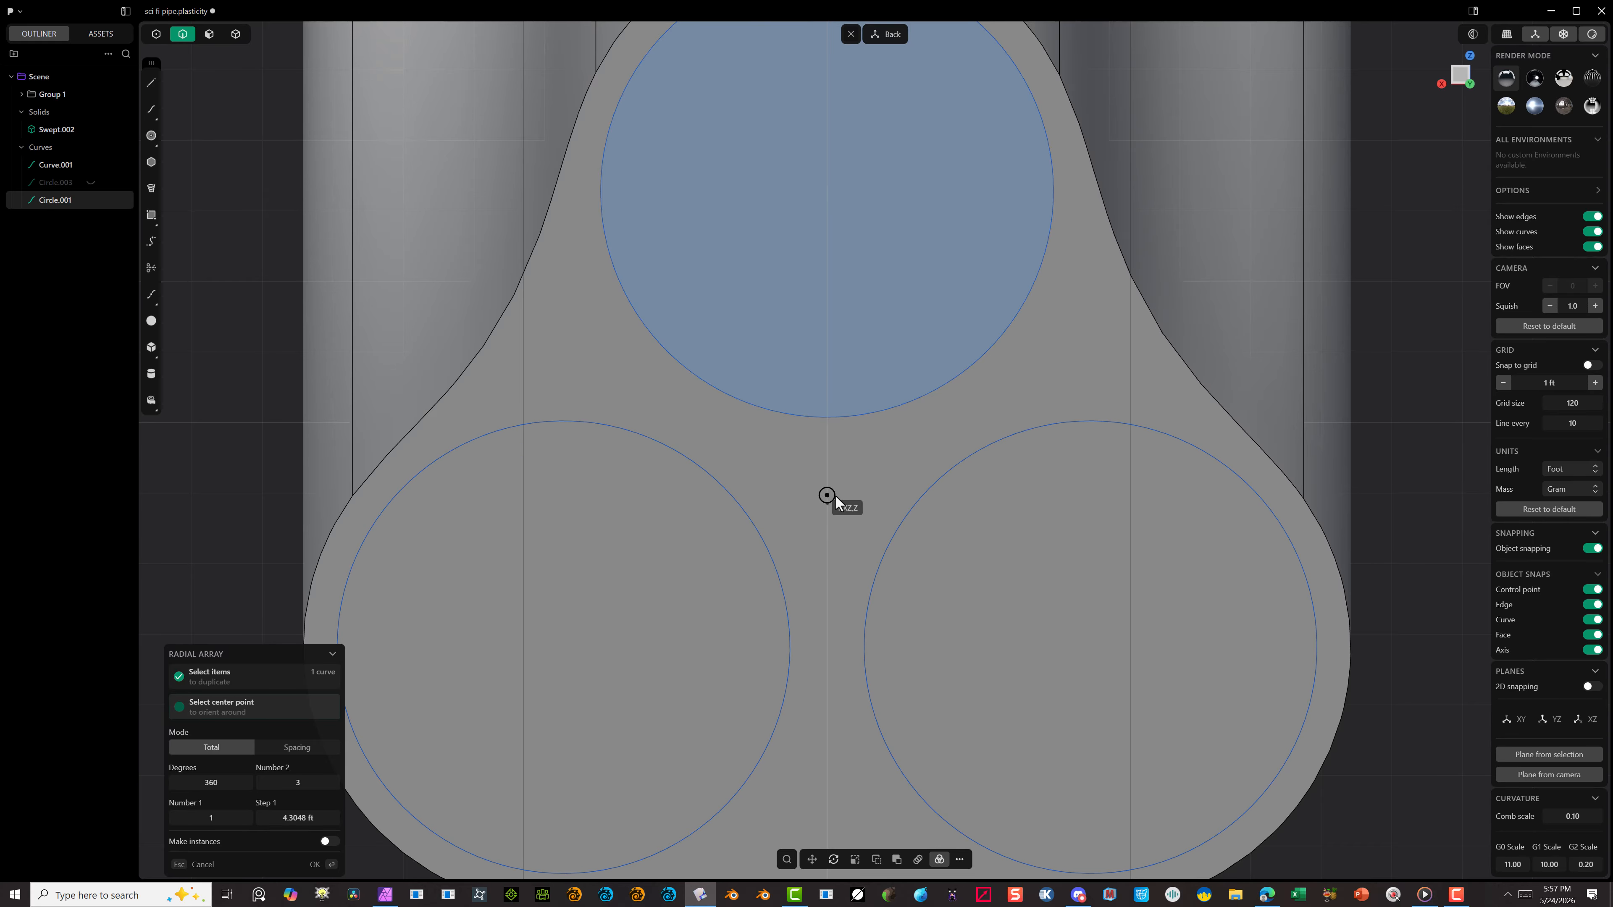
click(835, 495)
scroll(875, 500, down, 4)
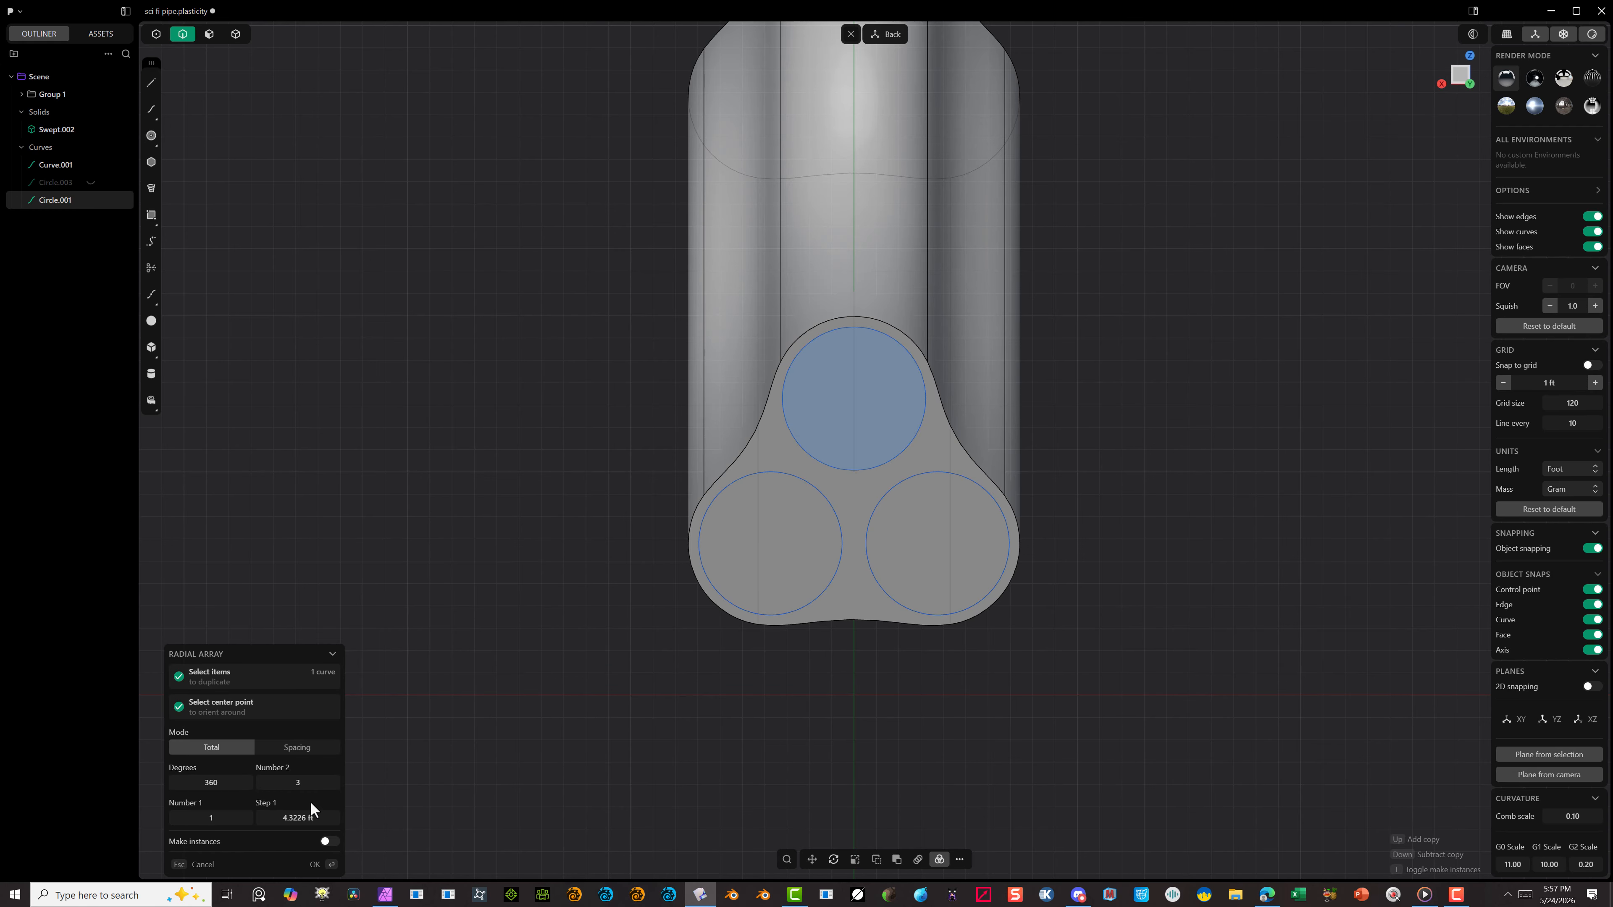
click(317, 870)
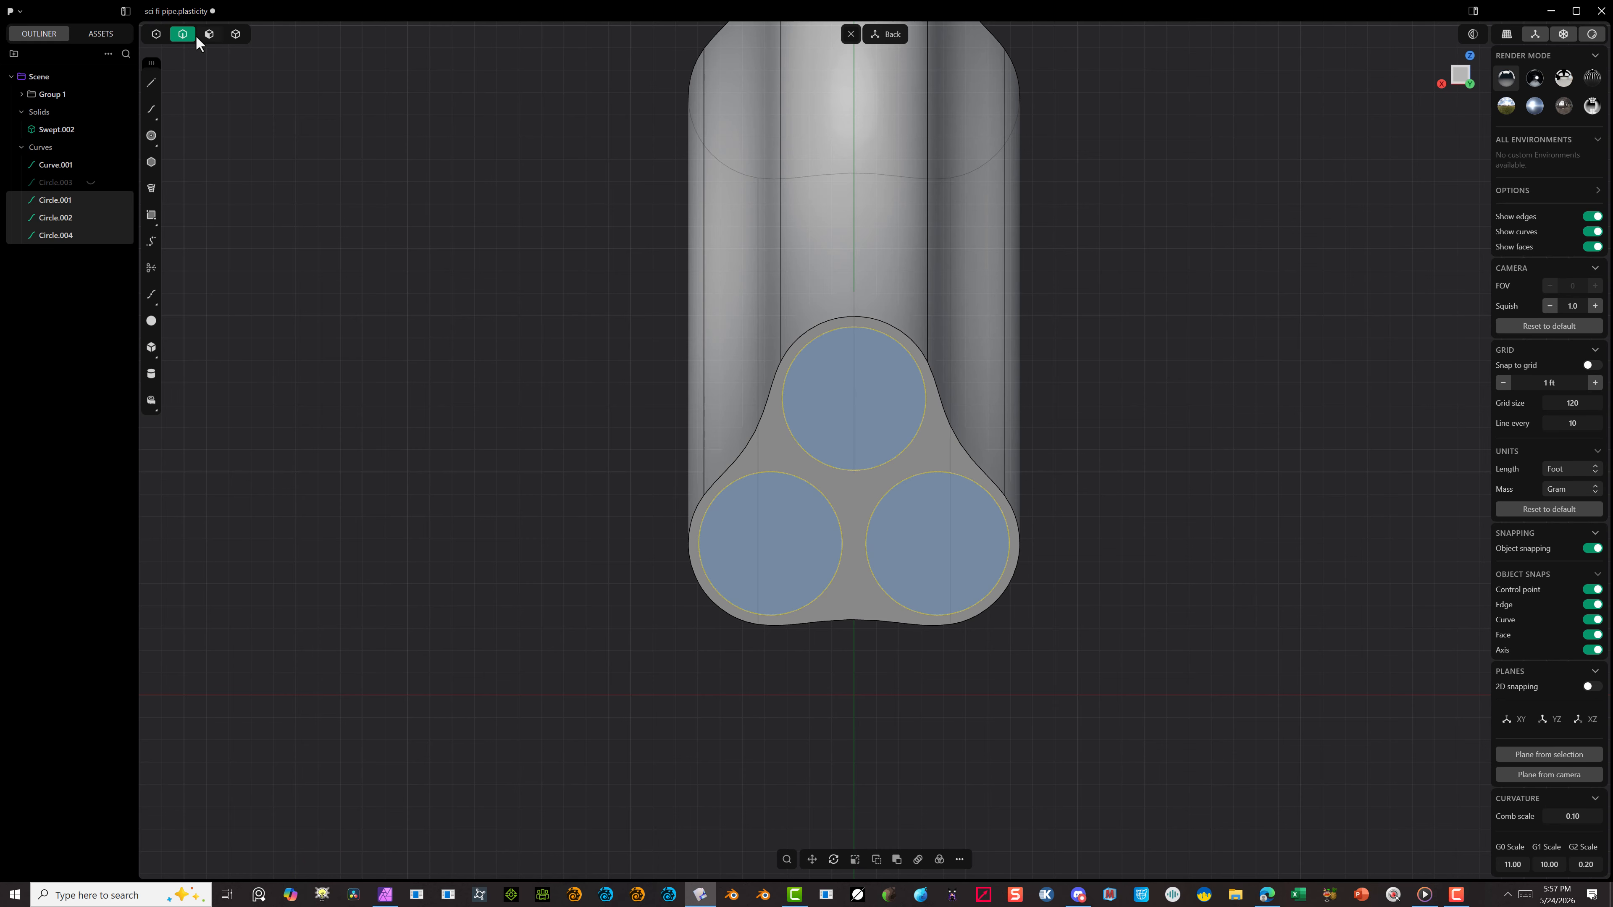
Step: Sweep the three circle regions along the curved path with Normal alignment, no twist and scale 1.00
click(209, 33)
click(345, 198)
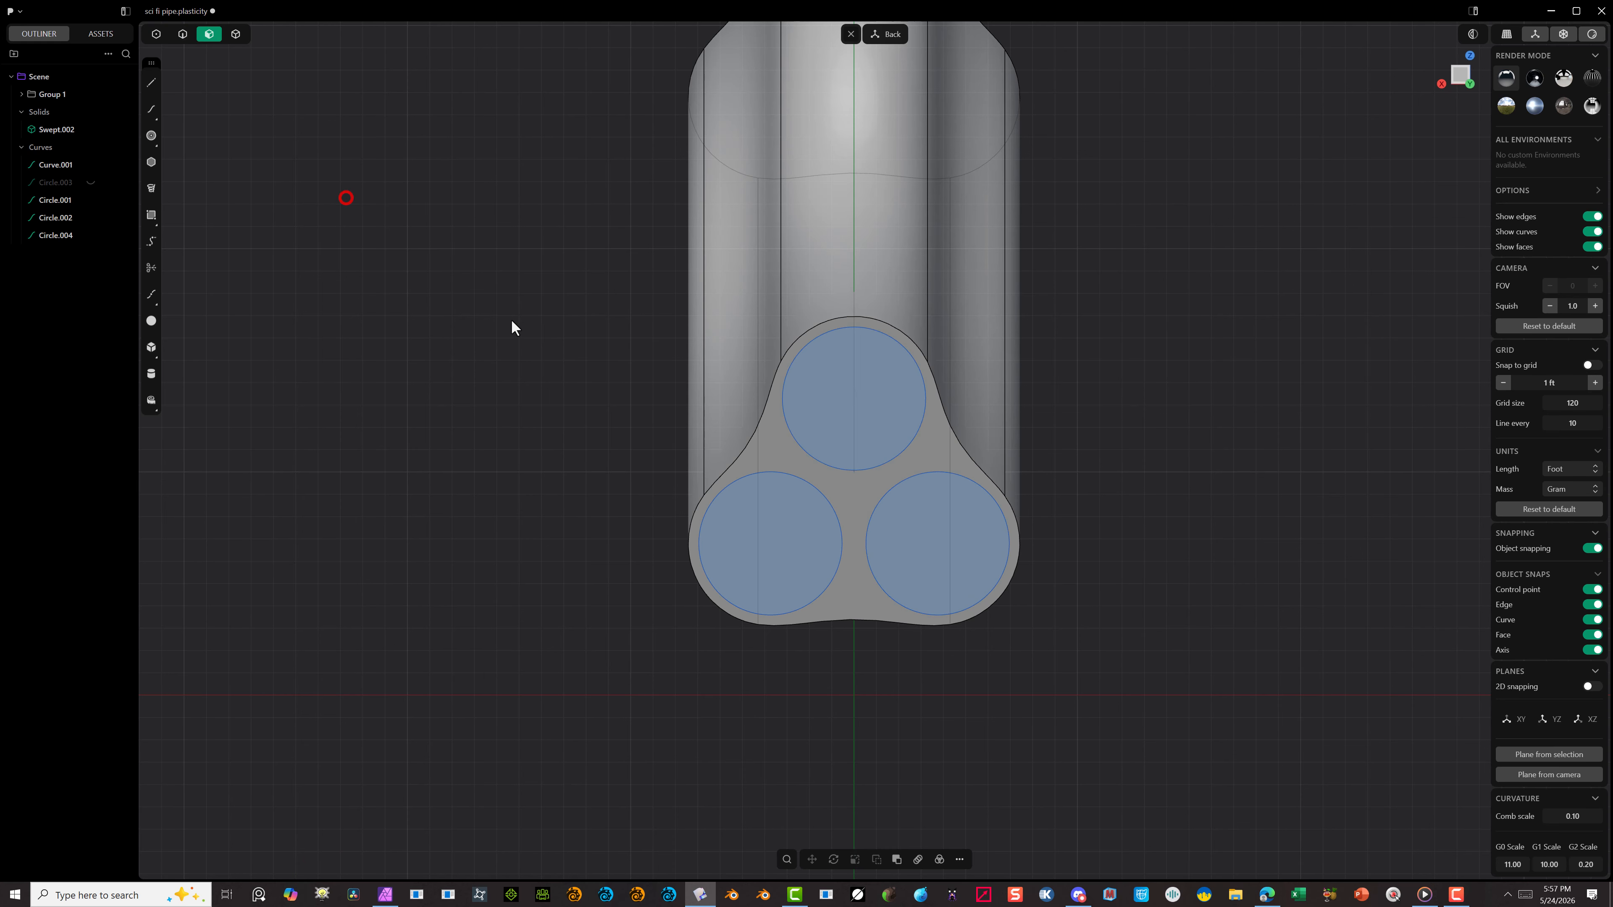
click(877, 404)
key(e)
shift+click(810, 529)
shift+click(920, 534)
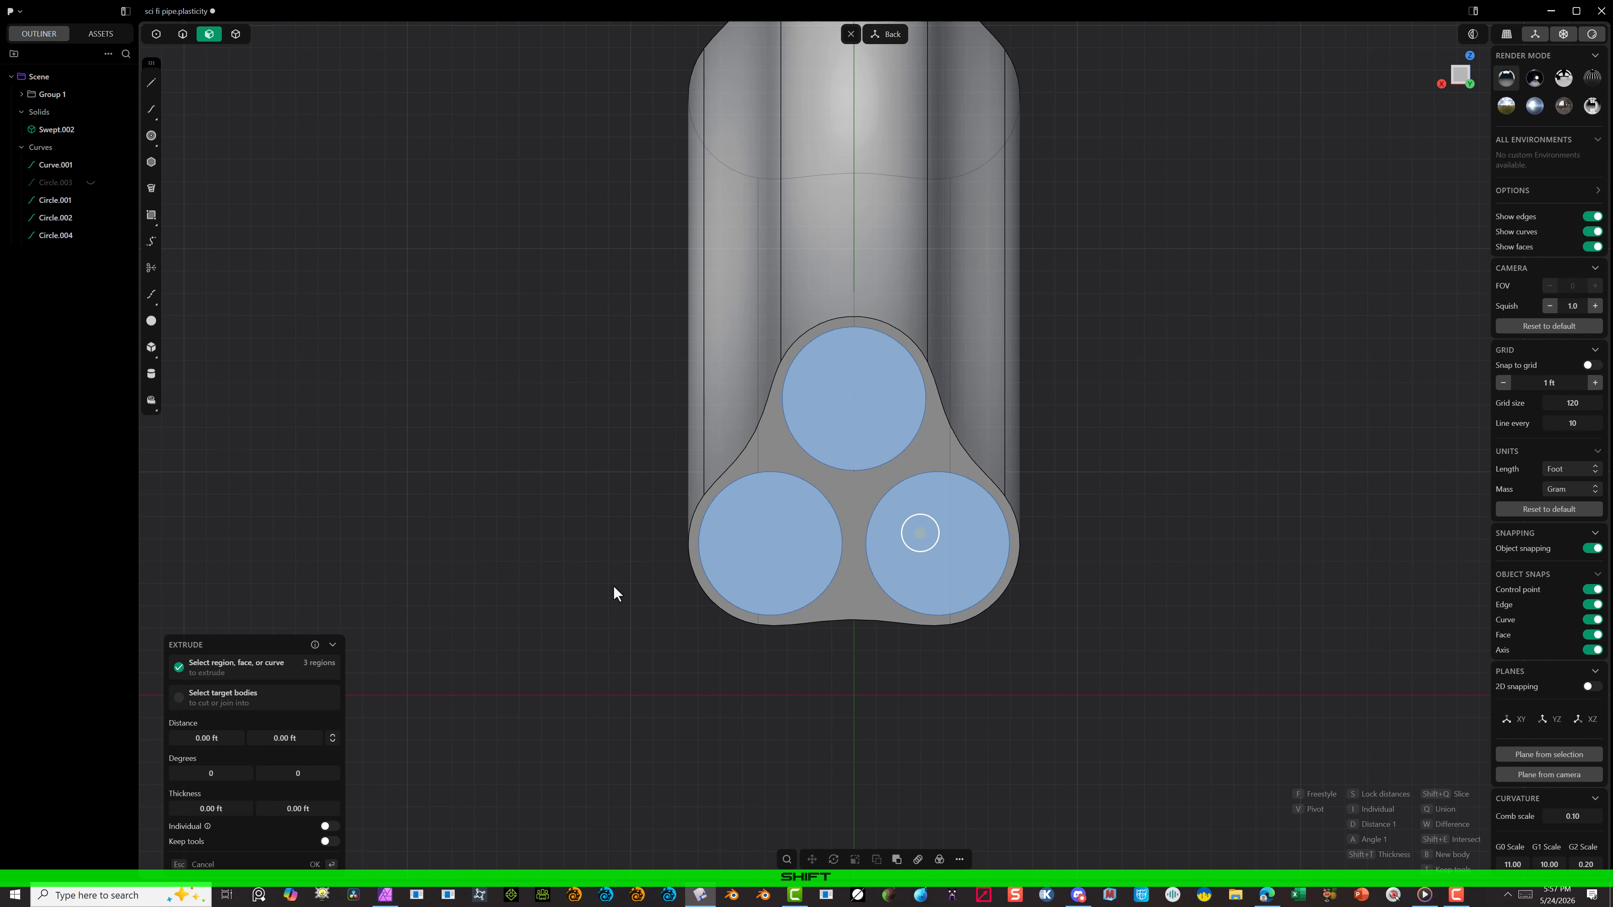
middle_drag(613, 594, 675, 470)
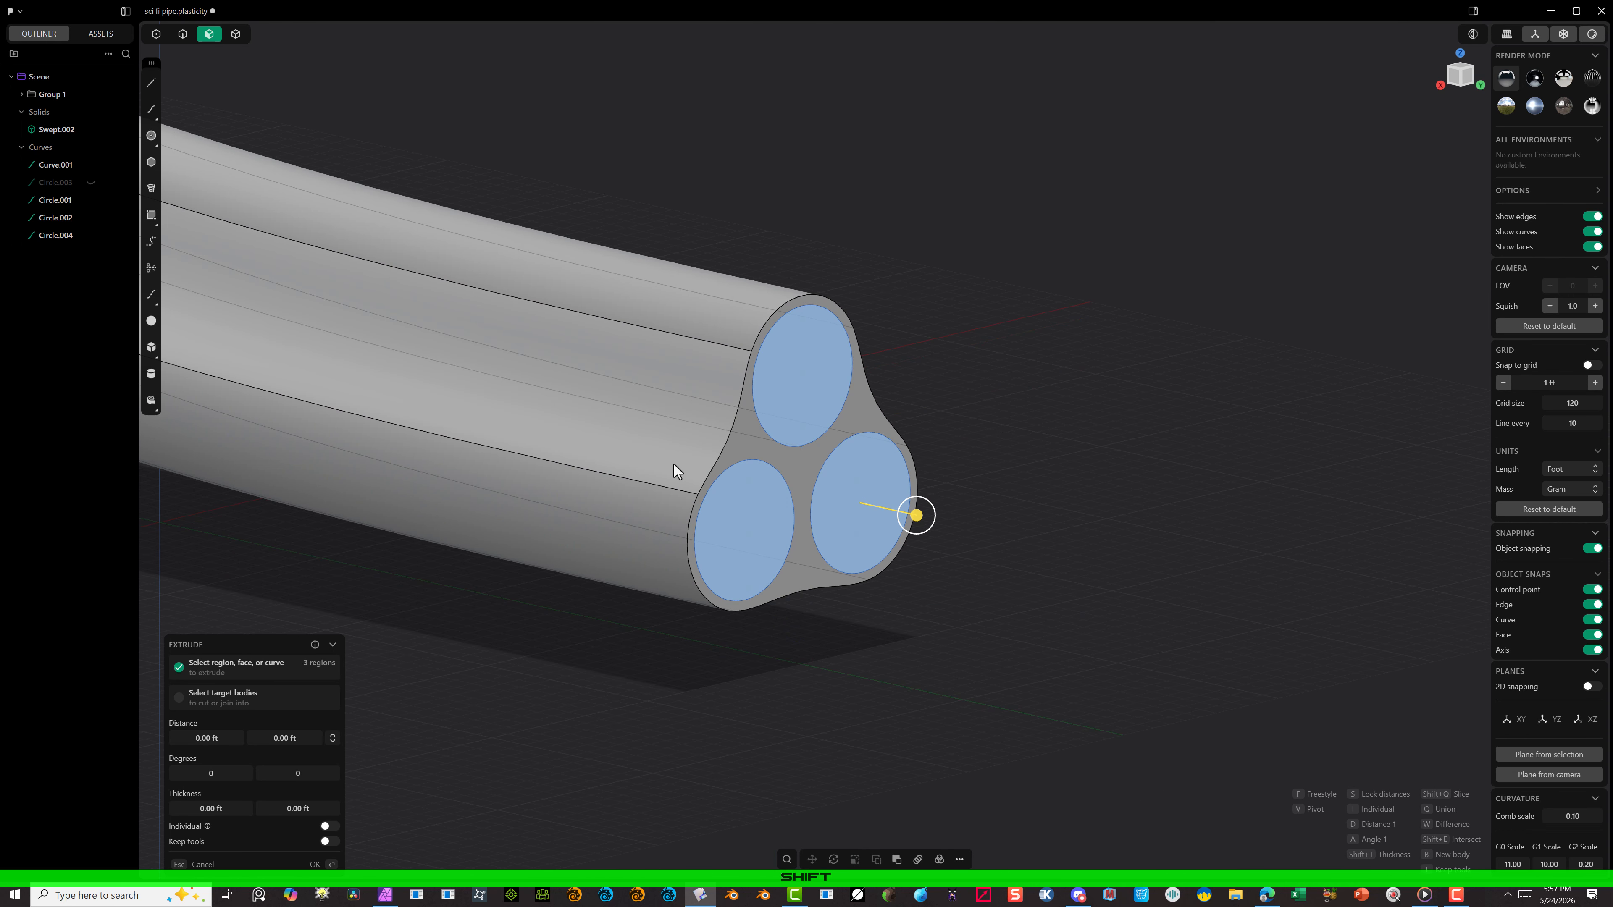
click(959, 860)
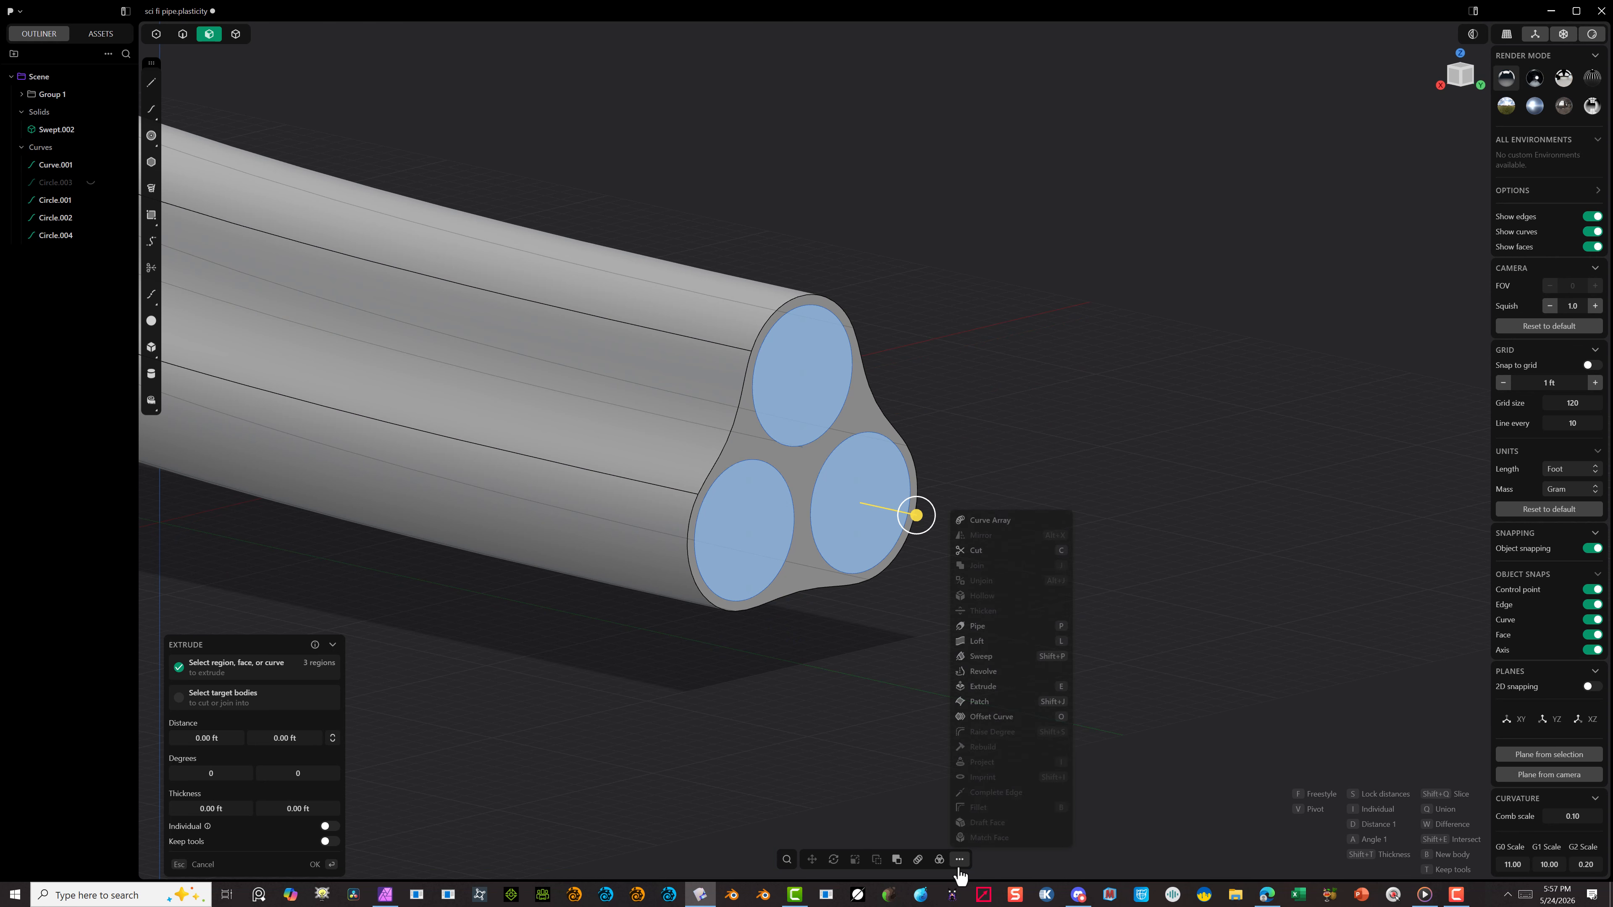
click(984, 656)
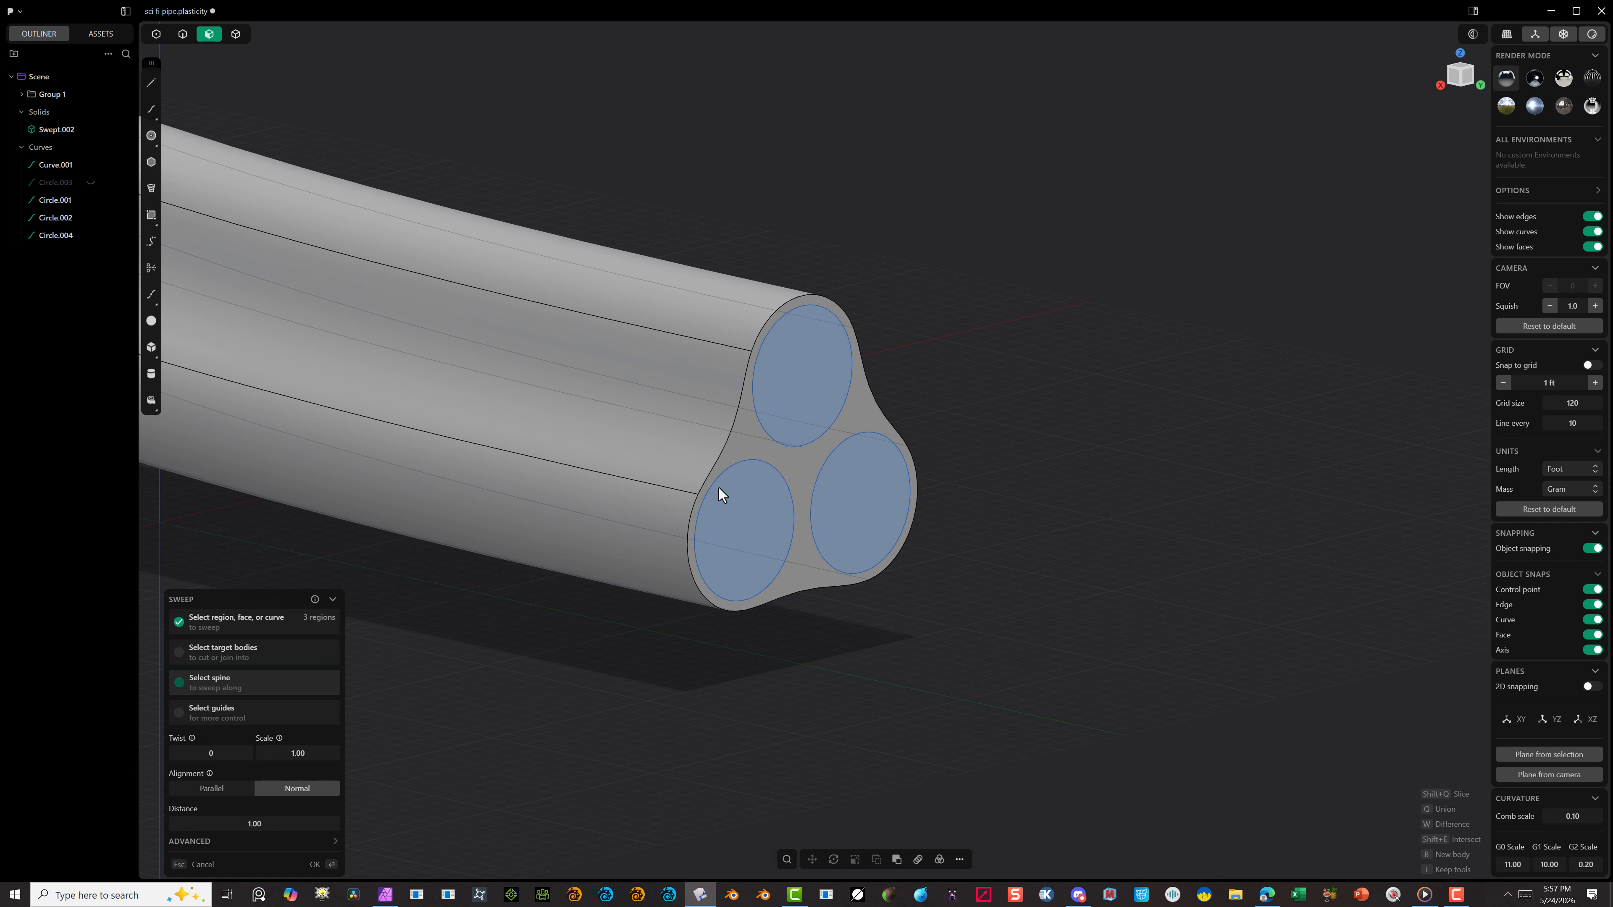
click(733, 431)
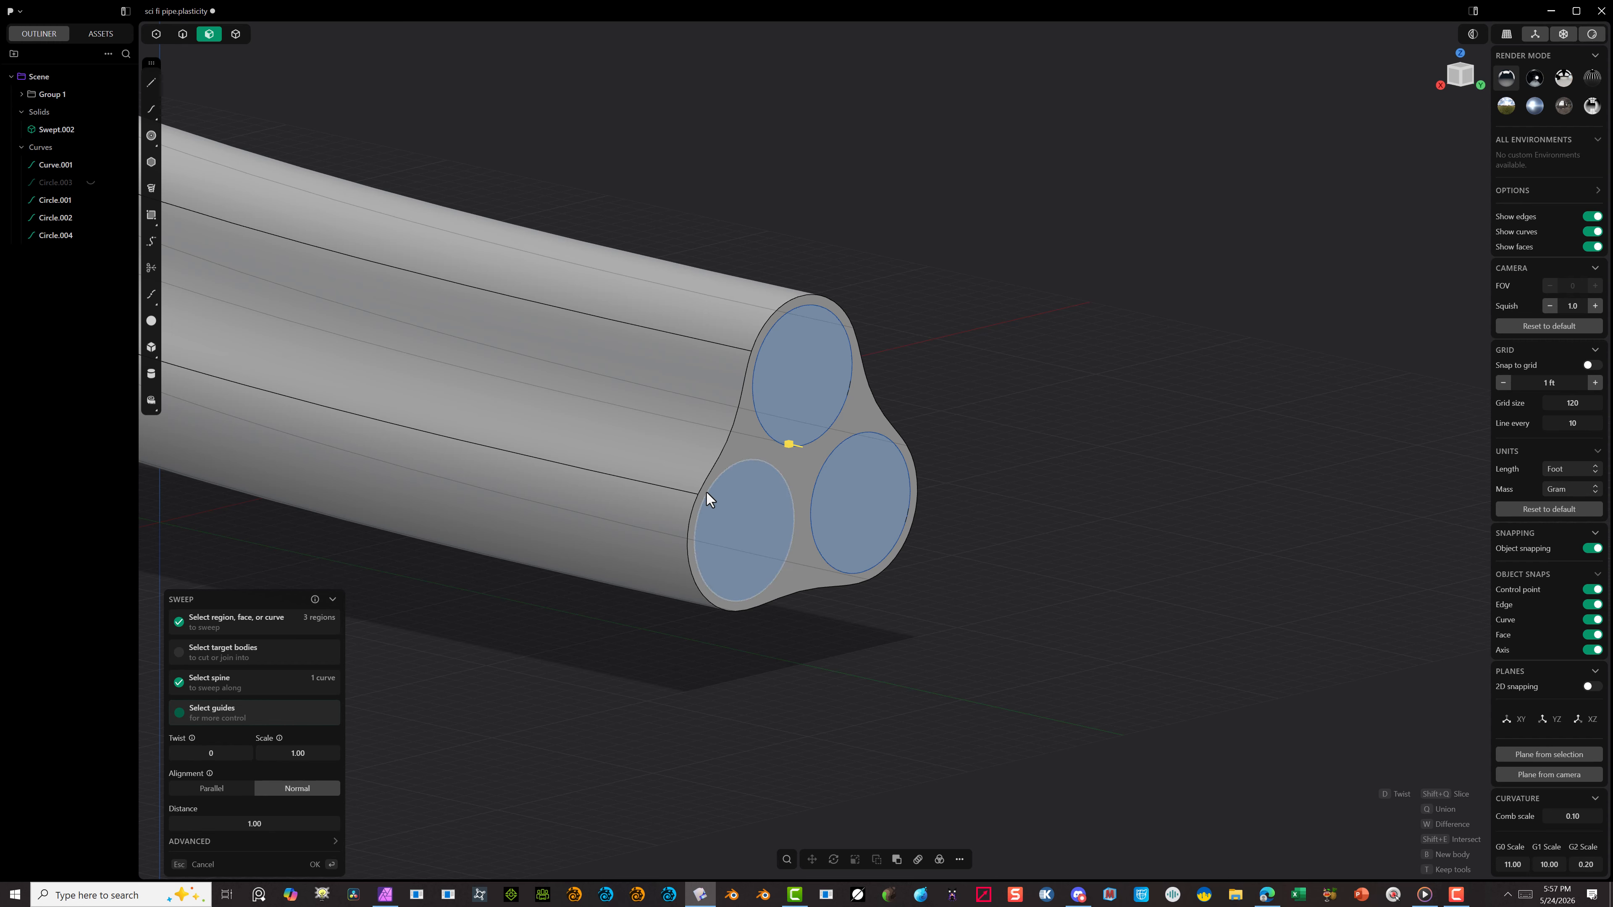
scroll(707, 494, down, 10)
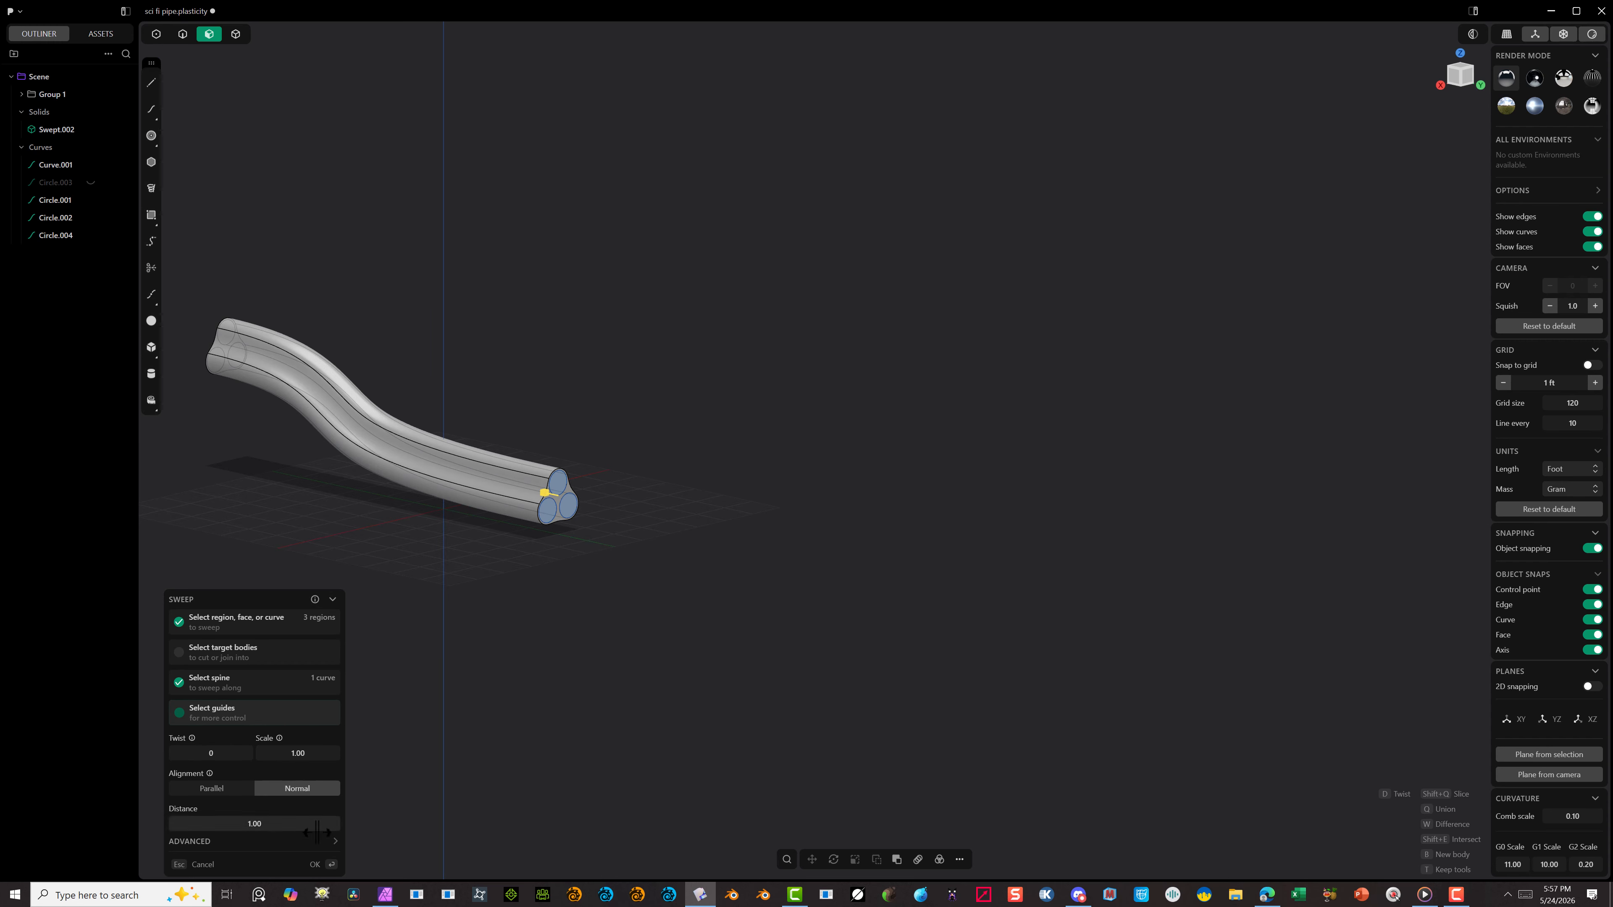
click(315, 863)
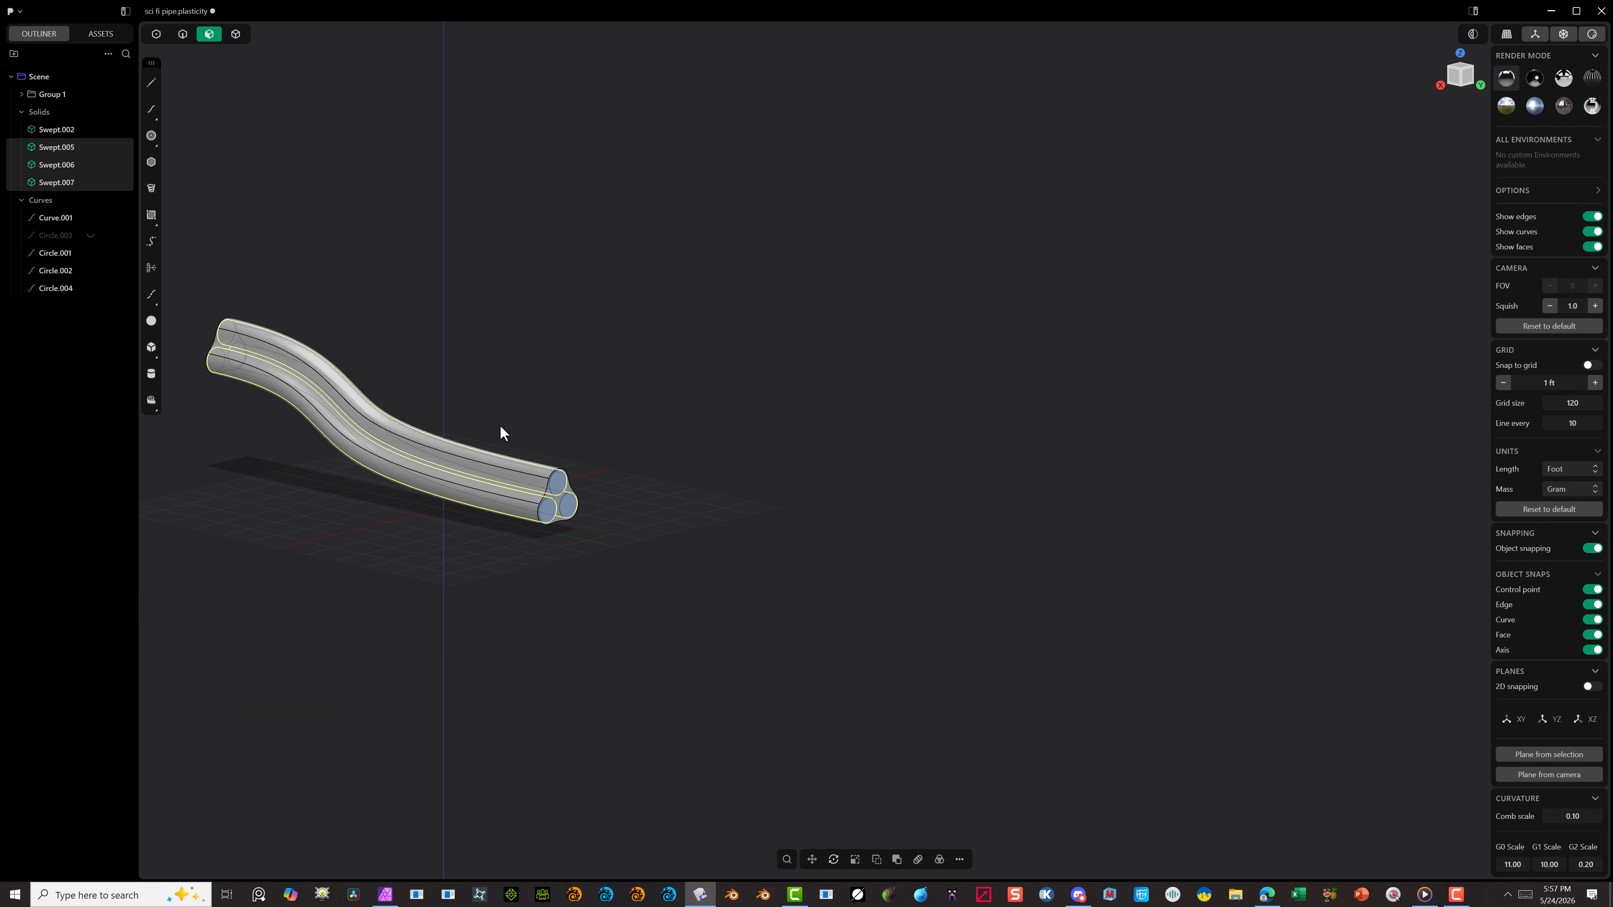
Step: Select the outer three-lobed pipe solid and hide it, leaving the three inner tubes
scroll(556, 477, up, 3)
scroll(529, 493, up, 2)
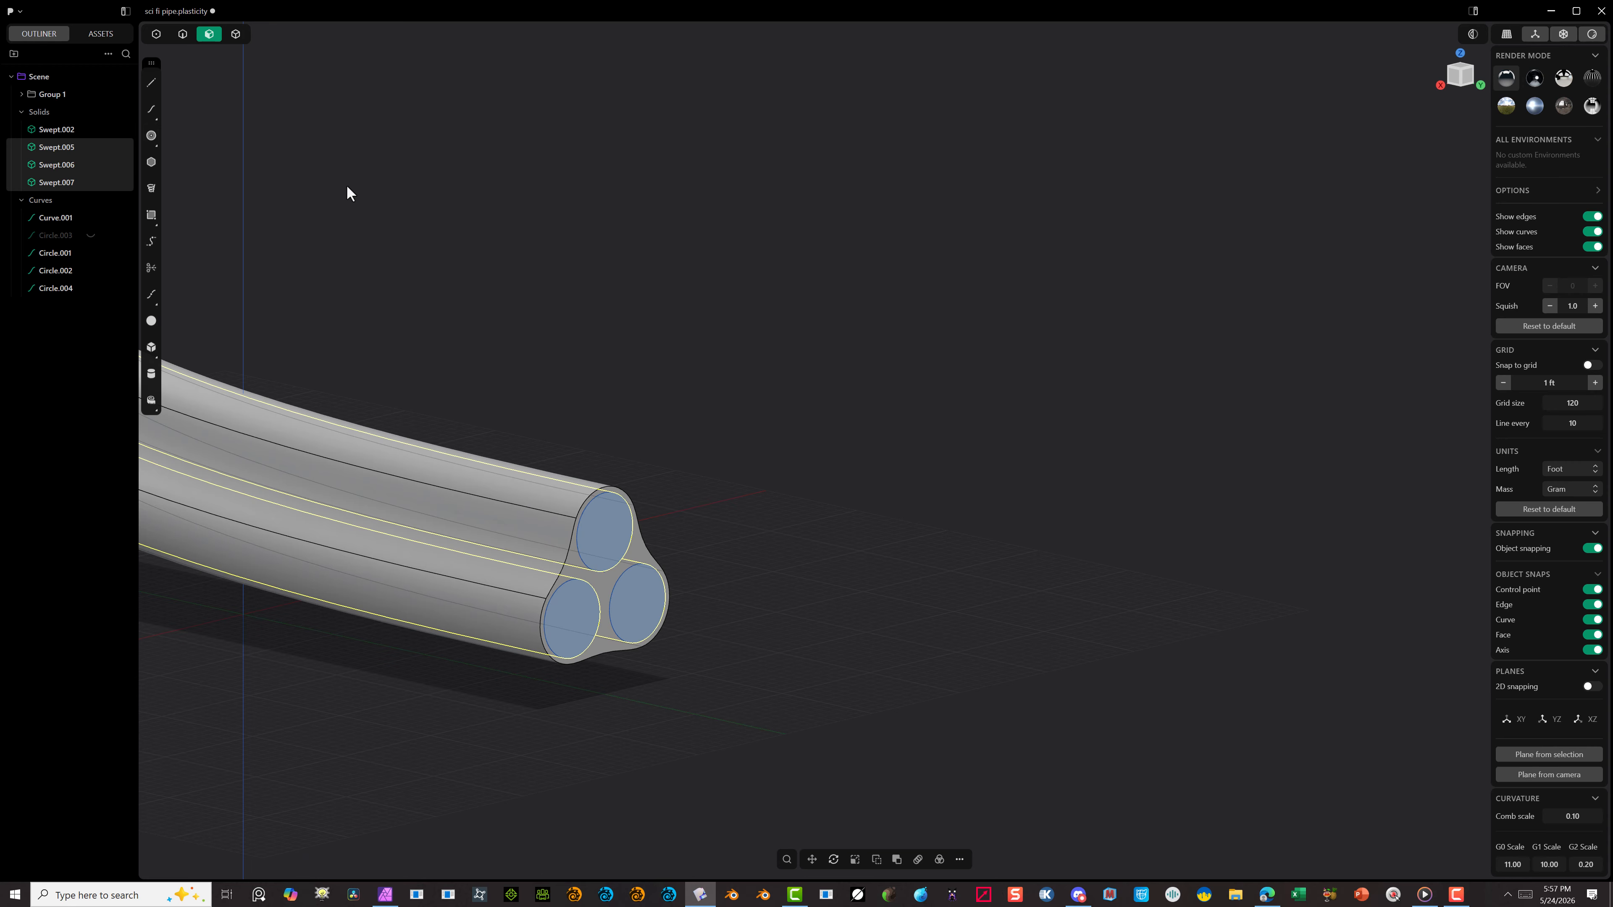
click(316, 177)
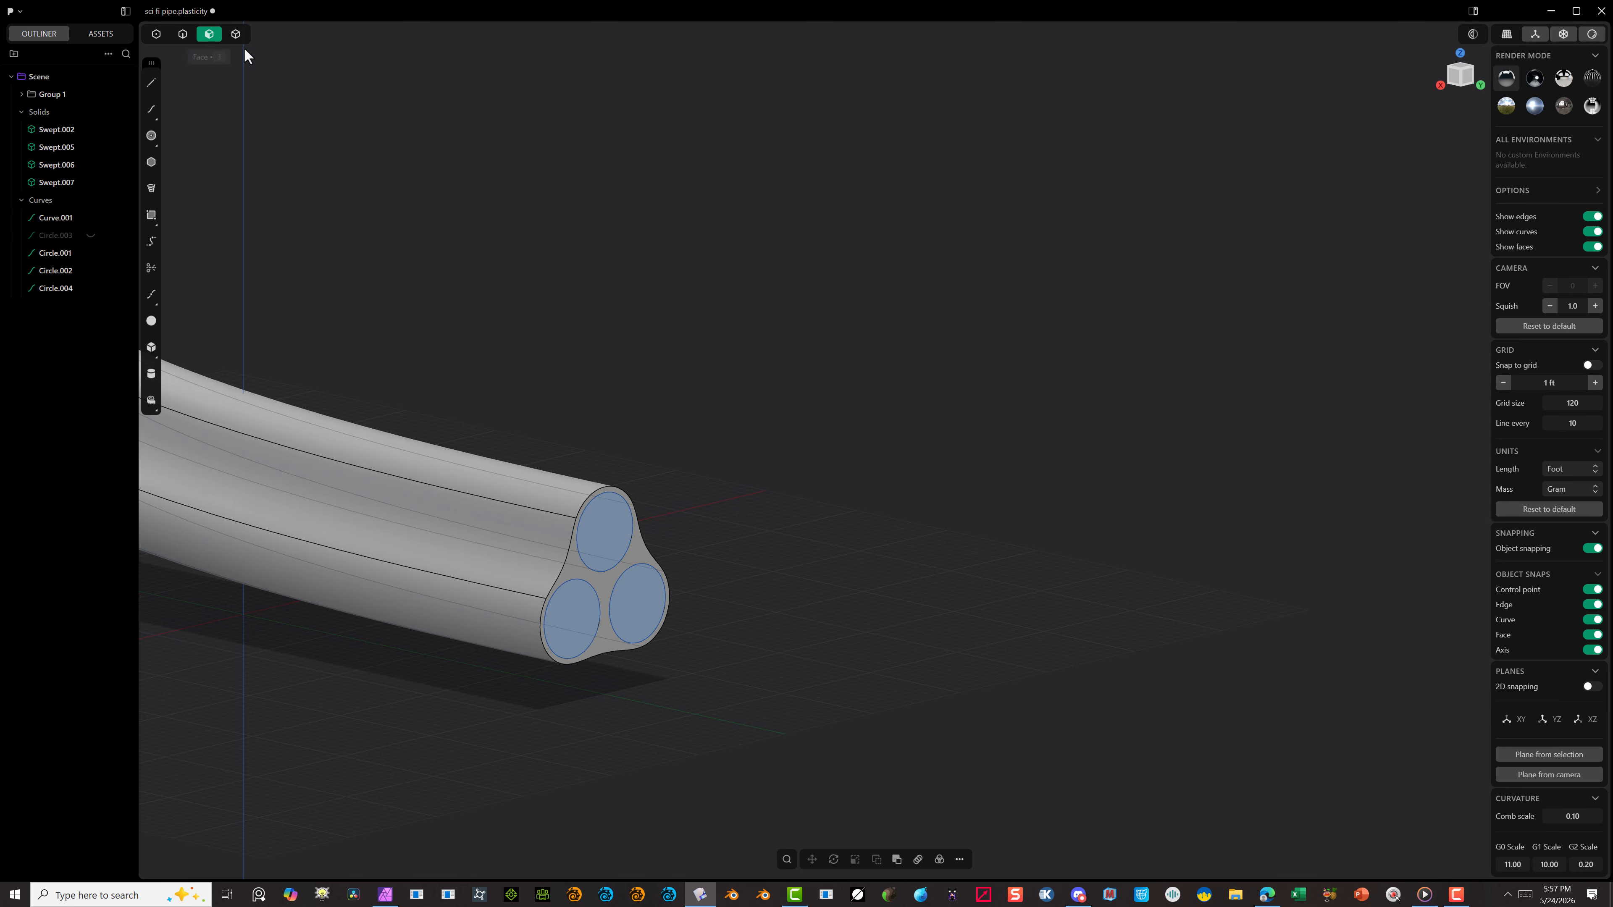
click(236, 34)
click(323, 445)
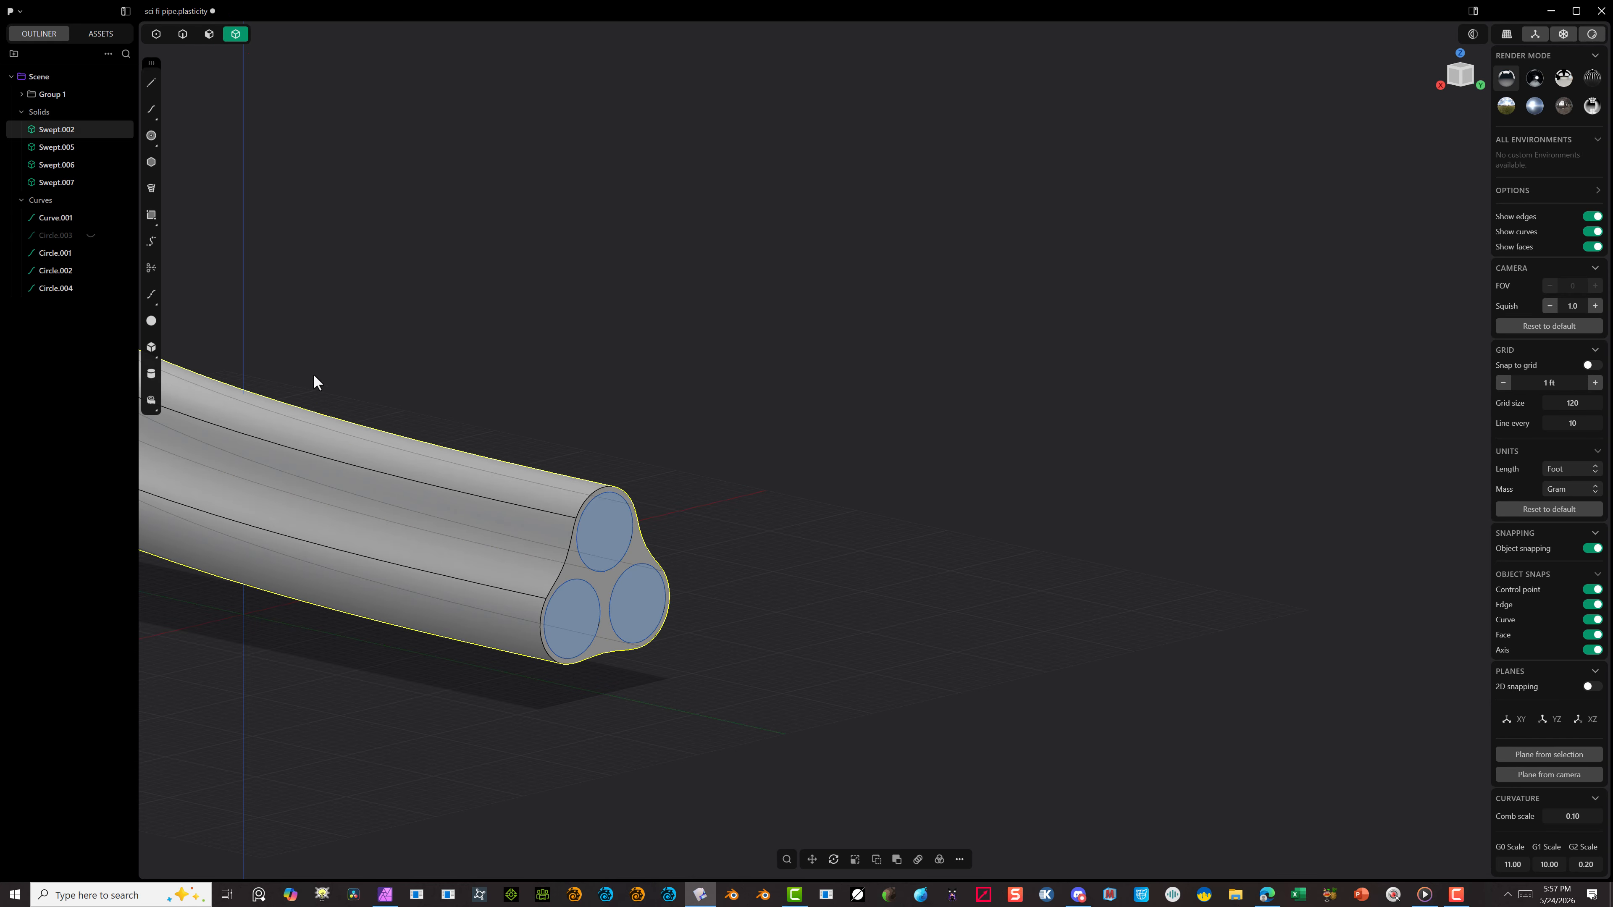
key(h)
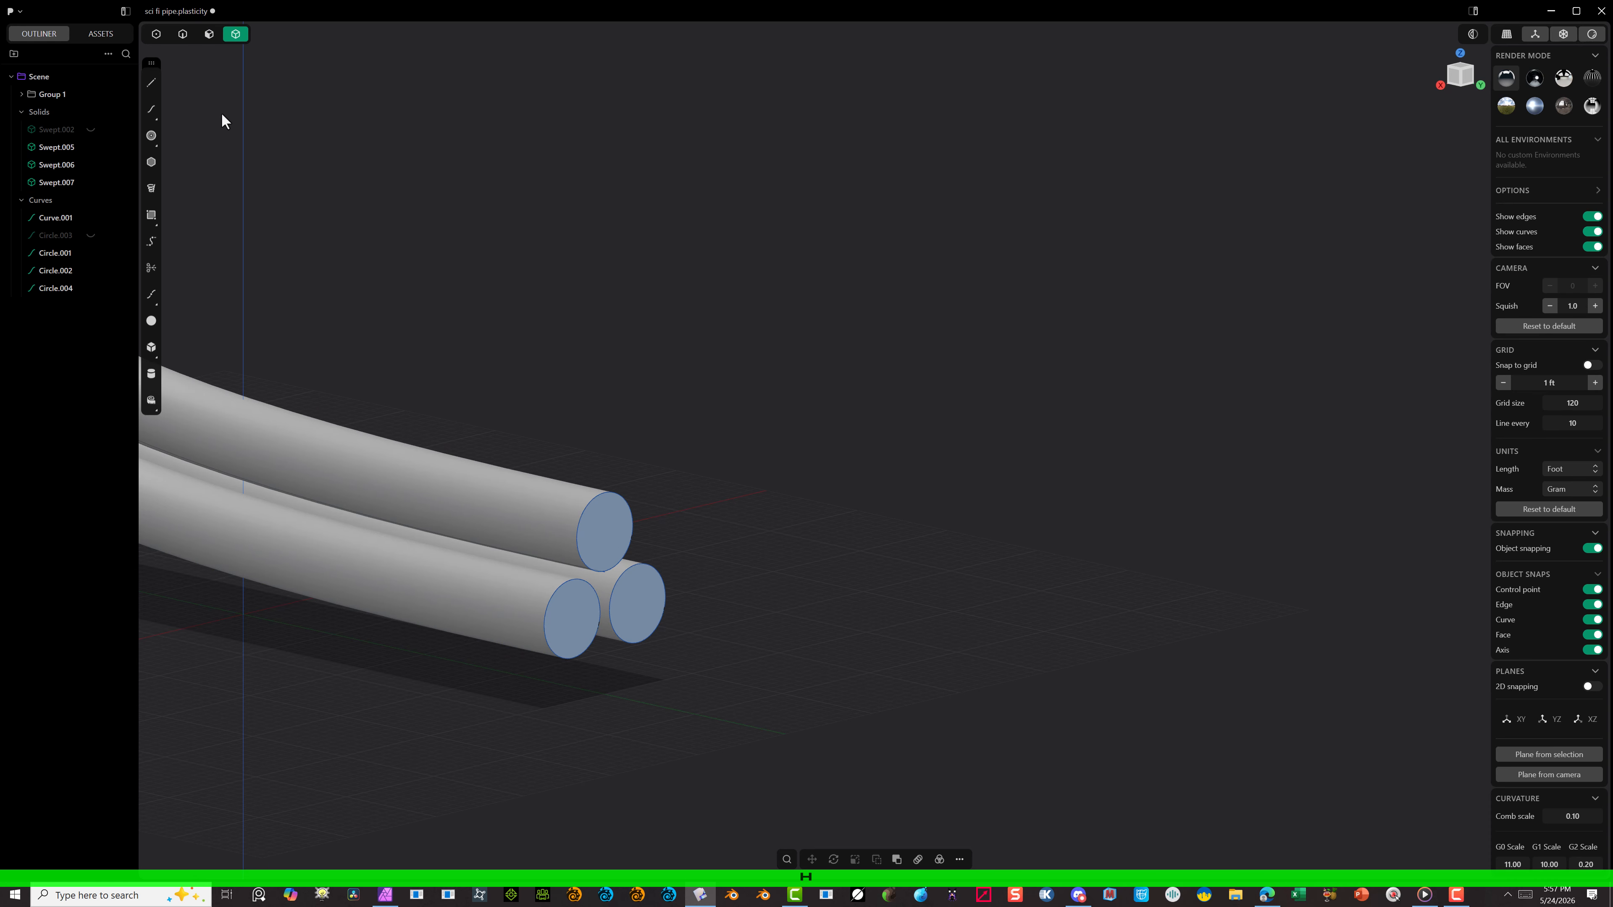
Step: Scale the circle curve on the upper tube's end uniformly to about 0.79
click(188, 38)
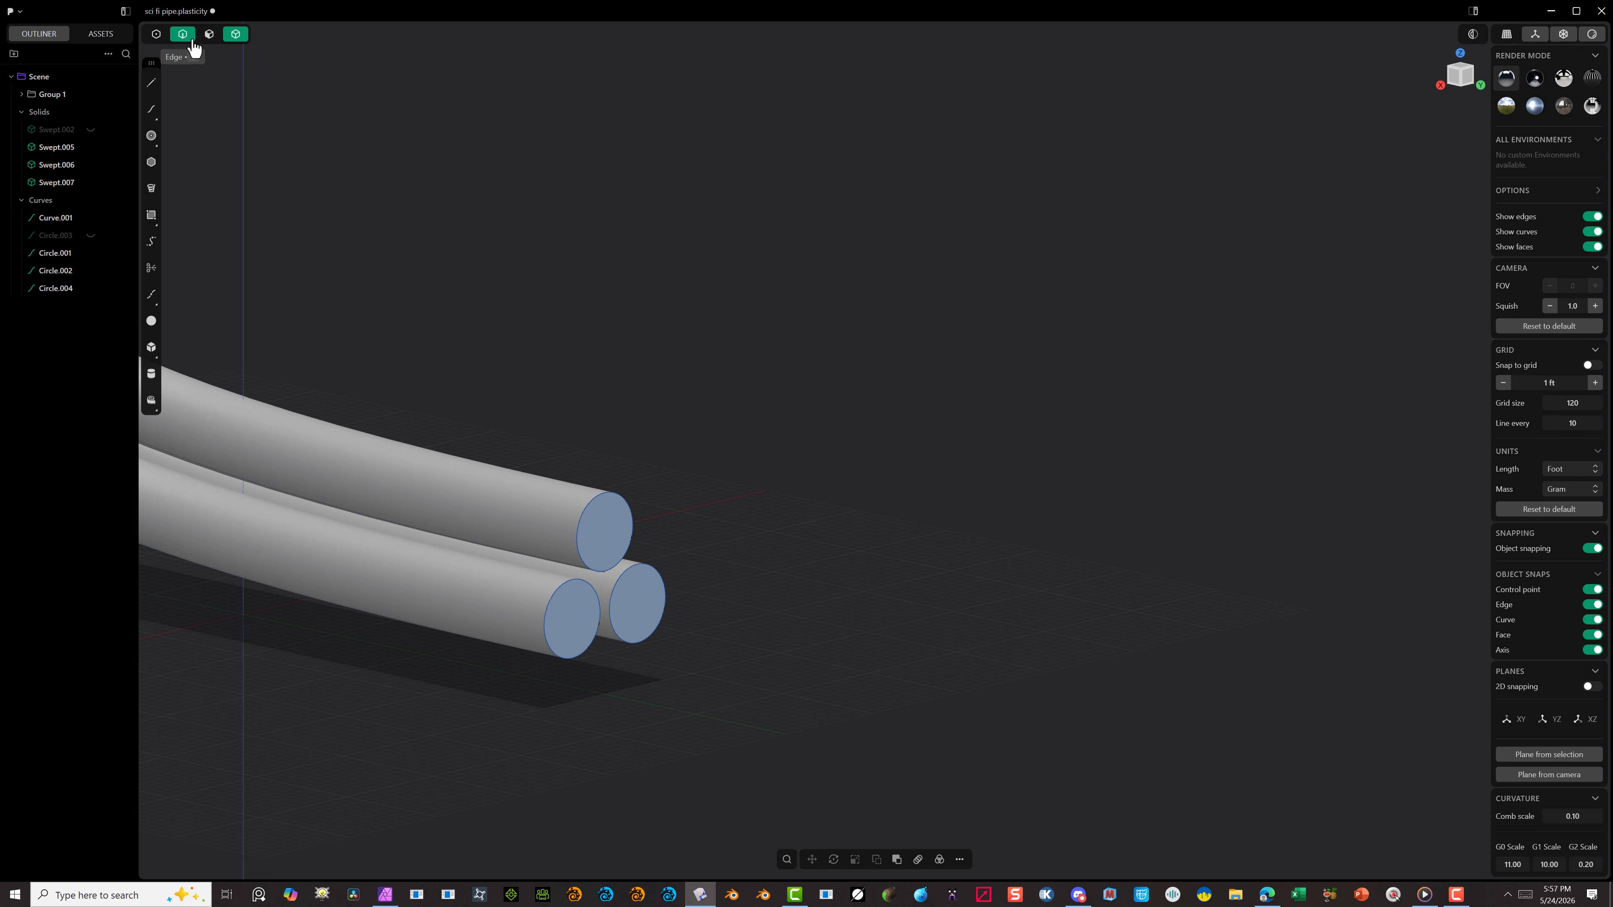
click(587, 502)
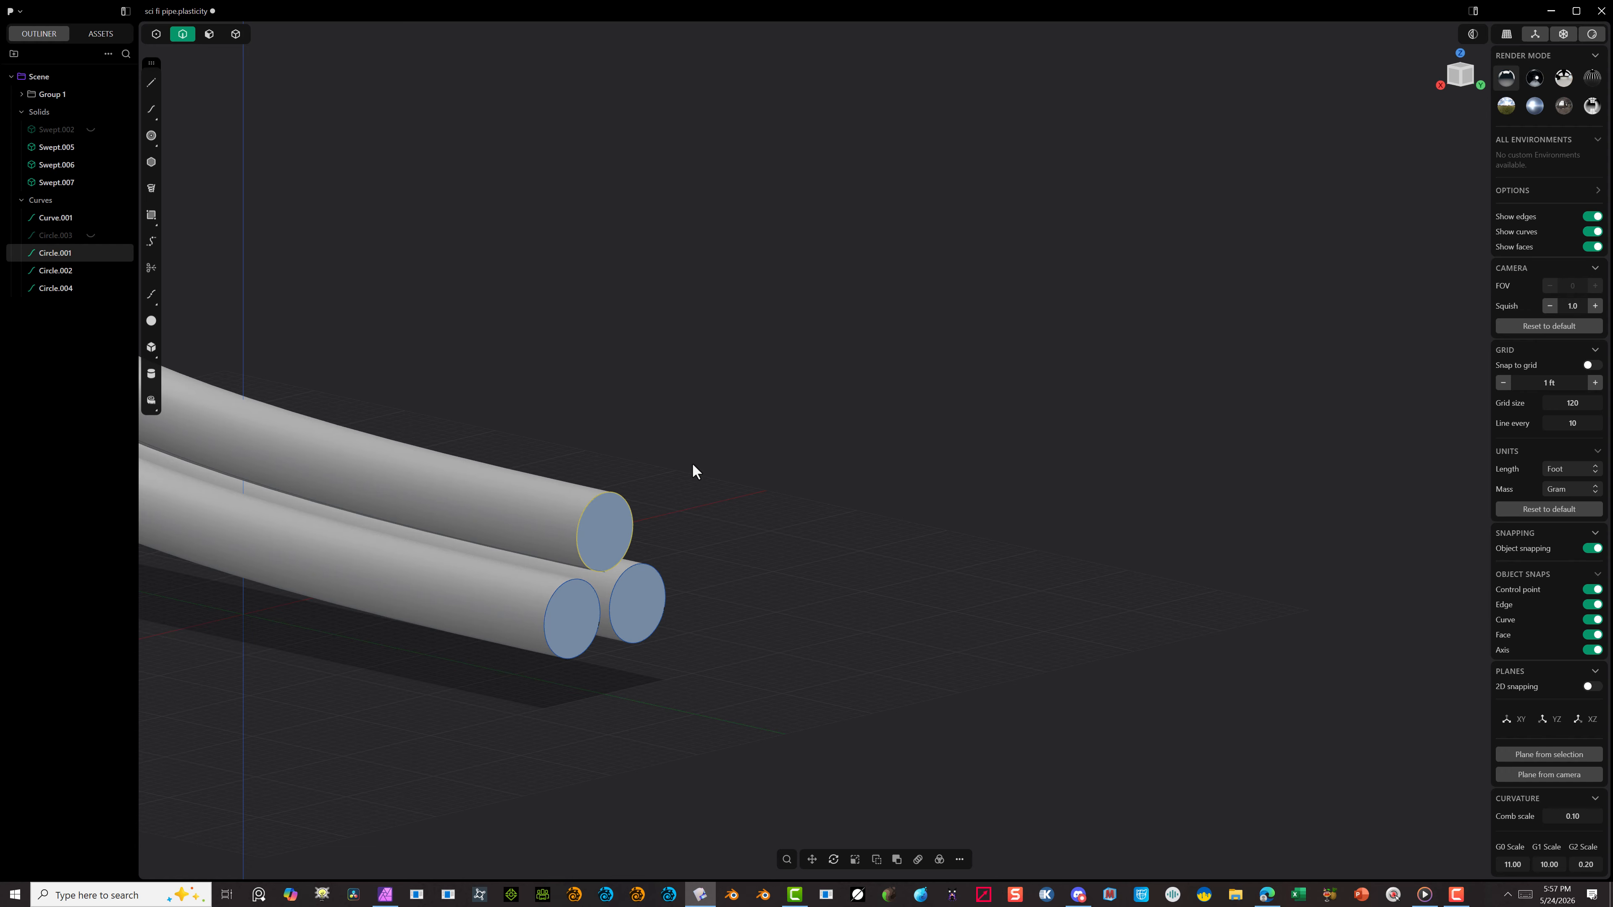
key(s)
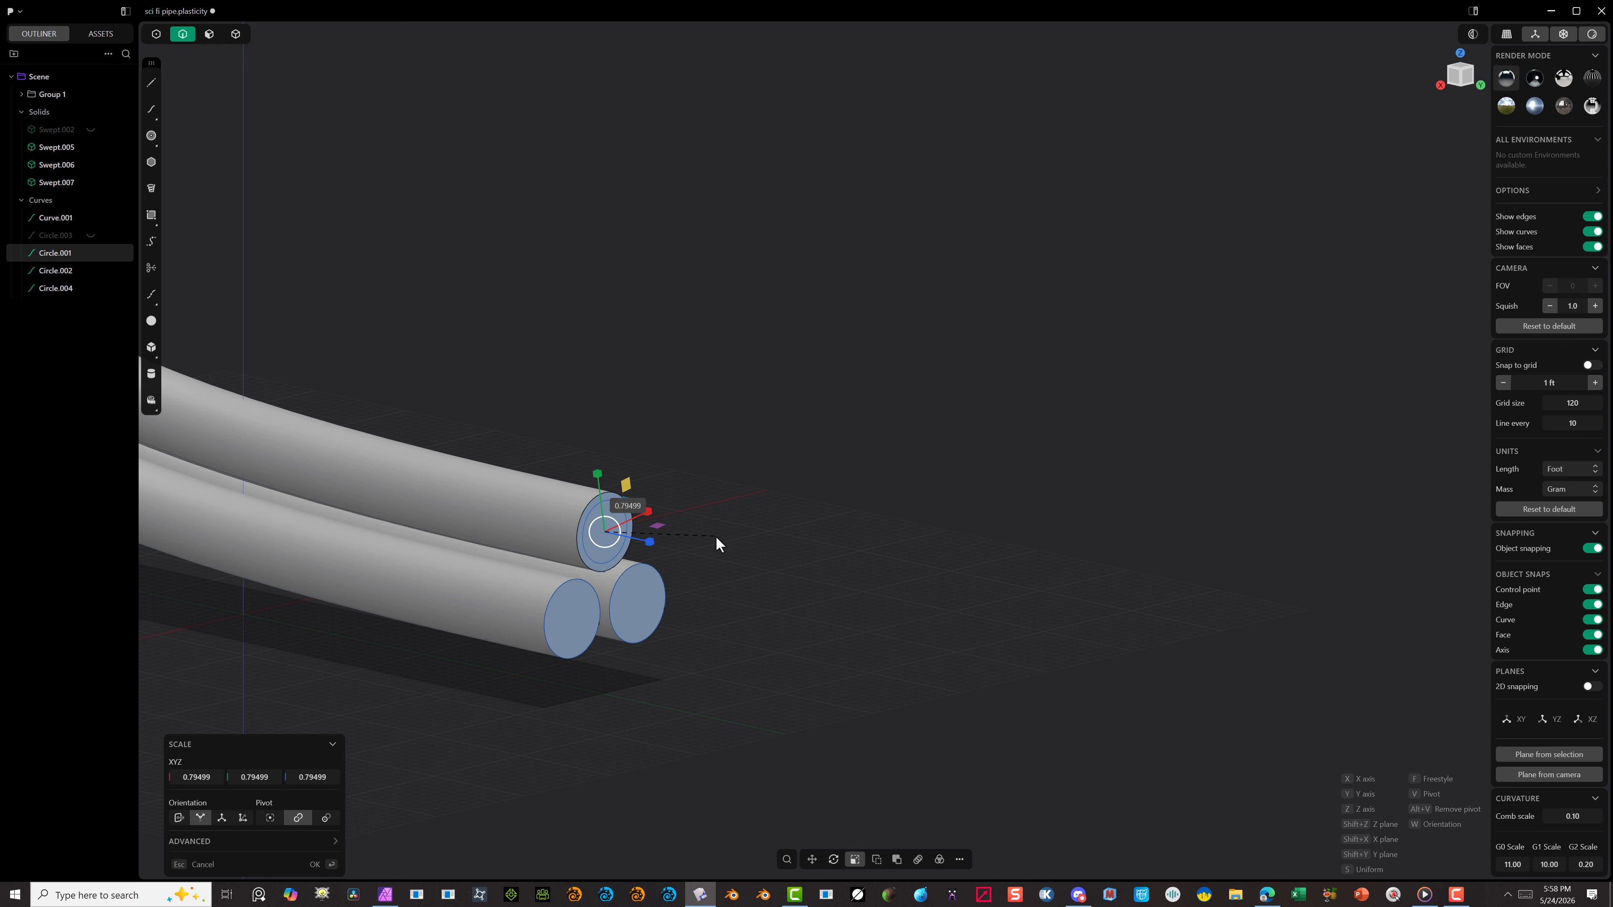
click(318, 863)
click(799, 537)
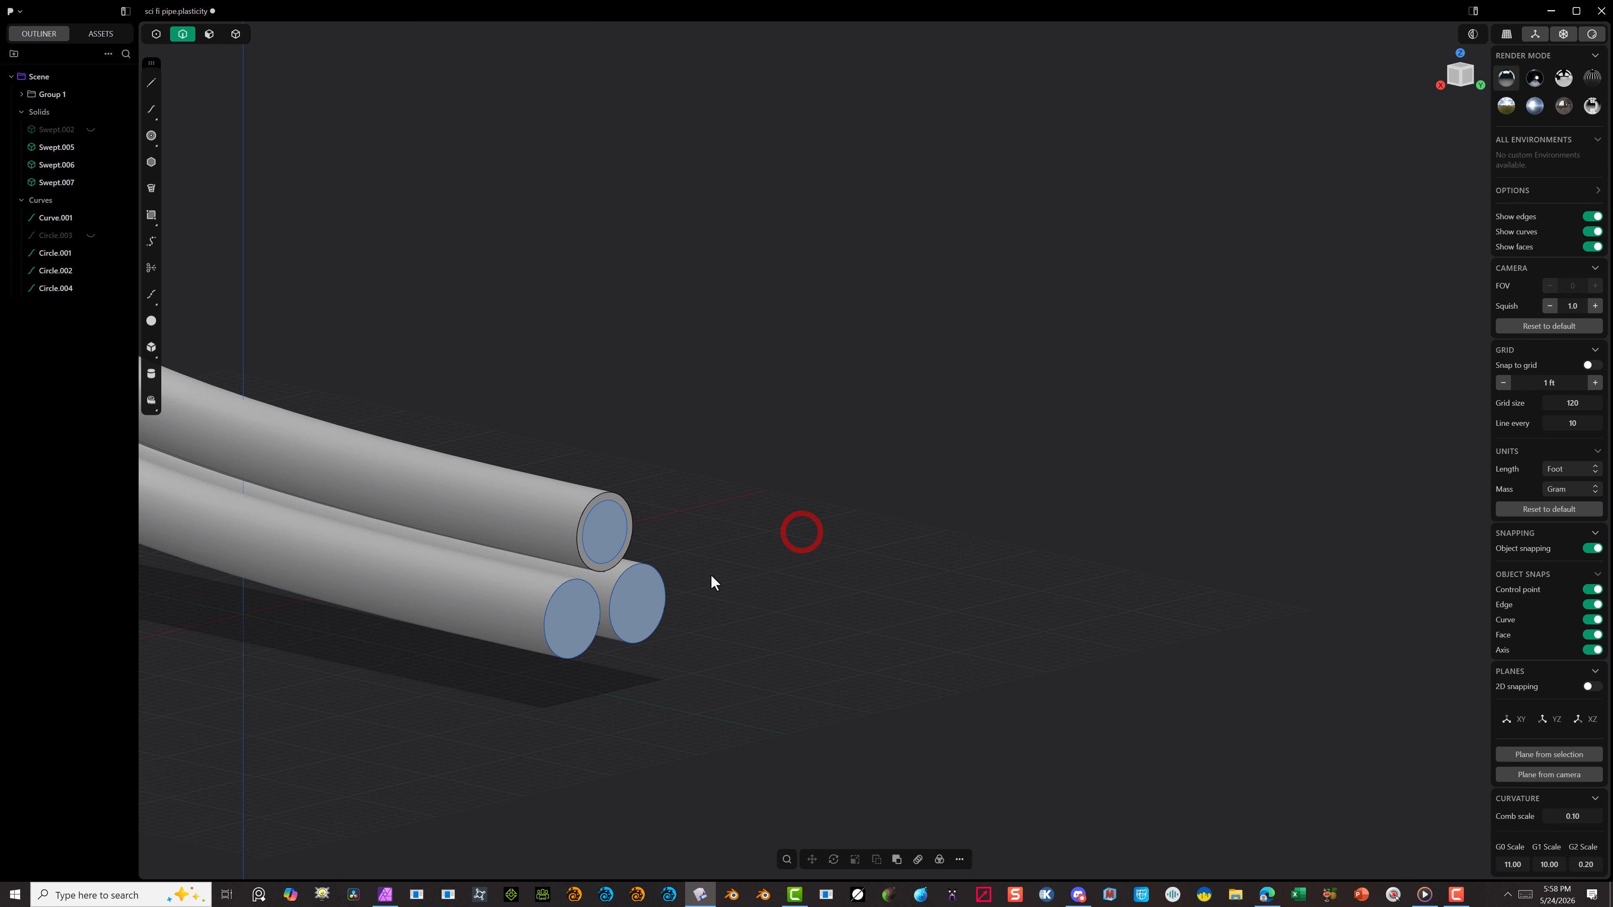
Step: Delete the two circle curves on the ends of the lower tubes
click(661, 575)
key(Delete)
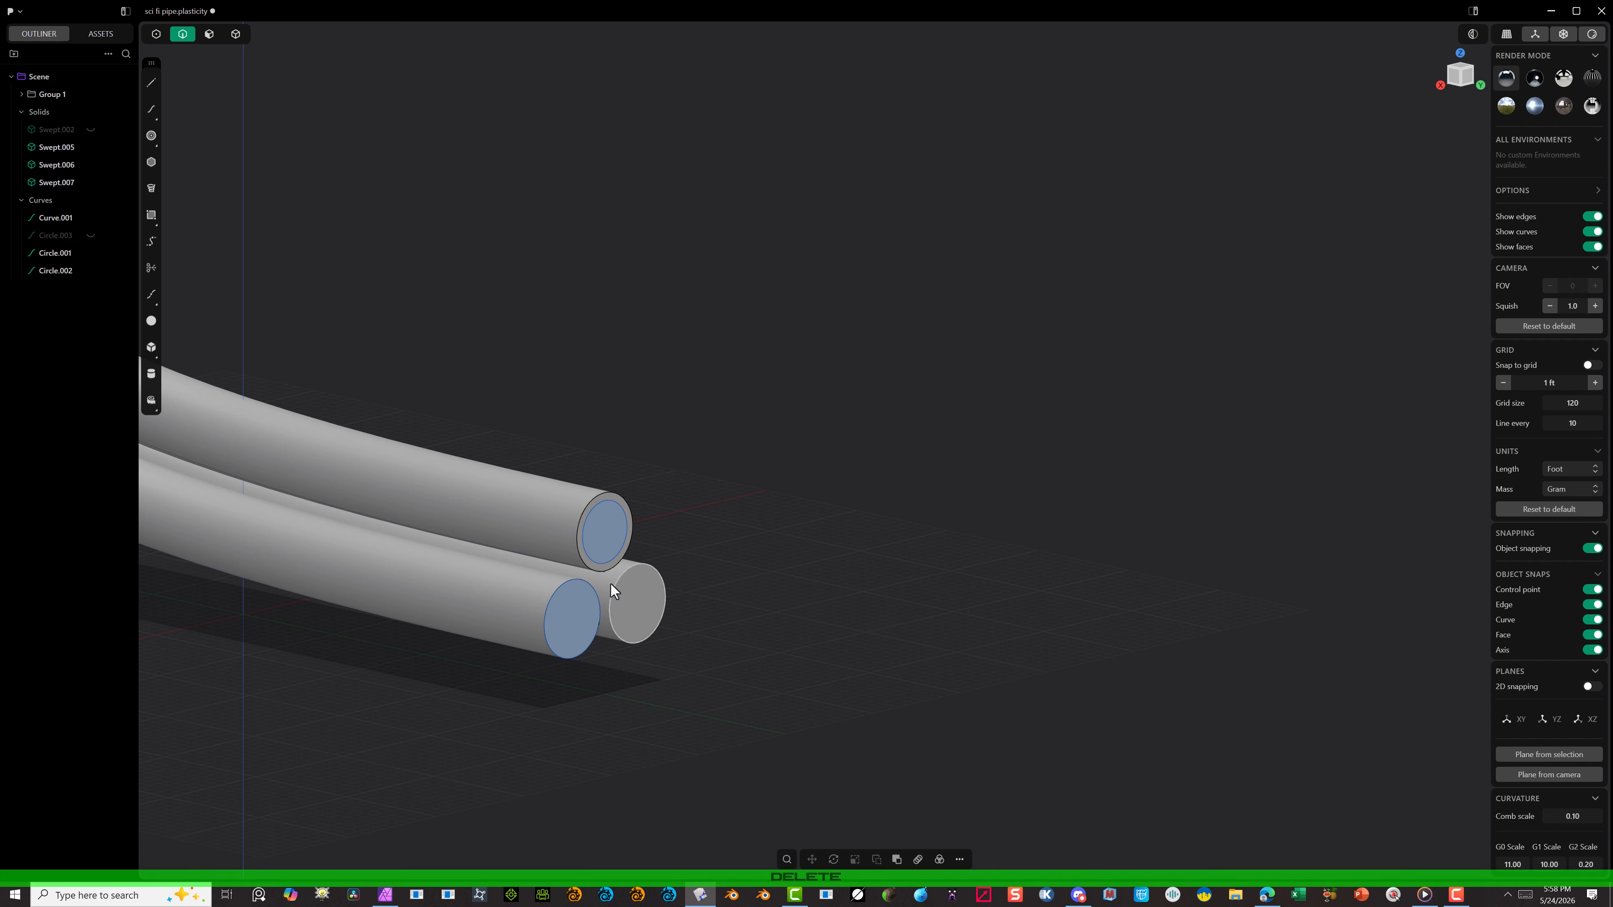
click(576, 578)
key(Delete)
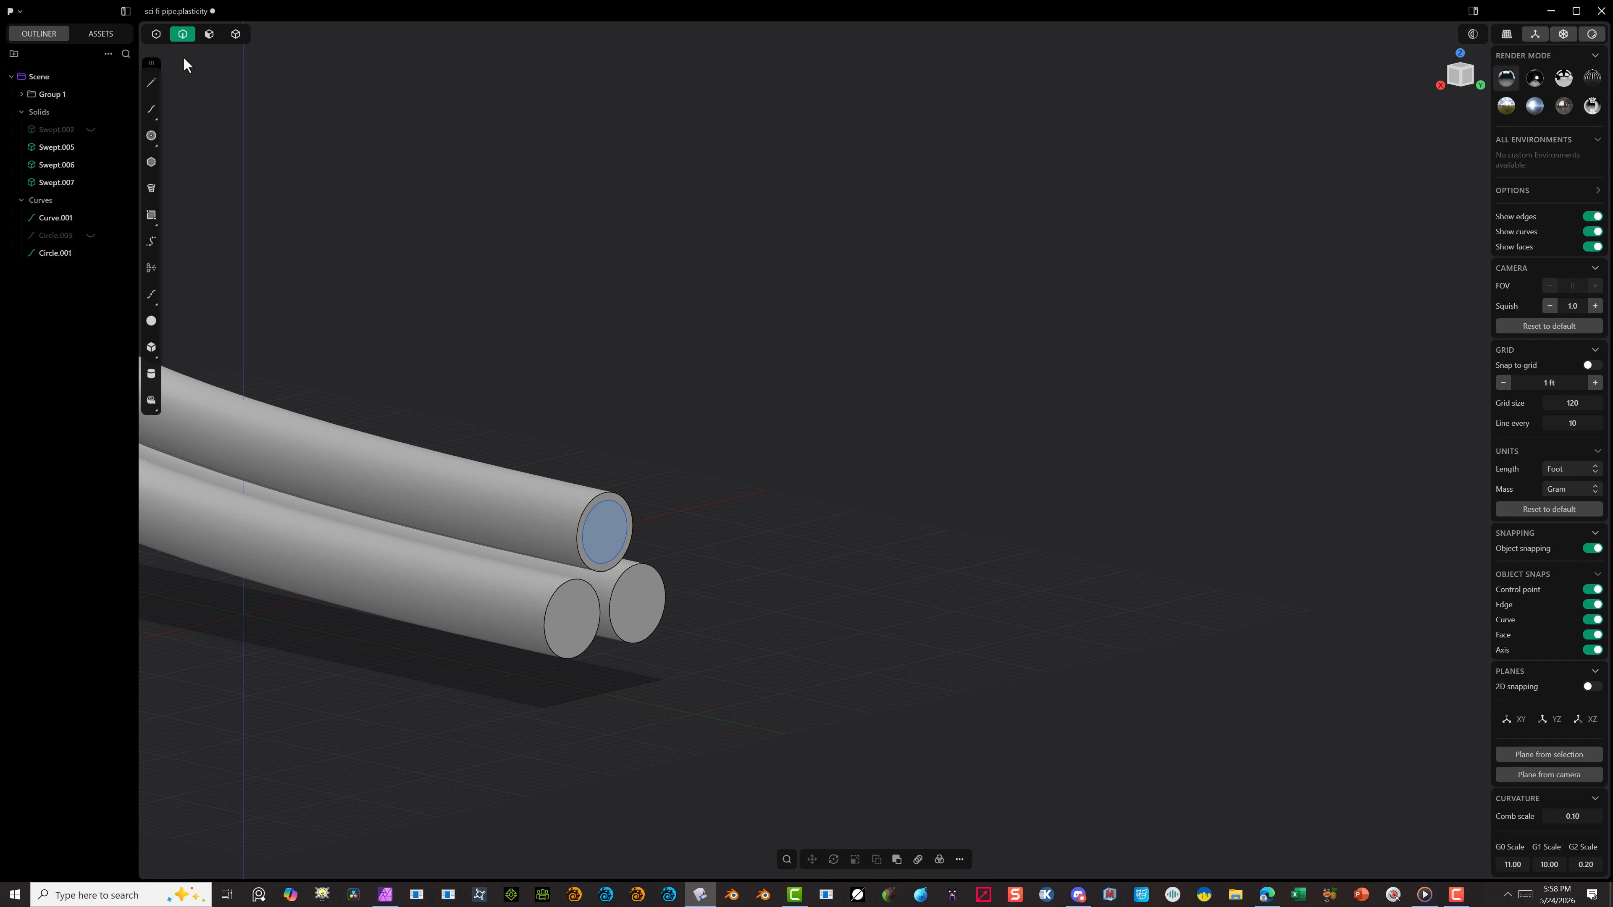
Step: Push the end faces of all three tubes outward by about 7.8 ft with the Moving grow mode
click(209, 34)
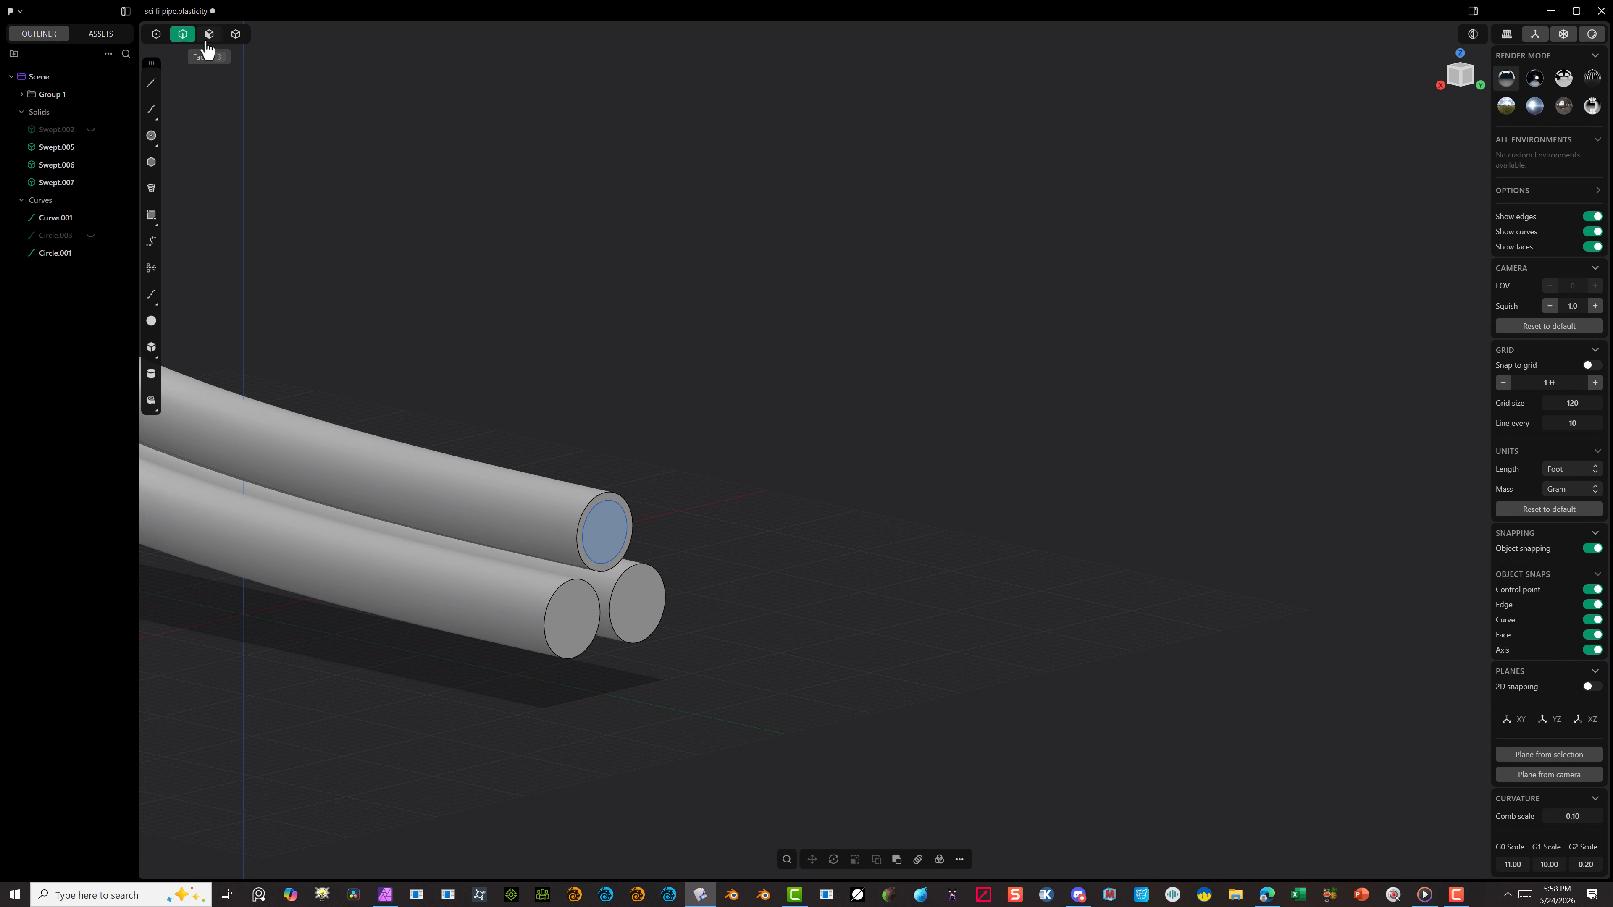
click(627, 532)
shift+click(572, 627)
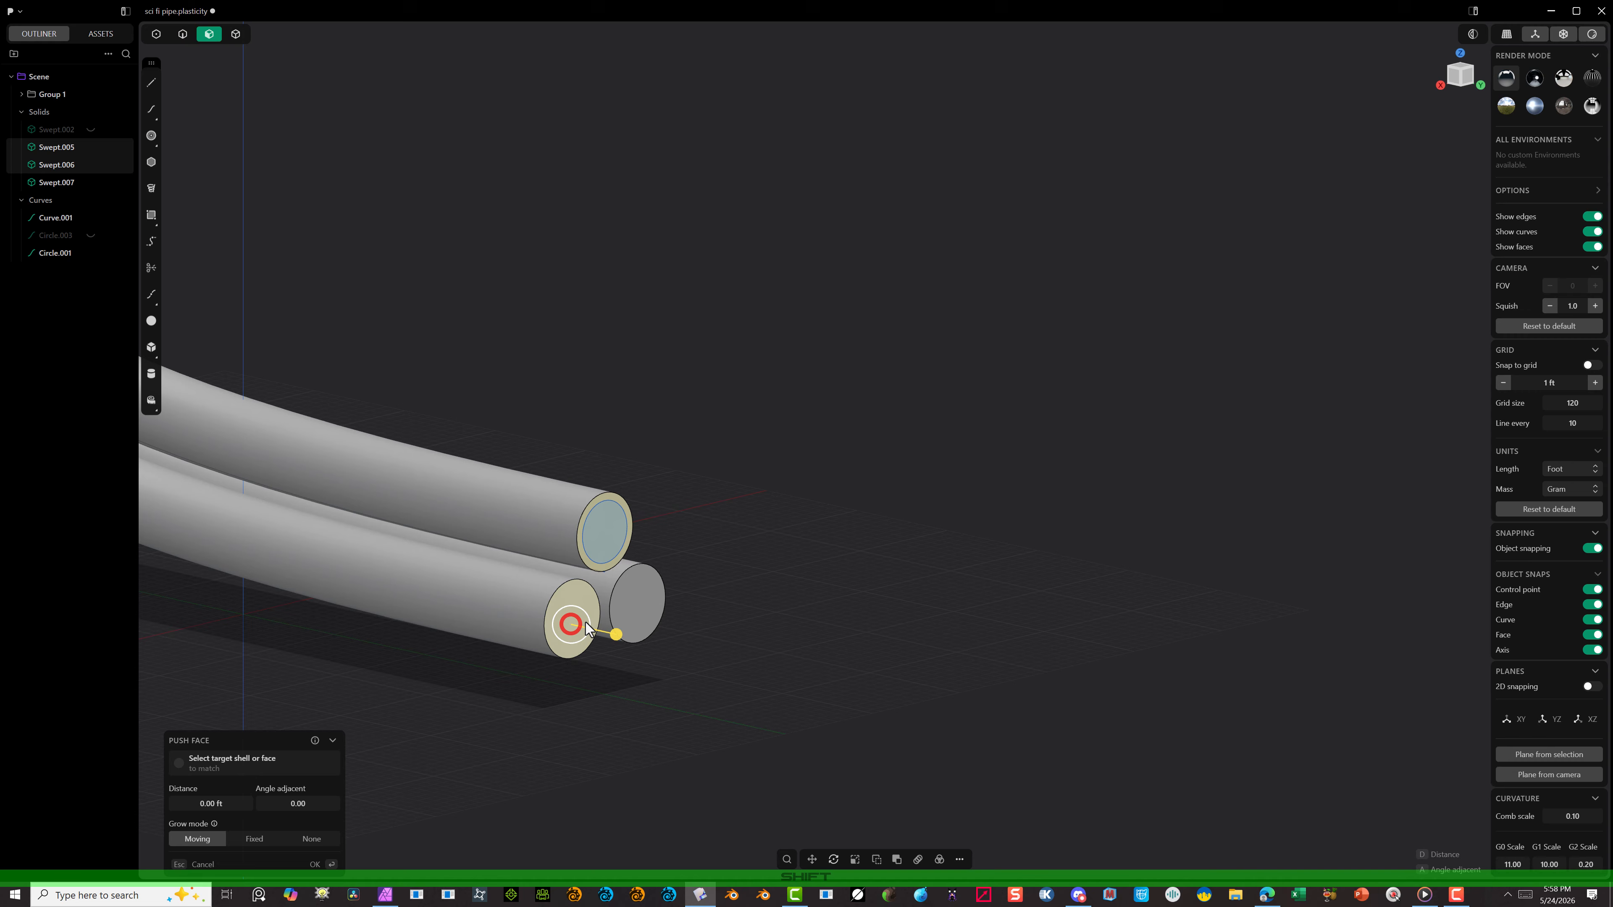
shift+click(629, 608)
drag(671, 619, 733, 657)
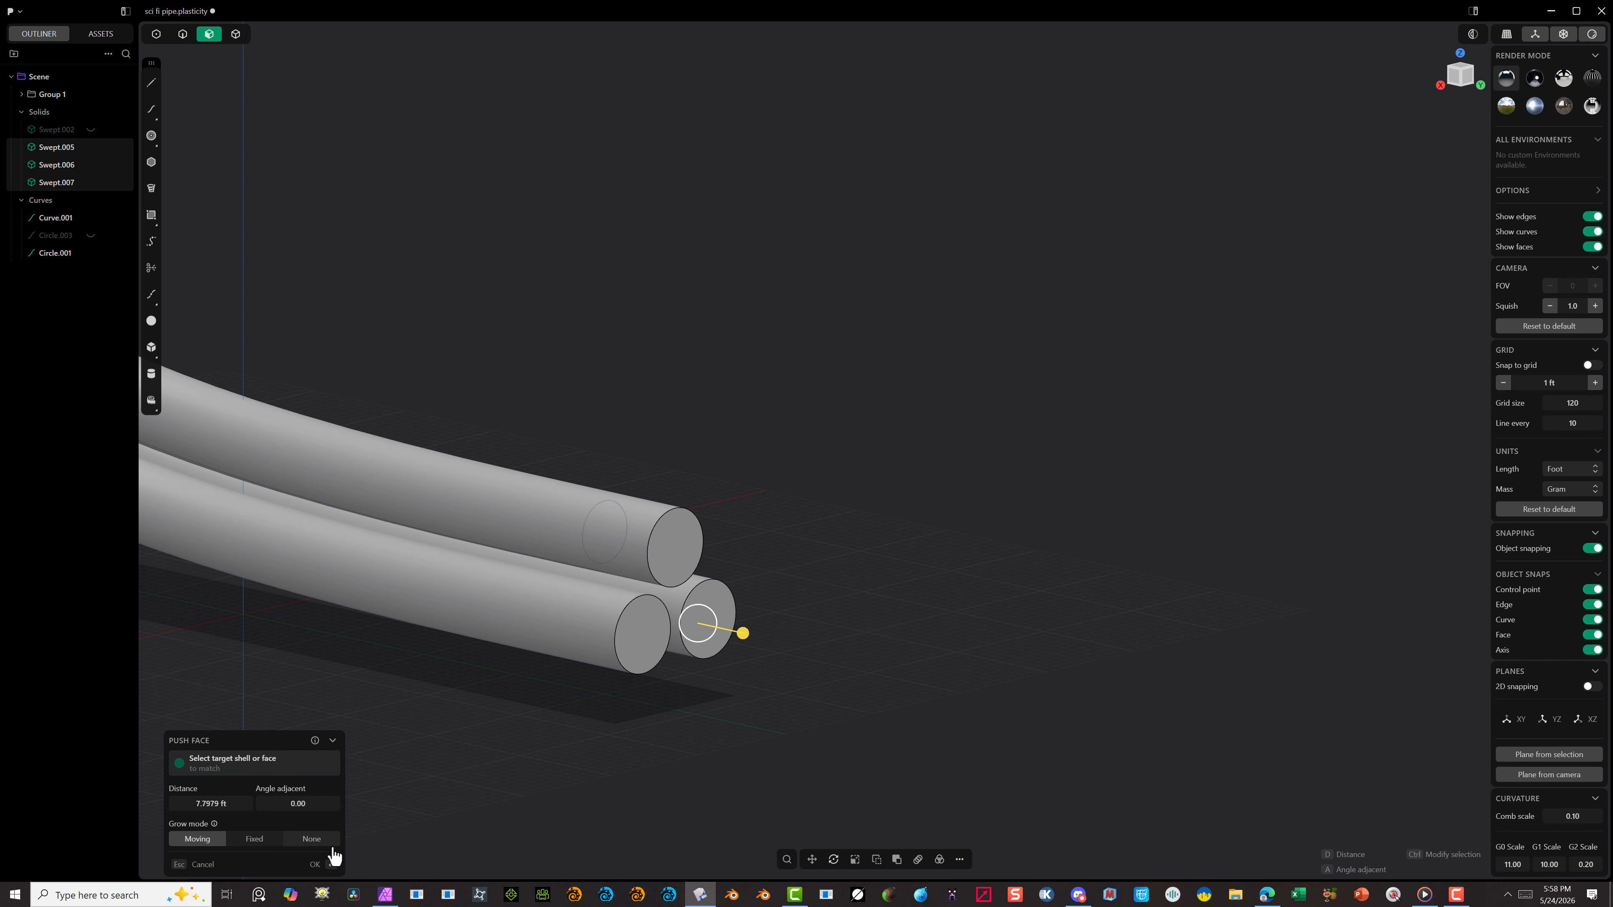
click(315, 863)
click(315, 862)
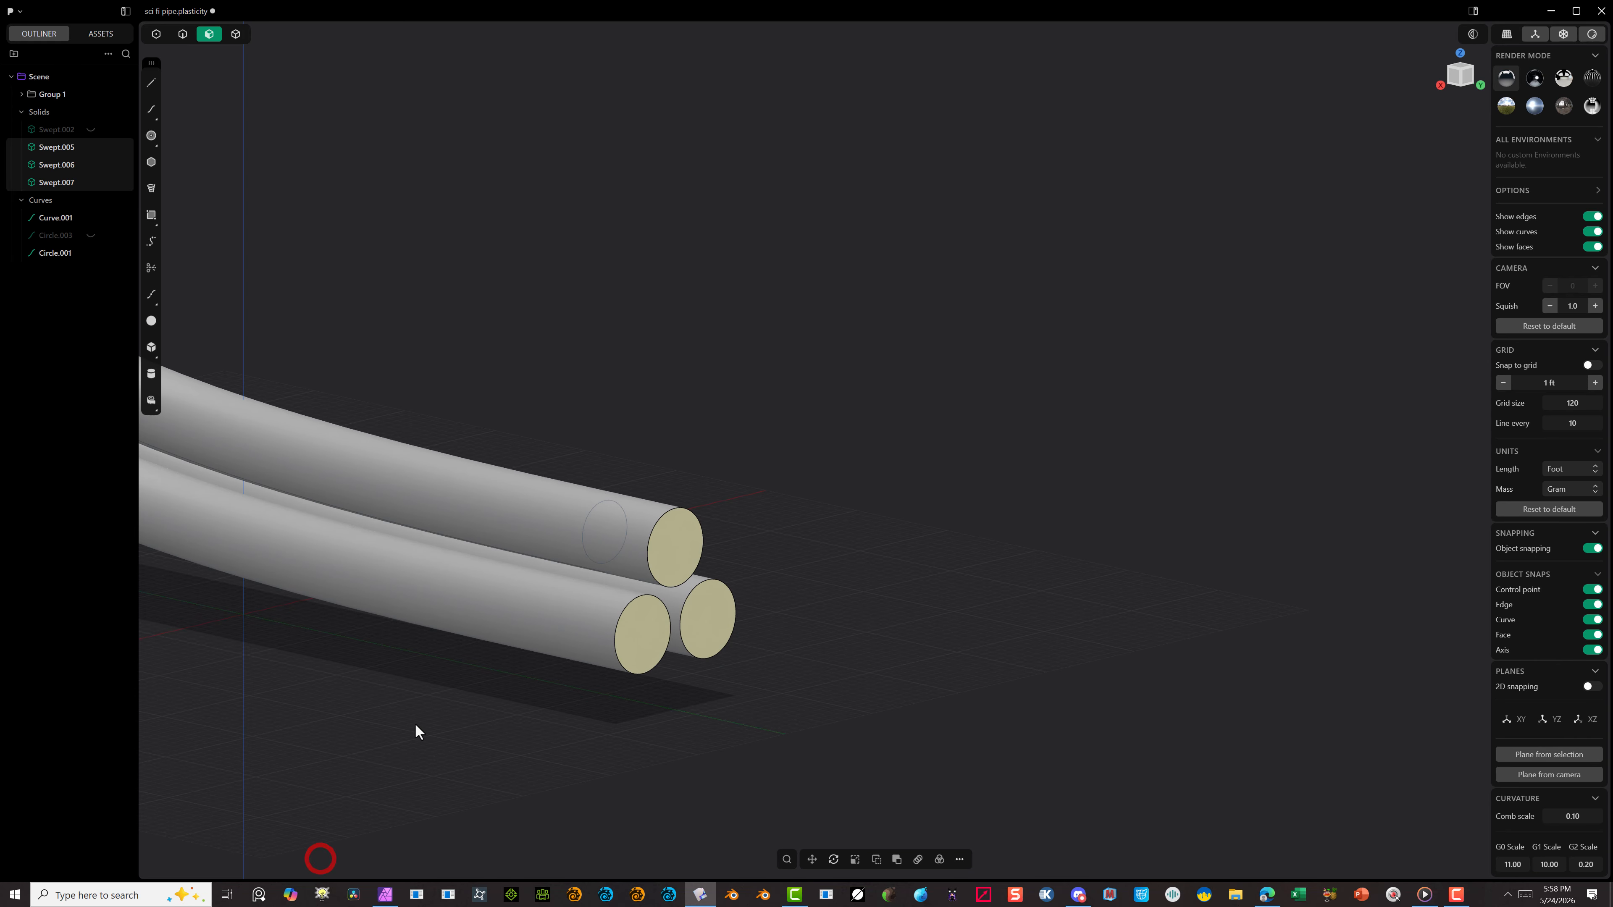
click(415, 725)
Step: Select the path curve together with the scaled circle and move both along Y so the circle sits just beyond the upper tube's end
click(175, 37)
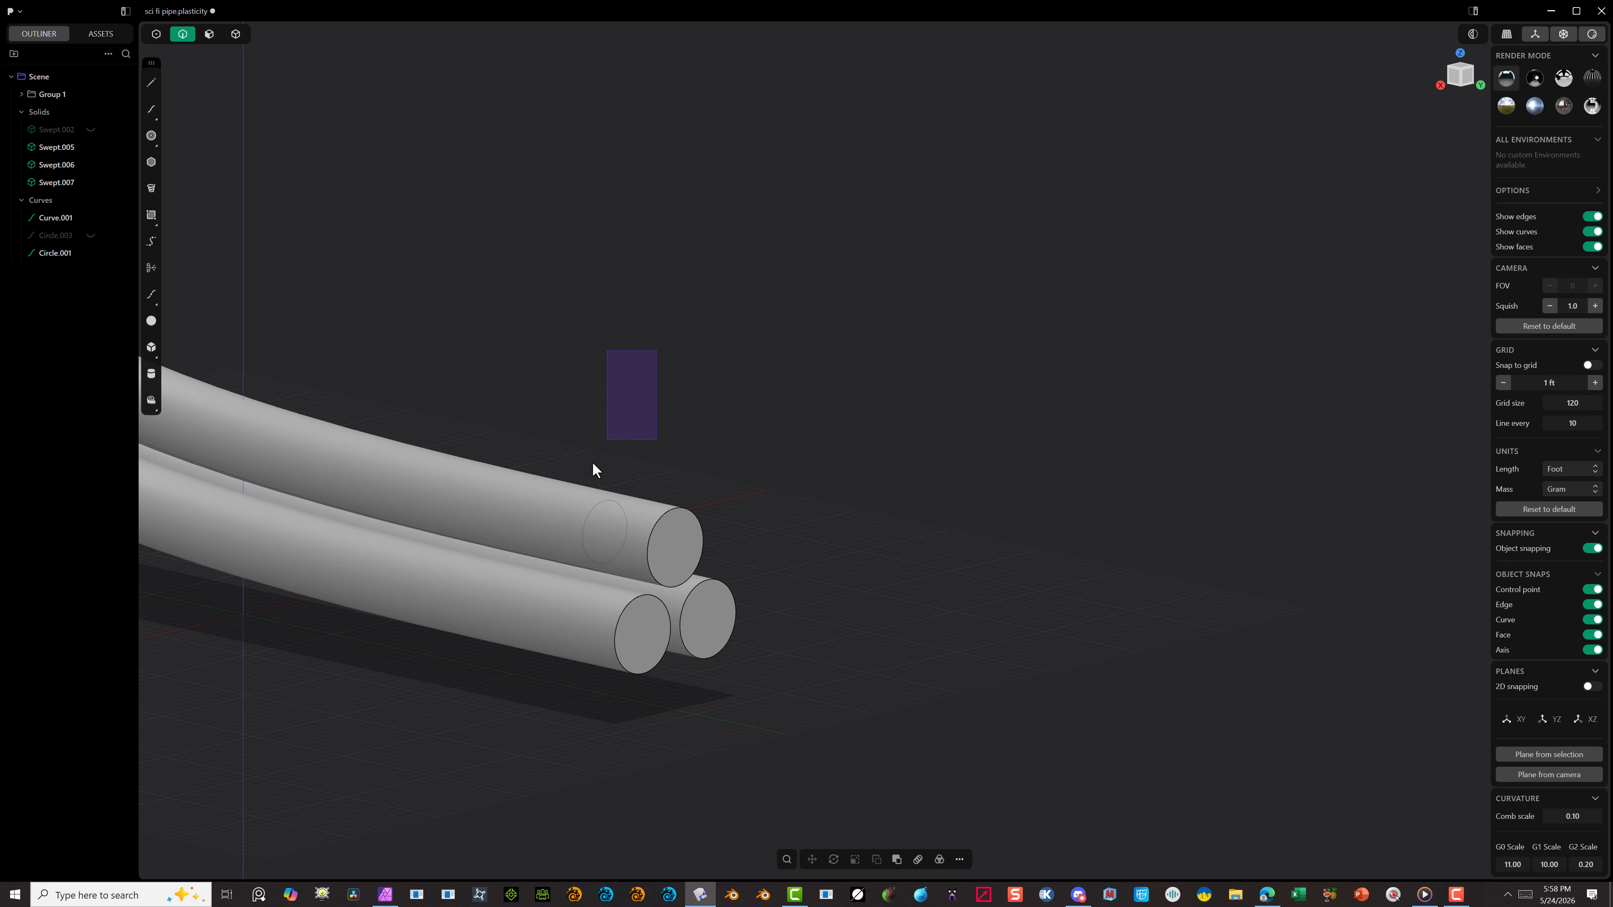
drag(592, 470, 539, 563)
drag(634, 379, 527, 578)
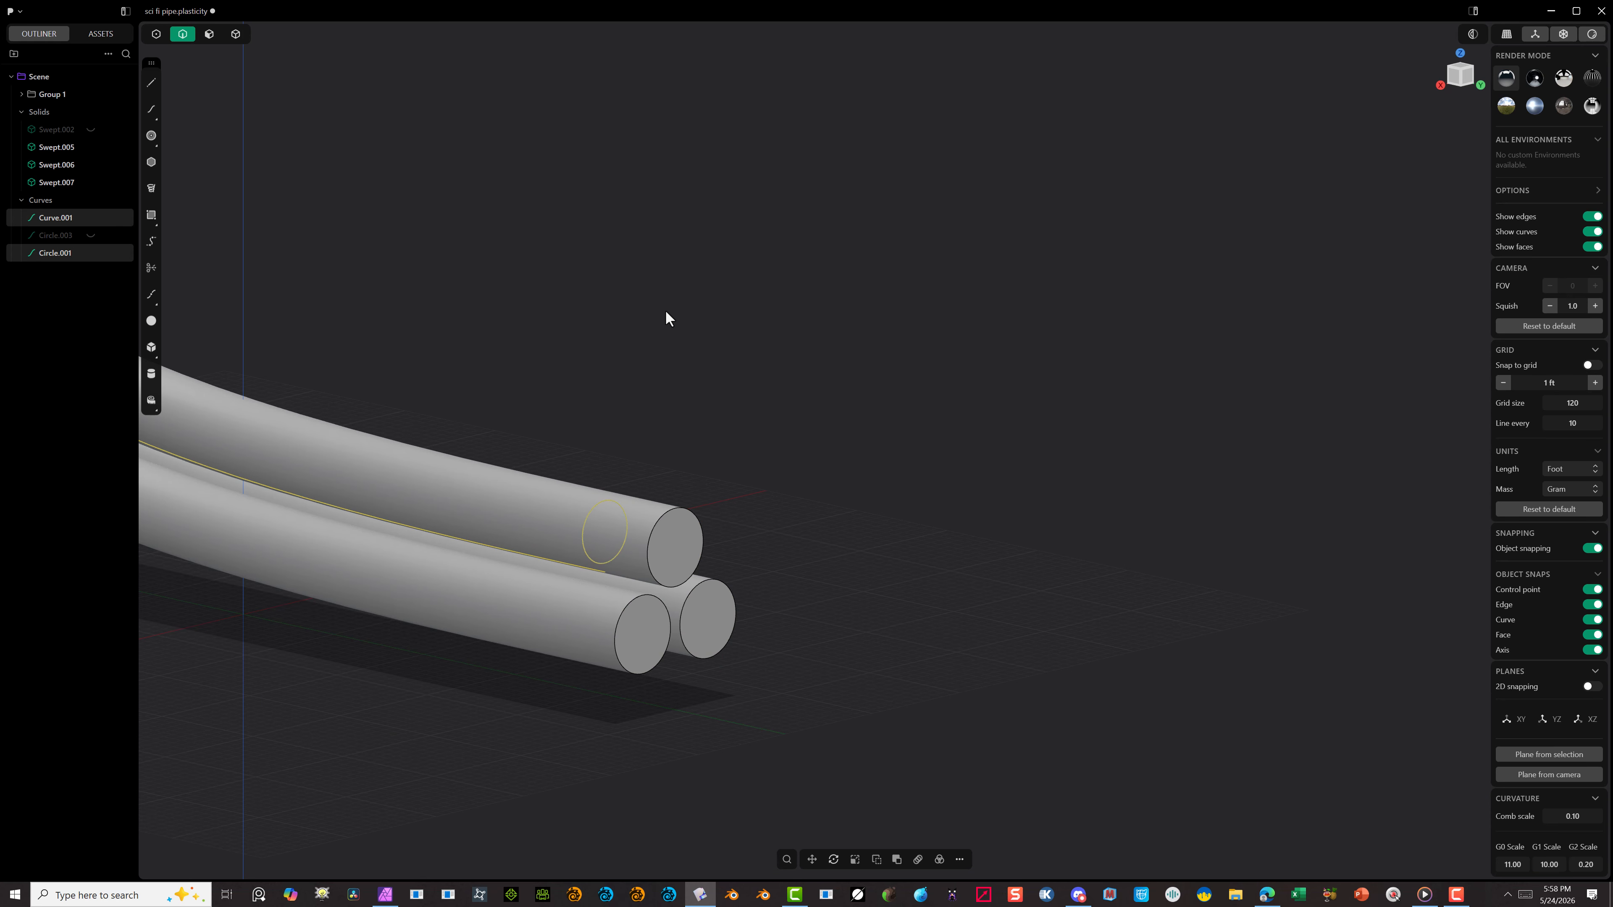
key(g)
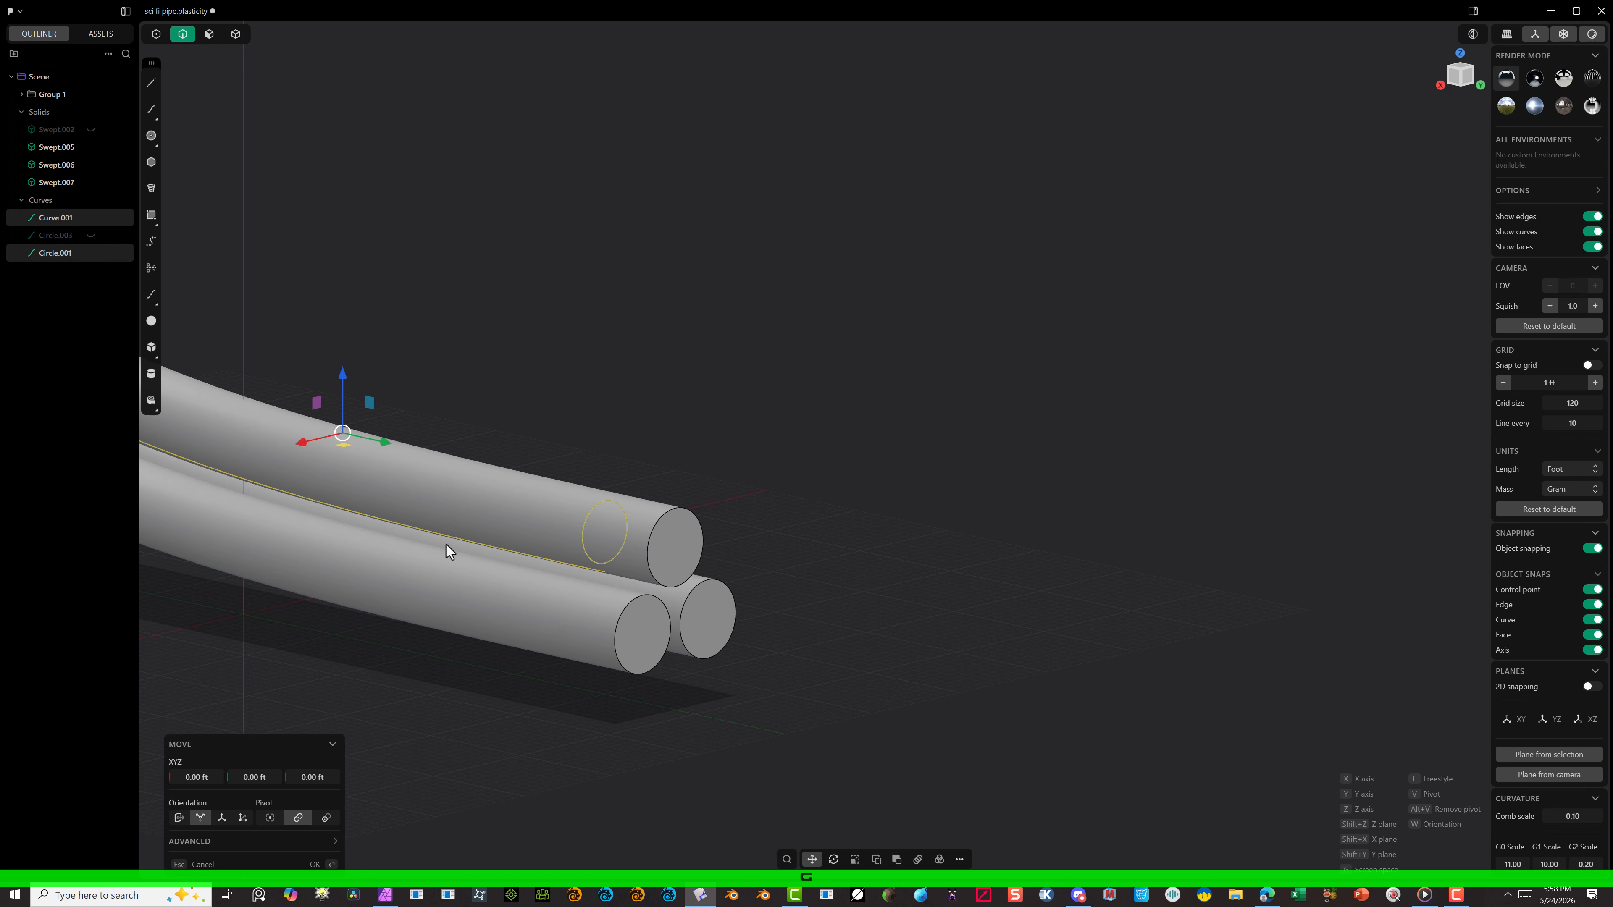
drag(387, 443, 470, 514)
click(315, 865)
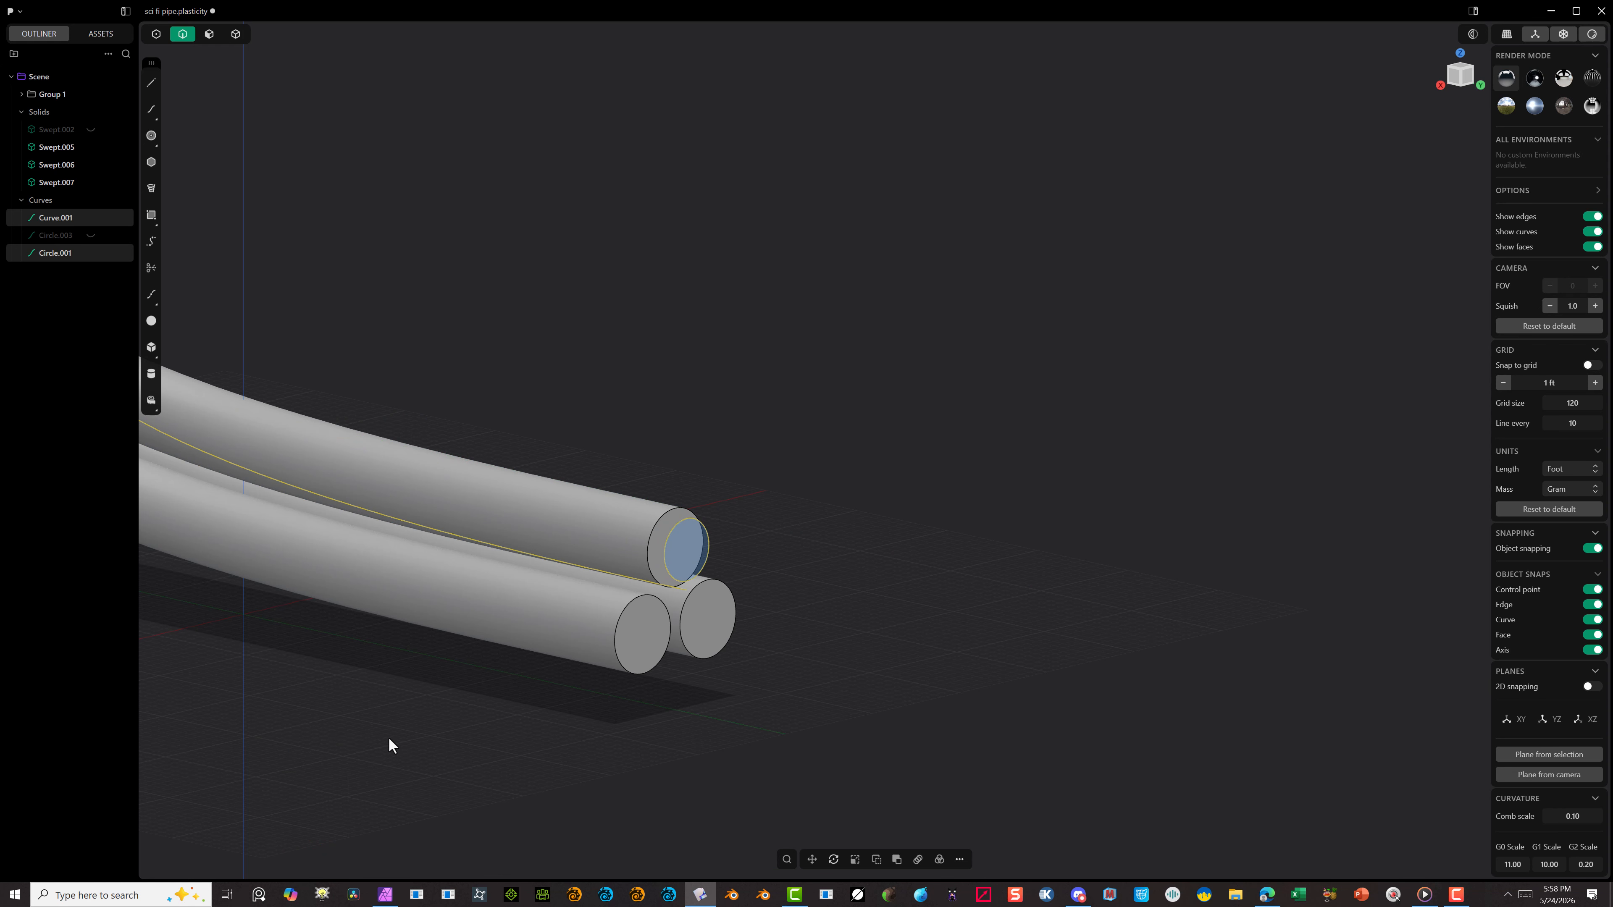
scroll(392, 739, down, 2)
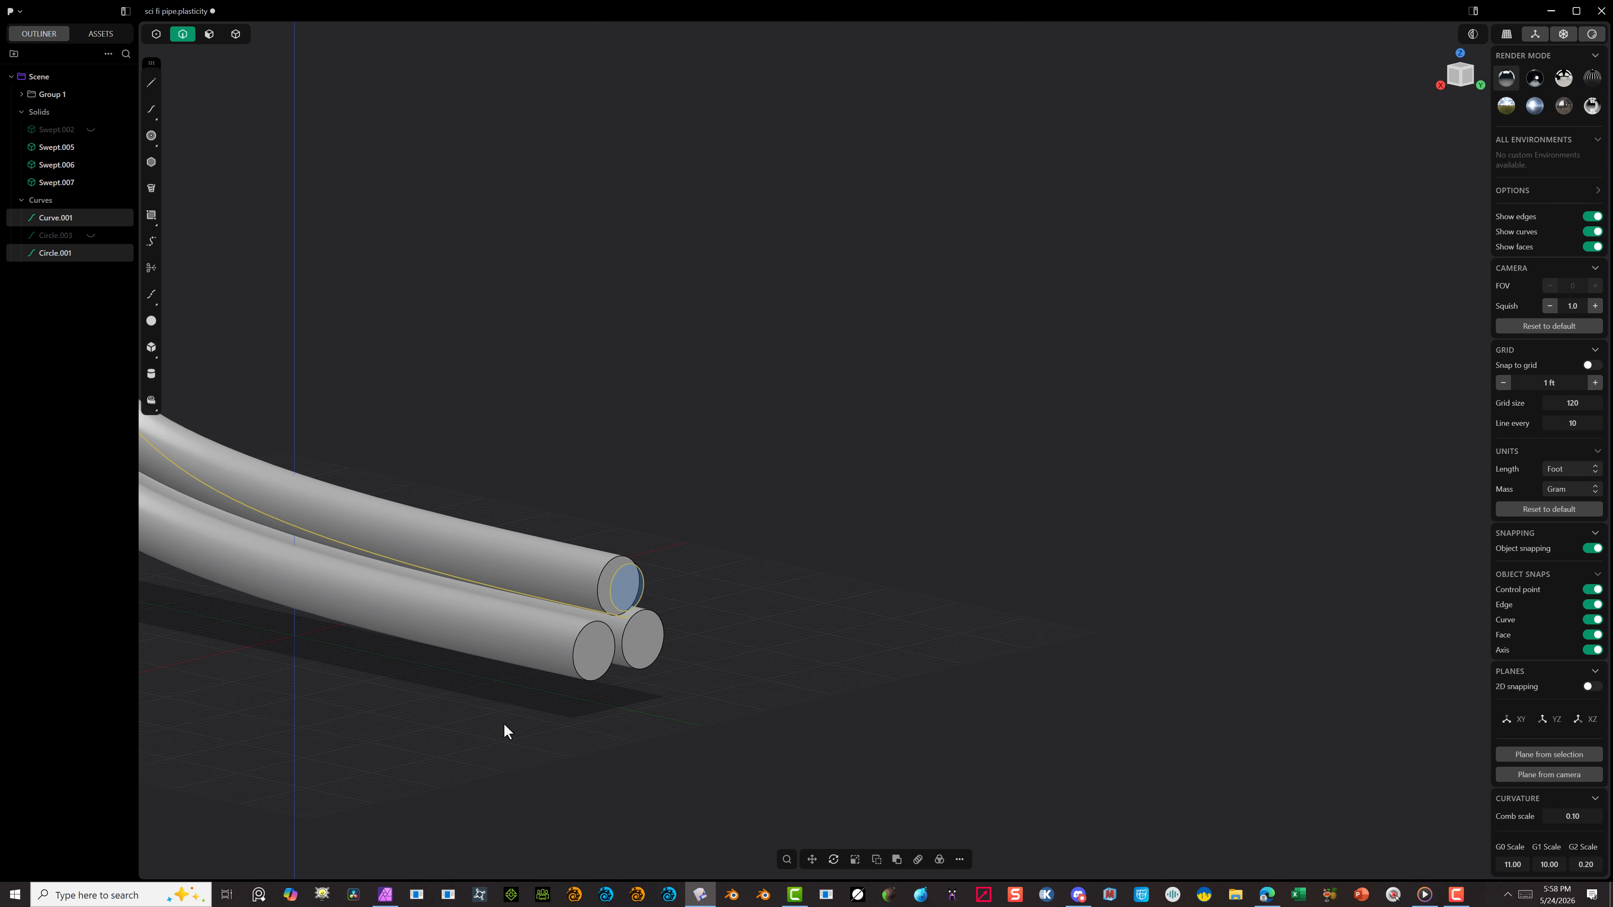
Step: Push the end faces at the opposite end of all three tubes outward by about 6.1 ft with the Moving grow mode
scroll(562, 466, down, 2)
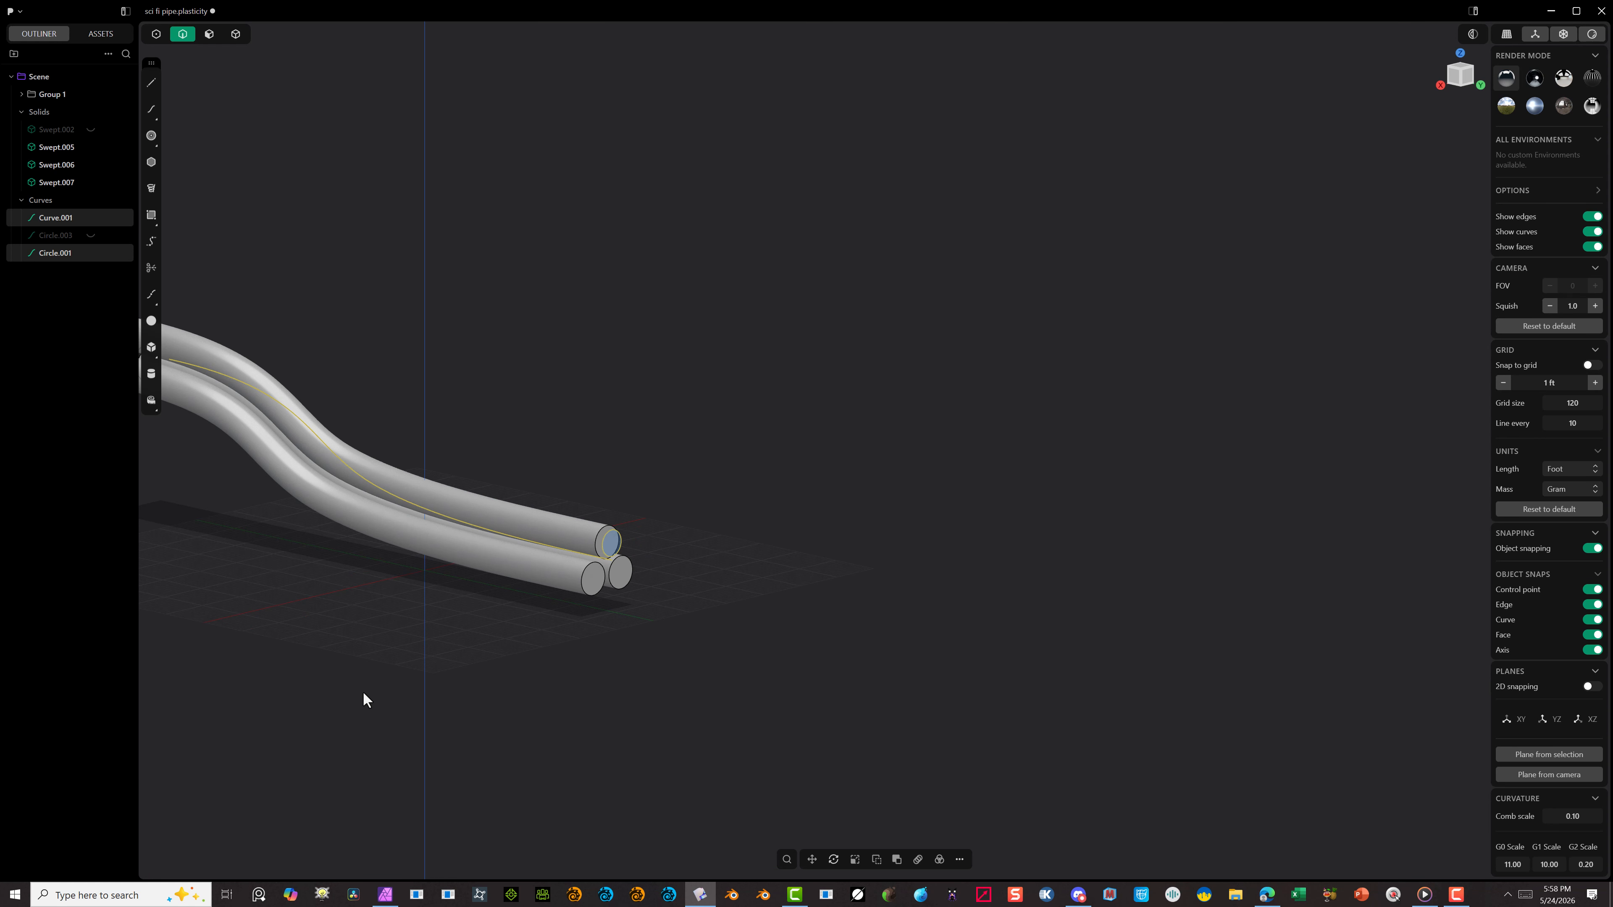
alt+drag(544, 710, 706, 732)
scroll(547, 643, down, 5)
alt+drag(550, 643, 631, 633)
scroll(363, 661, up, 3)
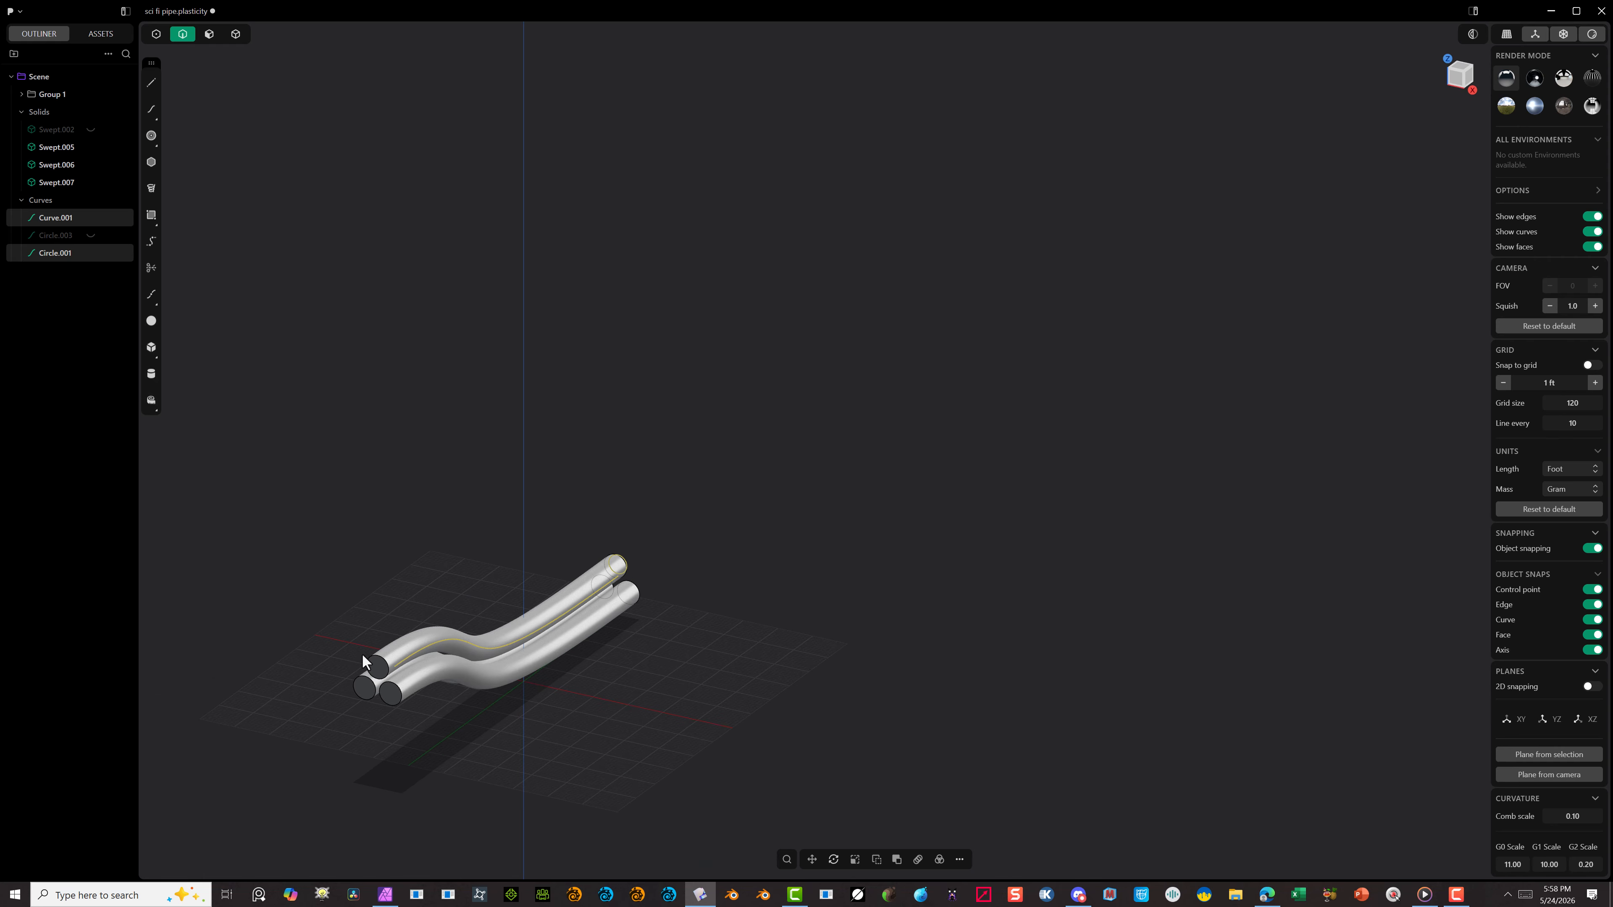
scroll(363, 660, up, 5)
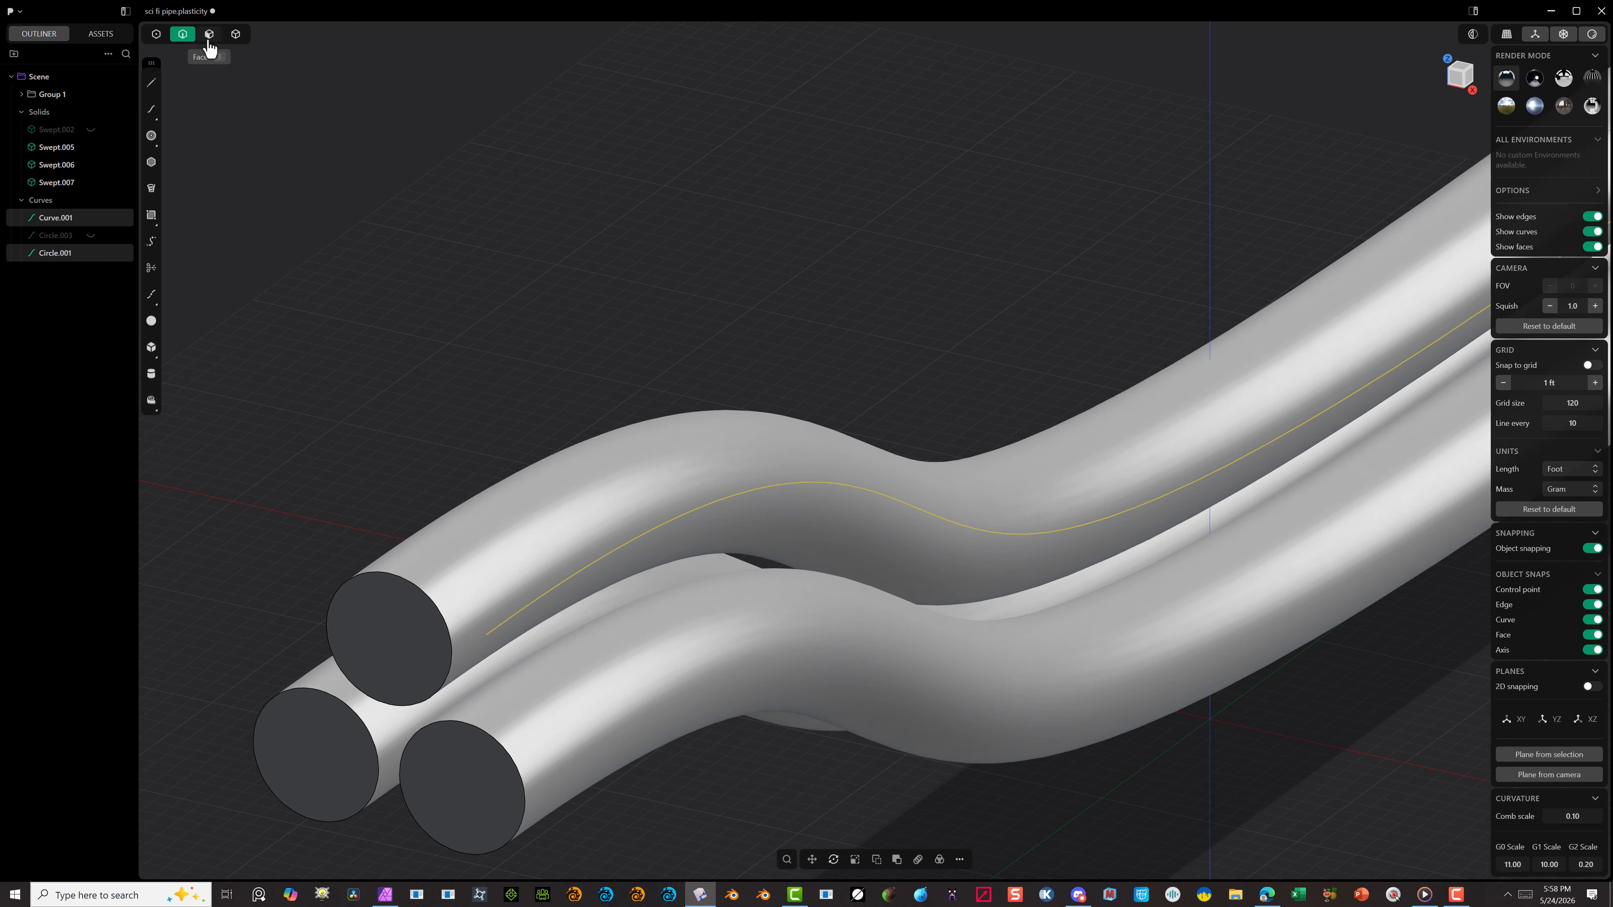
click(208, 38)
click(384, 578)
key(o)
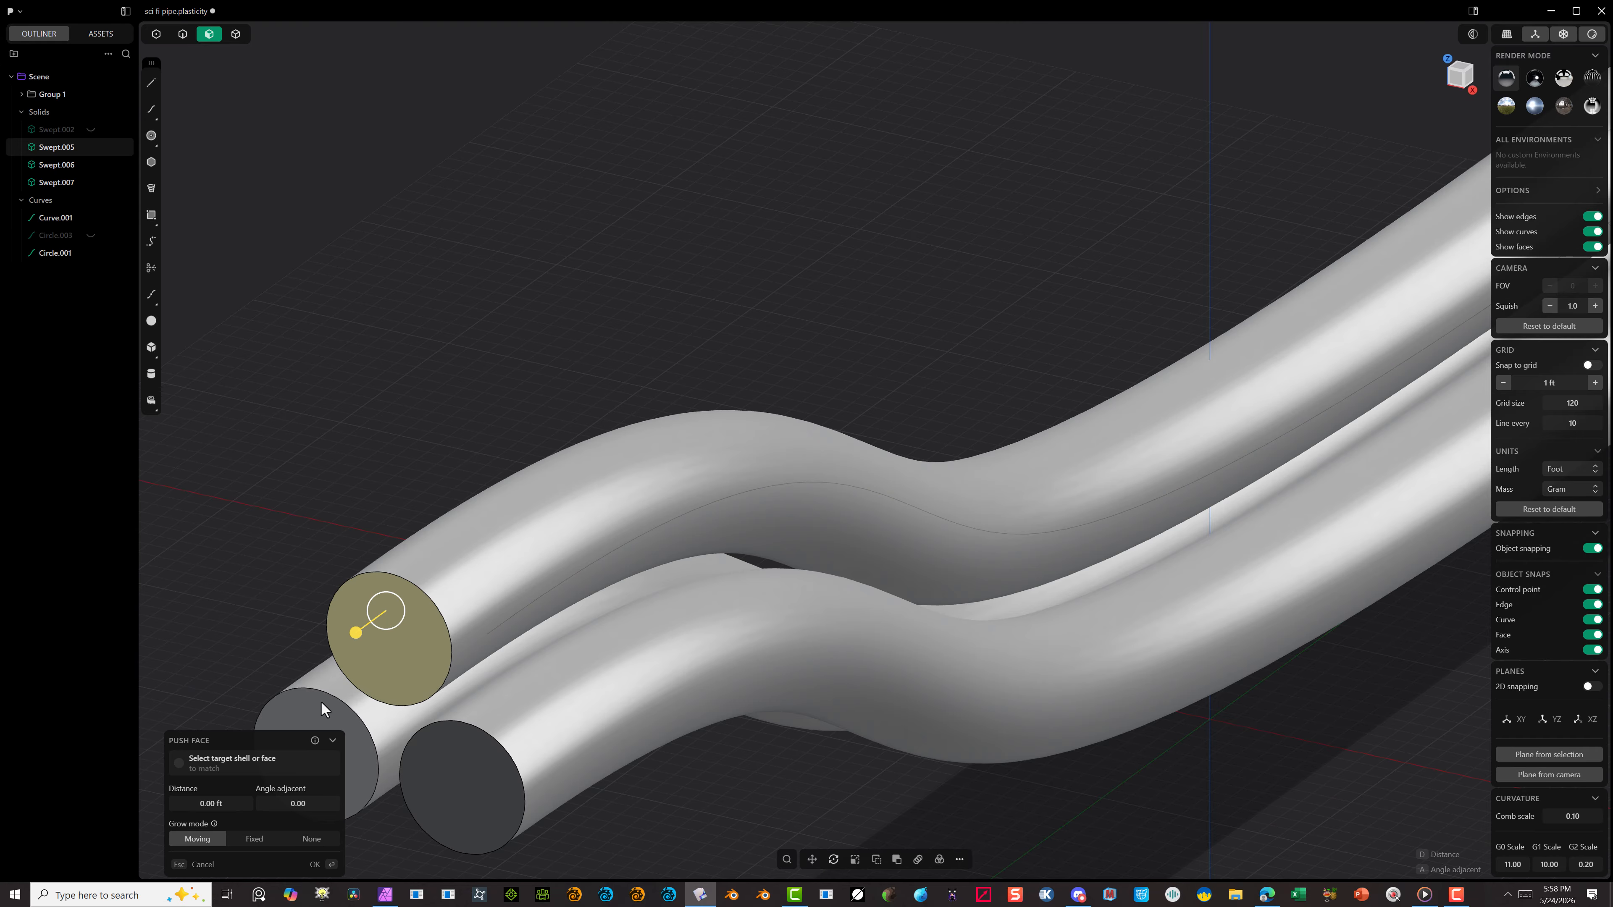
shift+click(322, 710)
shift+click(442, 816)
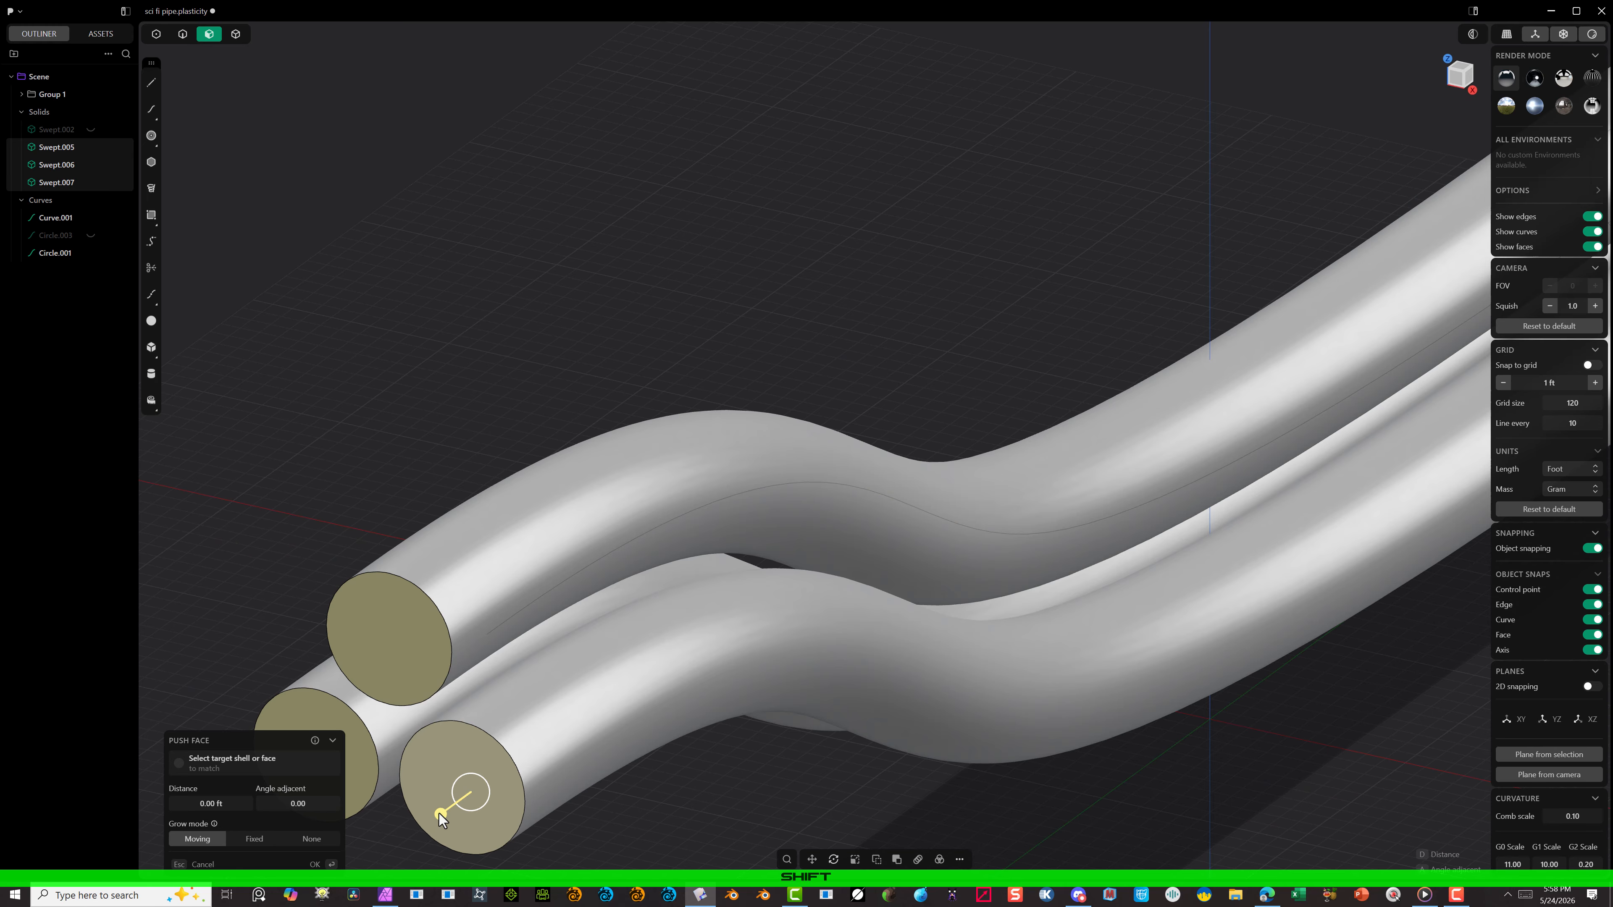
drag(442, 817, 374, 862)
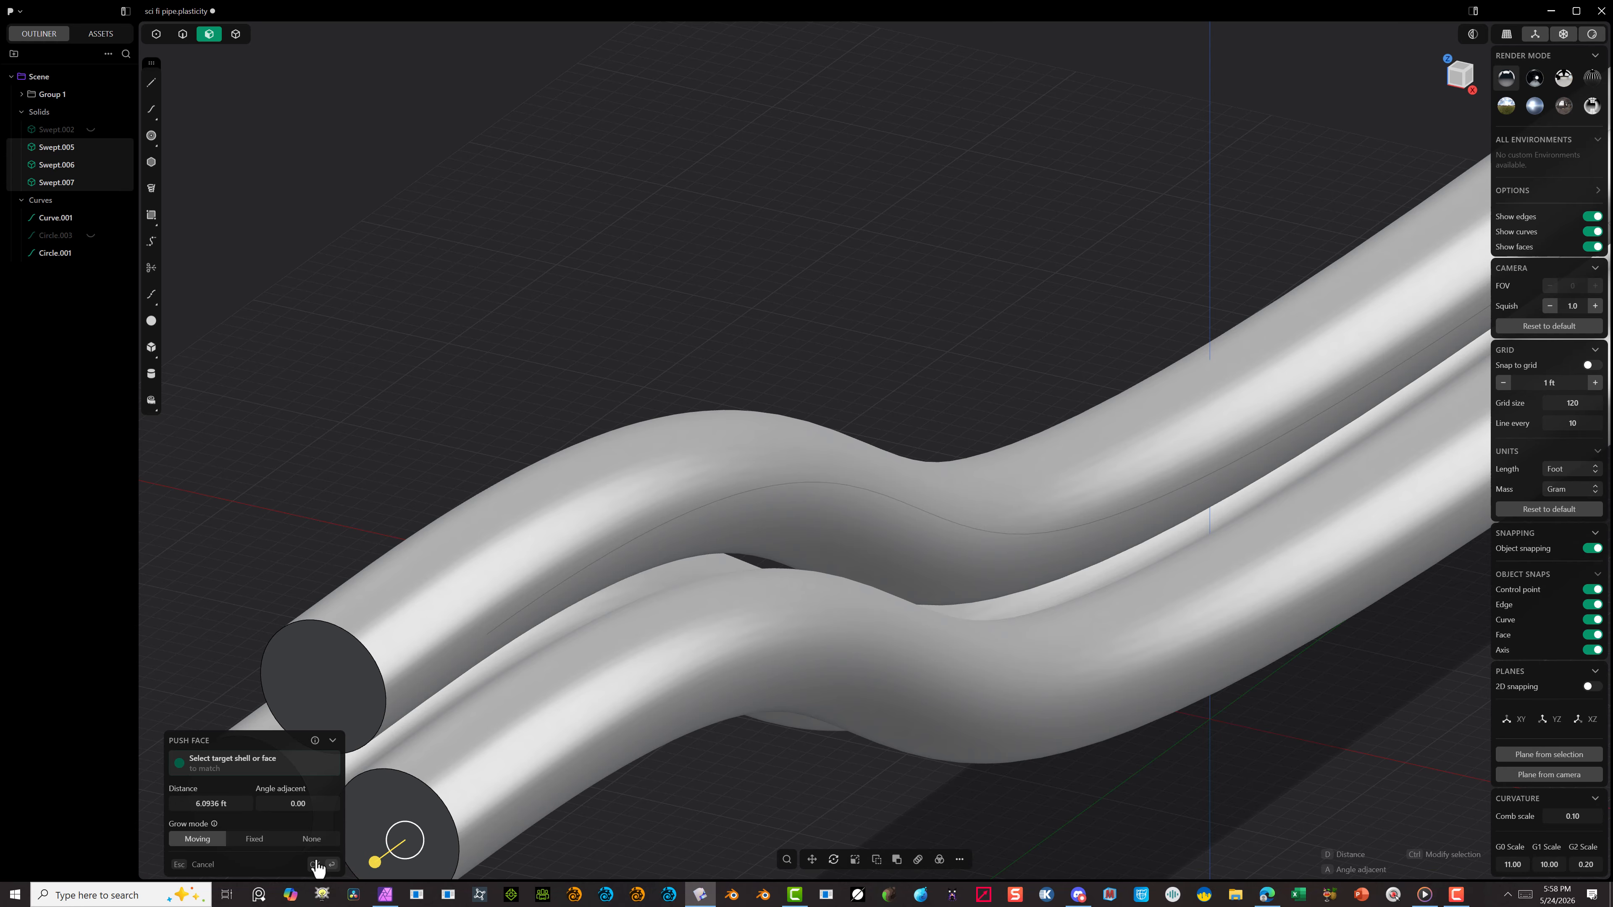
click(317, 864)
scroll(477, 600, down, 4)
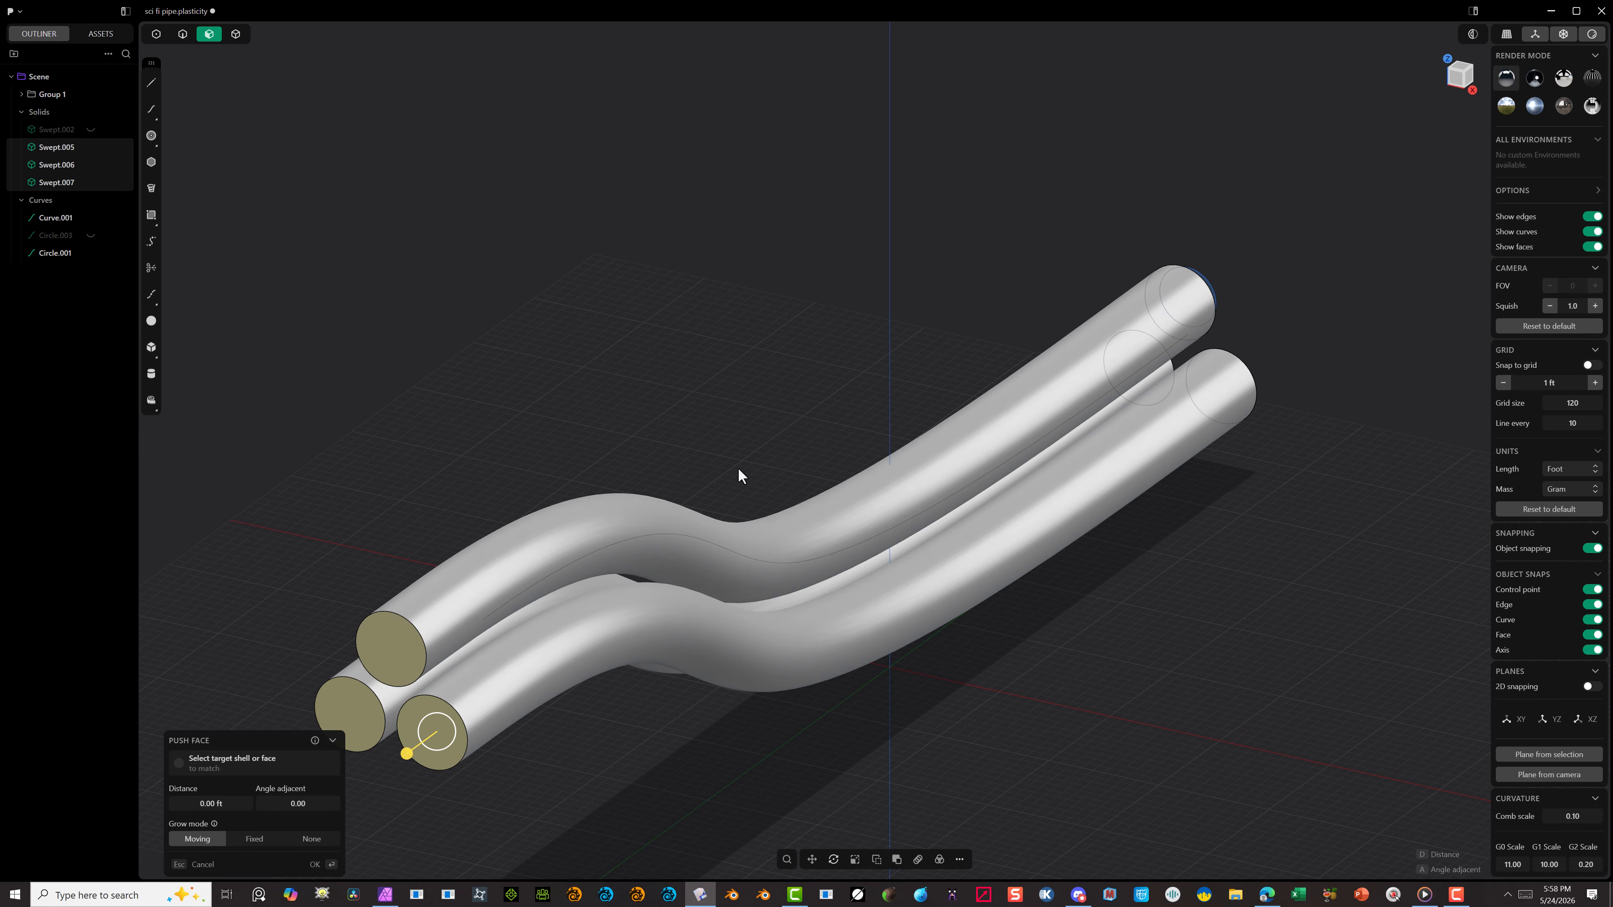
click(316, 865)
click(459, 795)
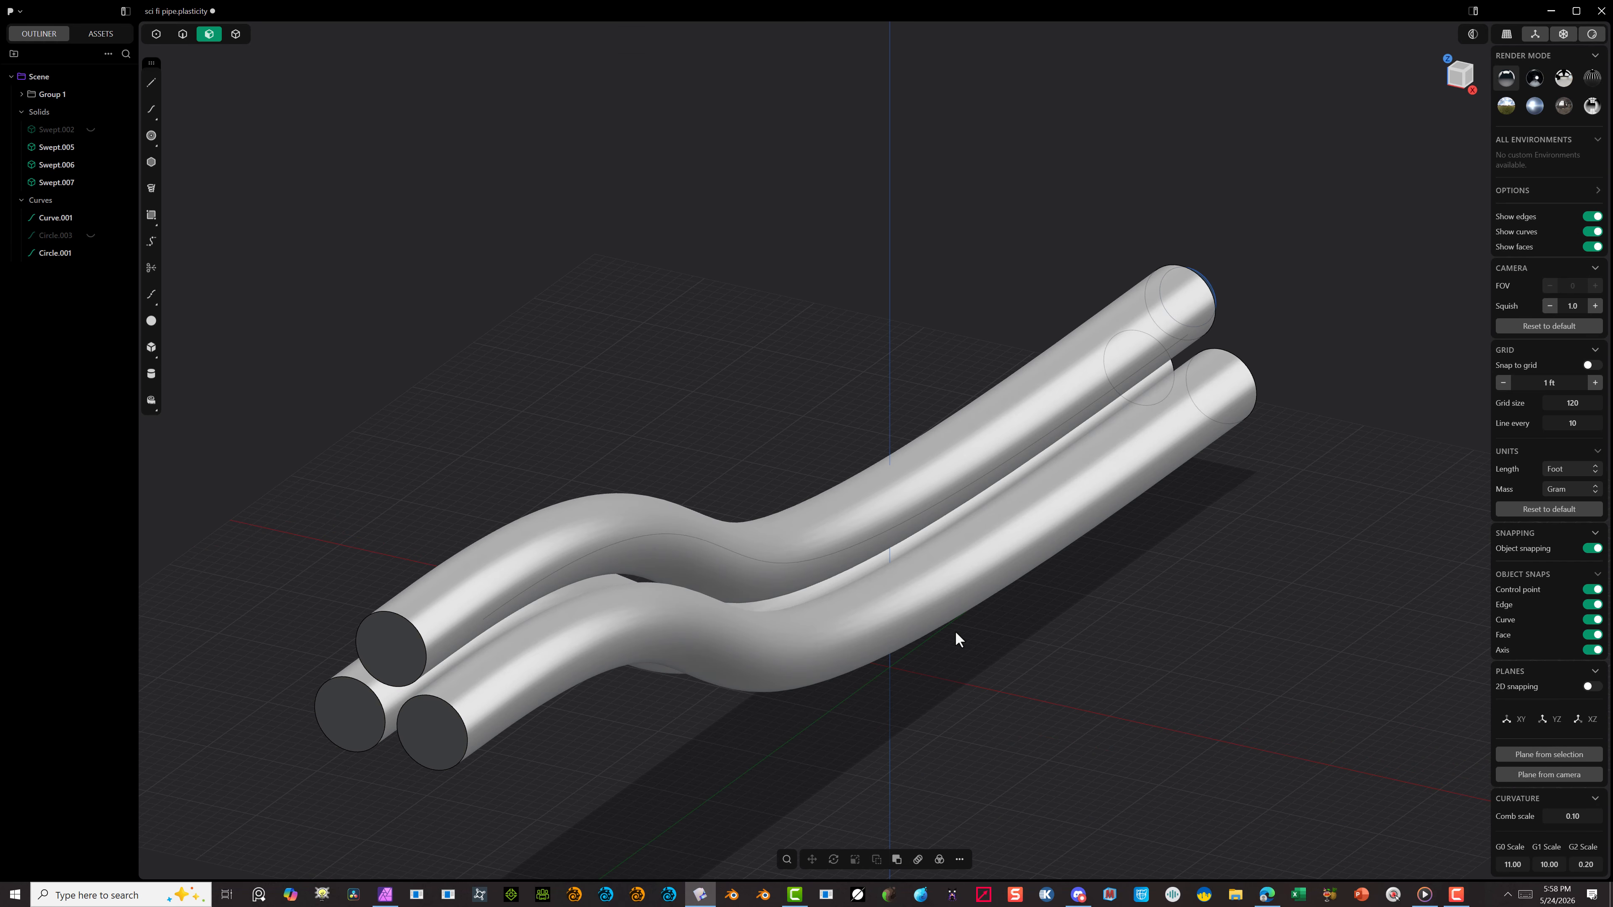
Step: Hide the scaled circle curve at the upper tube's end and look at the tube ends in the back view
alt+drag(1289, 544, 1040, 516)
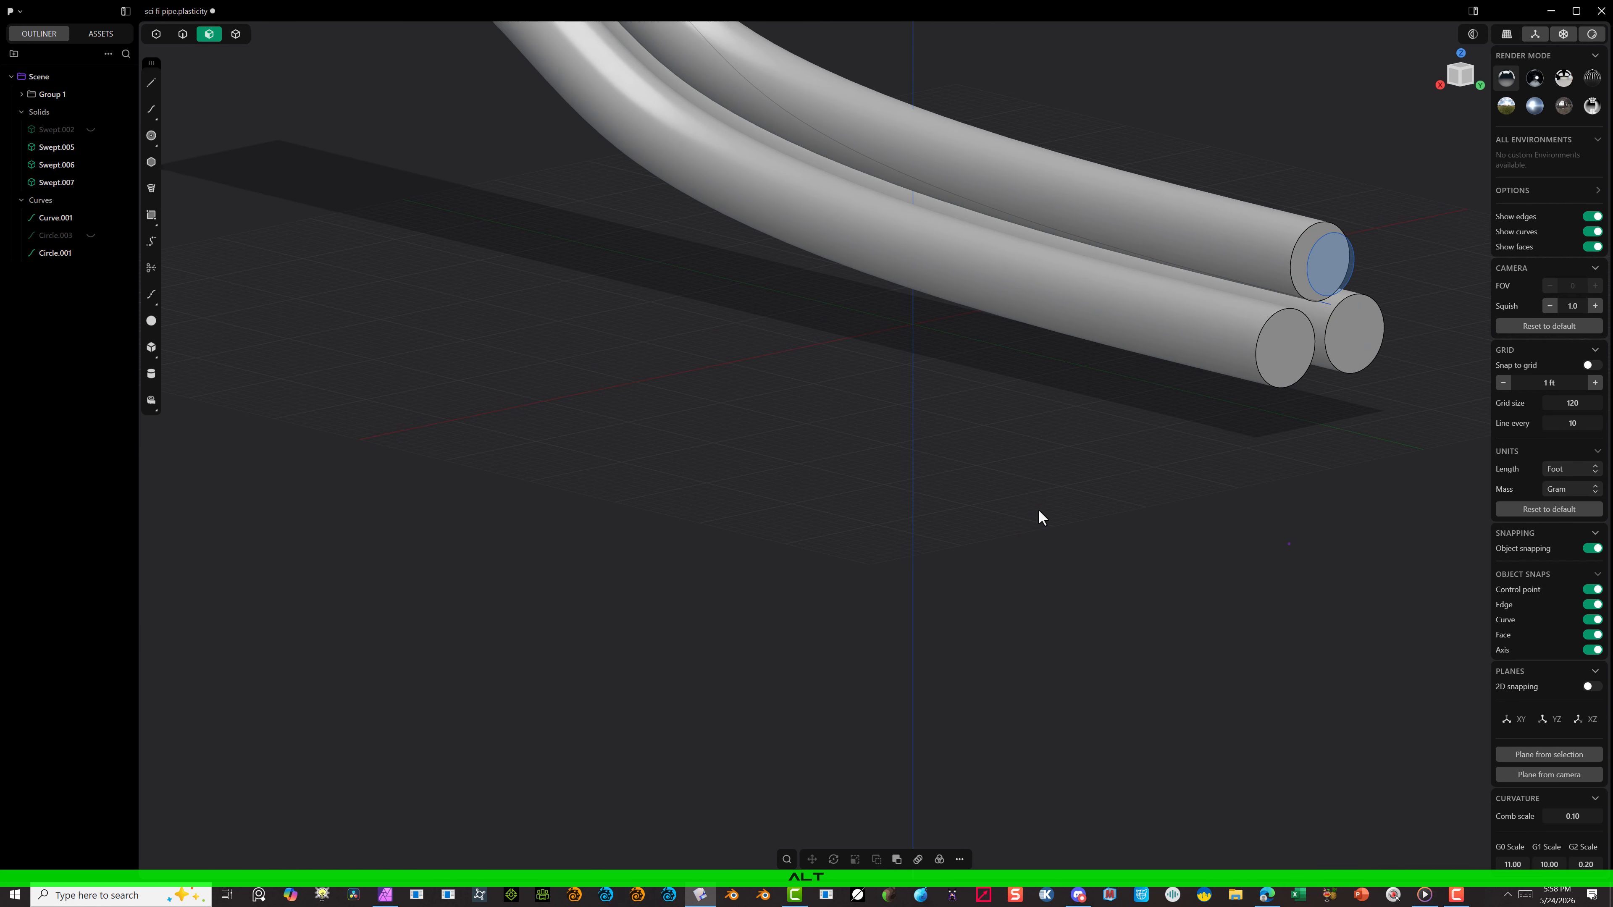
click(1340, 252)
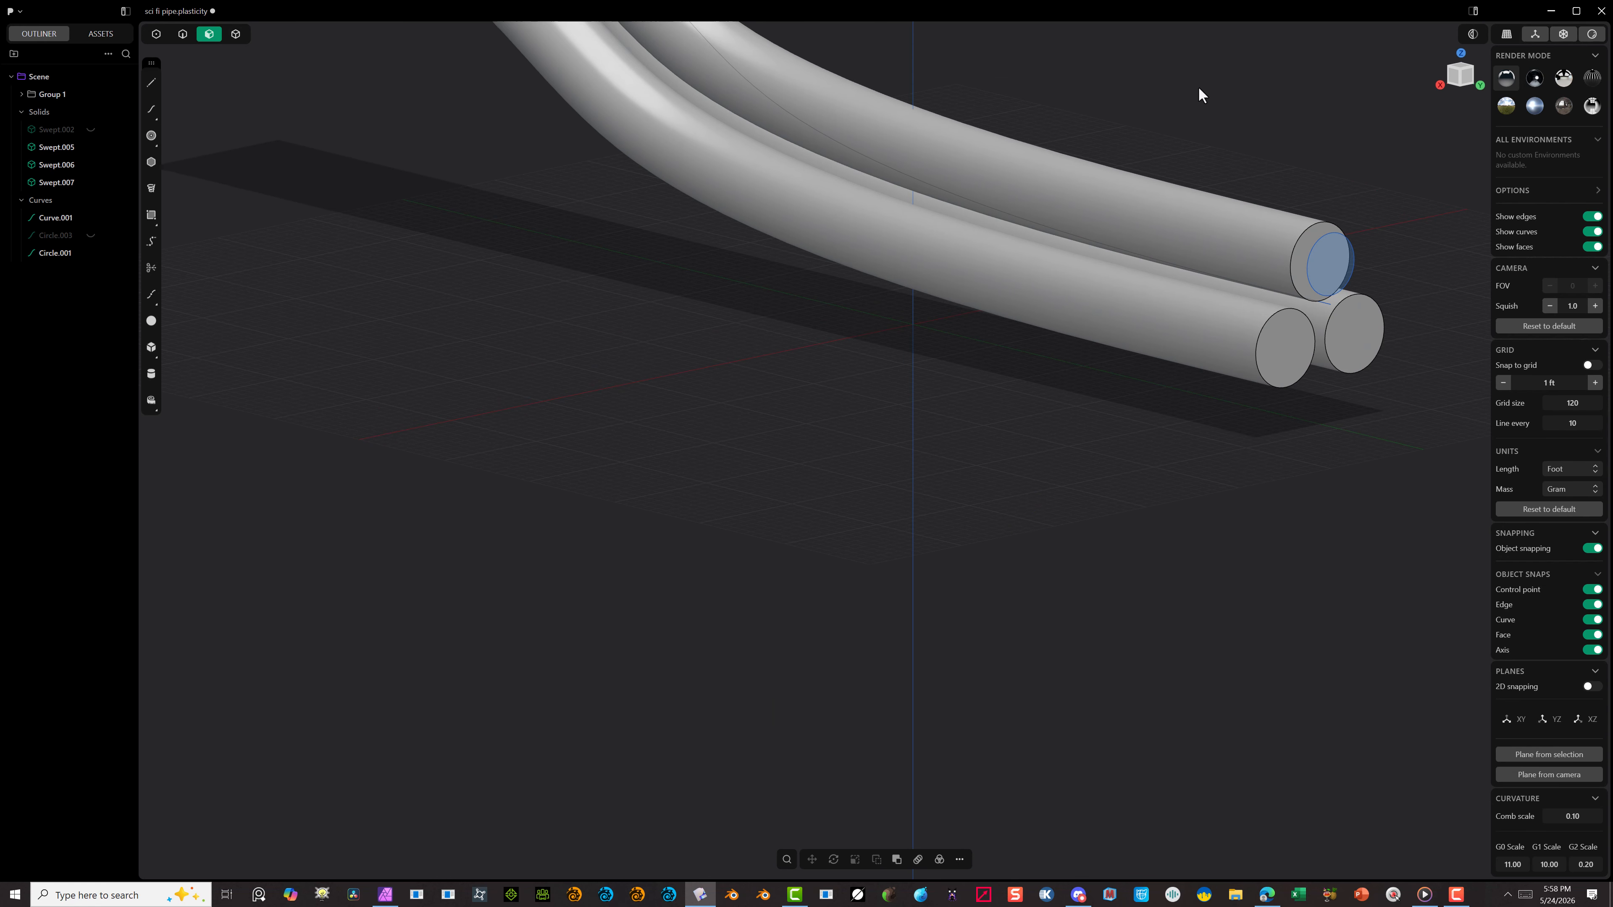
click(183, 35)
click(1330, 243)
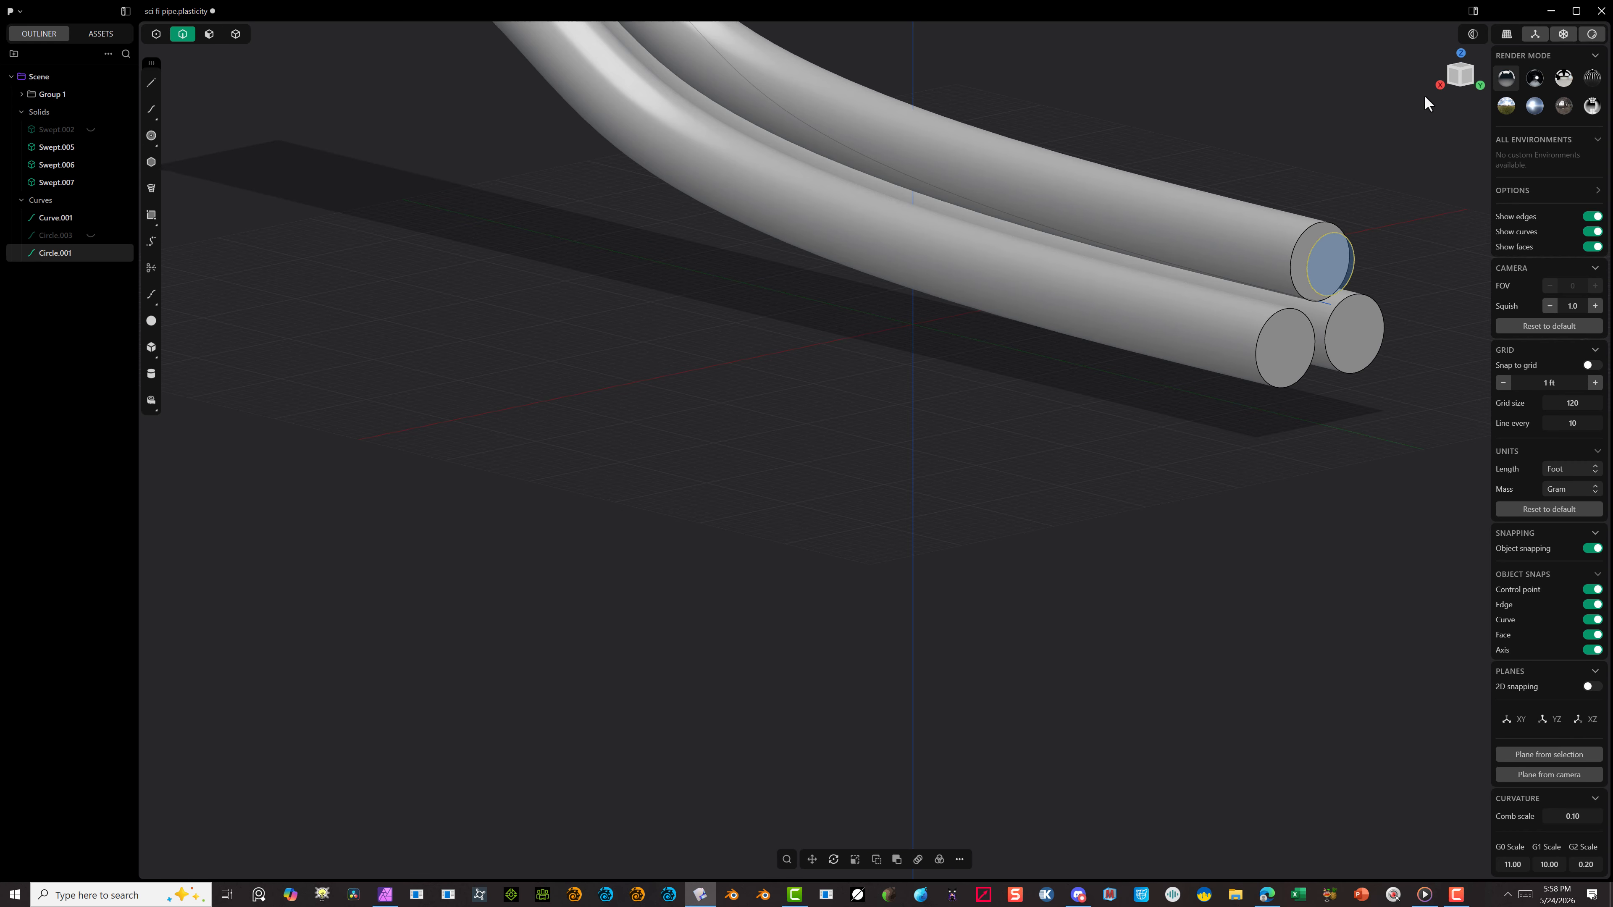
click(1470, 76)
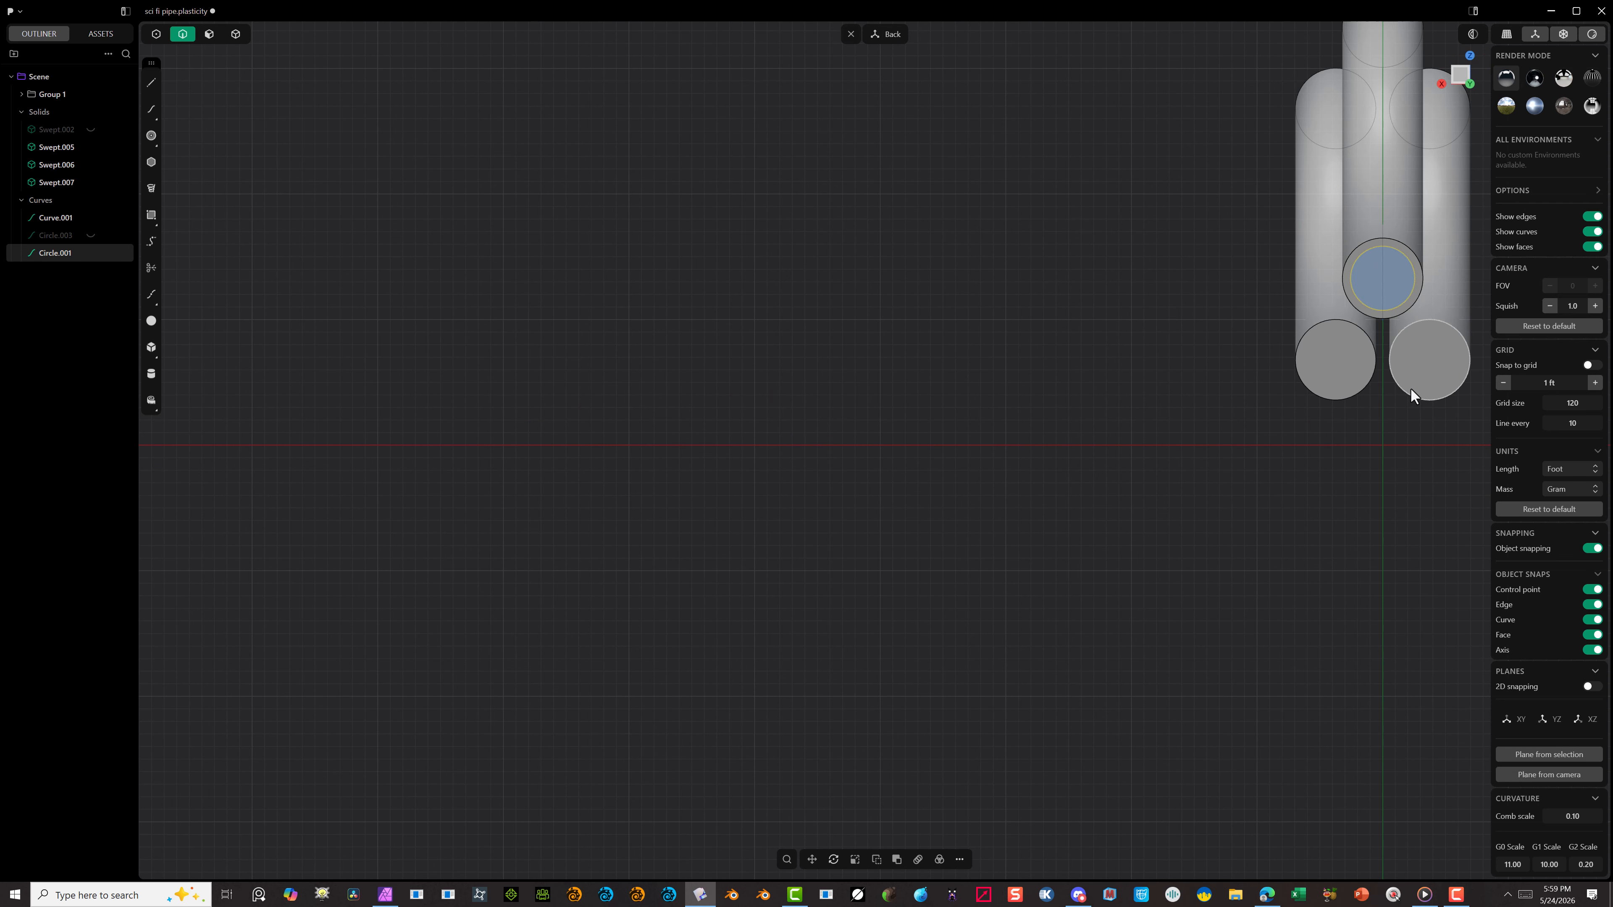
scroll(1407, 353, up, 3)
scroll(1242, 451, up, 2)
scroll(1222, 453, down, 4)
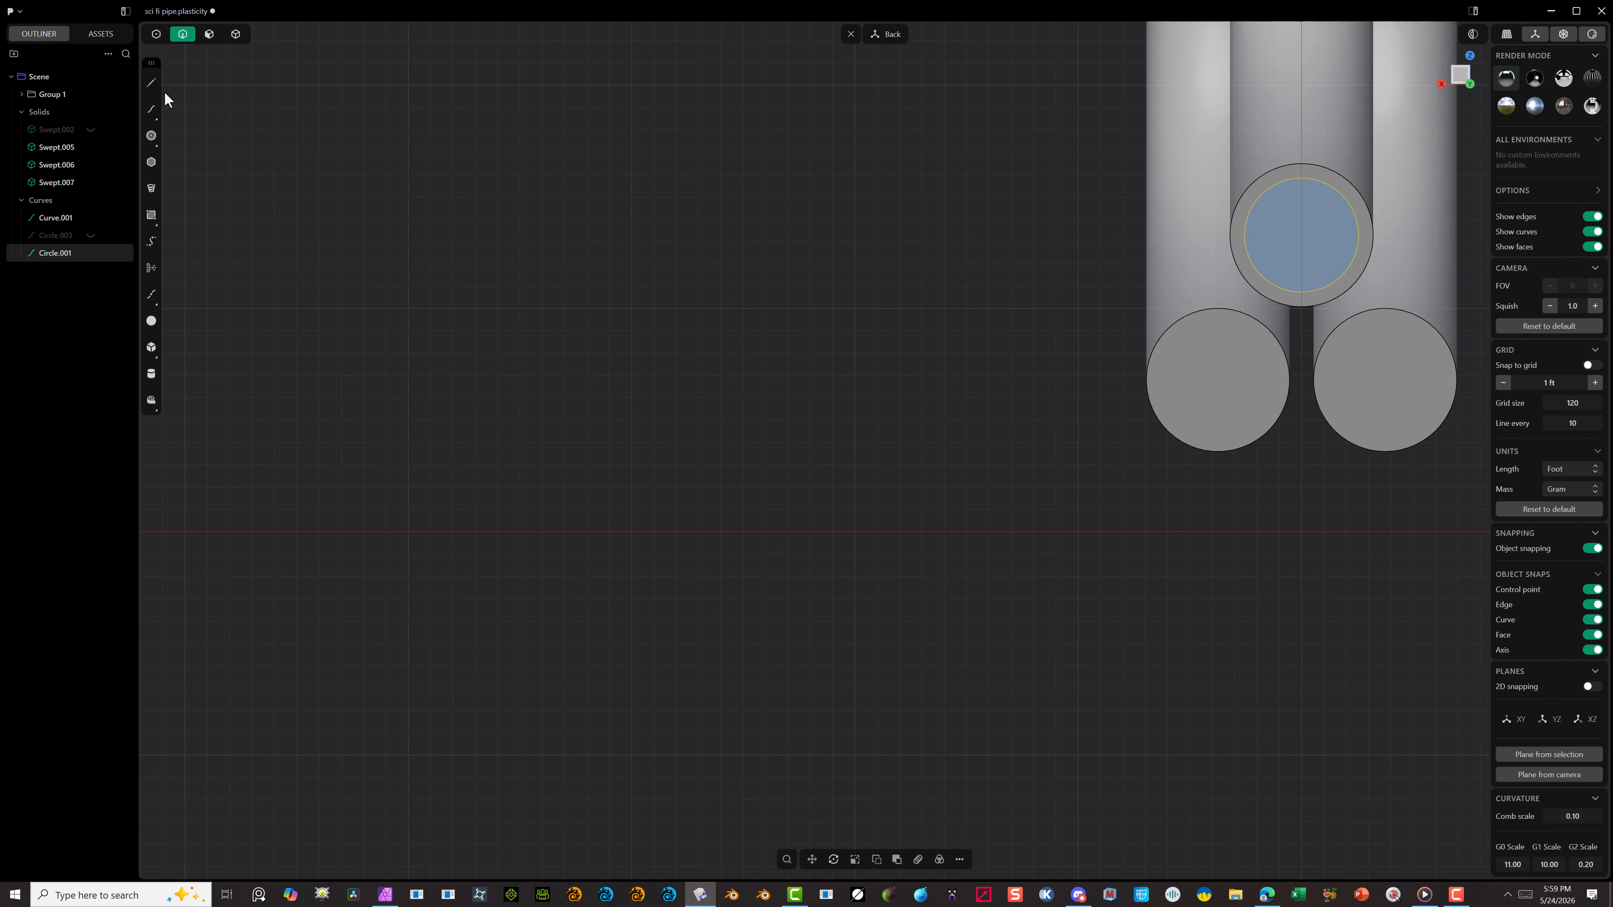
click(152, 82)
key(Escape)
click(997, 306)
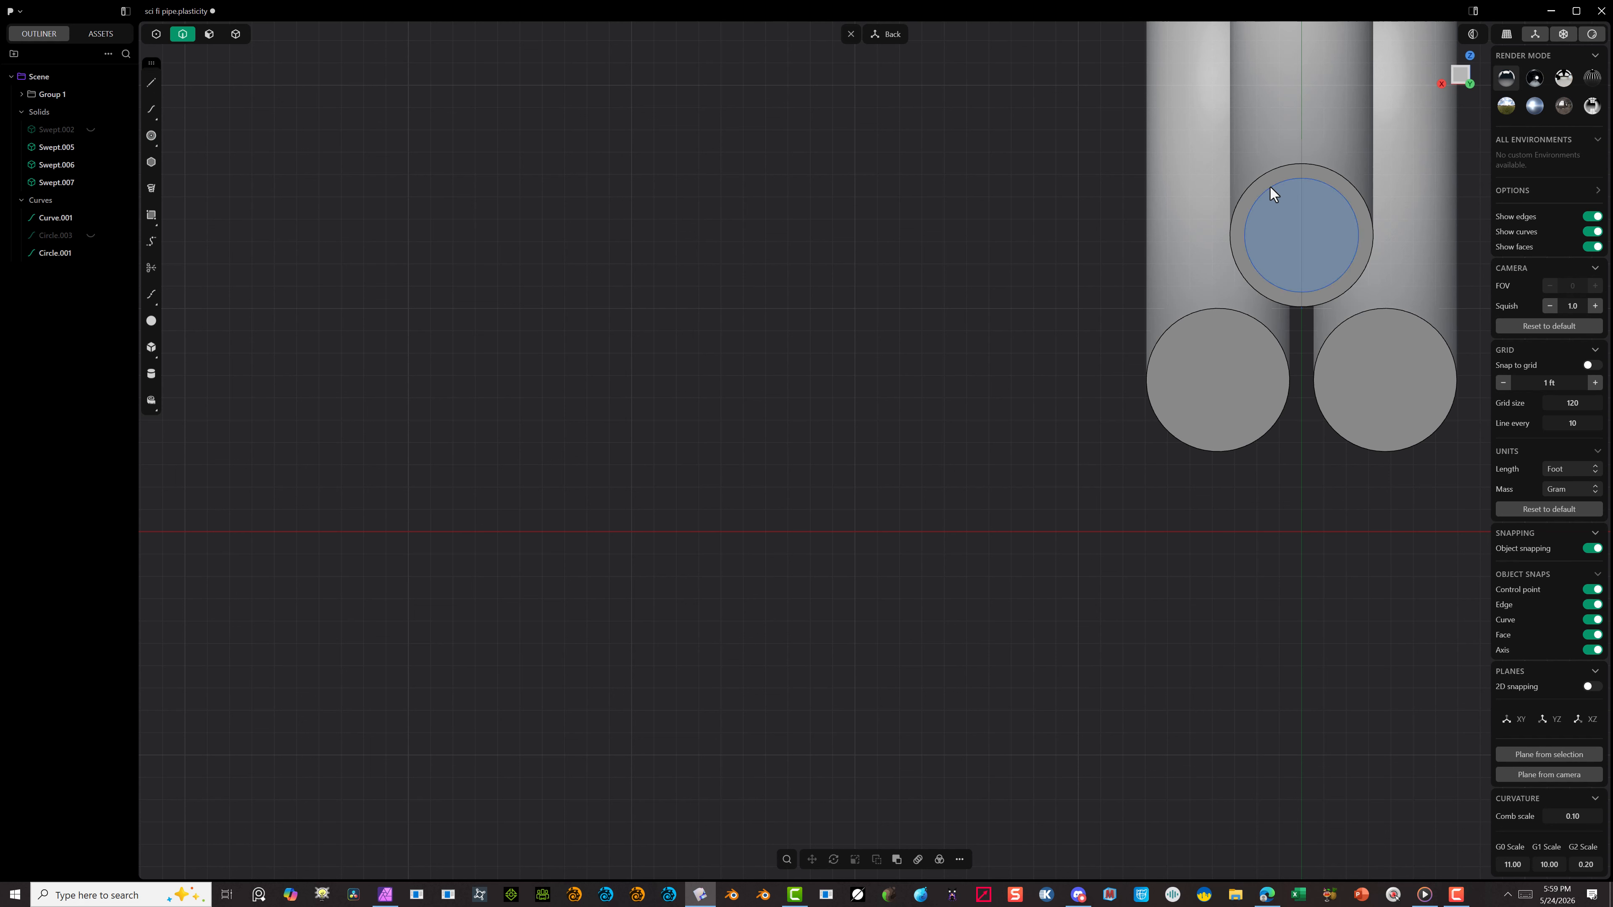
click(1270, 186)
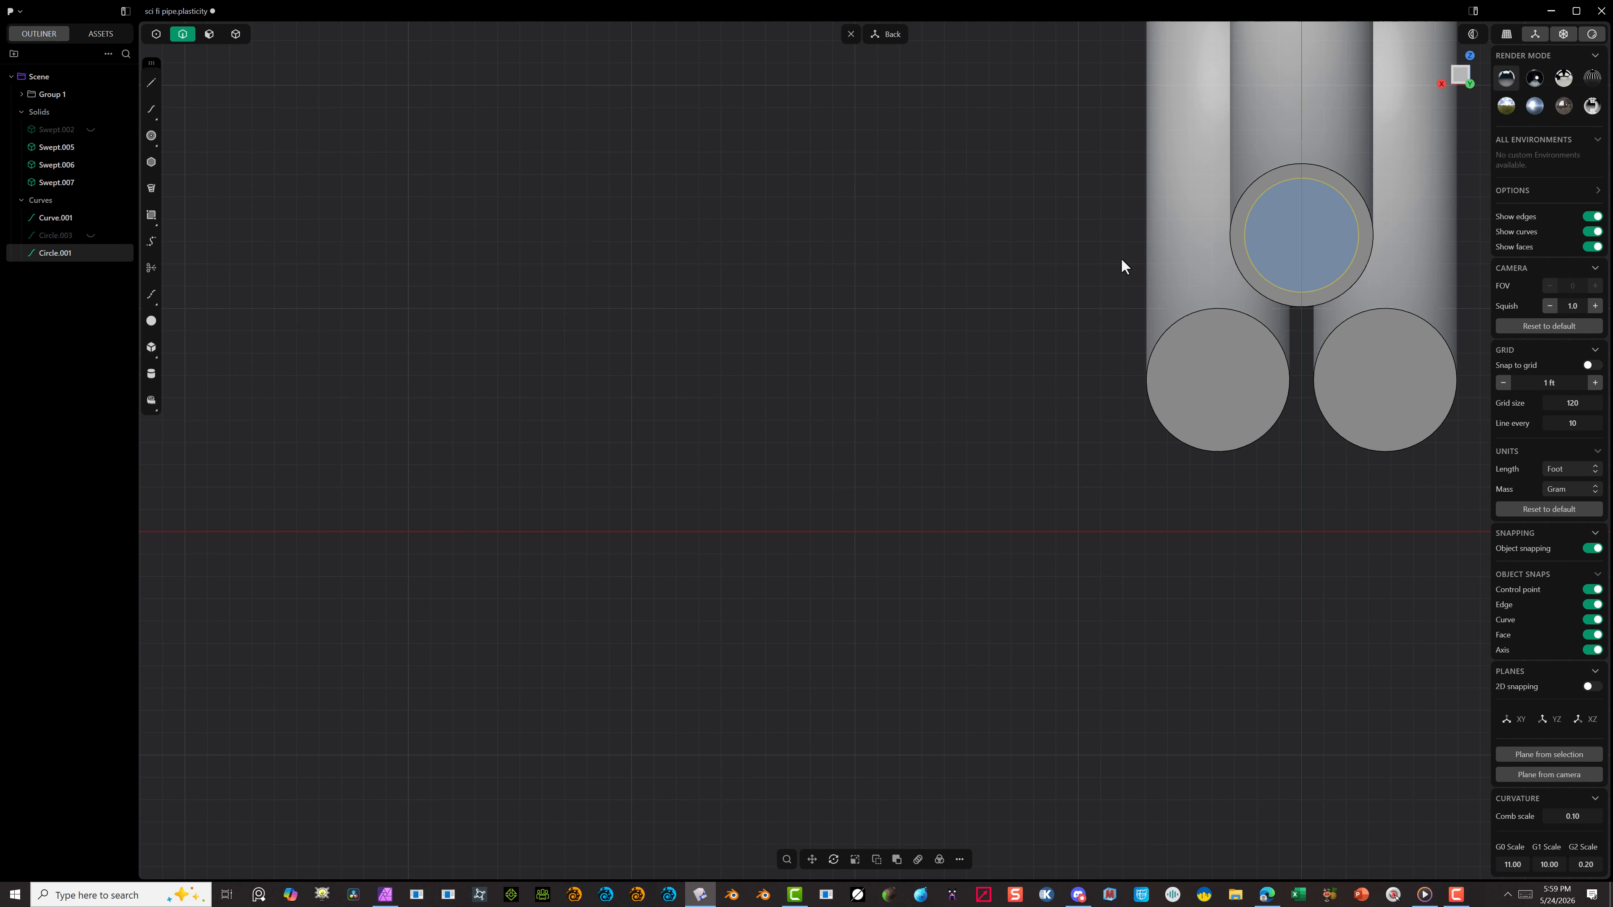
key(h)
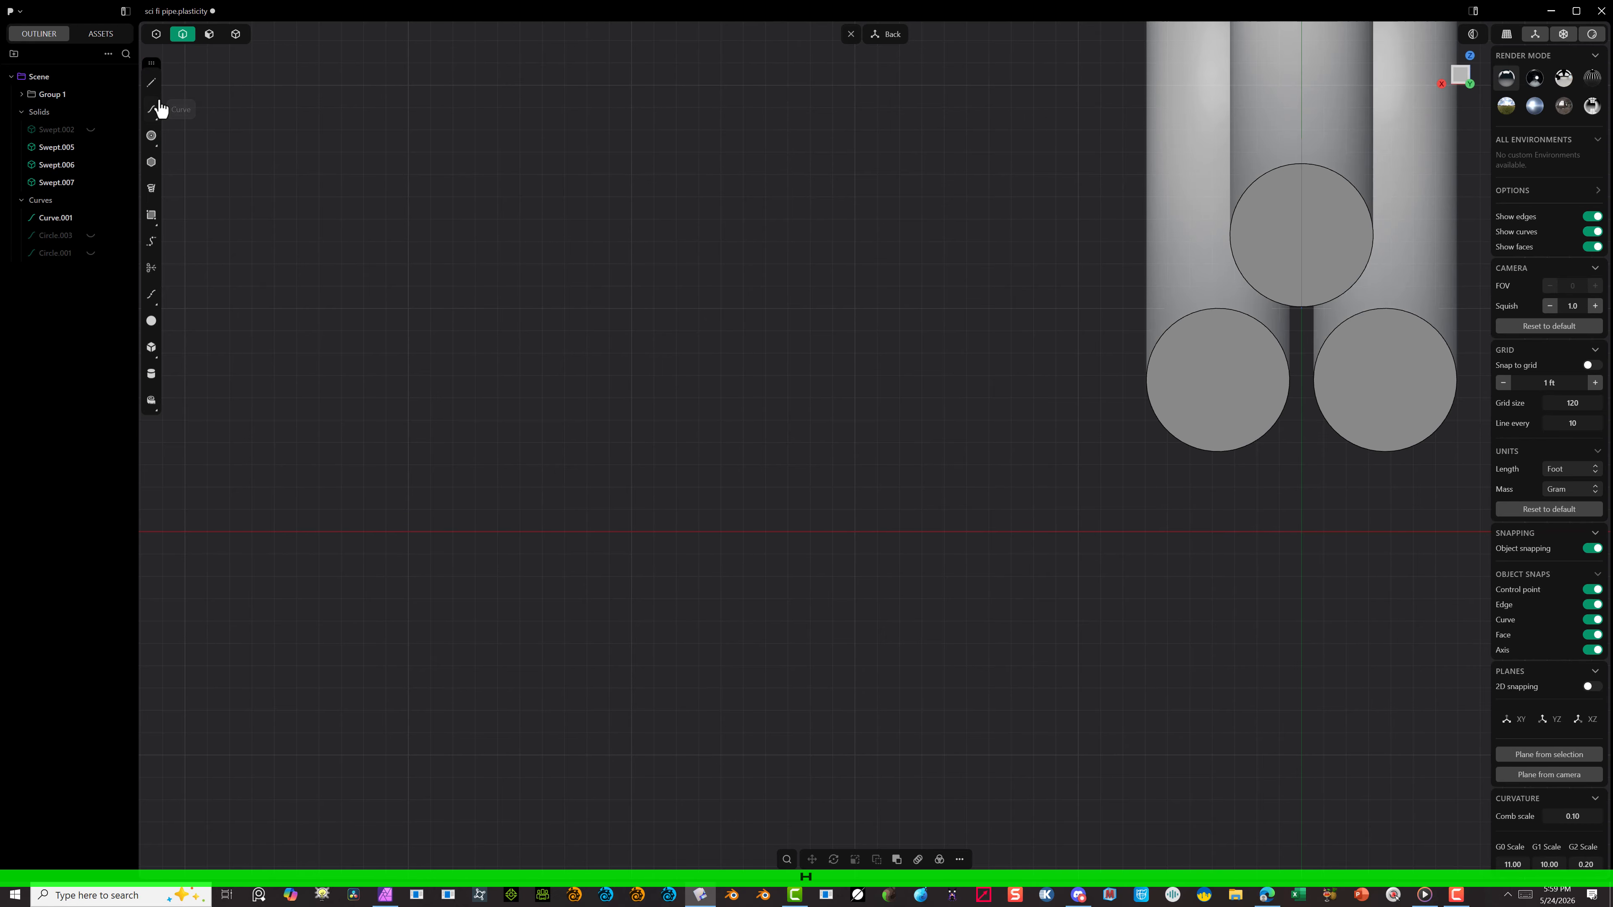
click(151, 82)
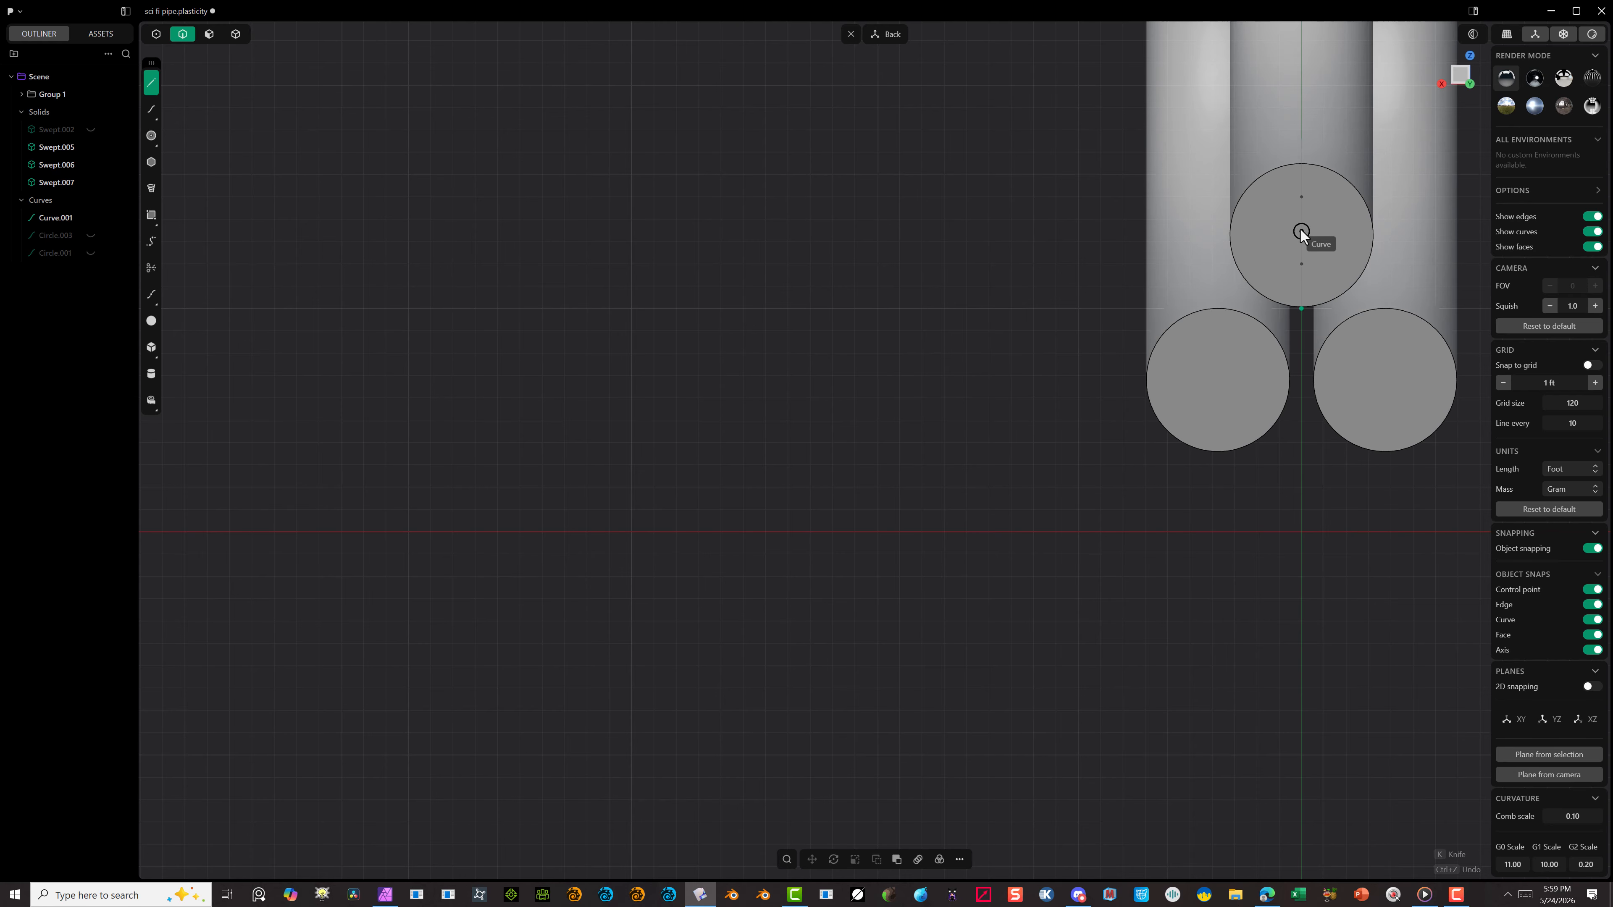
click(1302, 239)
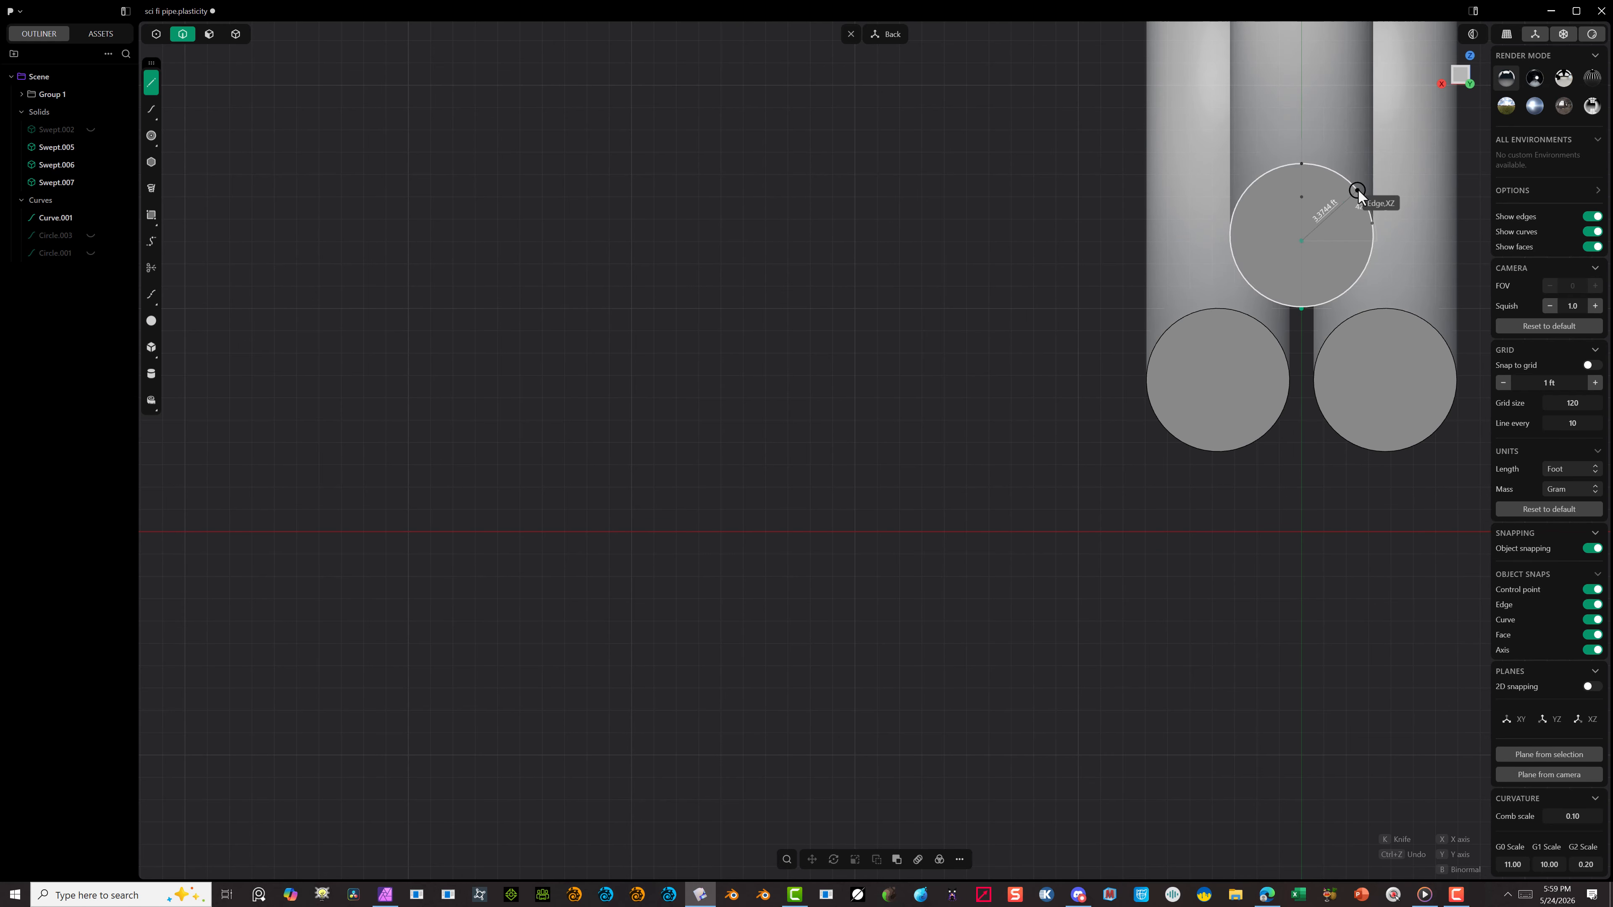
key(Escape)
Step: Draw a vertical line across the upper tube's end face, from the lowest to the highest point of its circular edge
scroll(1452, 379, up, 3)
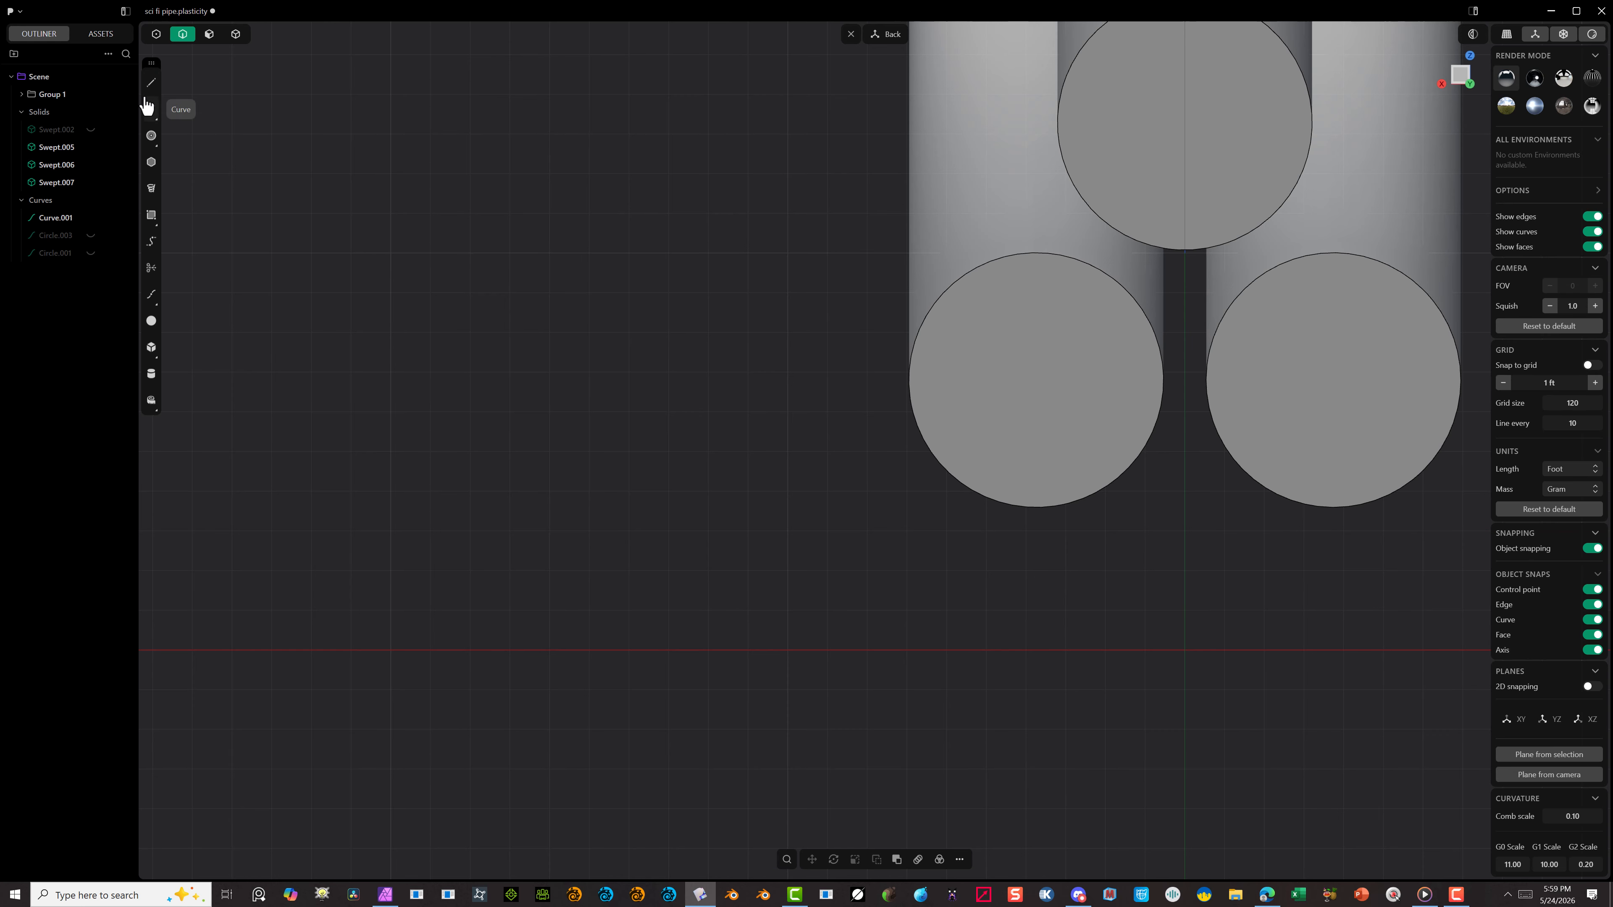
click(151, 82)
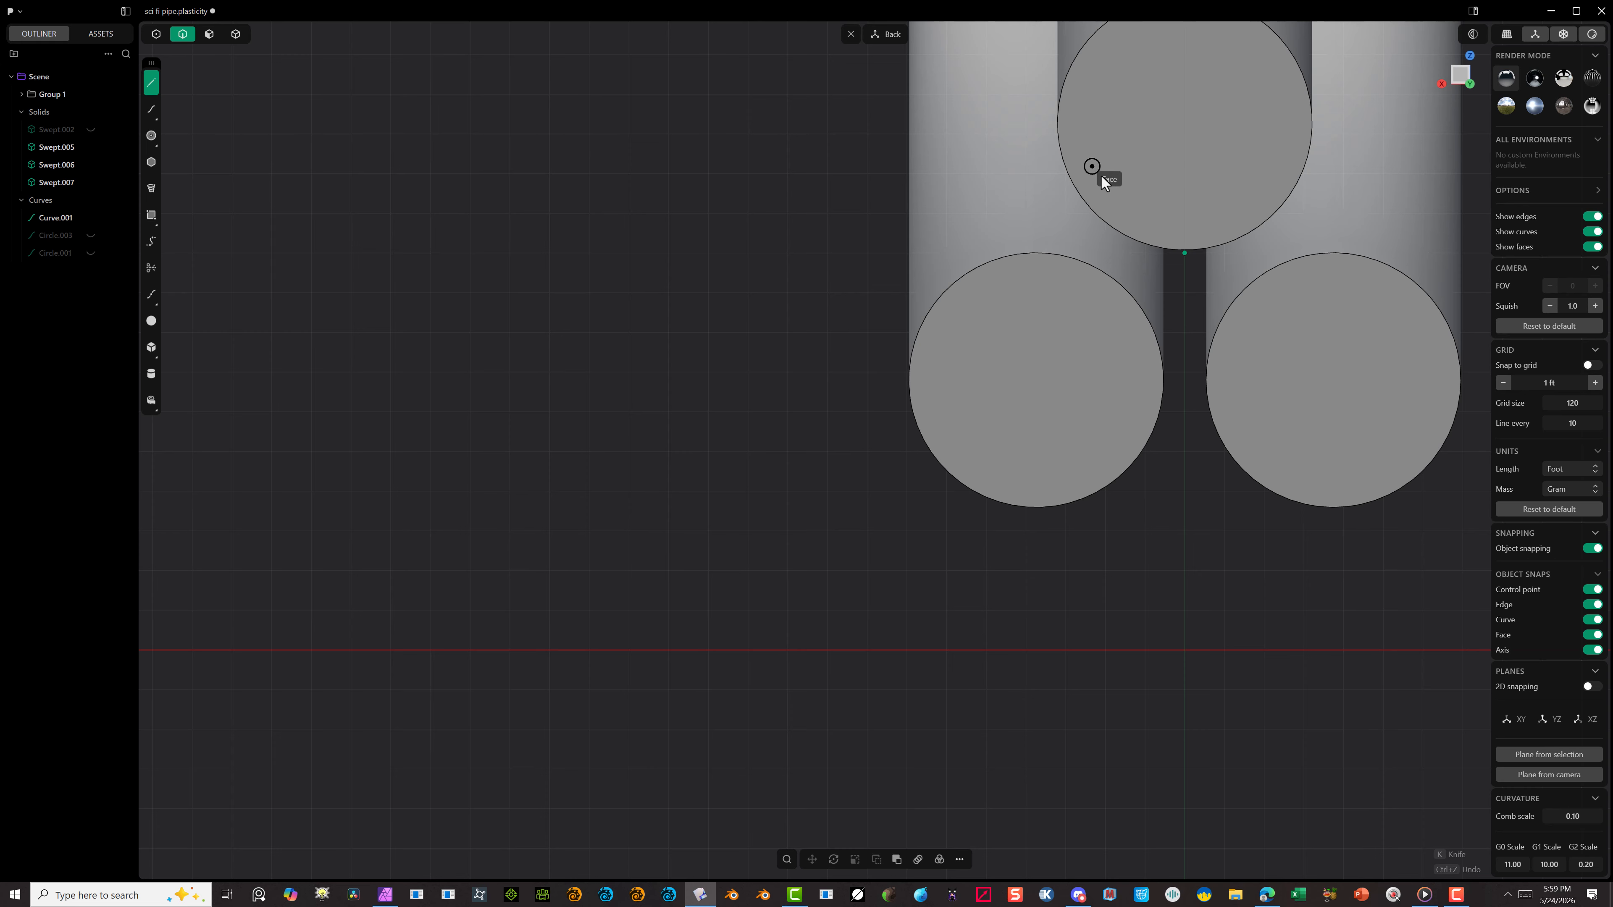
scroll(1185, 249, down, 3)
click(1185, 249)
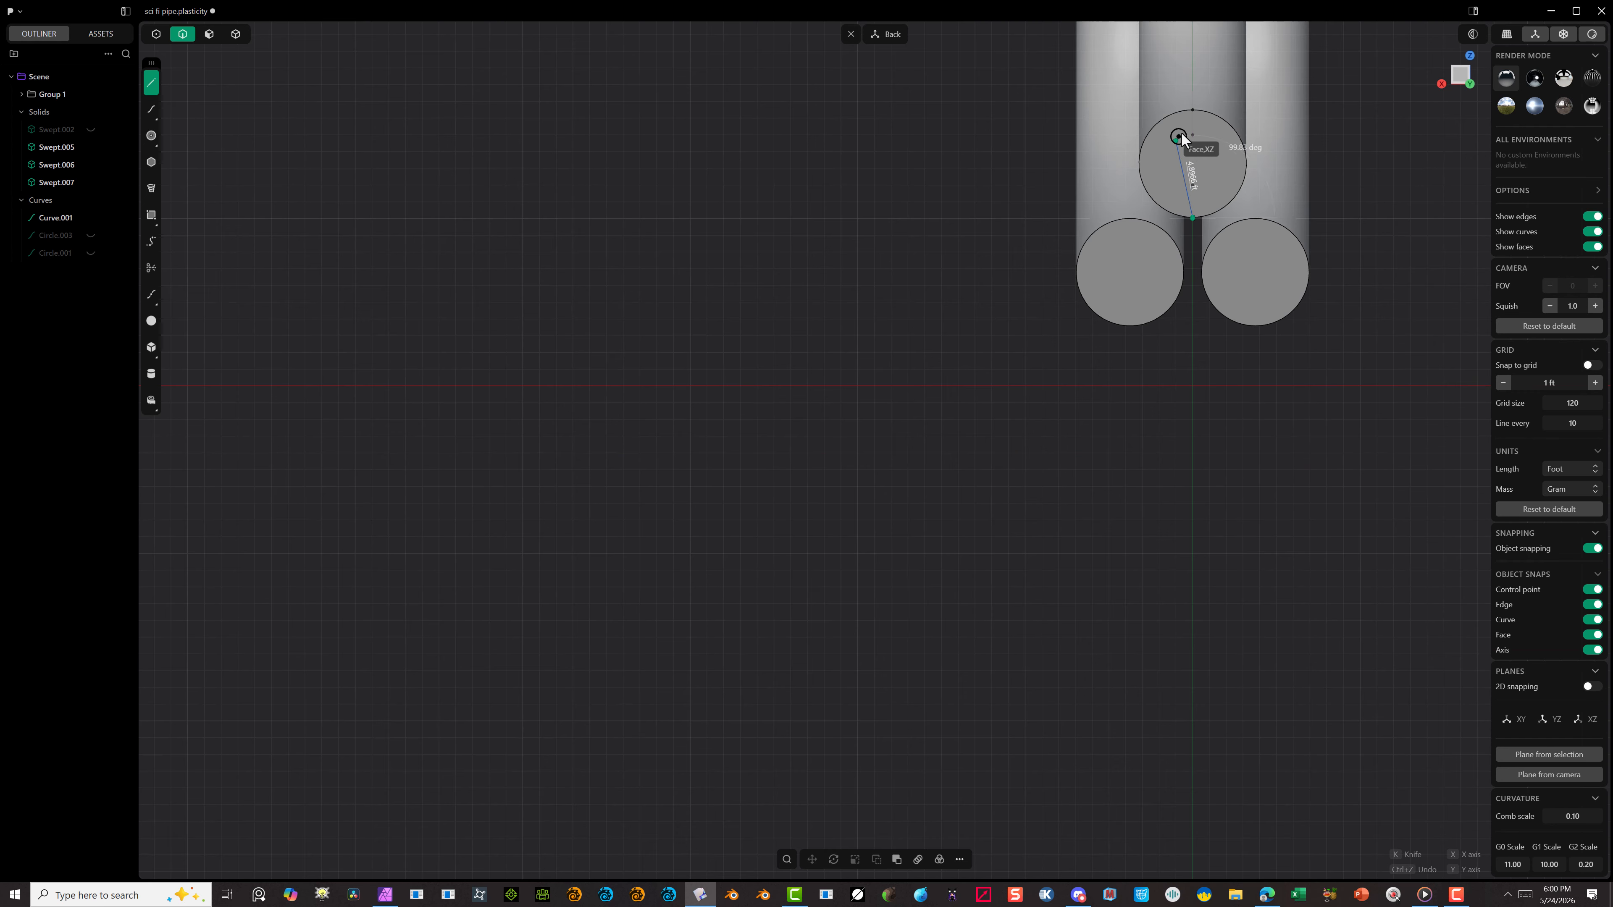
click(1193, 111)
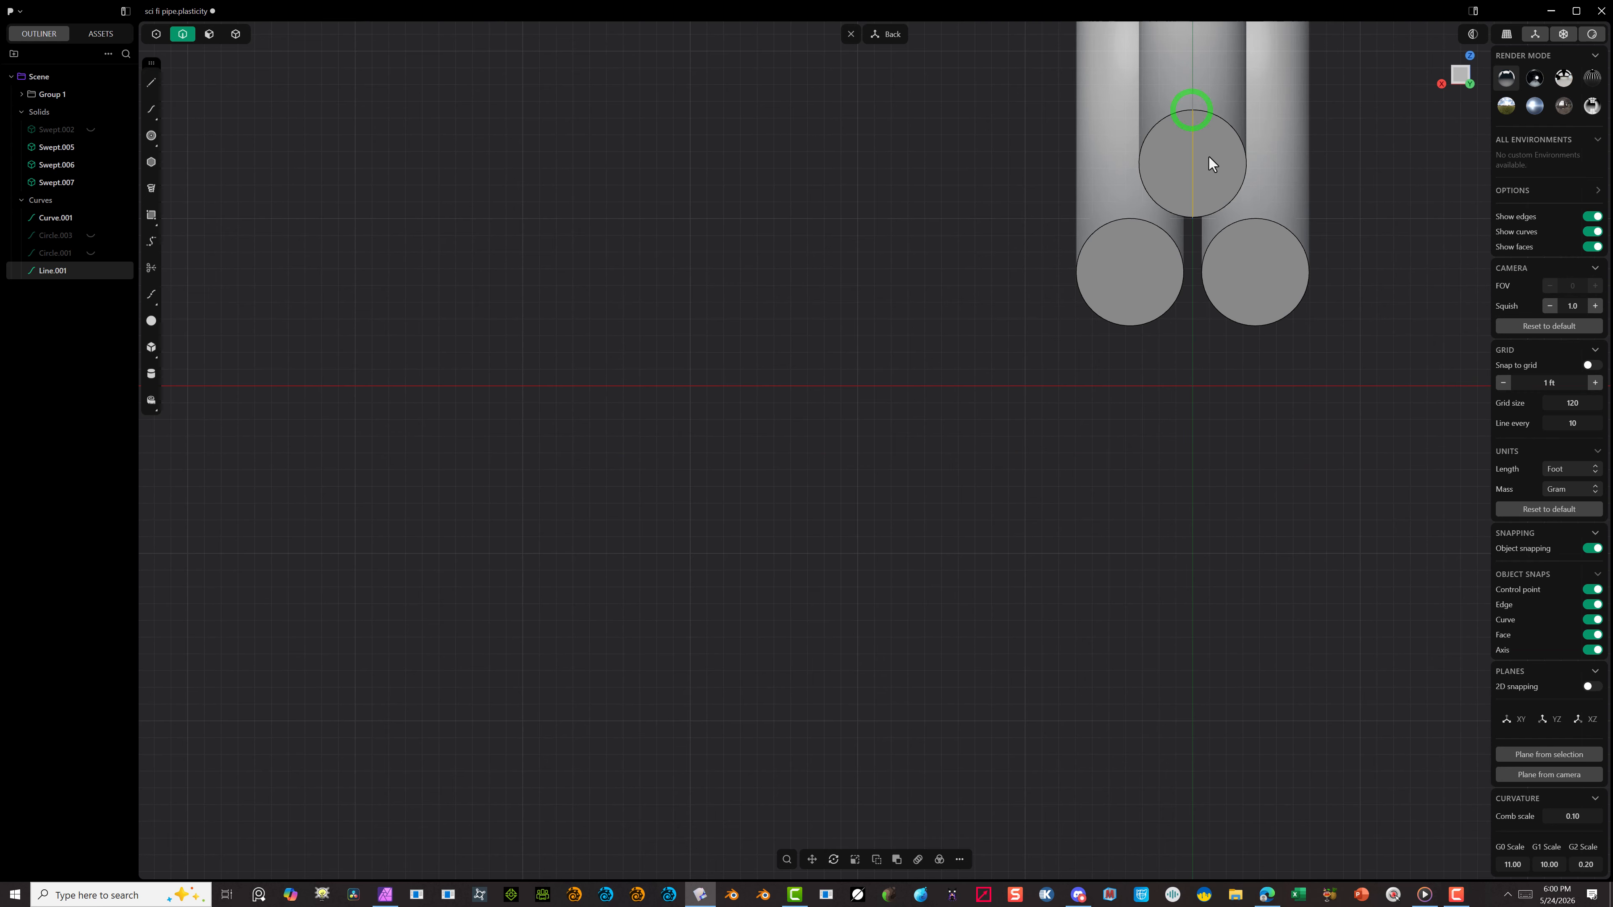
Step: Draw a closed rectangular polyline about 4.1 by 4.9 ft on the lower-left tube's end face, with its corners on the circular edge
click(150, 84)
scroll(1180, 290, up, 3)
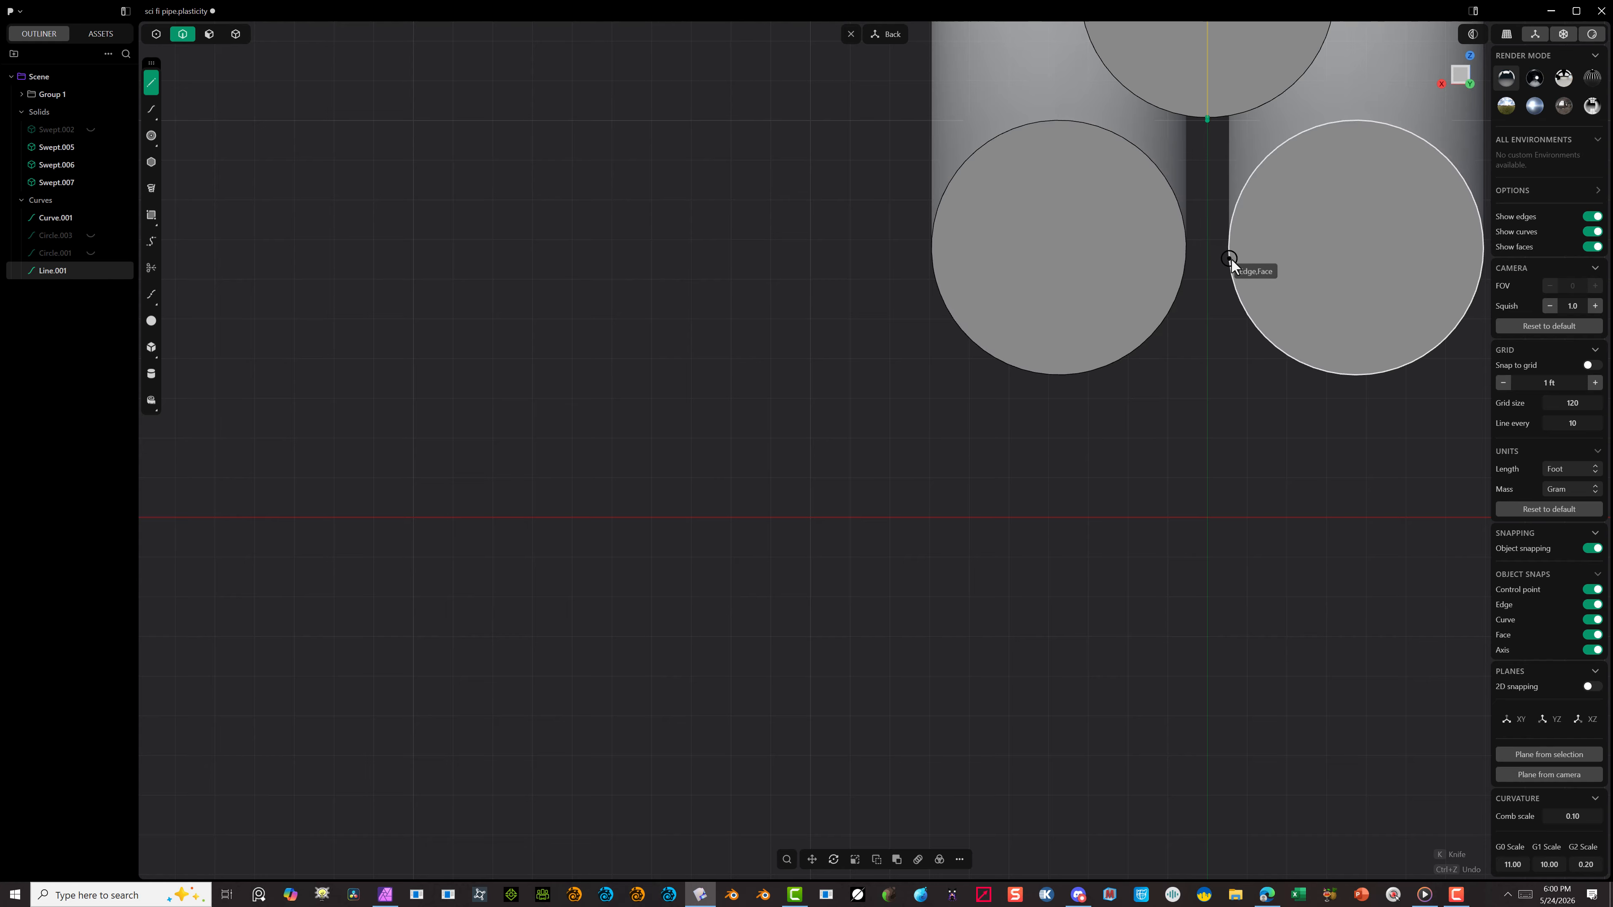
scroll(1305, 226, down, 3)
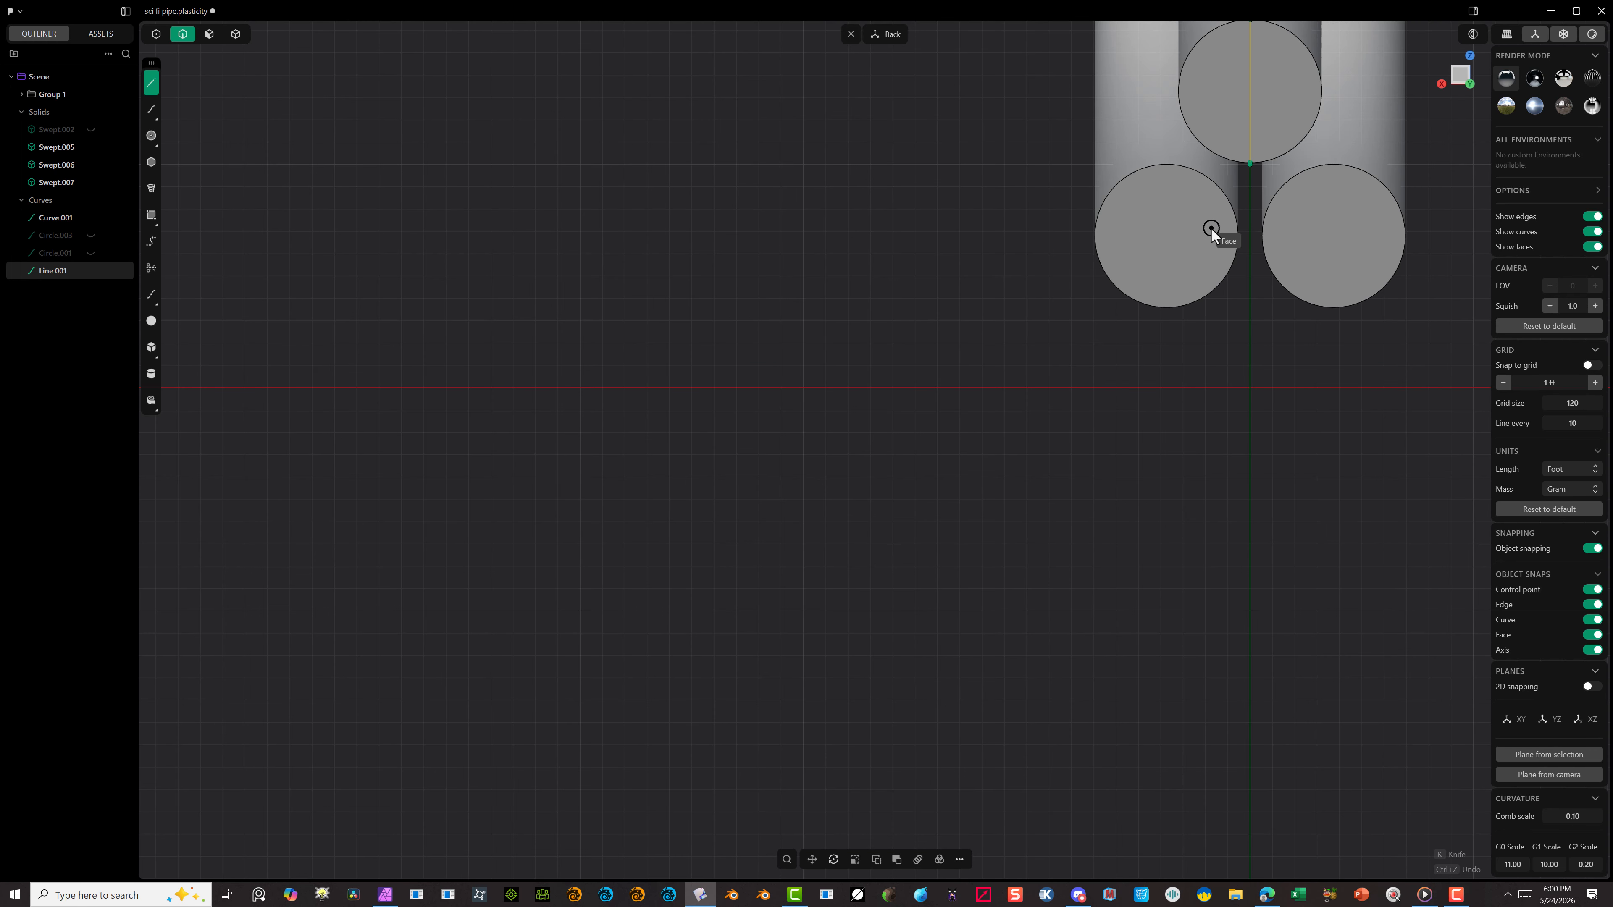
click(1121, 181)
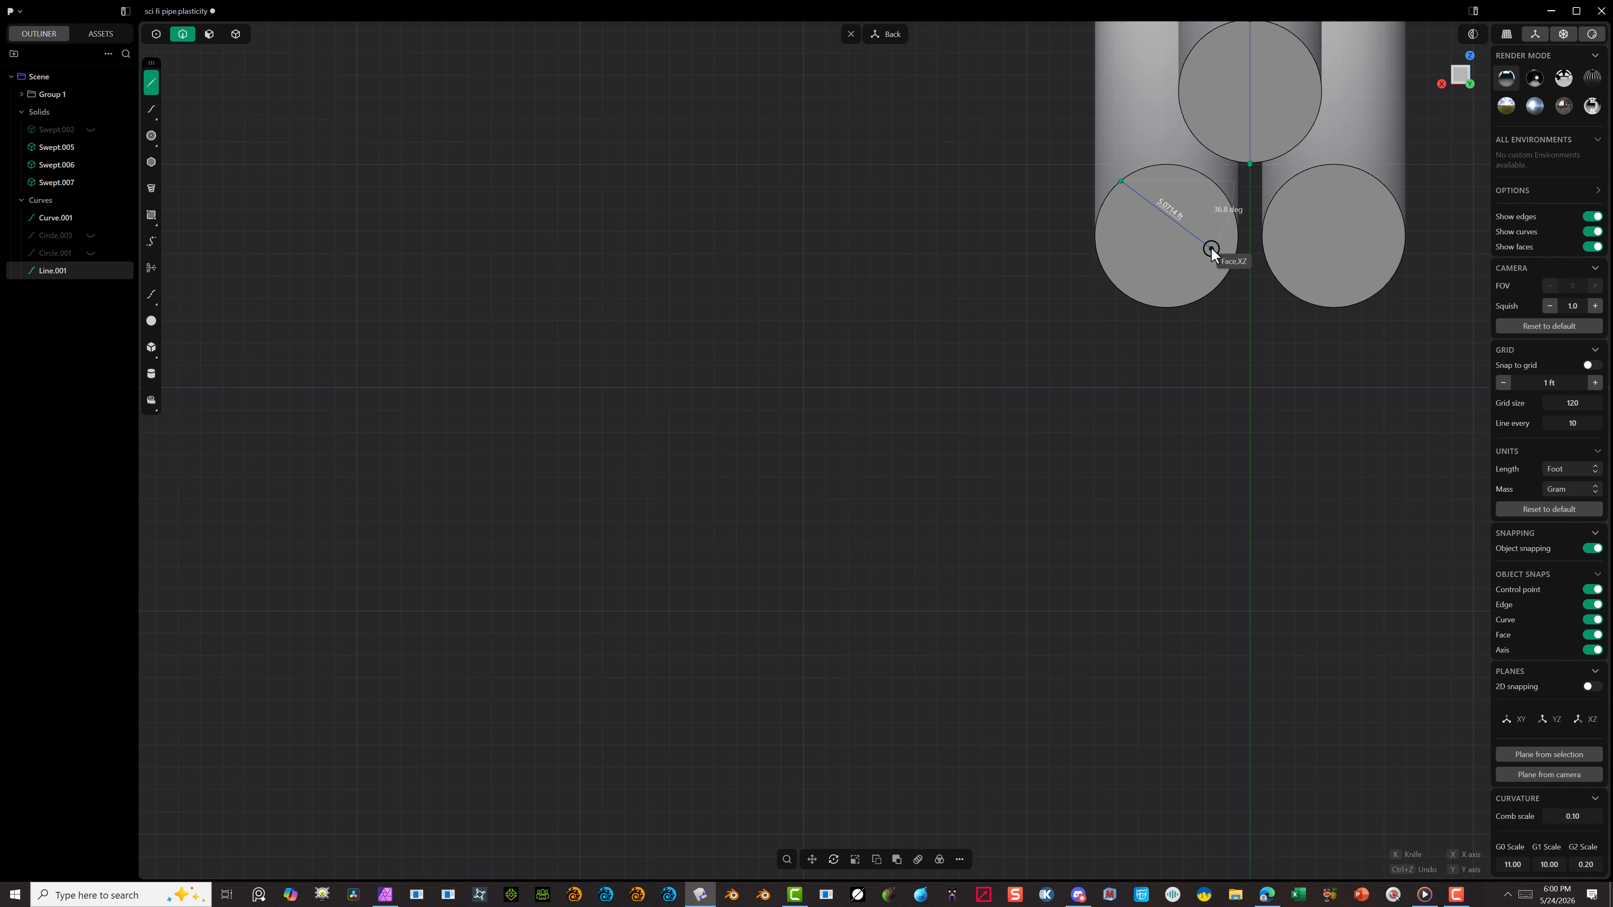
key(shift)
key(ctrl)
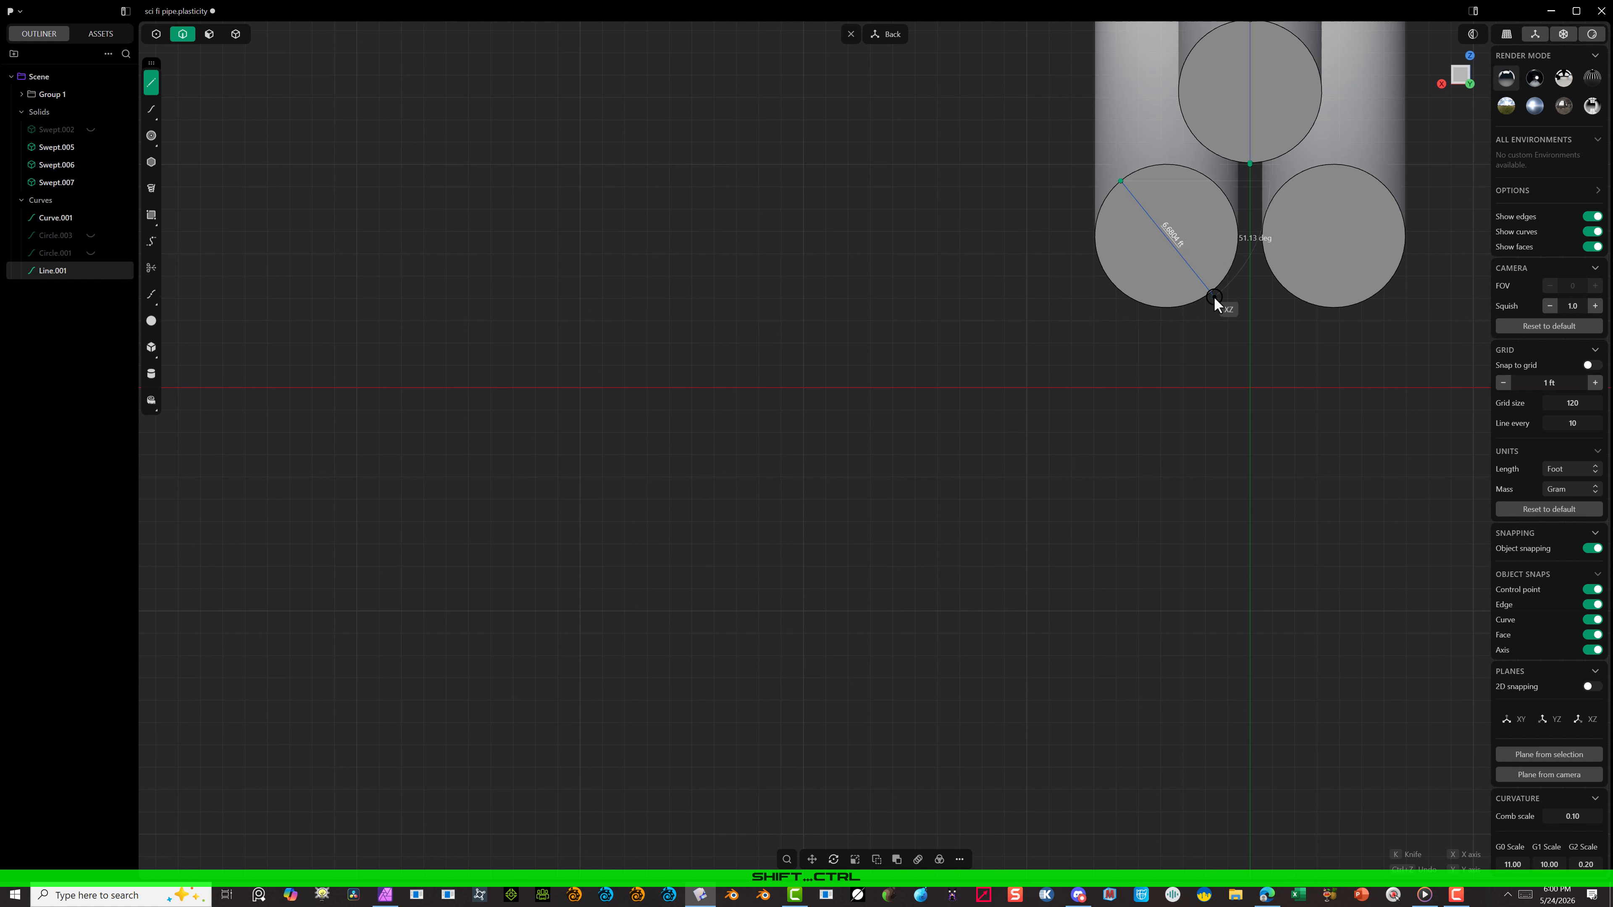
key(alt)
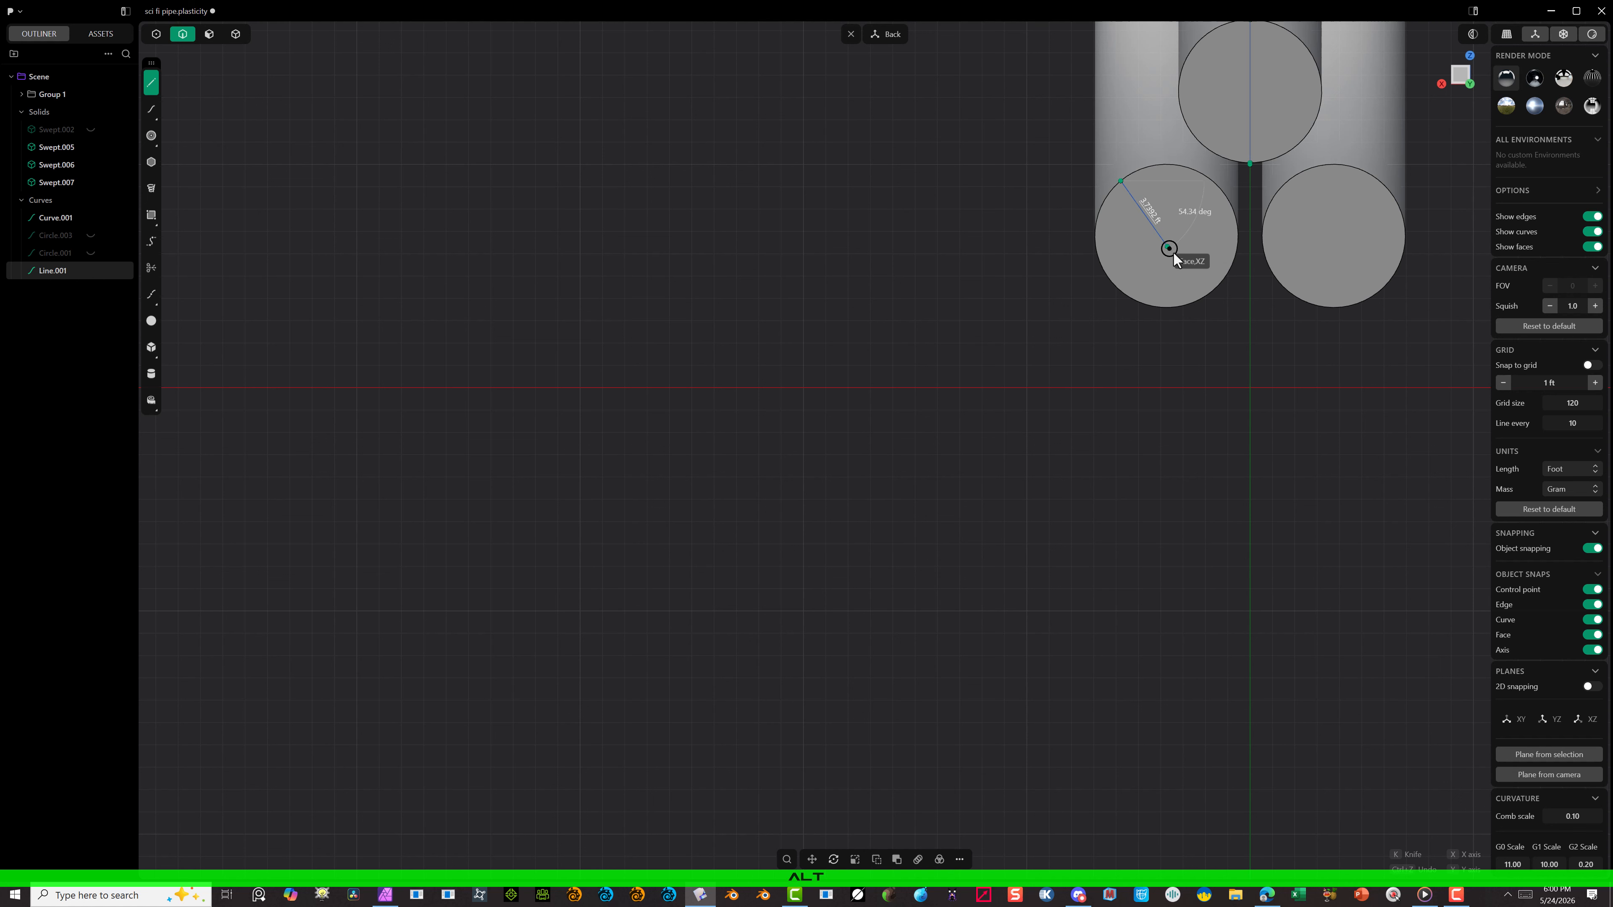
key(alt)
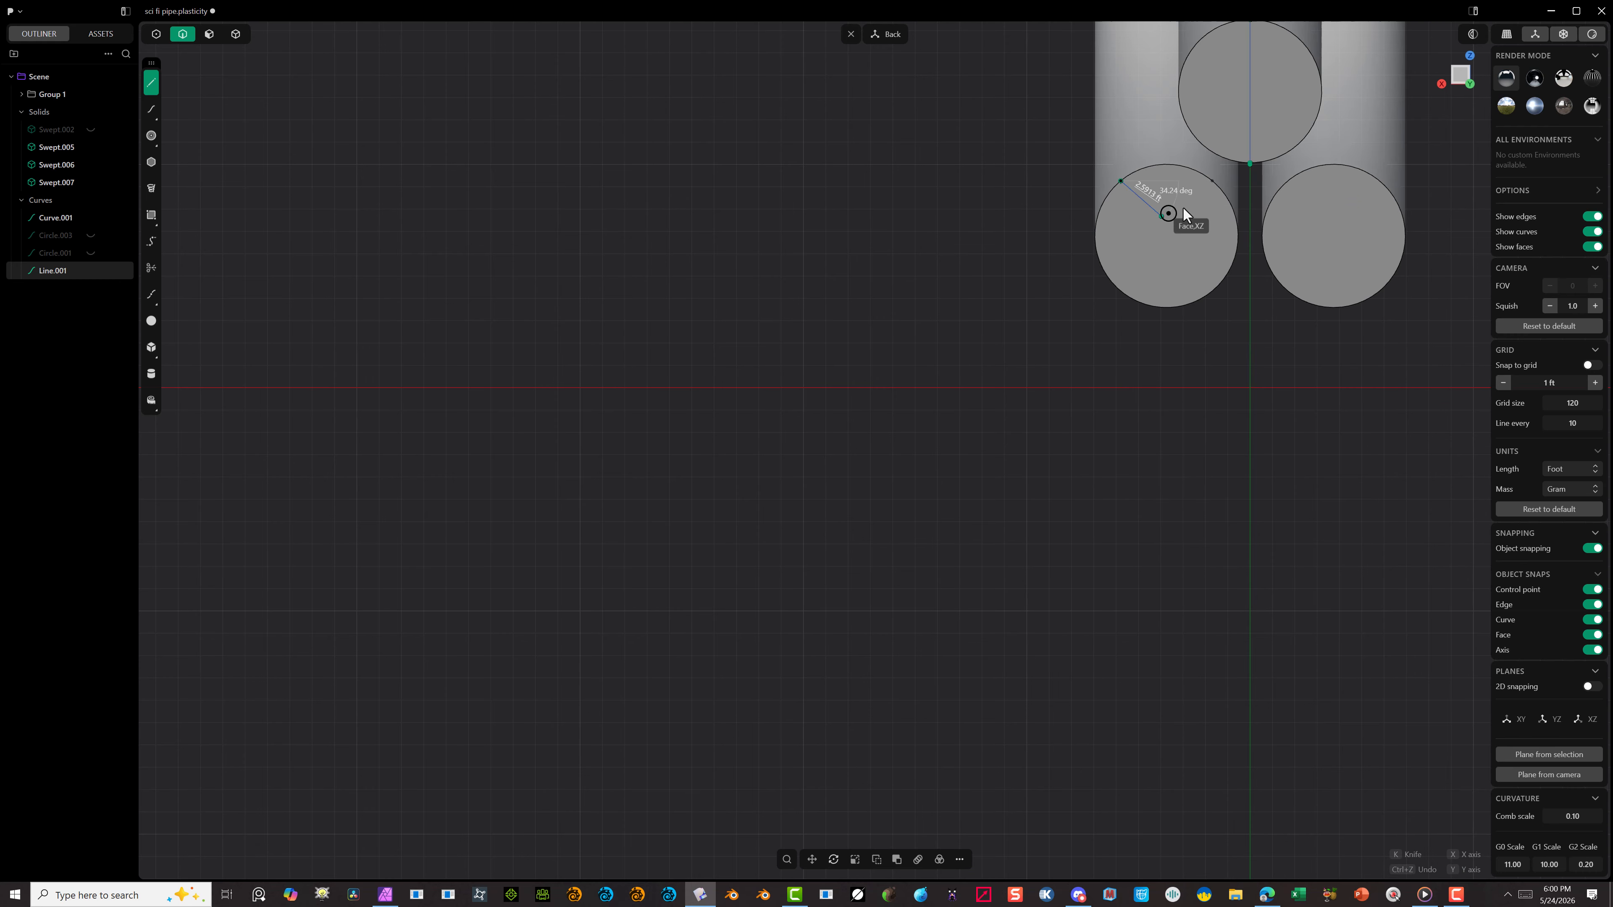
click(1207, 187)
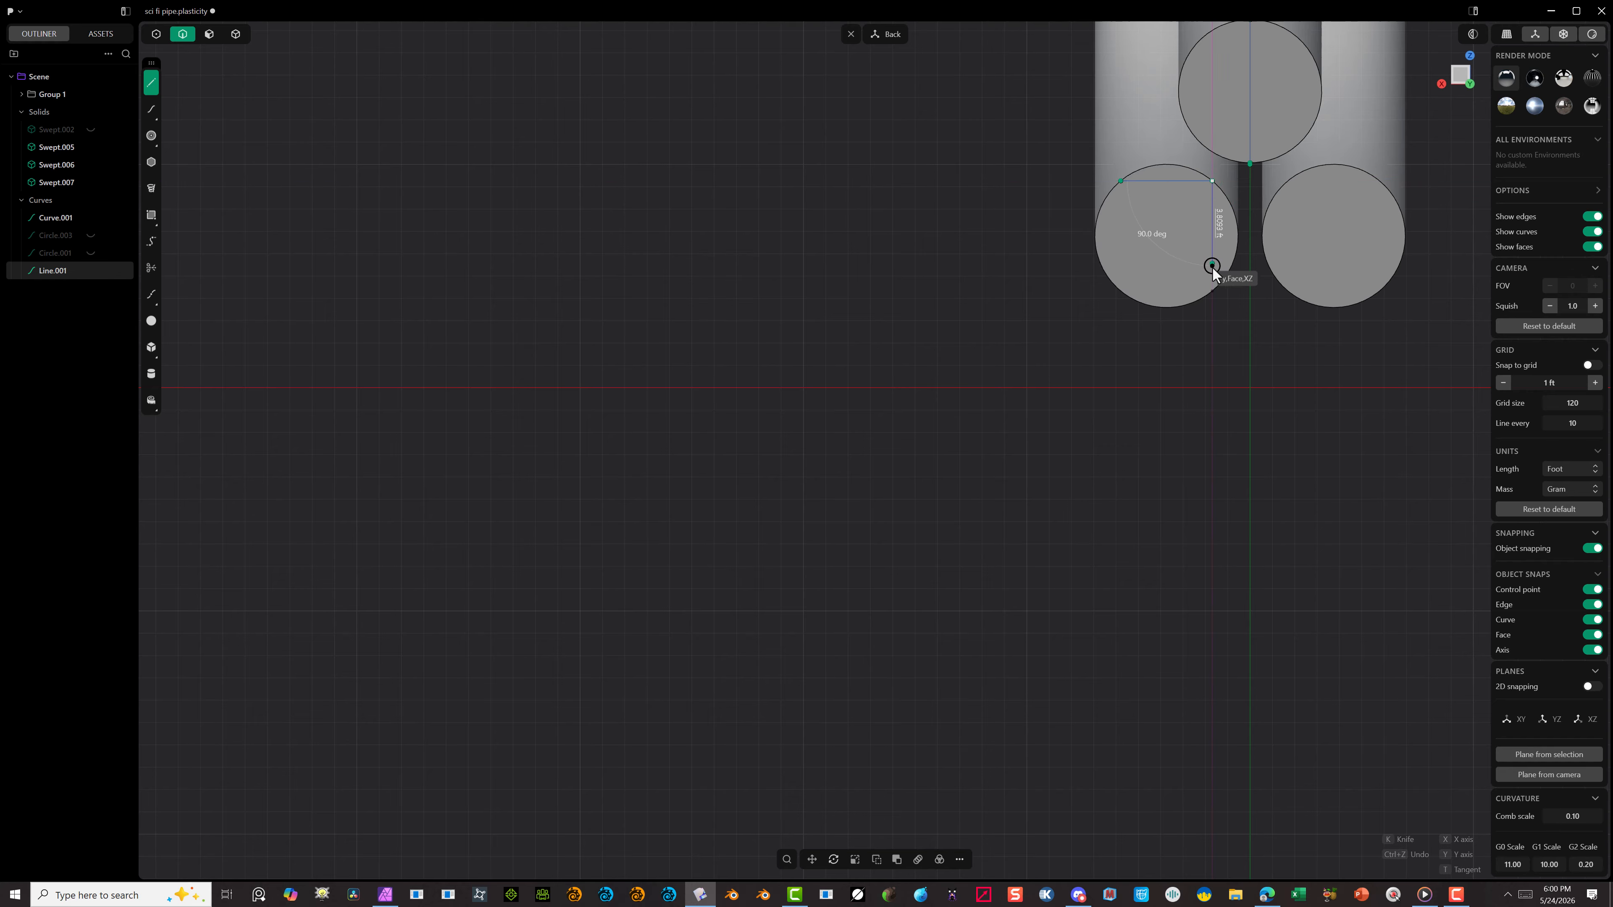
click(1213, 291)
click(1122, 291)
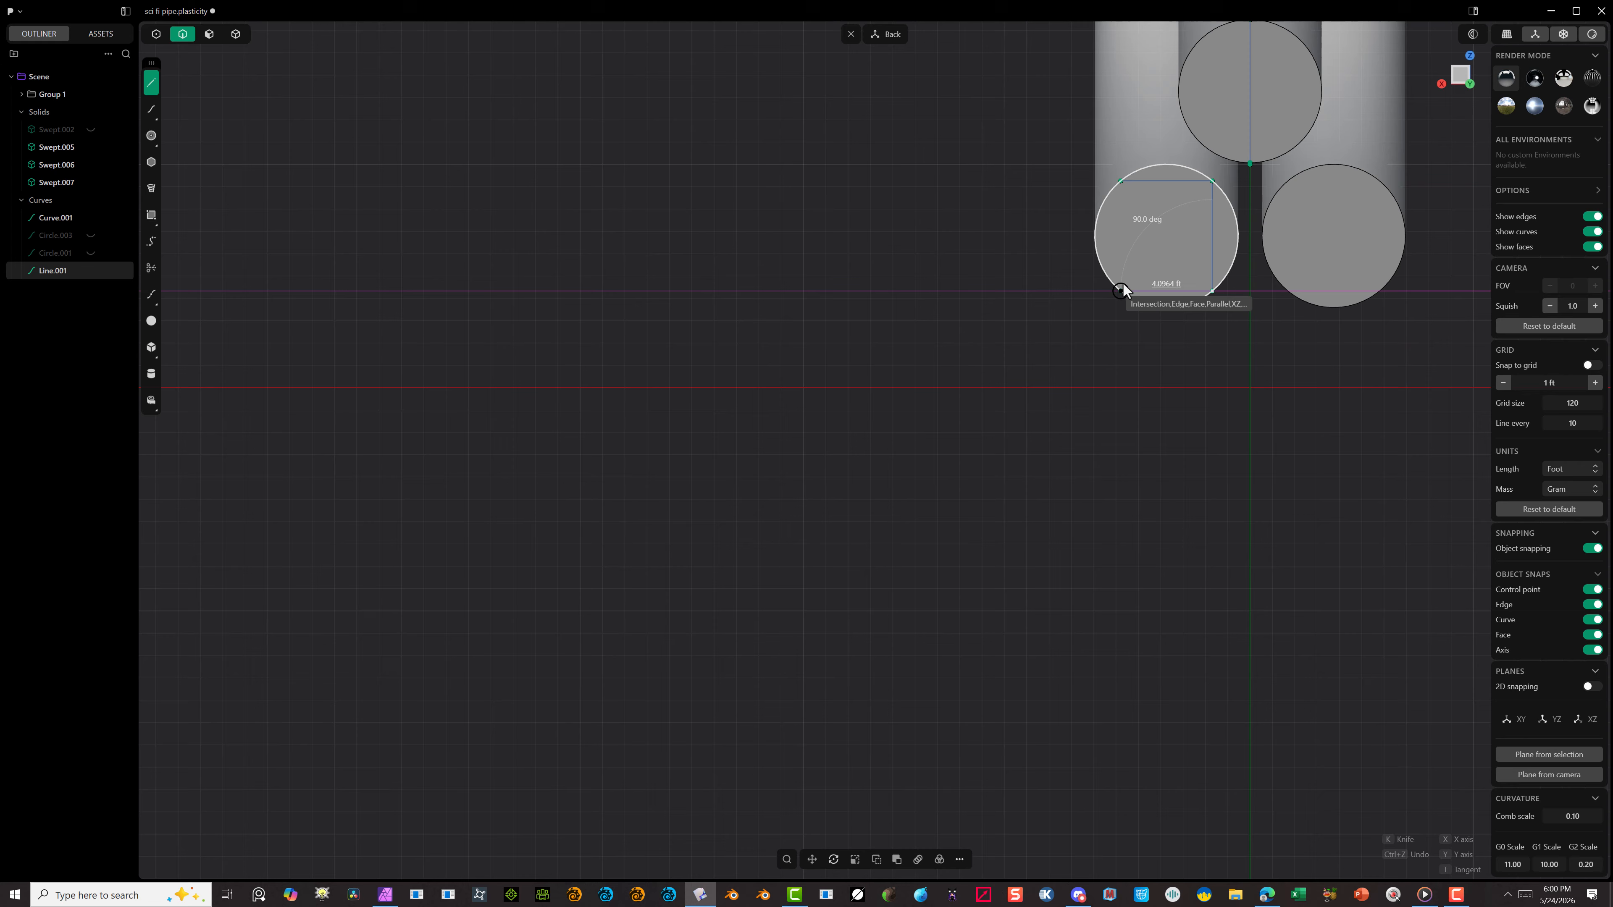
click(1122, 187)
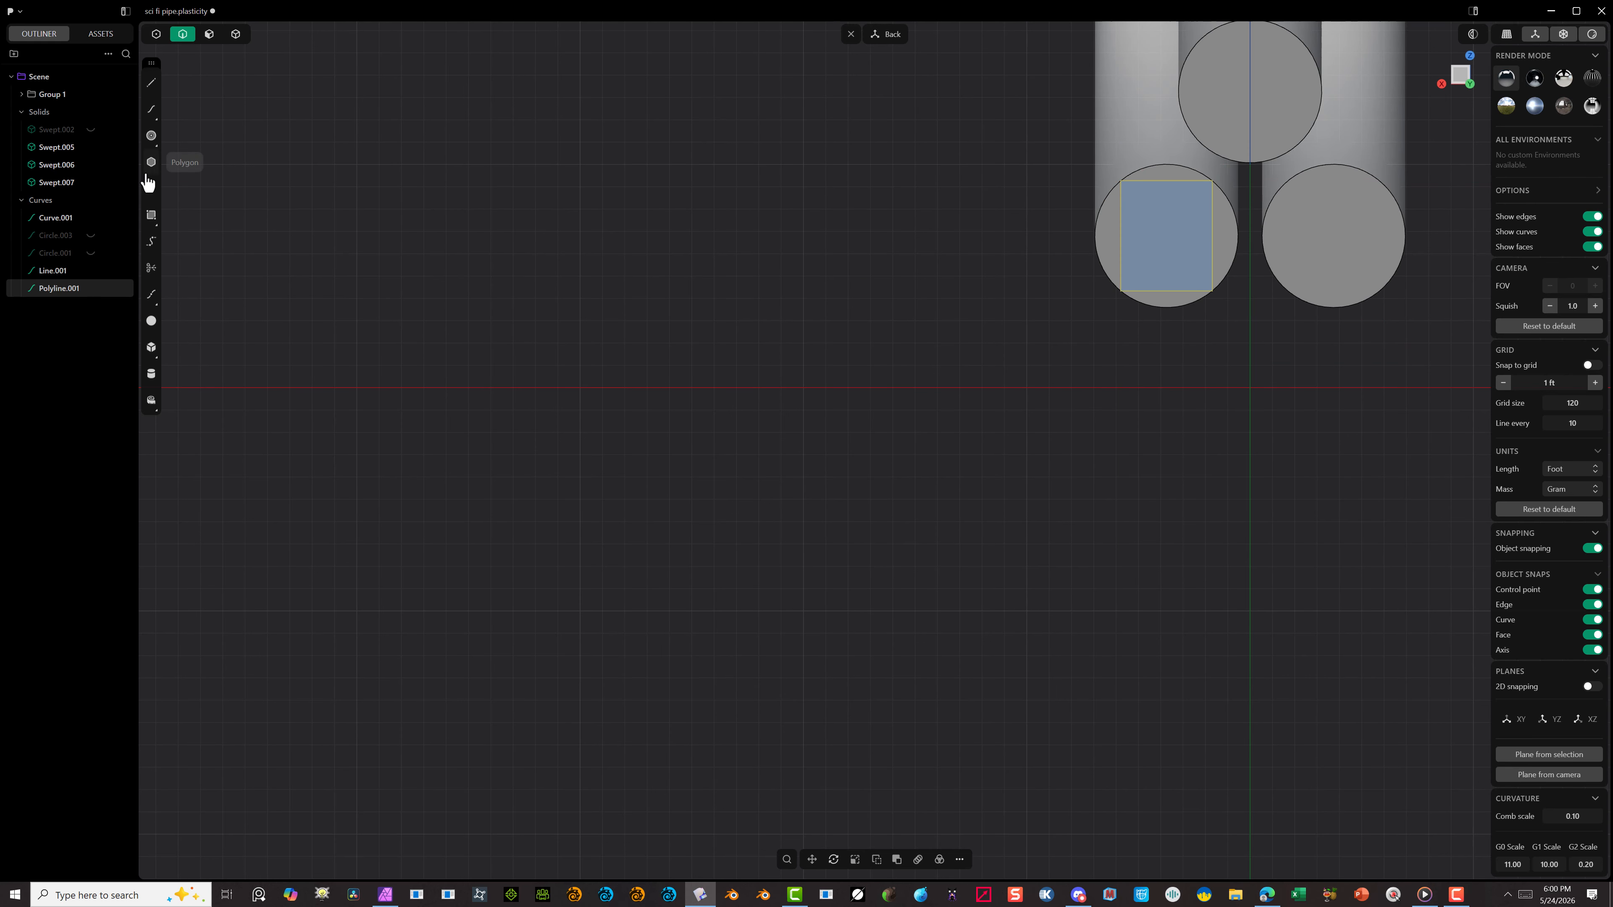
Step: Draw a horizontal line joining the midpoints of the rectangle's two vertical sides and select the rectangle
click(151, 83)
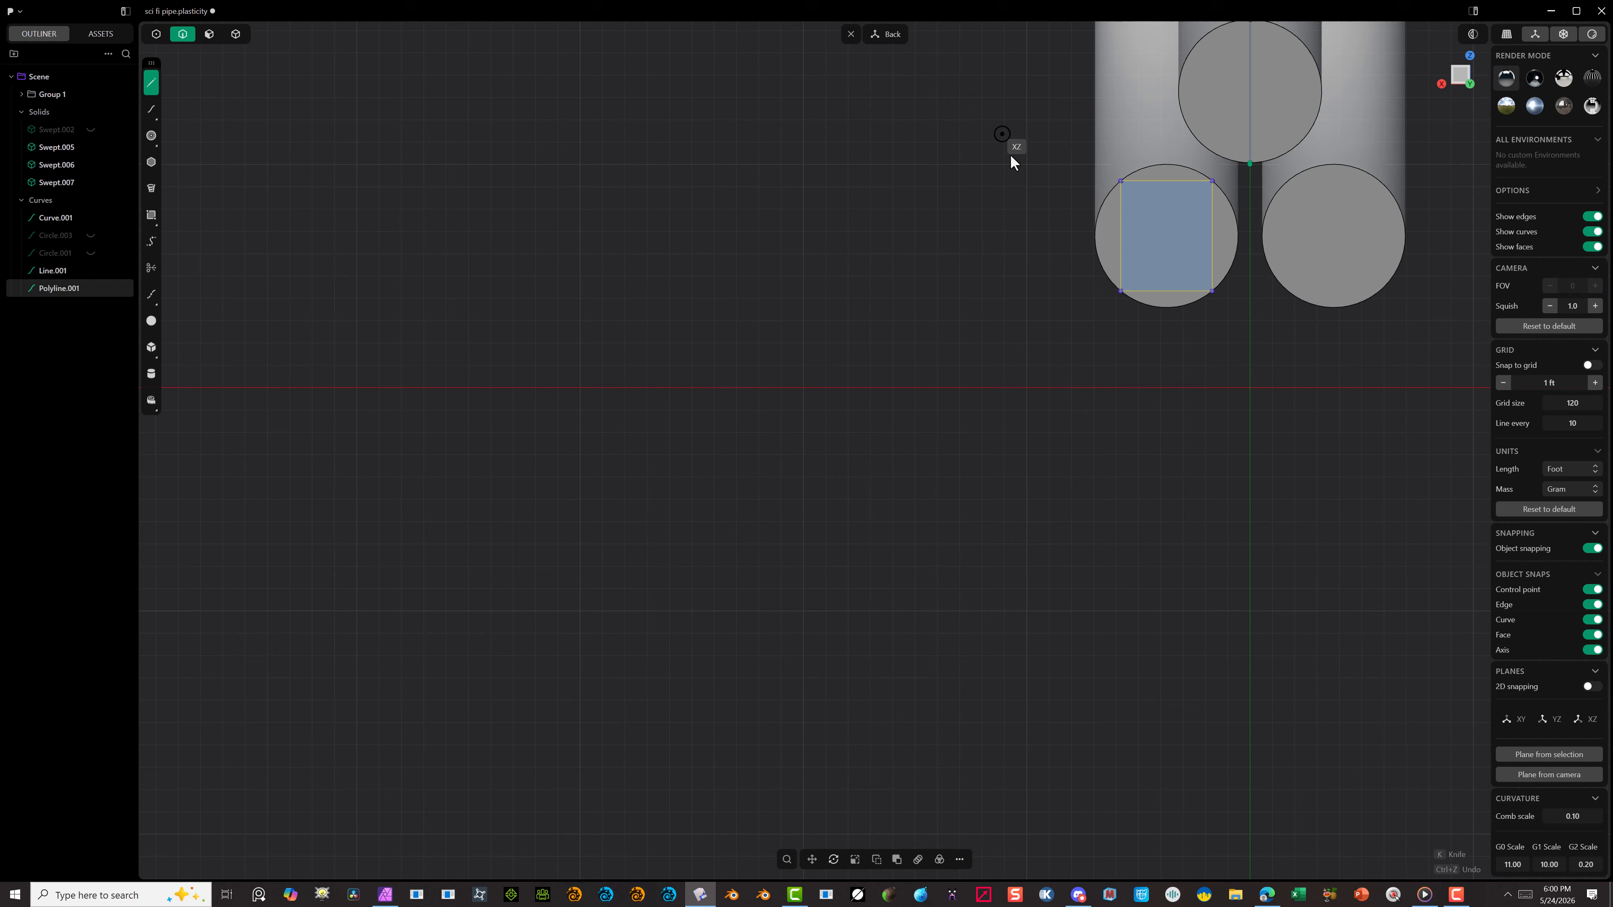
click(1126, 235)
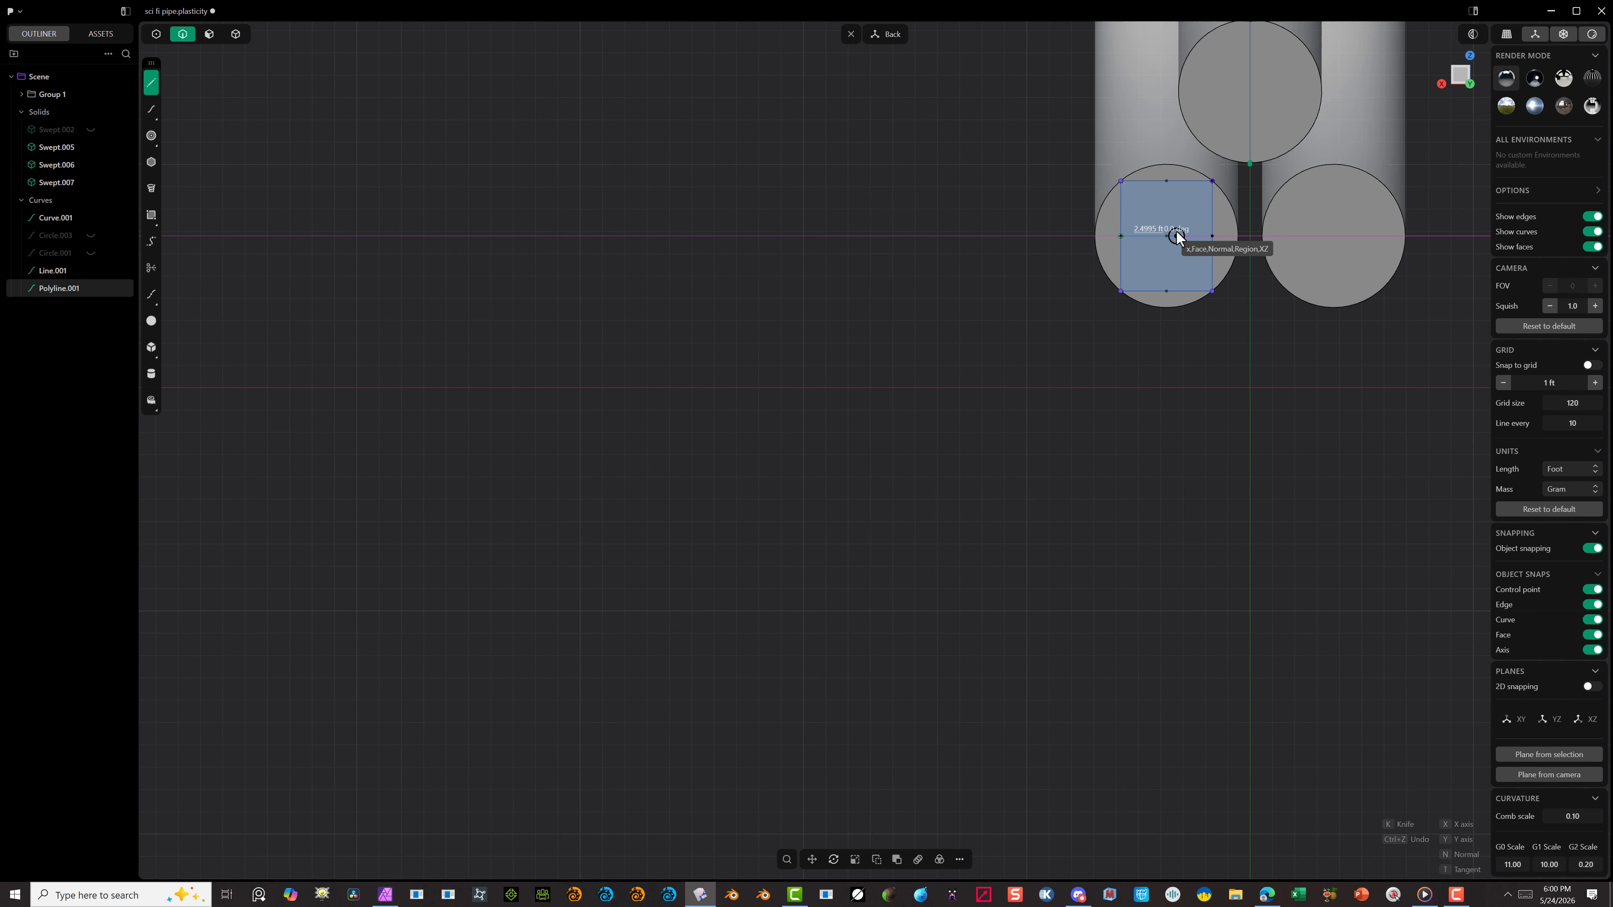
click(1211, 234)
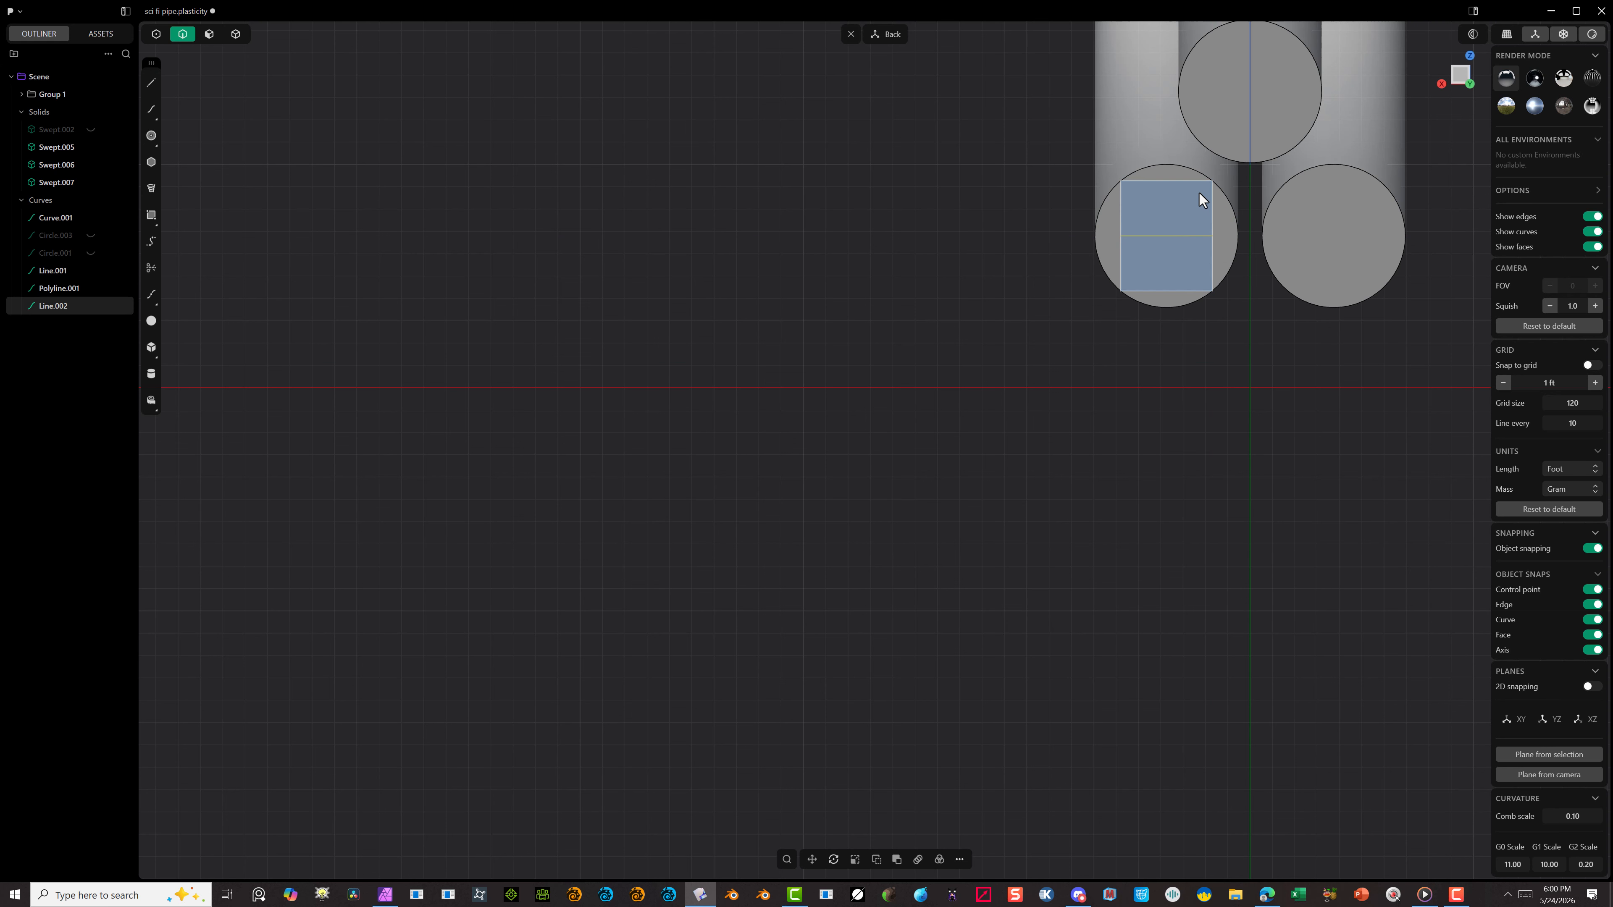
click(1123, 196)
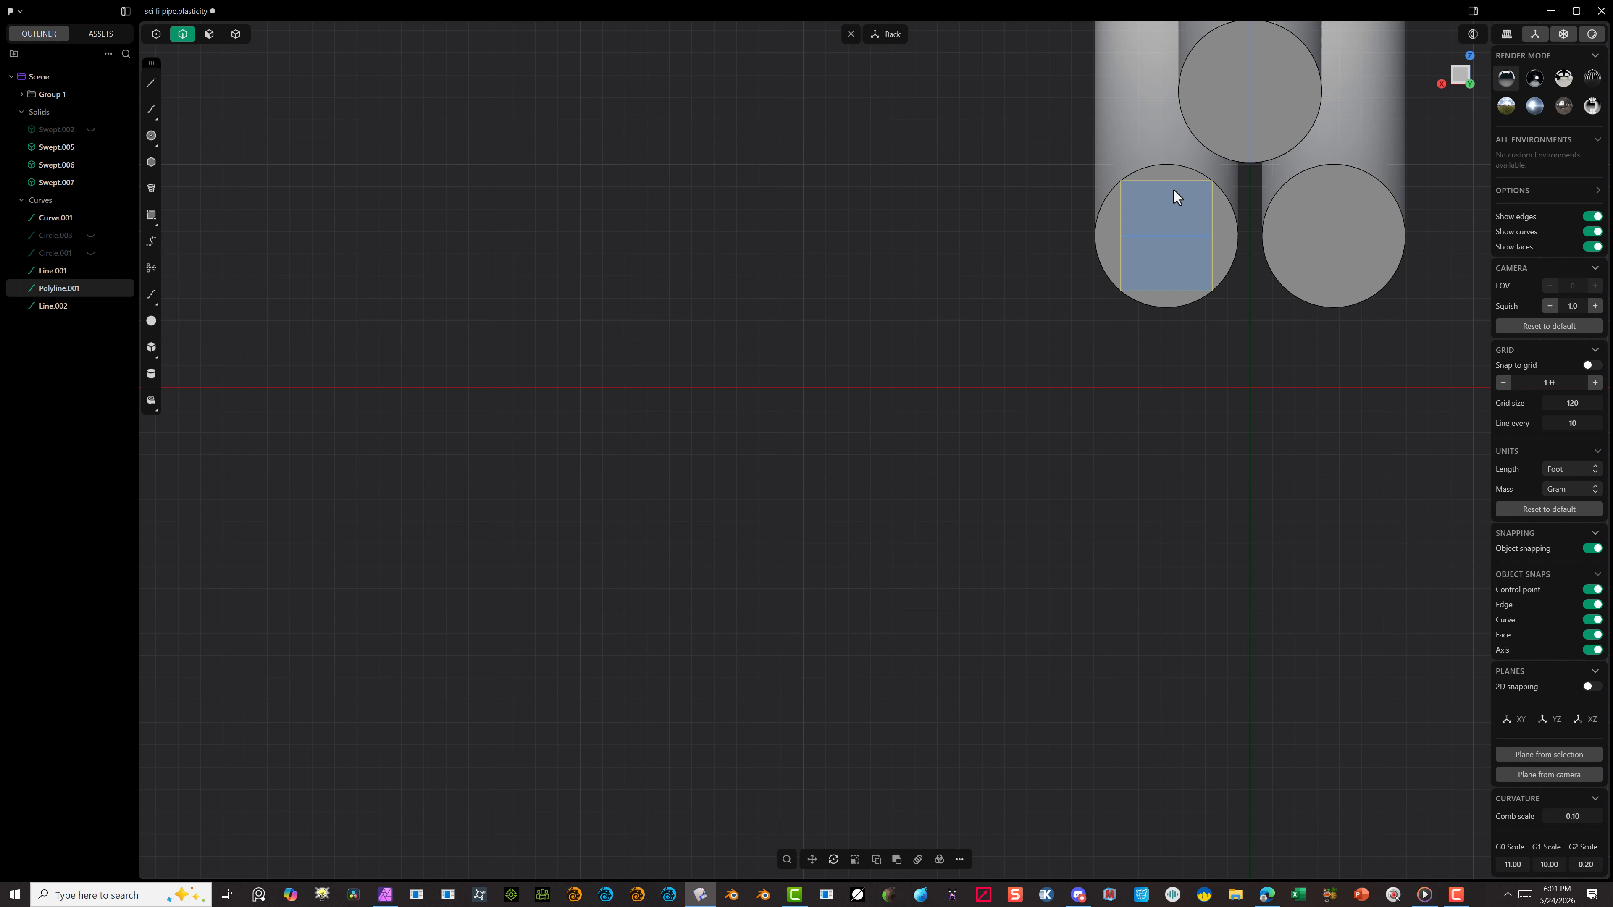
Step: Duplicate the rectangle onto the lower-right tube's end face, snapping its corners to the circular edge
key(shift+d)
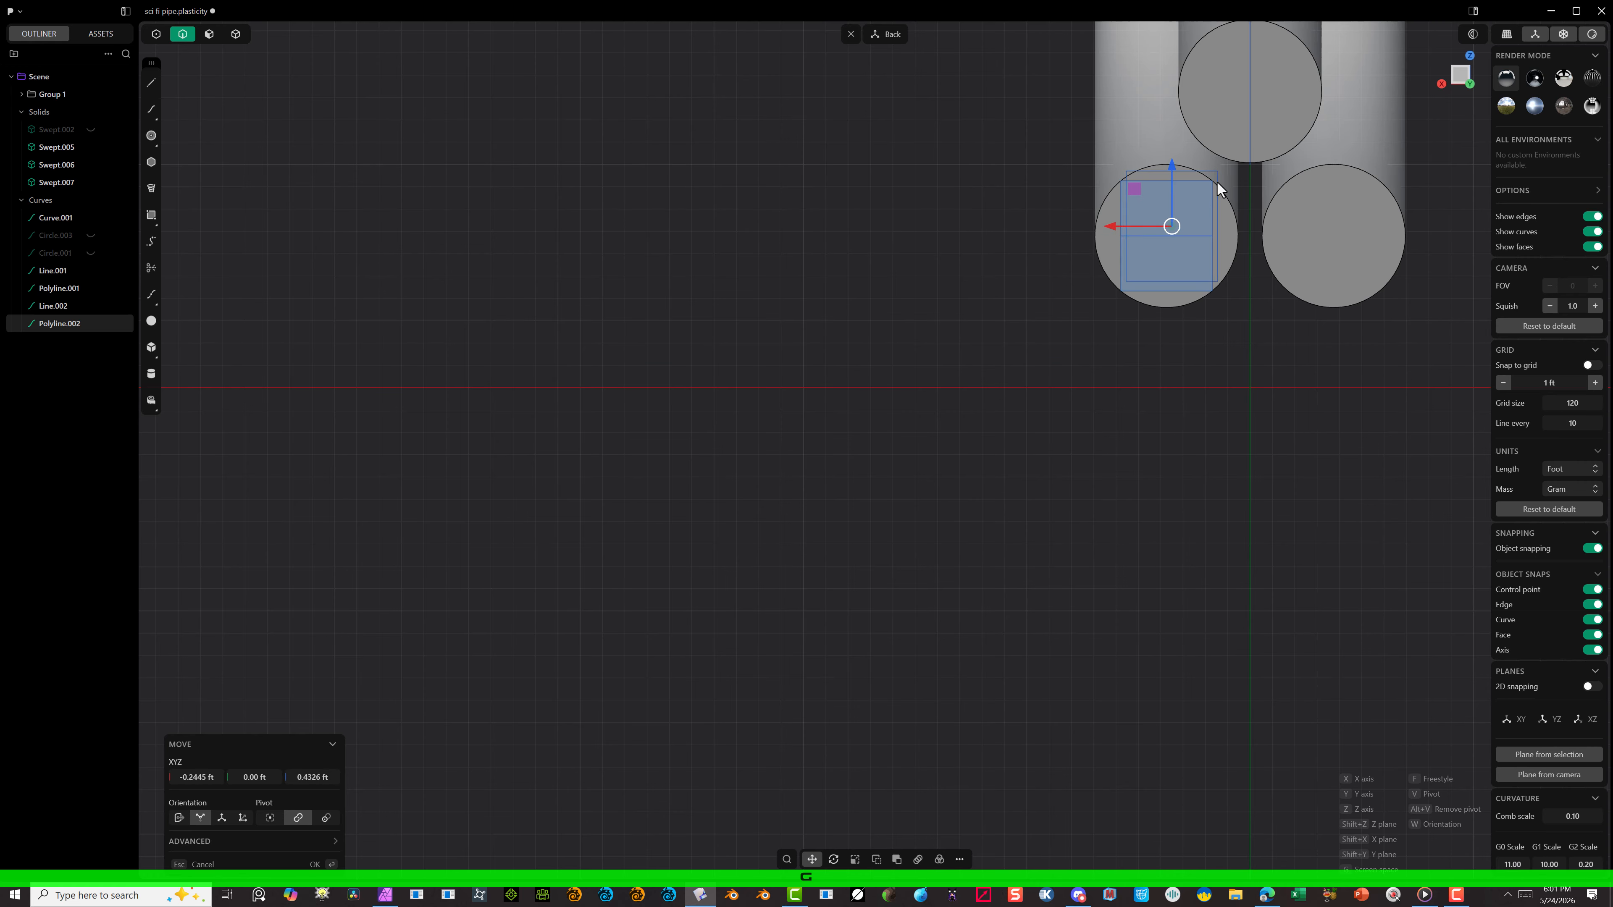
key(f)
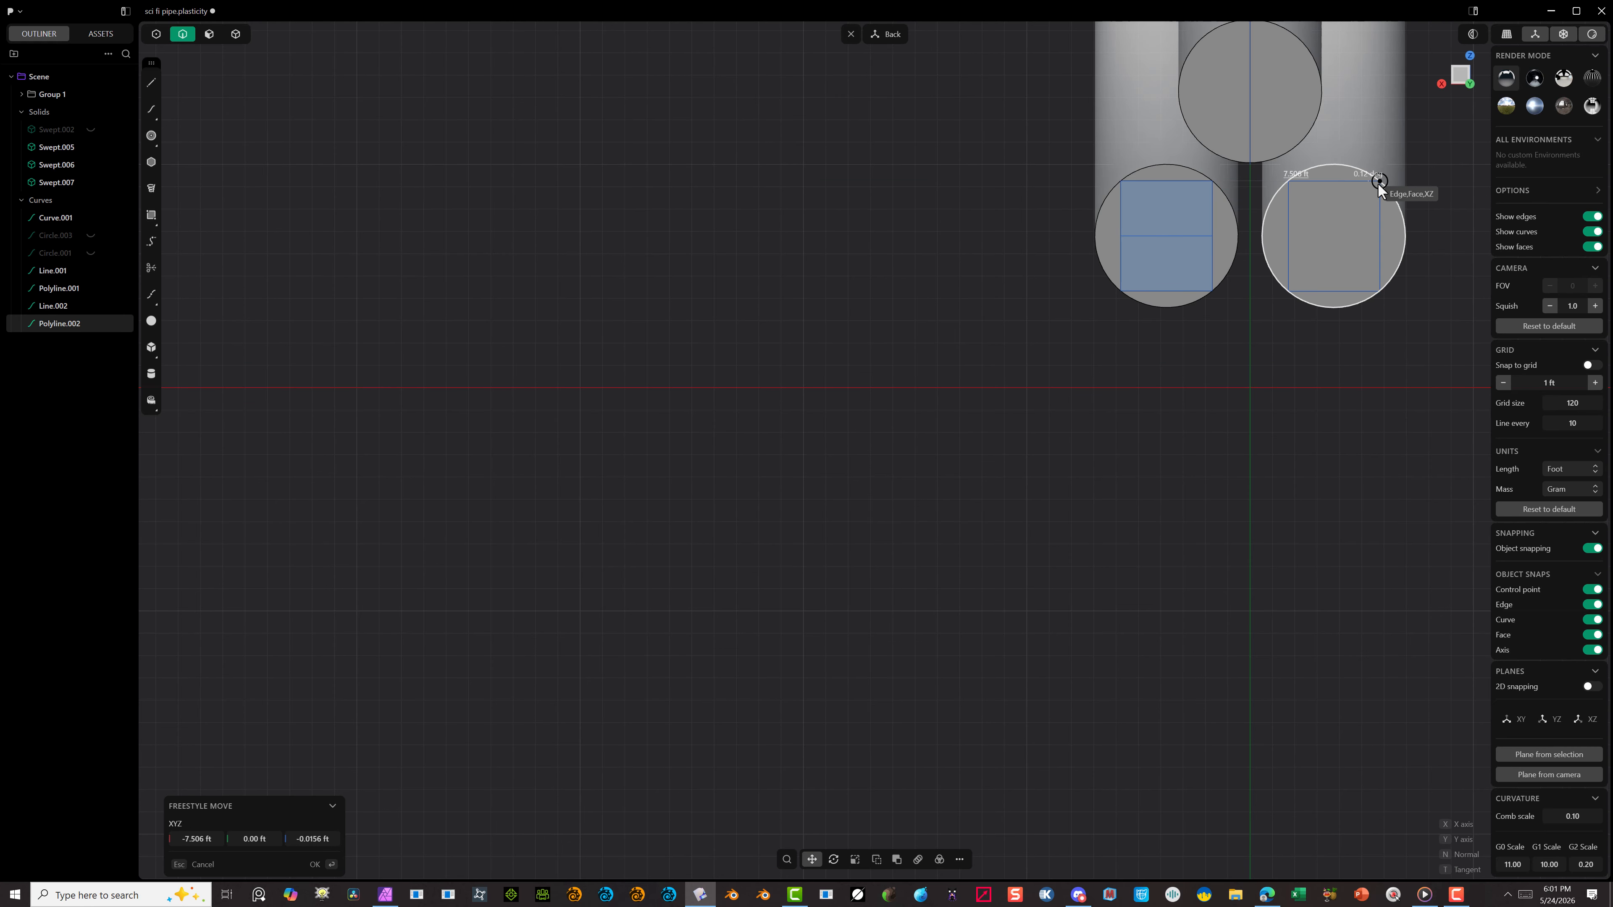
click(1377, 183)
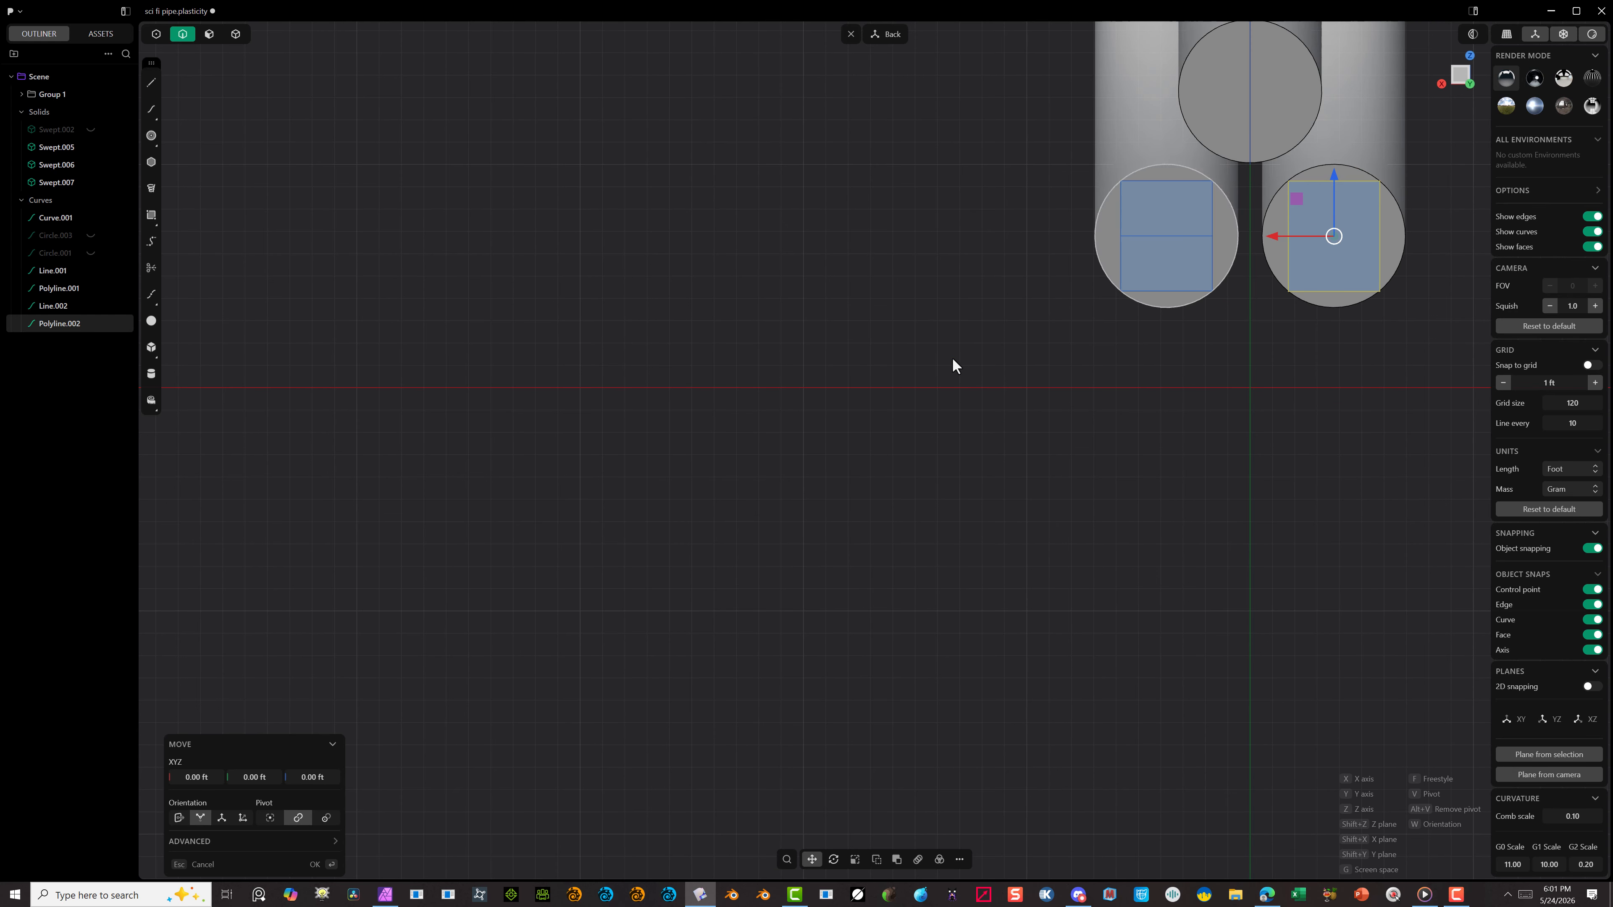
click(315, 864)
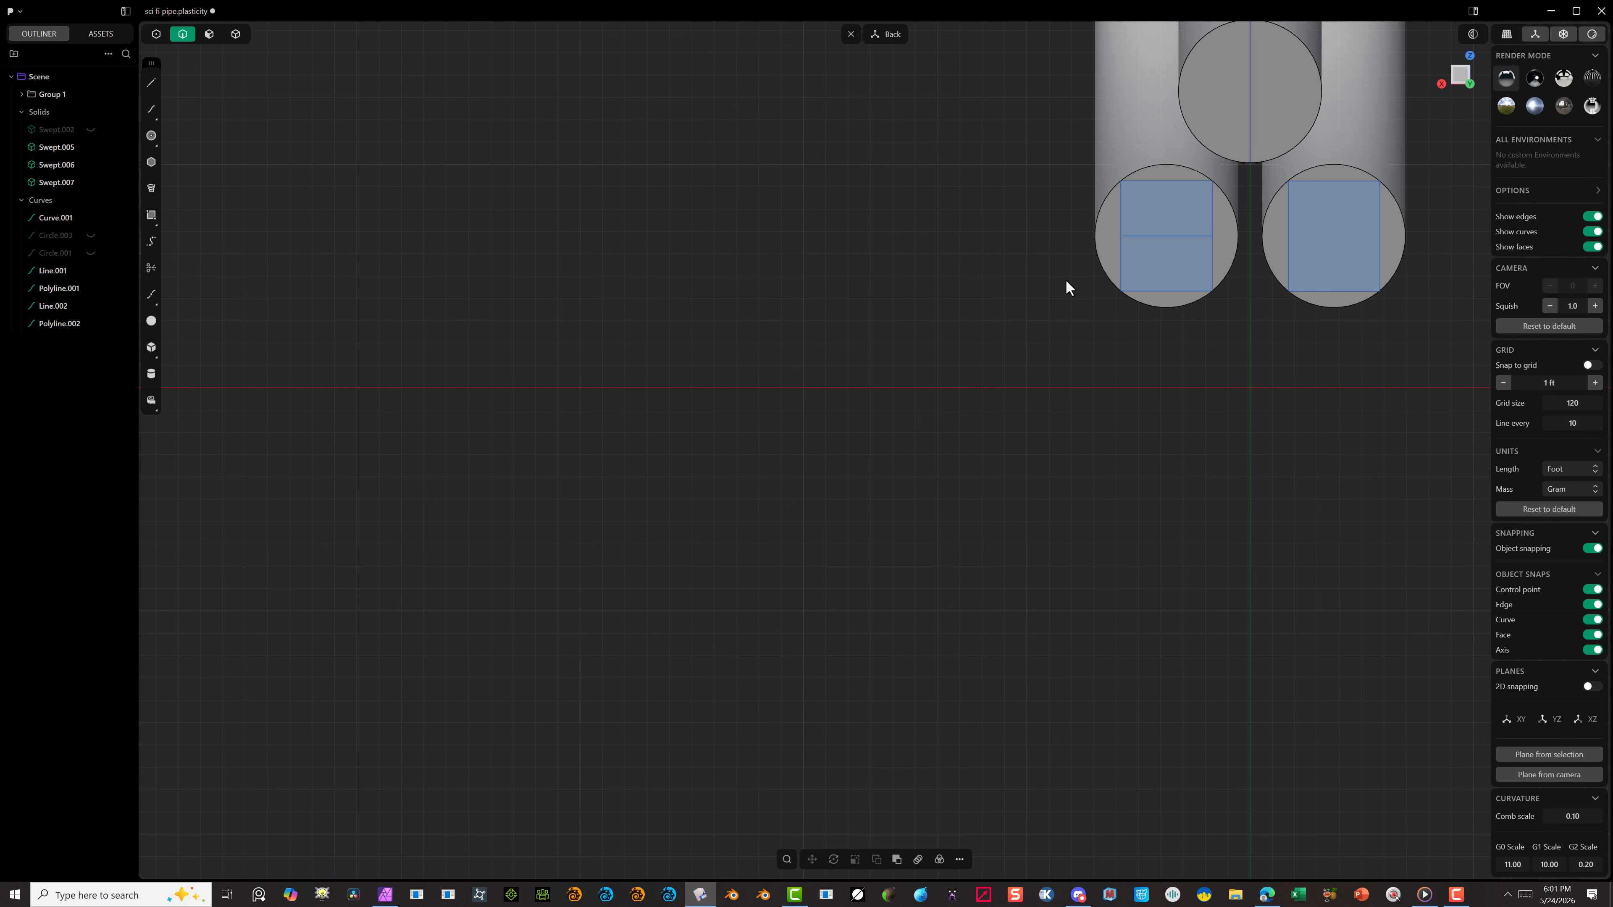
Step: Duplicate the rectangle's horizontal midline and snap its end to the midpoint of the lower-right rectangle's vertical side
click(1183, 233)
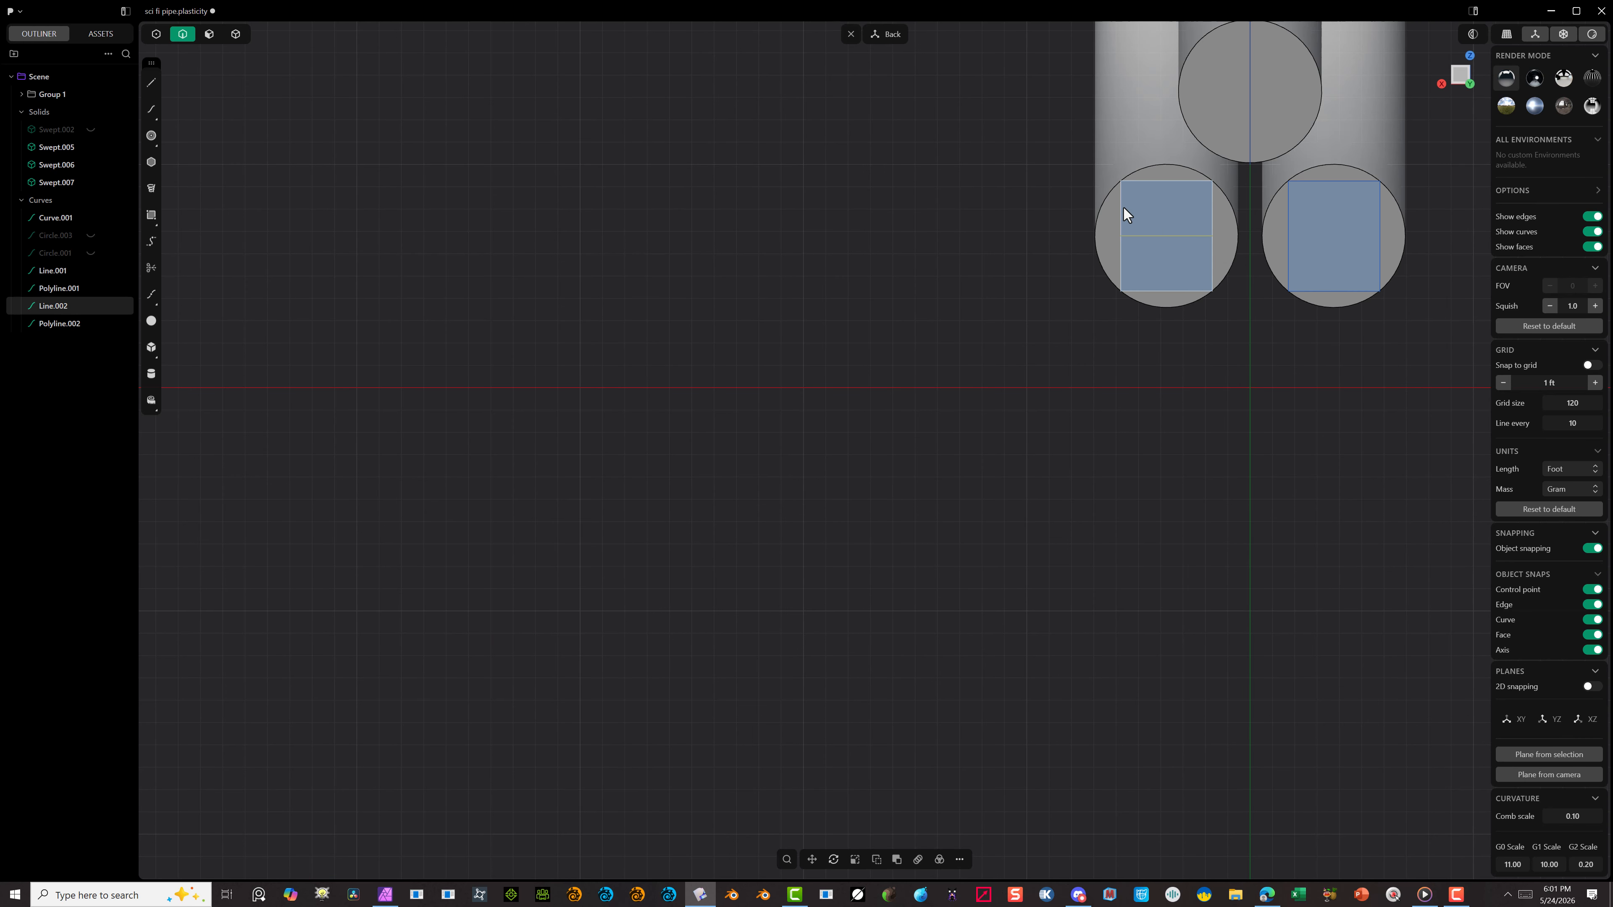
key(ctrl+d)
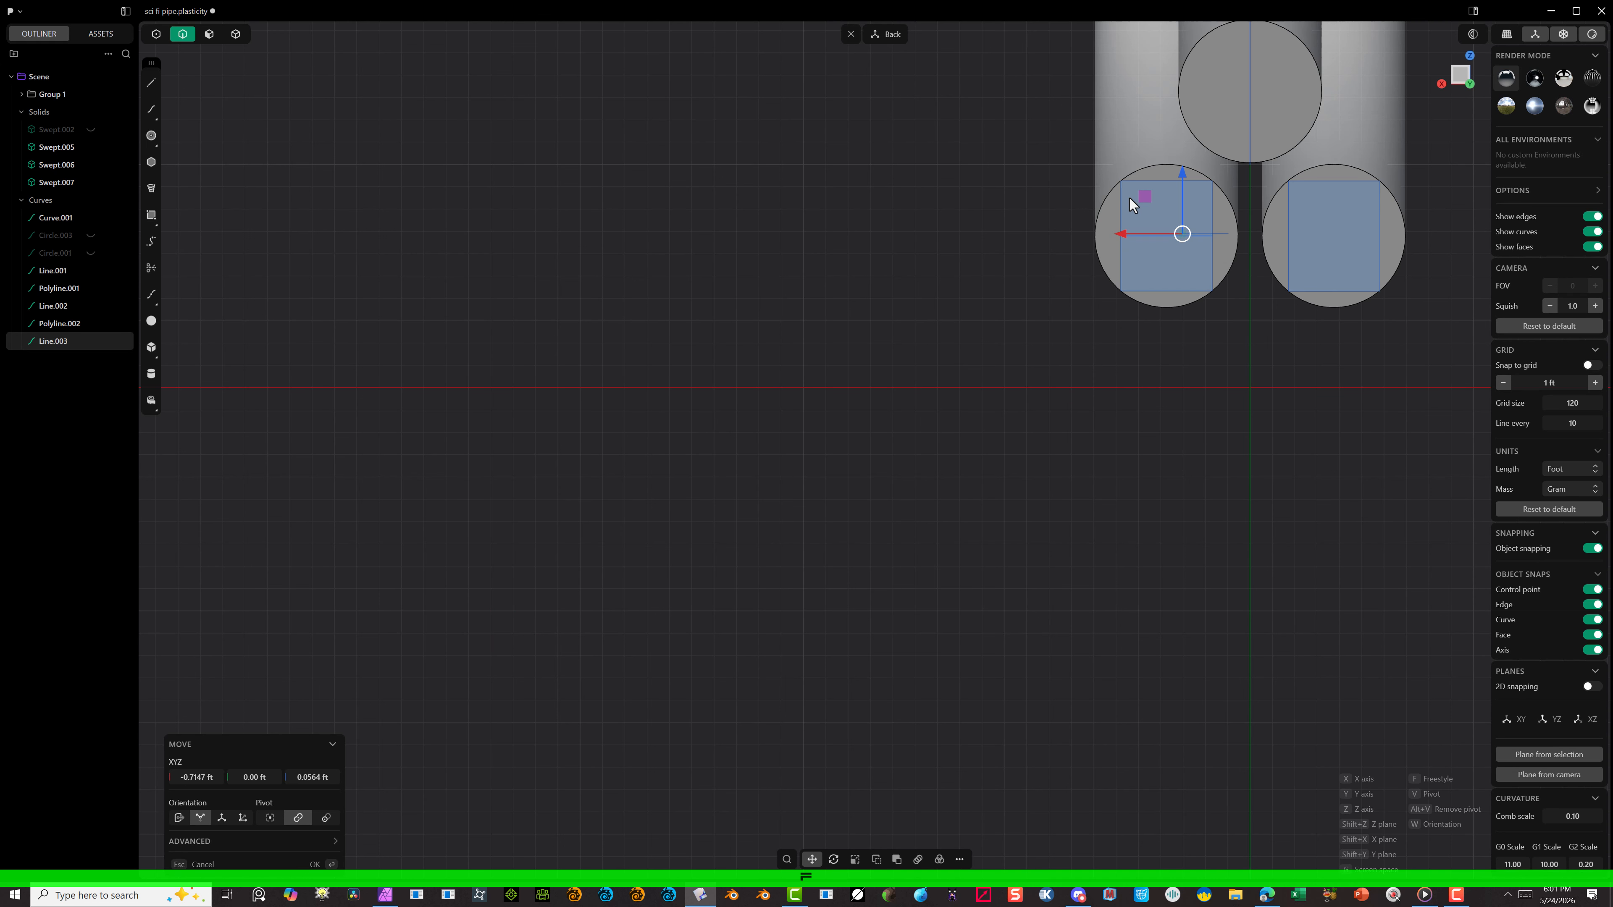
key(f)
click(1121, 236)
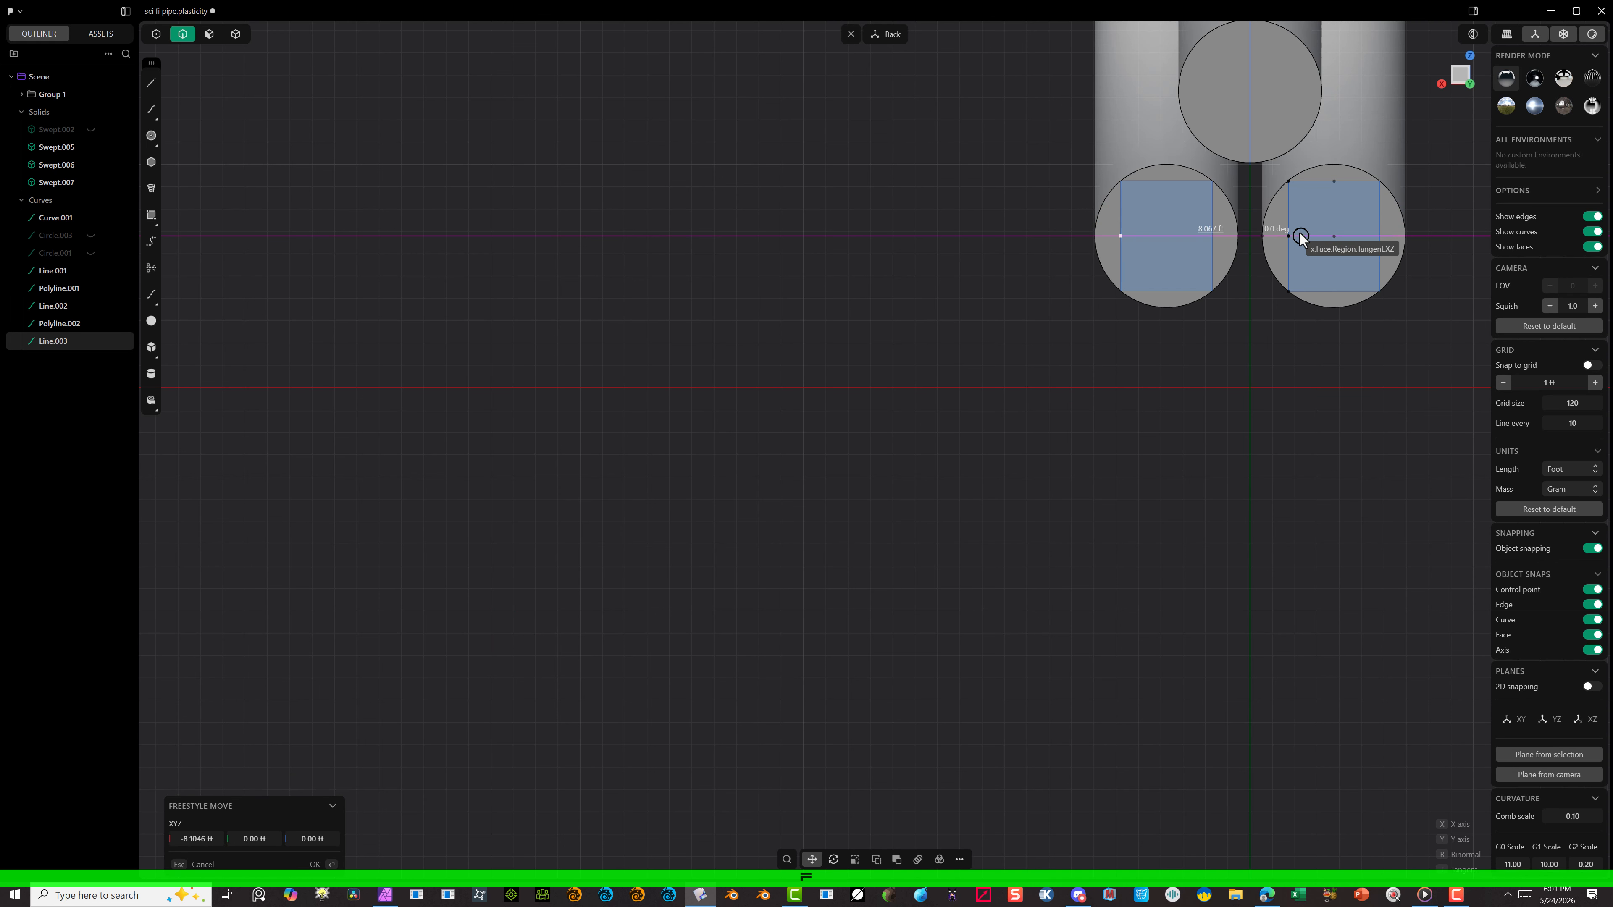
click(1288, 235)
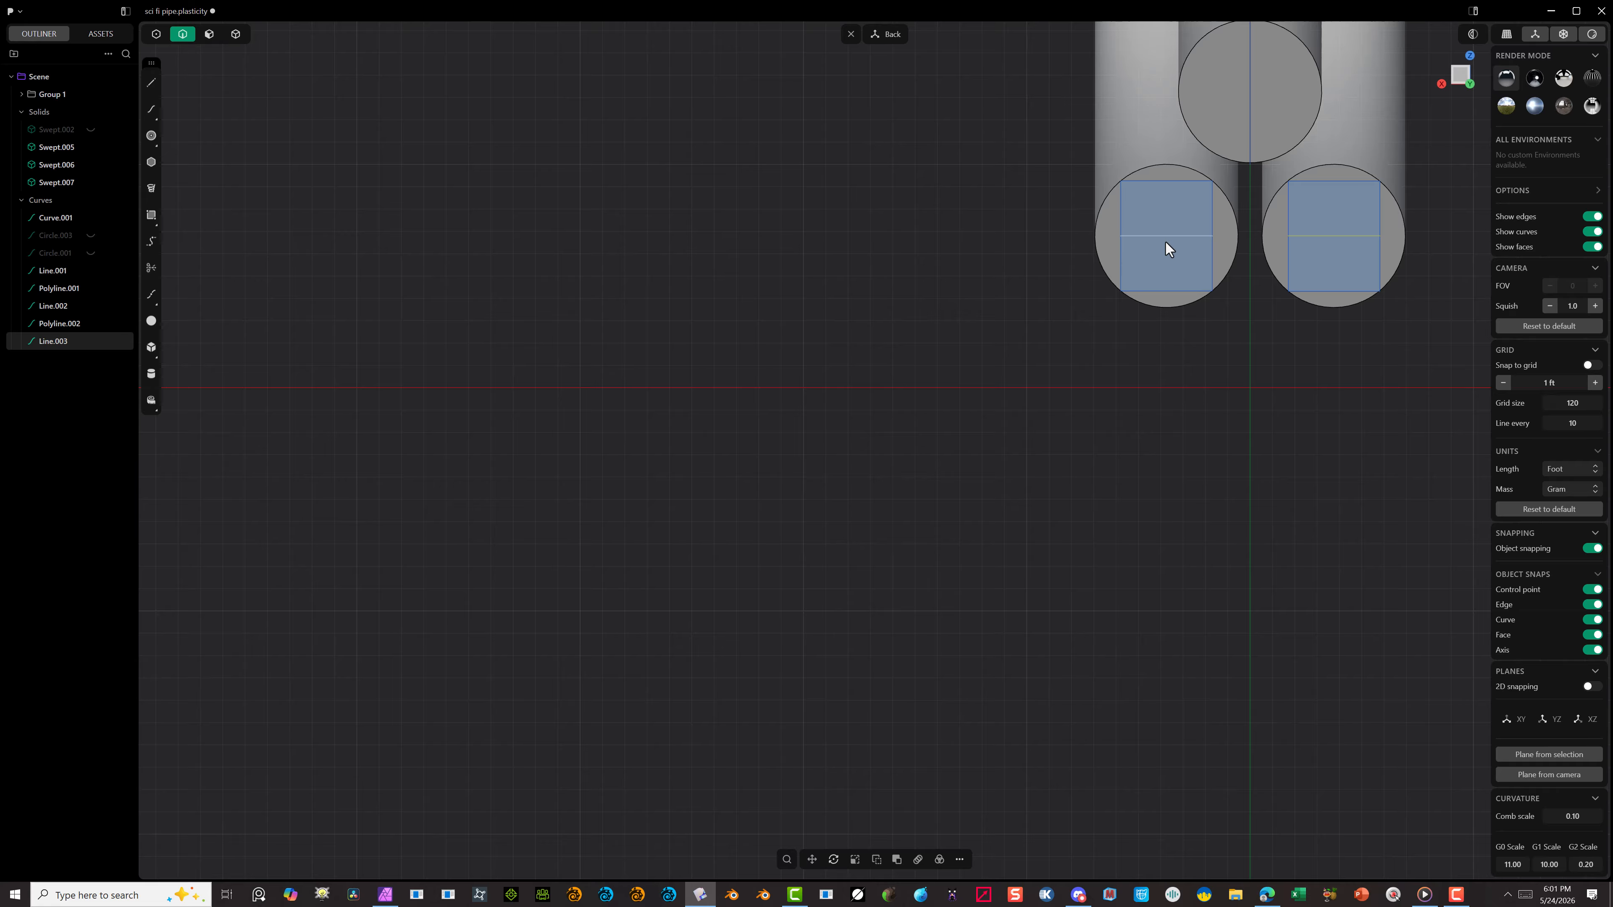
Step: Show the scaled circle at the upper tube's end and place a duplicate centred on the lower-left tube's end face
click(90, 254)
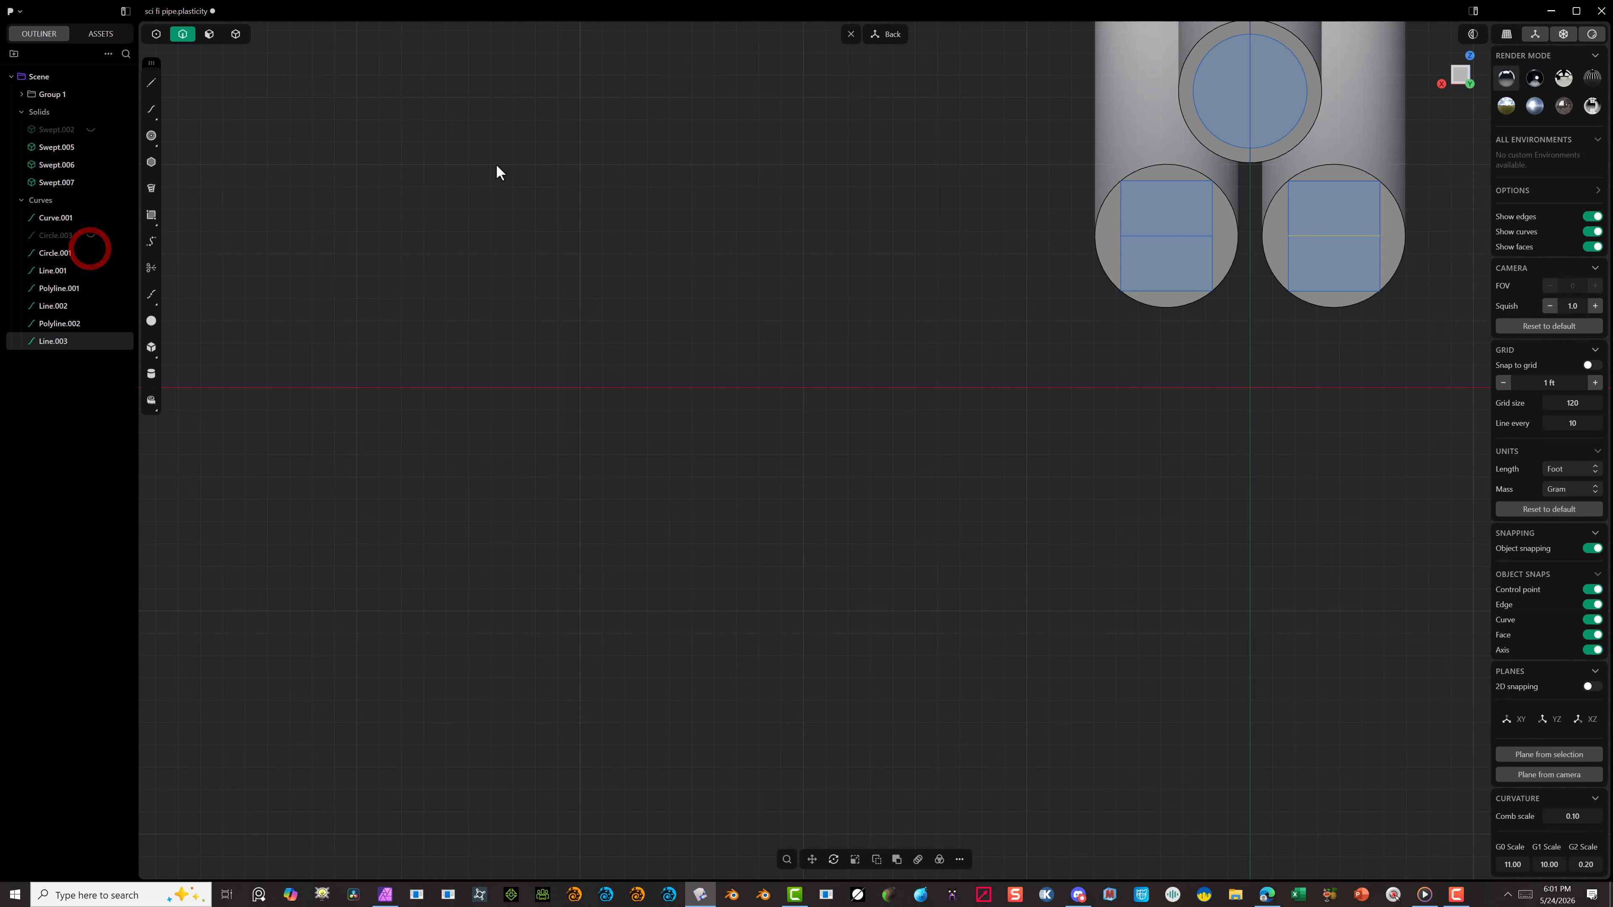
click(1209, 52)
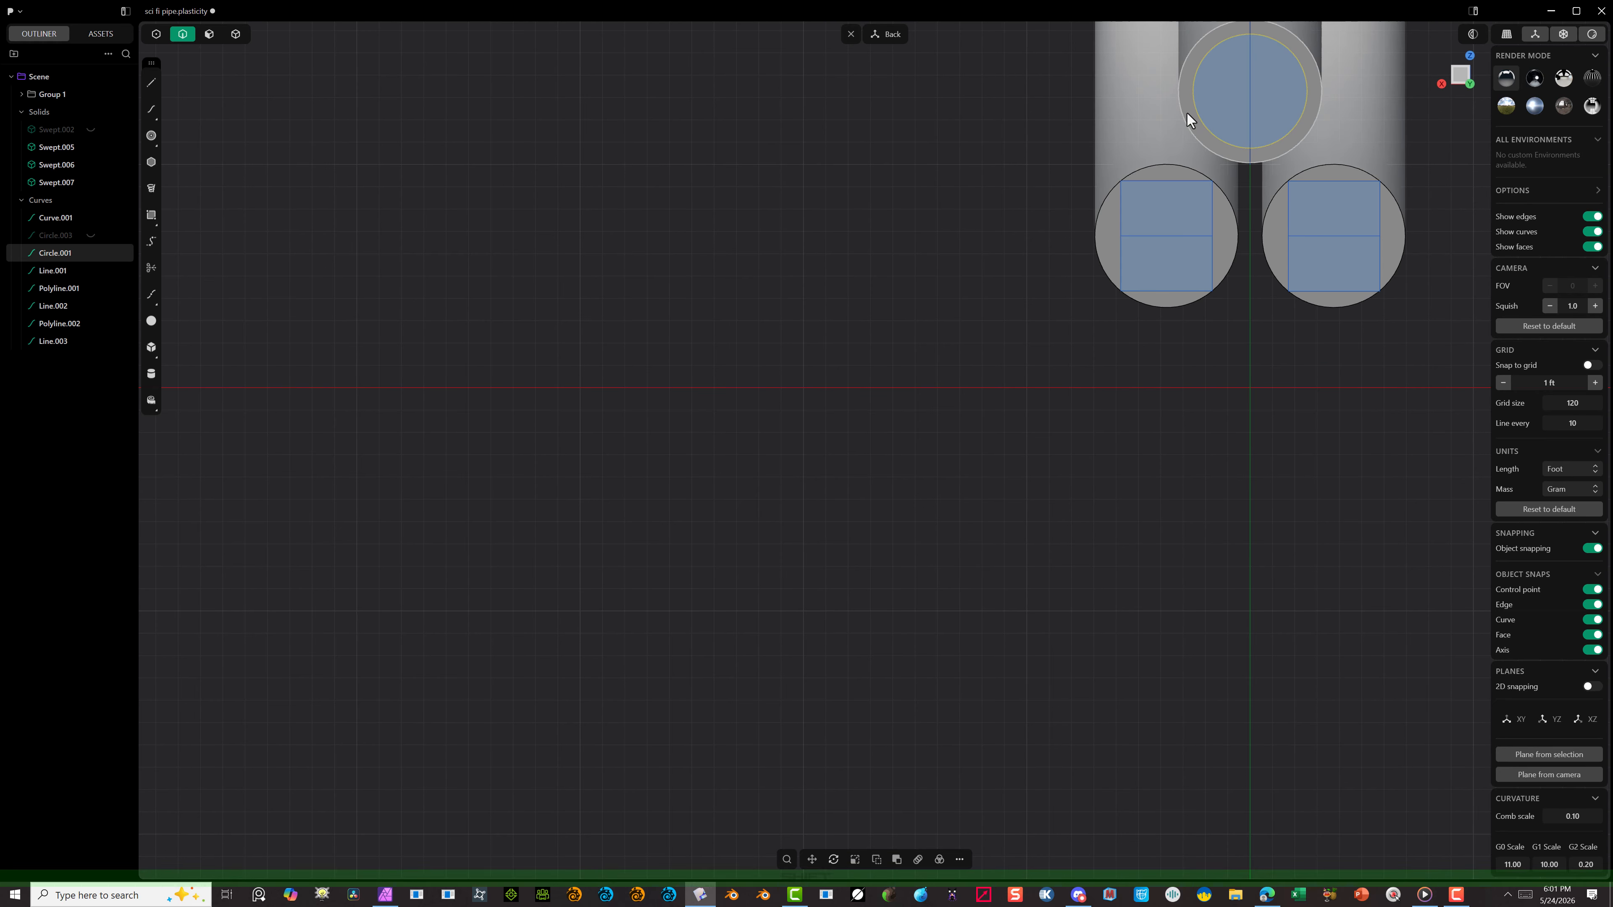
key(shift+d)
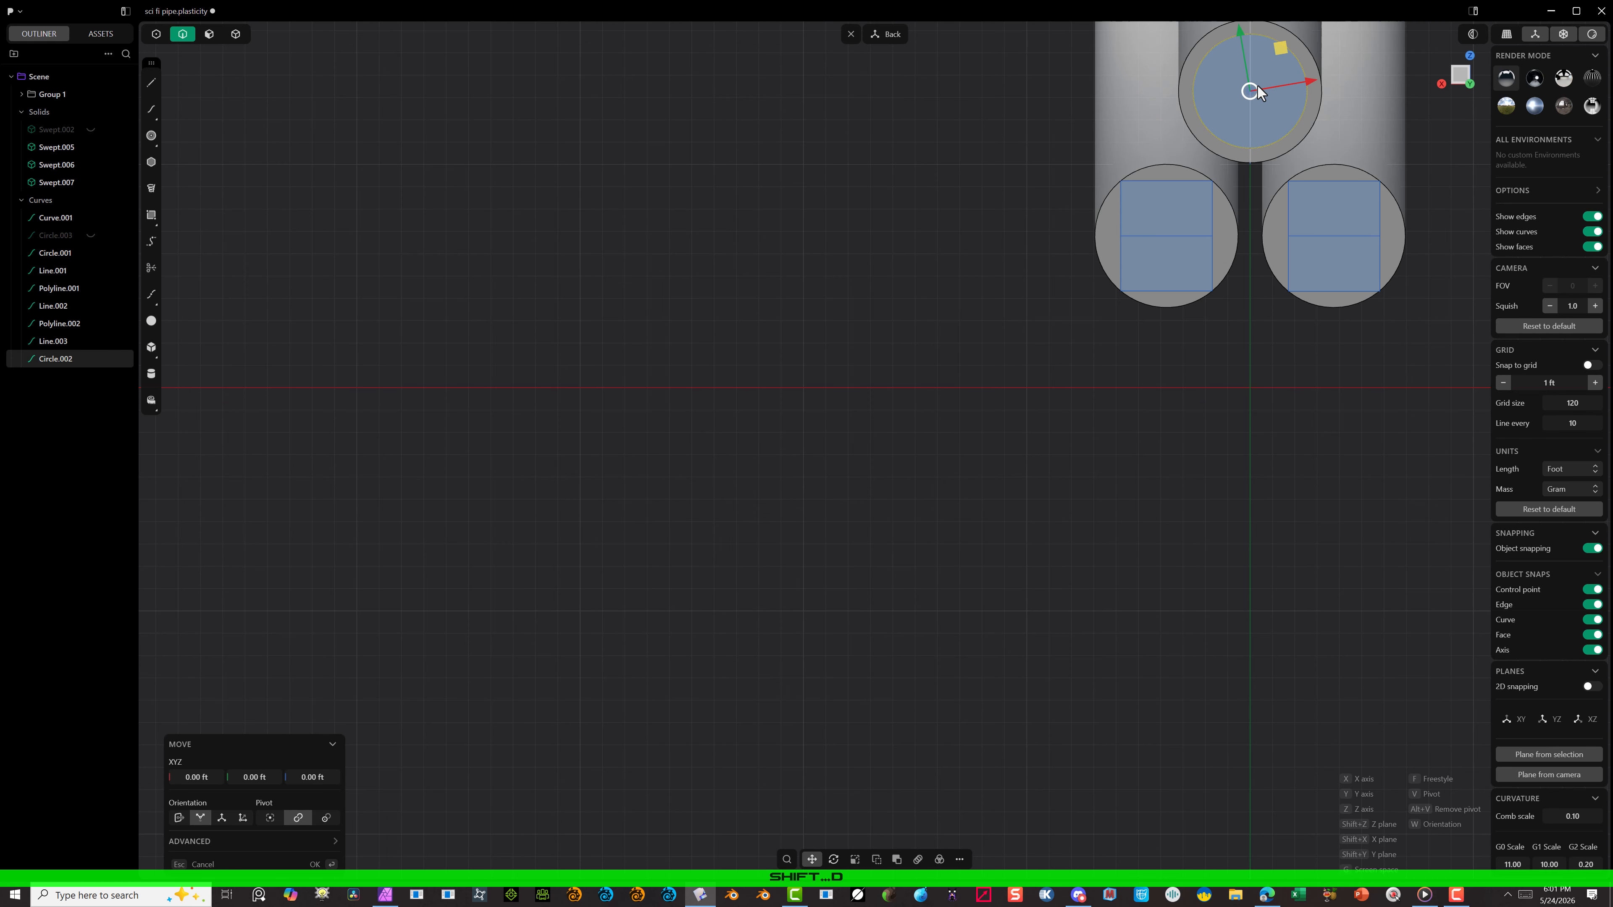
key(f)
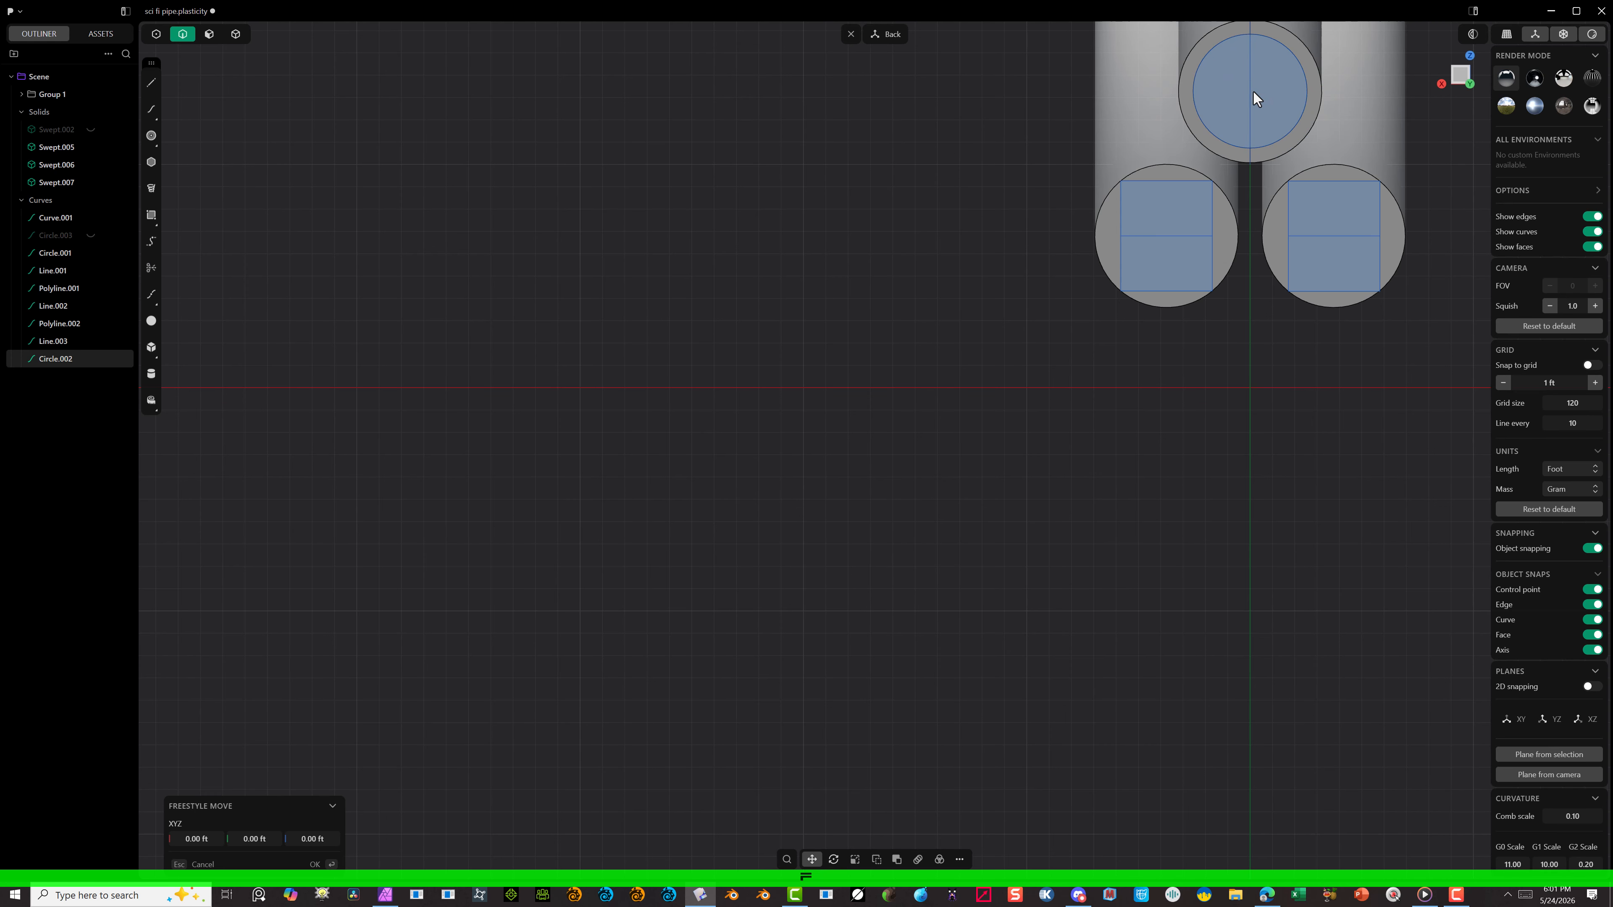
click(1166, 240)
Step: Duplicate the lower-left circle and centre the copy on the lower-right tube's end face
key(shift+d)
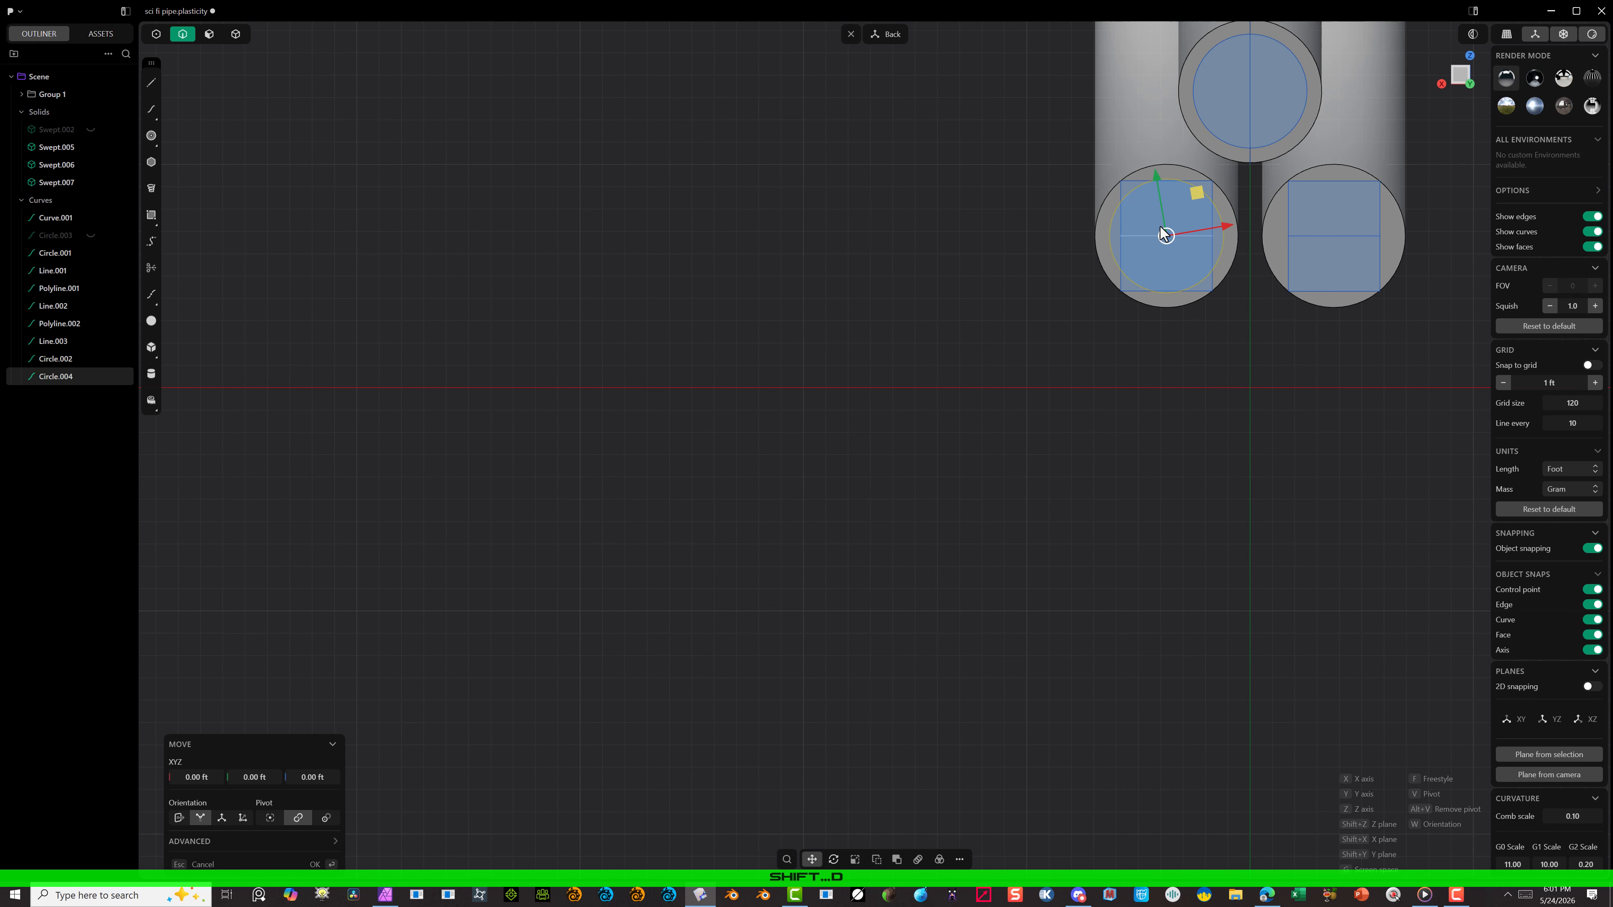
key(g)
key(f)
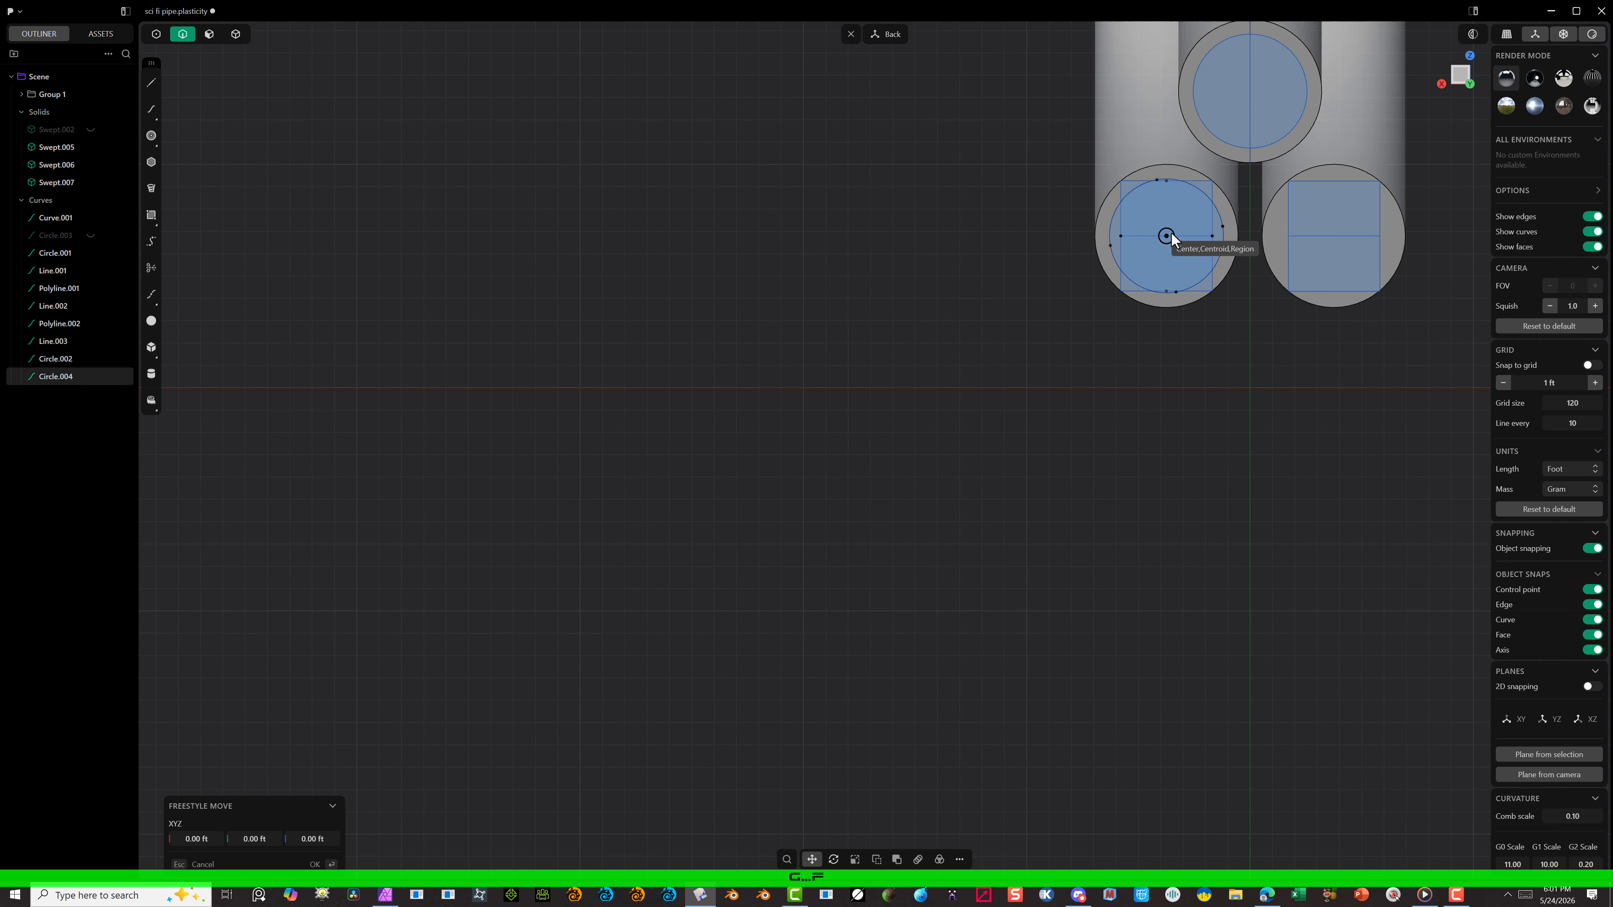
click(1338, 242)
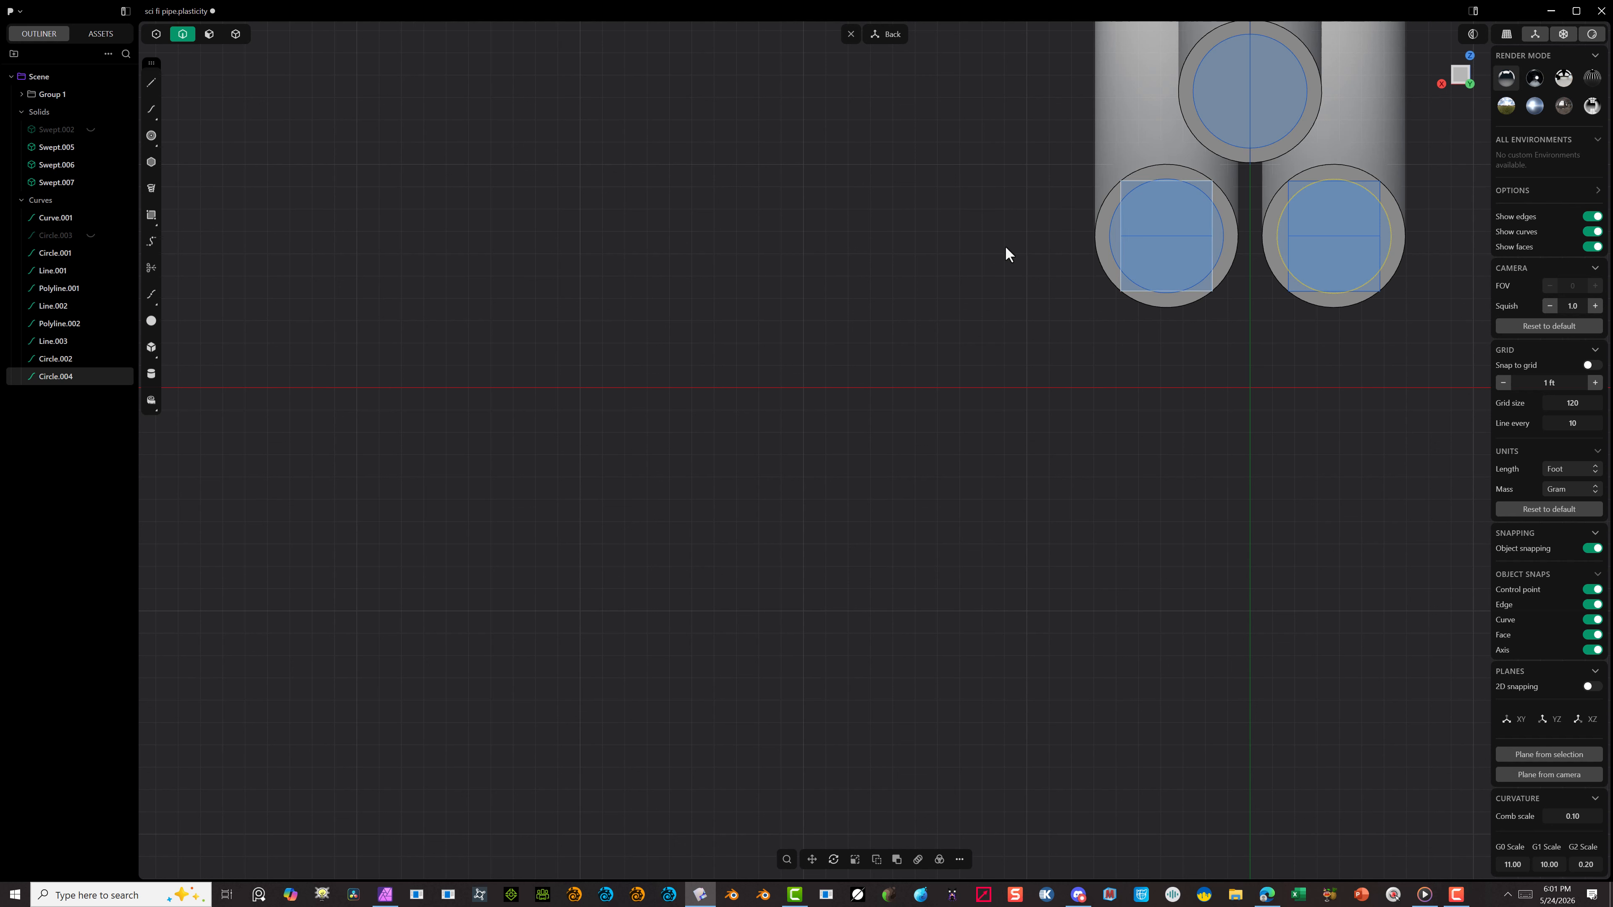
Step: Delete the construction rectangles and their horizontal midlines from both lower tubes' end faces
click(1290, 190)
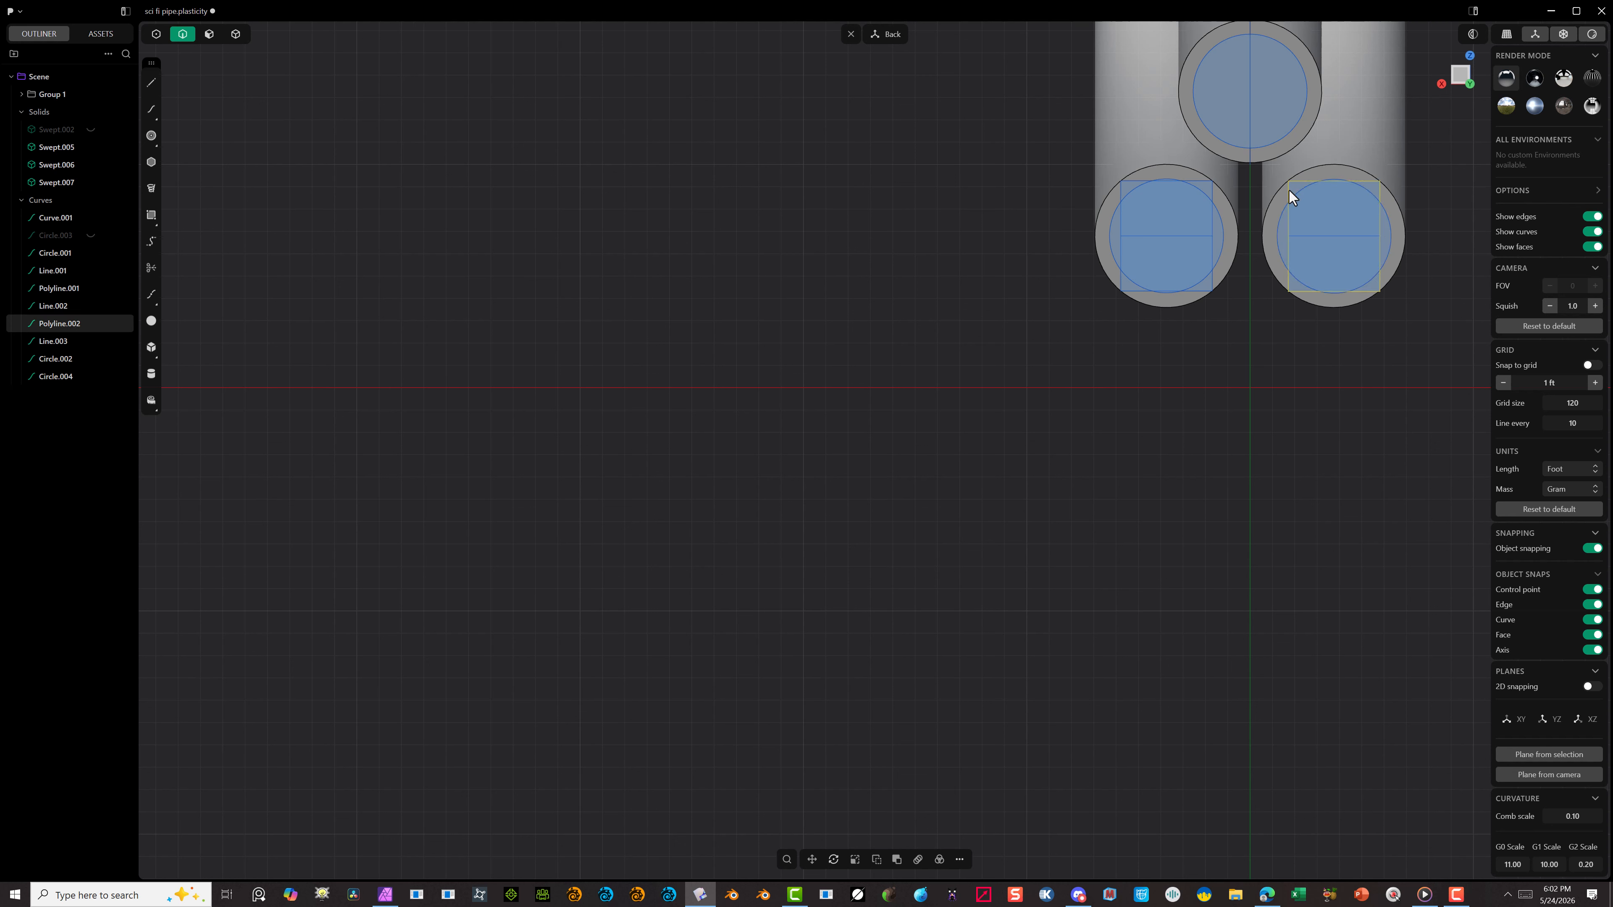
key(Delete)
click(1363, 236)
key(Delete)
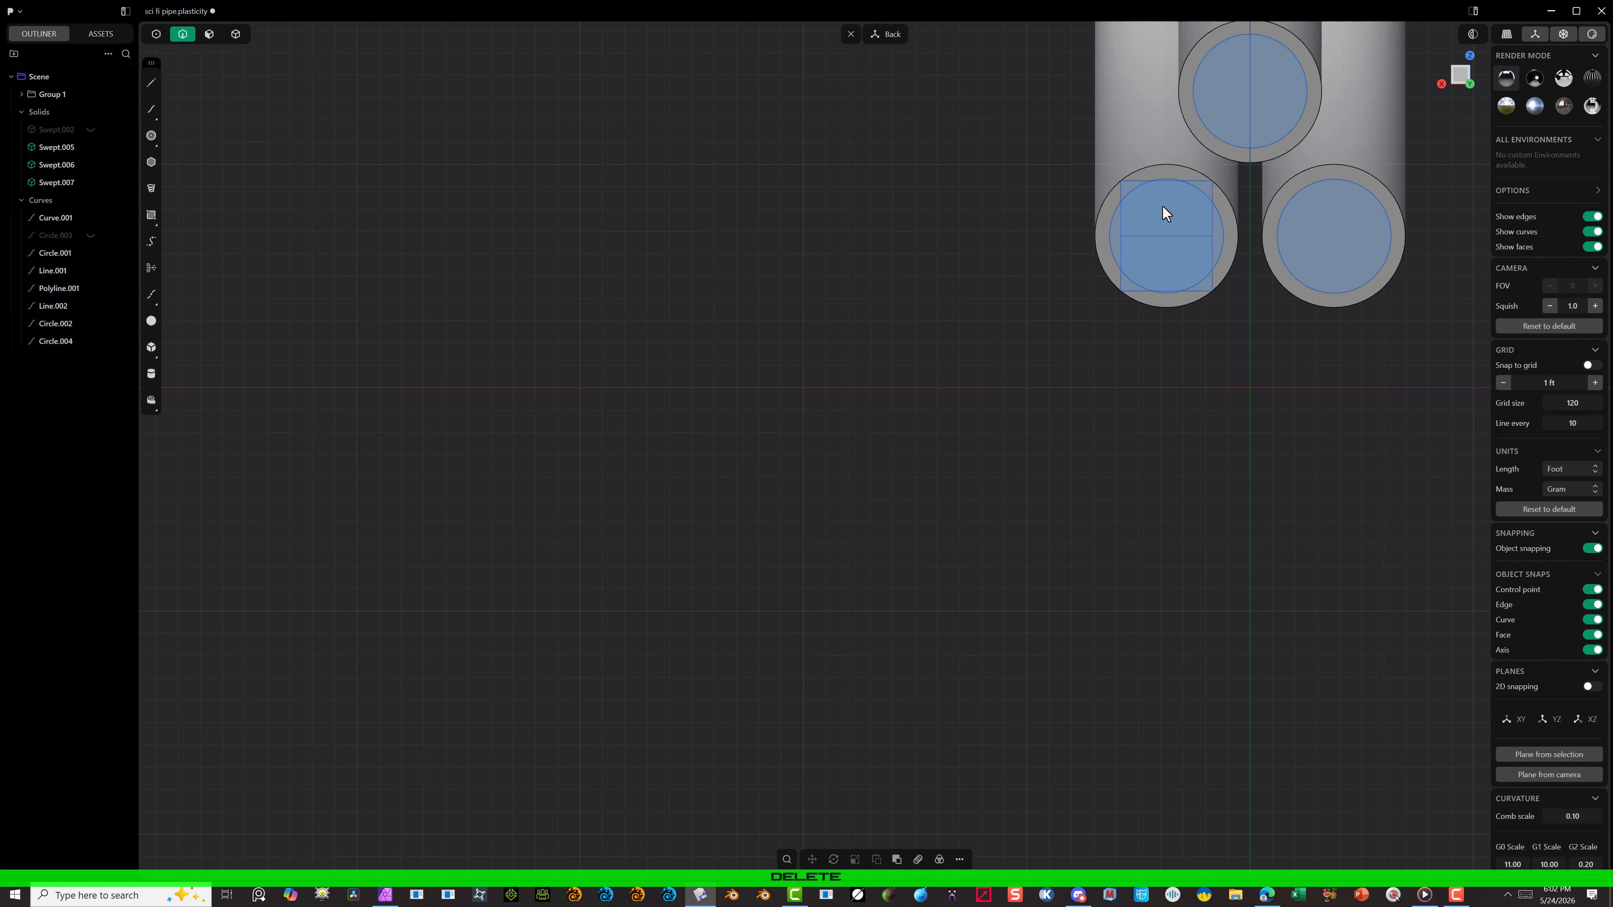
click(1173, 237)
key(Delete)
click(1211, 193)
key(Delete)
click(1248, 82)
key(Delete)
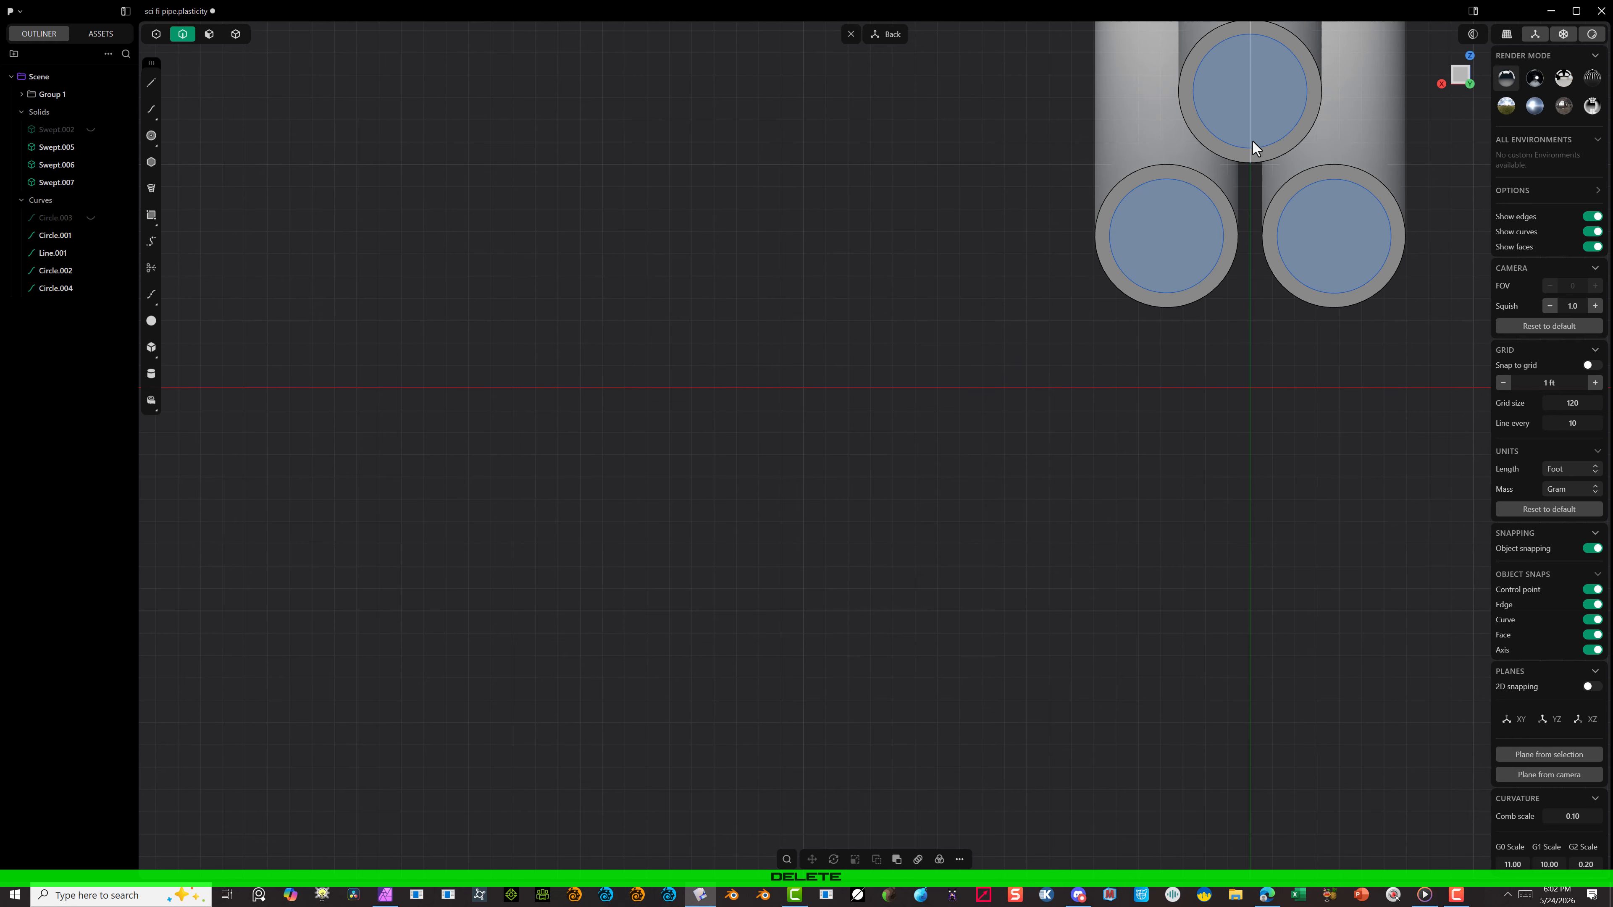
click(1250, 137)
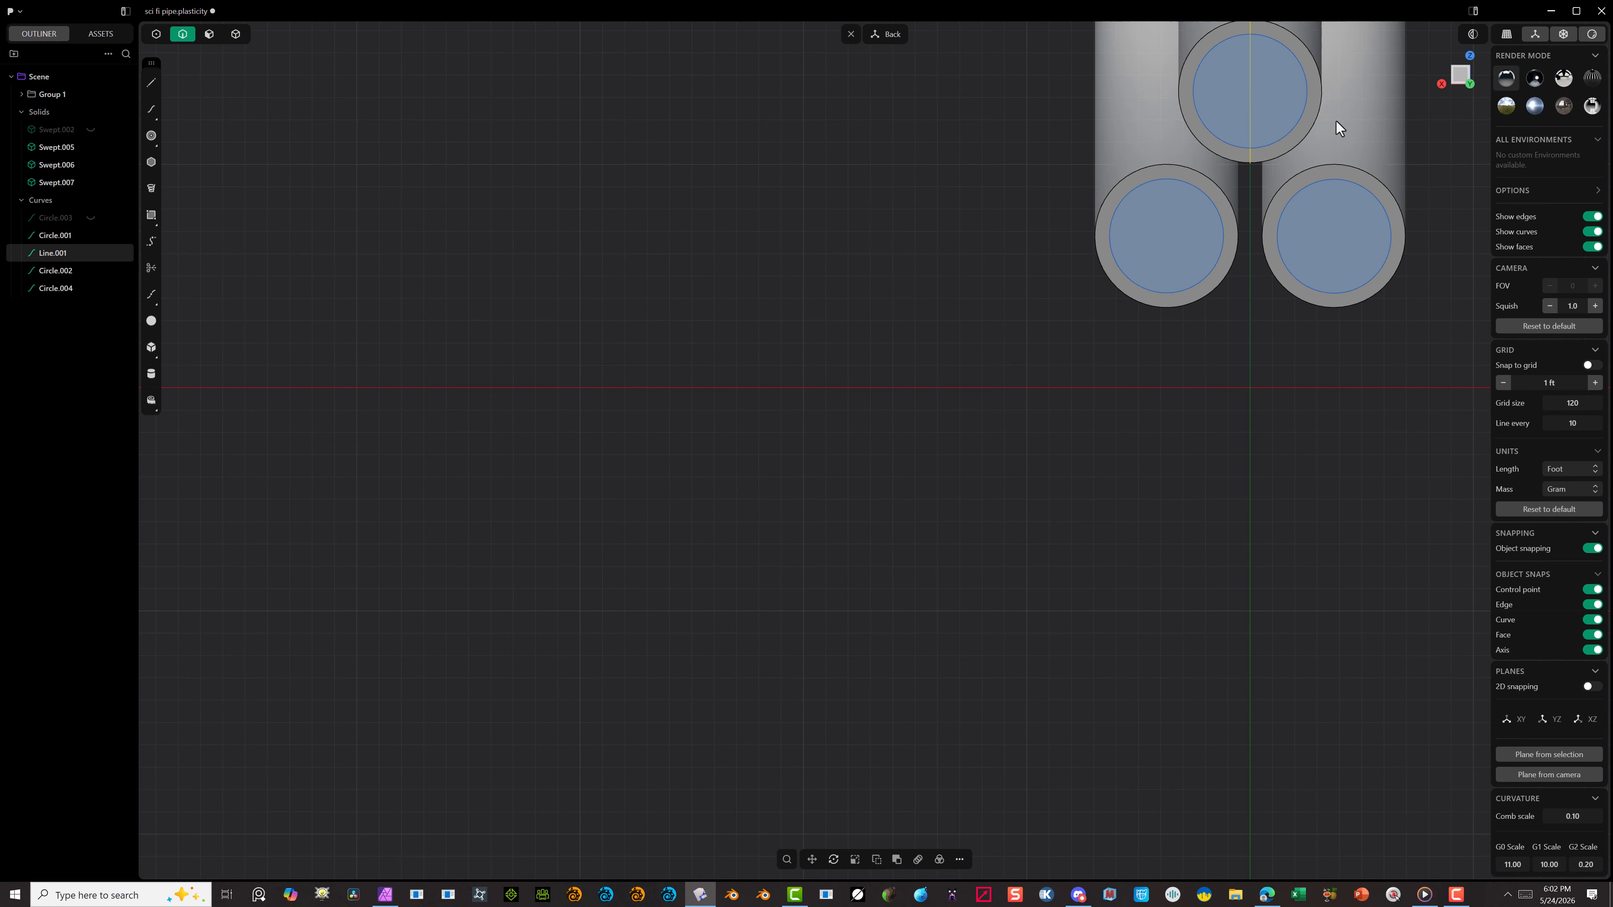
key(Delete)
scroll(895, 232, down, 3)
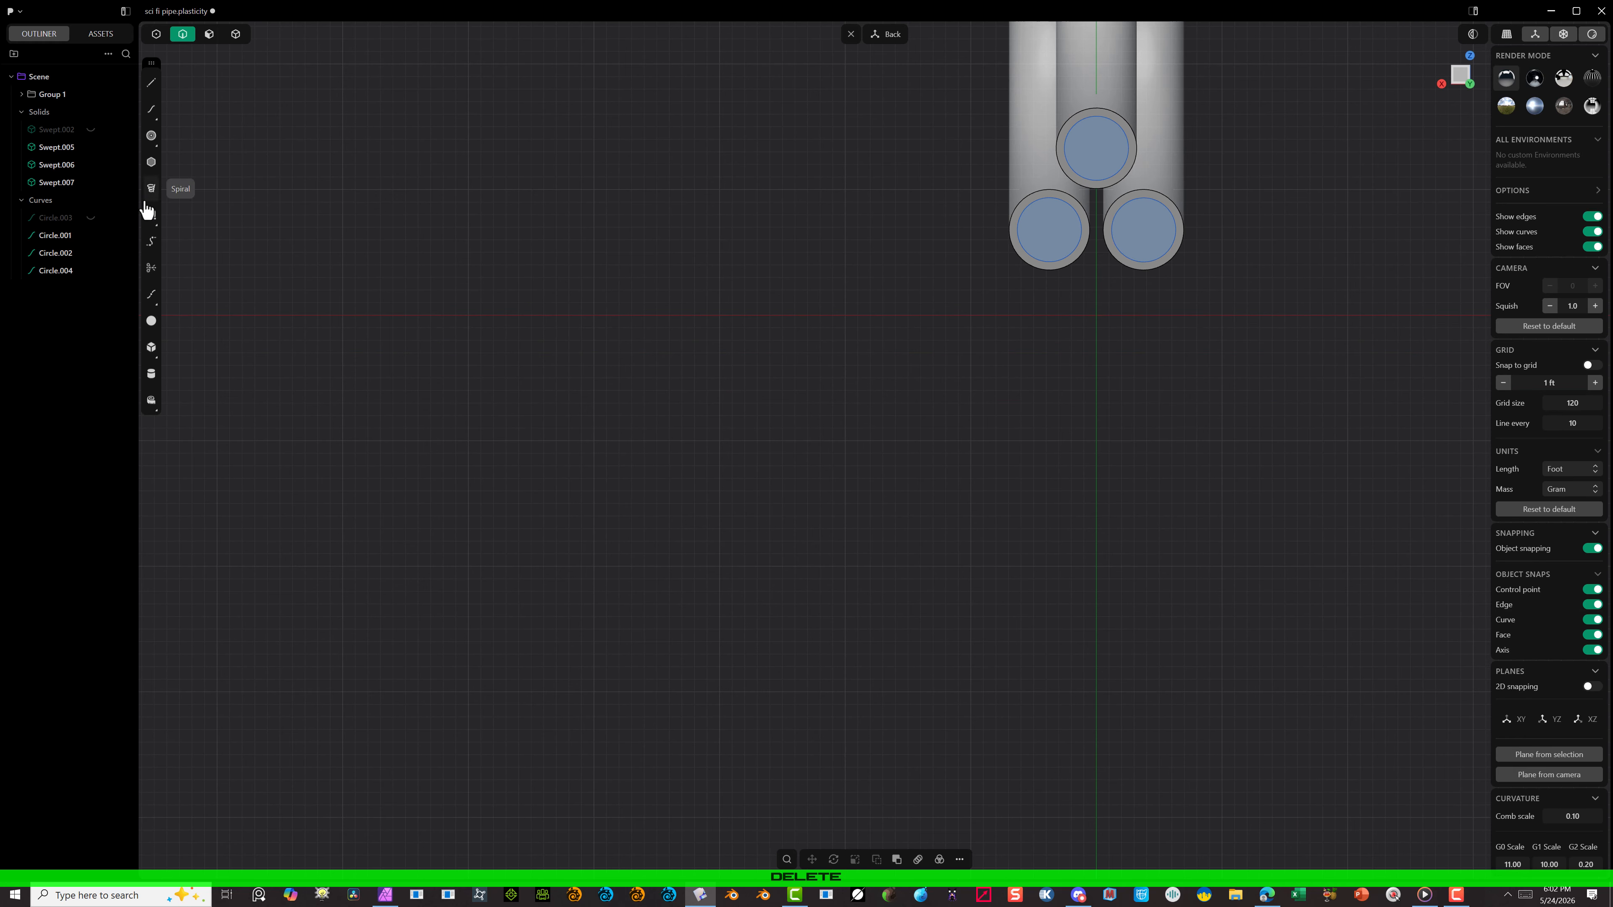
click(90, 219)
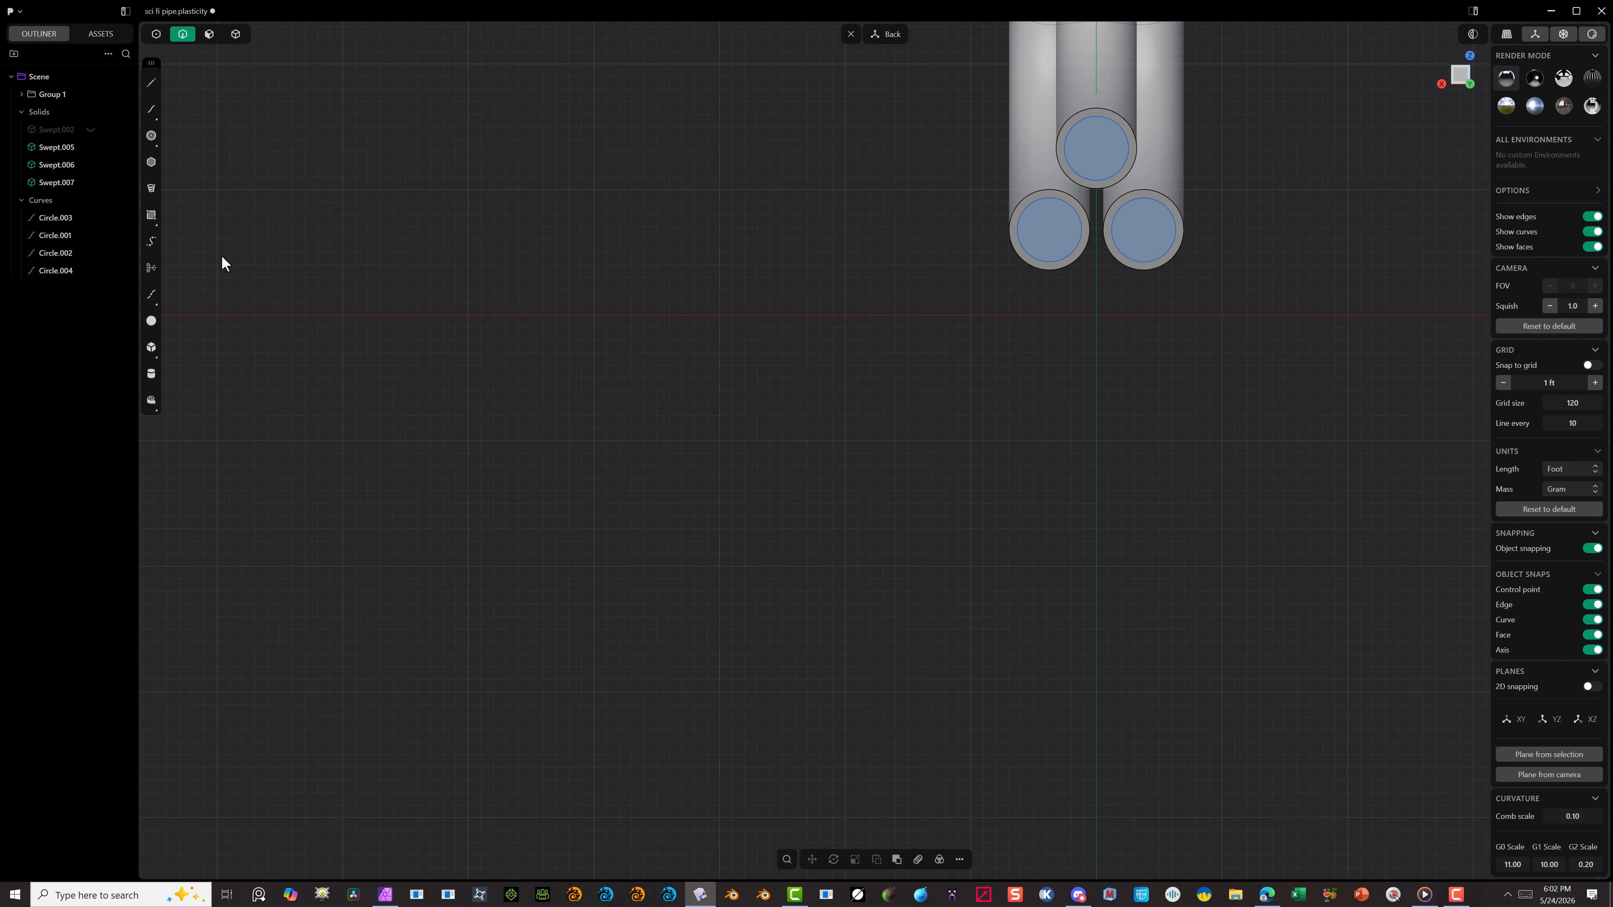
alt+drag(602, 287, 749, 317)
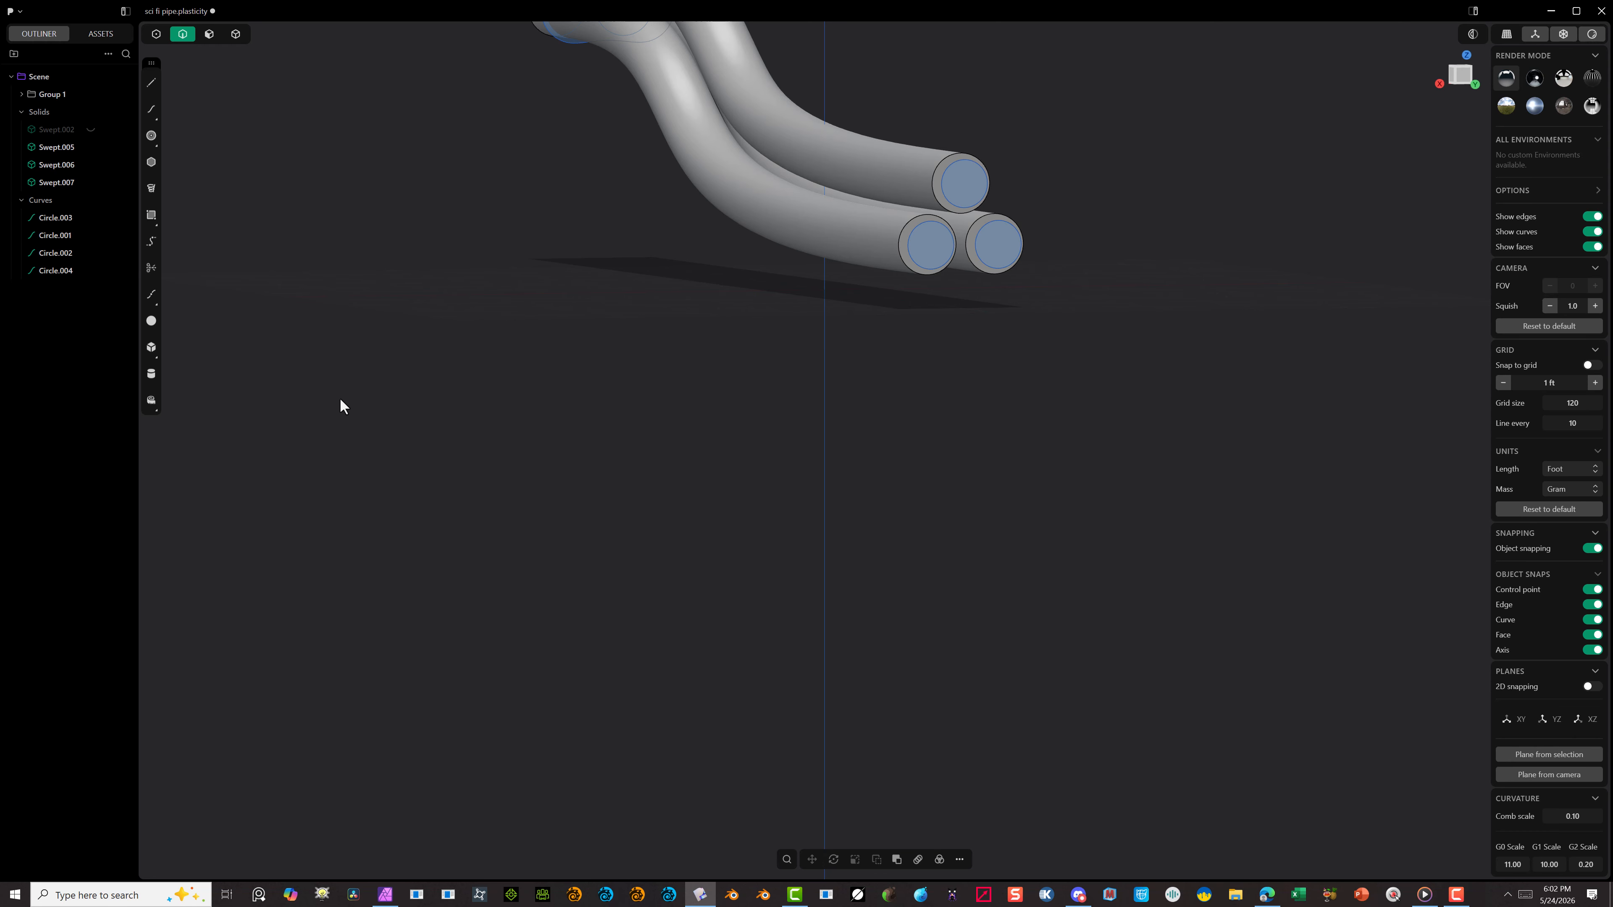
key(ctrl+z)
key(ctrl+z)
key(ctrl+z)
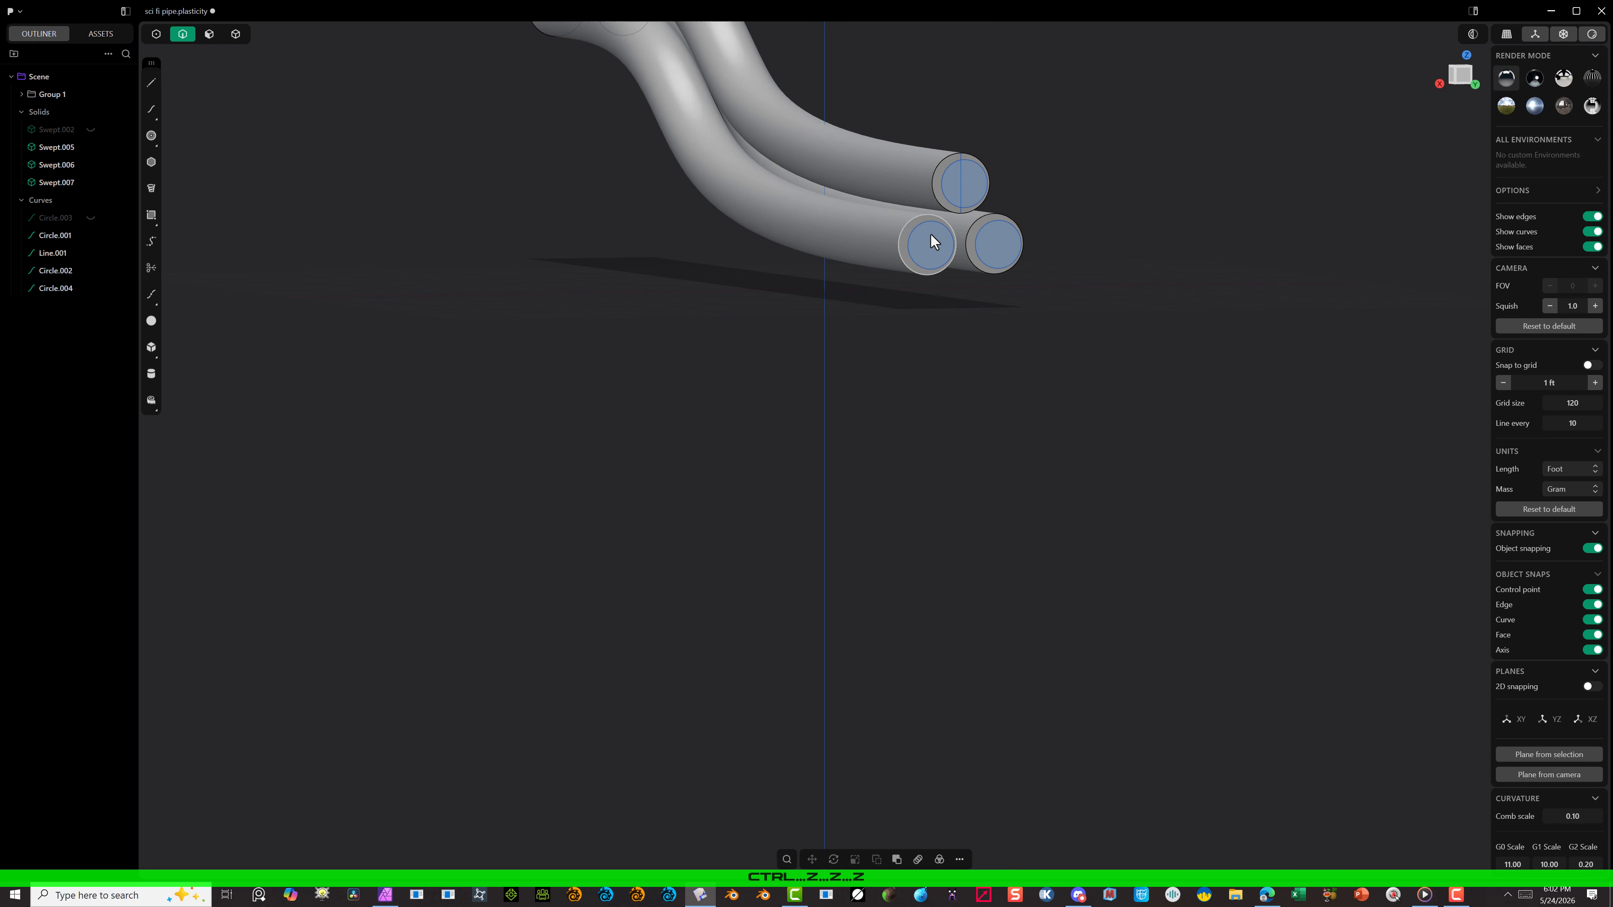
key(ctrl+z)
Step: Delete the vertical construction line across the upper tube's end face, keeping the path curve
click(1105, 110)
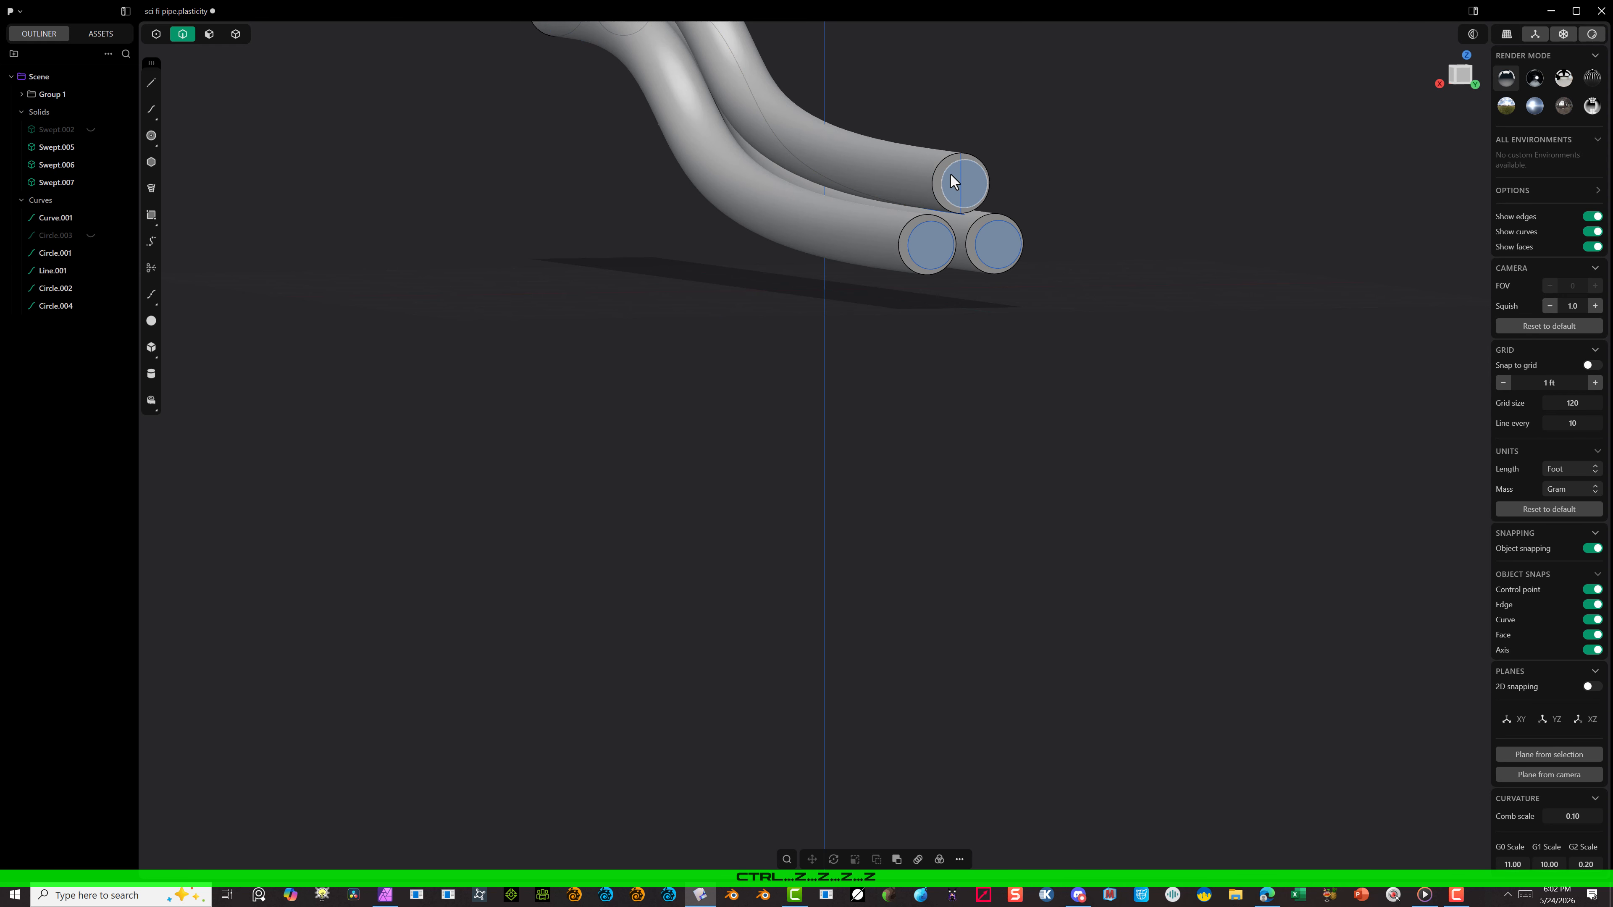
click(961, 179)
key(Delete)
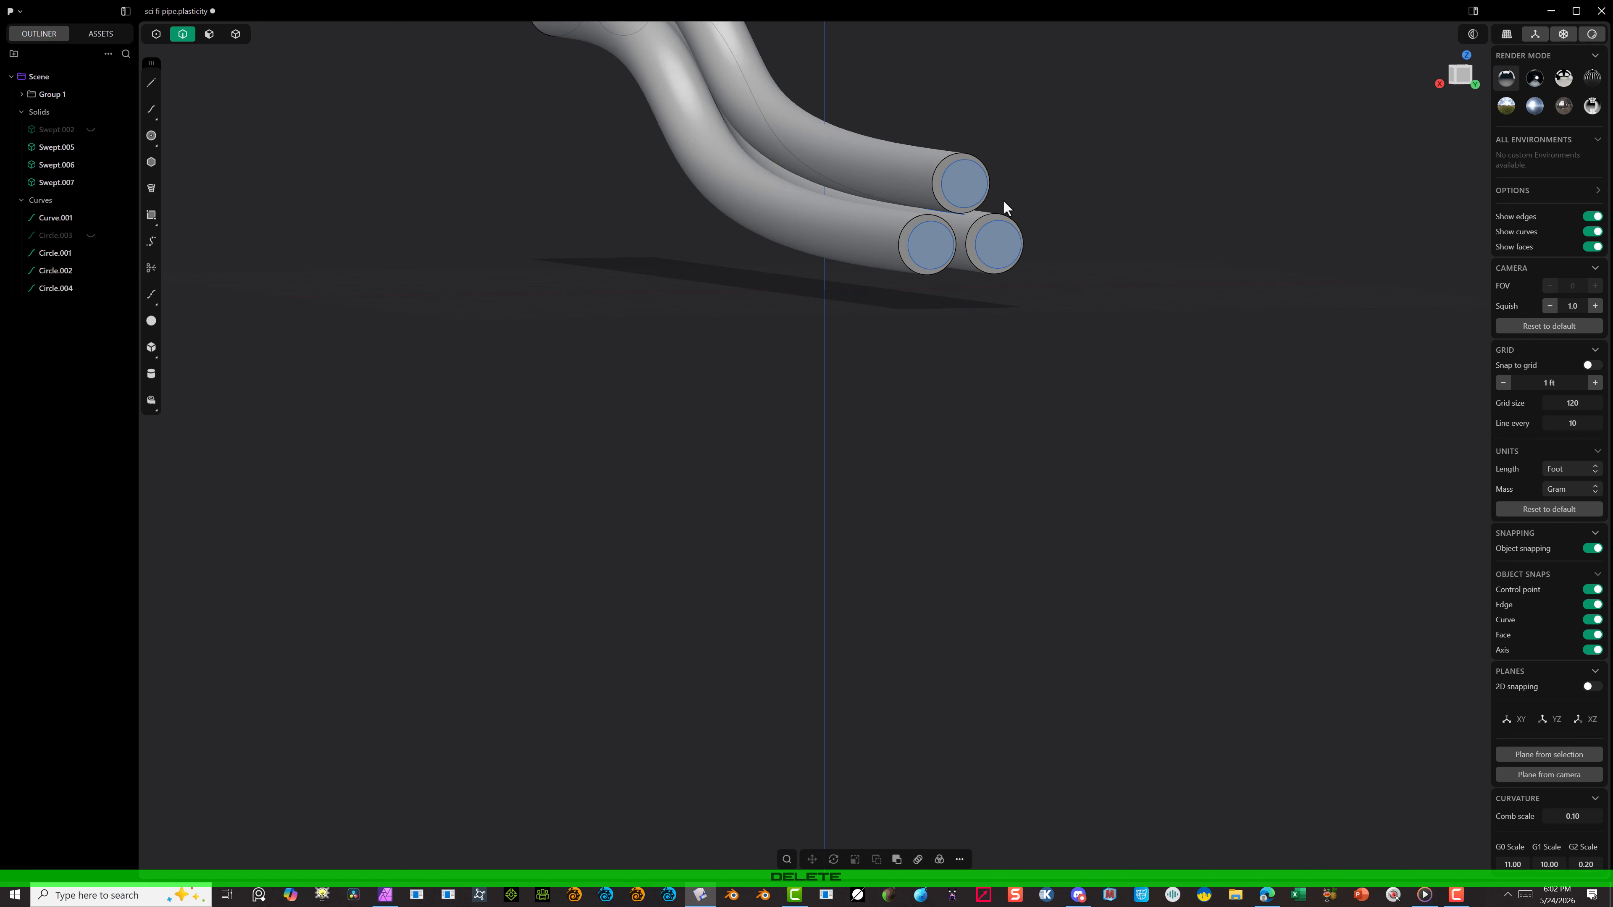
Step: Set up a Sweep of the three inner circular regions at the tube ends, using the path curve between the tubes as the spine
scroll(987, 168, up, 4)
click(204, 39)
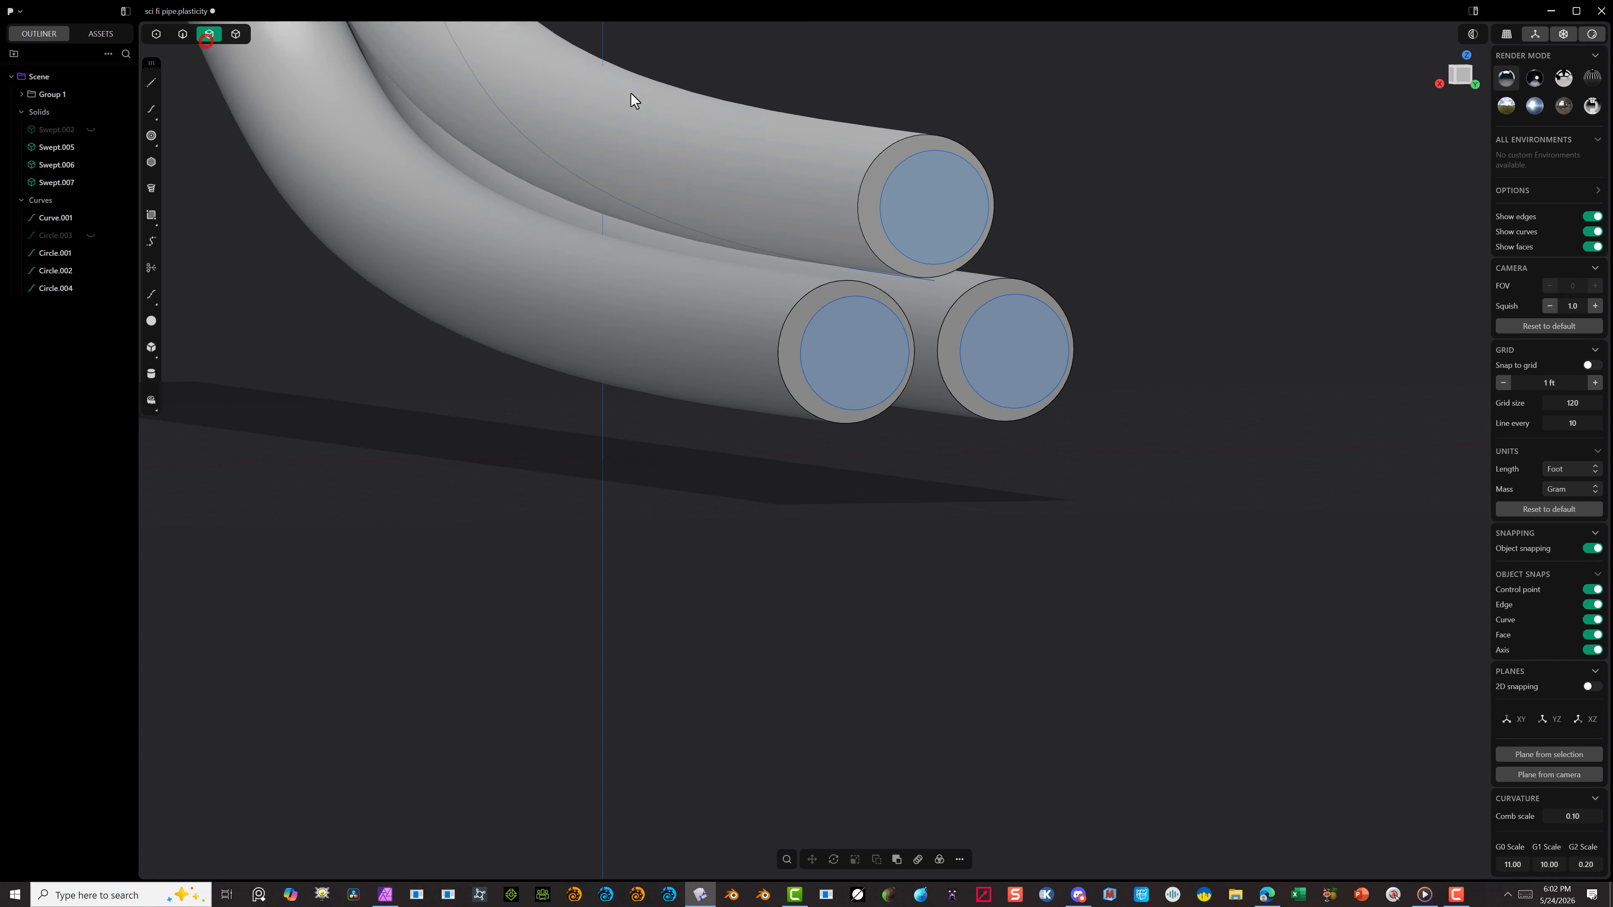
click(925, 226)
key(e)
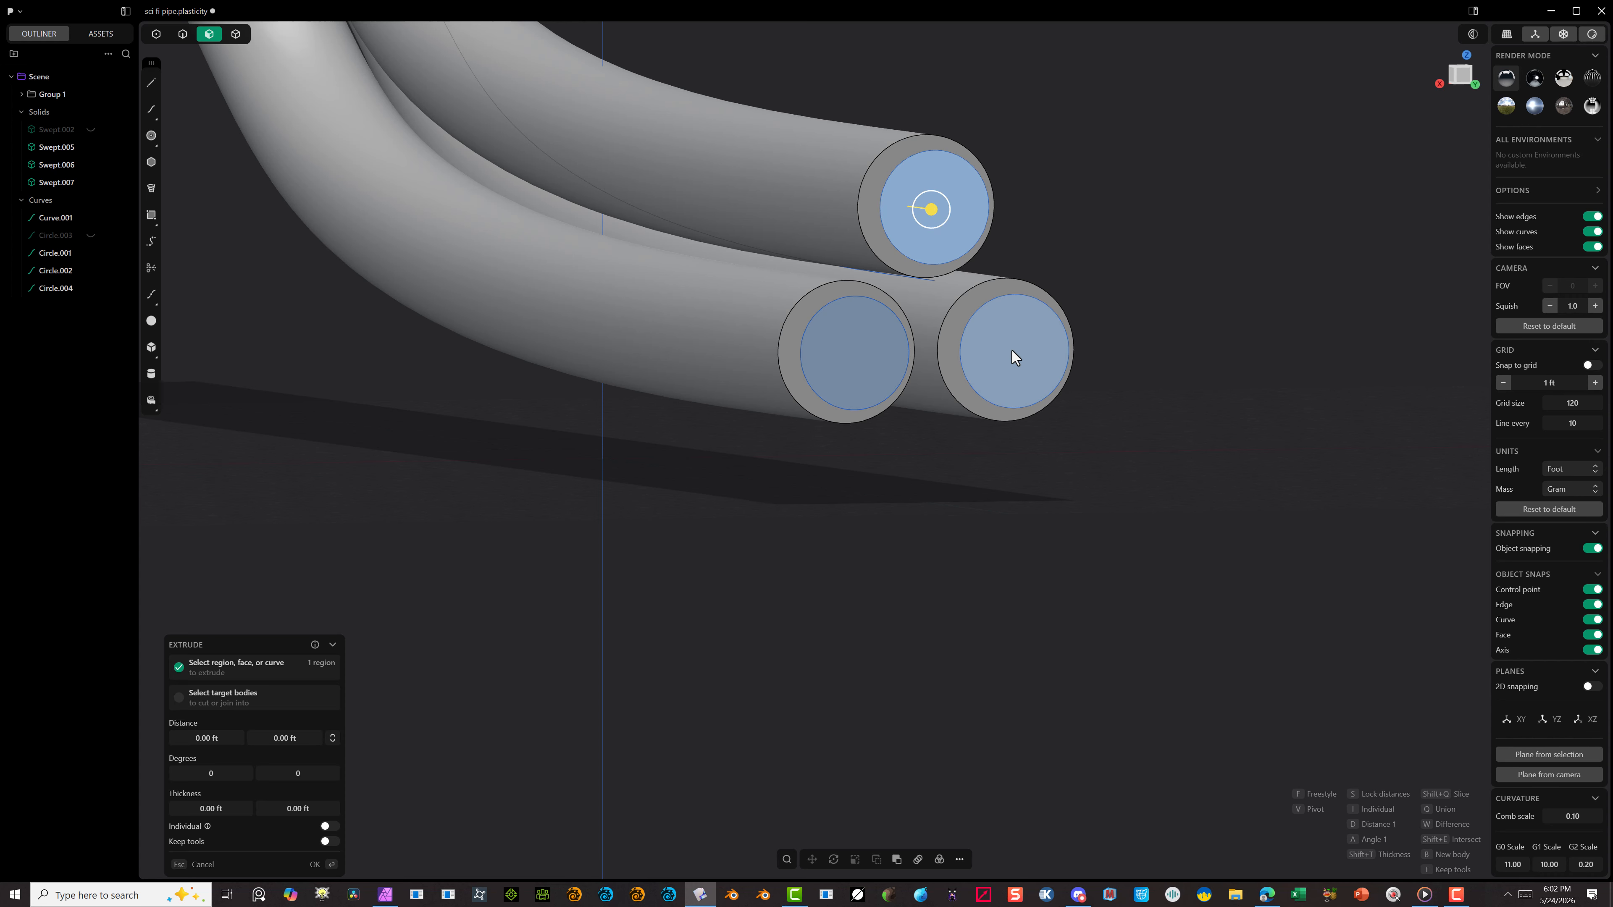
shift+click(1012, 350)
shift+click(828, 361)
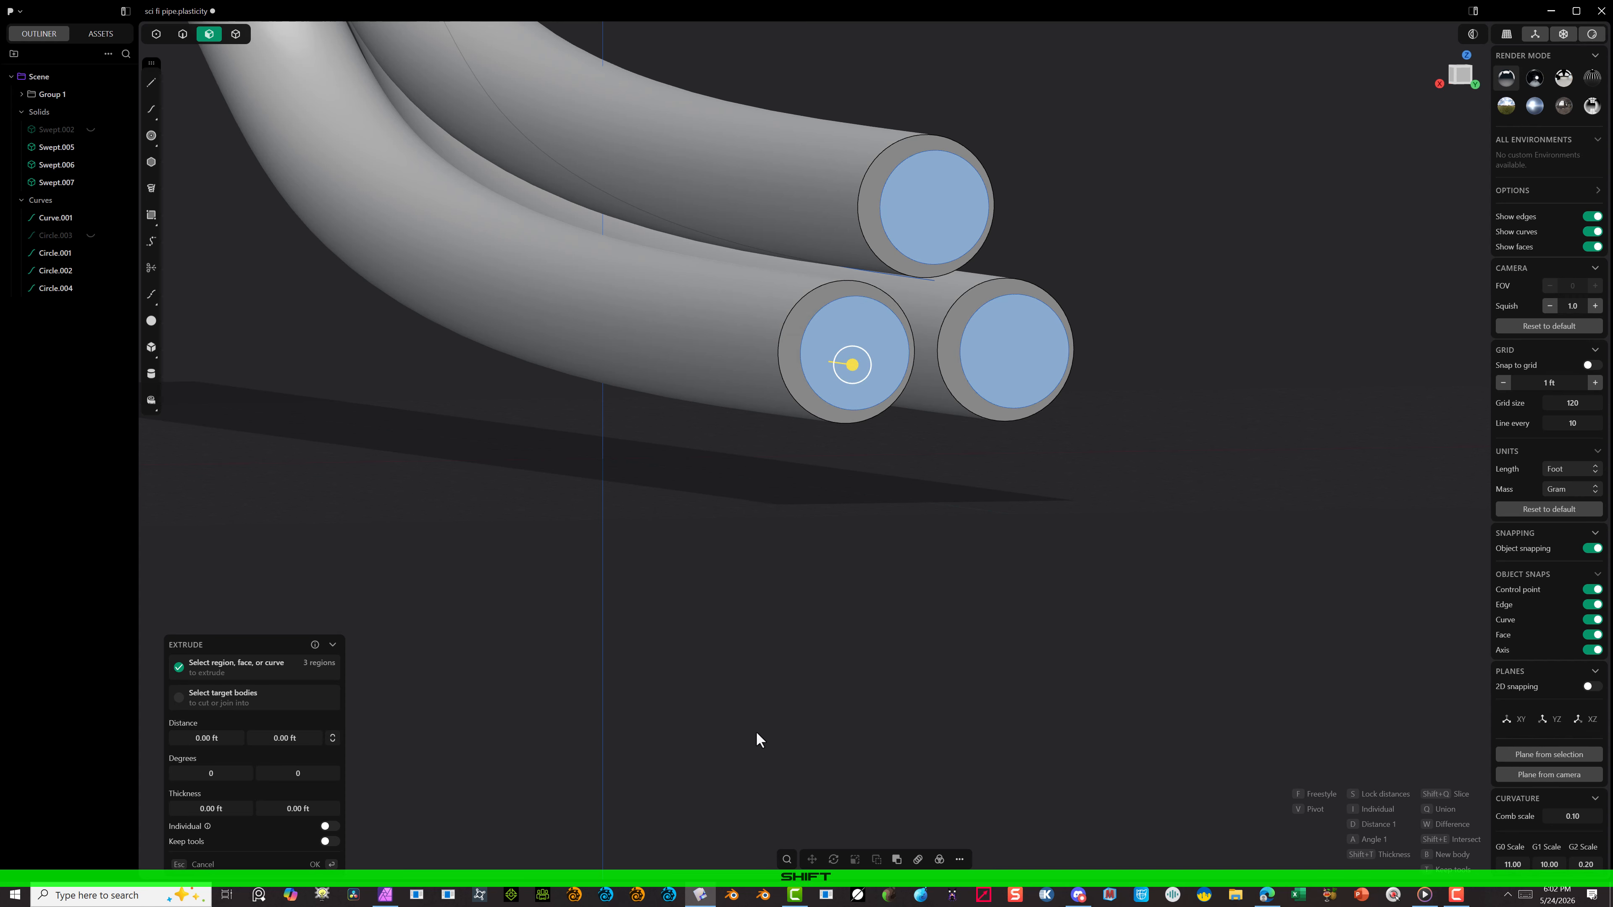
click(959, 859)
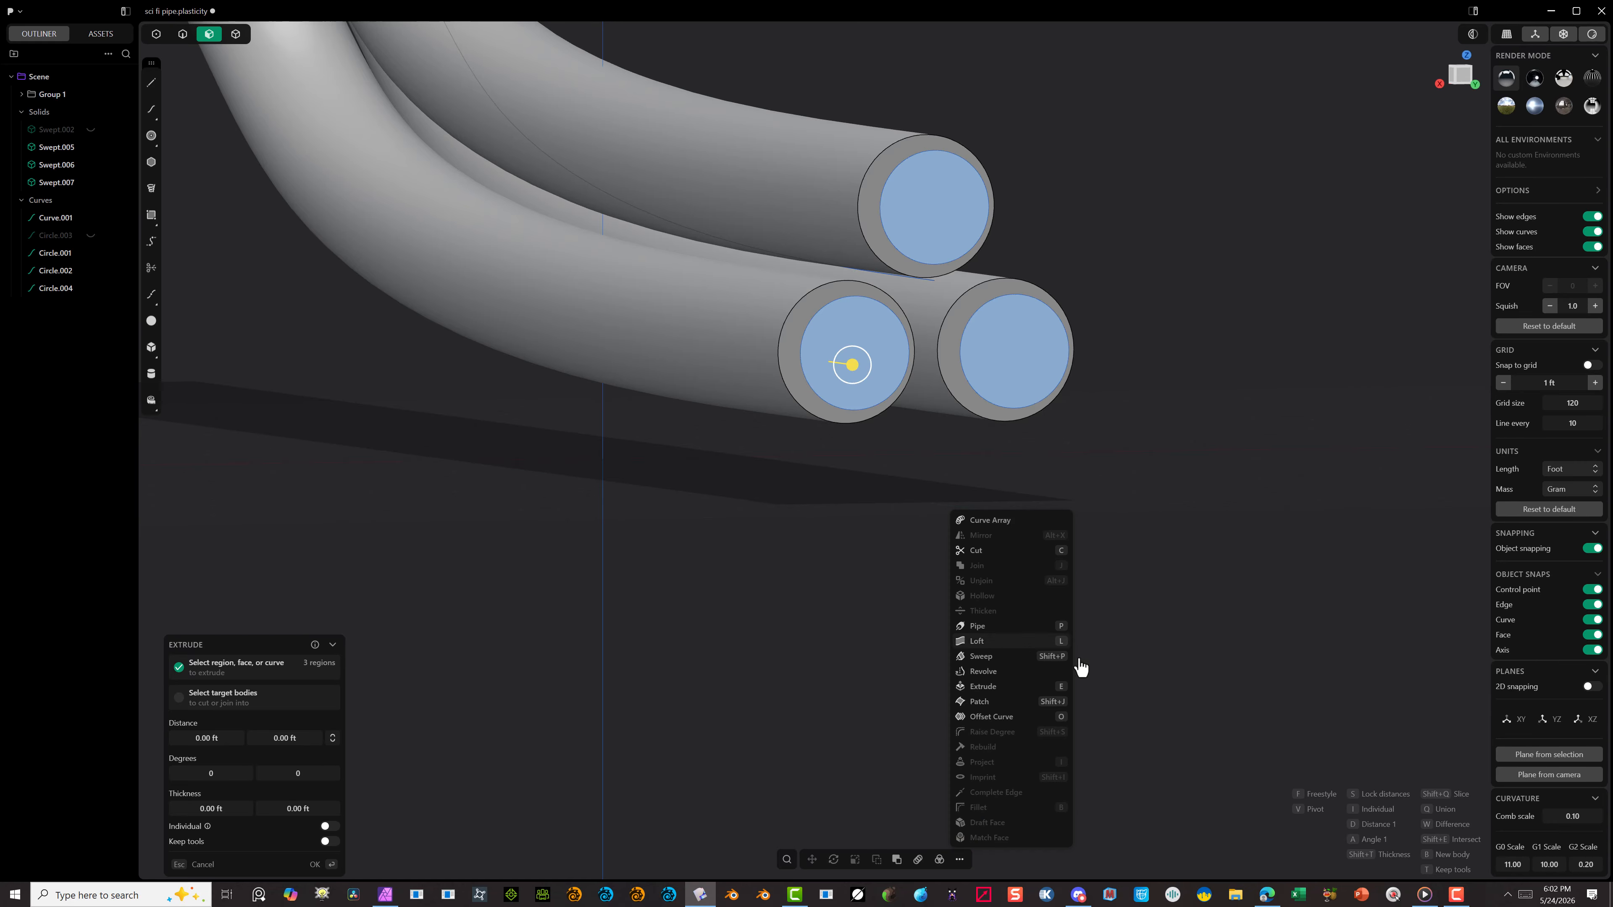
click(990, 658)
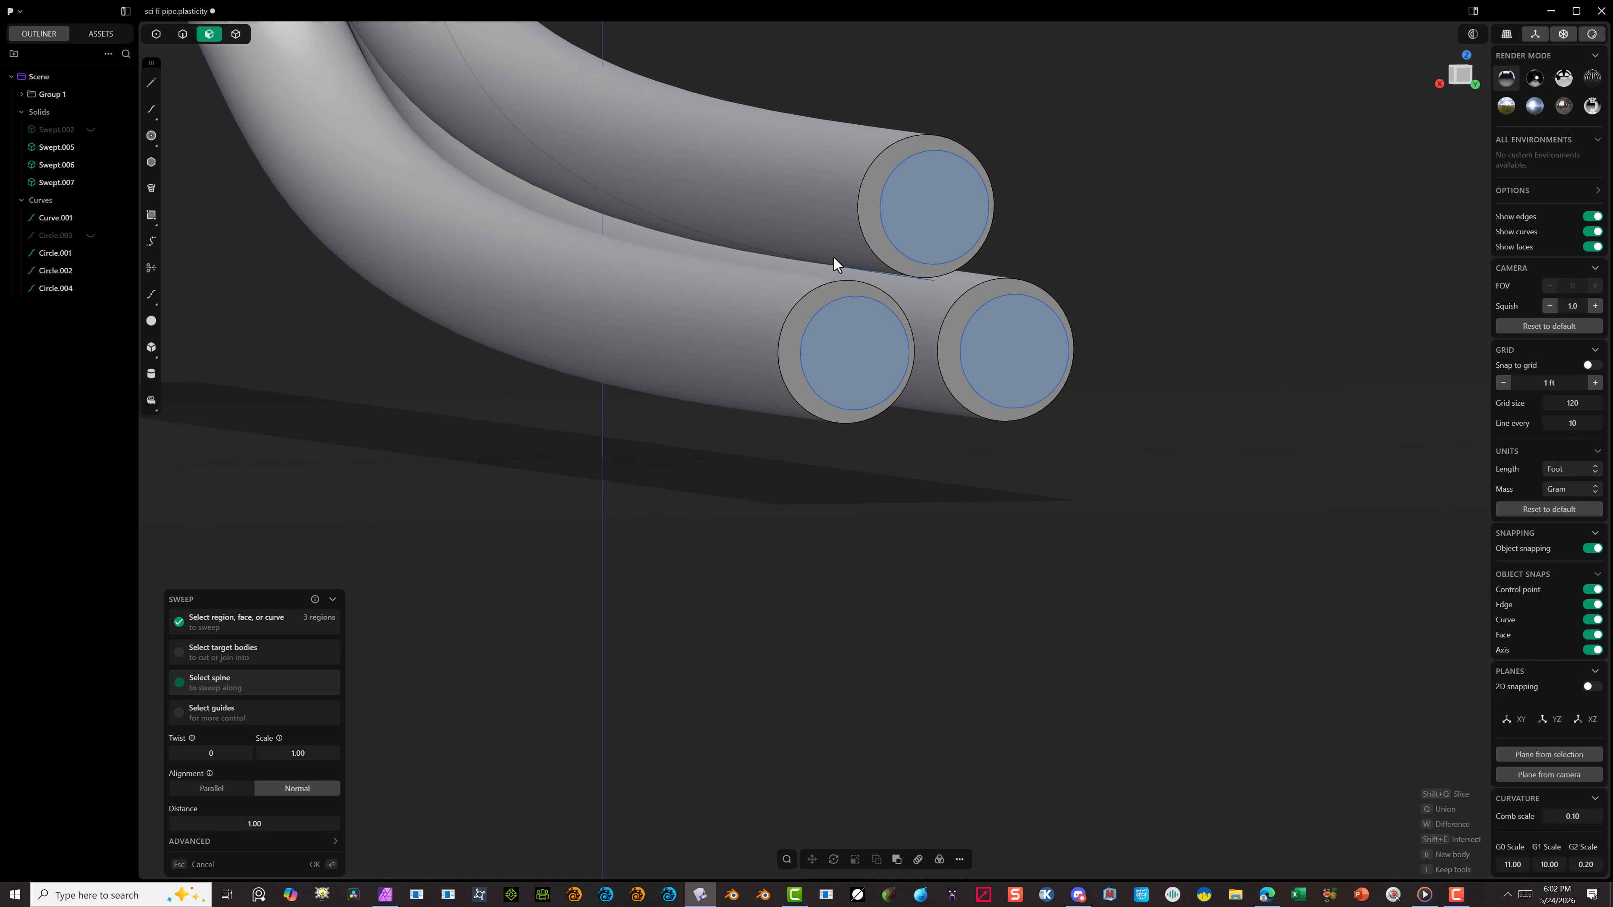
click(858, 274)
Step: Examine the tubes and the pending sweep from the end, the side and the front
scroll(769, 416, down, 5)
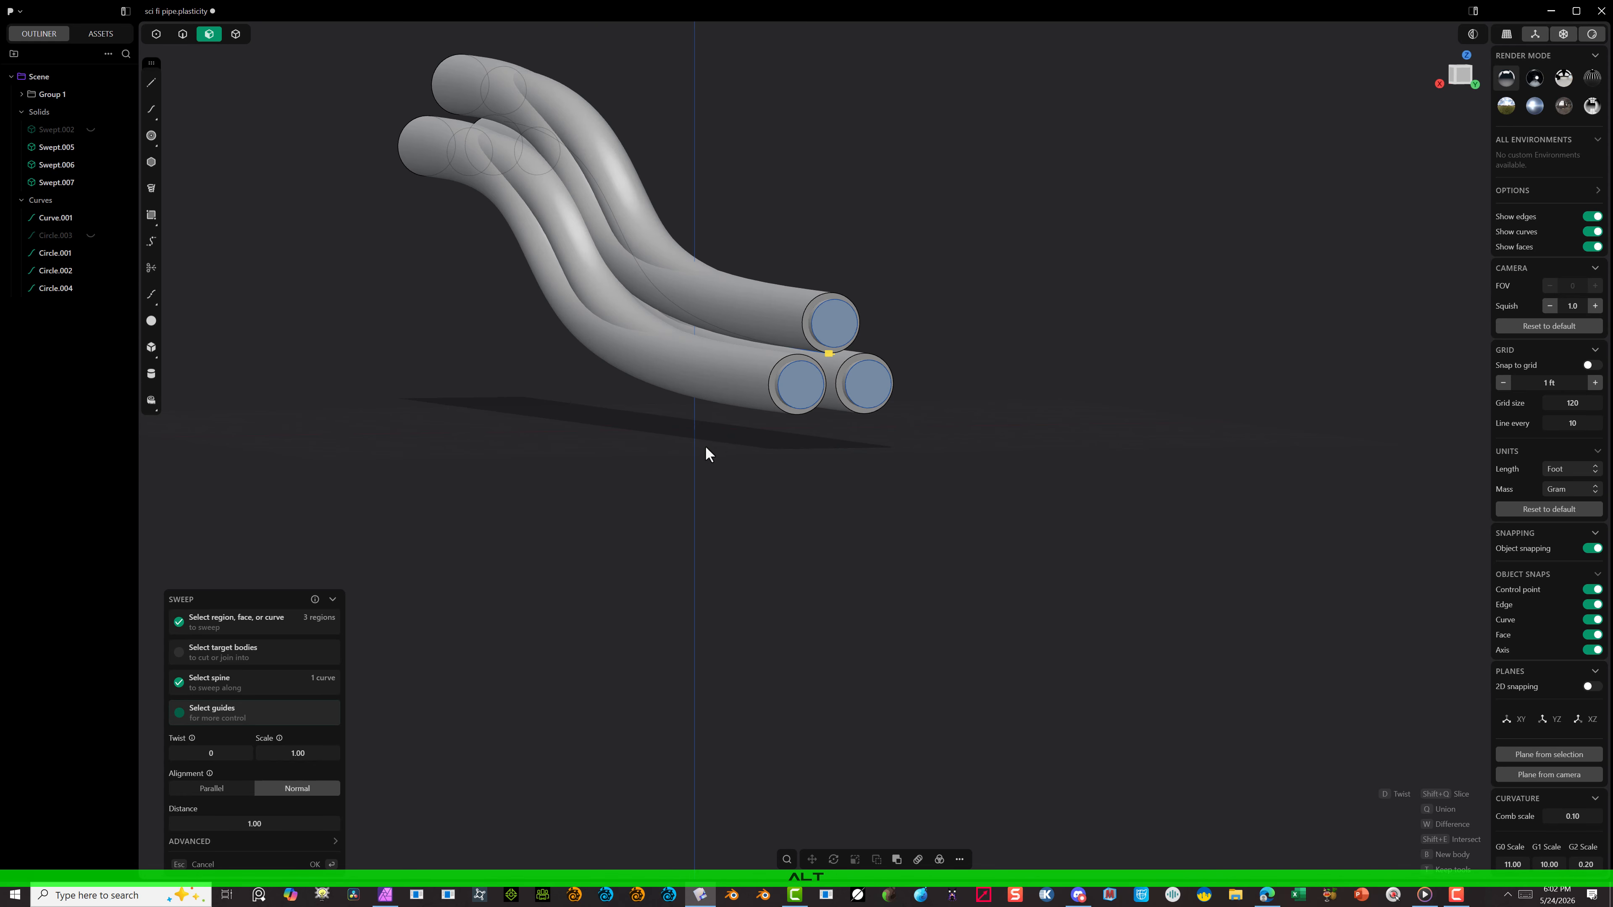
alt+drag(704, 445, 790, 457)
alt+right_drag(783, 456, 682, 439)
scroll(422, 400, down, 5)
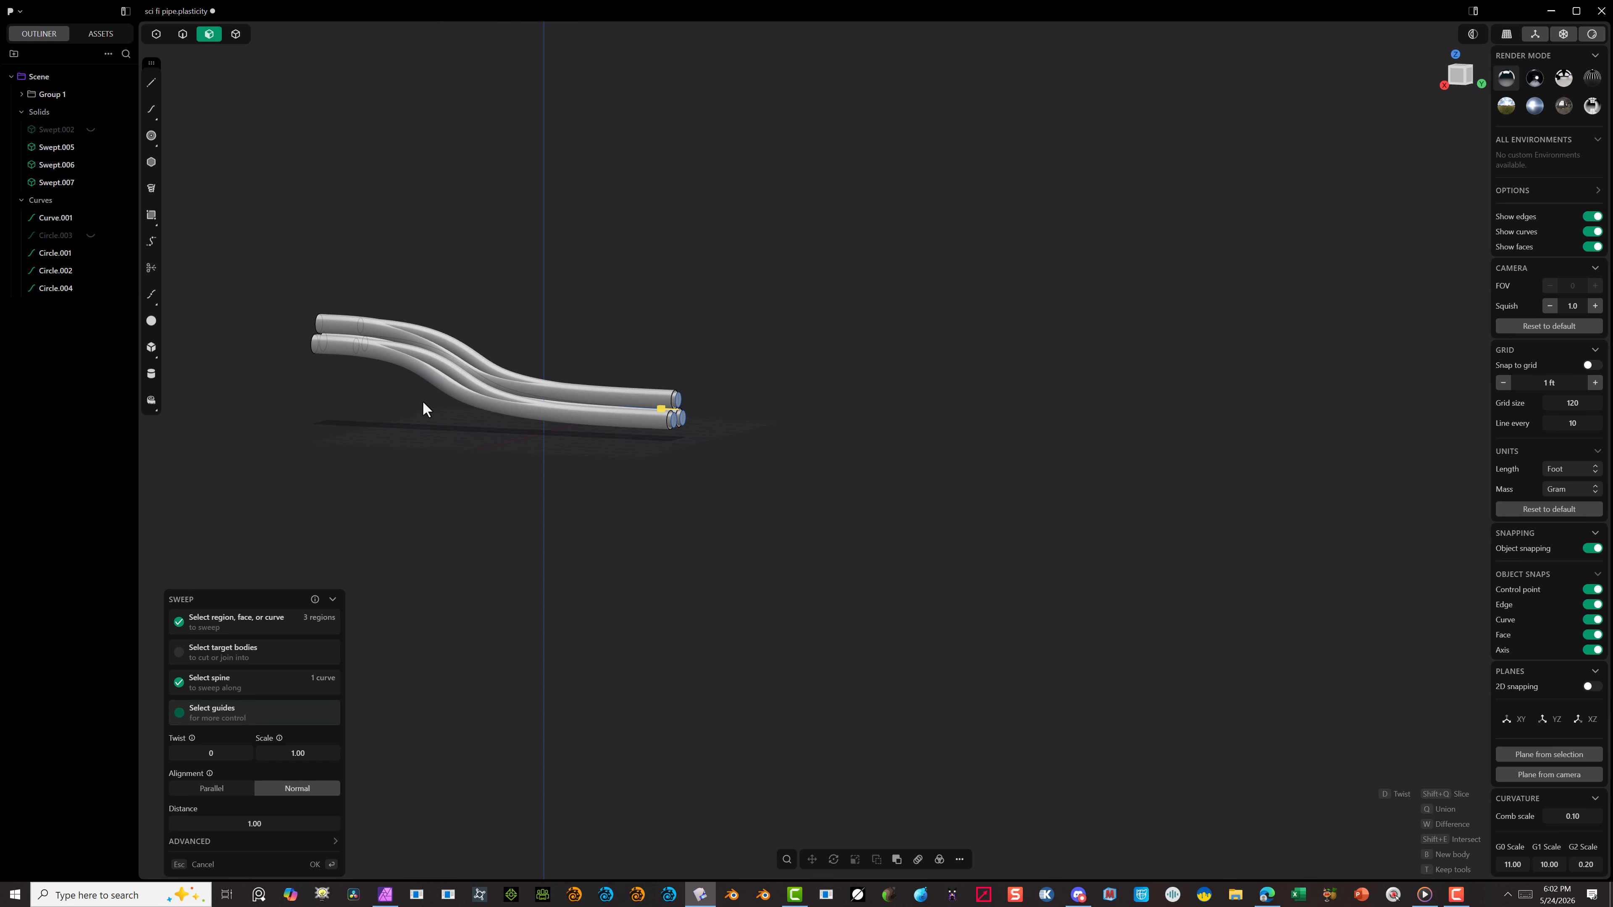
alt+drag(476, 434, 549, 443)
scroll(864, 385, up, 10)
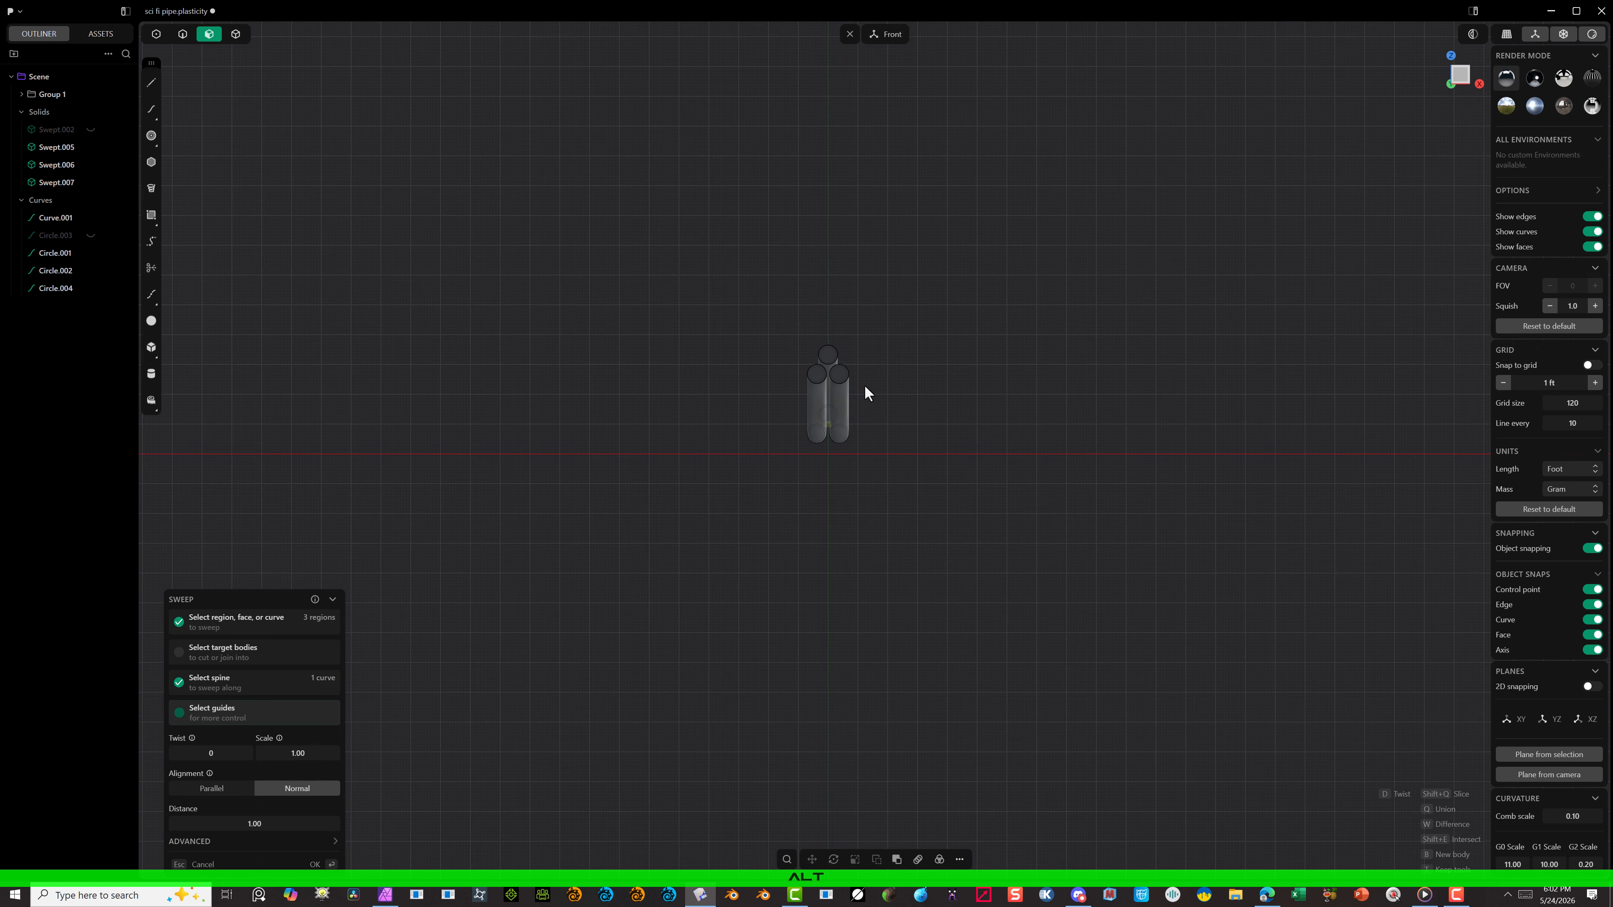
alt+drag(987, 262, 774, 343)
scroll(718, 381, down, 10)
scroll(406, 311, up, 4)
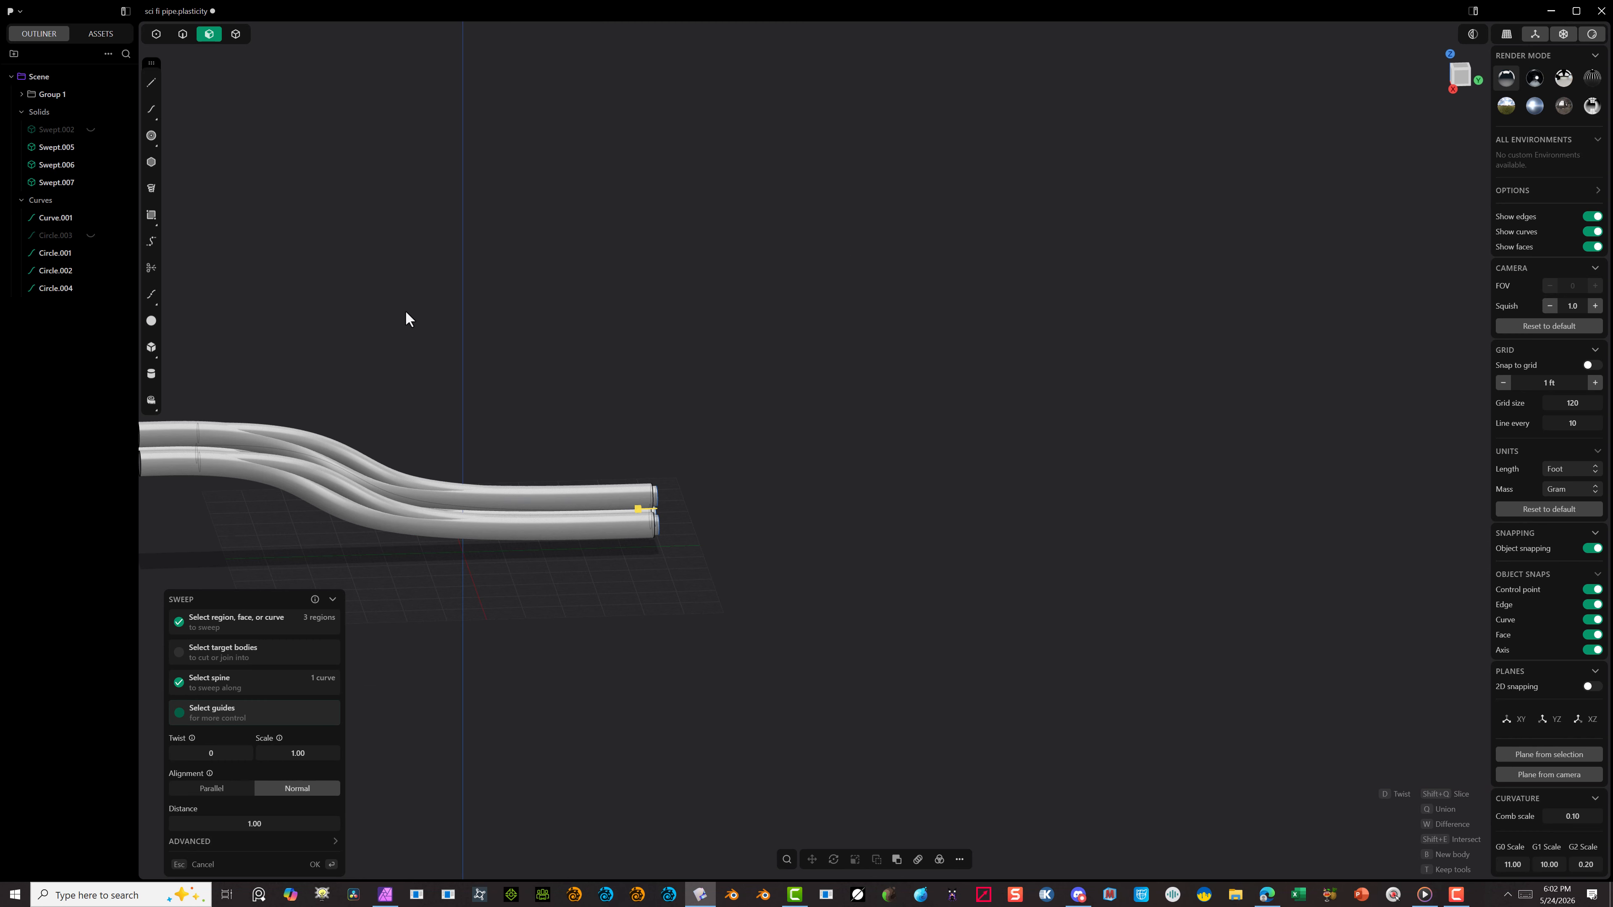
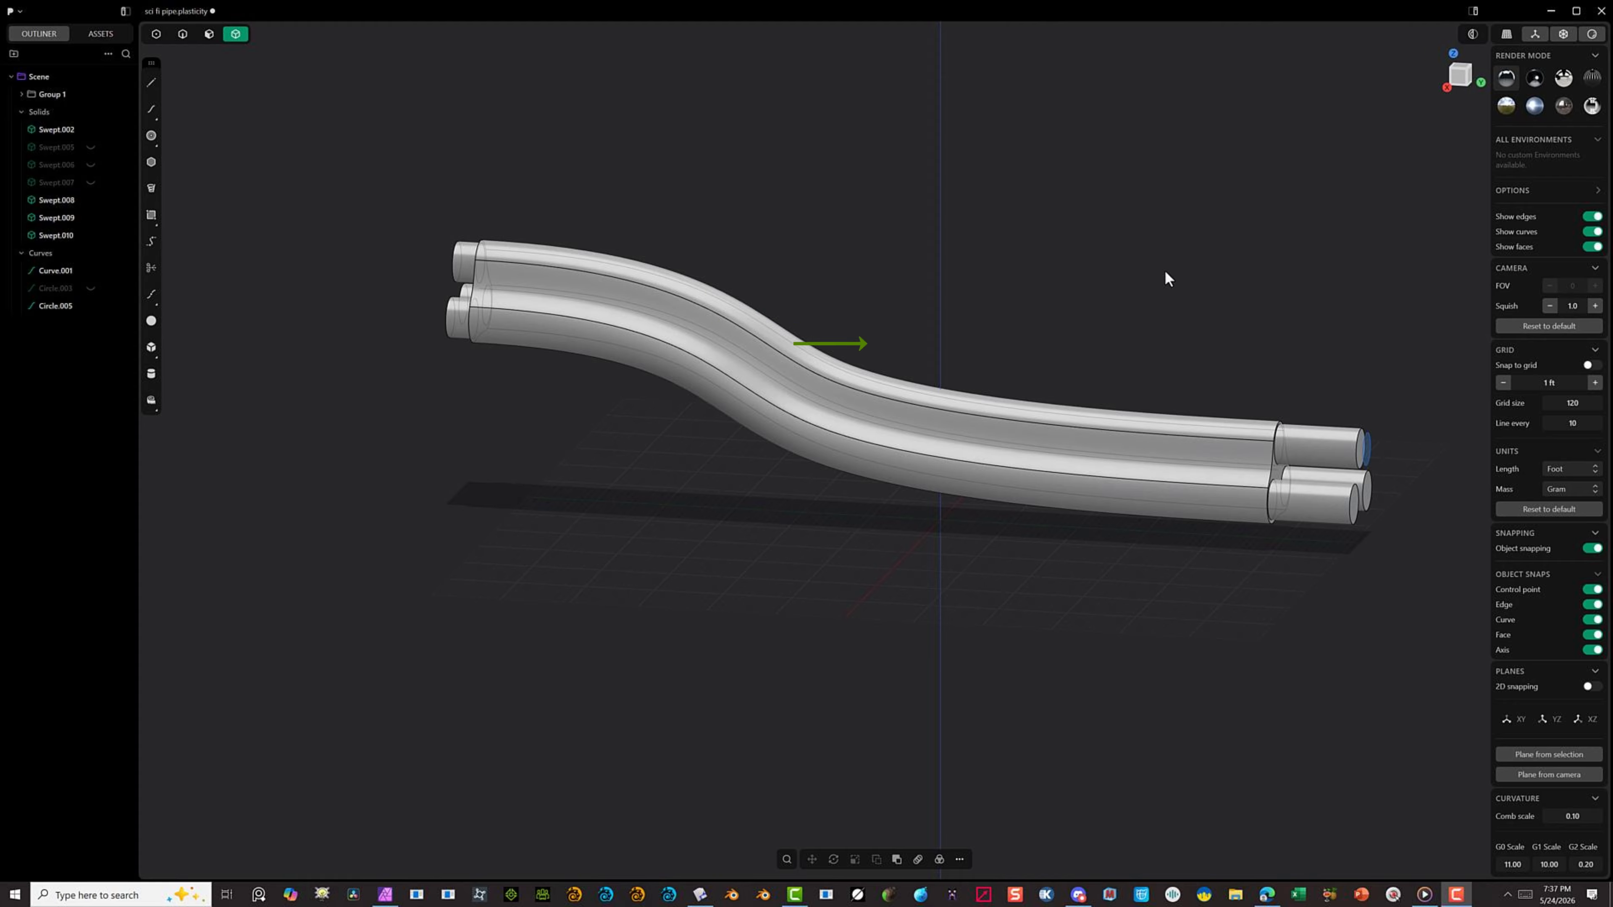
Step: Subtract the three inner tubes from the outer pipe with a Boolean difference, keeping the tool bodies
drag(1162, 273, 1003, 464)
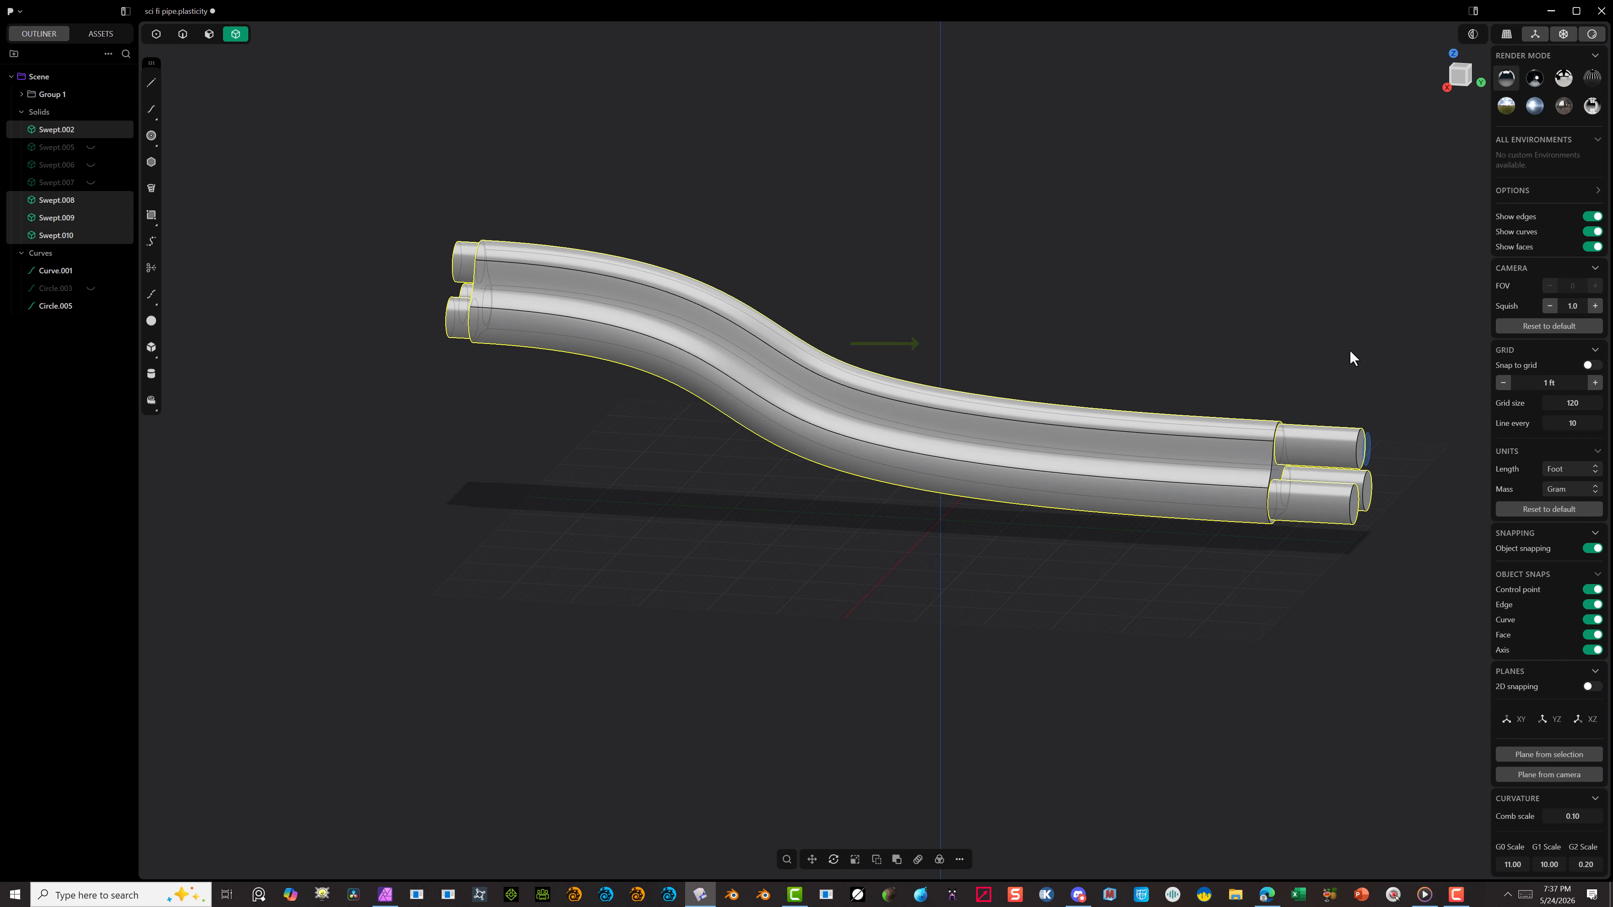
click(1018, 357)
click(1023, 408)
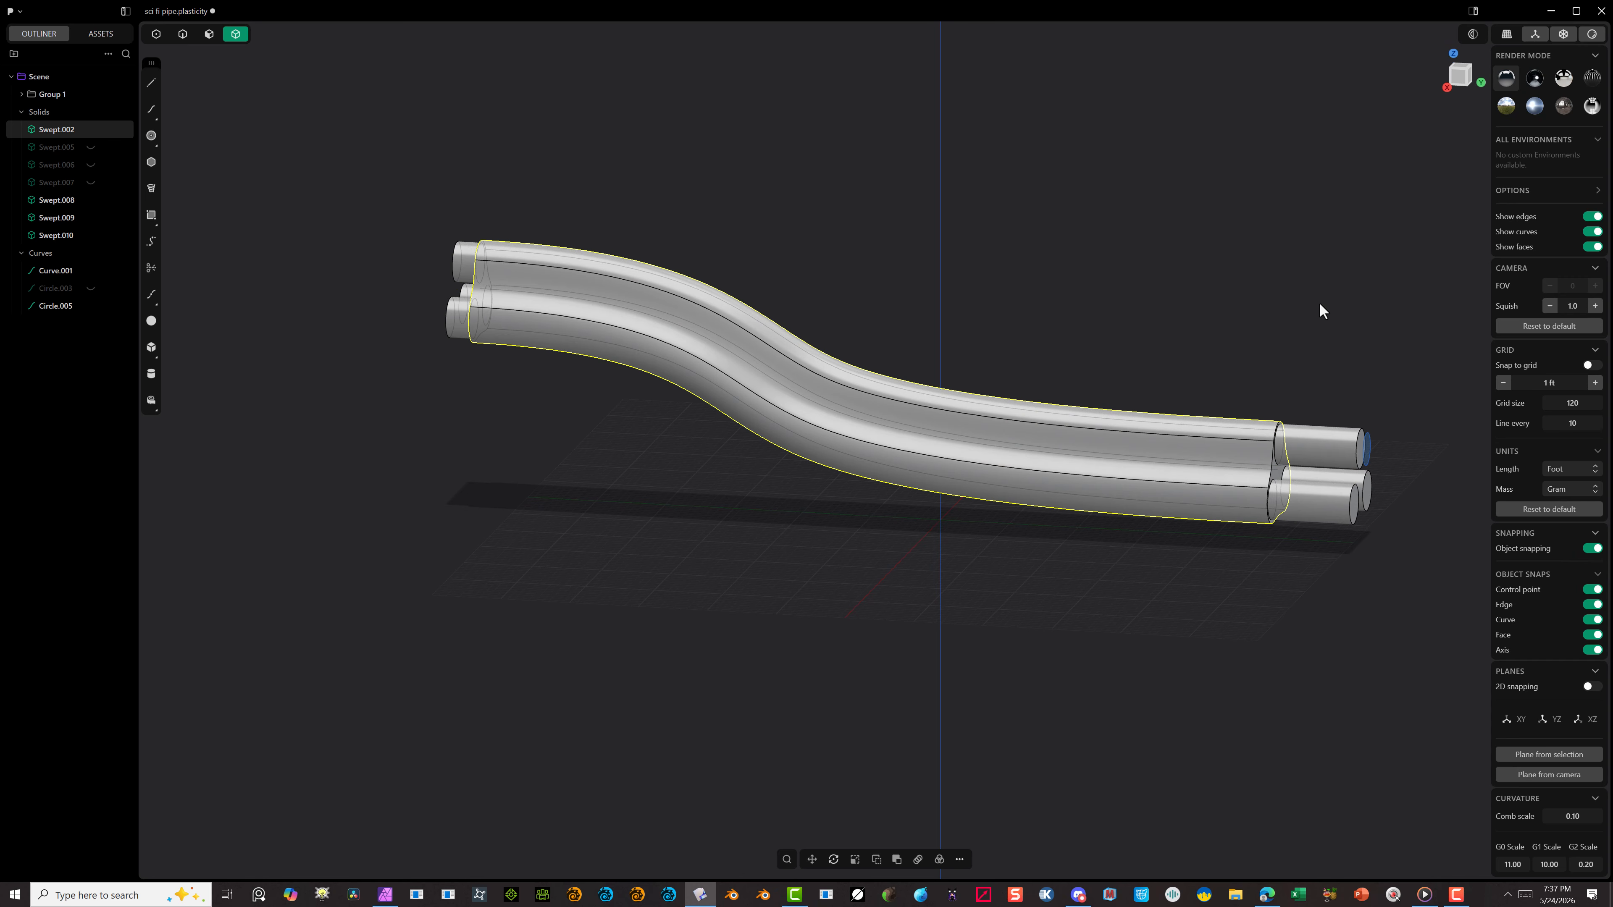
shift+drag(1327, 362, 964, 498)
key(q)
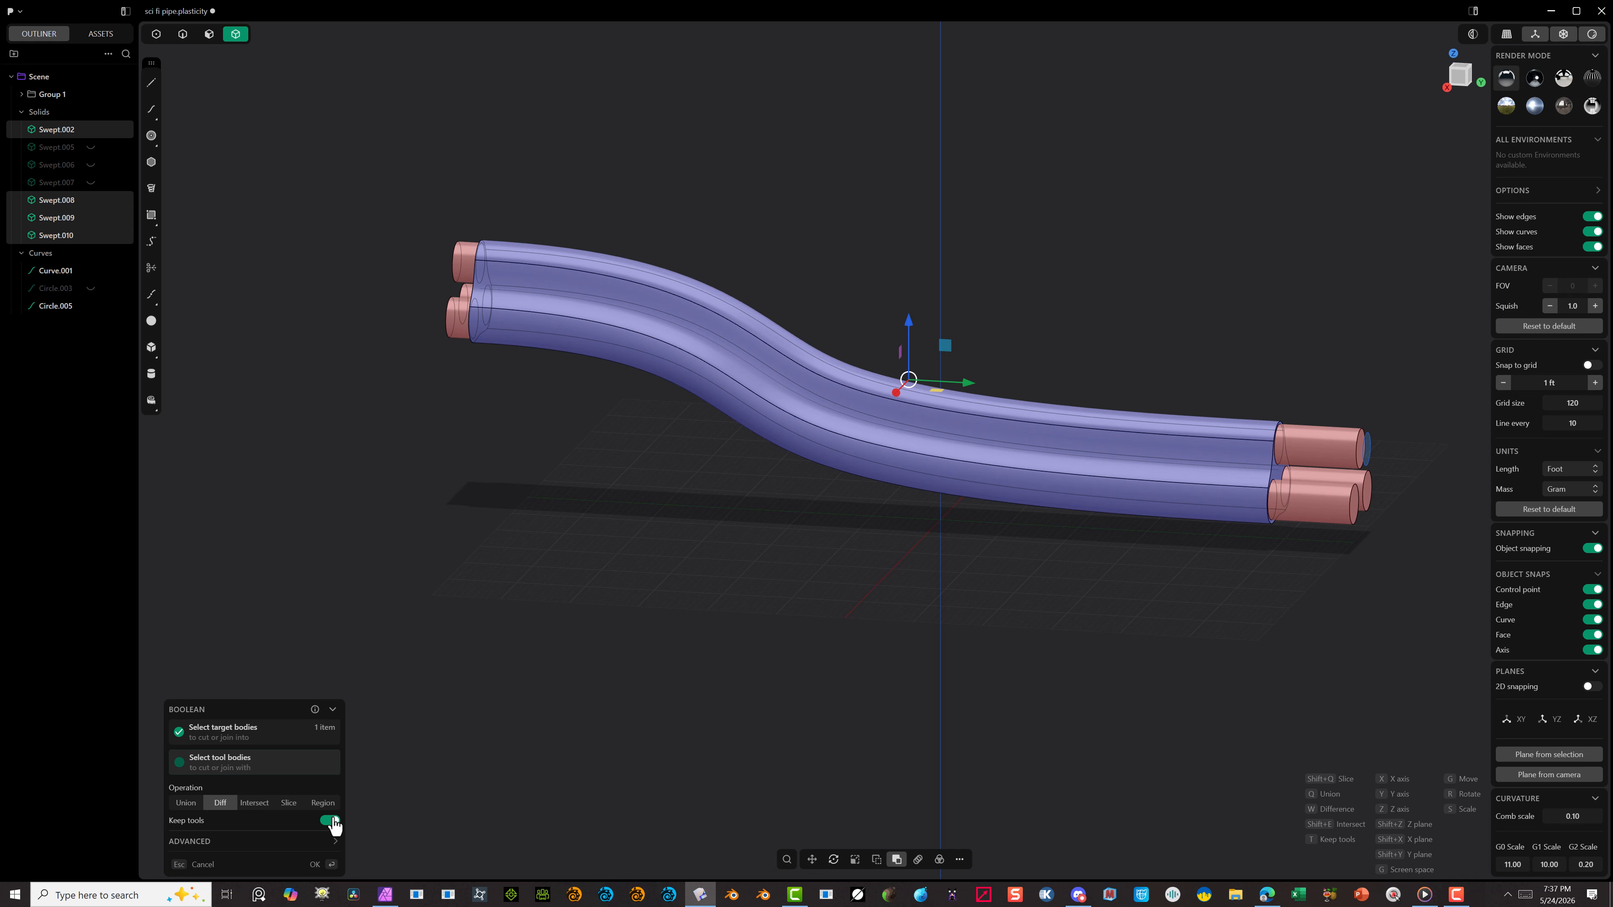
click(314, 865)
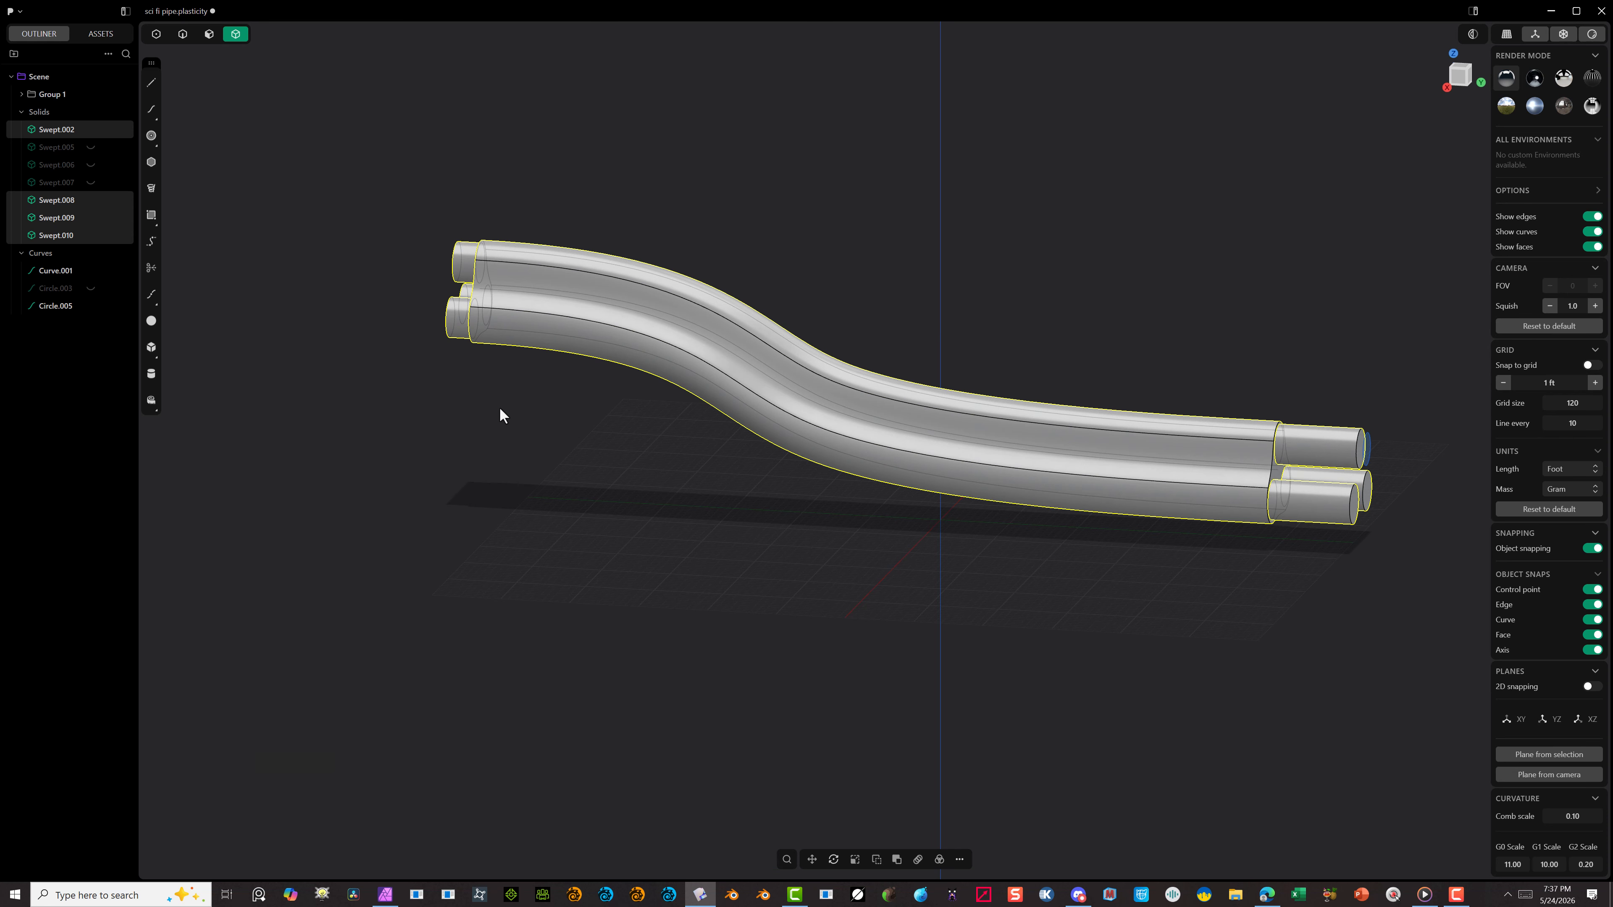
click(1032, 324)
Step: Push the three inner tubes' protruding end faces back by about 10.19 ft and unhide Circle.003
scroll(478, 198, up, 3)
scroll(893, 230, down, 5)
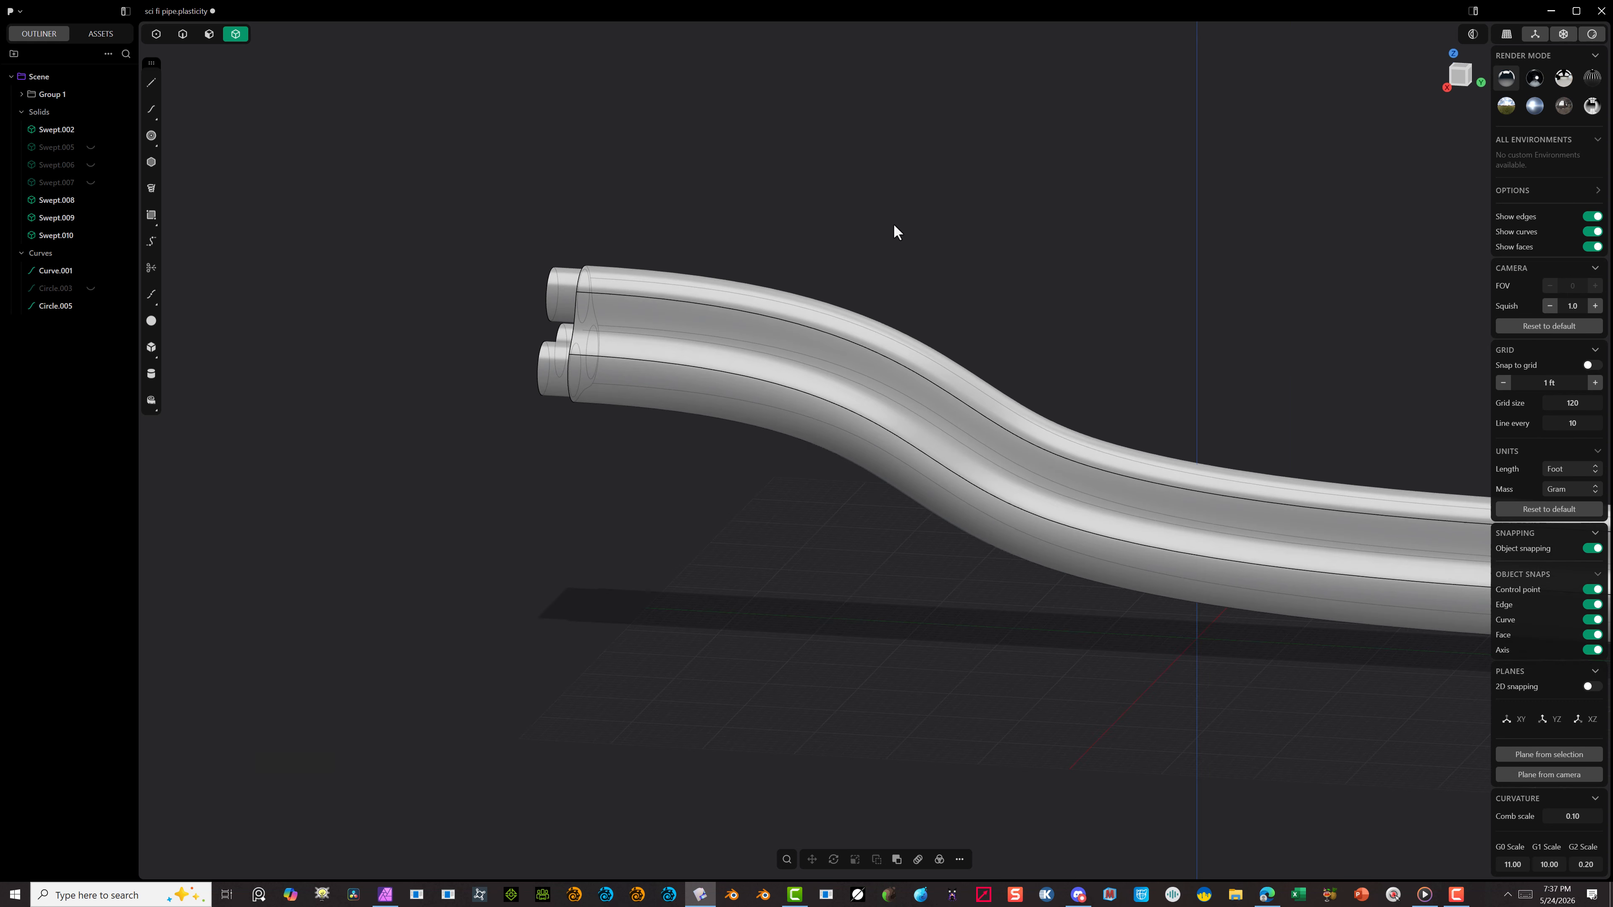
middle_drag(1065, 213, 1076, 298)
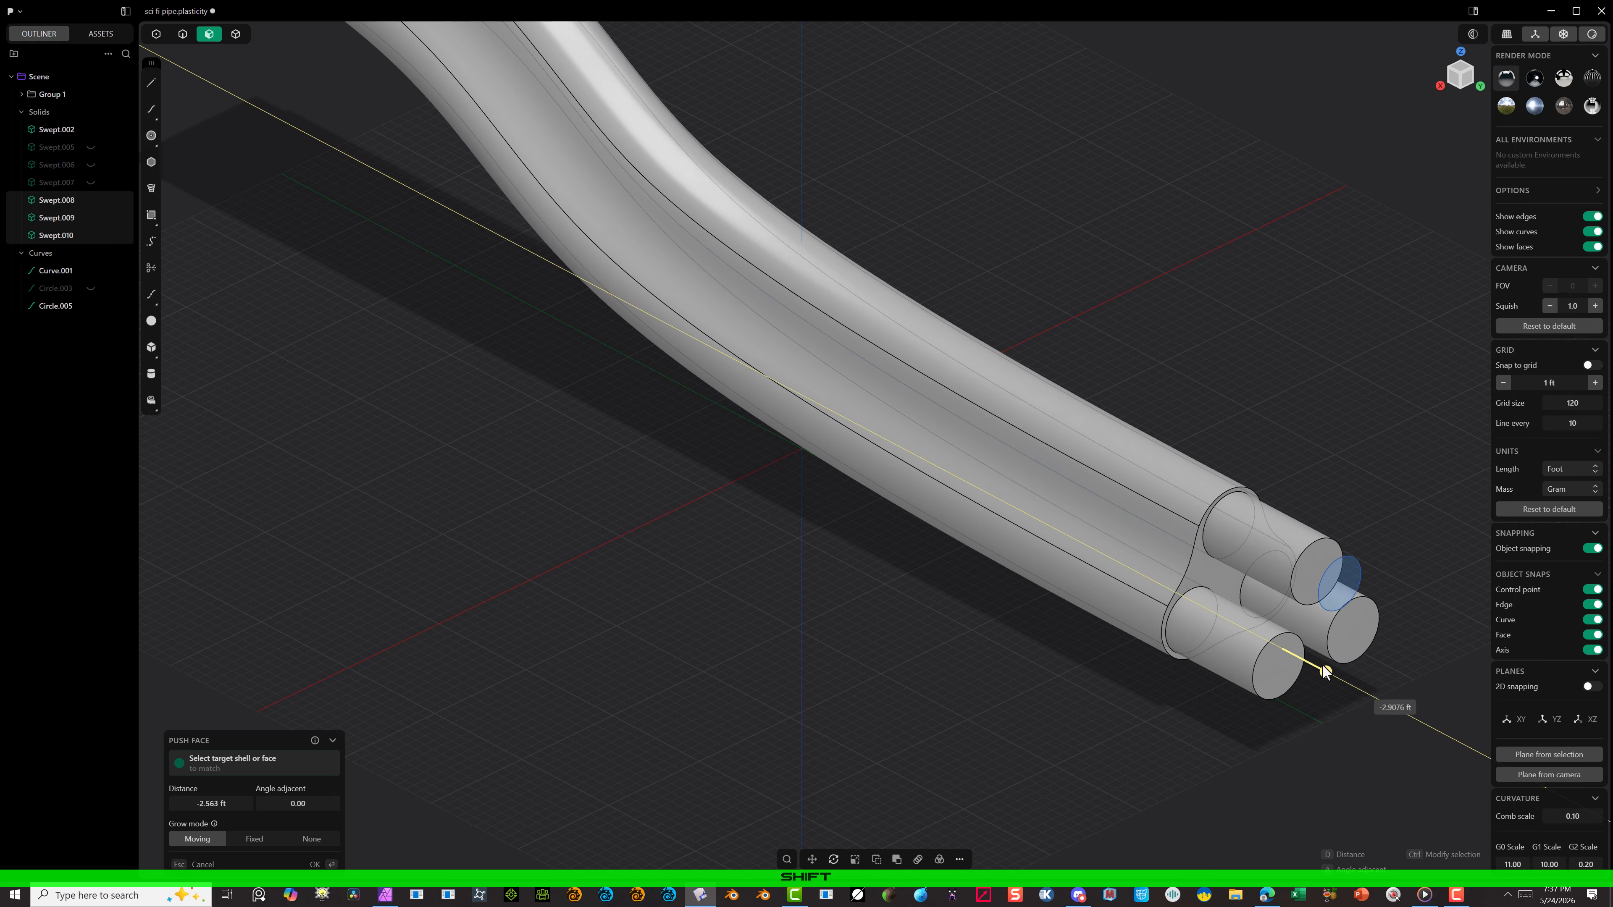
drag(1264, 650, 1259, 645)
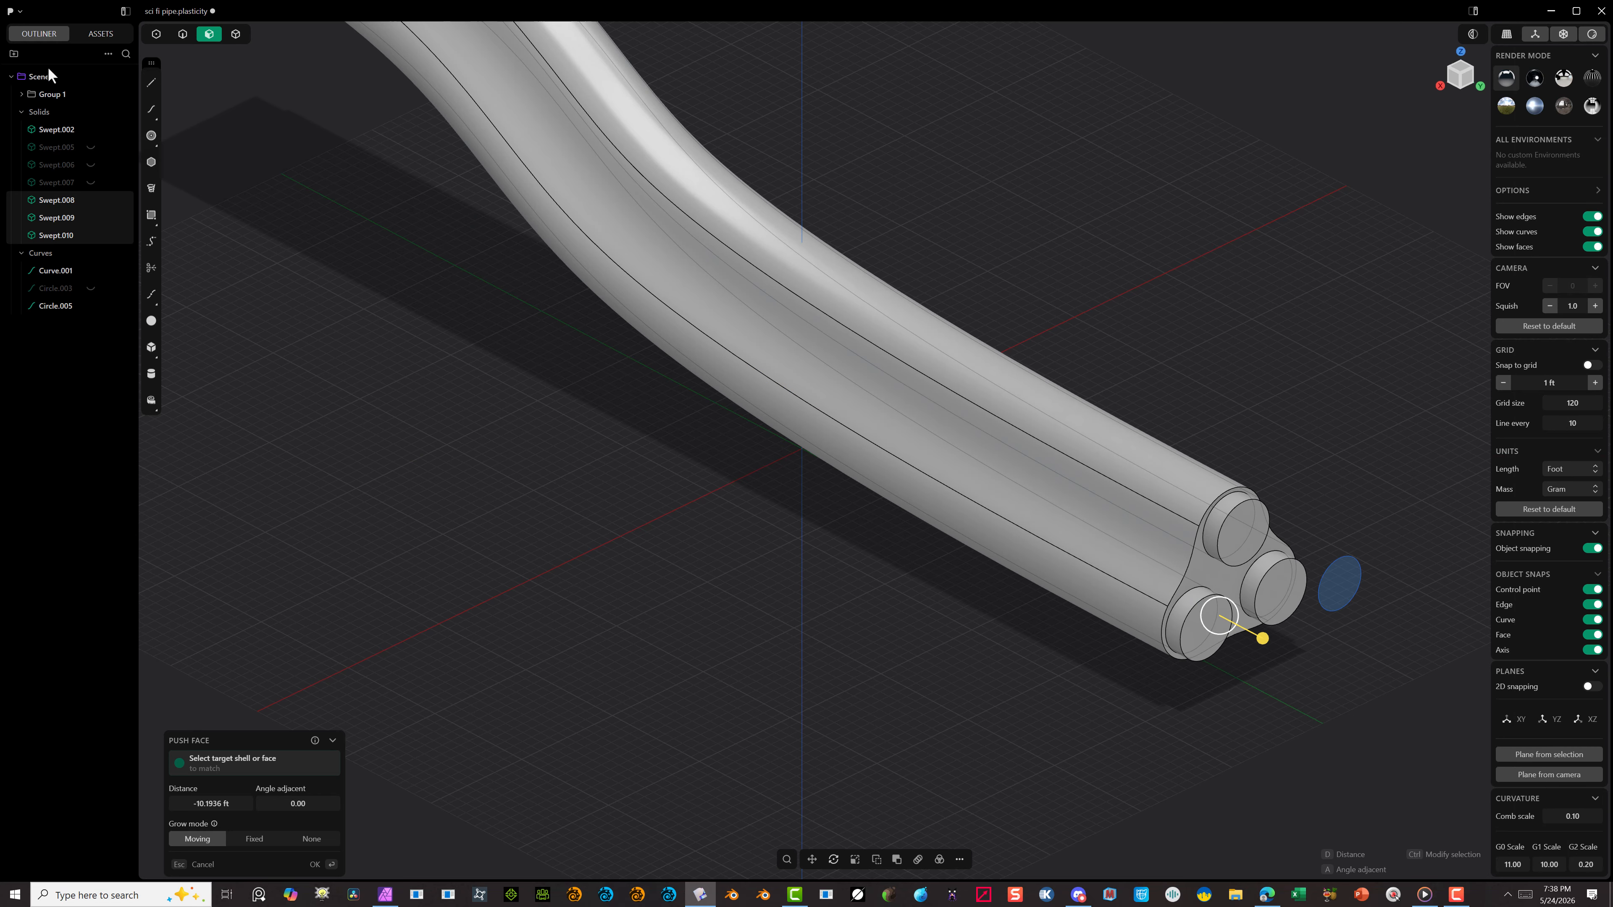
click(91, 288)
click(315, 865)
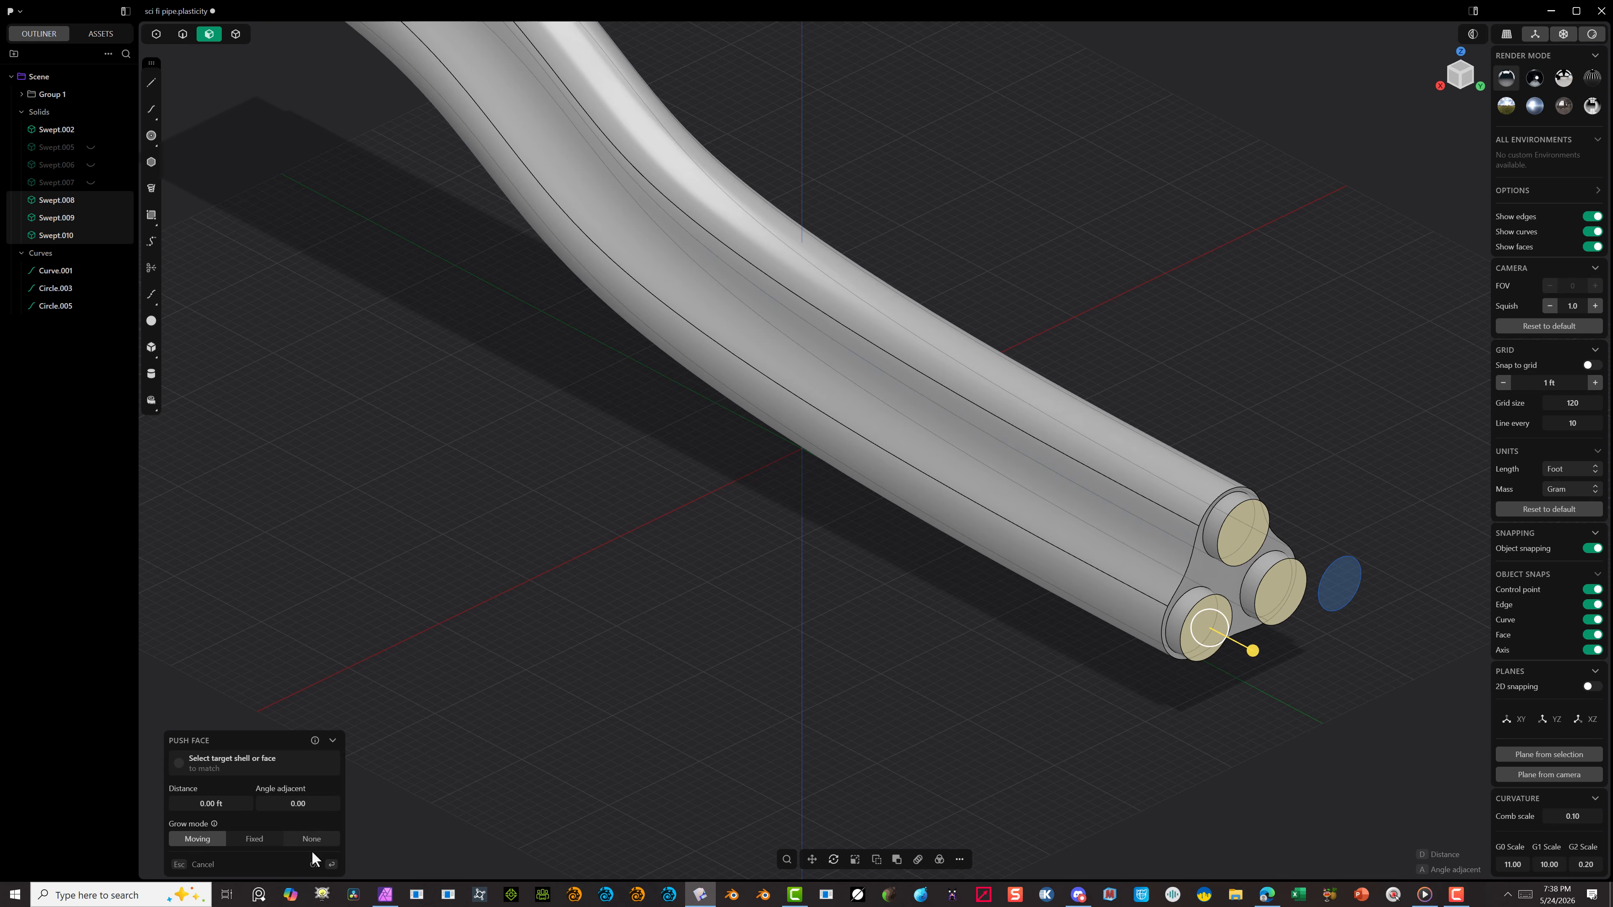
Step: Hide the outer pipe and view the inner tubes and the path curve from the right side
click(303, 599)
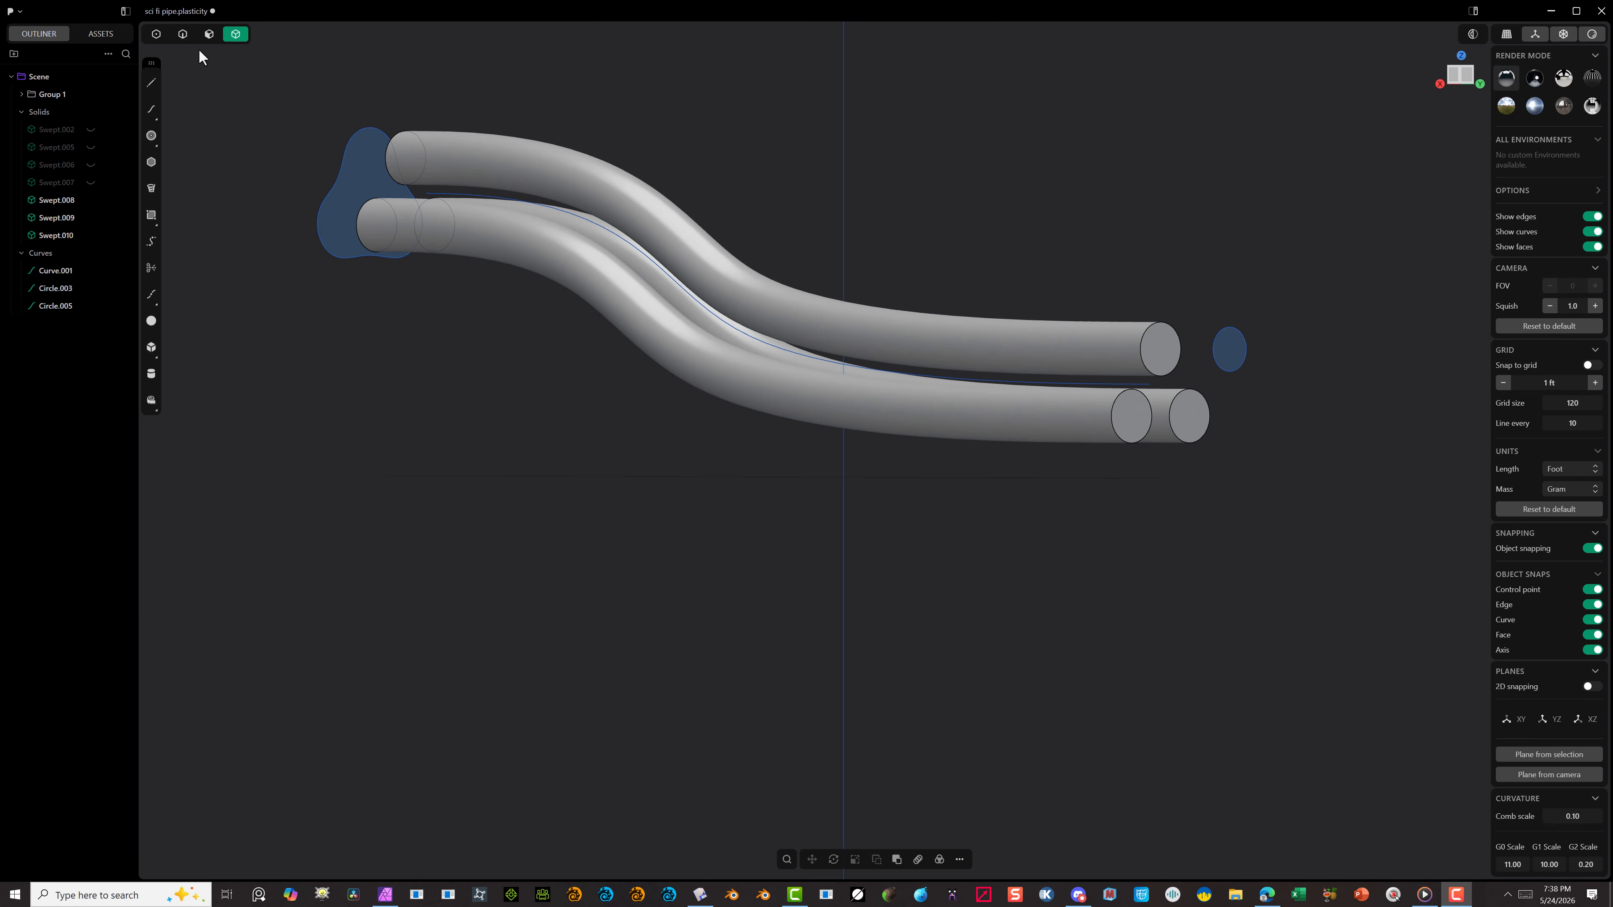
click(192, 38)
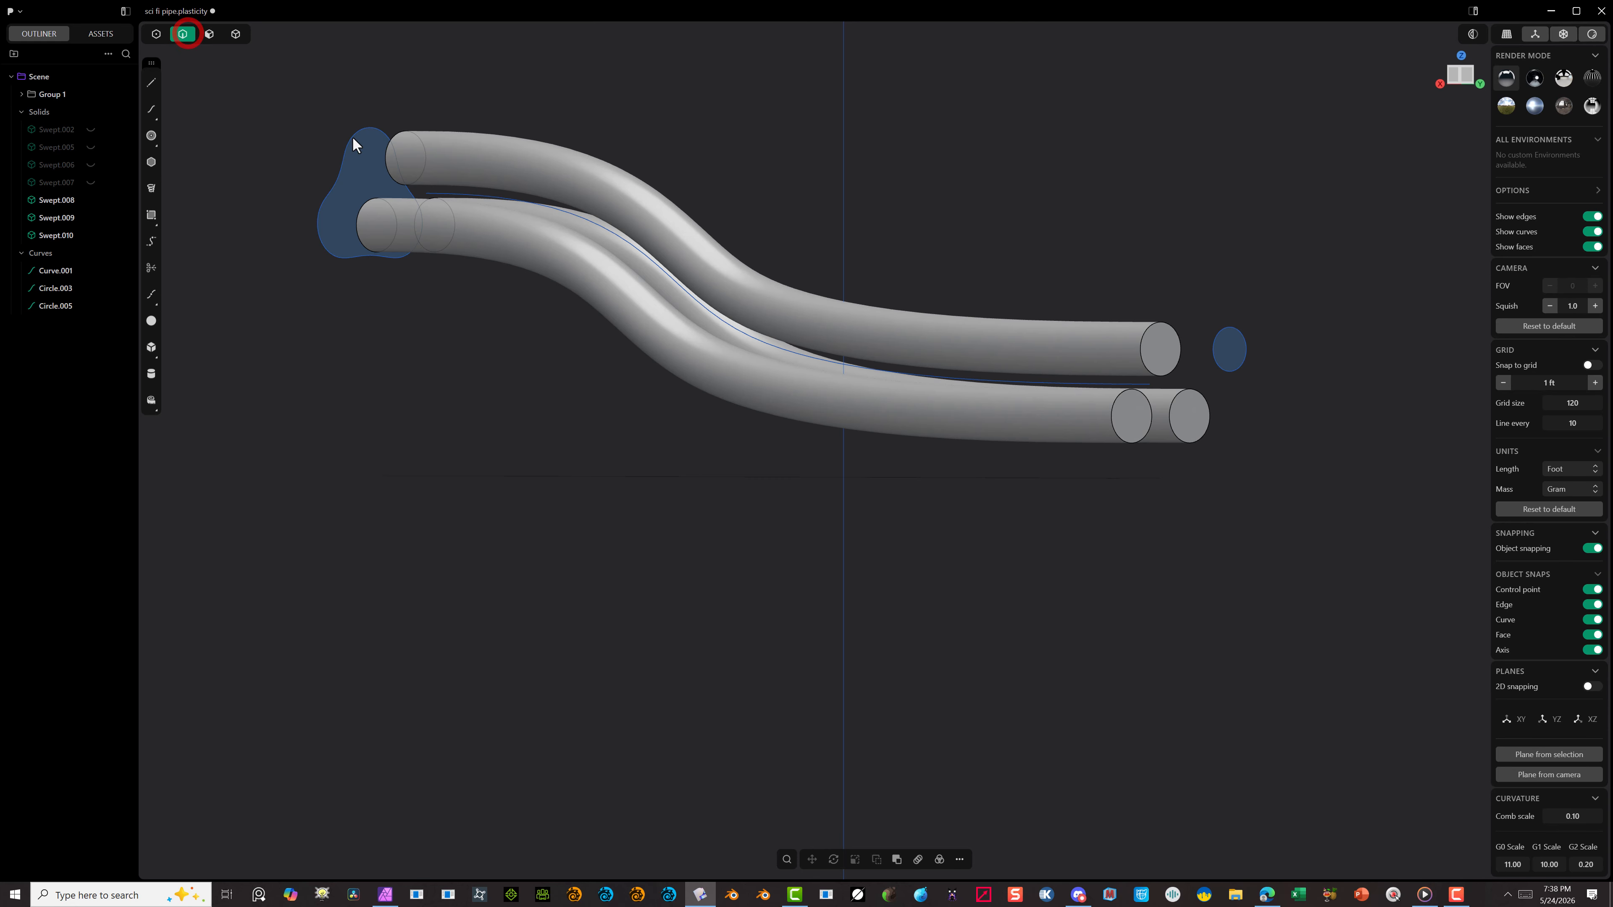
click(529, 207)
click(1449, 81)
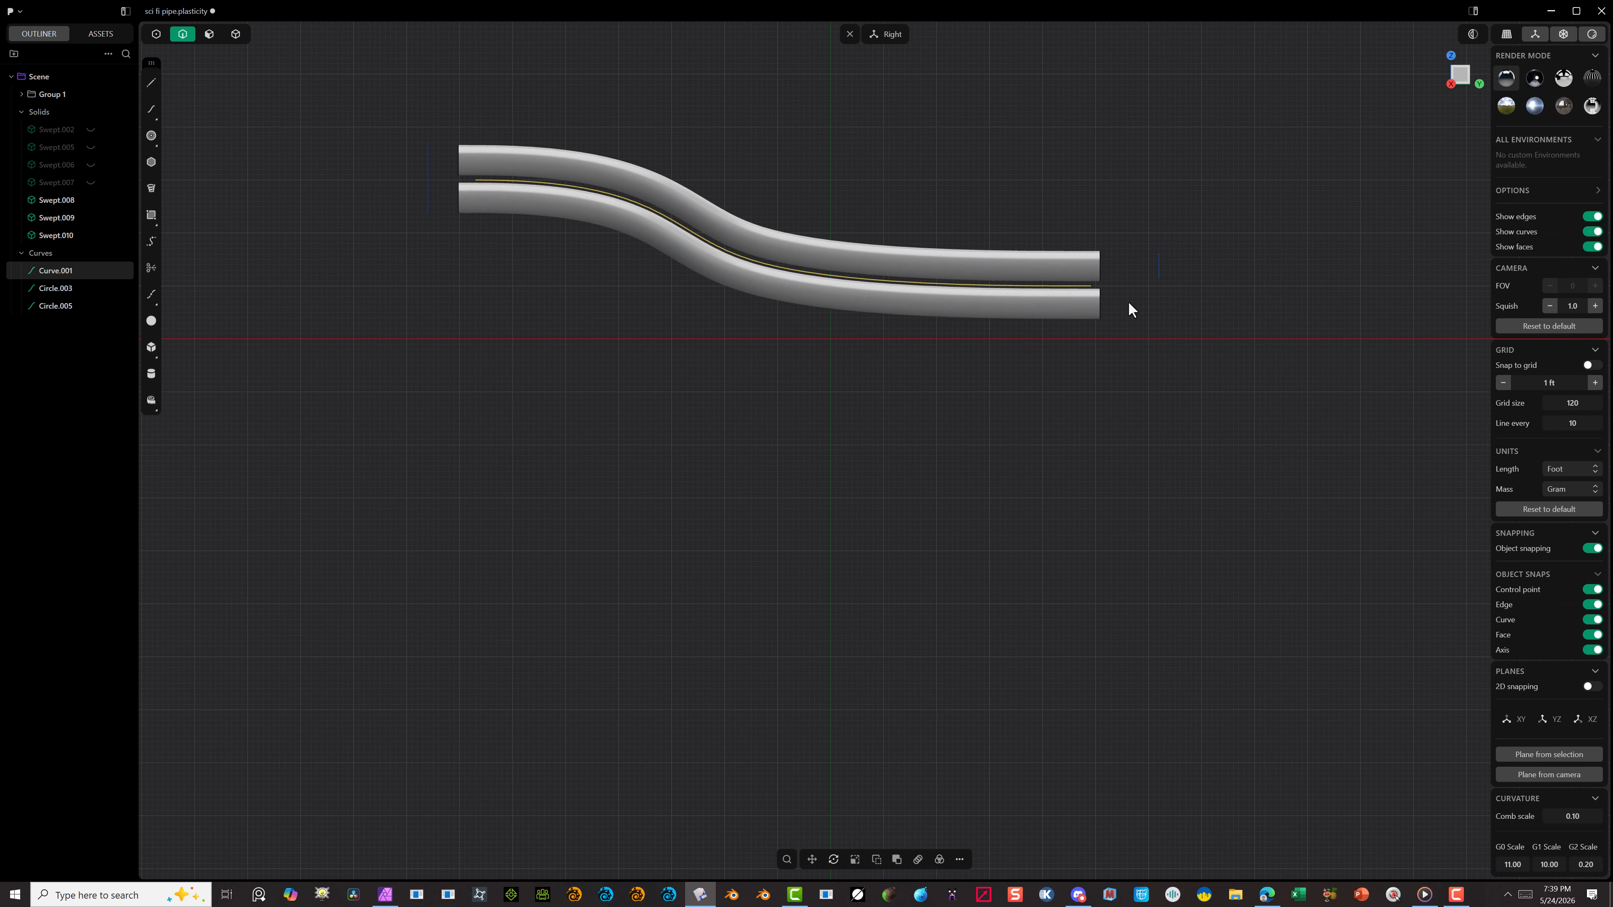
Step: Move the detached small circle about 10.74 ft back along the tube axis to the inner tubes' shortened ends
scroll(1128, 301, up, 2)
drag(1303, 148, 1105, 352)
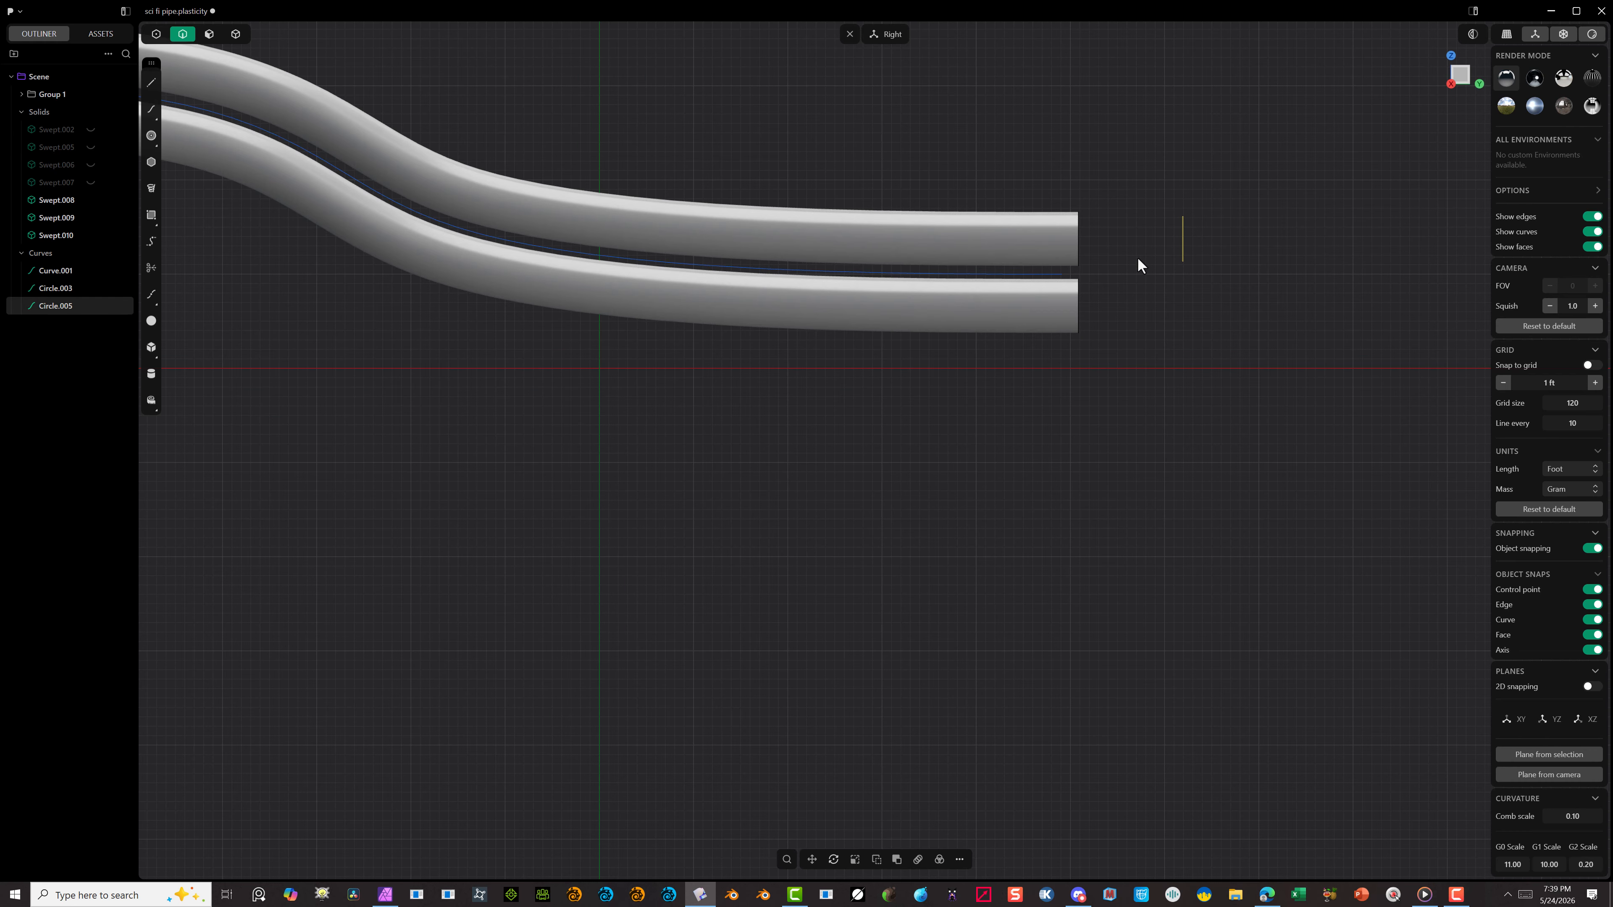
key(g)
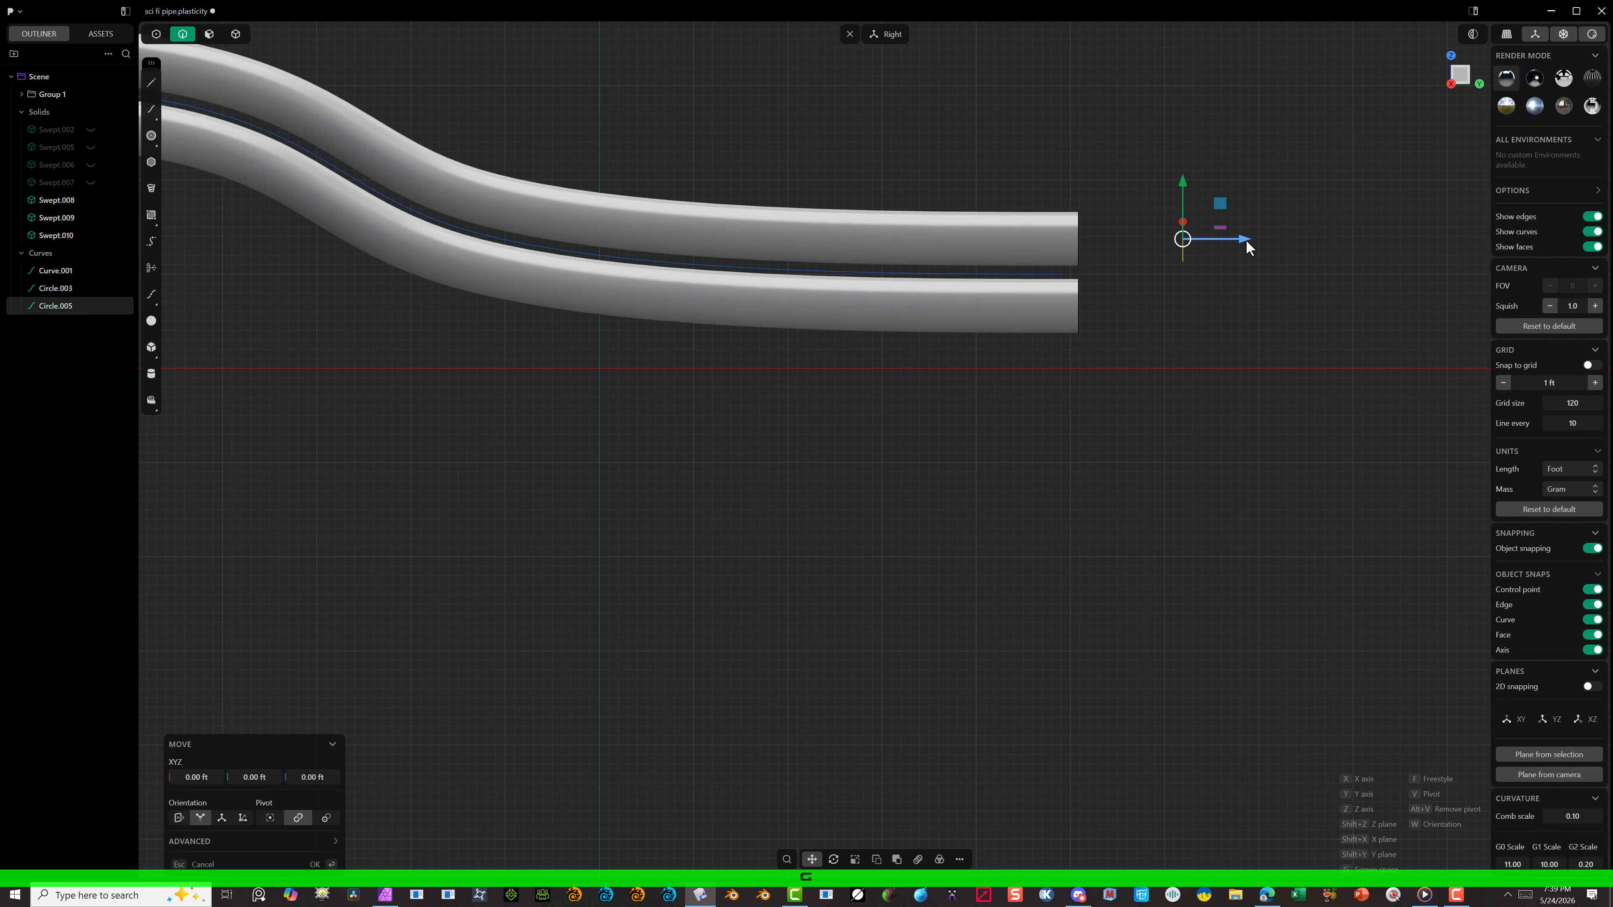
drag(1246, 239, 1145, 266)
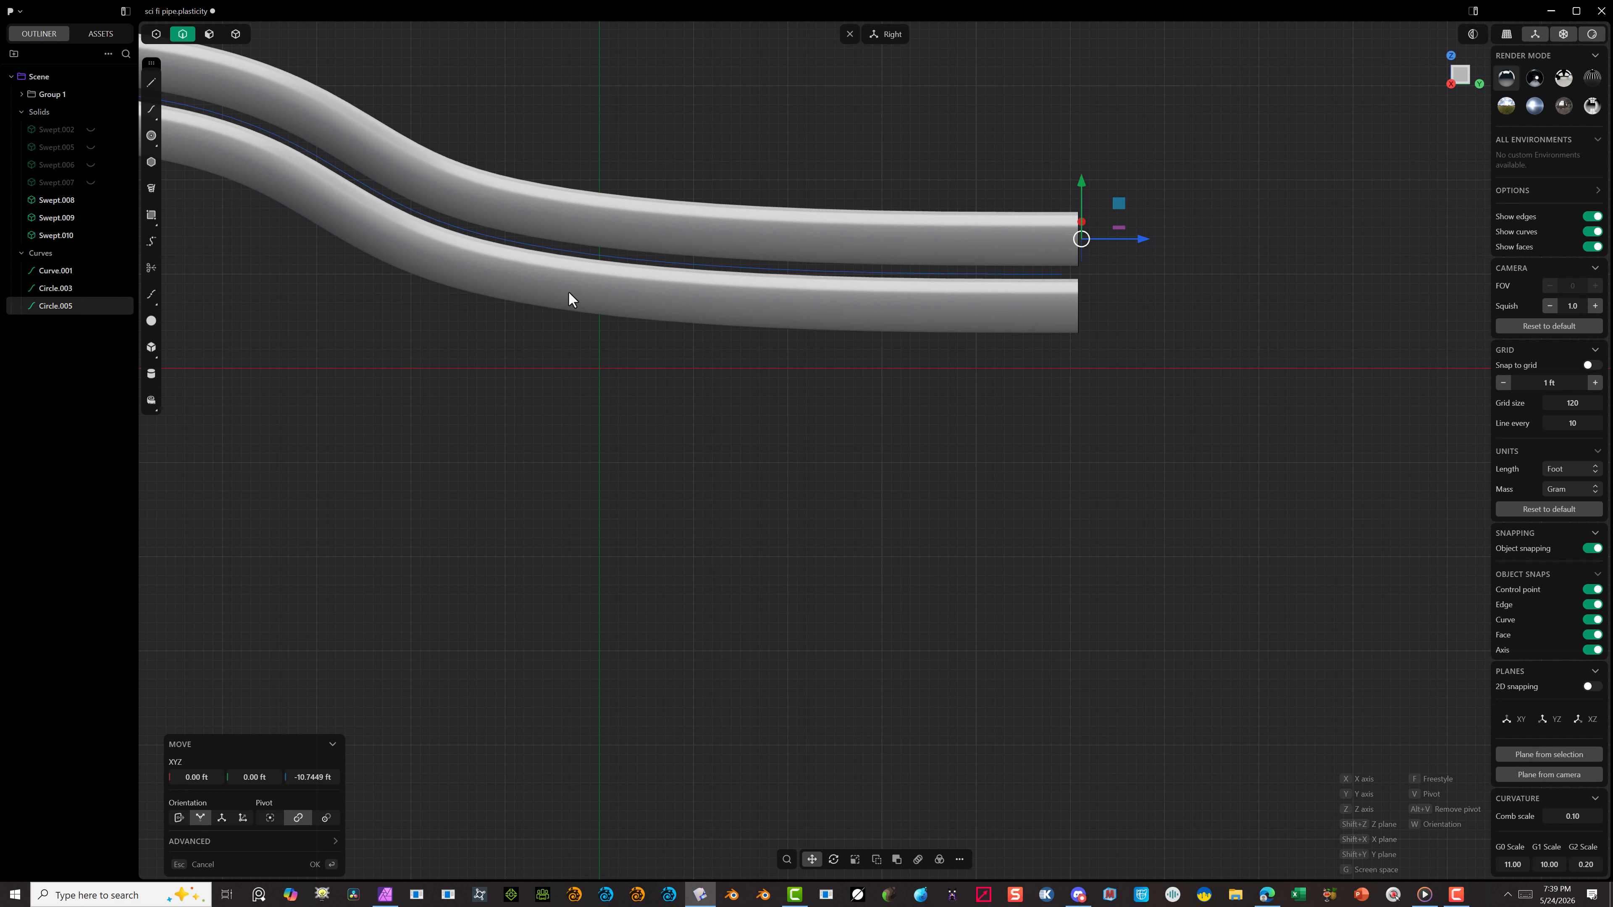
click(317, 864)
click(494, 689)
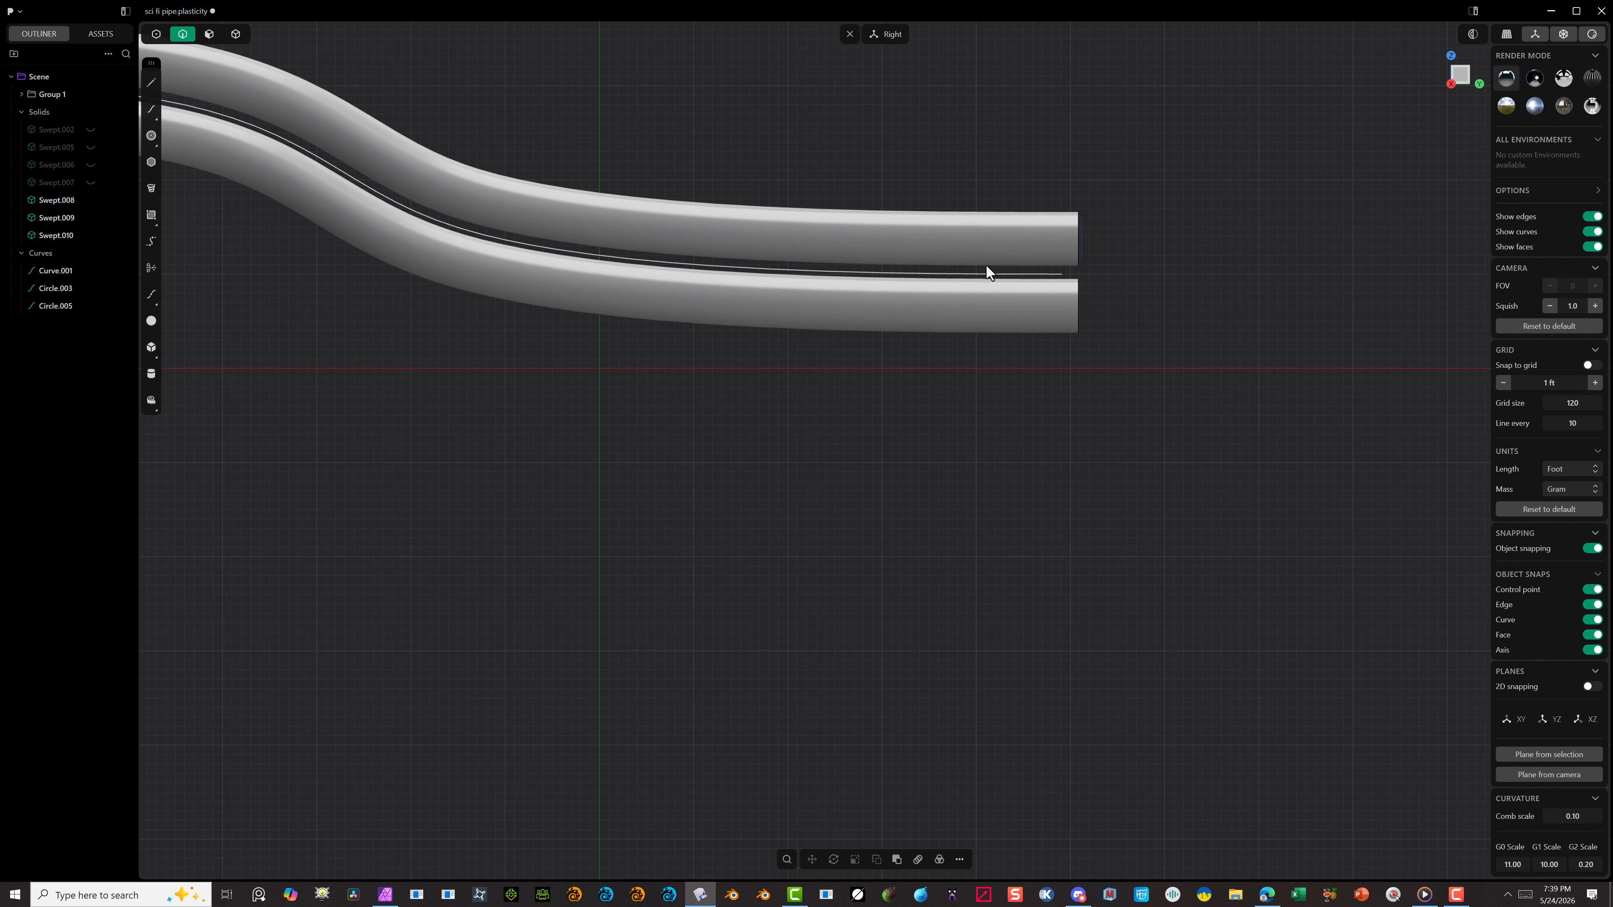
Step: Extend the path curve's lower end about 2.59 ft past the tube ends with the Natural shape
click(1023, 275)
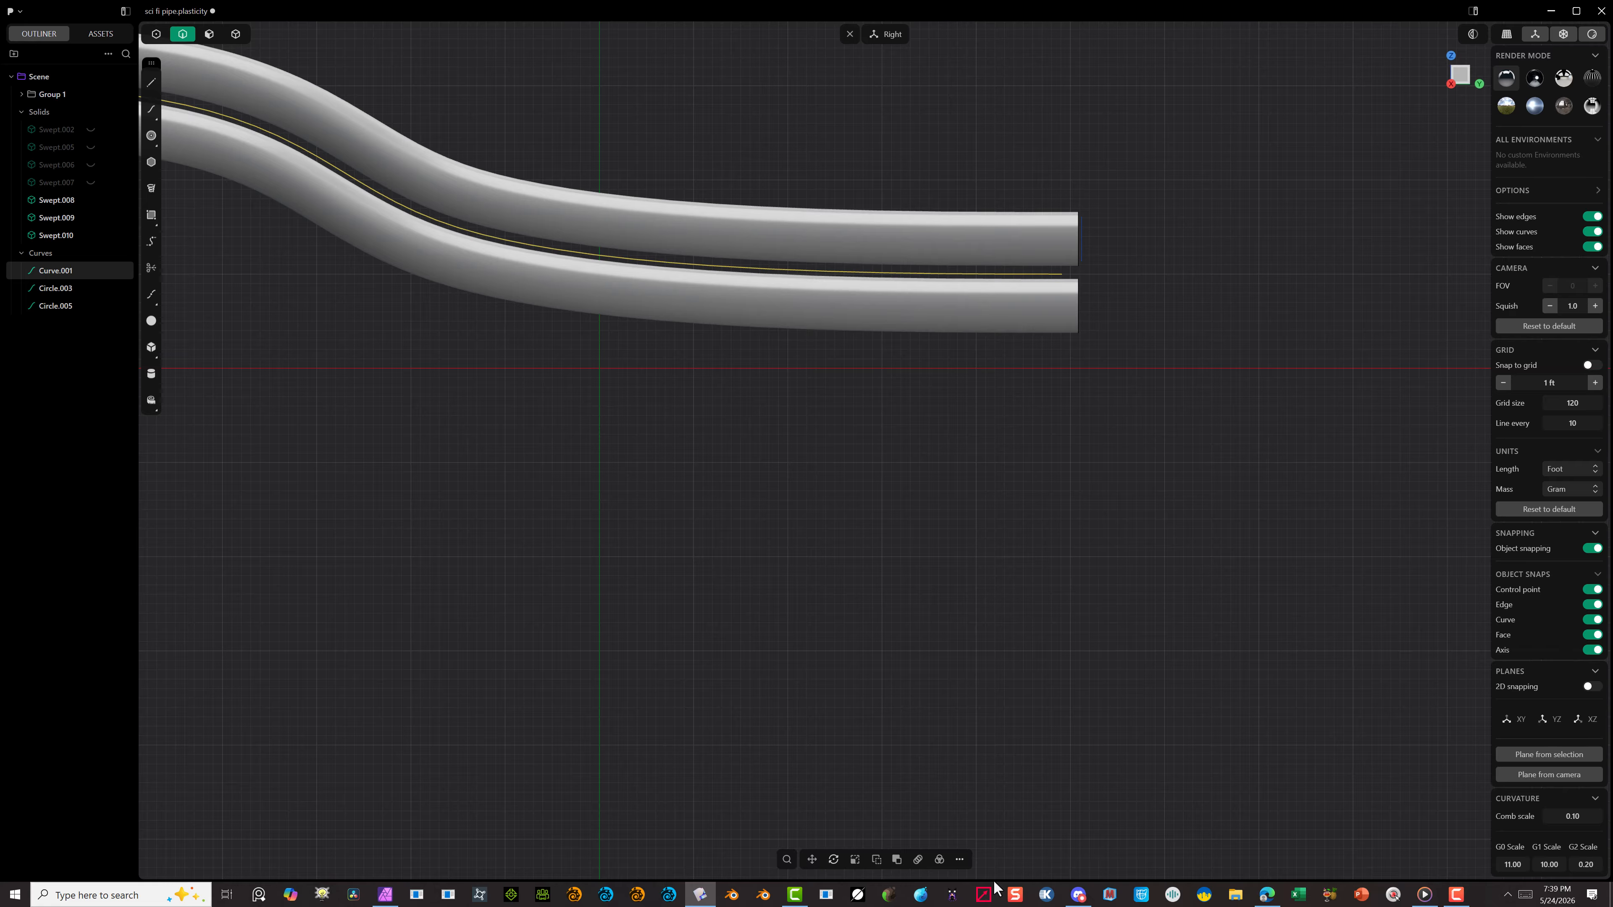
click(961, 862)
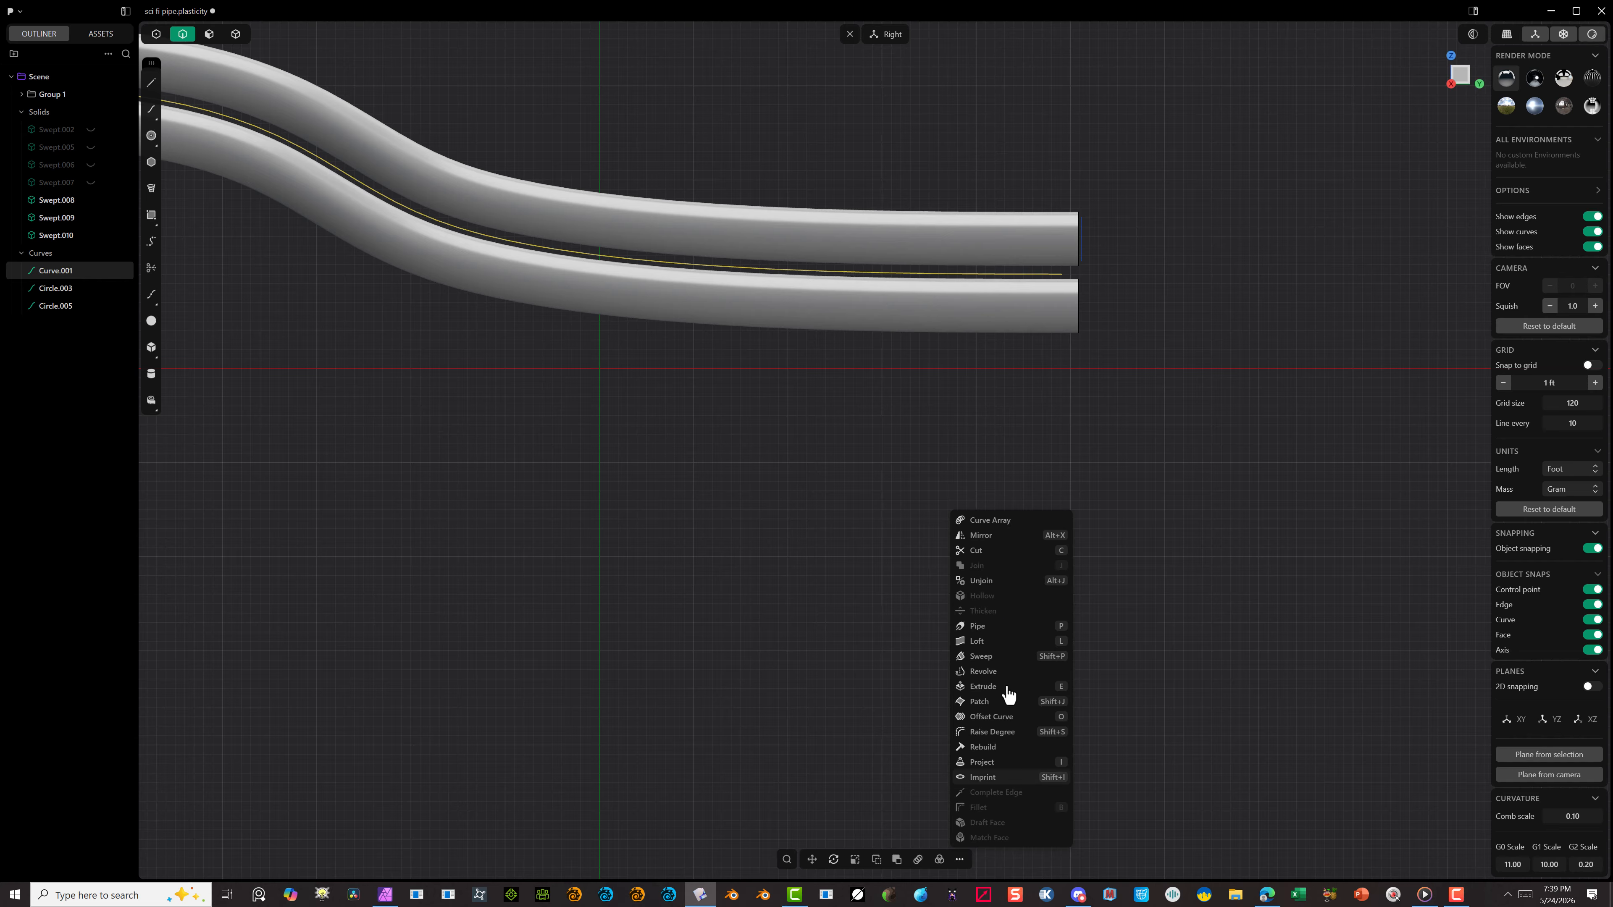
right_click(1218, 388)
text(ex)
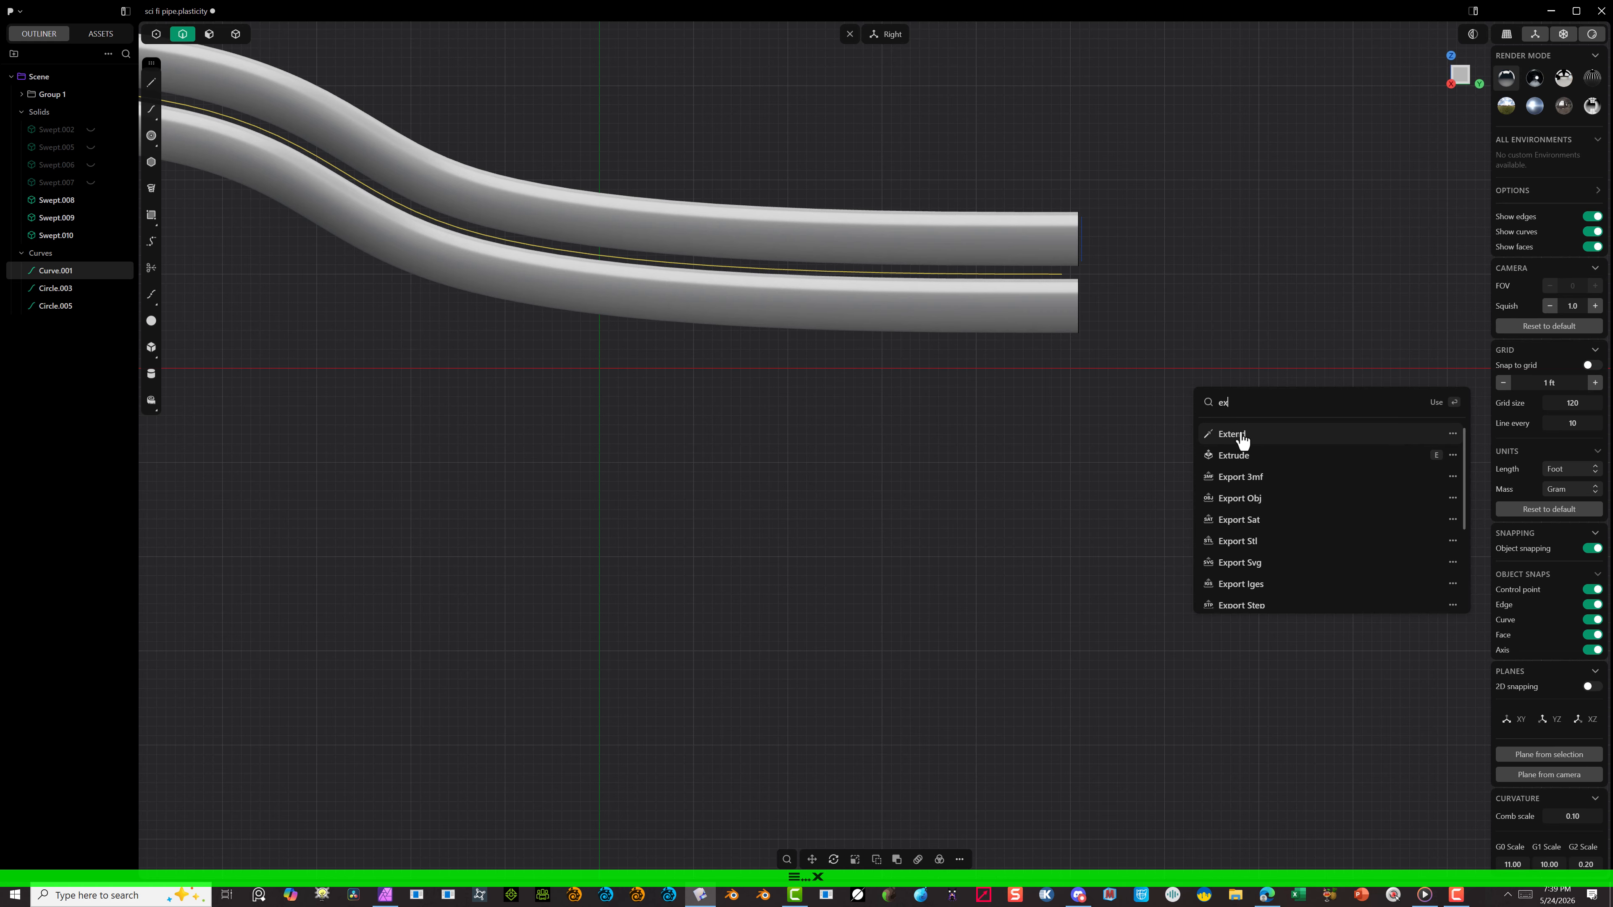
click(1238, 438)
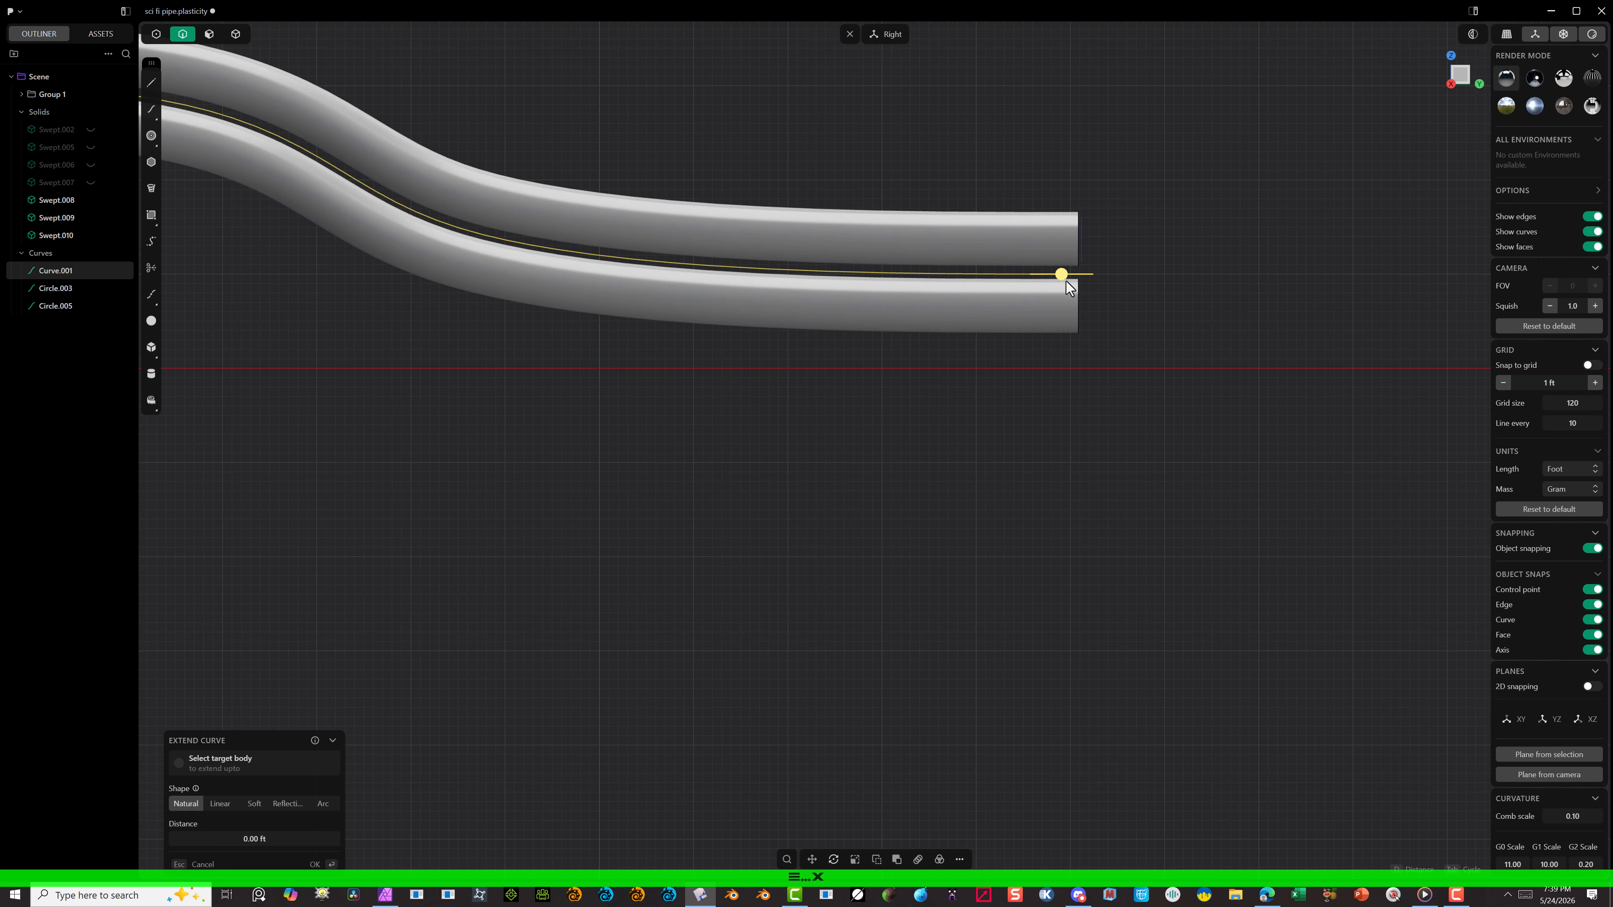
mouse_move(1064, 277)
mouse_down()
mouse_move(1116, 274)
mouse_move(1088, 277)
mouse_up()
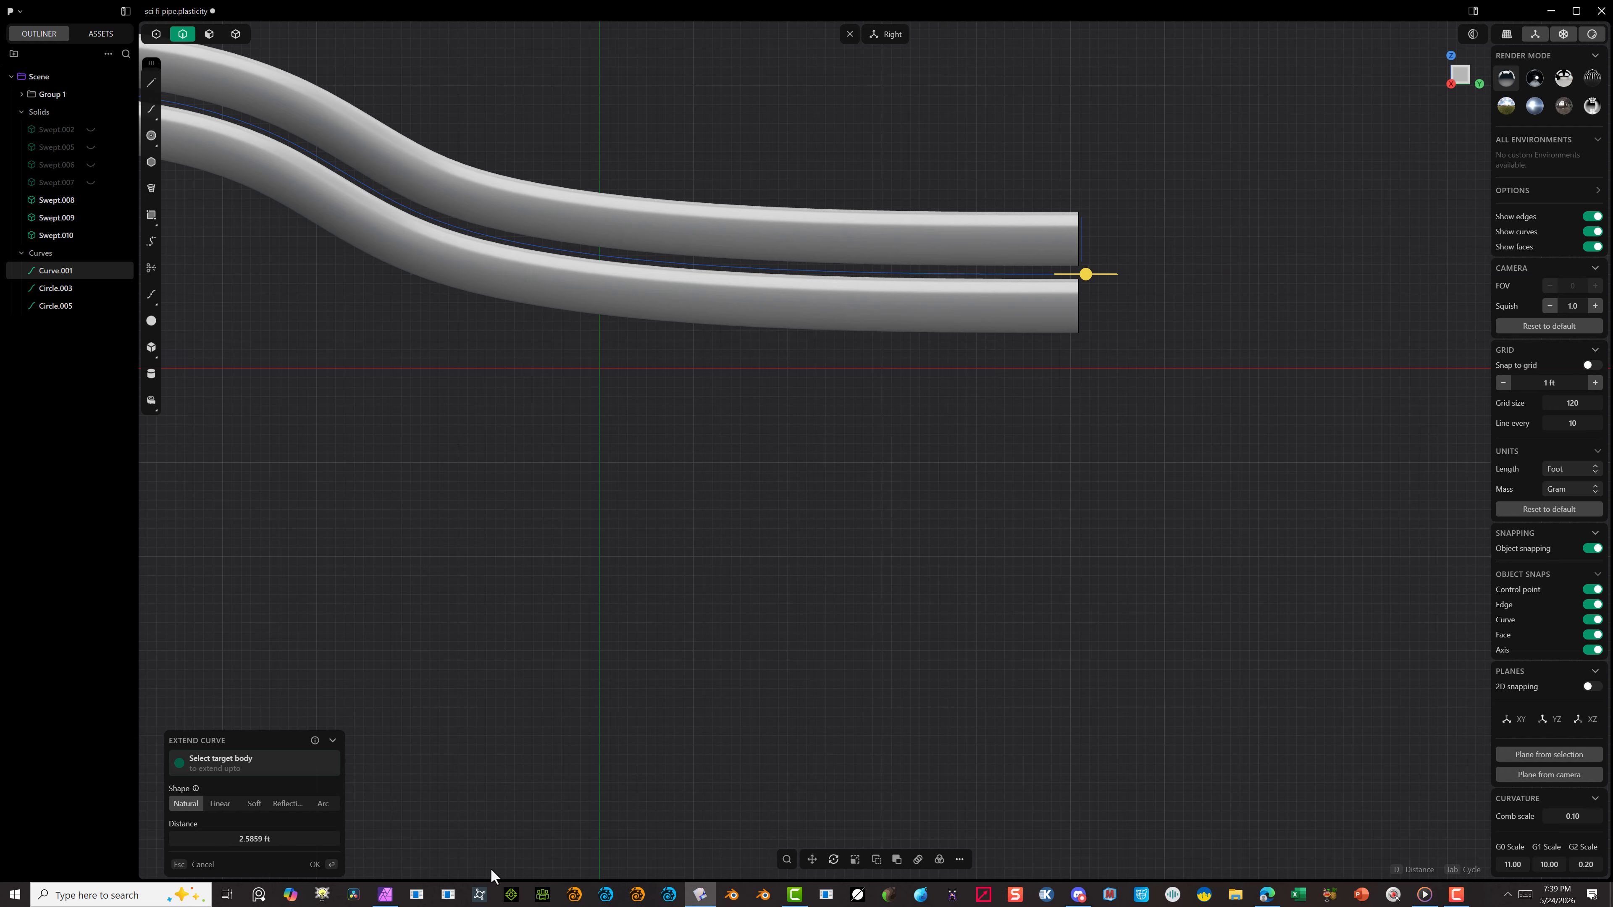
click(315, 865)
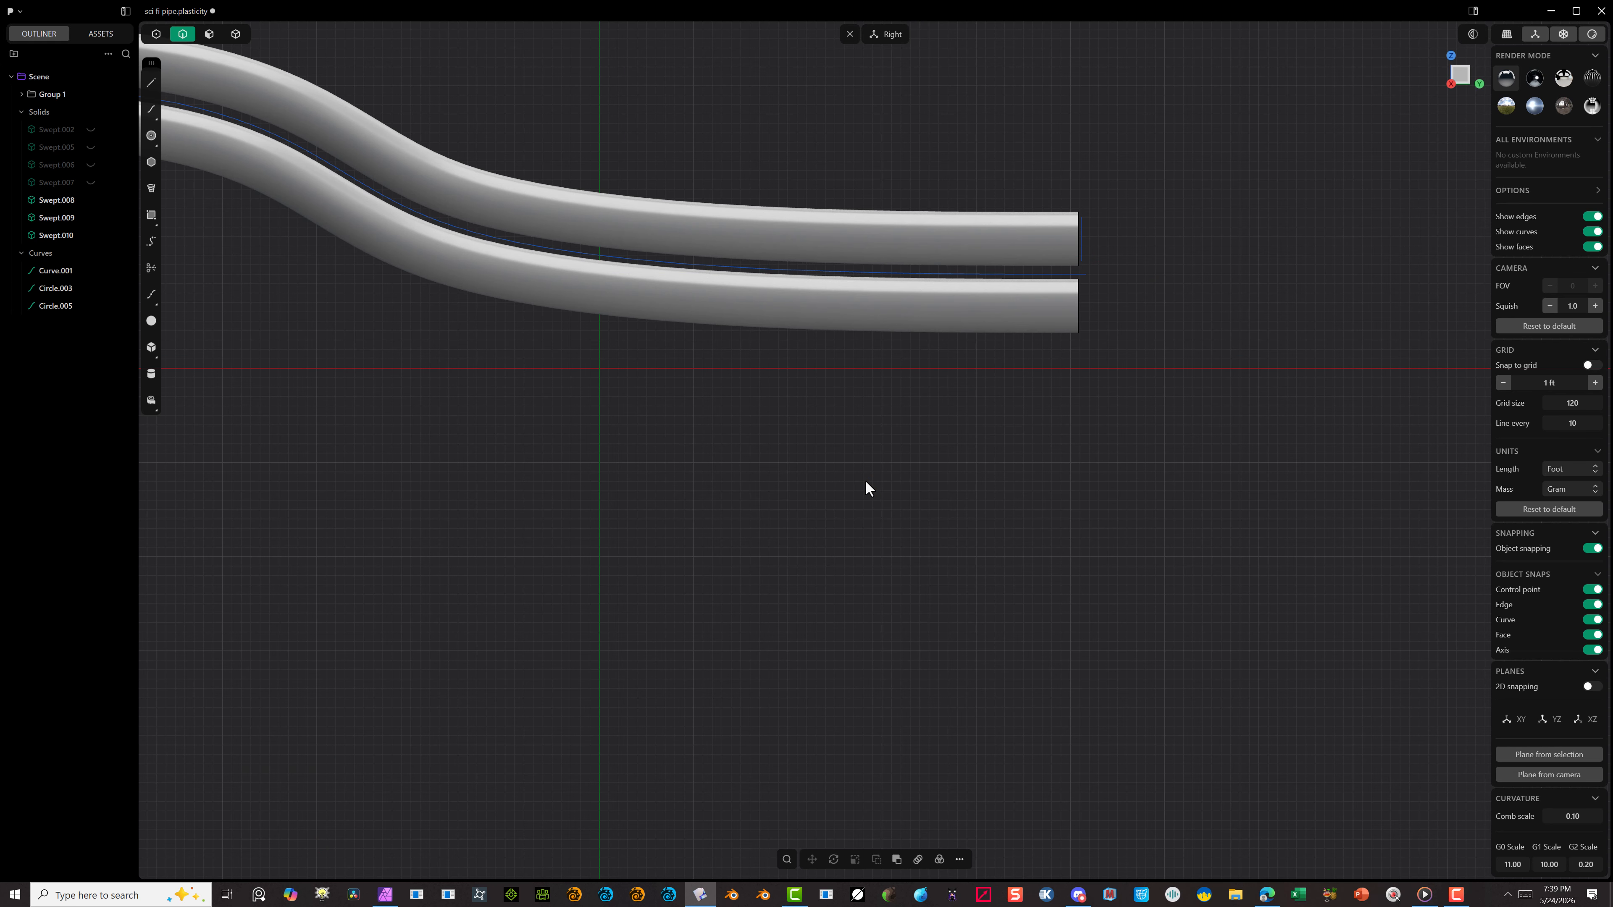
scroll(864, 480, down, 5)
scroll(592, 350, up, 5)
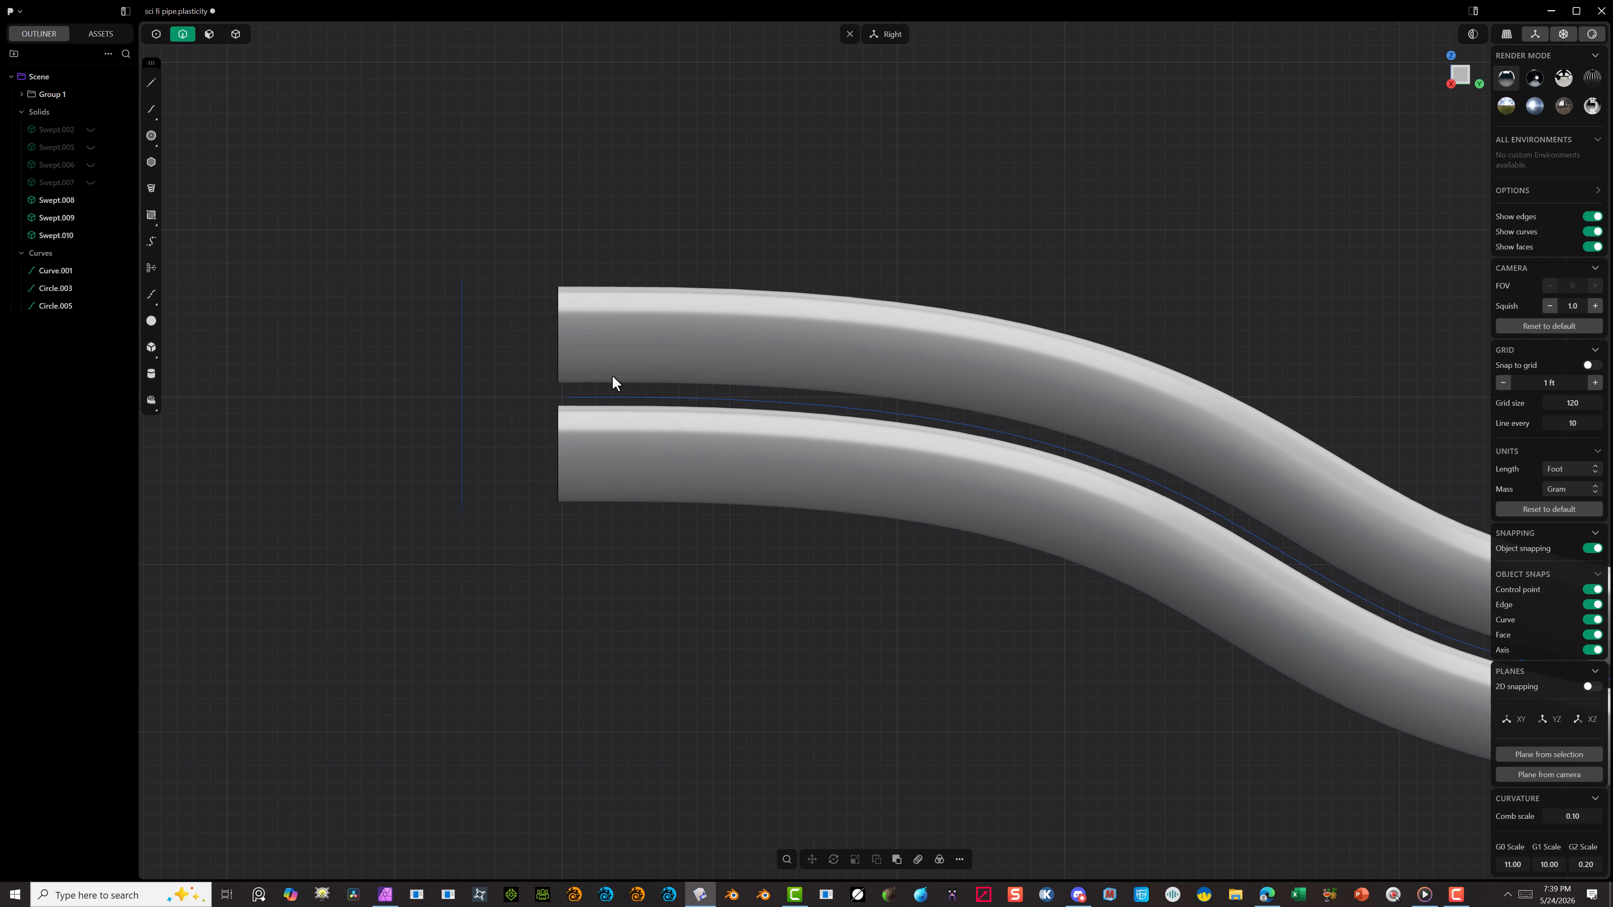
click(587, 398)
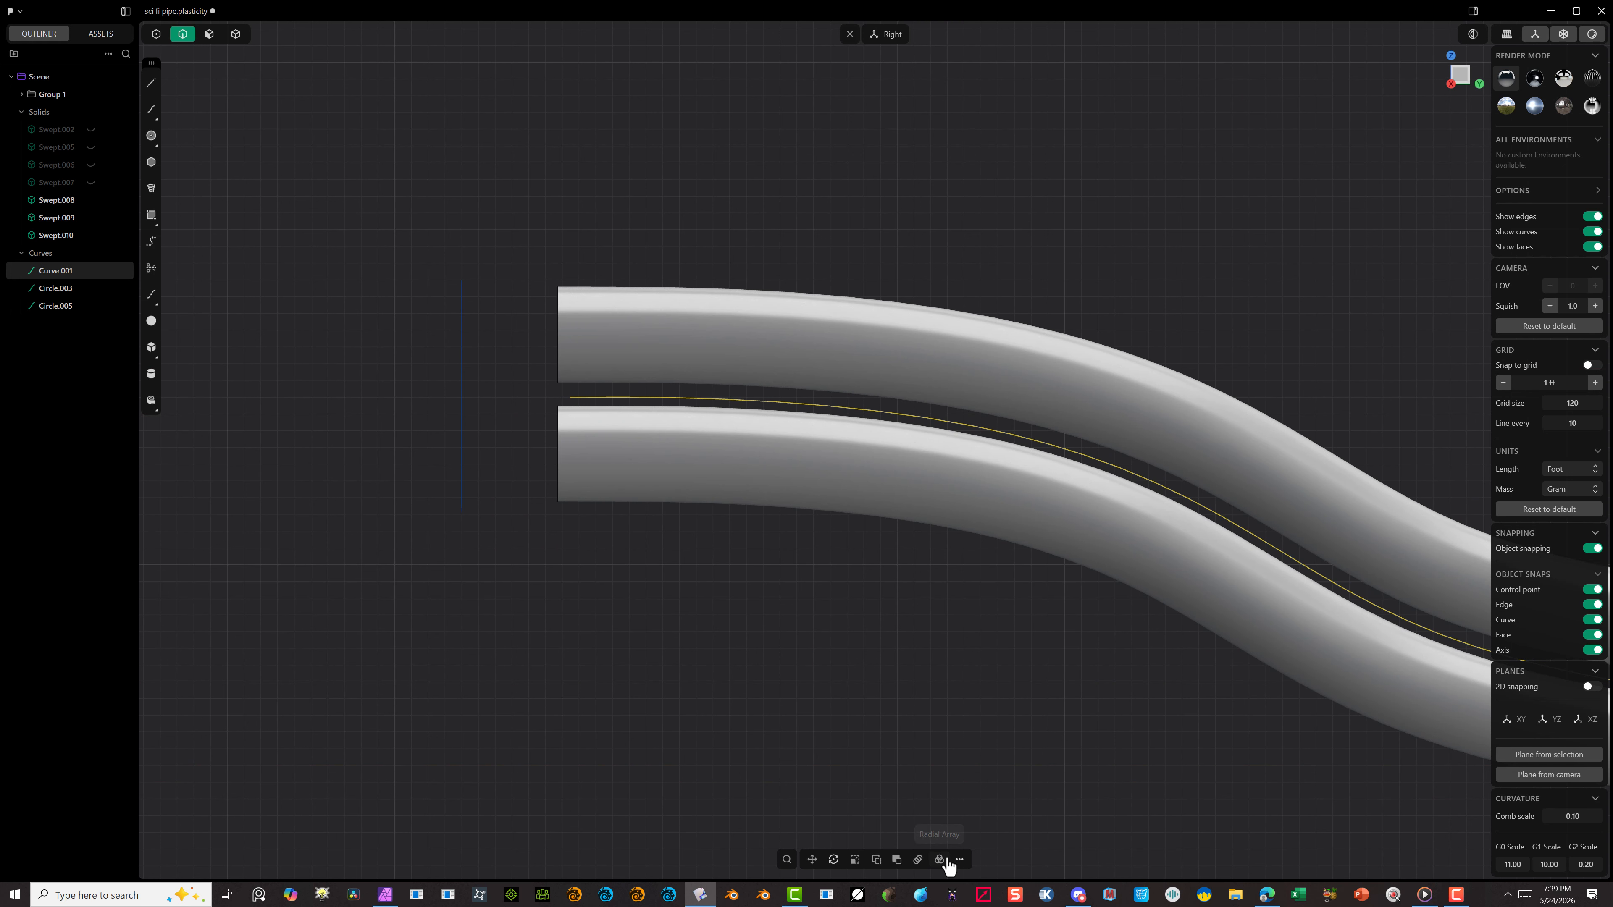
text(f)
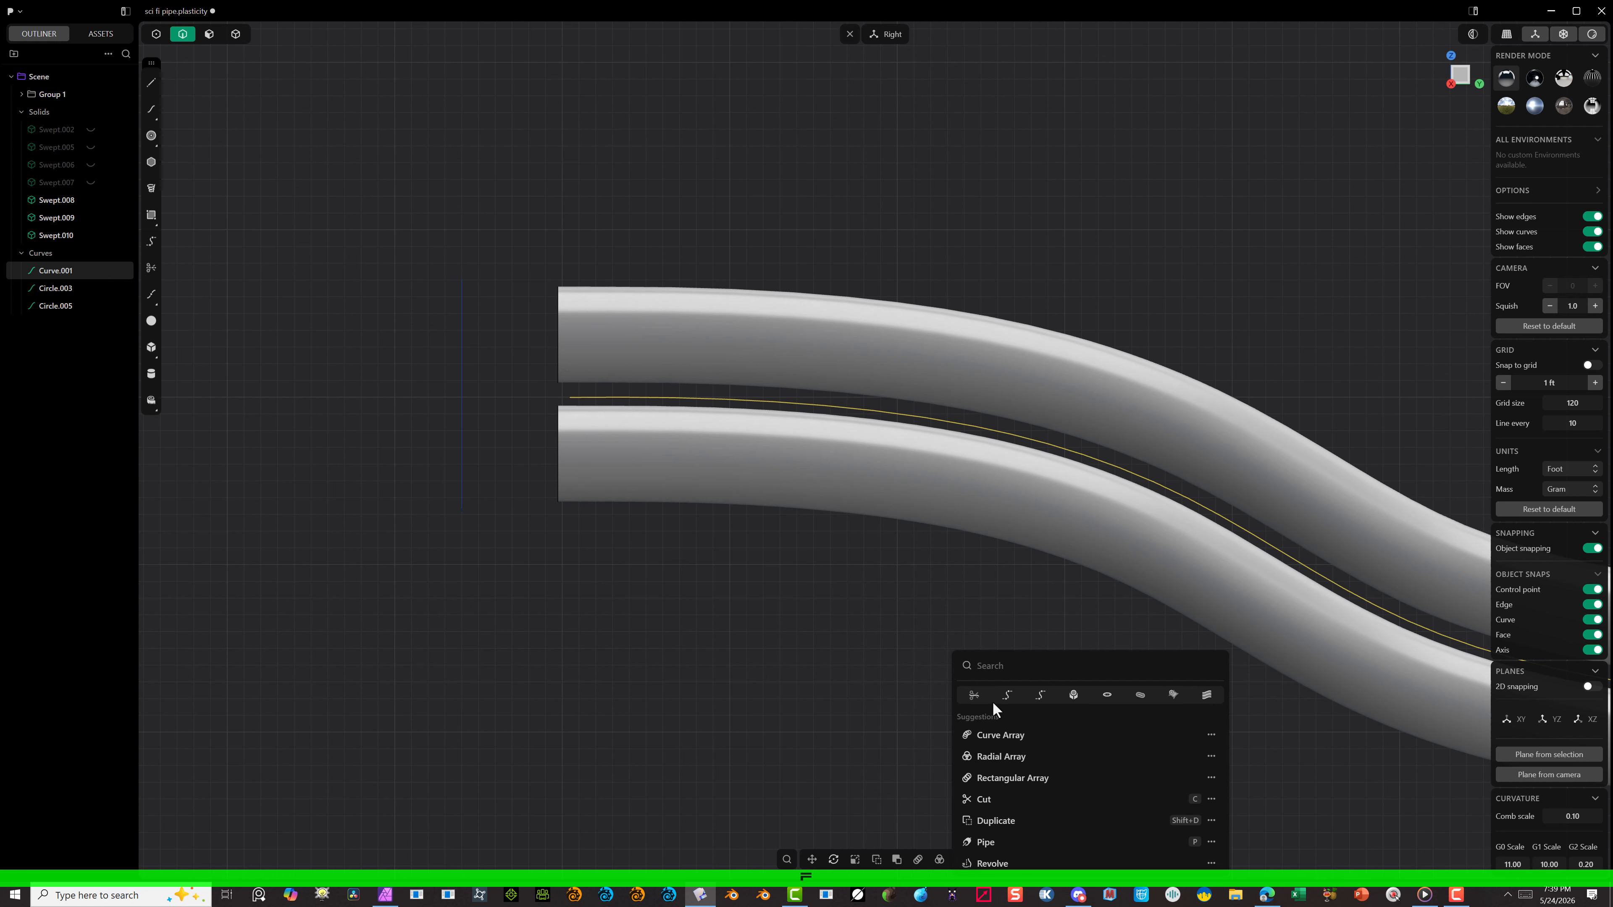
text(ex)
click(1000, 699)
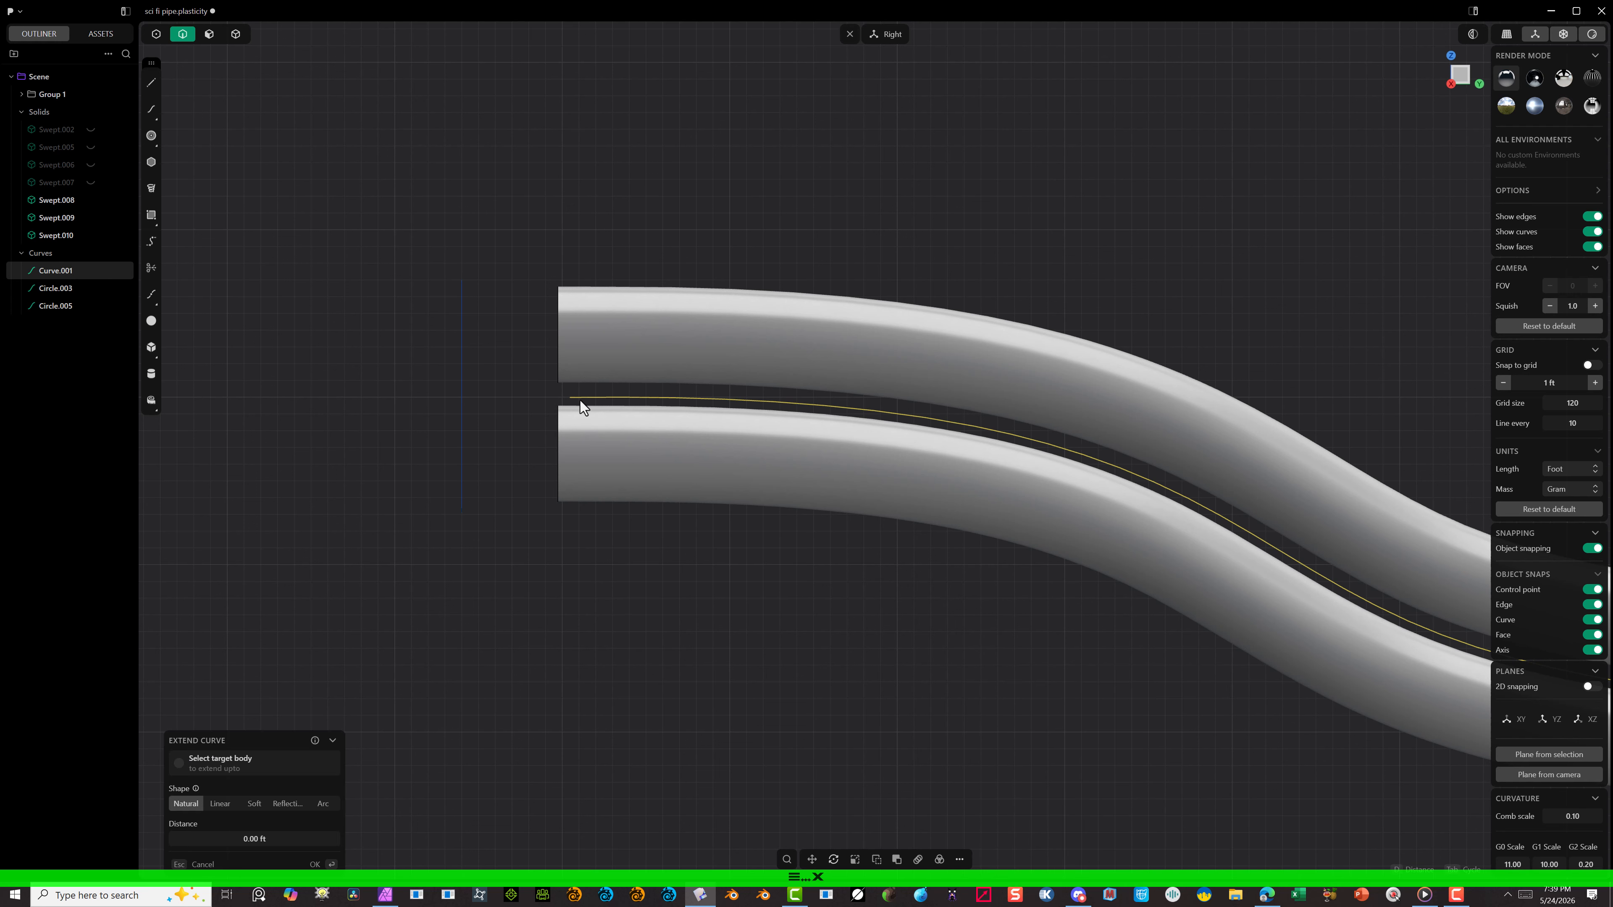
click(569, 394)
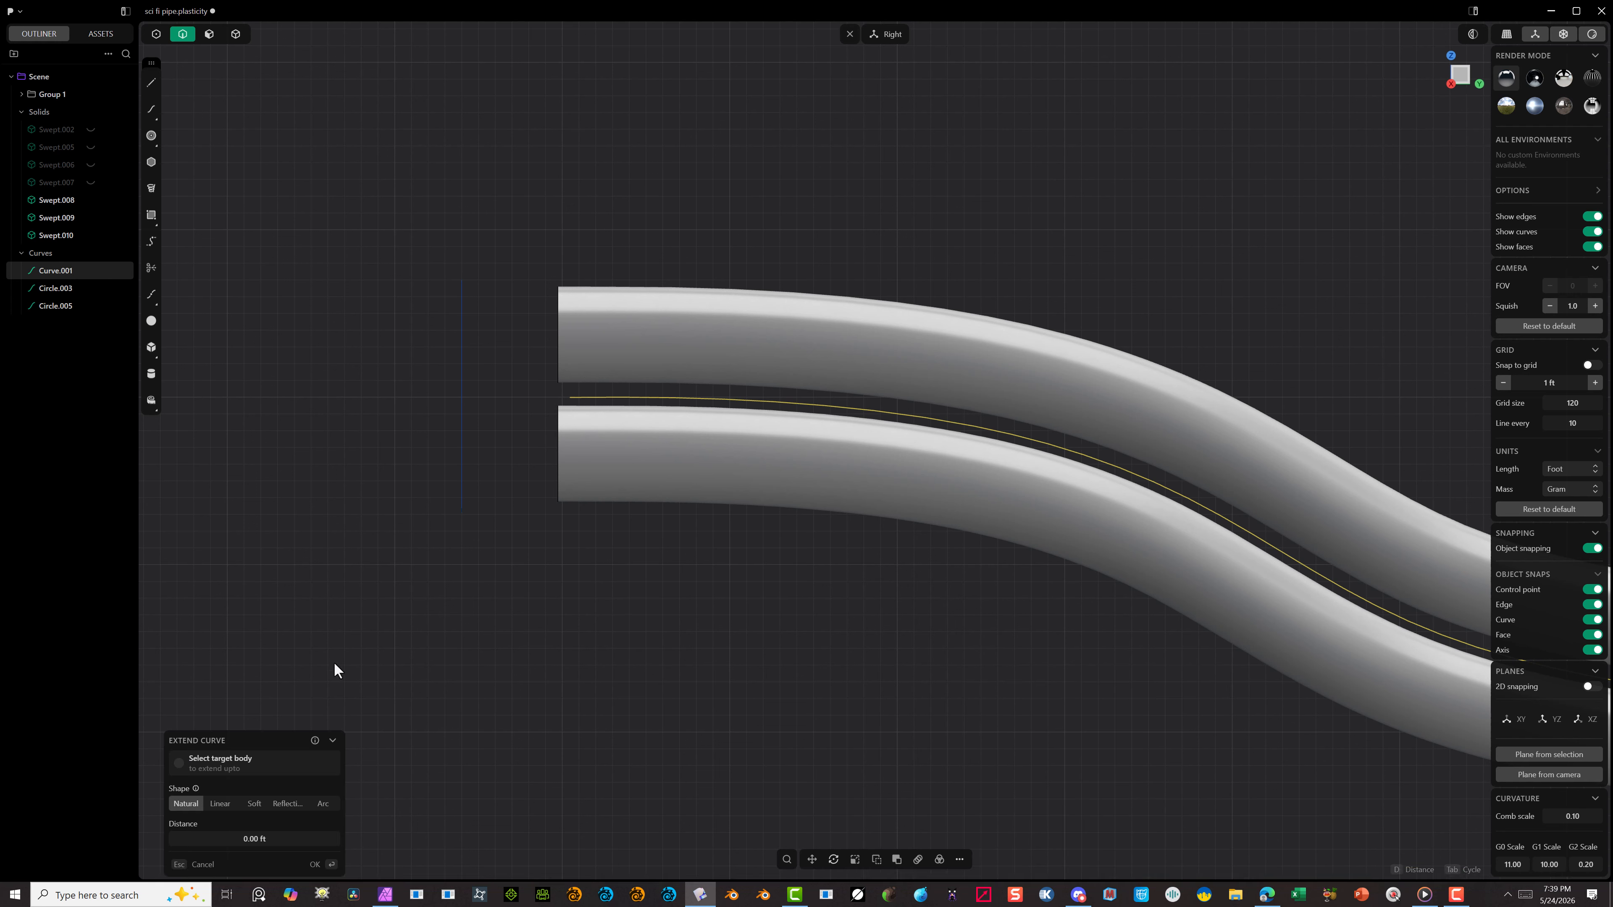
click(200, 865)
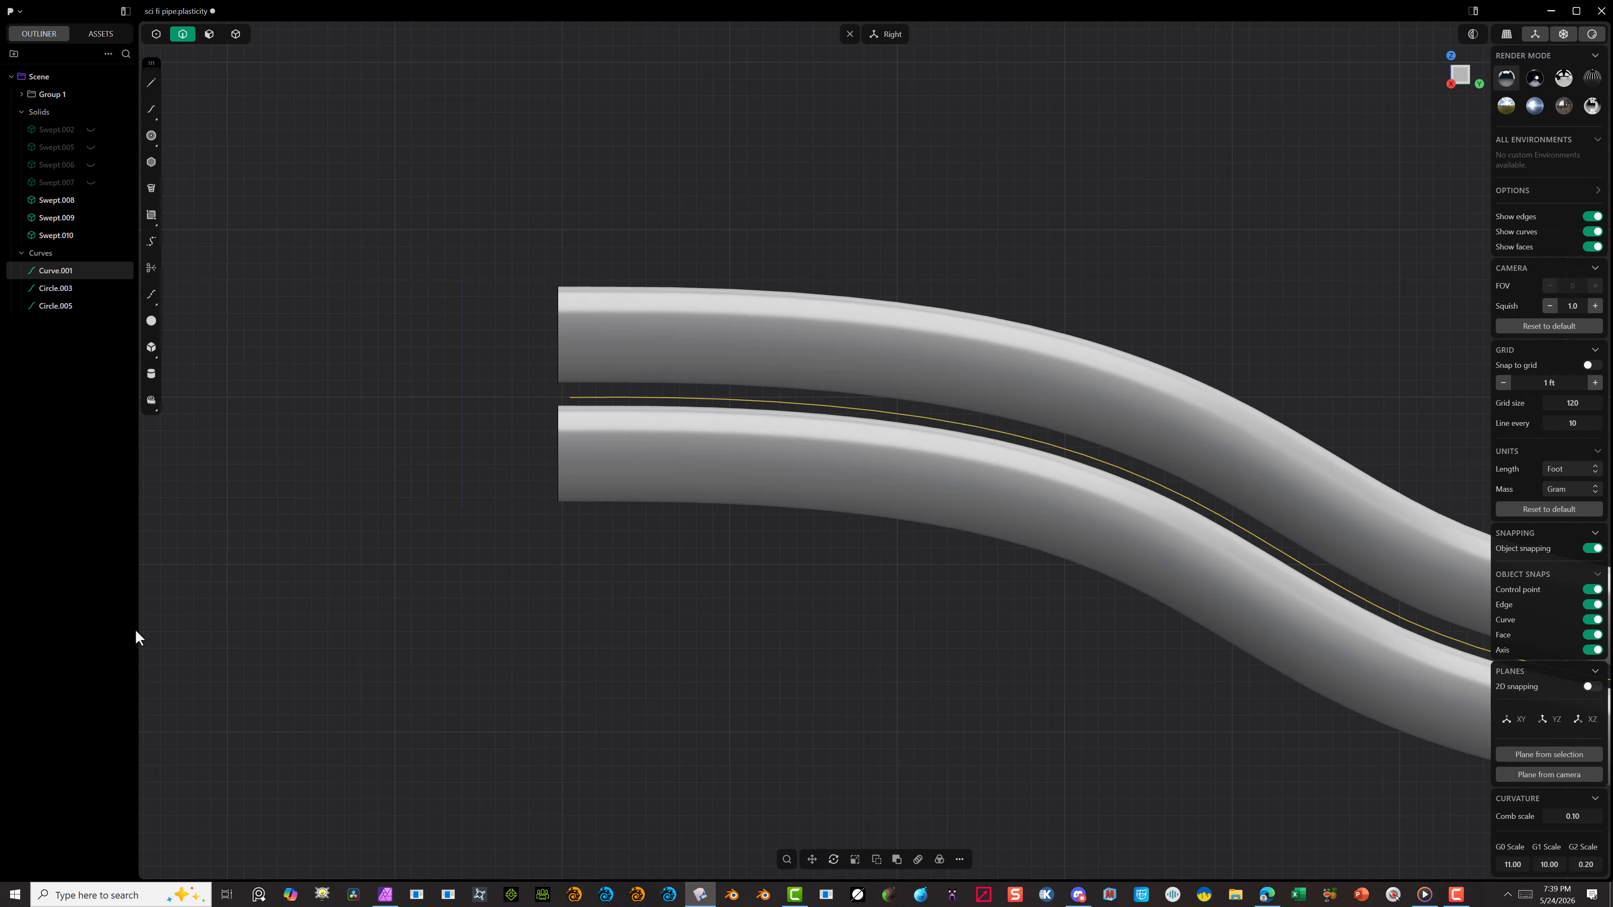
Step: Extend the path curve about 1.6 ft from its upper end point, past the tube ends, with the Natural shape
key(1)
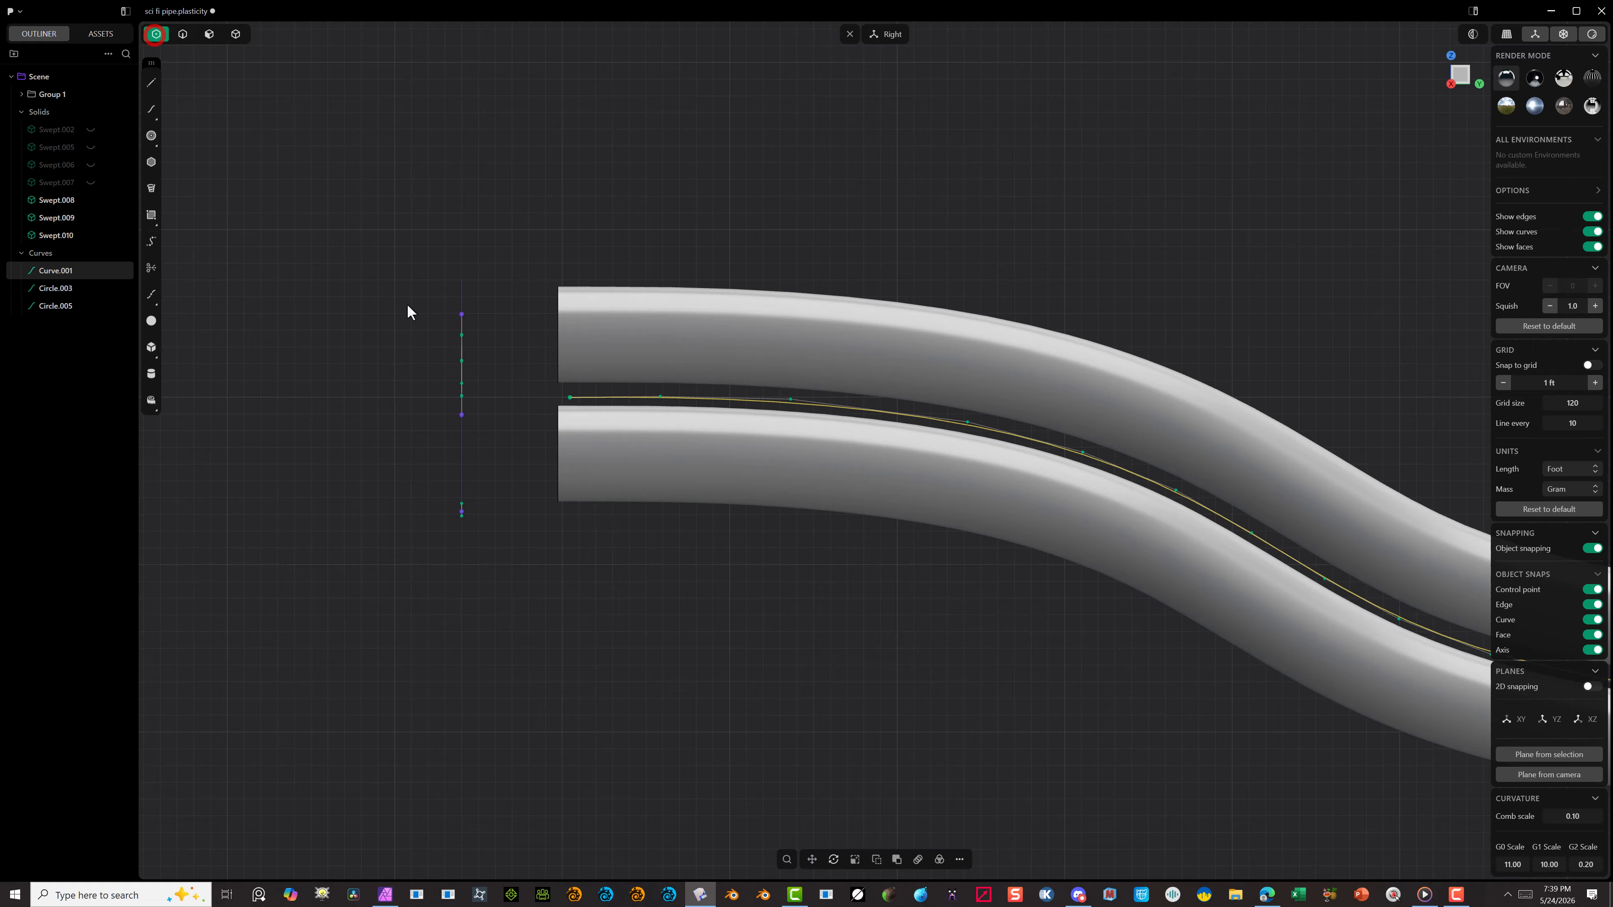
drag(522, 490, 530, 473)
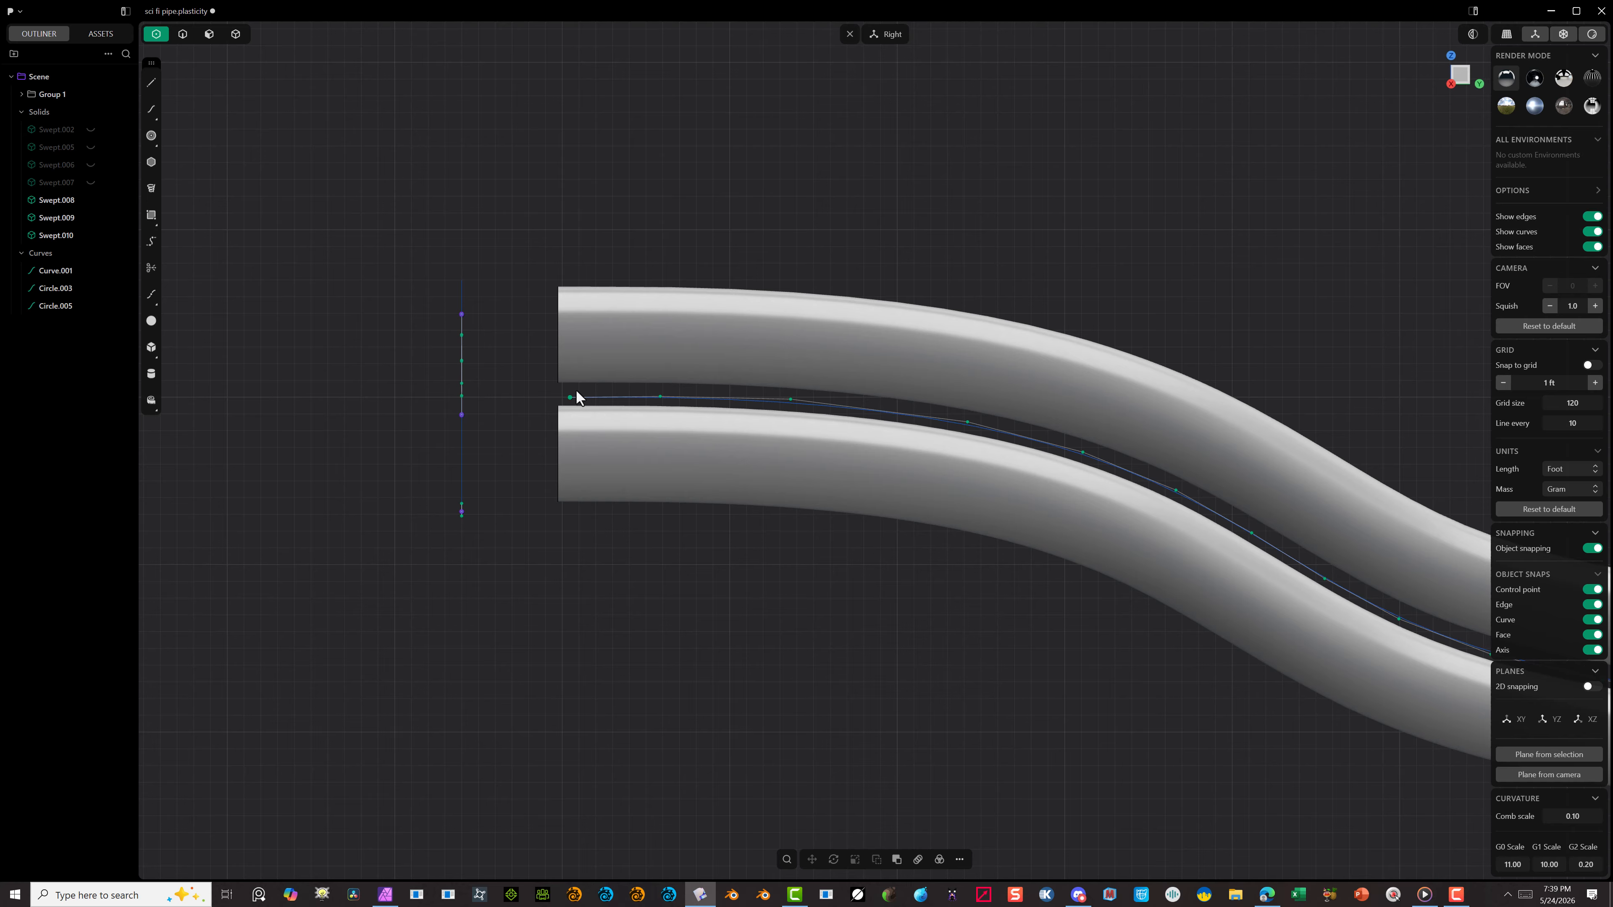
click(572, 396)
right_click(545, 422)
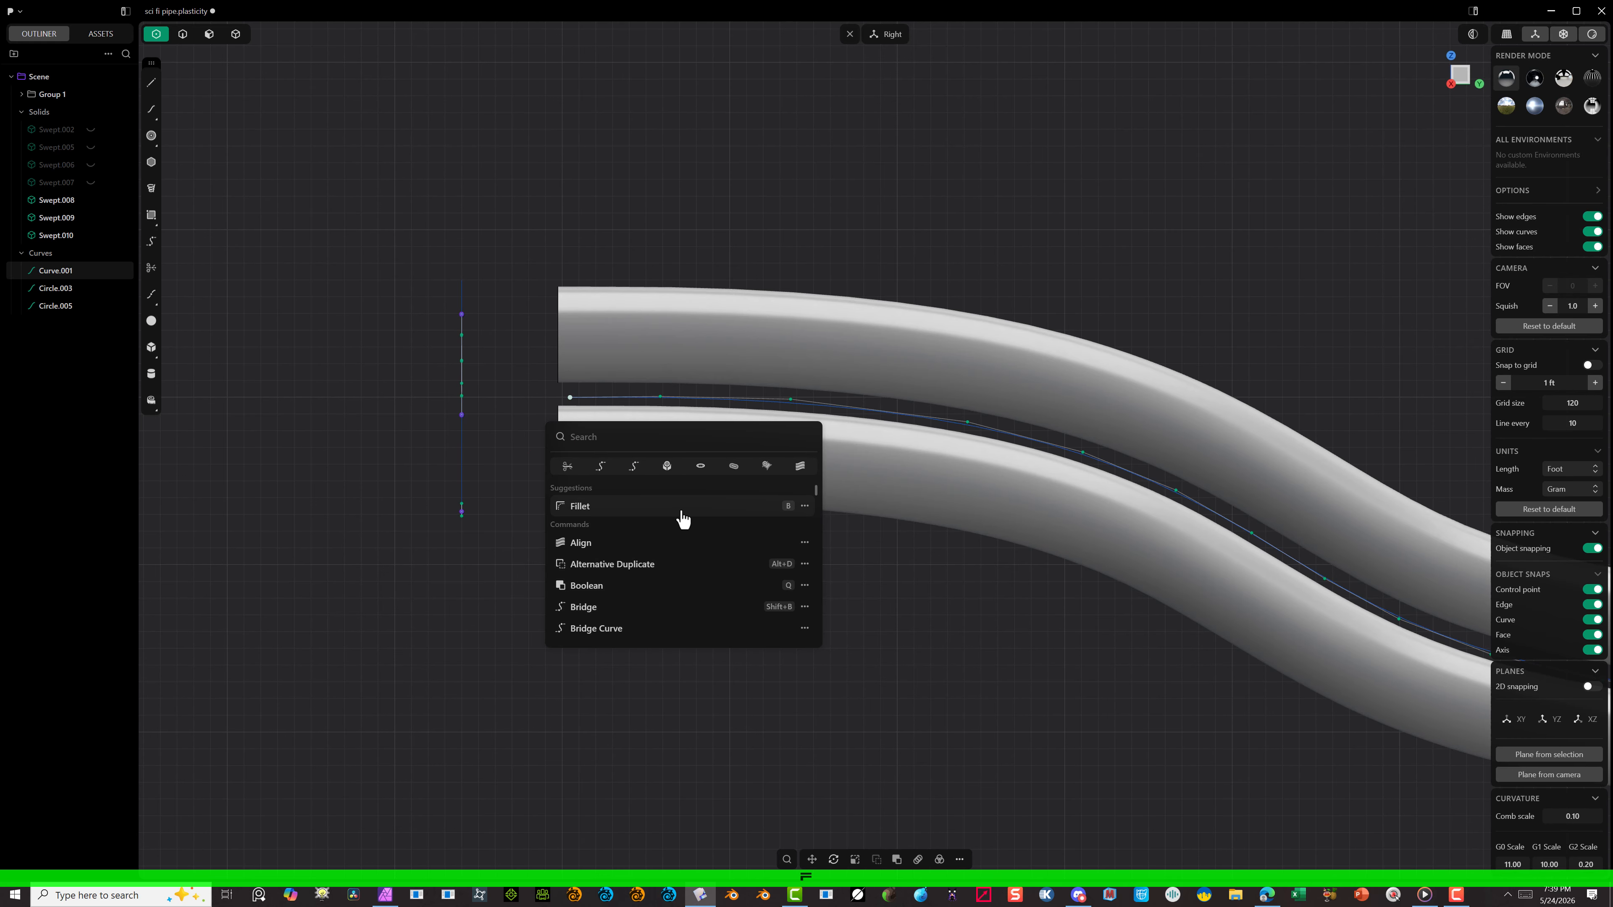
text(extend)
click(604, 475)
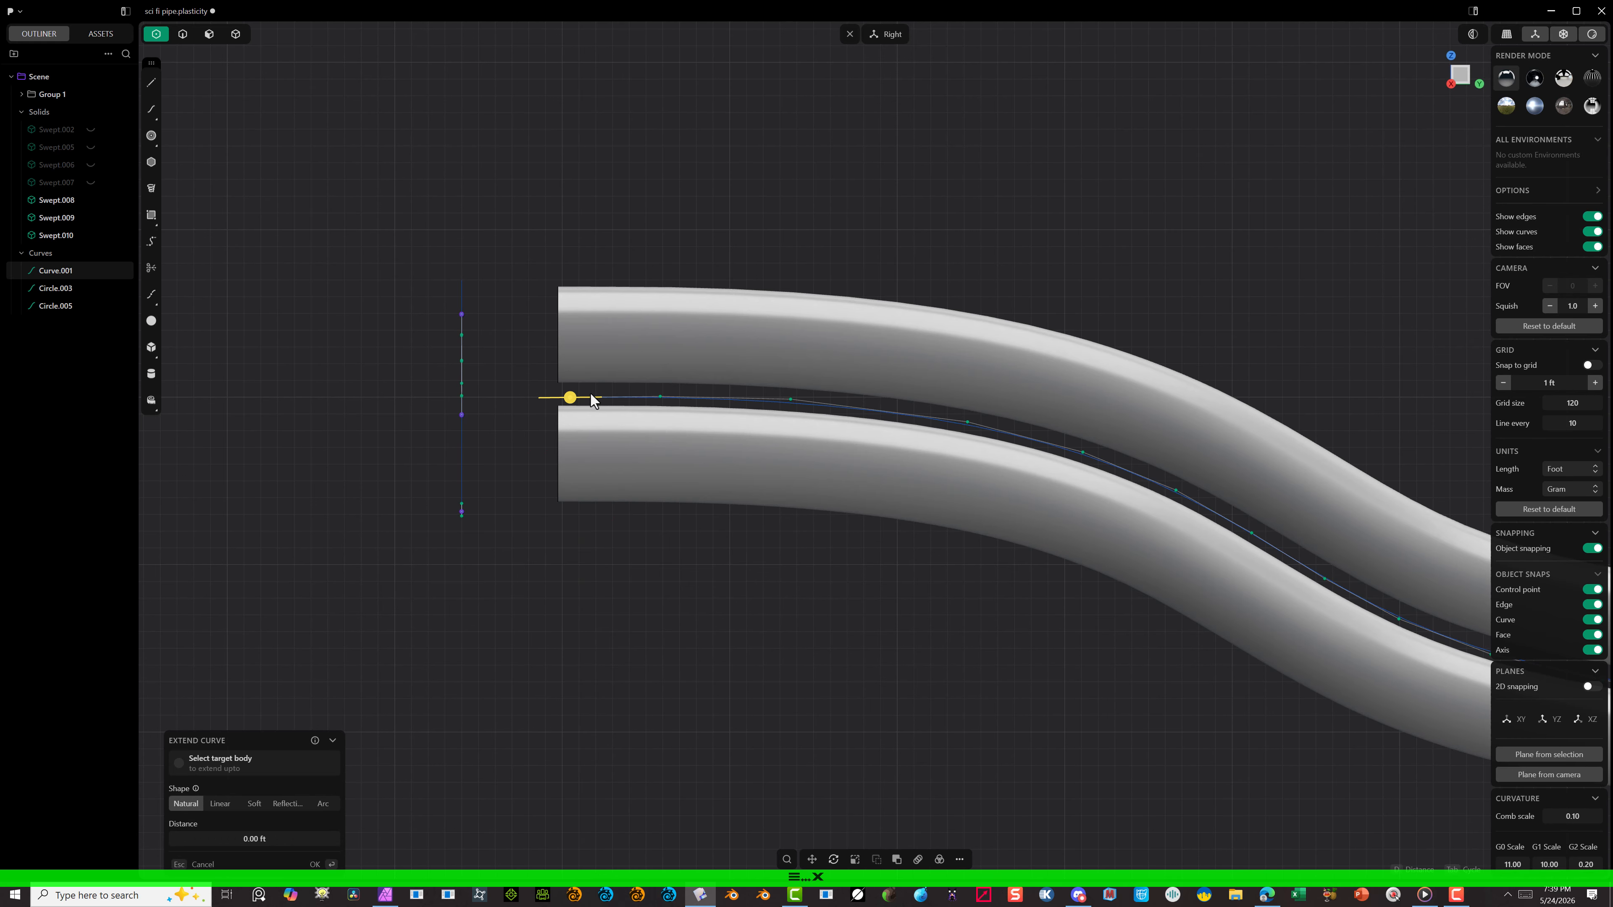
drag(569, 397, 544, 399)
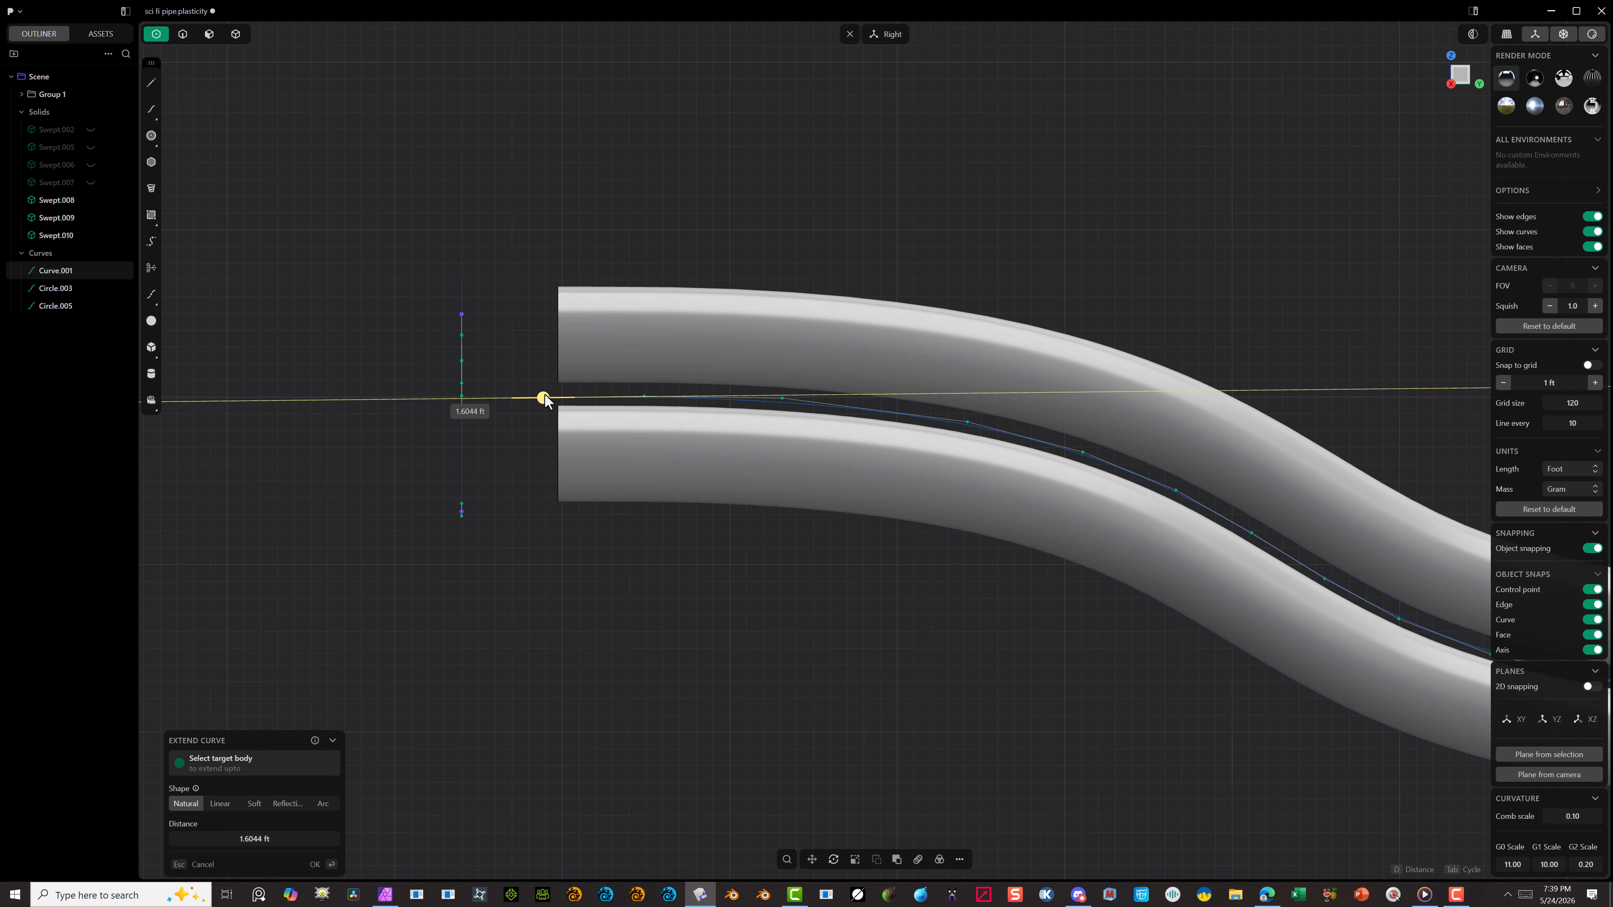
click(320, 862)
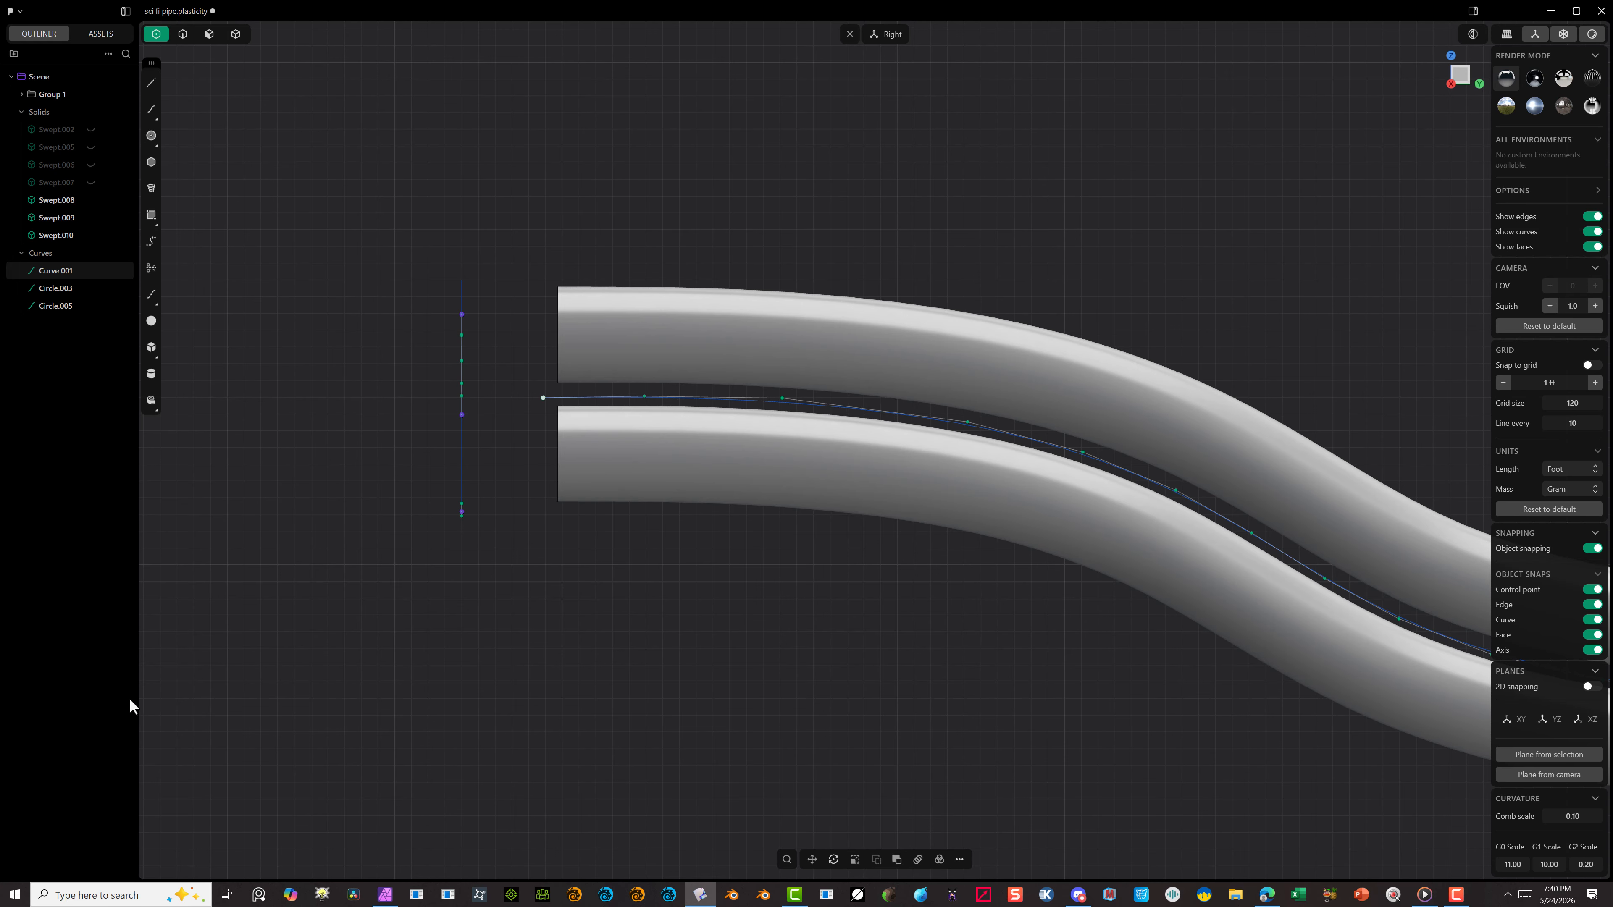
click(296, 699)
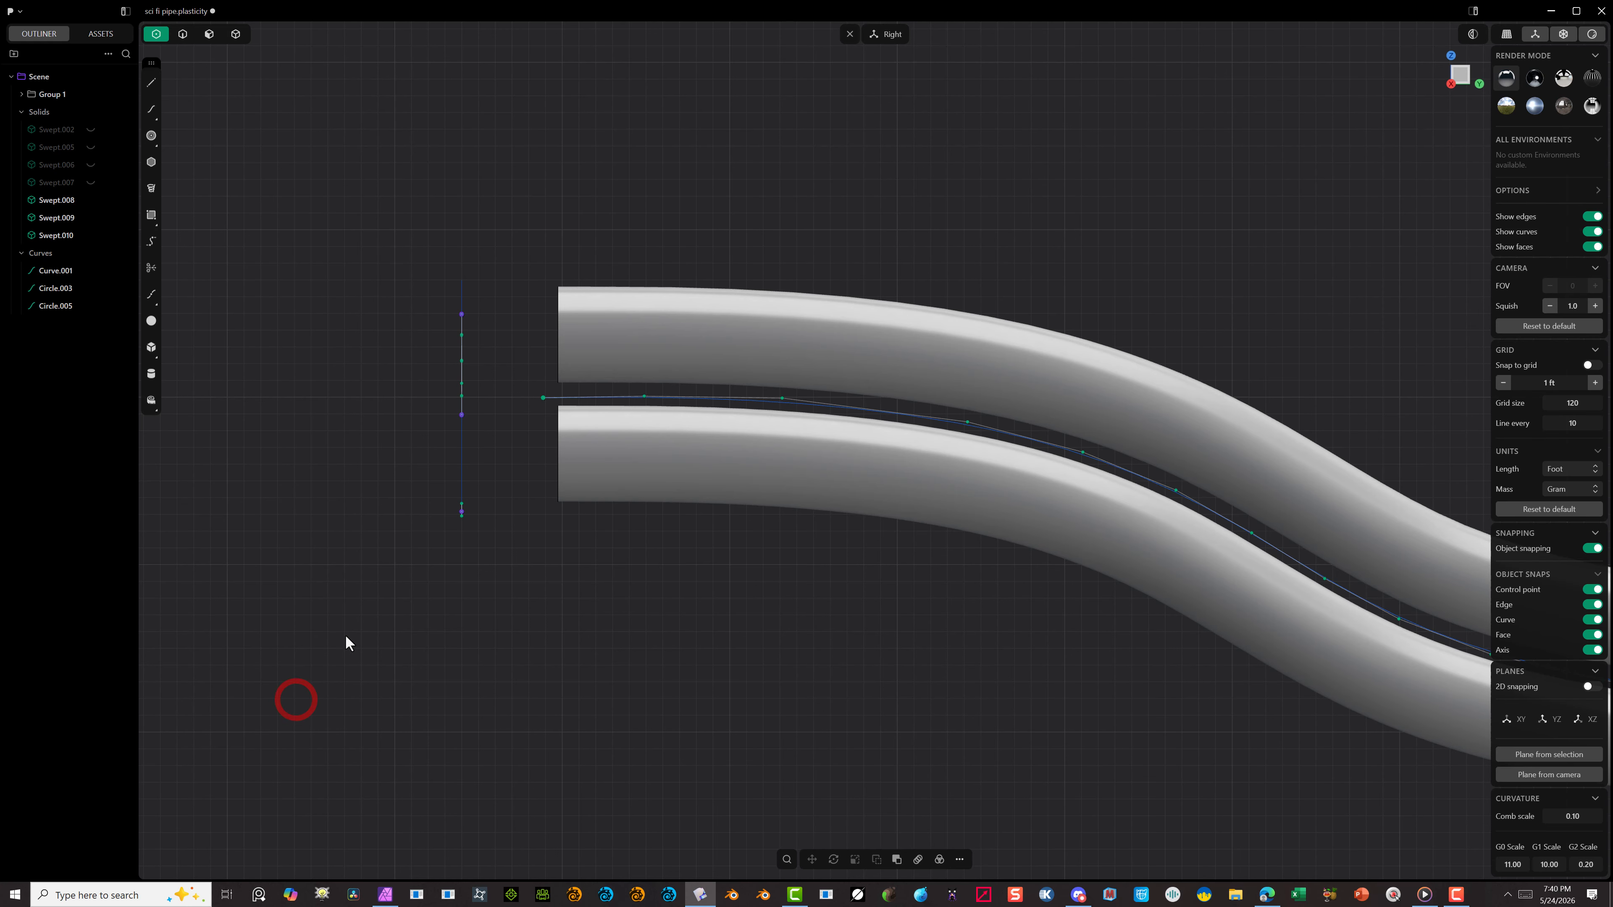
scroll(569, 591, down, 4)
scroll(1292, 679, up, 2)
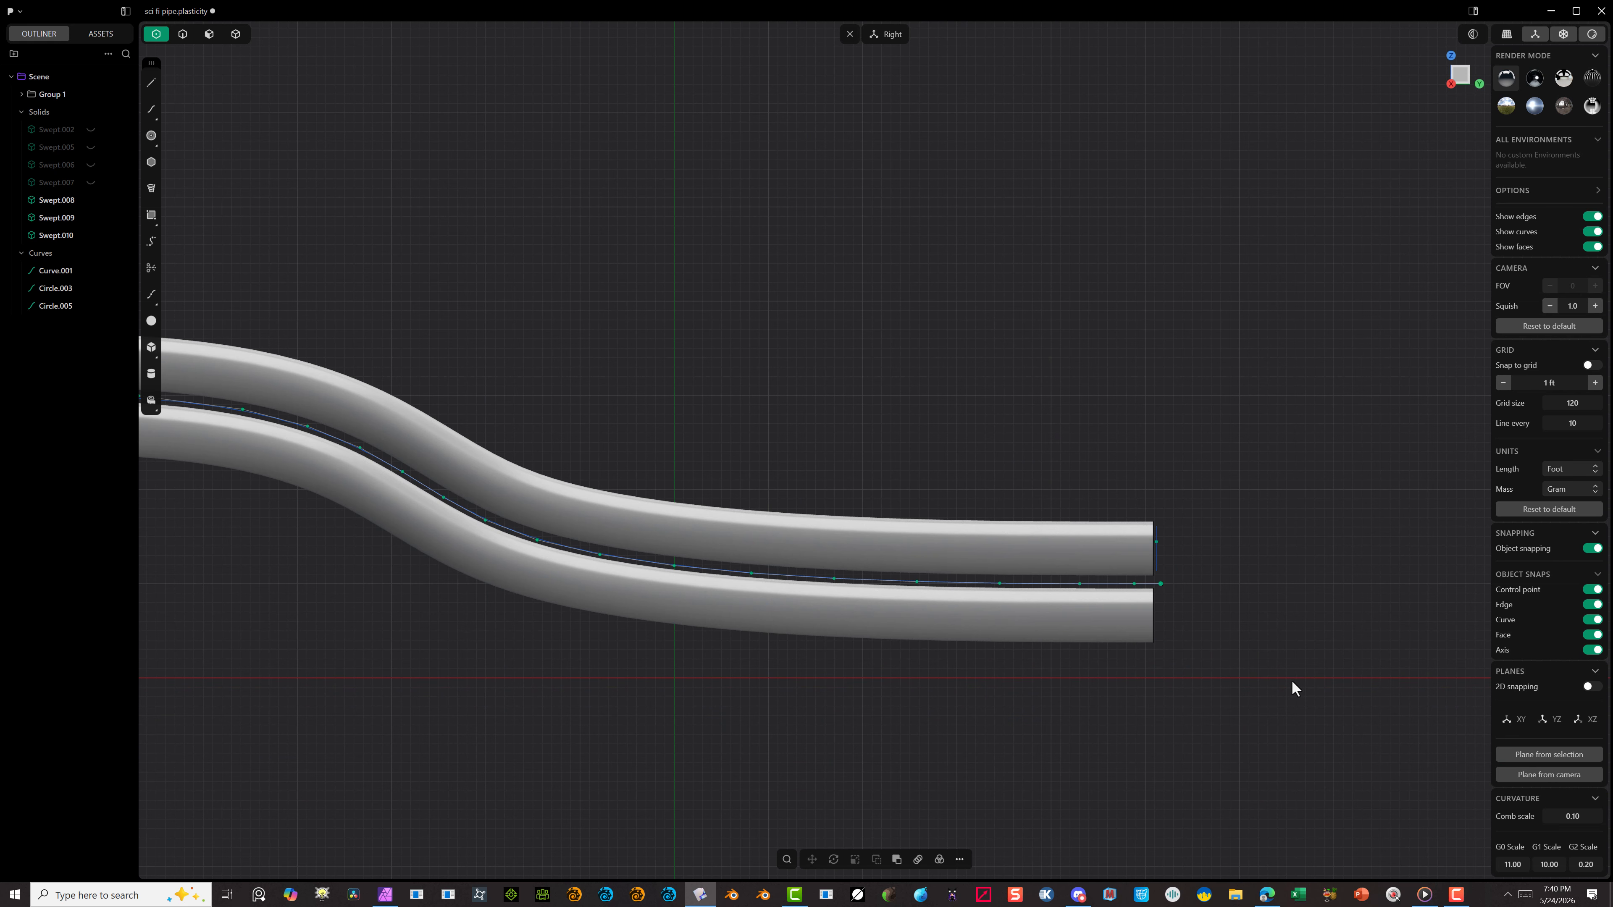
Step: Select the path curve between the tubes with edge selection and inspect the three tube ends at an angle
scroll(1182, 562, up, 3)
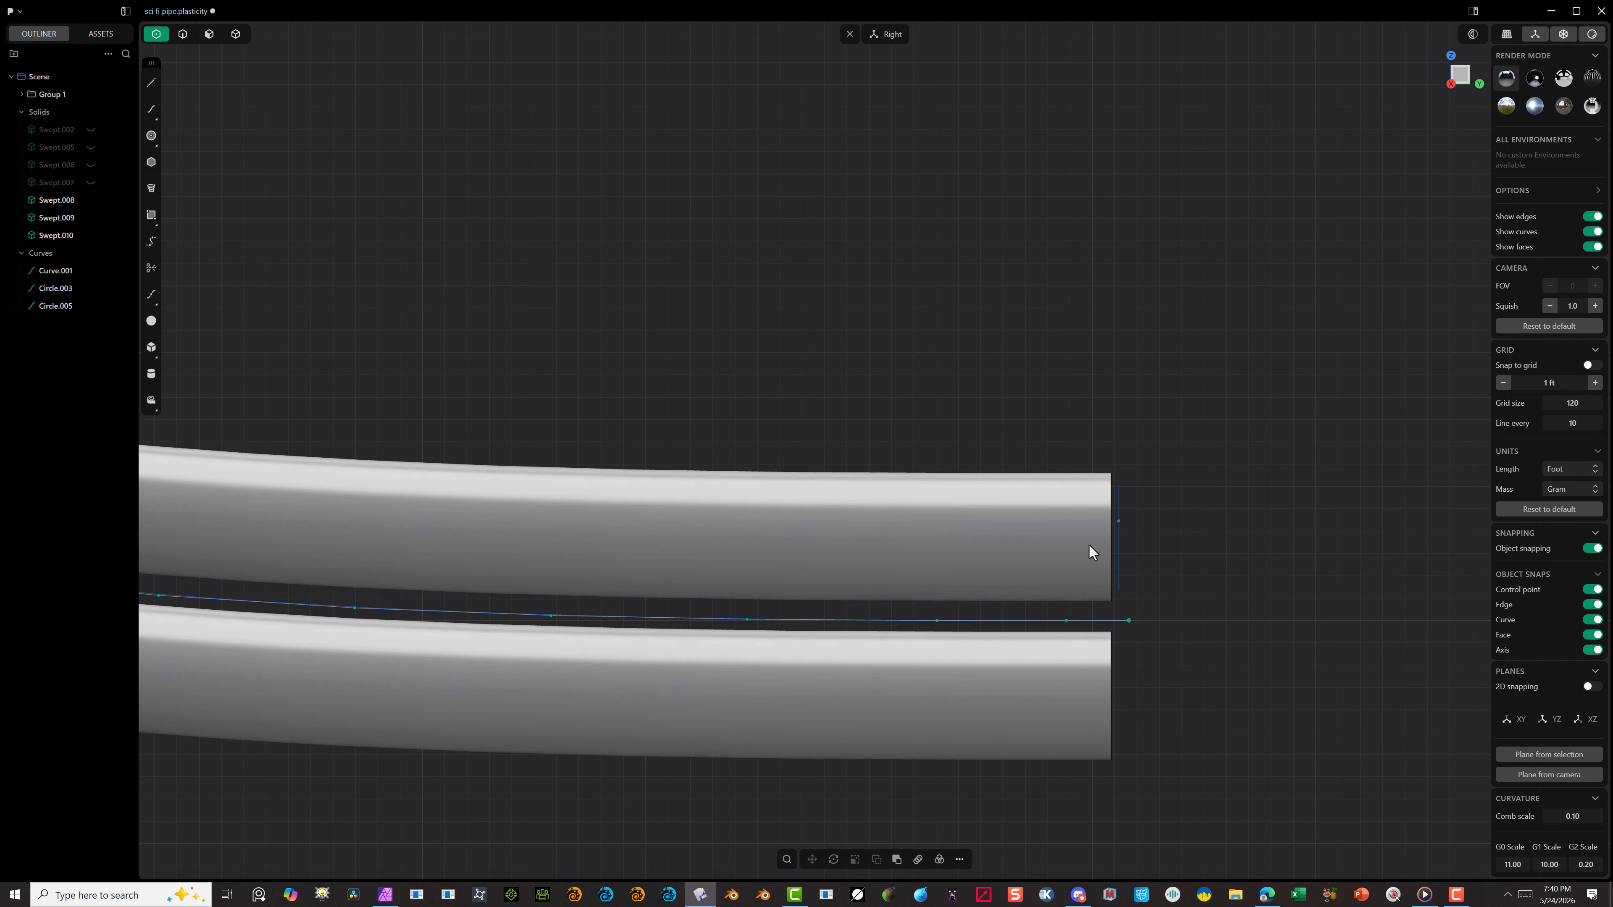
click(183, 33)
click(1016, 617)
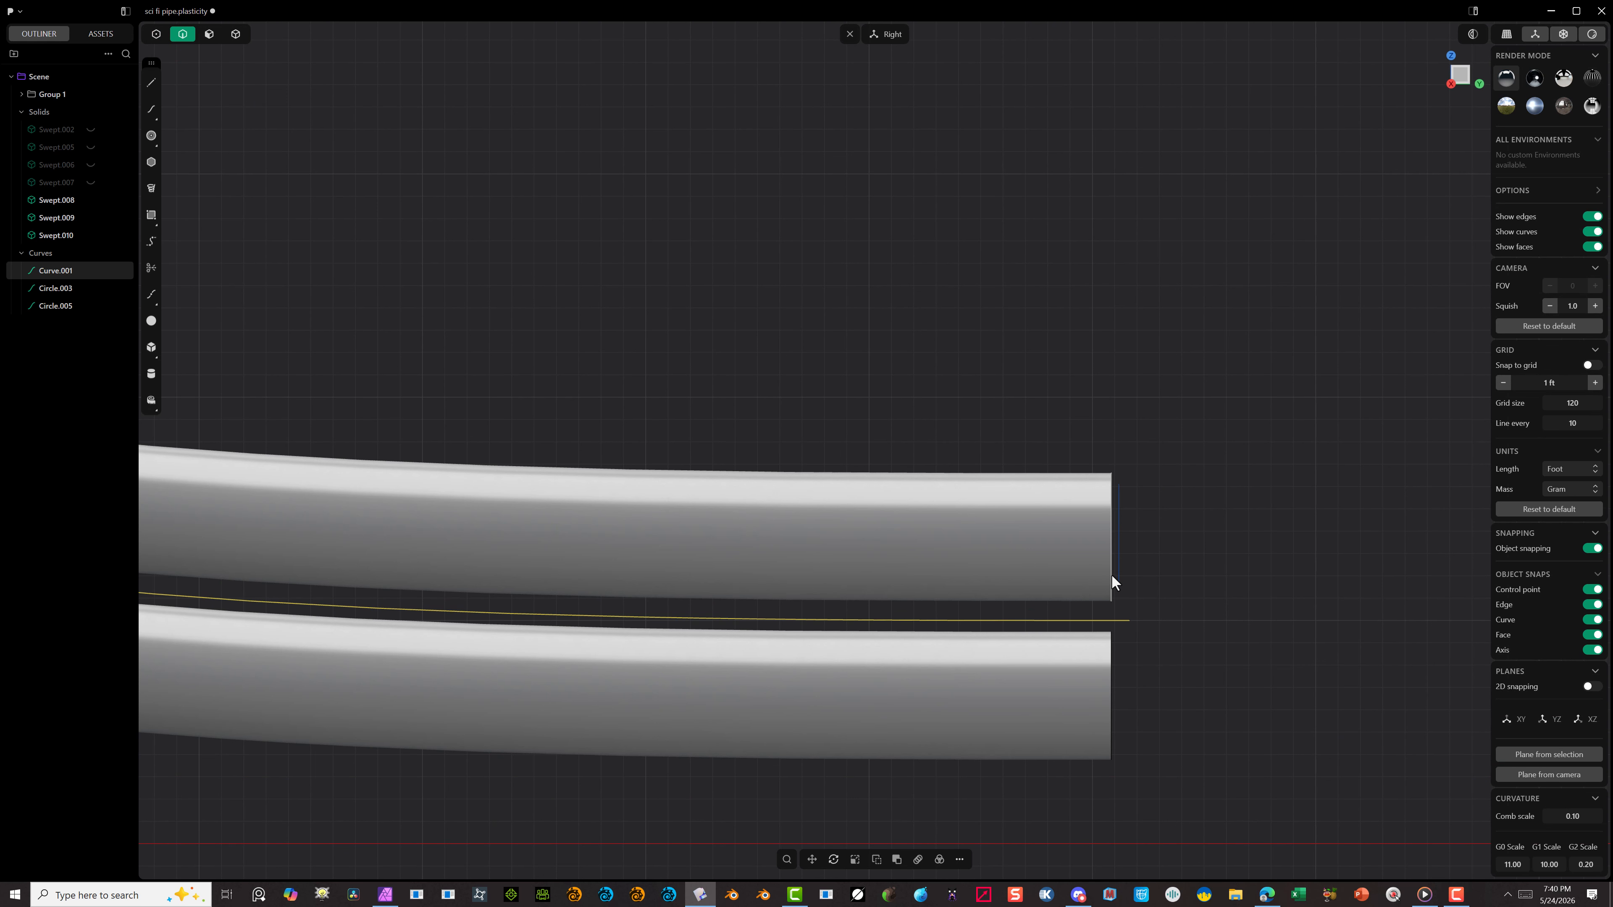
scroll(1242, 545, down, 2)
middle_drag(1240, 549, 1125, 575)
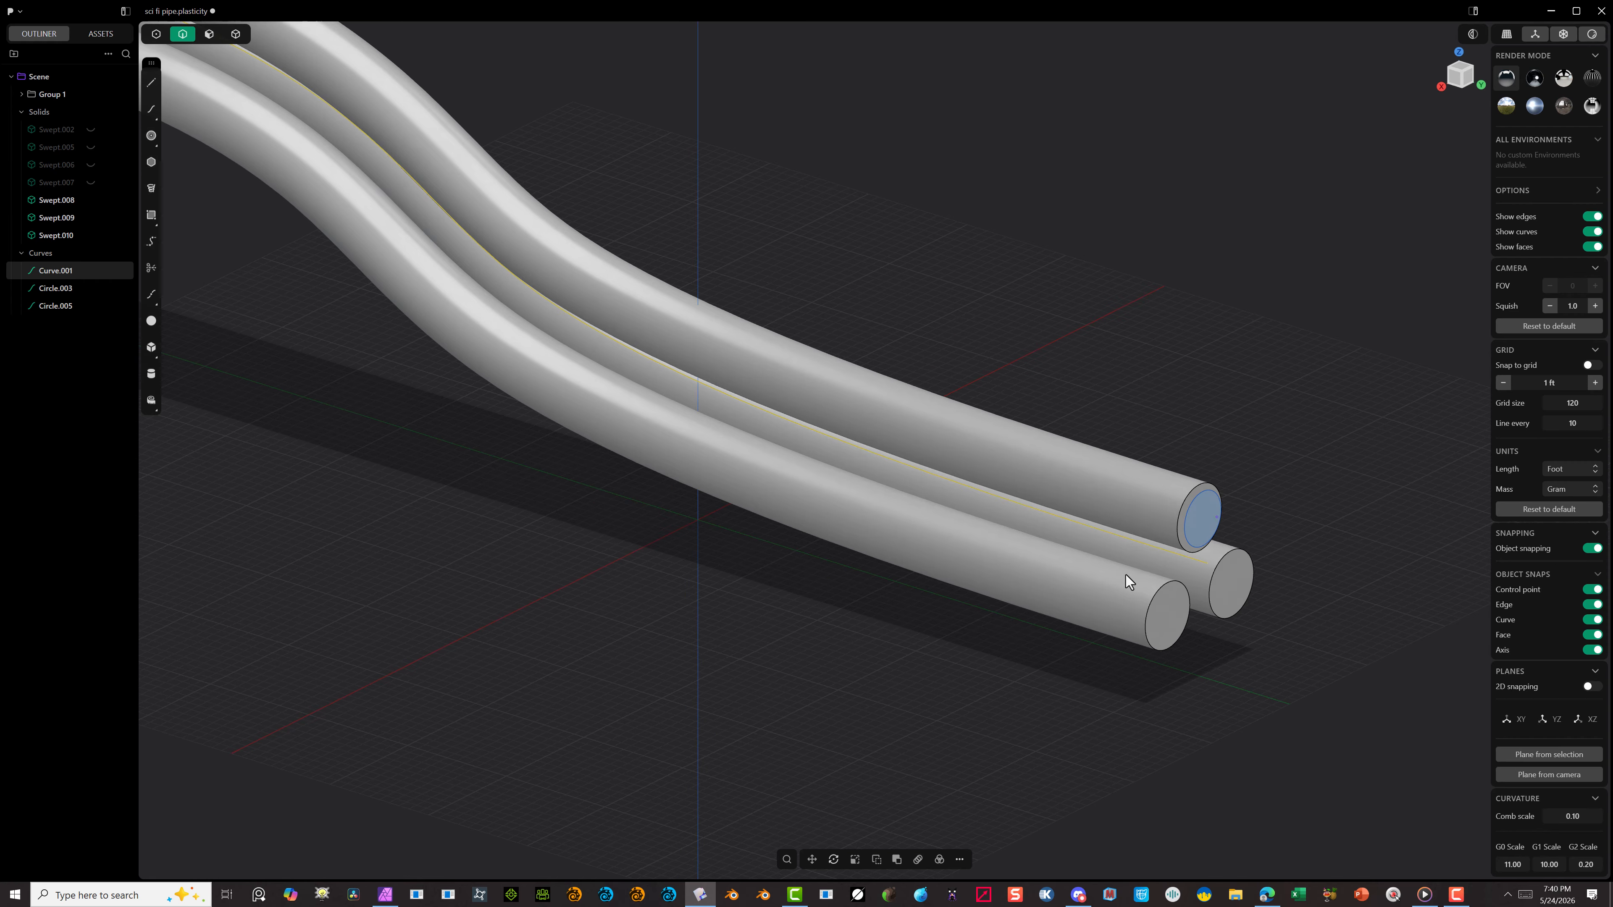
scroll(1252, 525, up, 2)
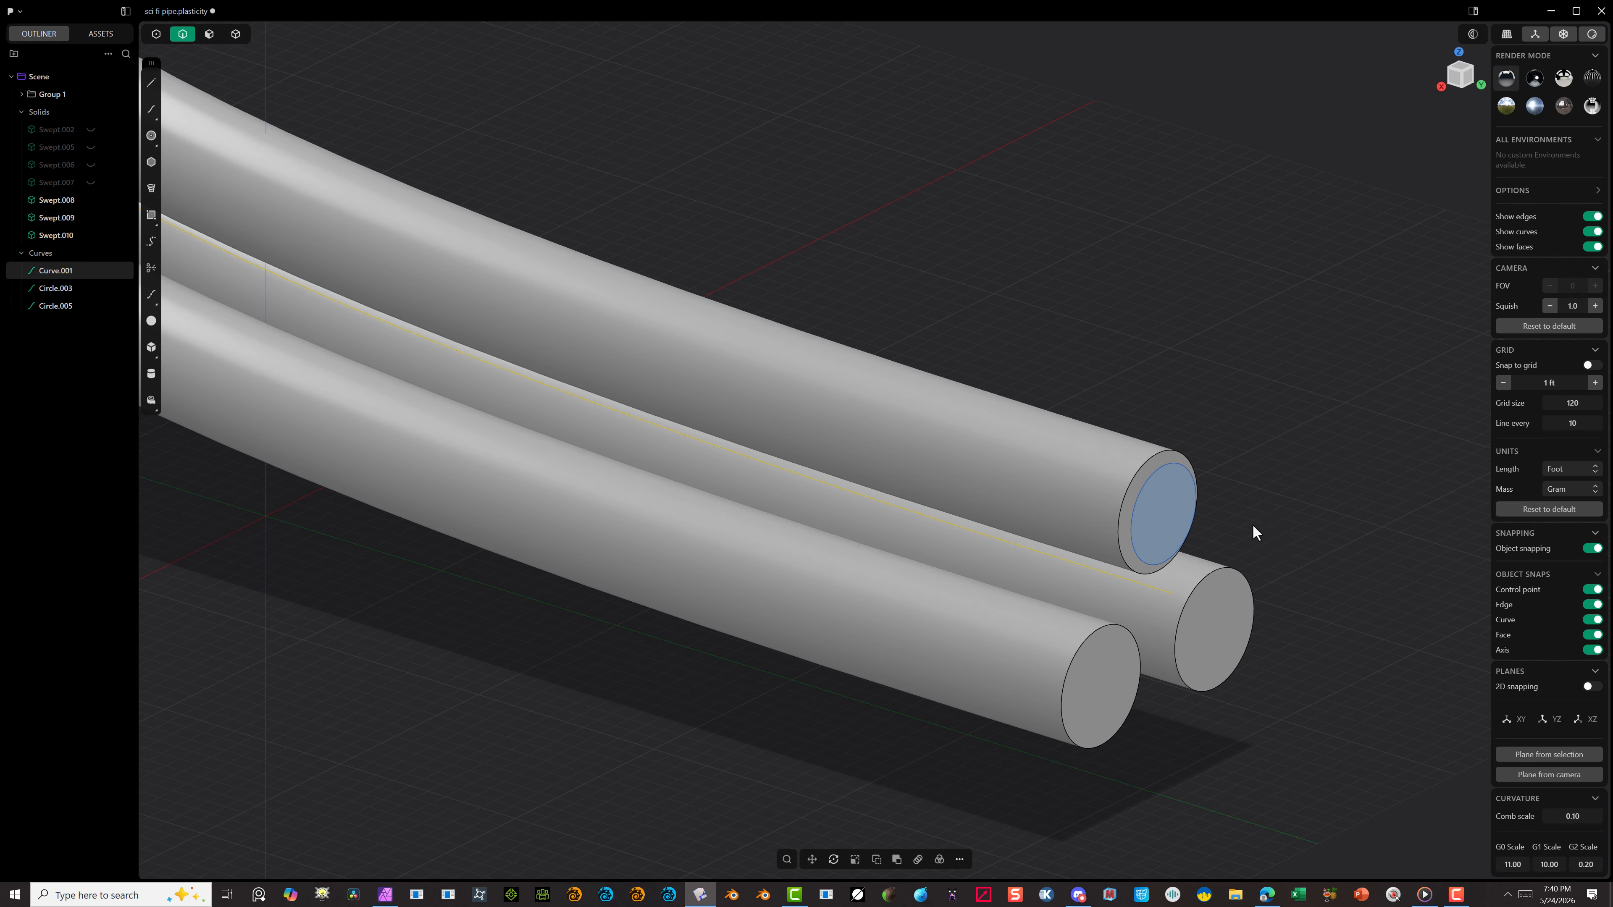
Step: In the back view, duplicate the small circle on the upper tube's end, from its centre onto the lower-left tube's end centre
click(1157, 467)
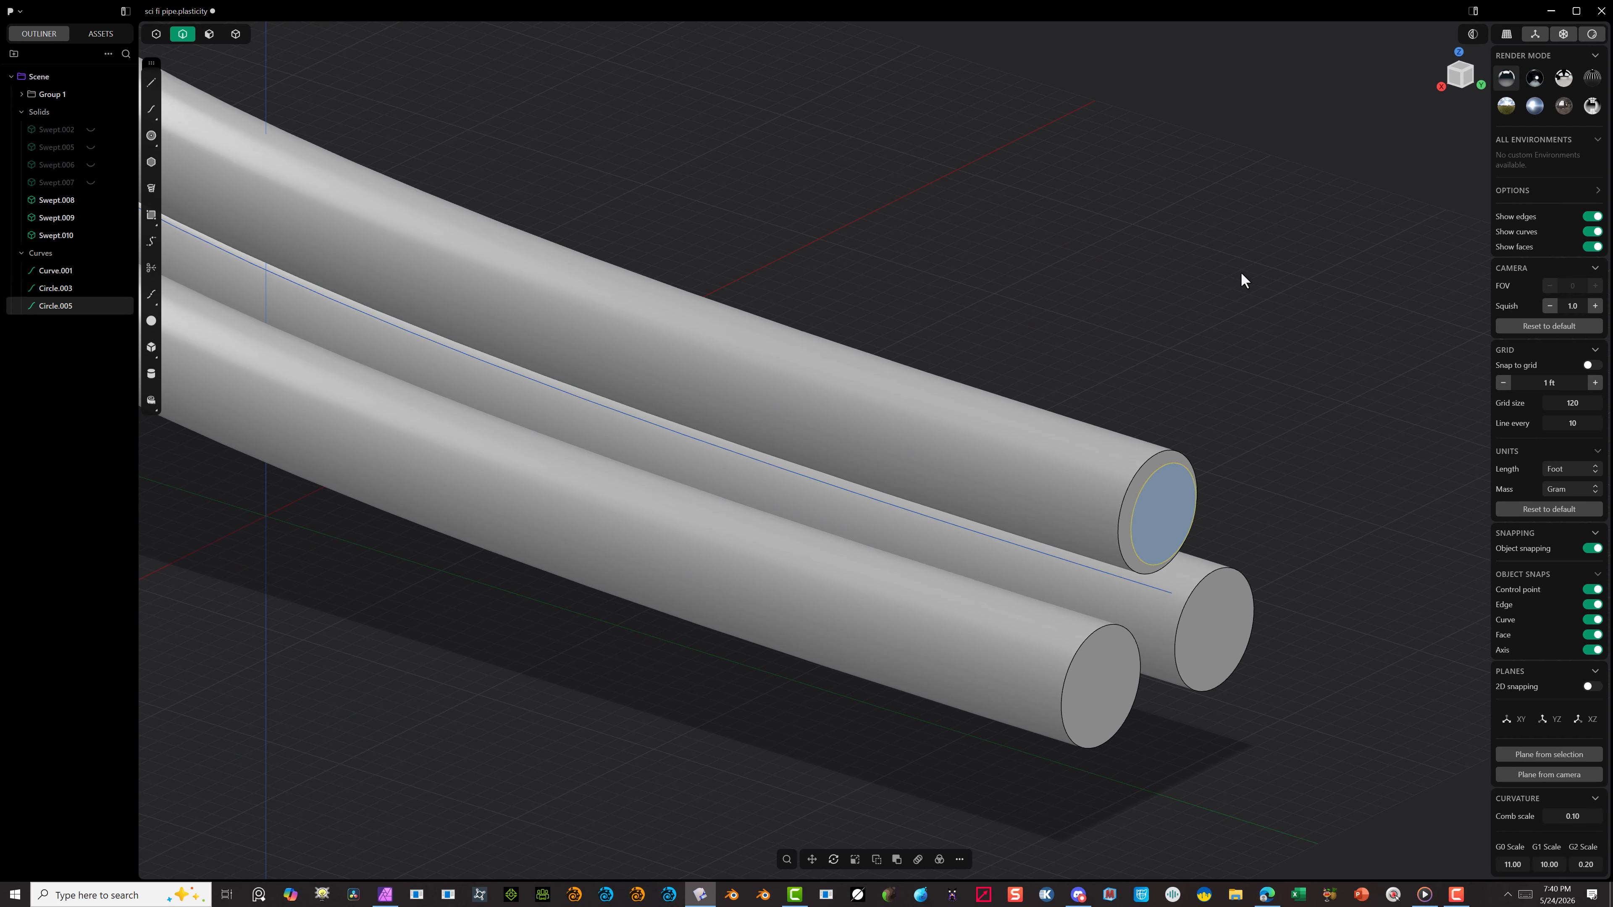
scroll(1262, 349, down, 3)
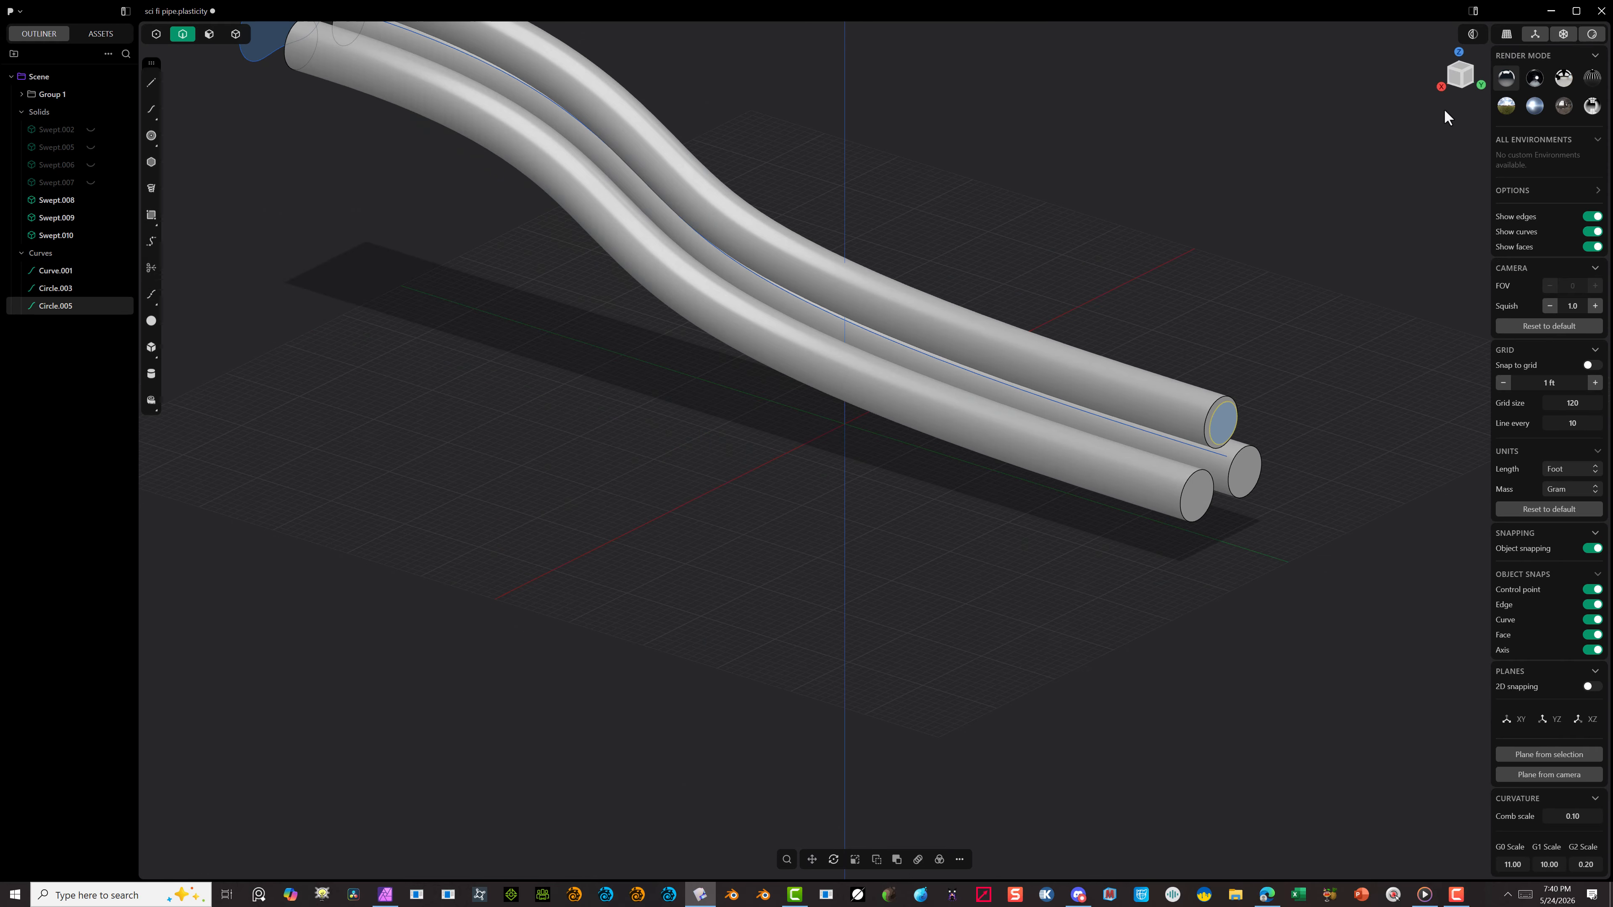
click(1470, 79)
scroll(1300, 423, up, 5)
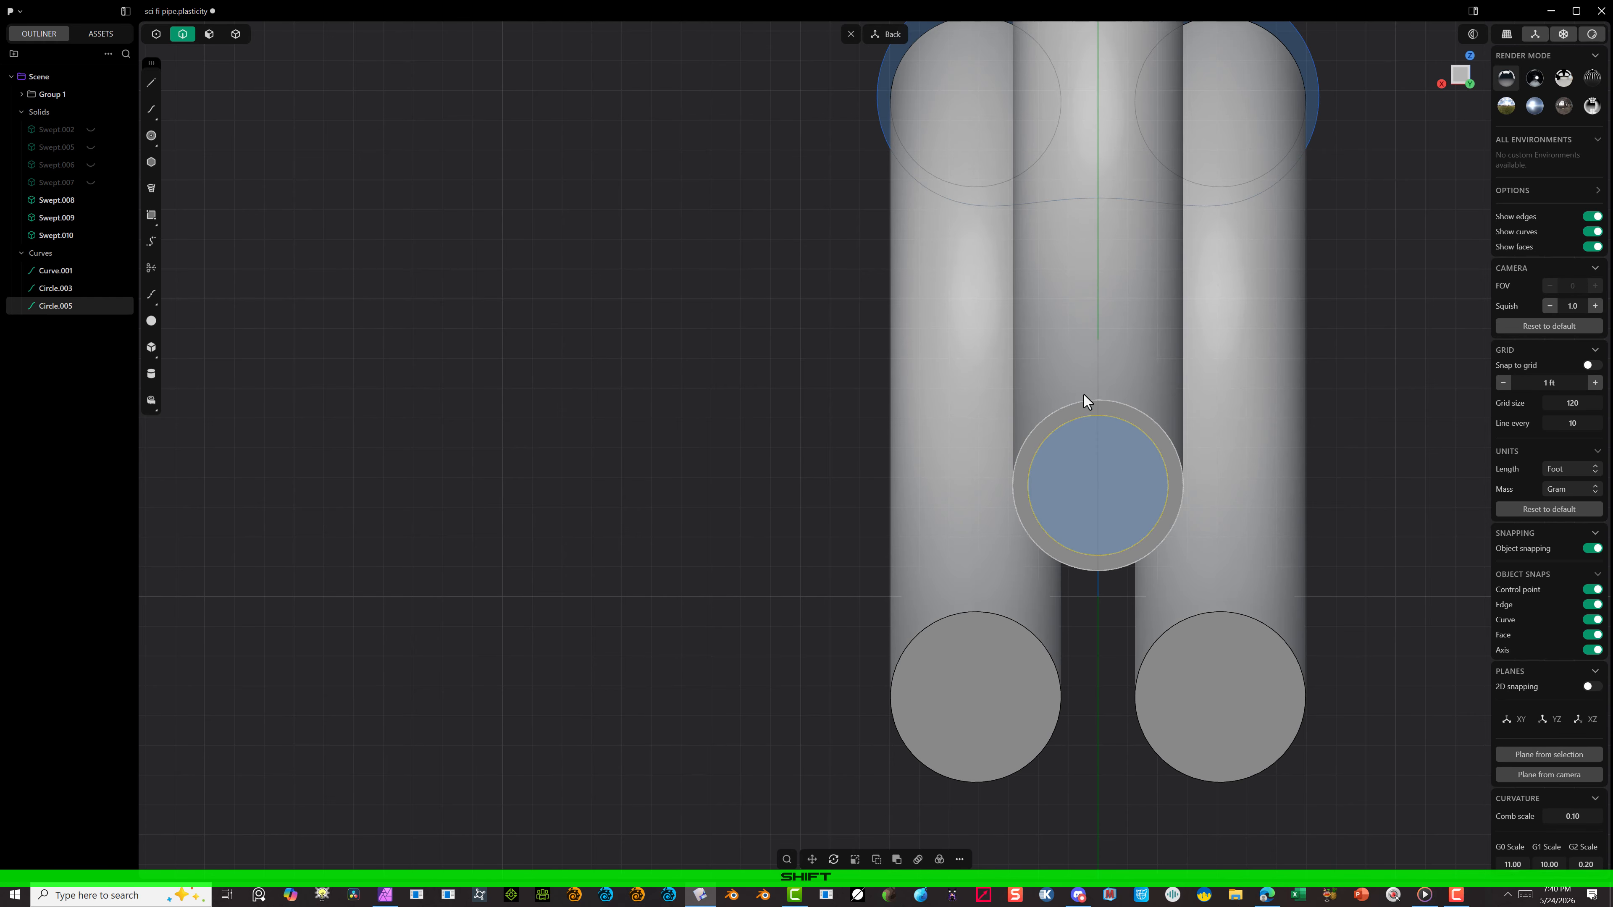
key(shift+d)
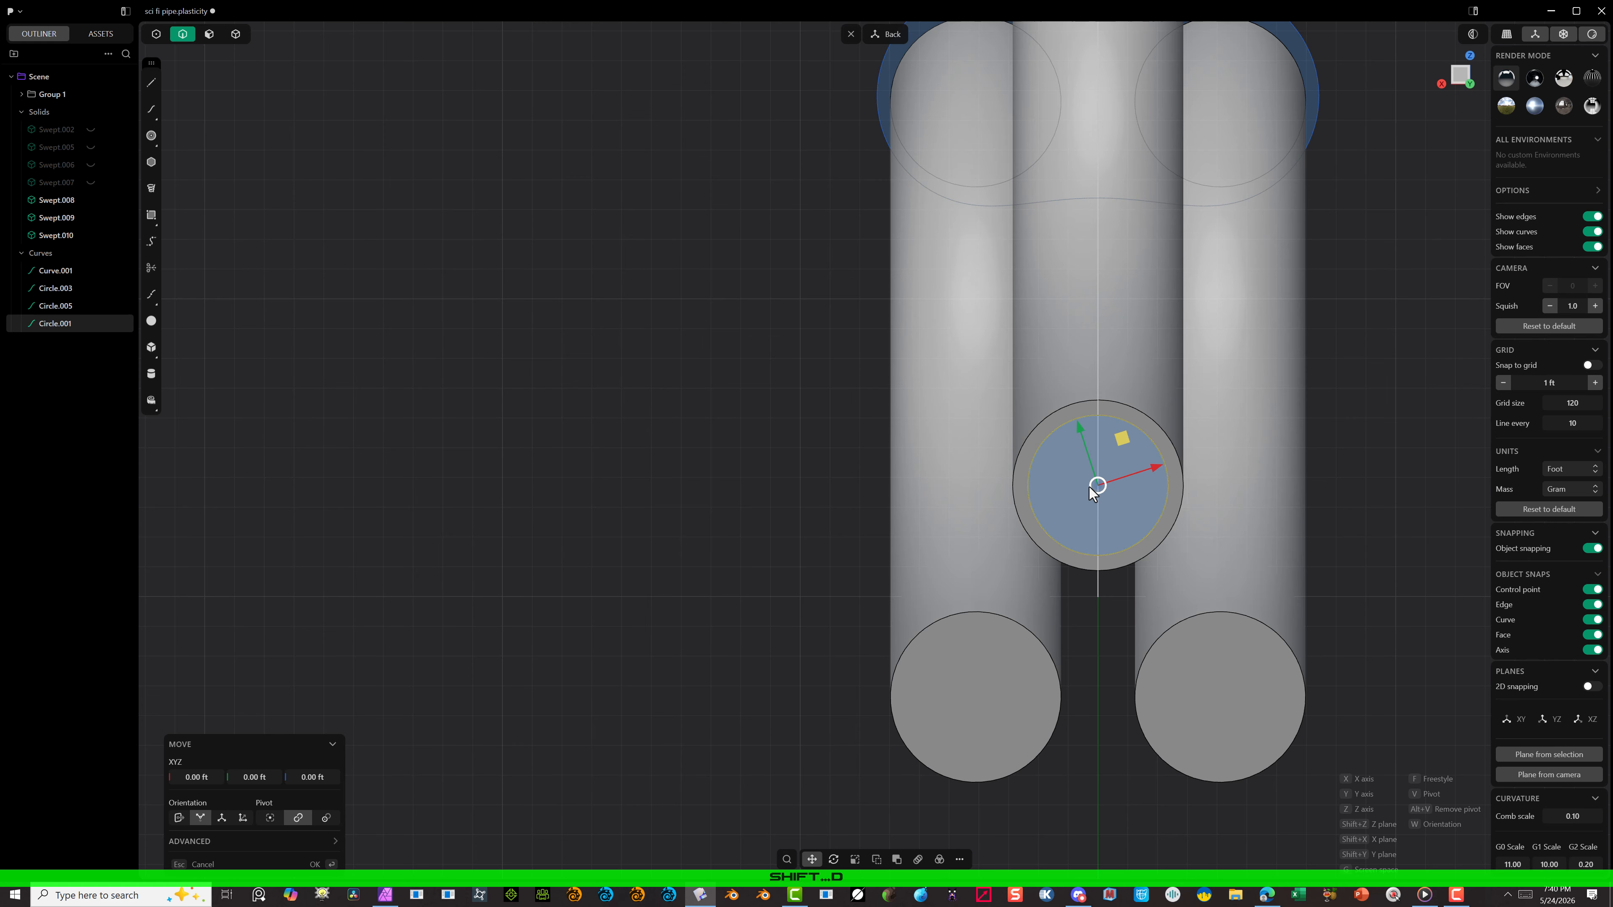
key(g)
key(f)
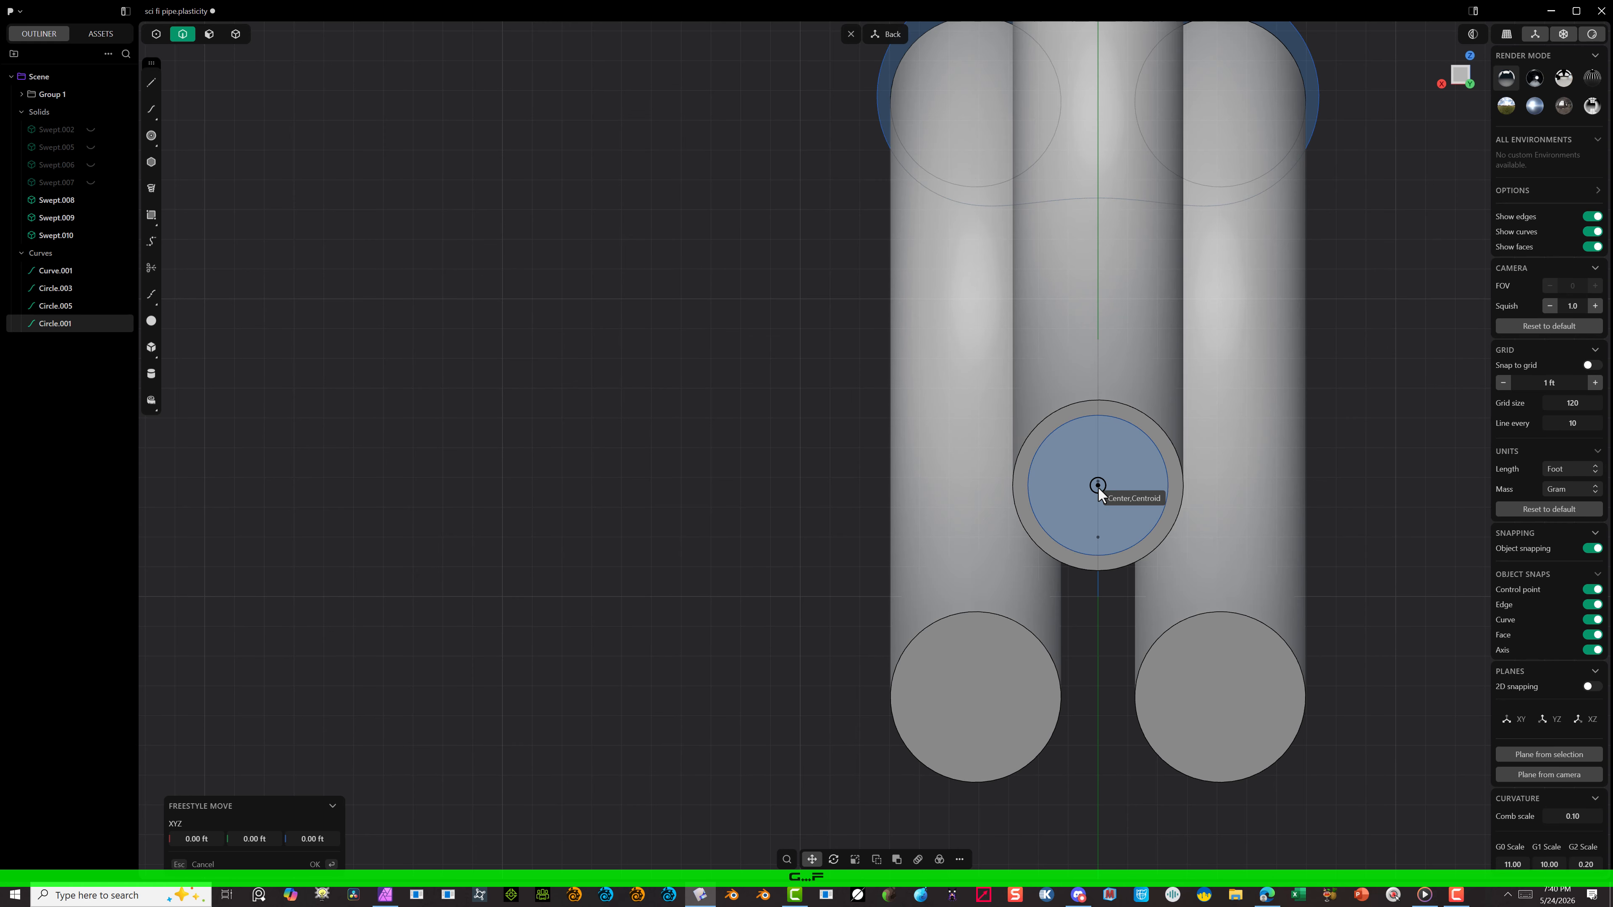
click(1098, 487)
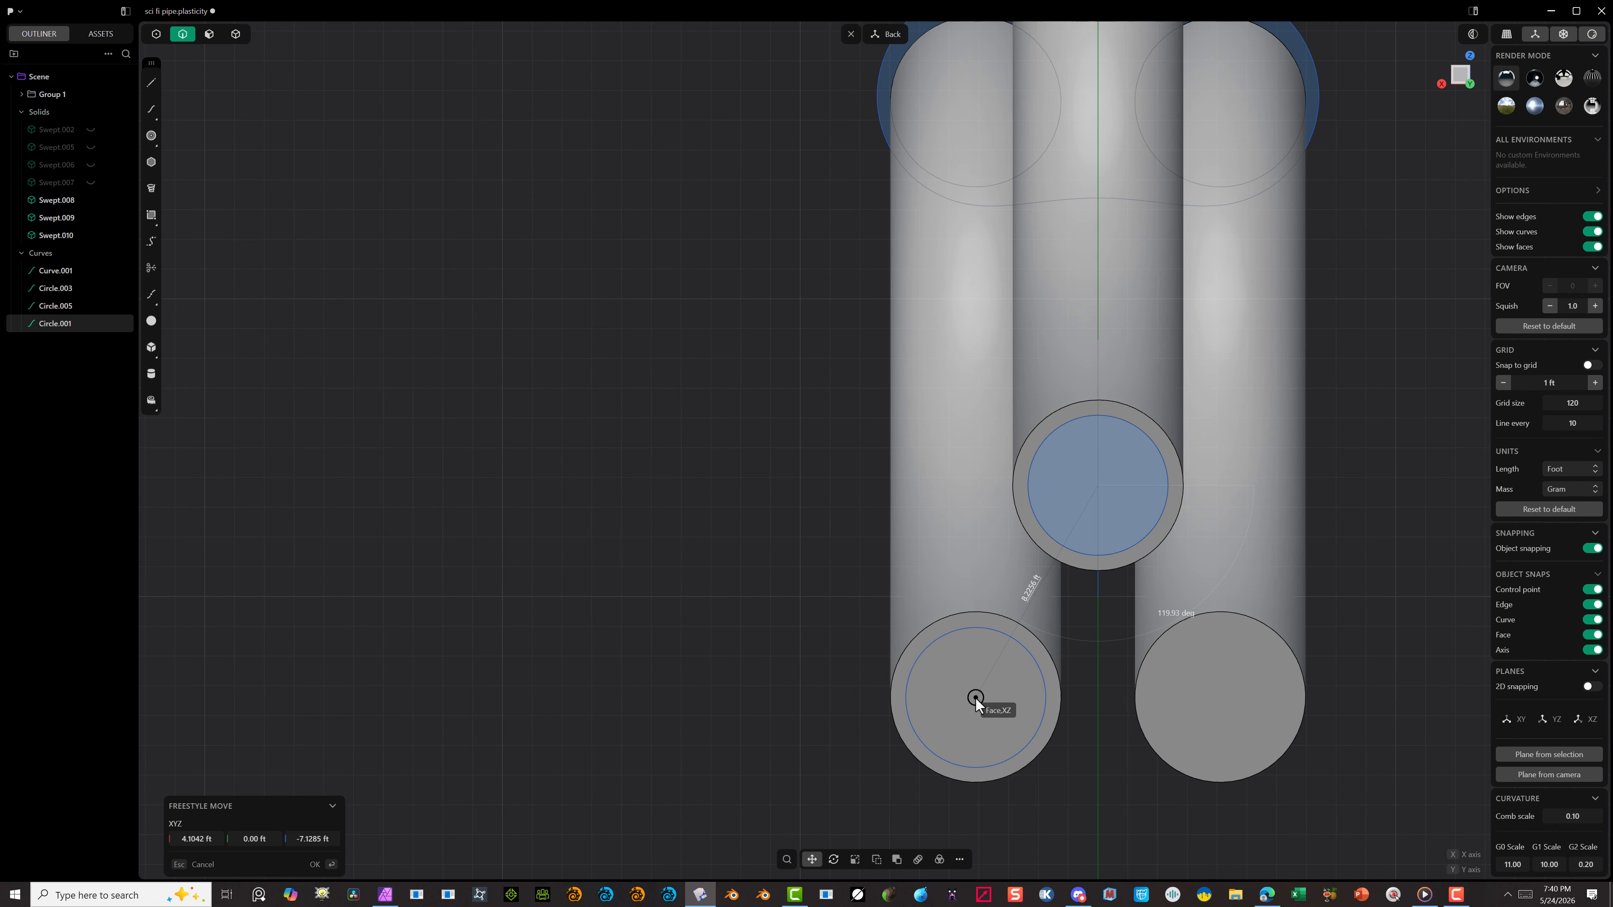
click(975, 697)
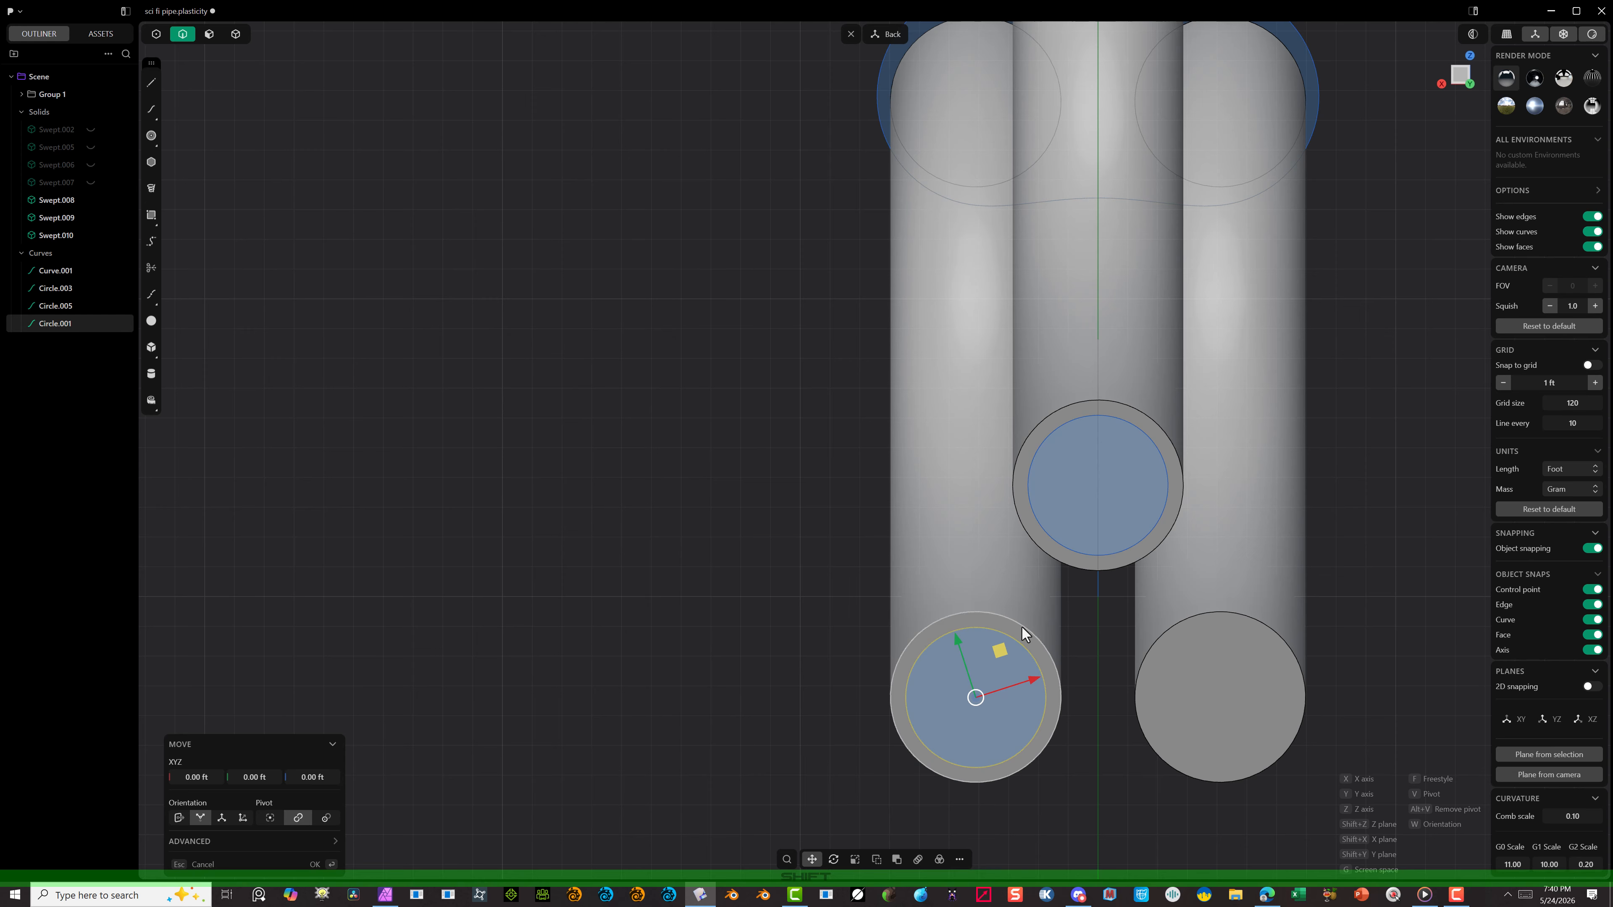
Step: Duplicate the small circle onto the other lower tube's end and nudge it about -0.045 ft along X to centre it
key(ctrl+d)
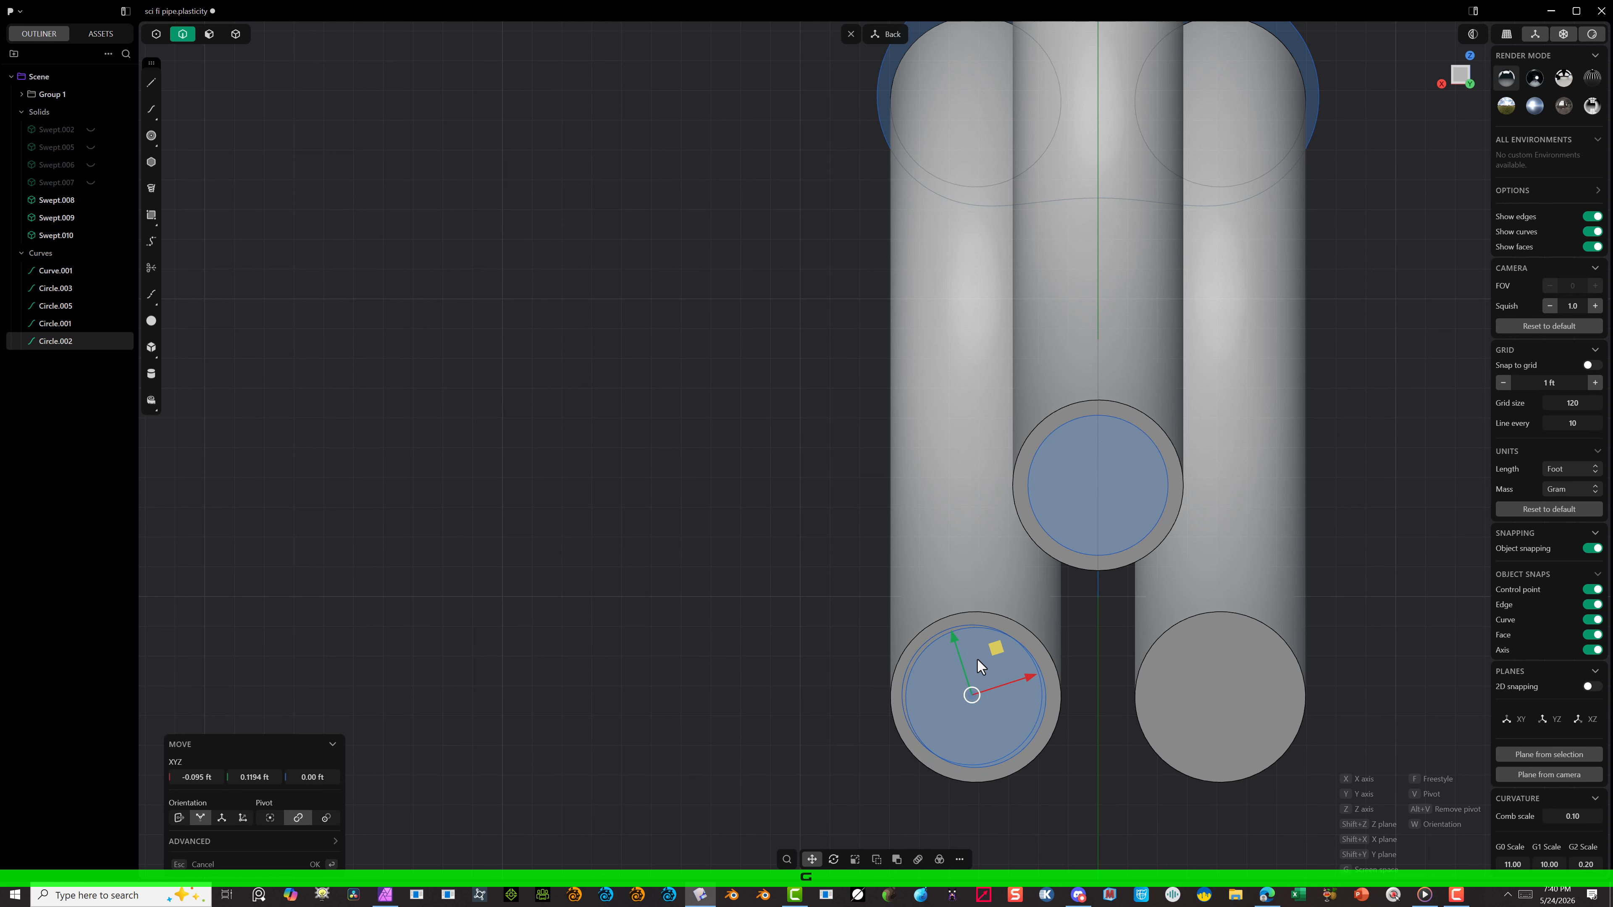
key(f)
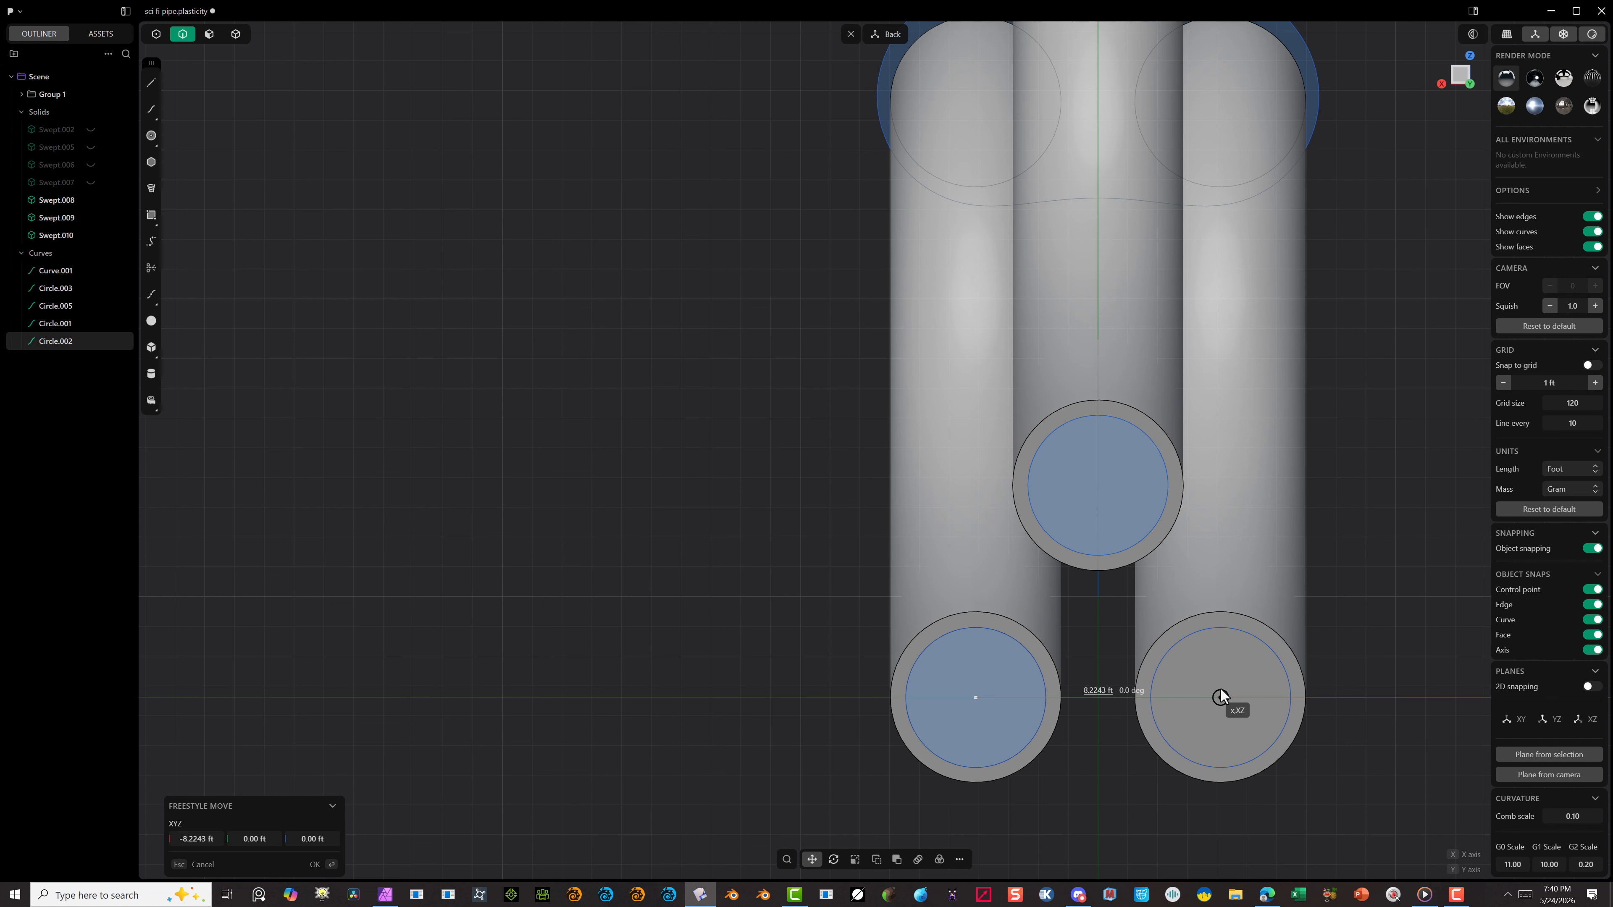
click(1221, 697)
scroll(1265, 723, up, 5)
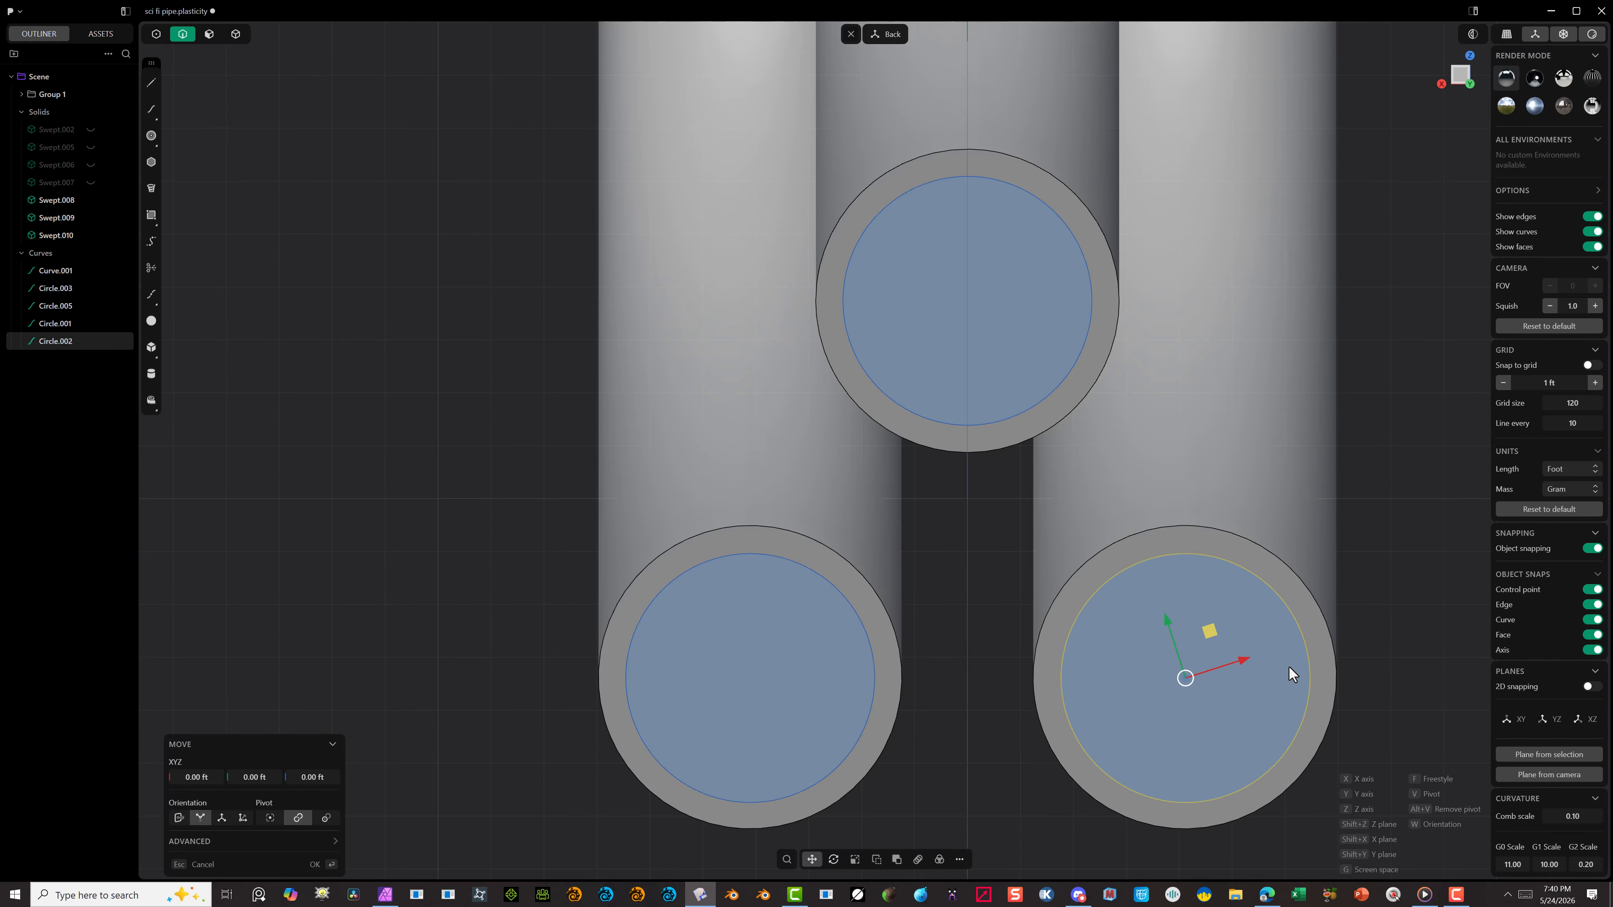
drag(1246, 661, 1245, 666)
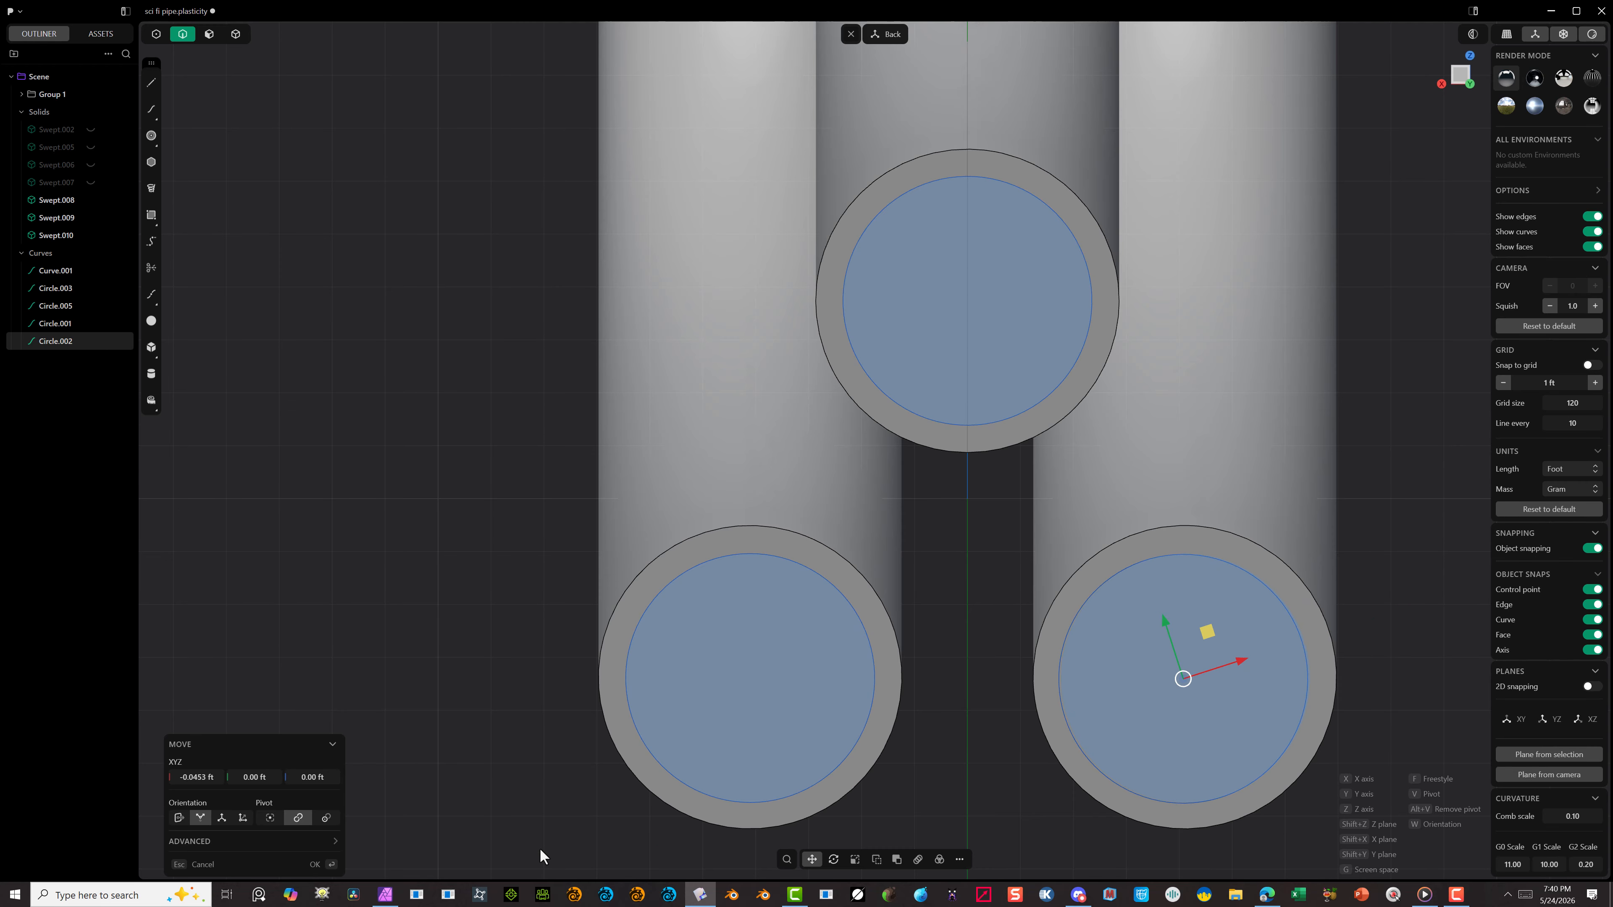
click(332, 864)
click(400, 665)
Step: Sweep the three small circle regions at the tube ends along the path curve with Normal alignment
scroll(501, 590, down, 4)
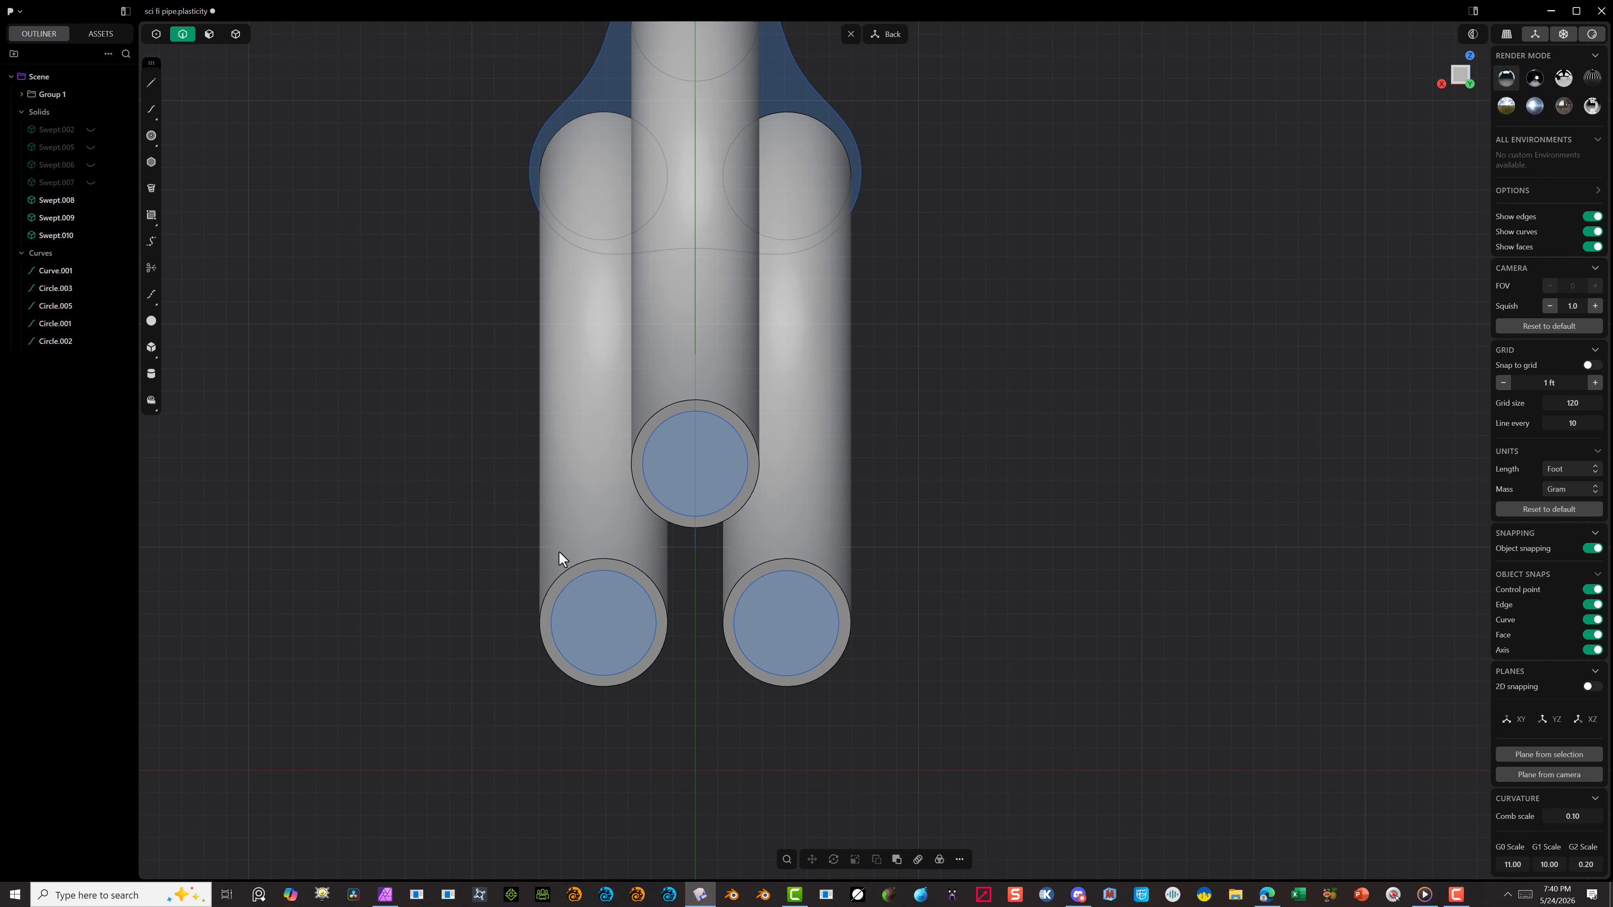
middle_drag(559, 551, 700, 607)
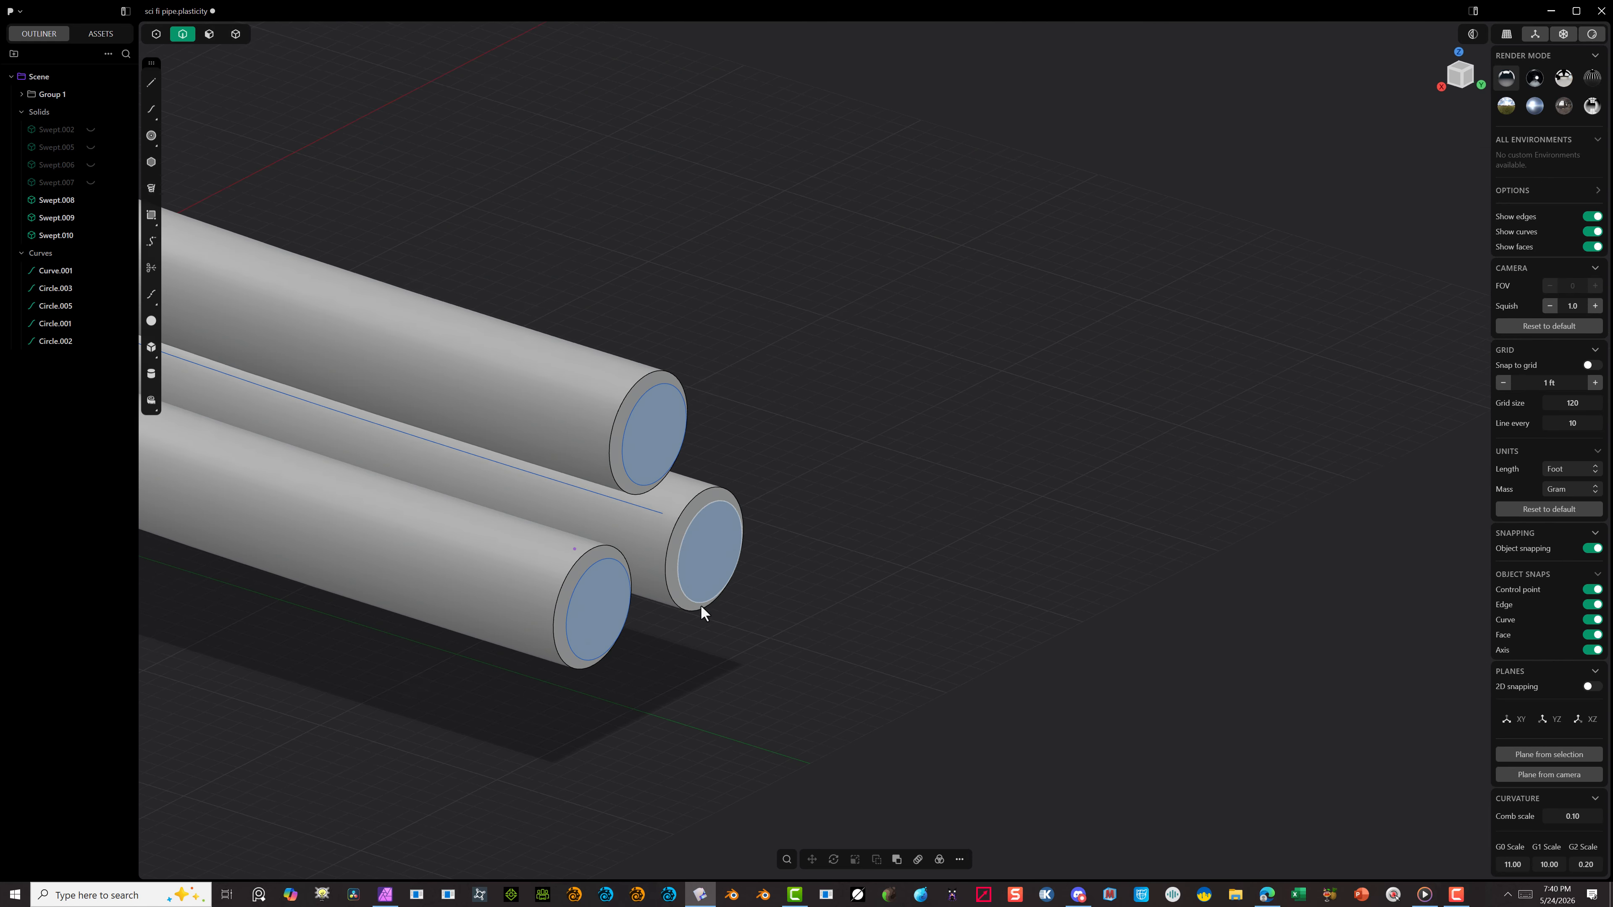
click(646, 511)
click(209, 34)
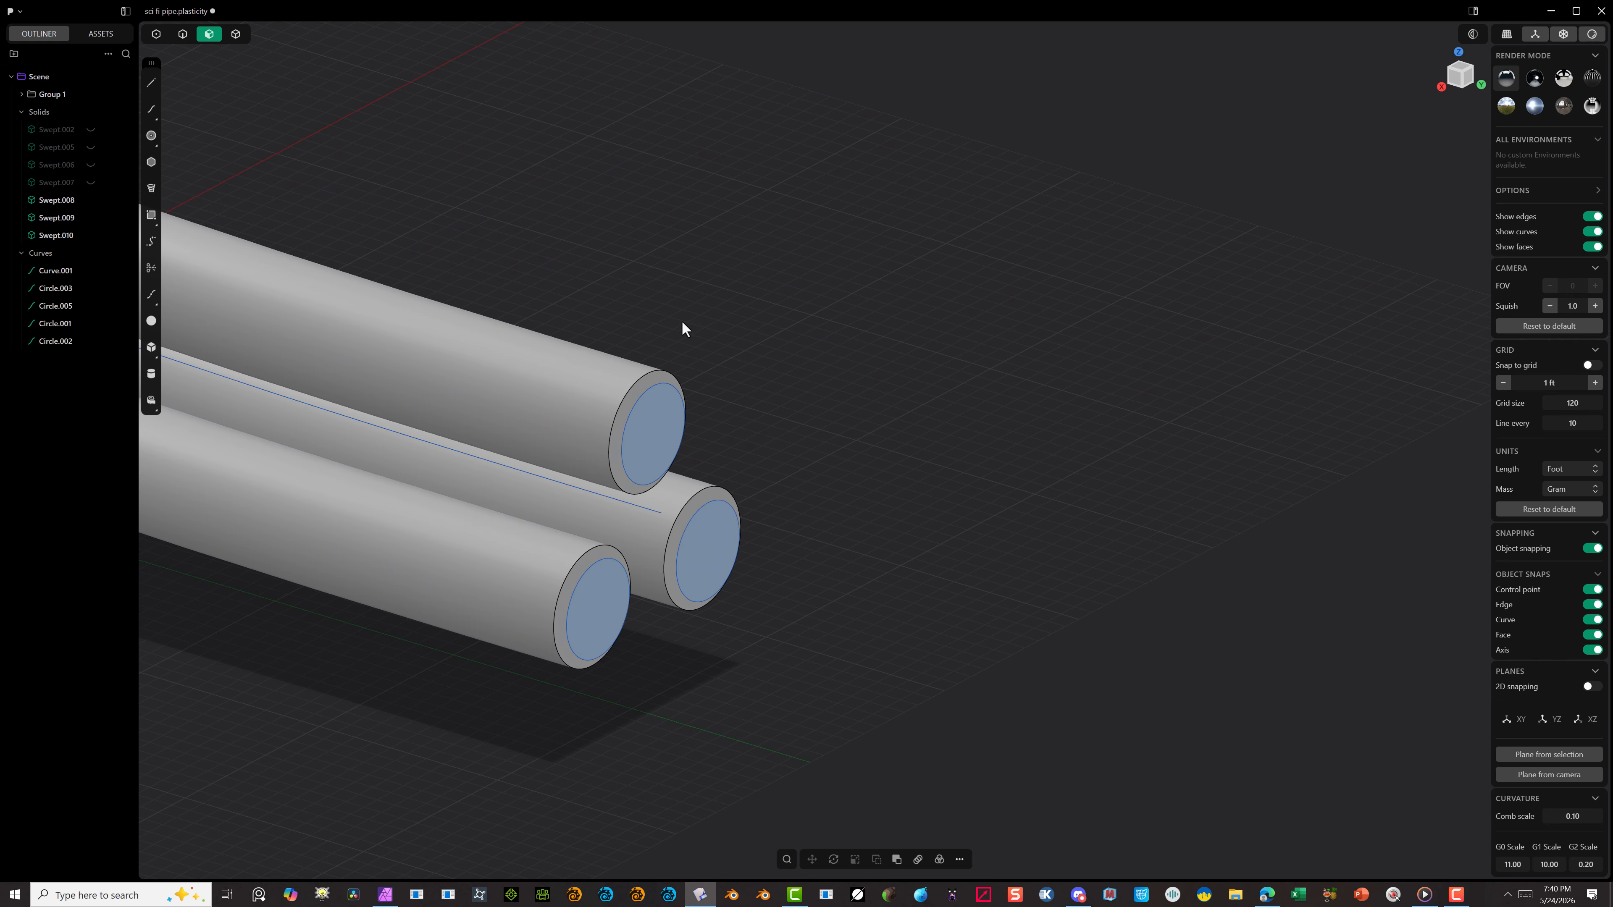
key(e)
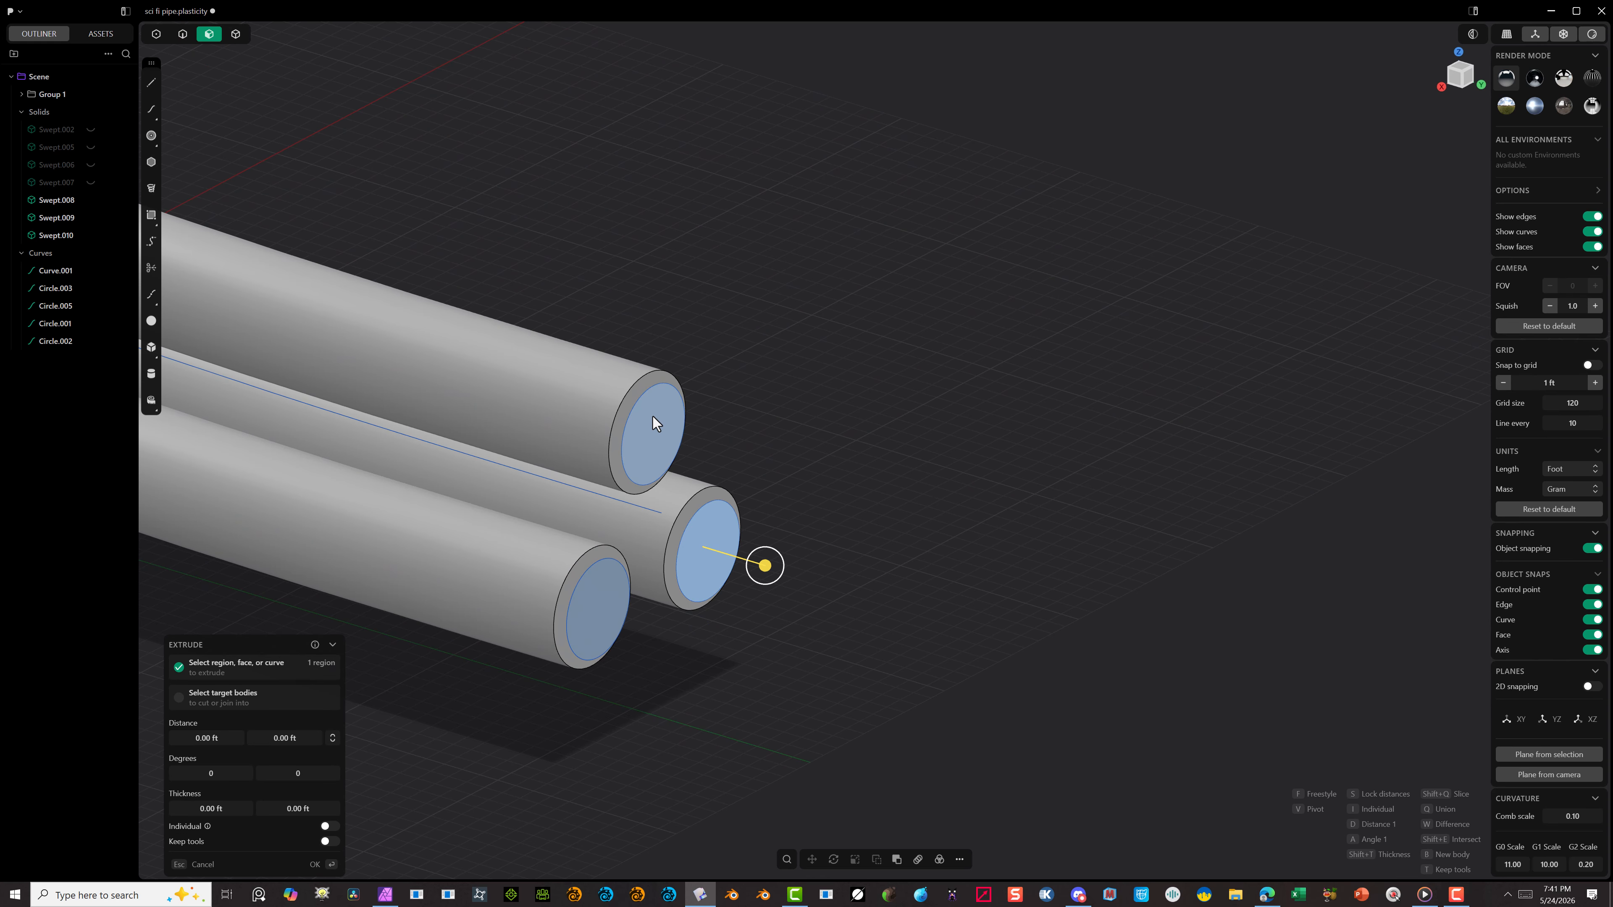
shift+click(653, 416)
shift+click(607, 607)
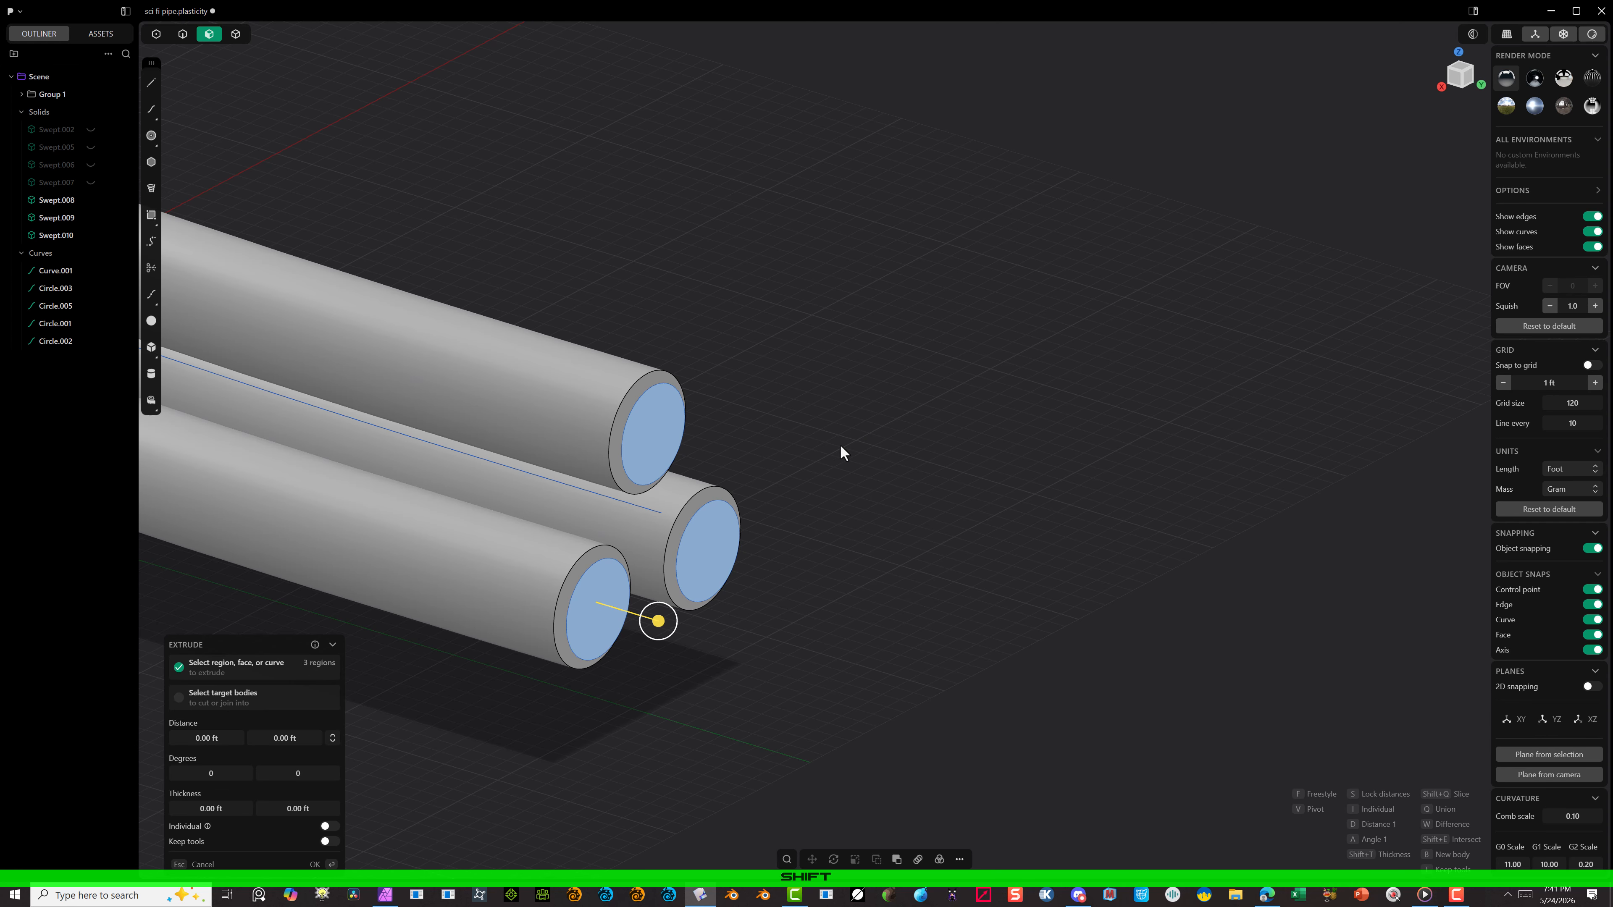
click(959, 859)
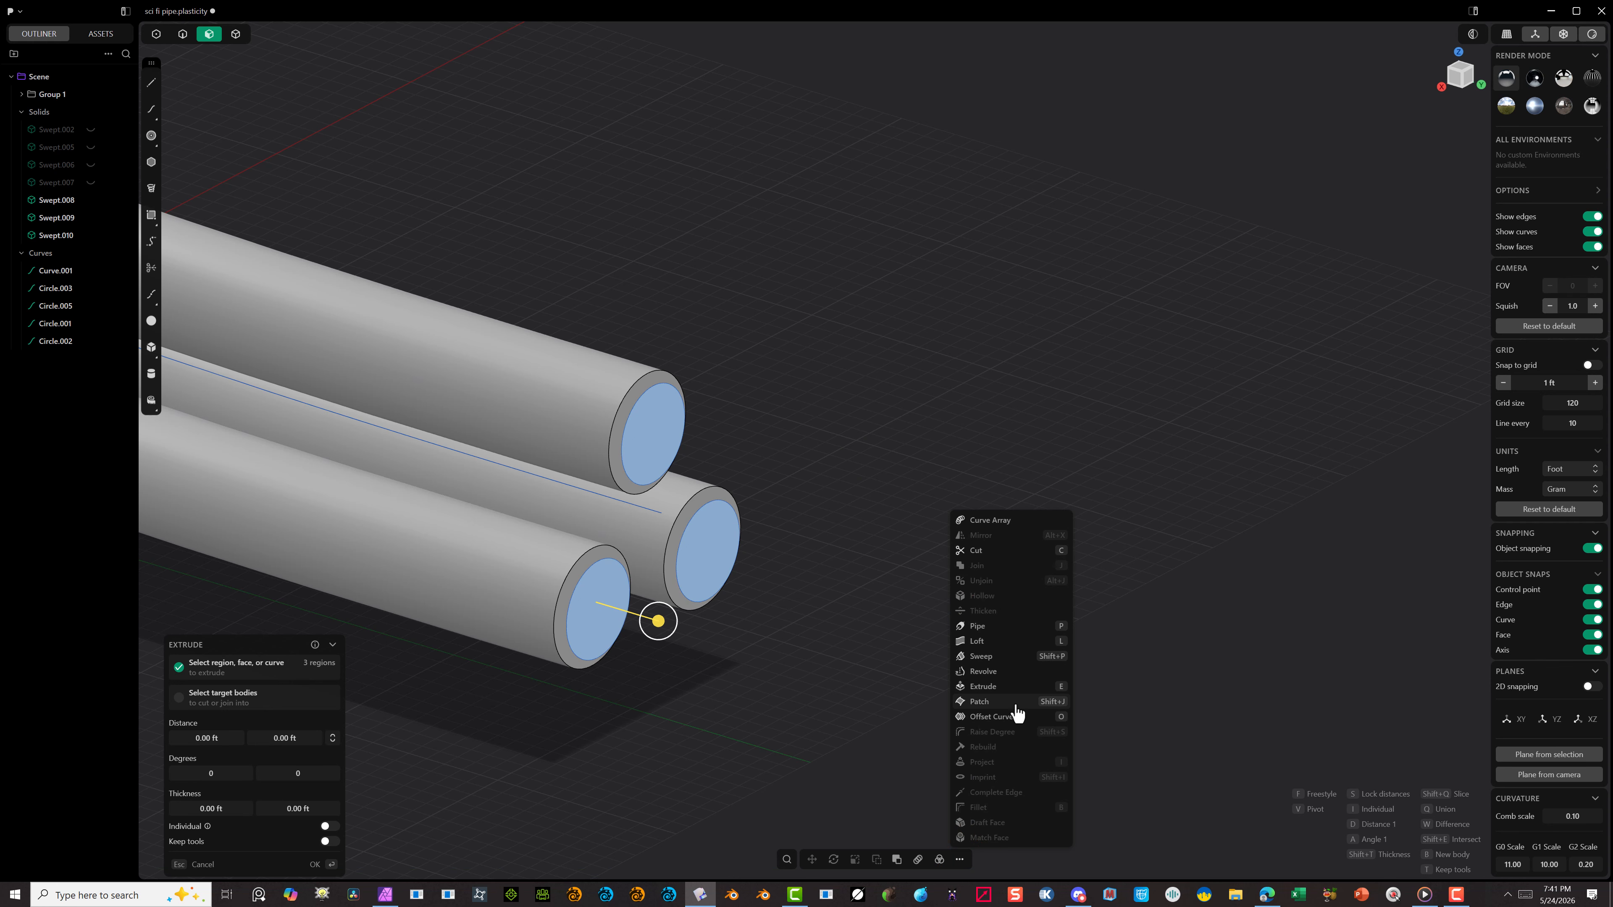
click(997, 657)
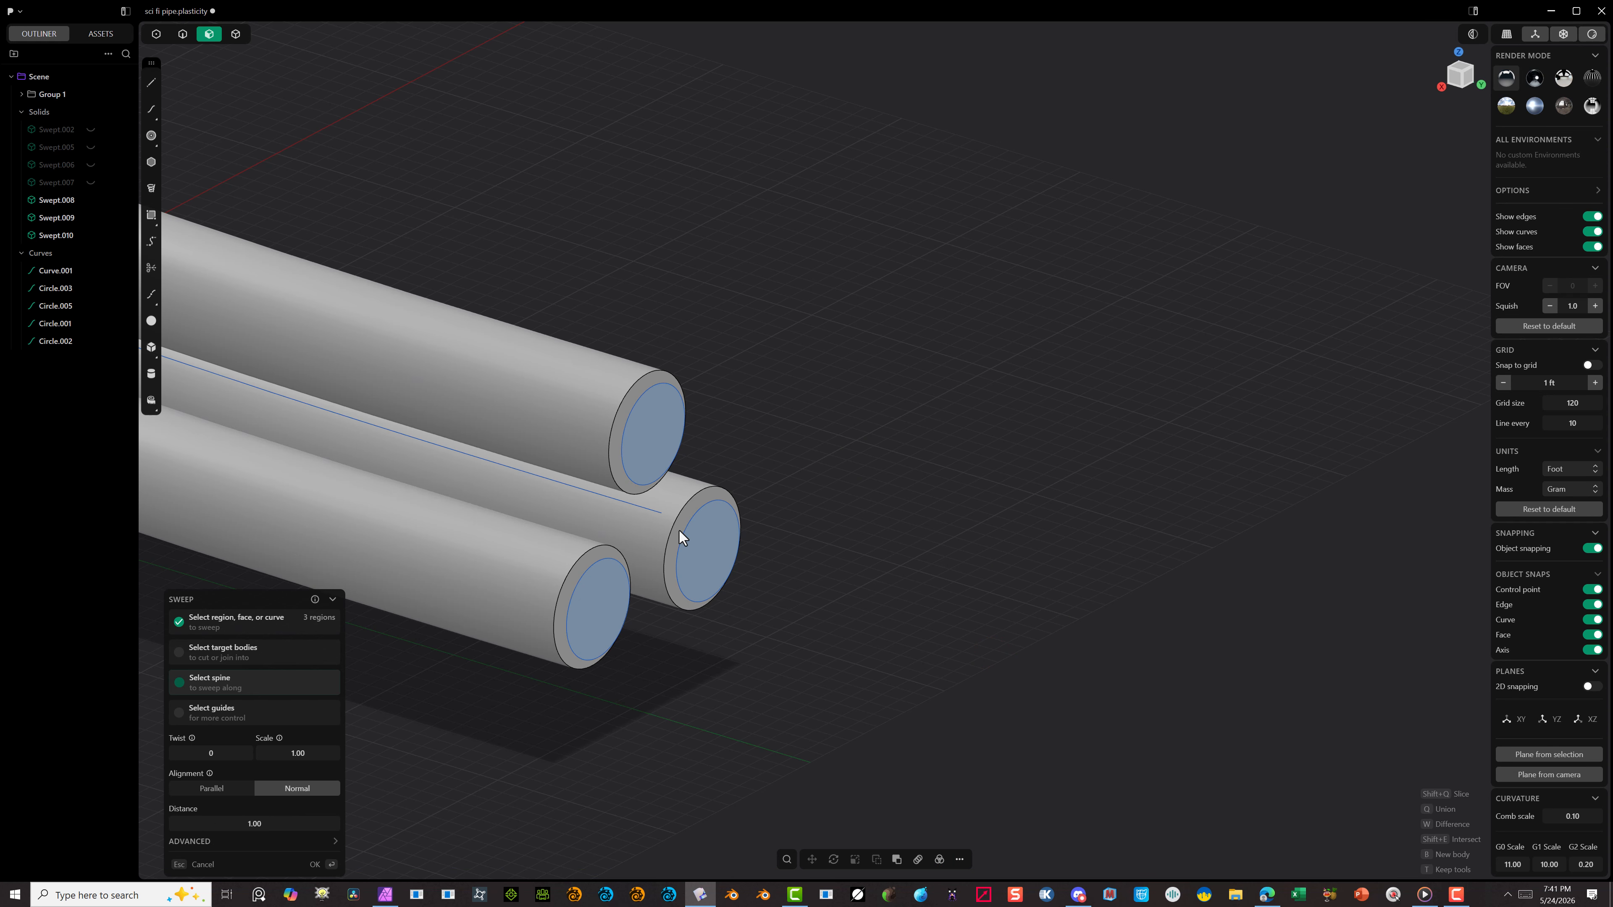
click(642, 509)
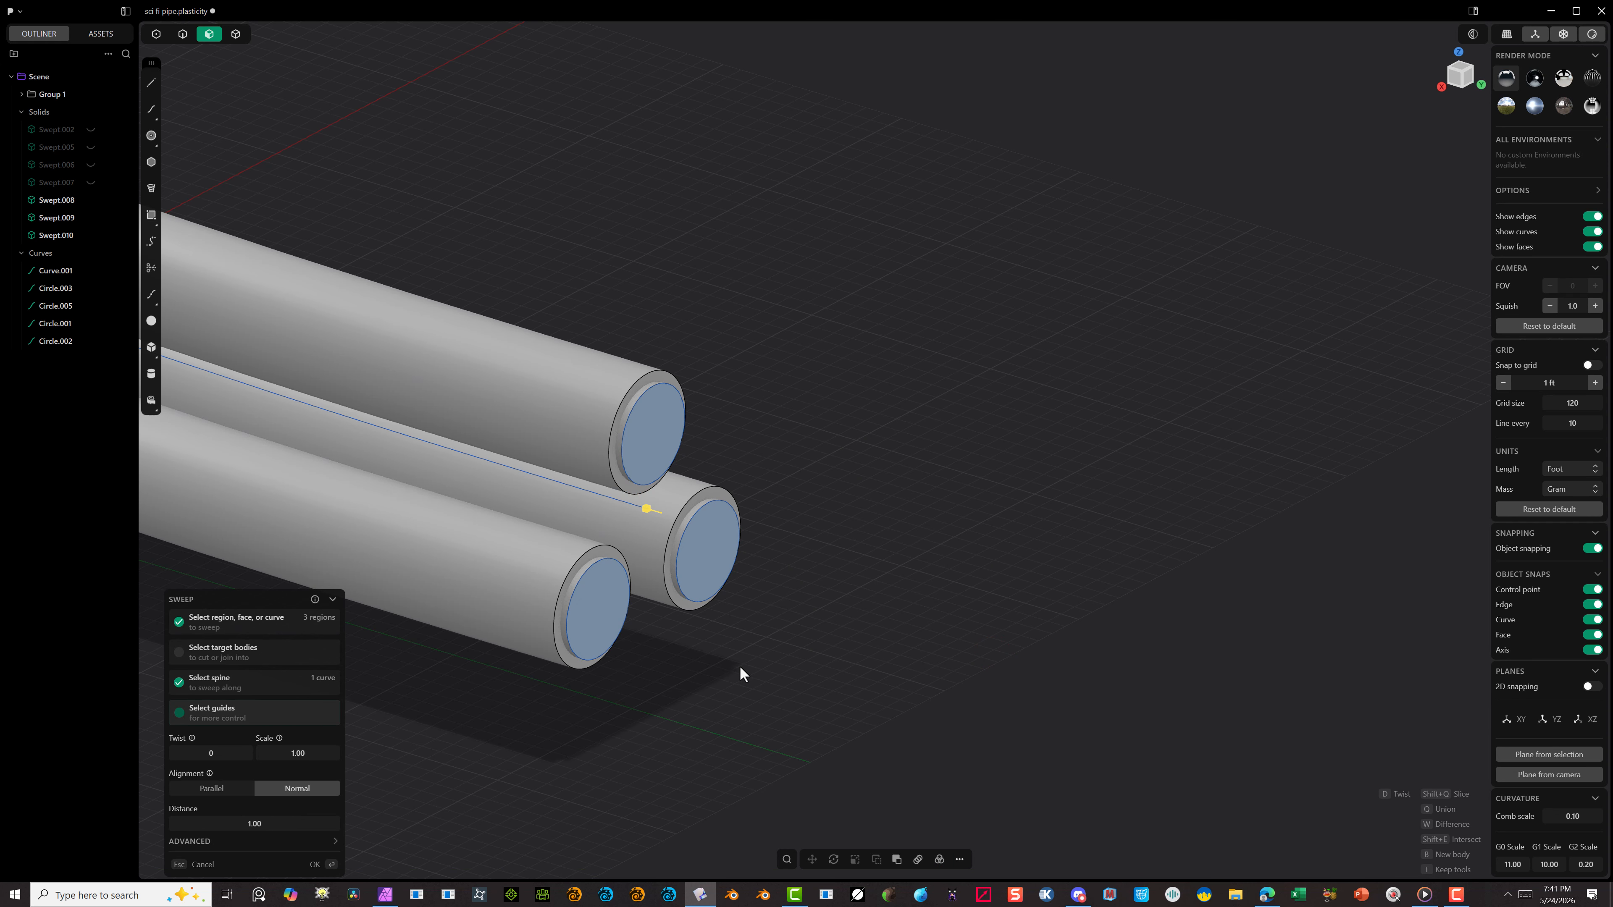
click(314, 864)
Step: View the opposite tube ends from the front and hide the large rounded outer profile curve covering them
scroll(518, 759, down, 5)
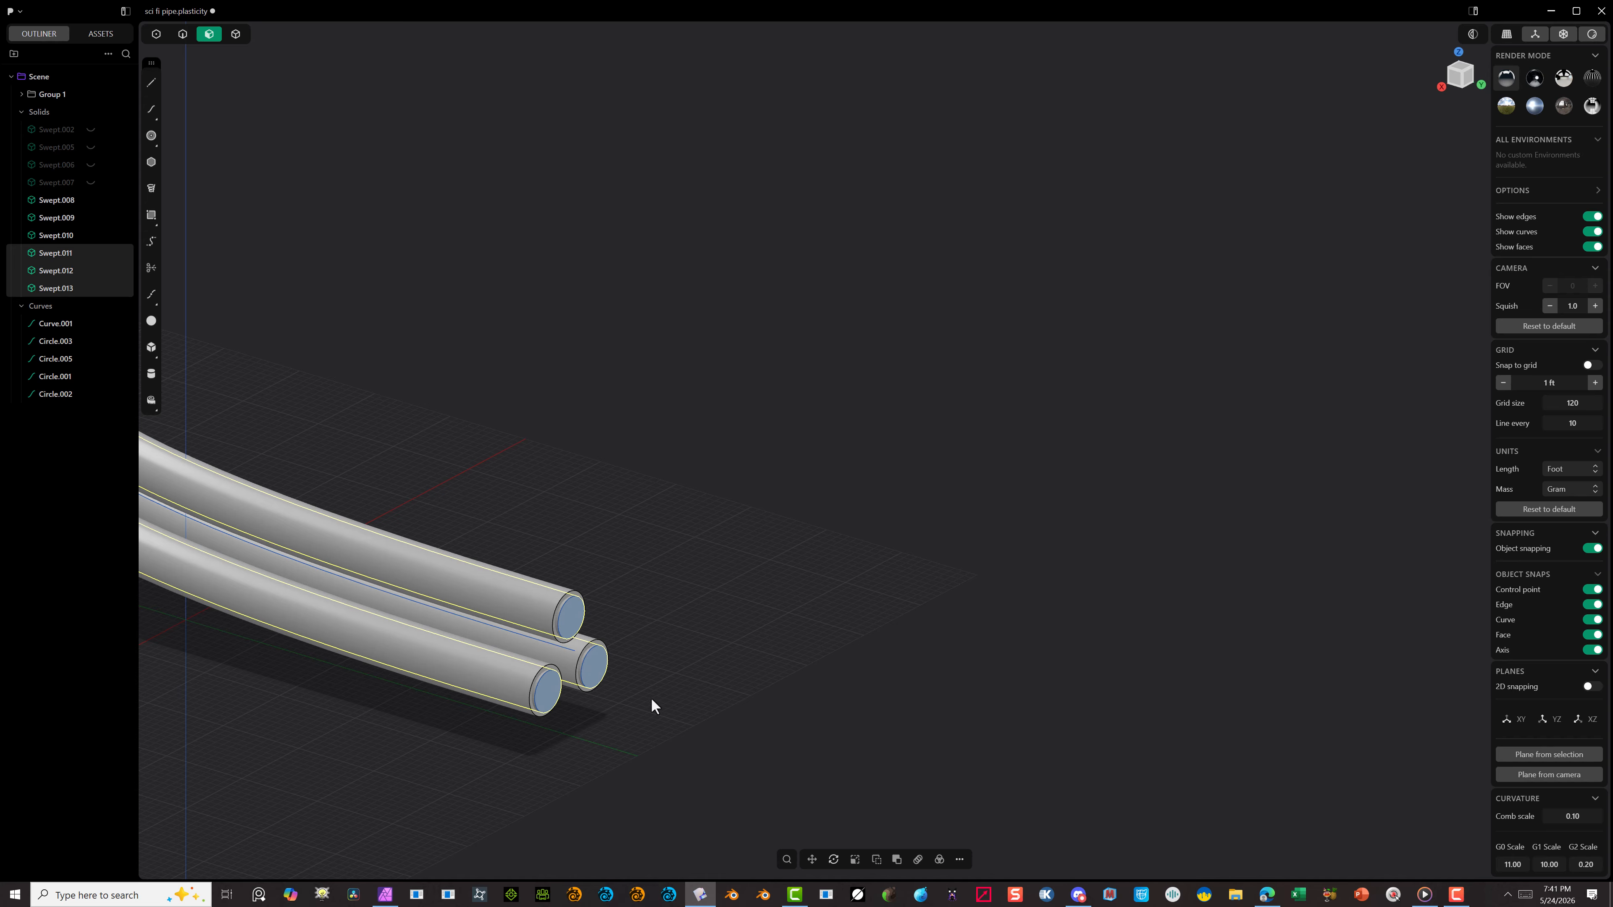
scroll(648, 696, down, 5)
scroll(222, 470, up, 8)
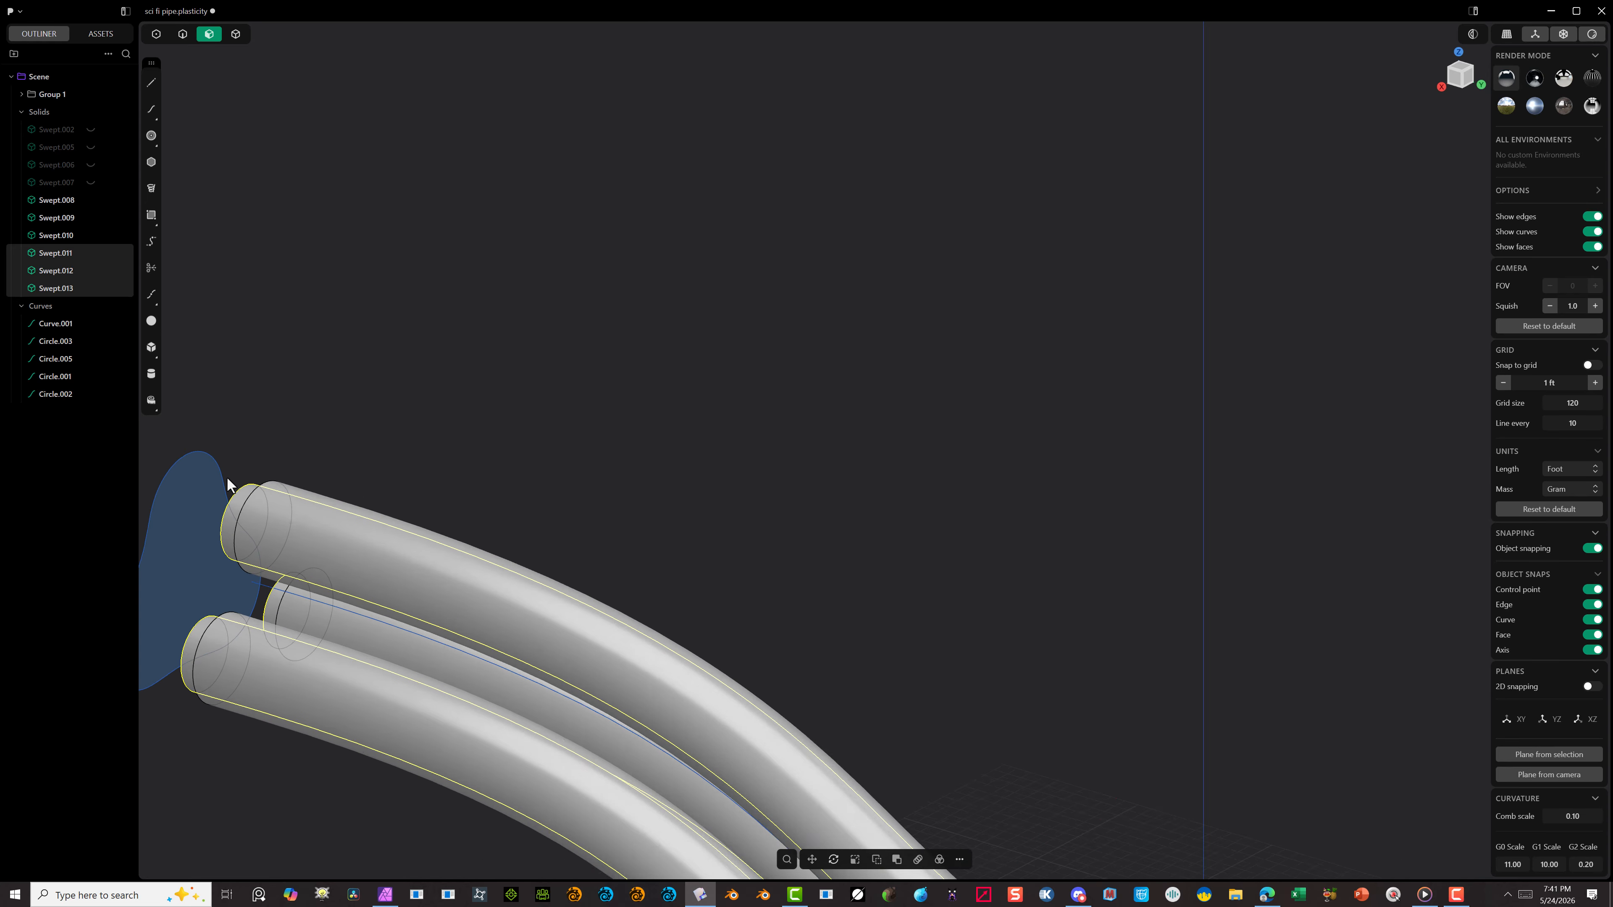
middle_drag(227, 484, 597, 453)
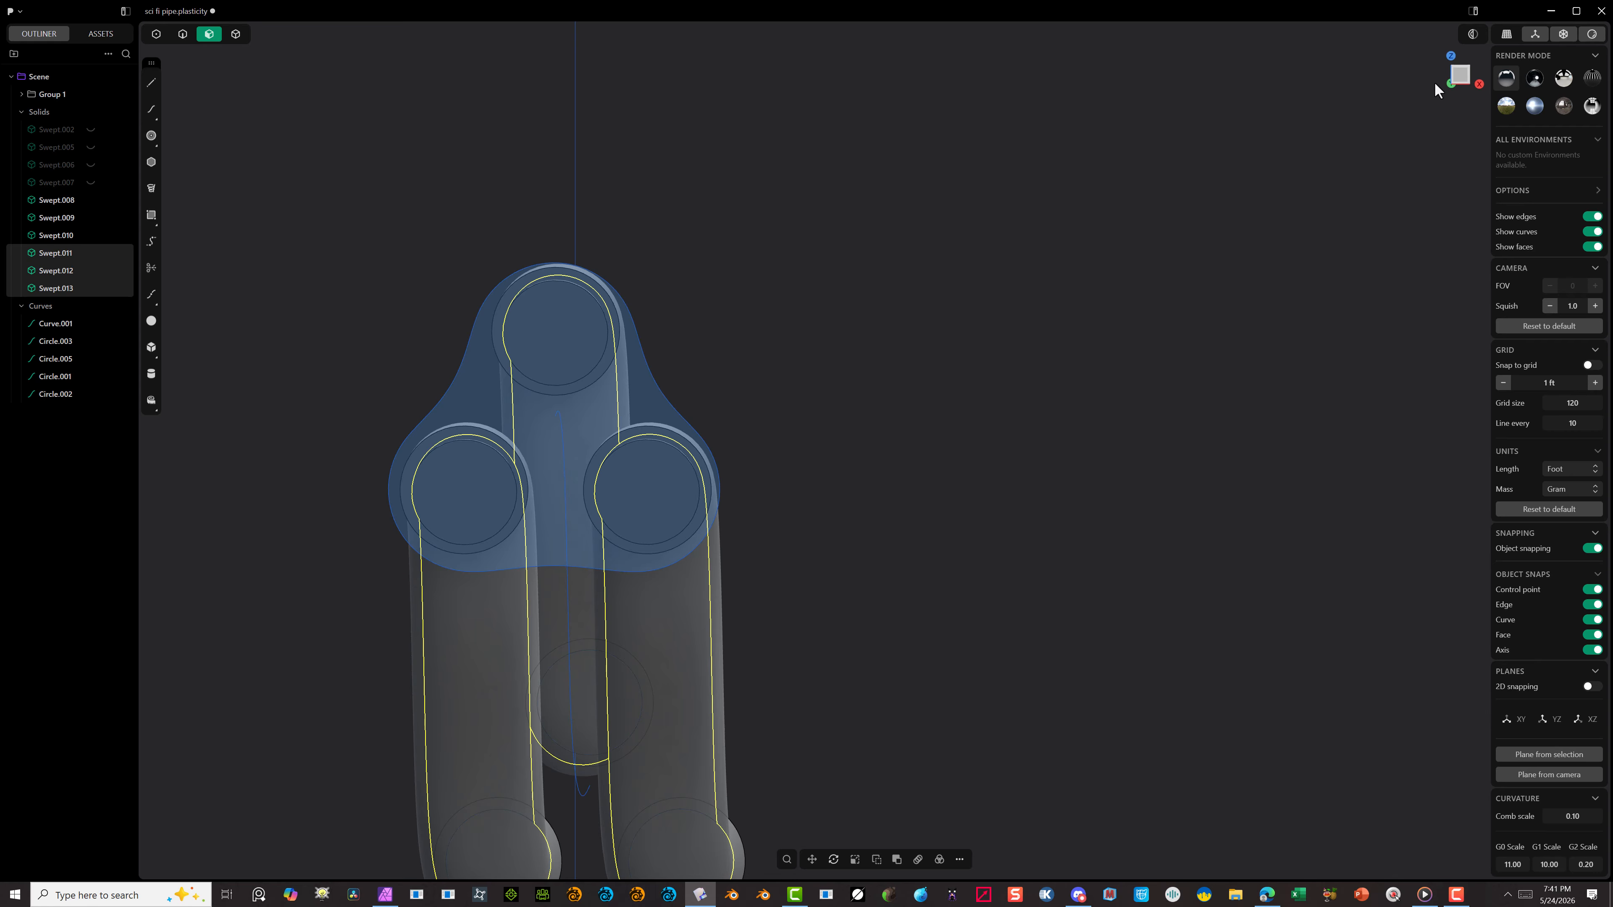
click(1453, 73)
click(916, 314)
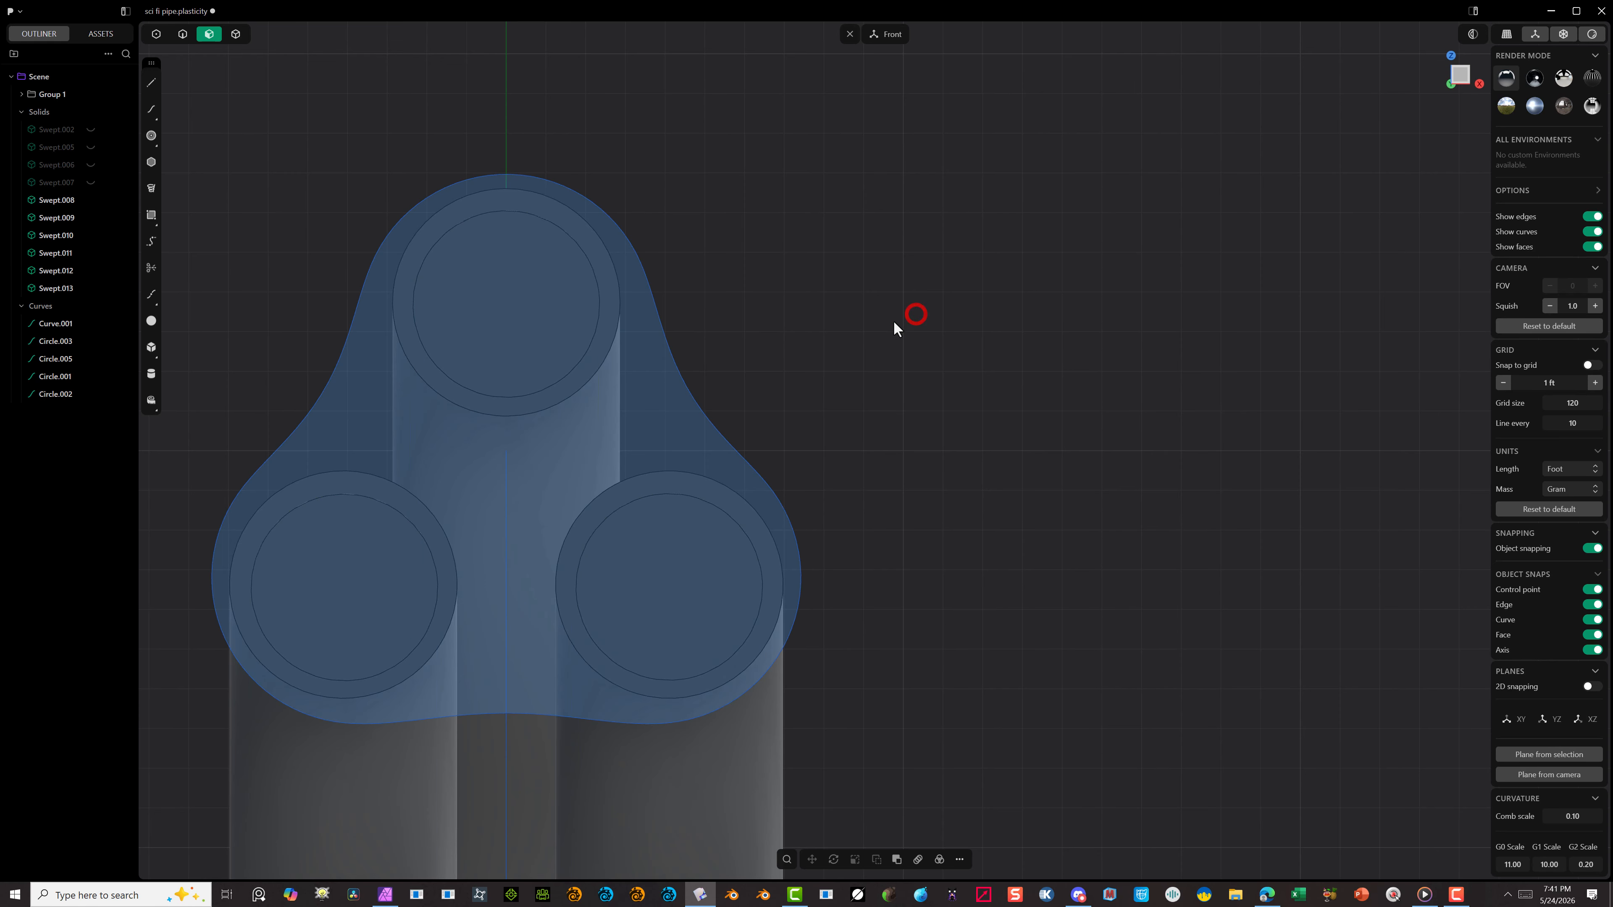
click(183, 35)
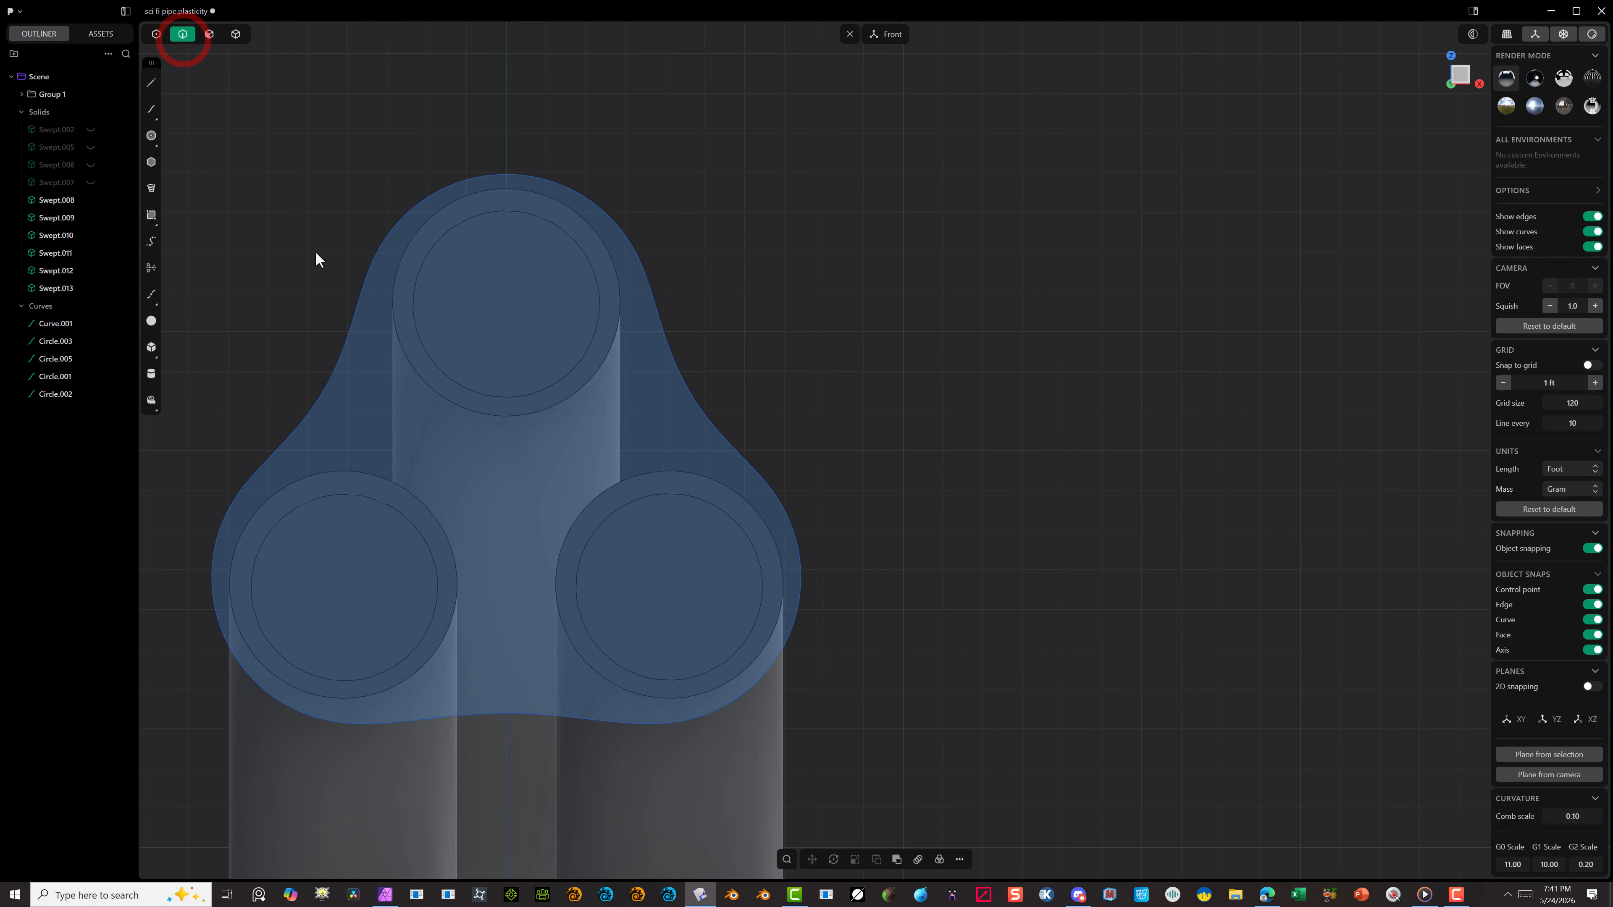
click(357, 307)
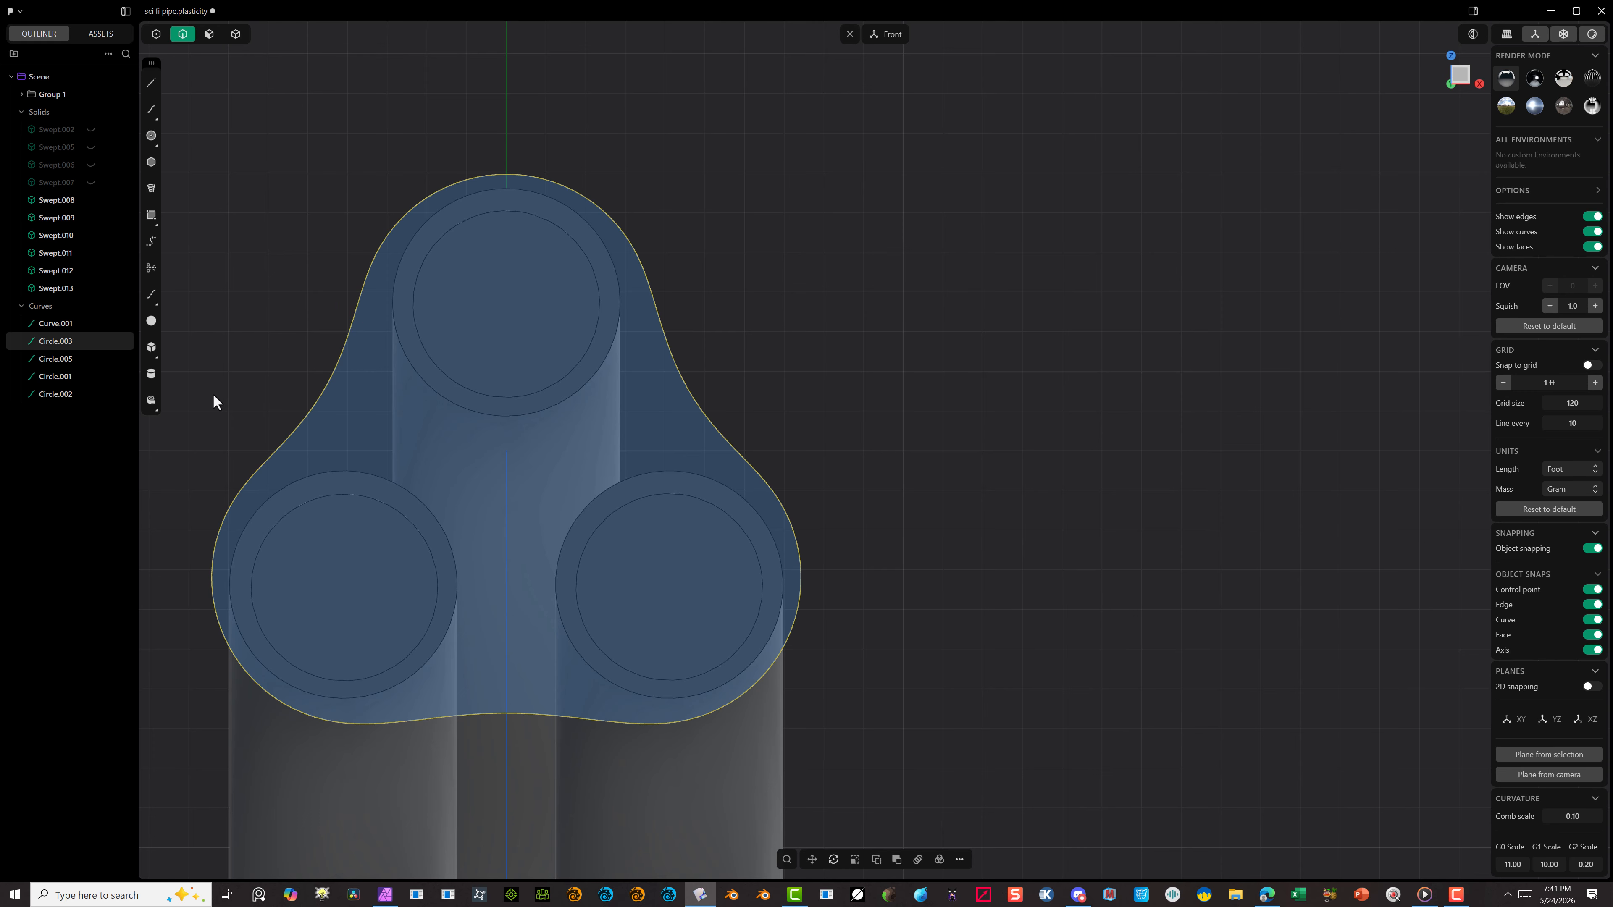
key(h)
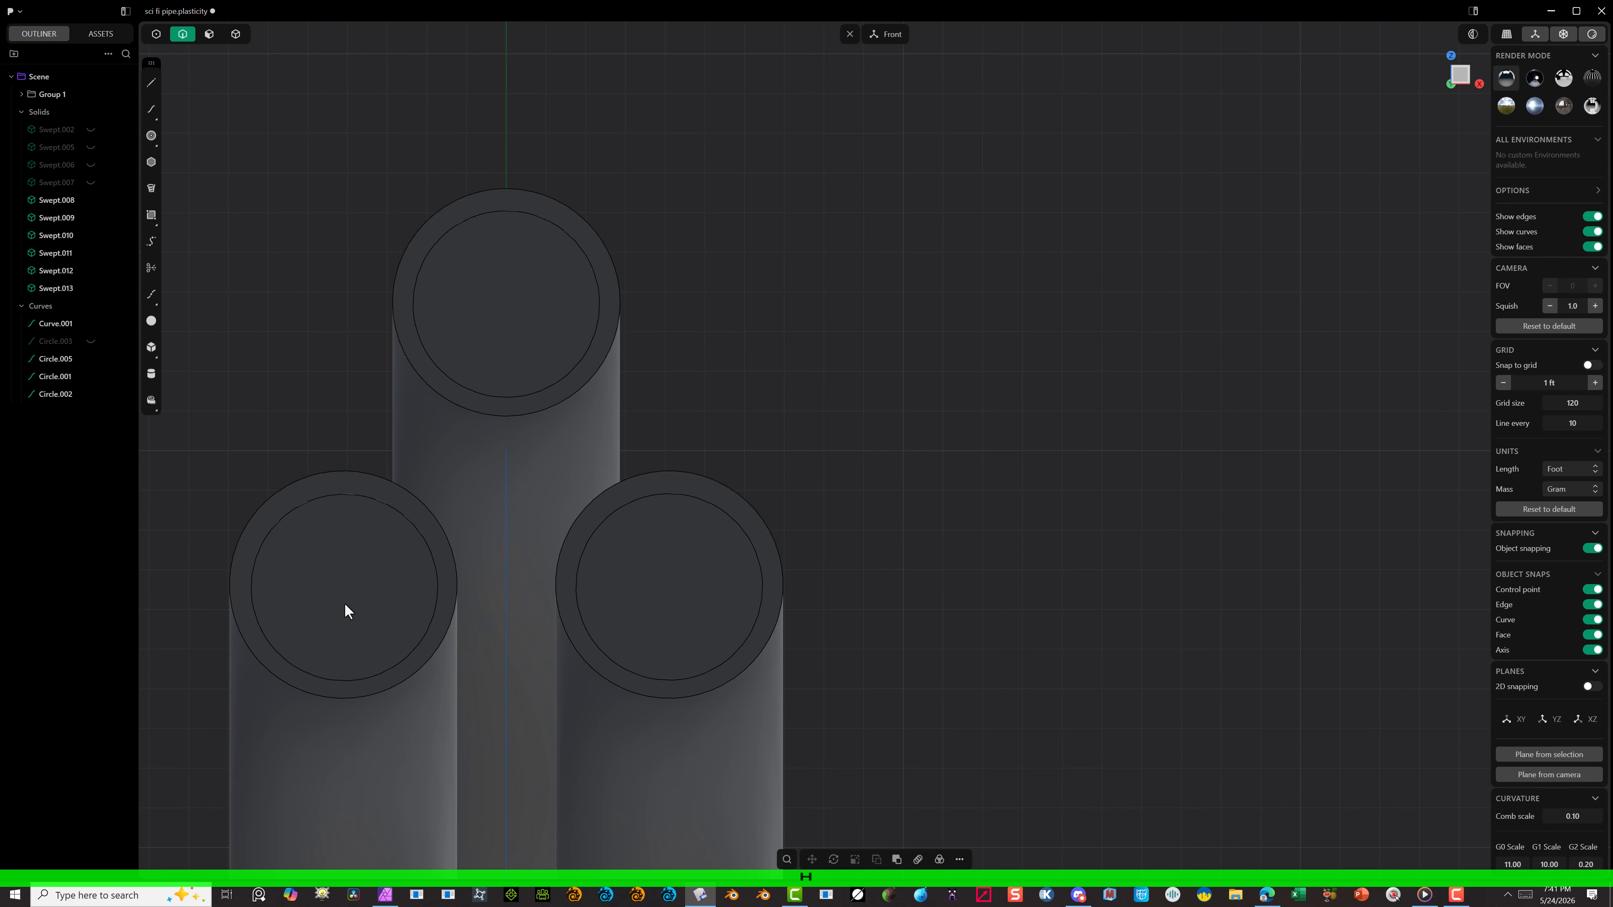
Step: Nudge the small swept body in the lower-left tube about -0.04 ft in X and 0.07 ft in Z to centre it
click(342, 495)
key(f)
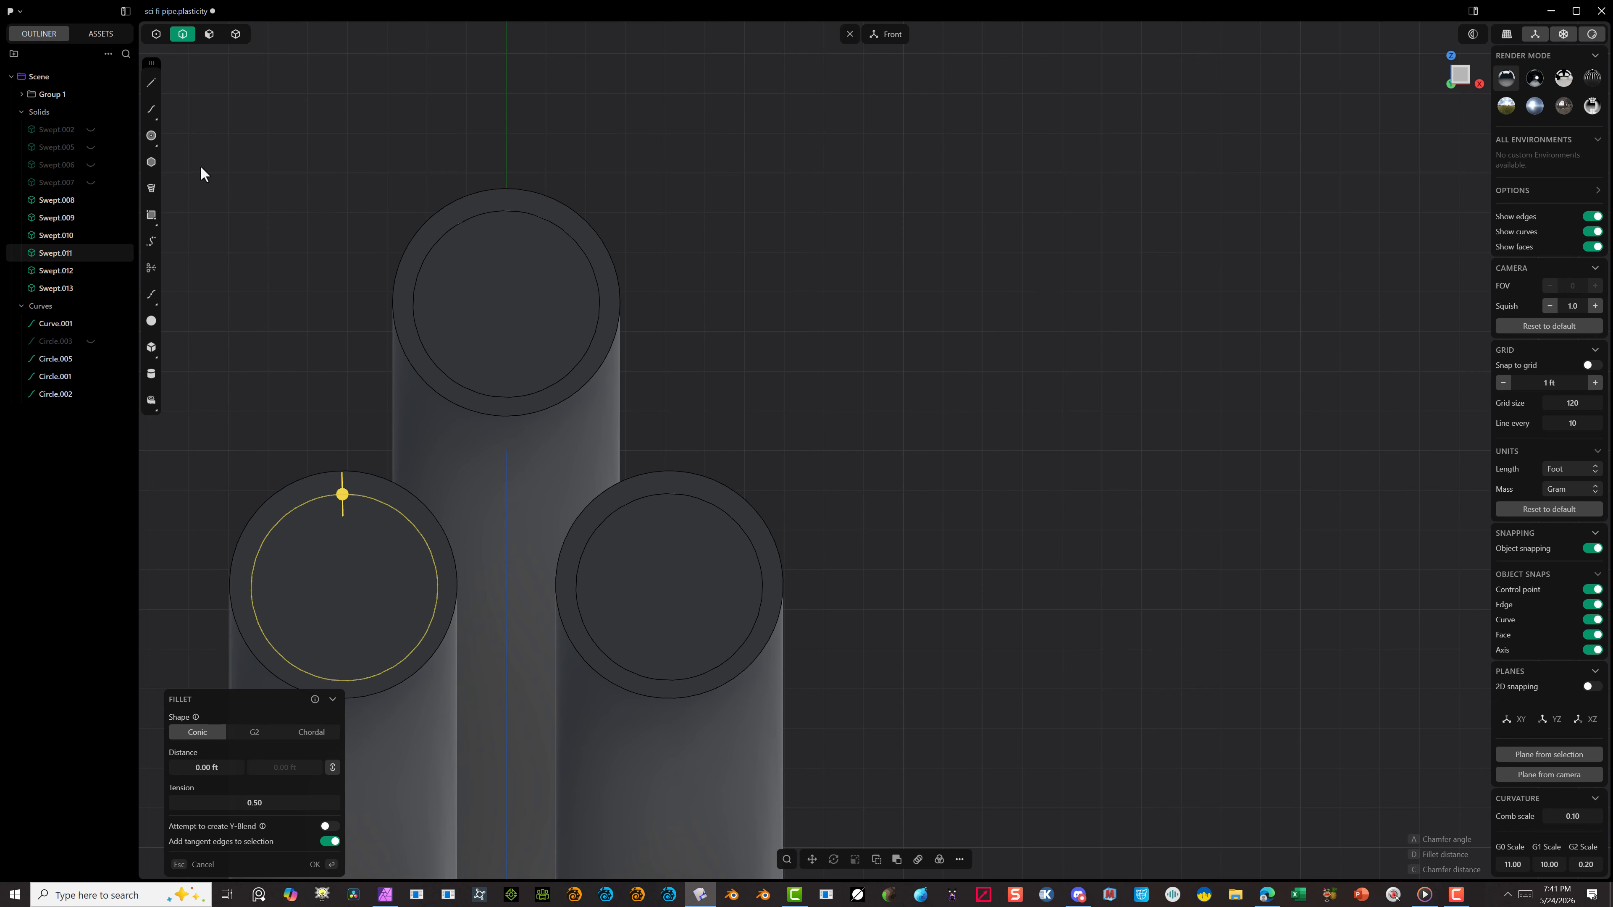
click(236, 35)
click(333, 555)
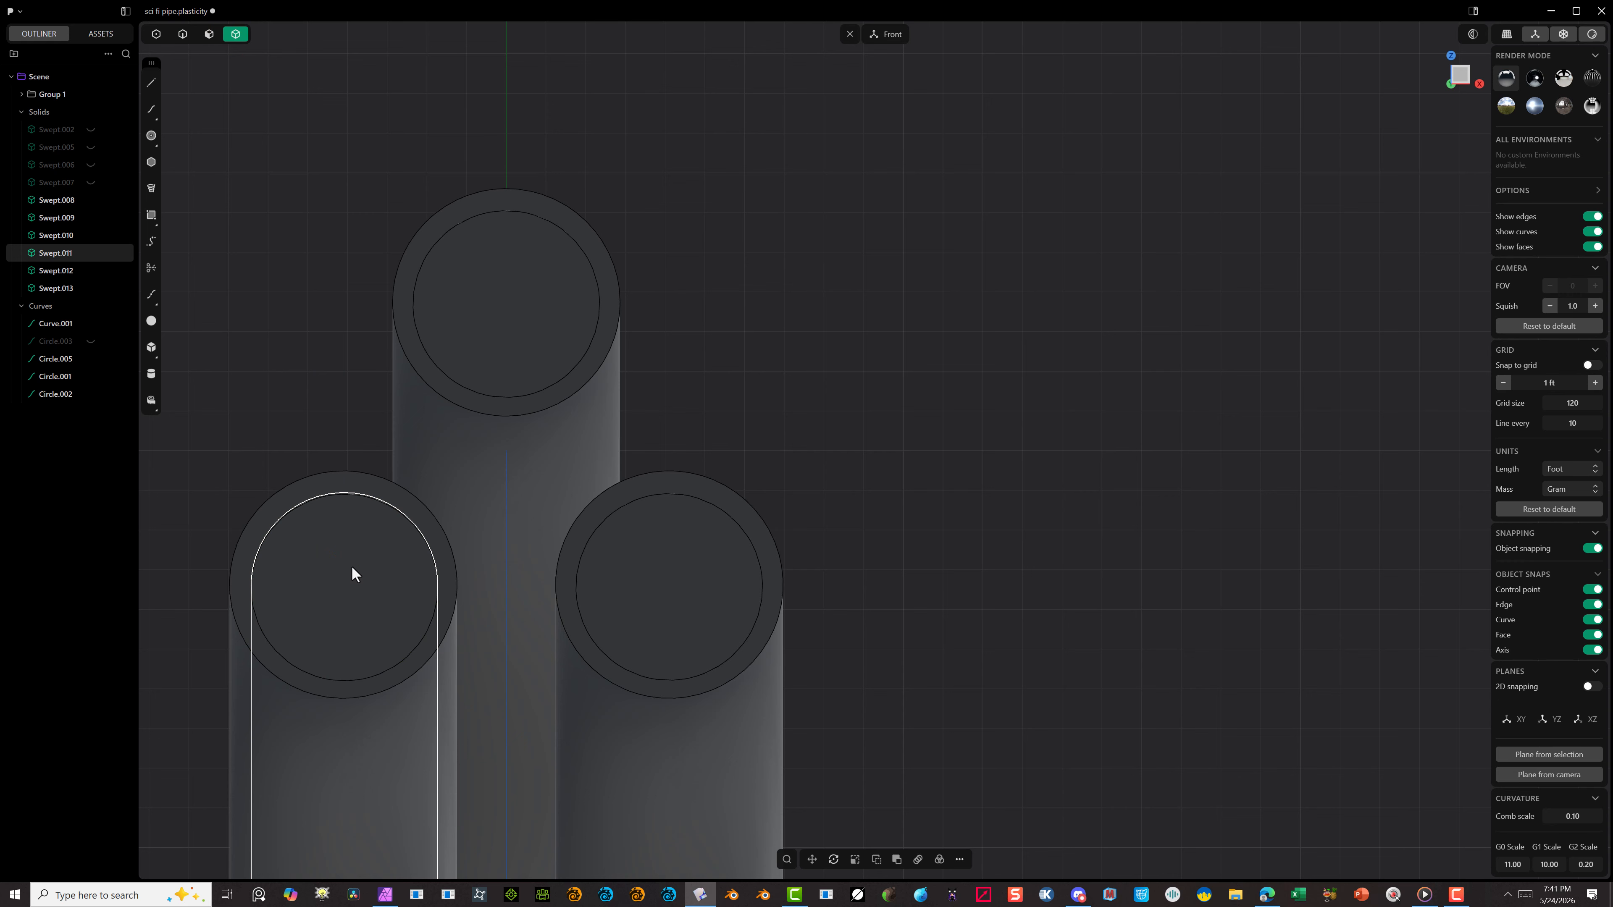
key(g)
key(g)
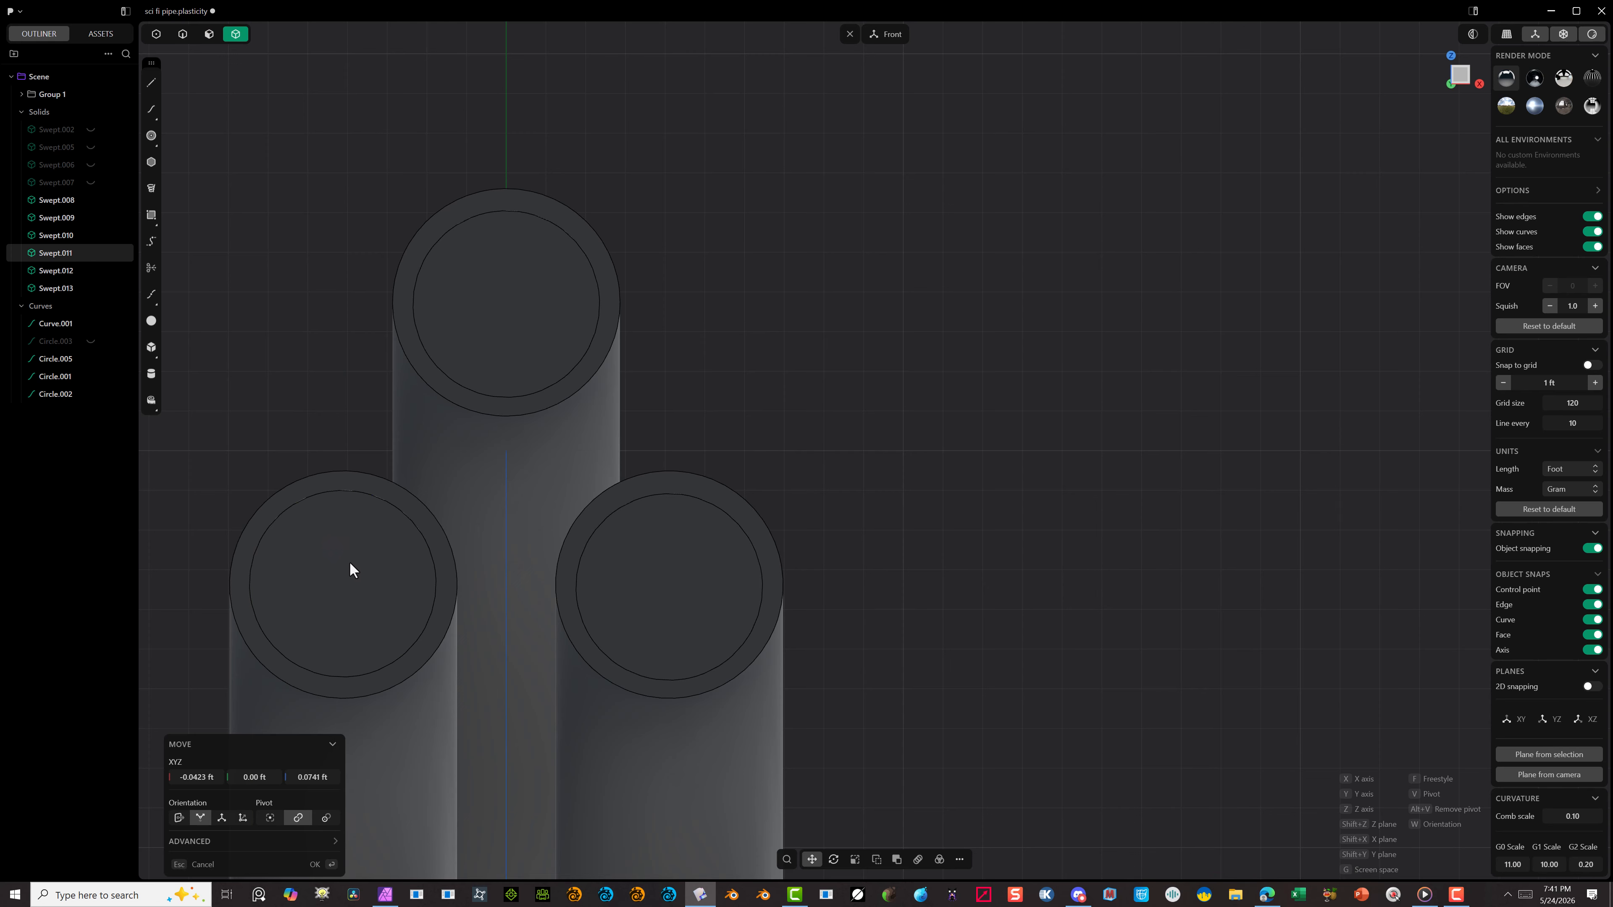
click(349, 563)
click(313, 864)
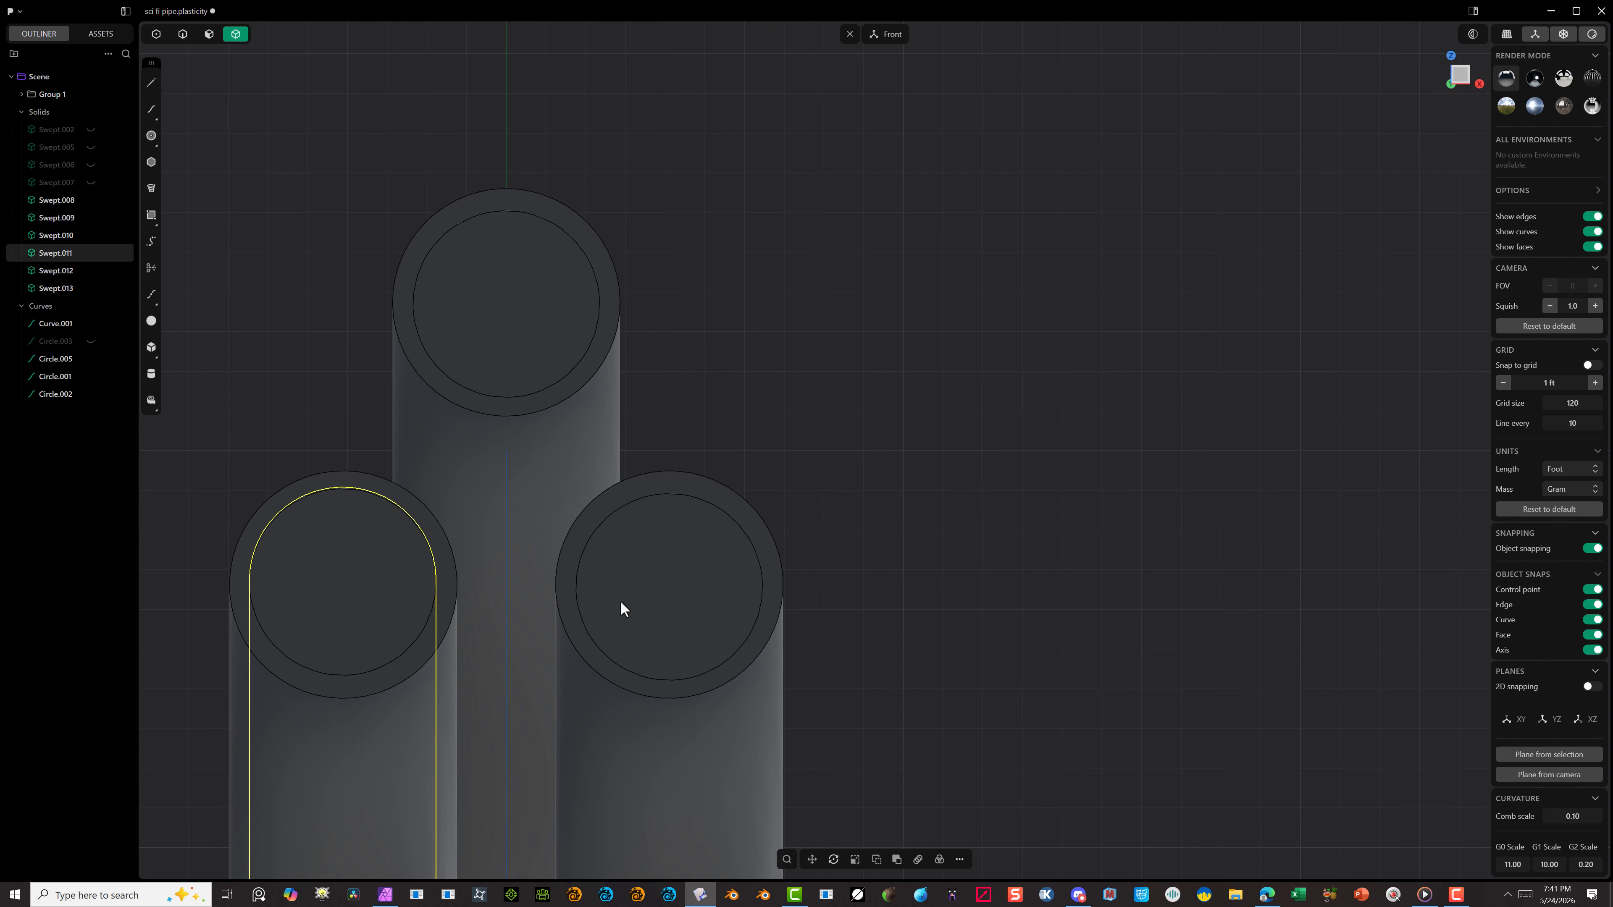
Step: Nudge the small swept body in the lower-right tube about 0.03 ft in X and 0.07 ft in Z to centre it
key(Escape)
click(686, 610)
key(g)
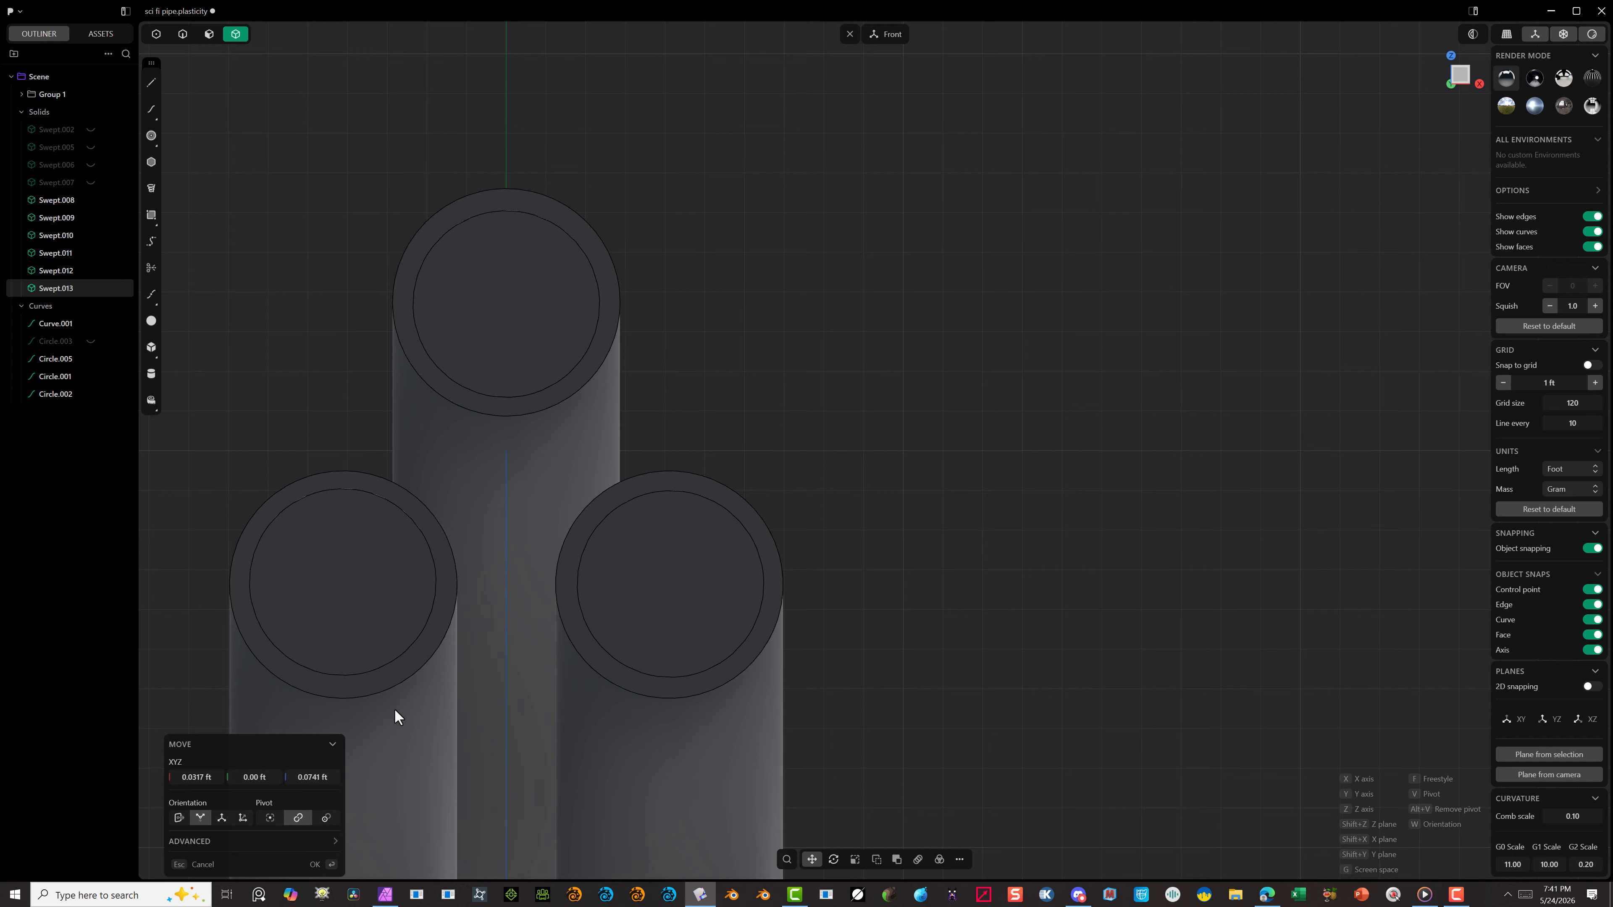
click(319, 865)
Step: Nudge the small swept body in the upper tube about -0.03 ft in X and 0.08 ft in Z to centre it
click(571, 297)
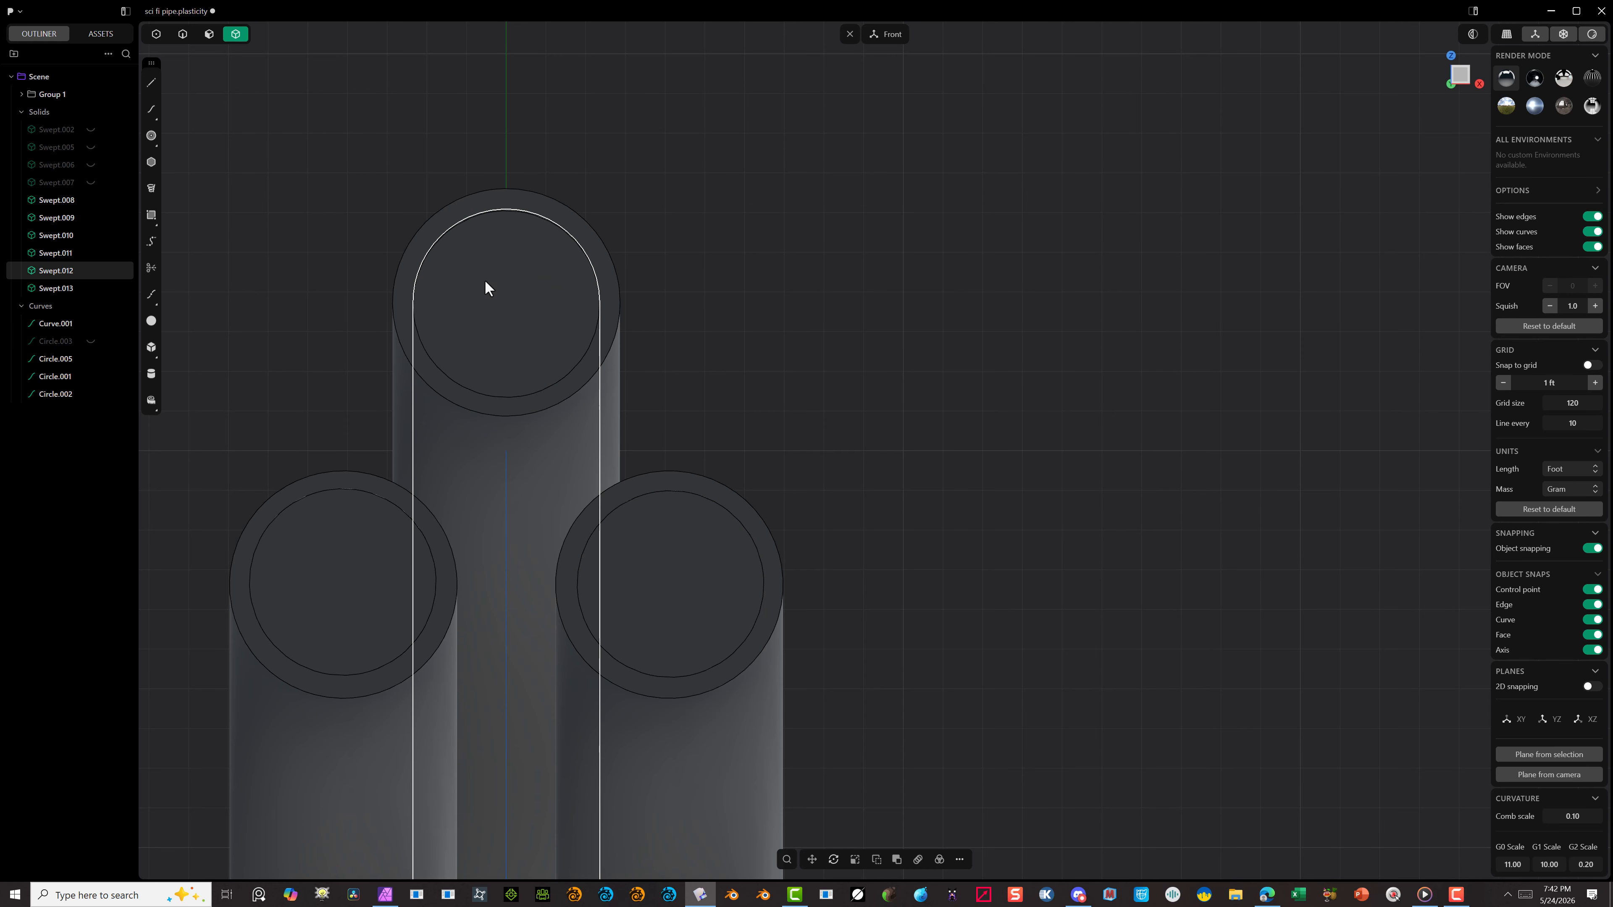
key(g)
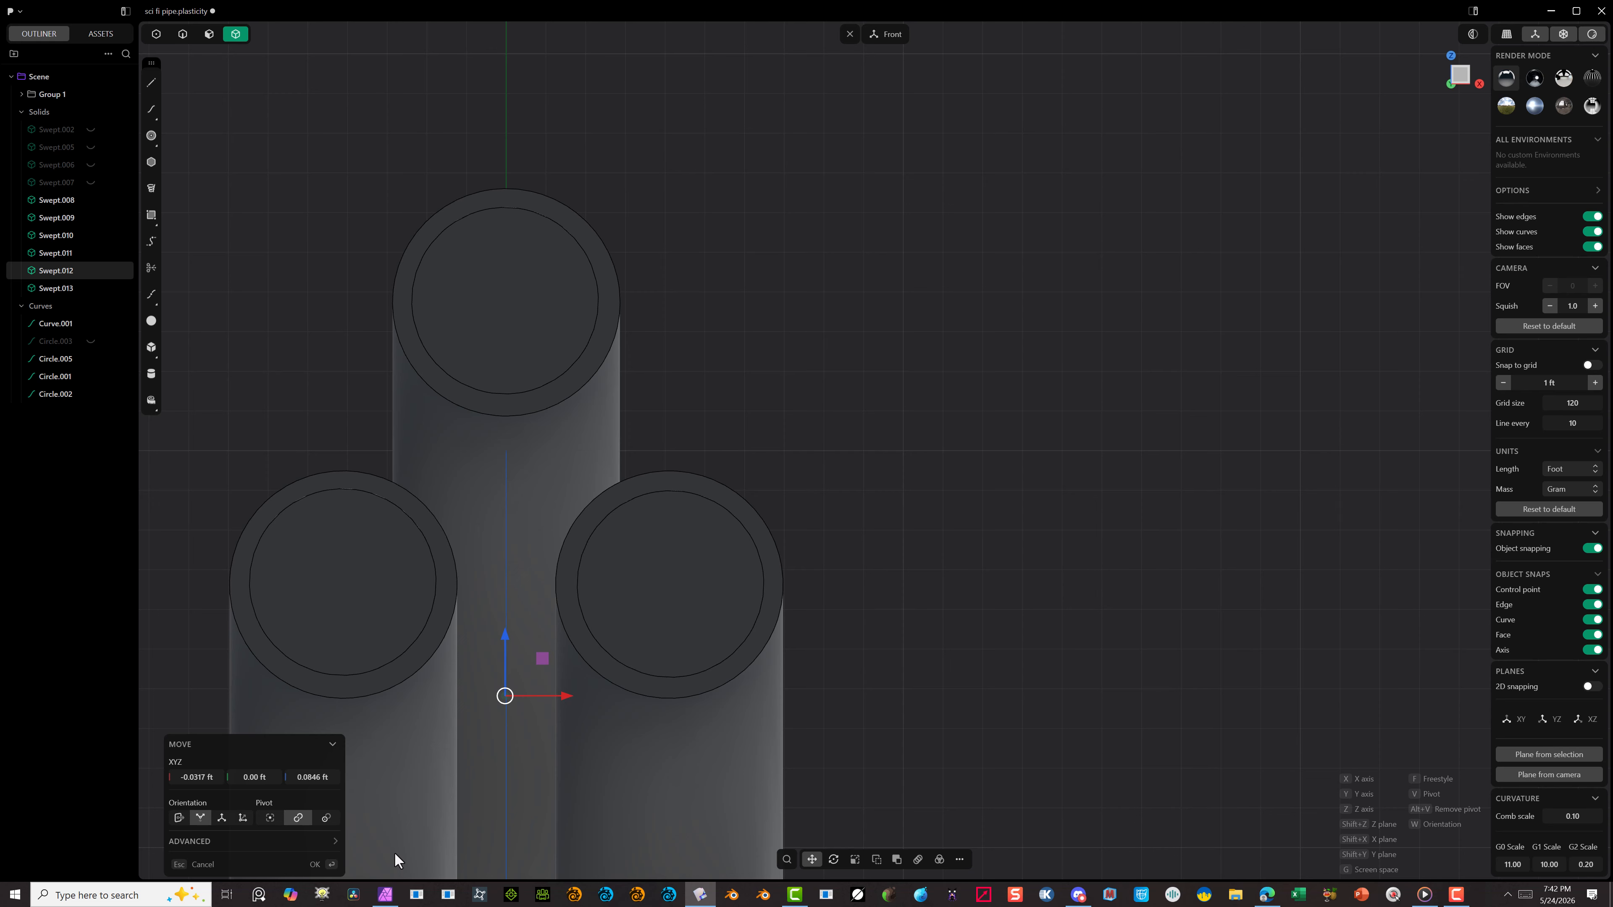
click(313, 865)
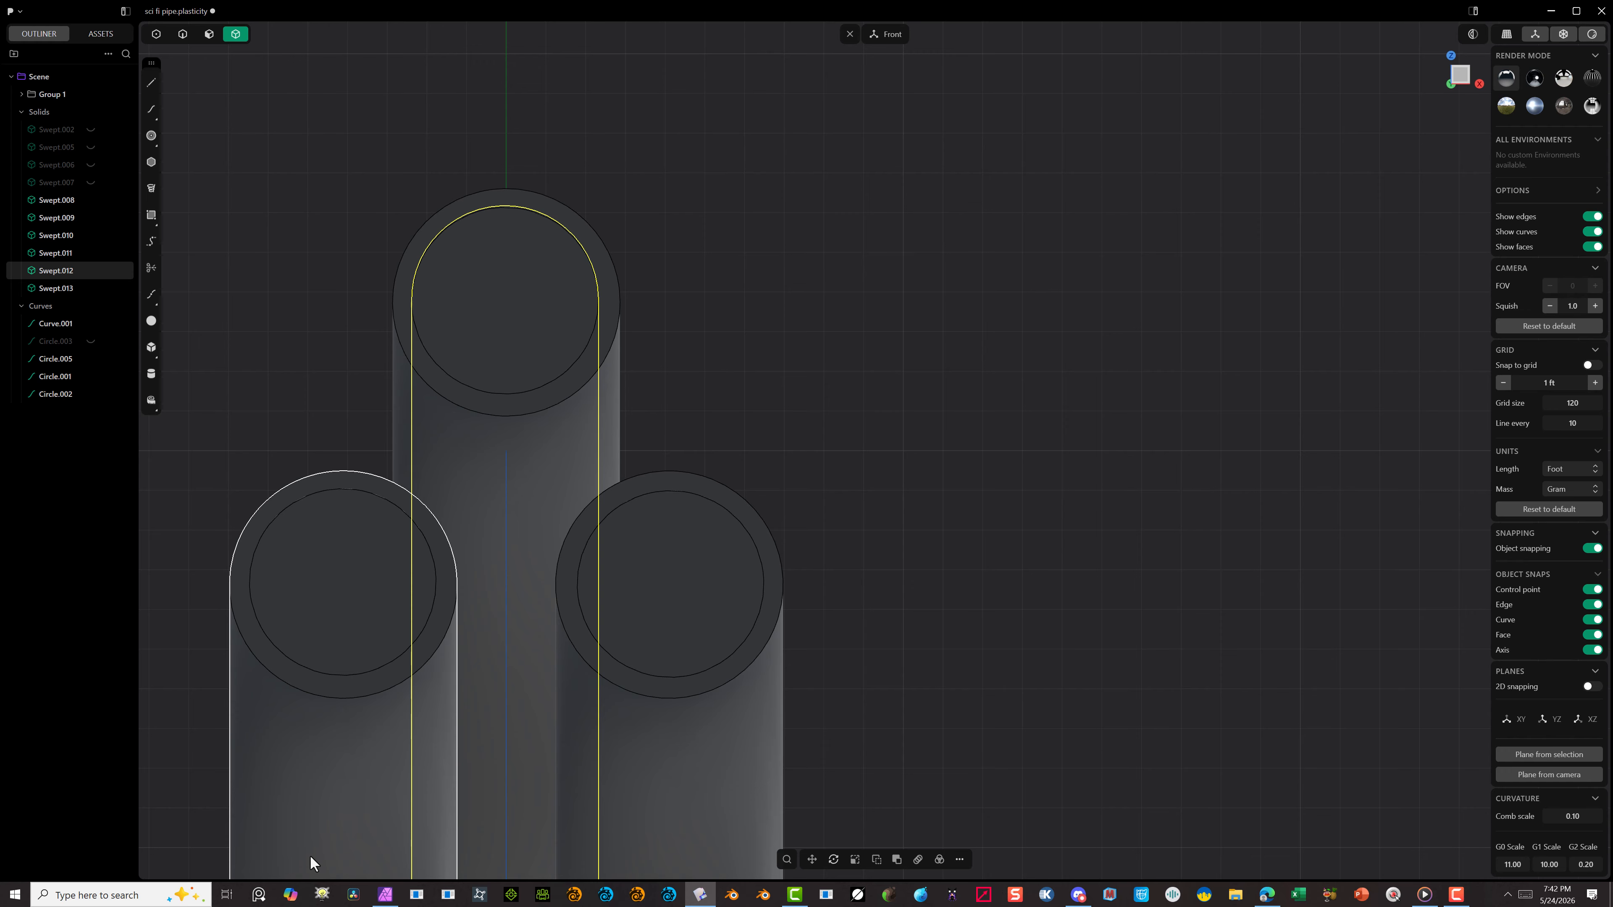
Step: Subtract the small inner body from the upper tube with a Boolean Diff, with Keep tools off
scroll(310, 854, down, 10)
middle_drag(829, 378, 671, 430)
click(540, 437)
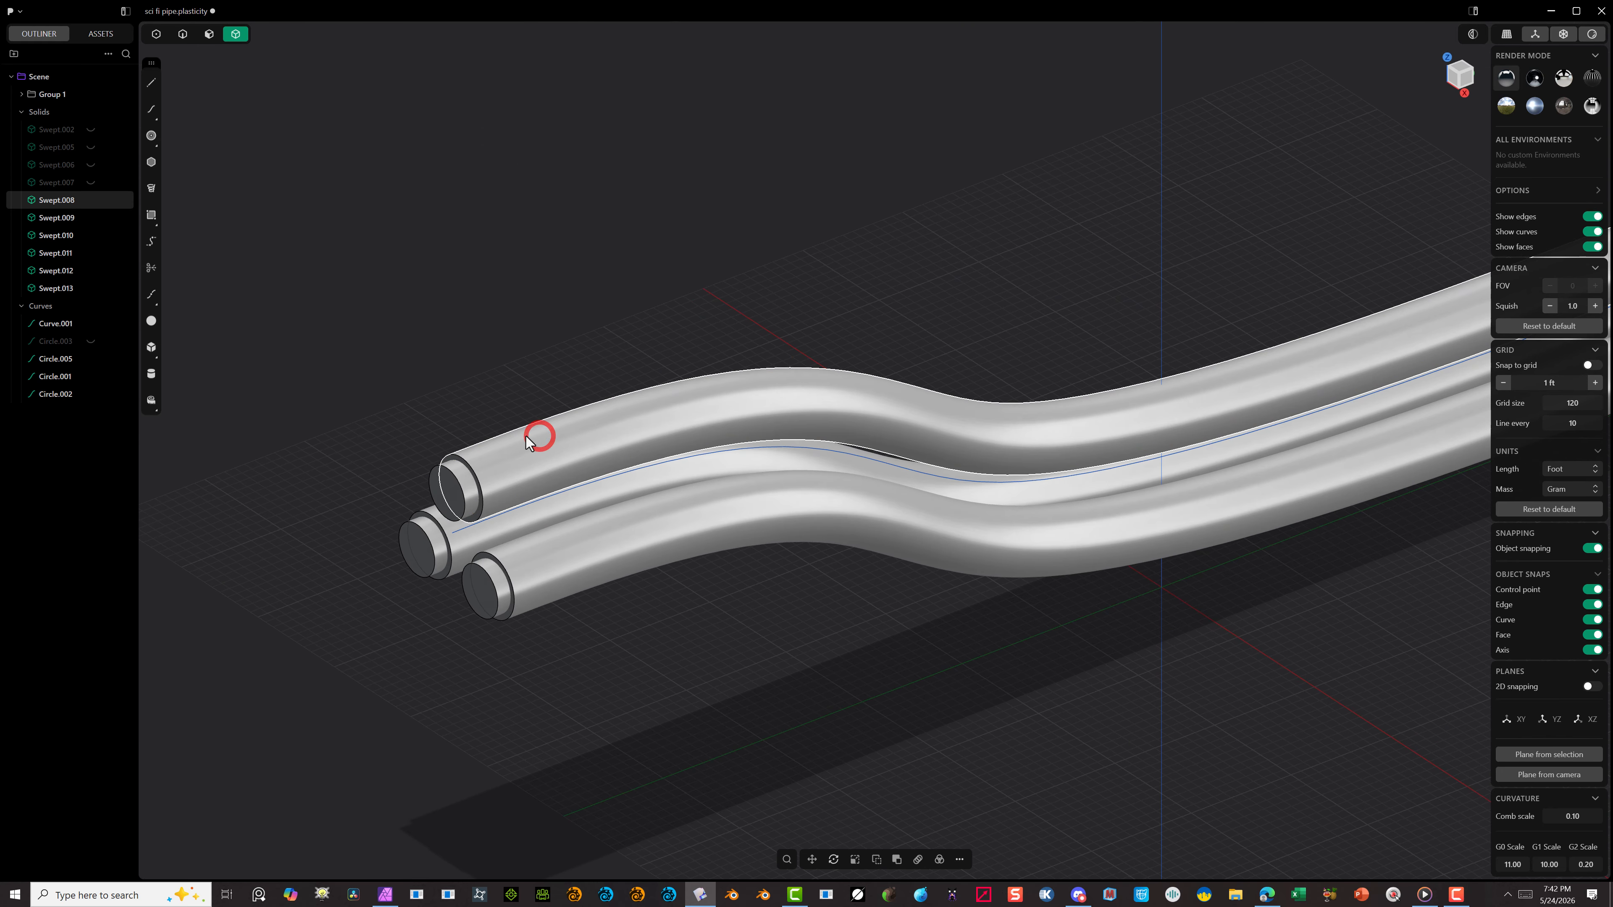
shift+click(465, 500)
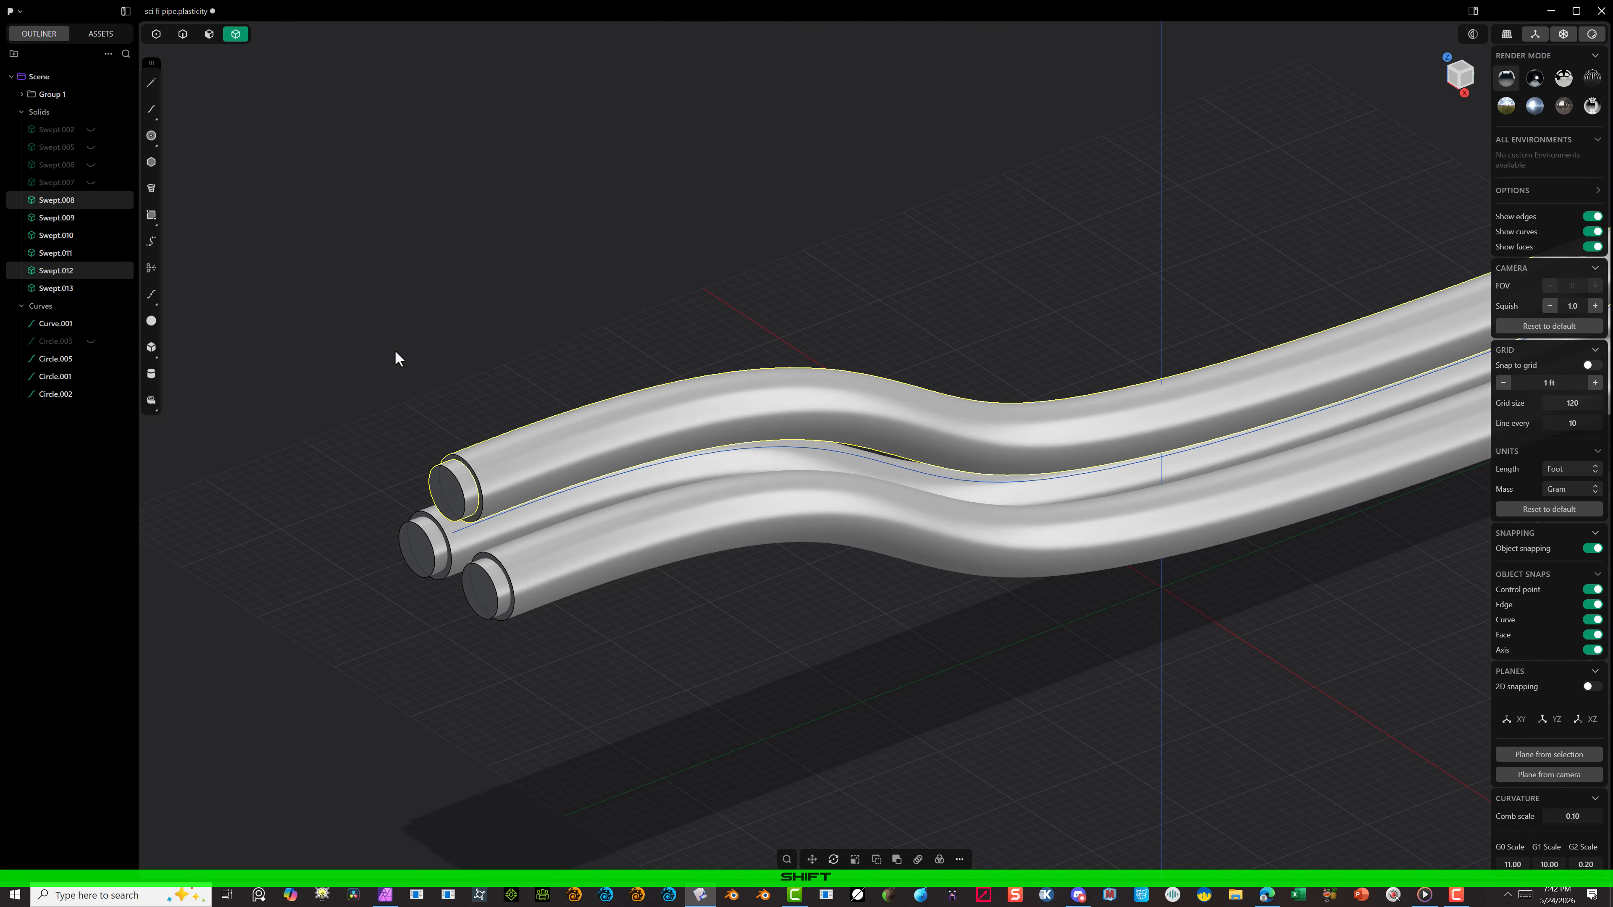
key(q)
click(330, 821)
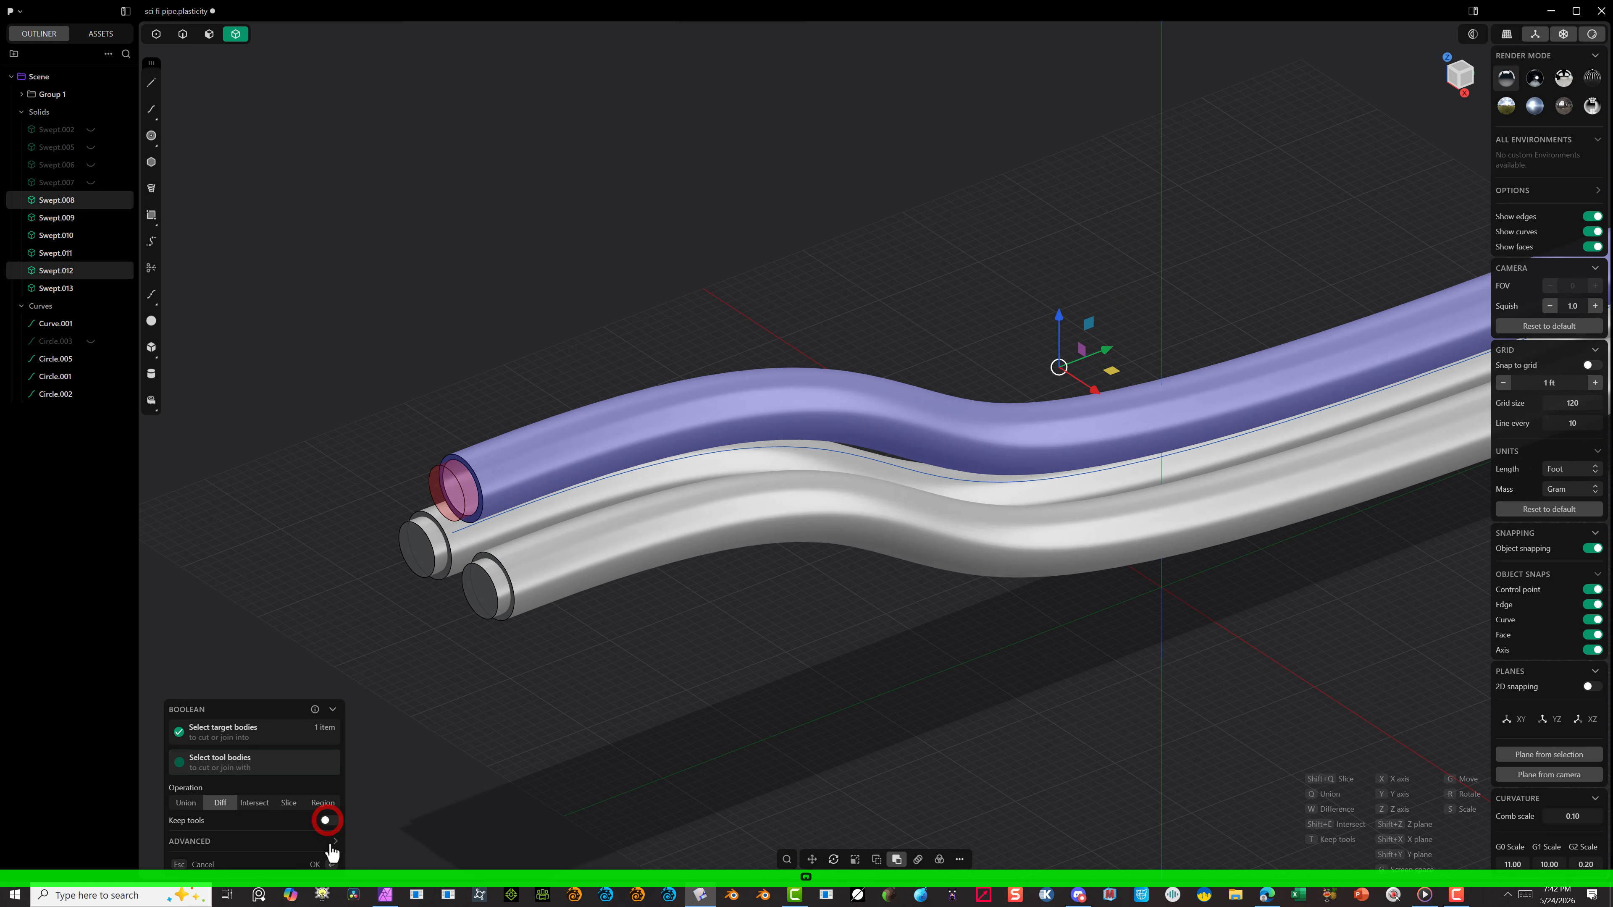
click(315, 864)
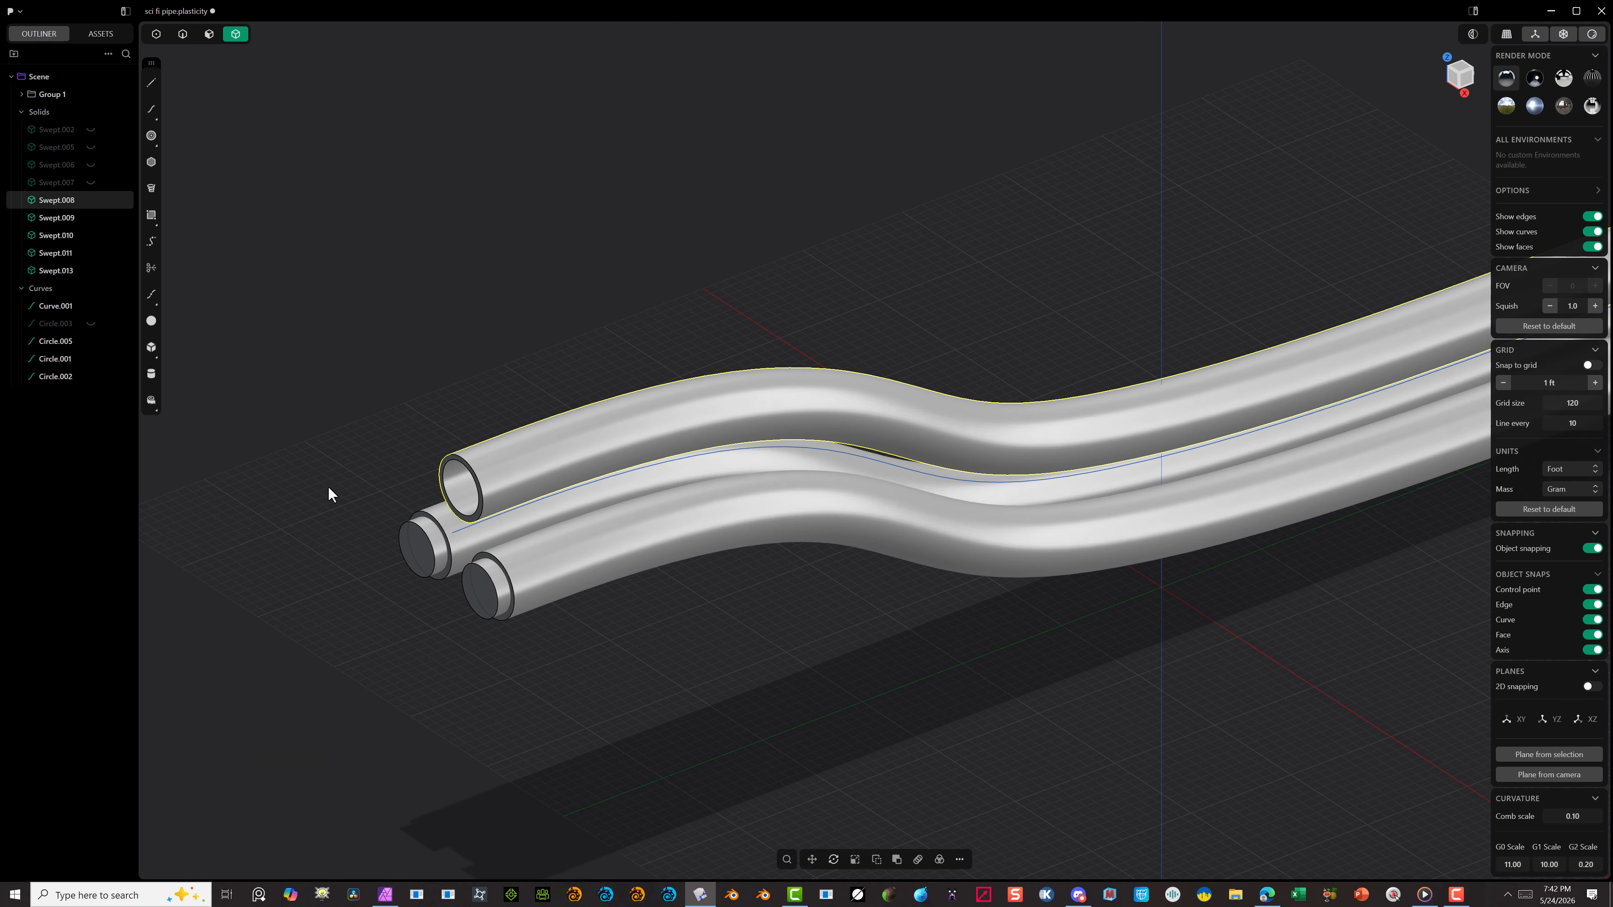
Step: Hollow the middle tube of the bundle by subtracting its inner body with a Boolean Diff
click(462, 551)
shift+click(435, 557)
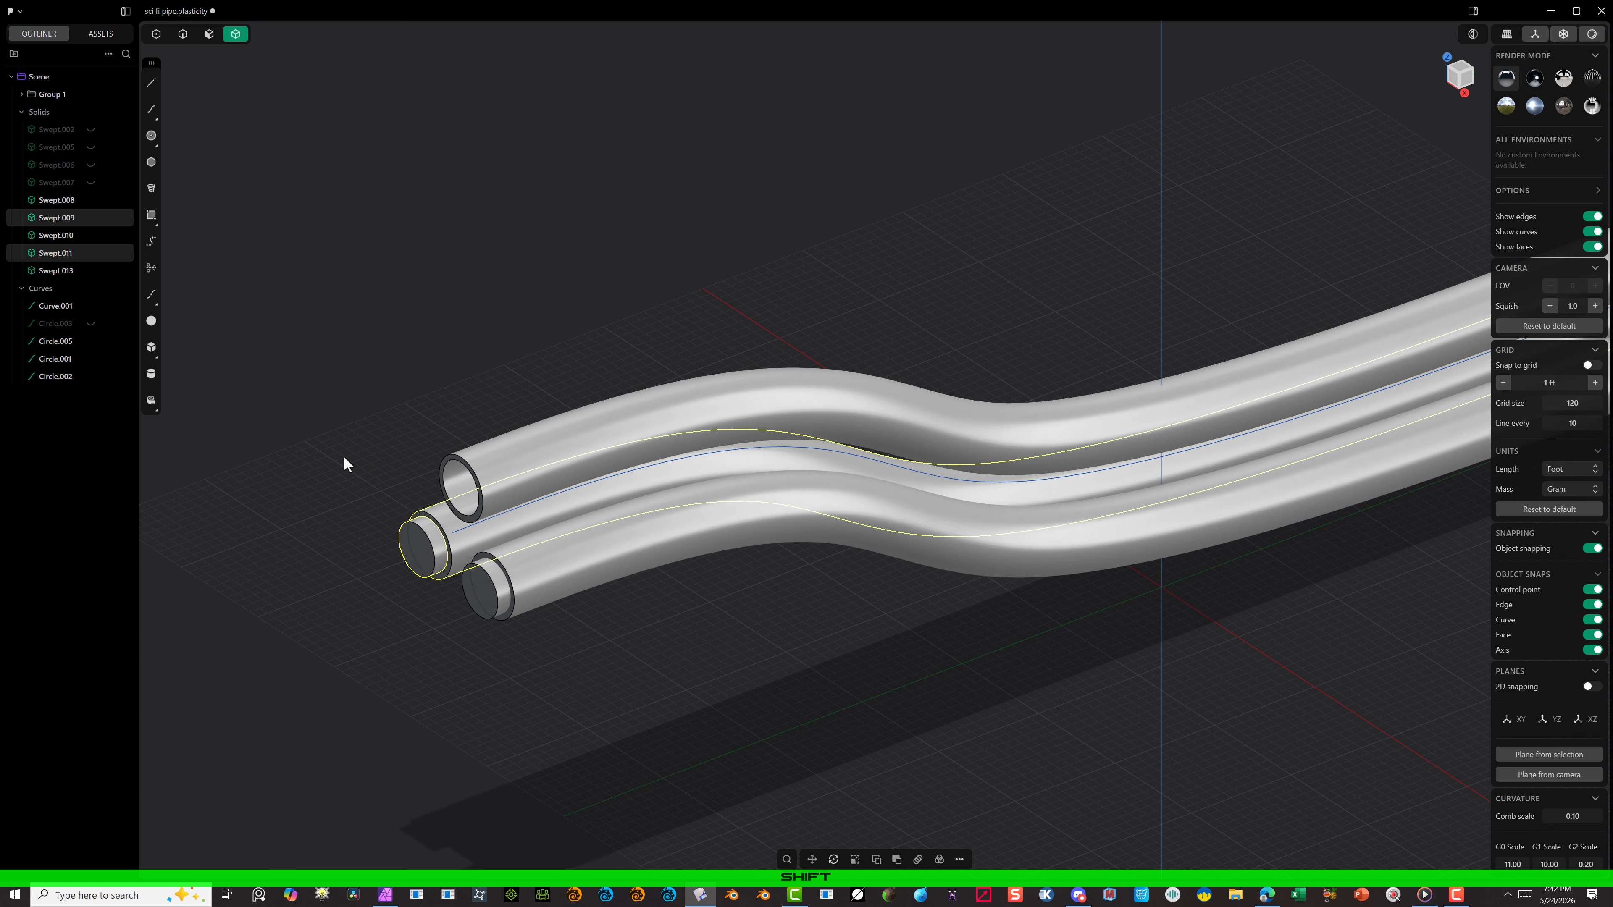
key(q)
click(315, 864)
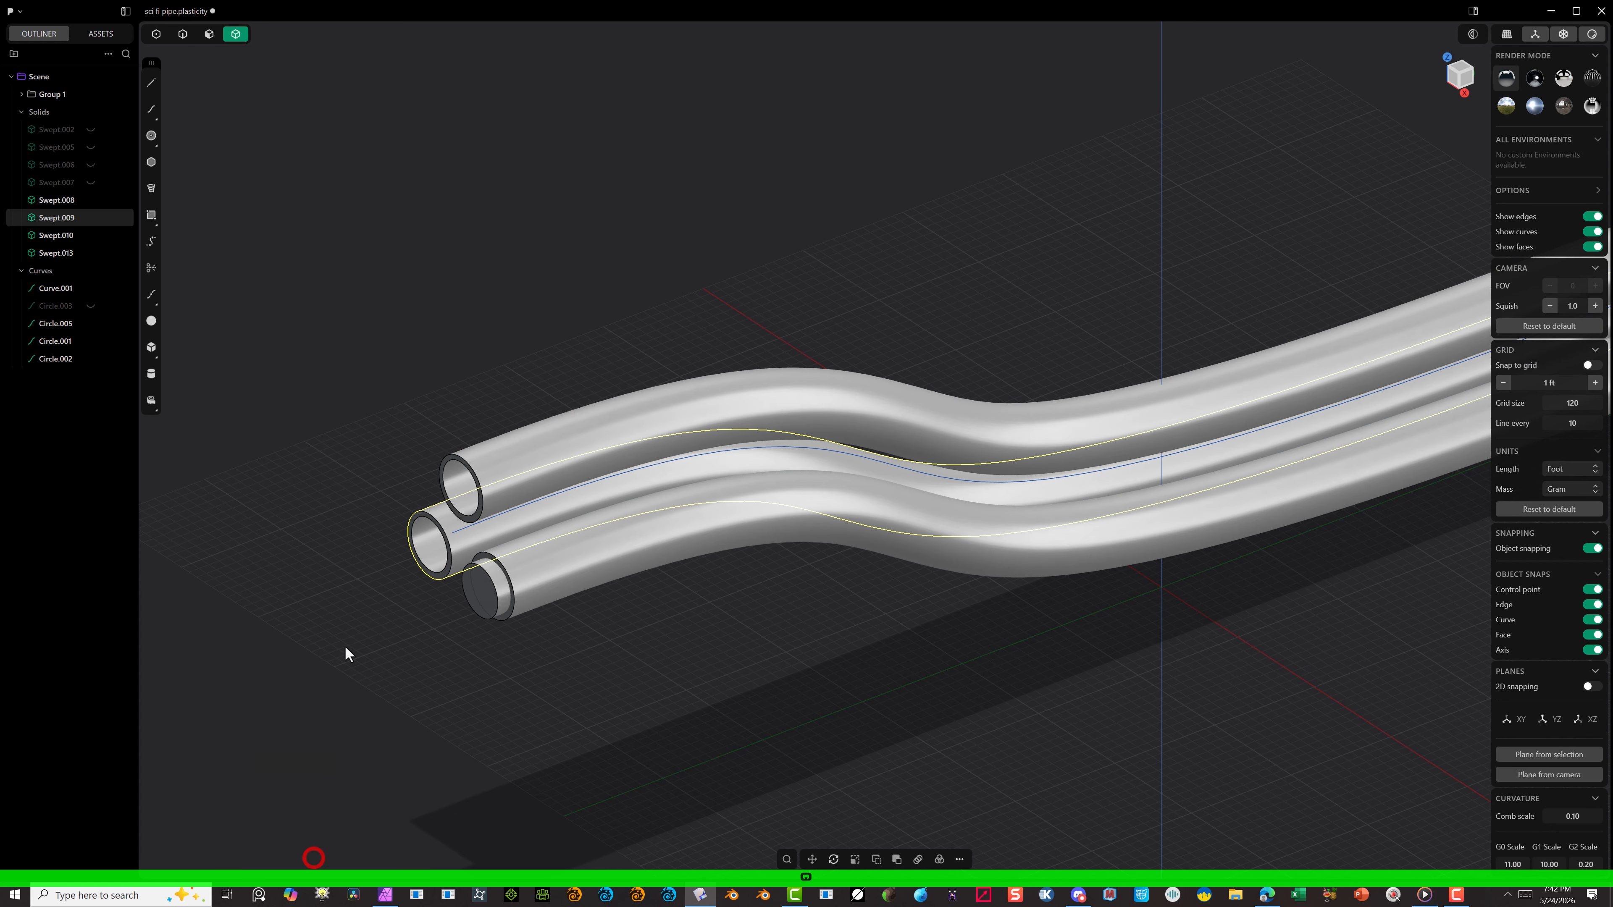
Step: Hollow the remaining front lower tube by subtracting its inner body with a Boolean Diff
click(331, 630)
click(523, 576)
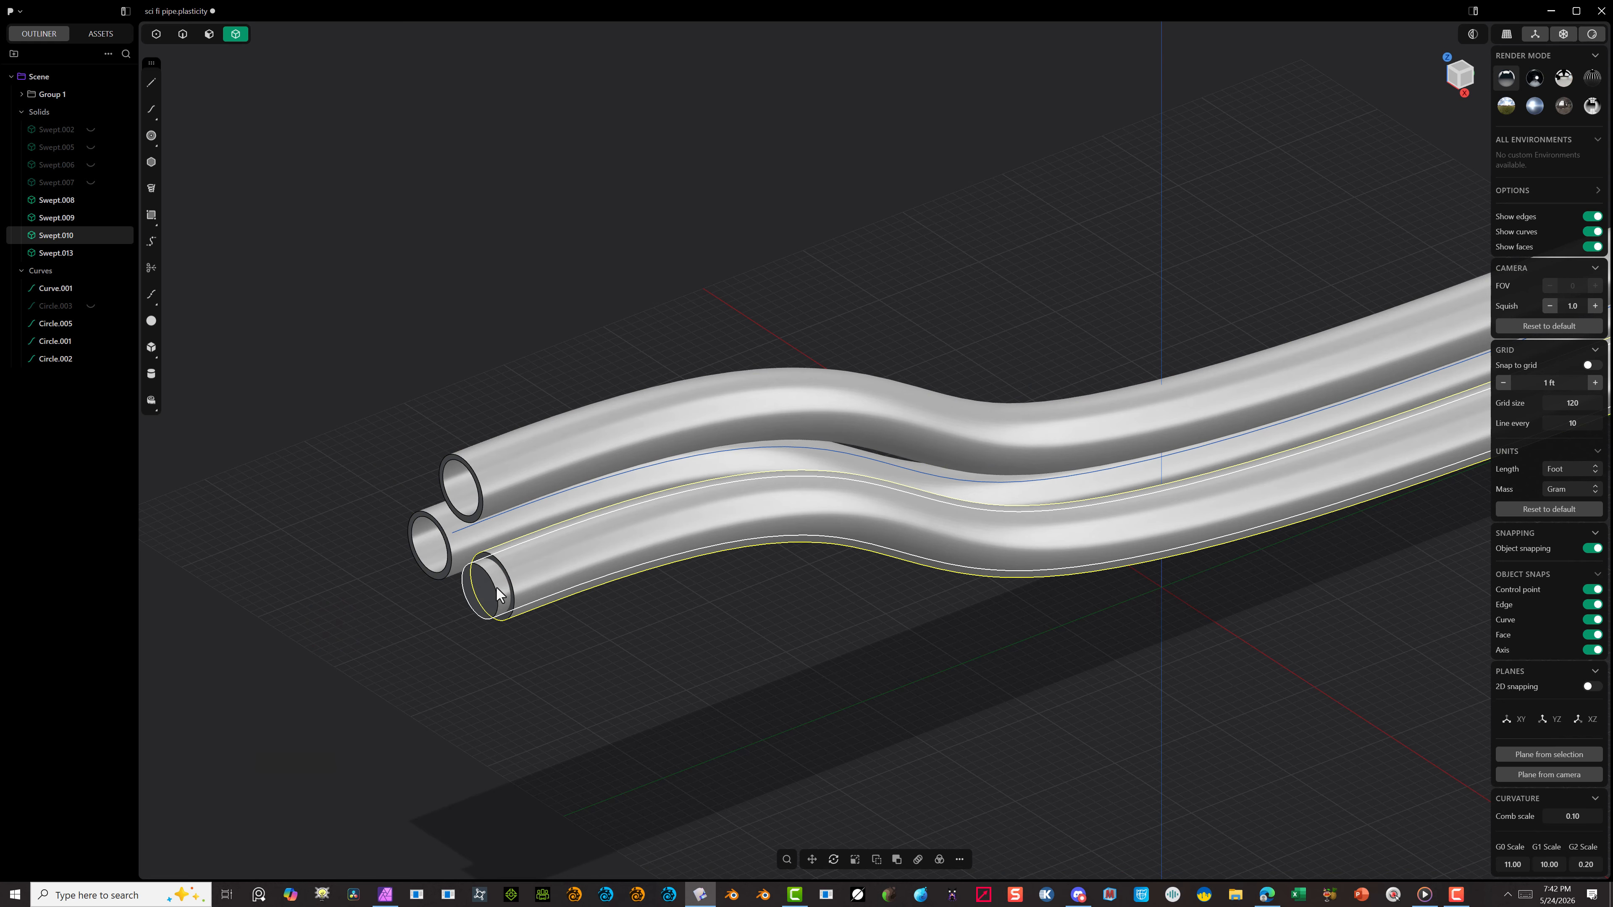
shift+click(497, 594)
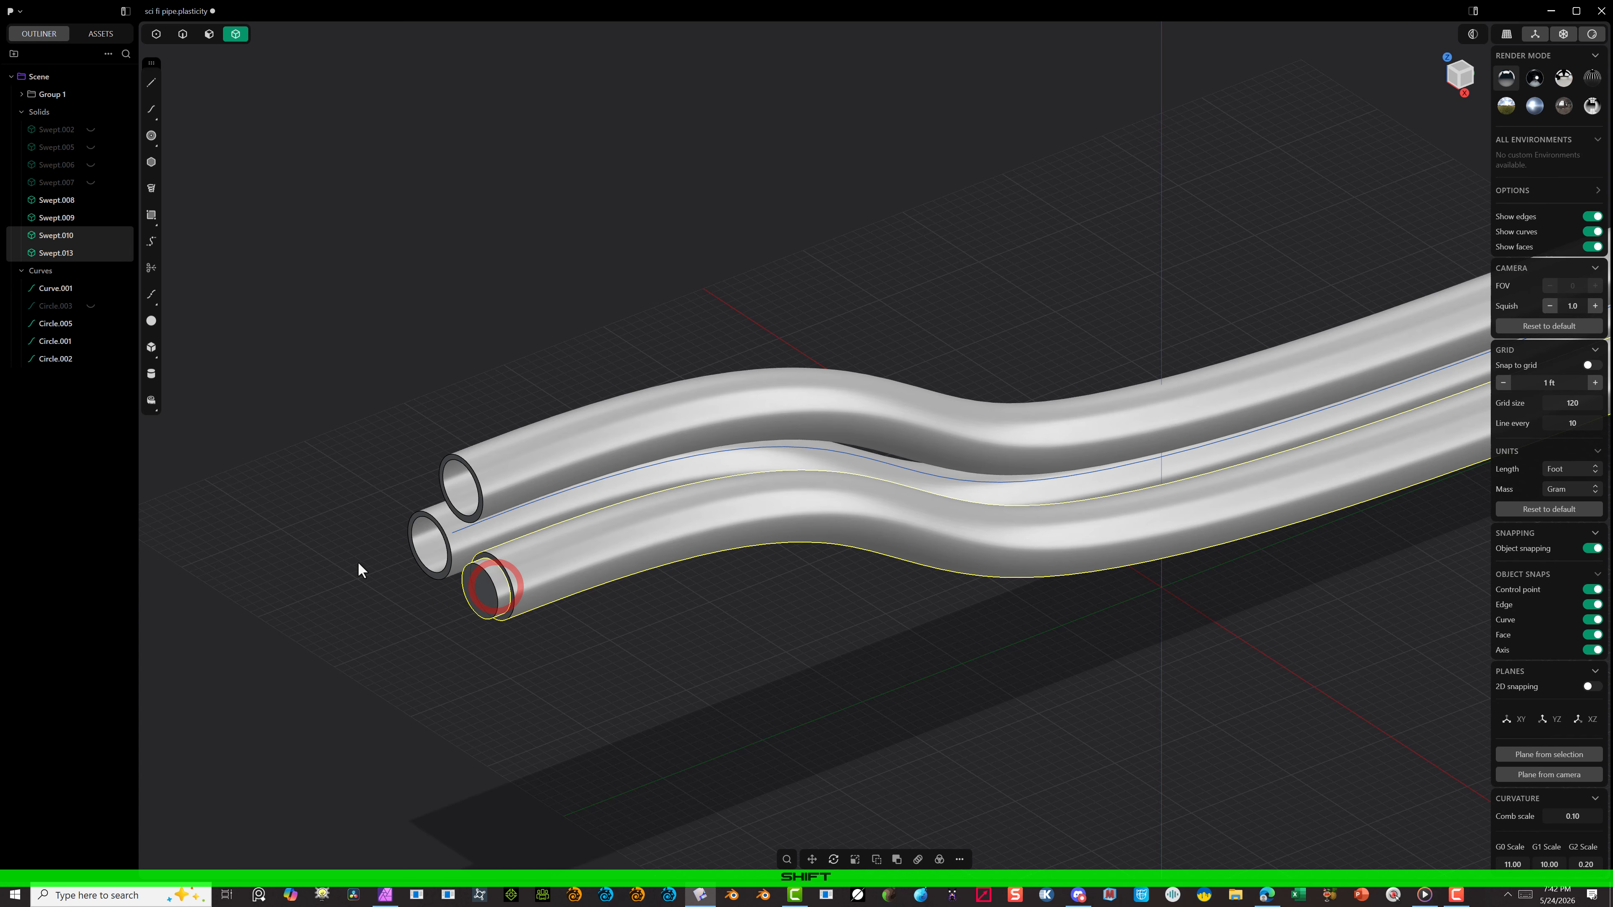
key(q)
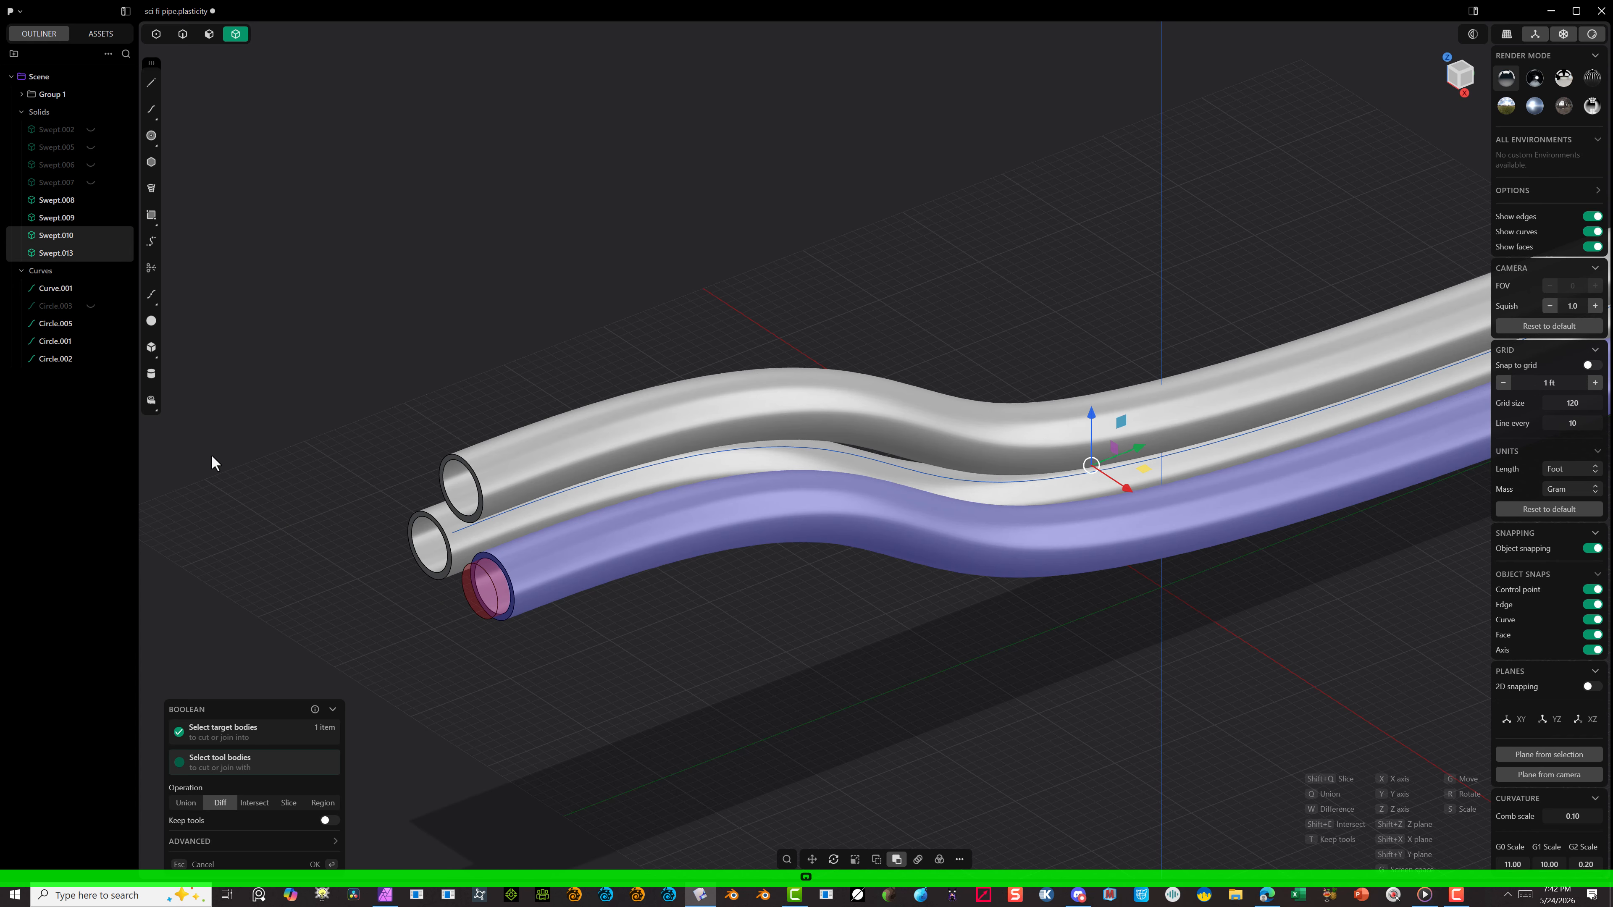
click(315, 864)
Step: Show the hidden outer shell Swept.002 and inspect how the hollow tubes protrude from its ends
scroll(464, 563, down, 5)
click(463, 562)
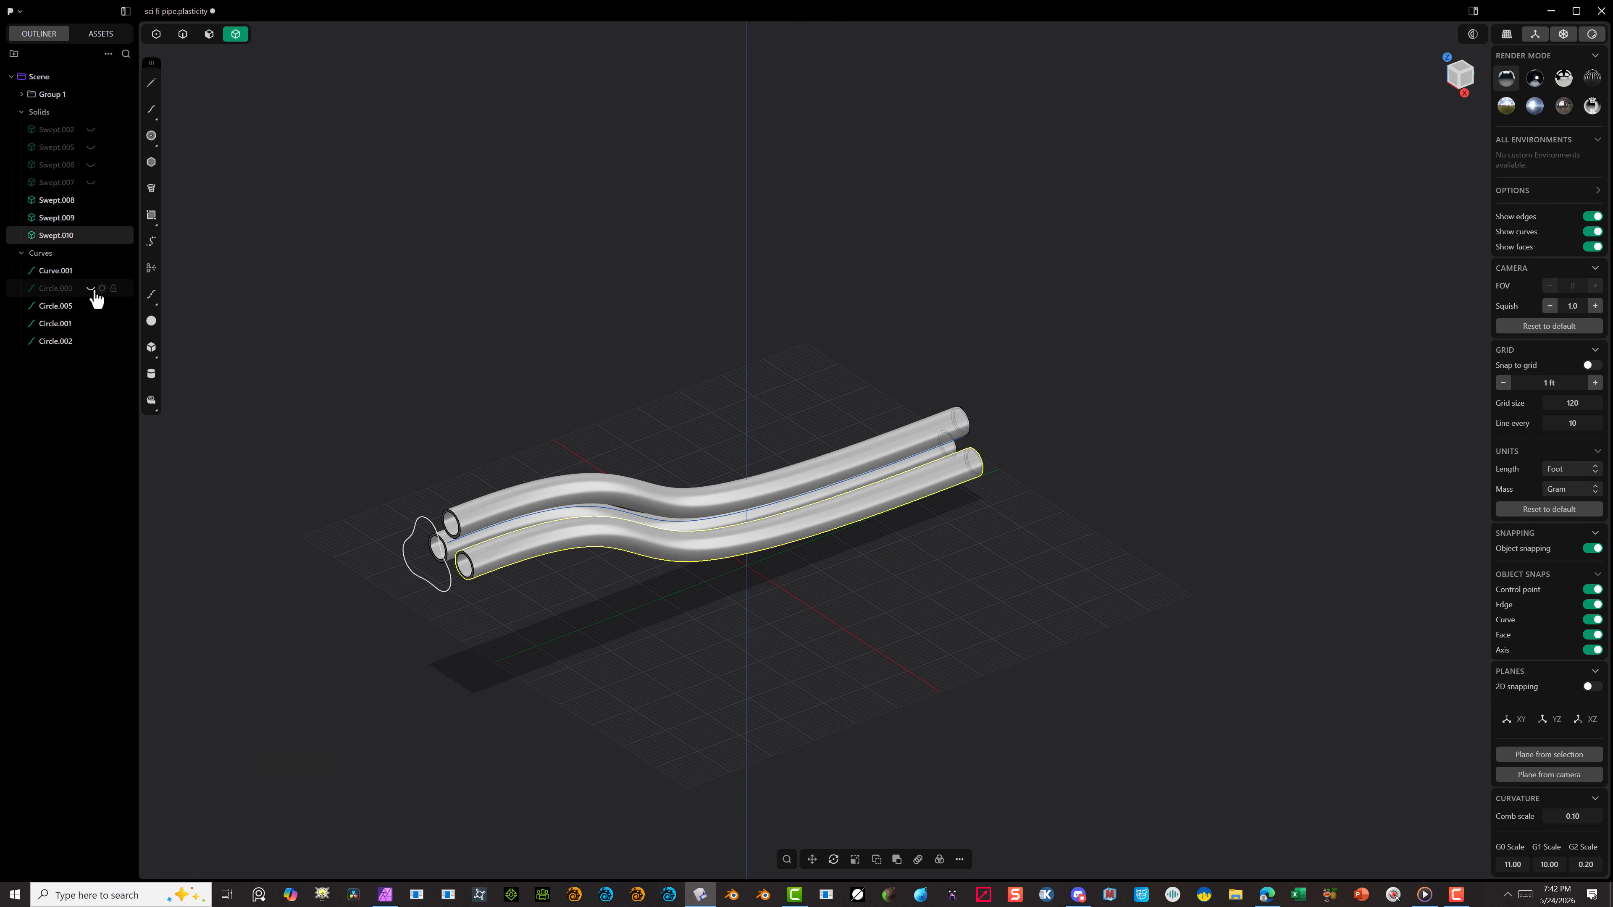
click(91, 131)
scroll(252, 577, up, 10)
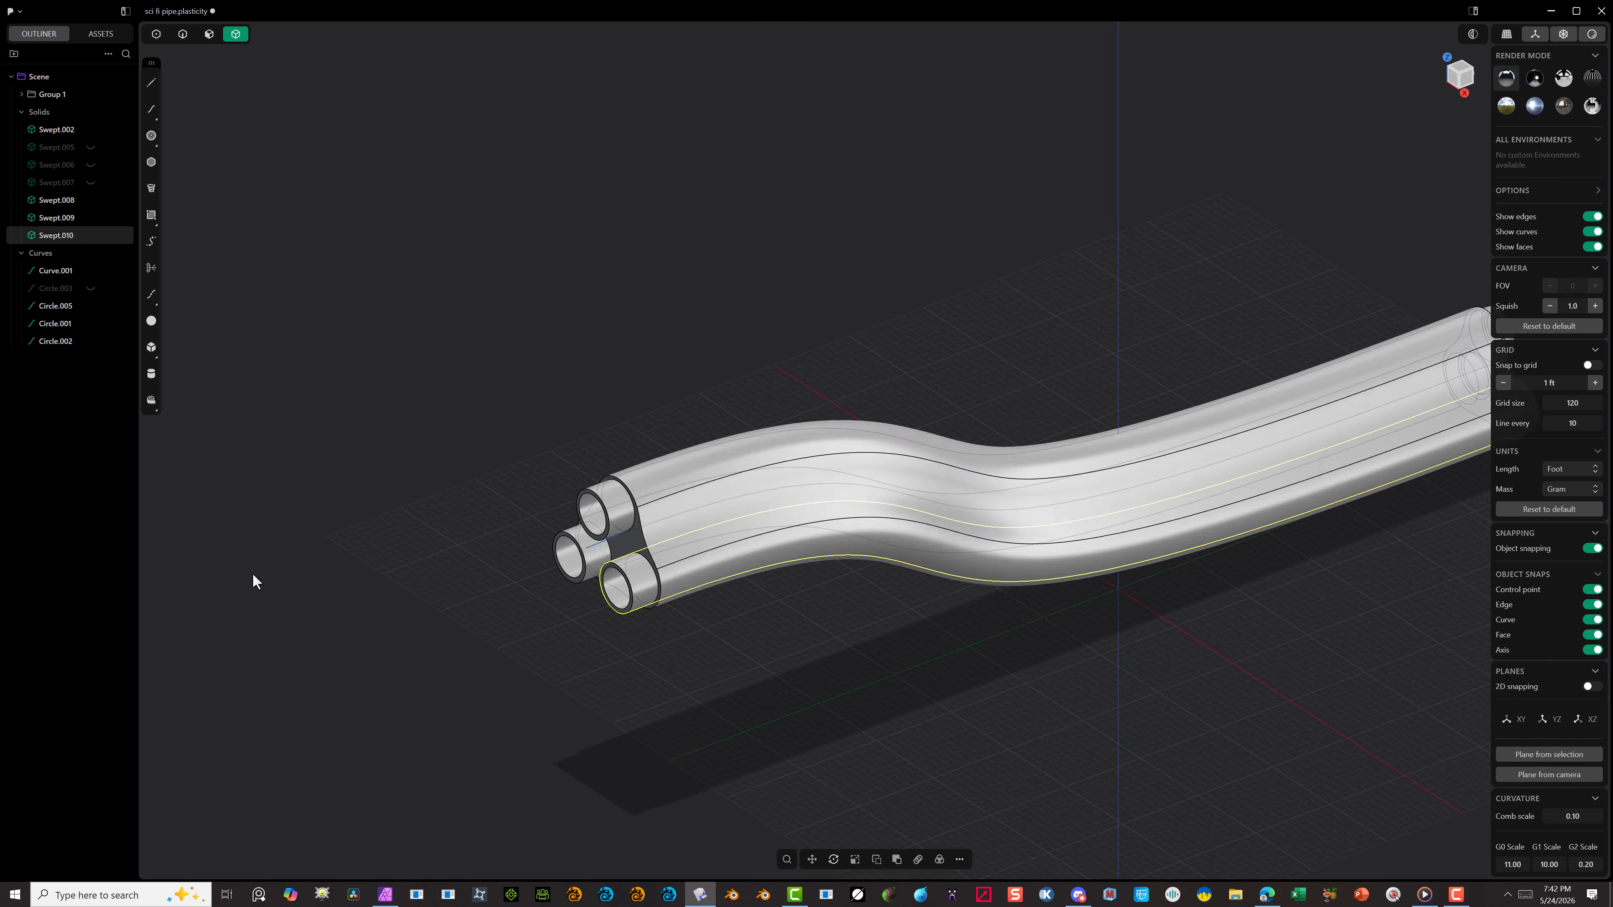
middle_drag(723, 458, 882, 465)
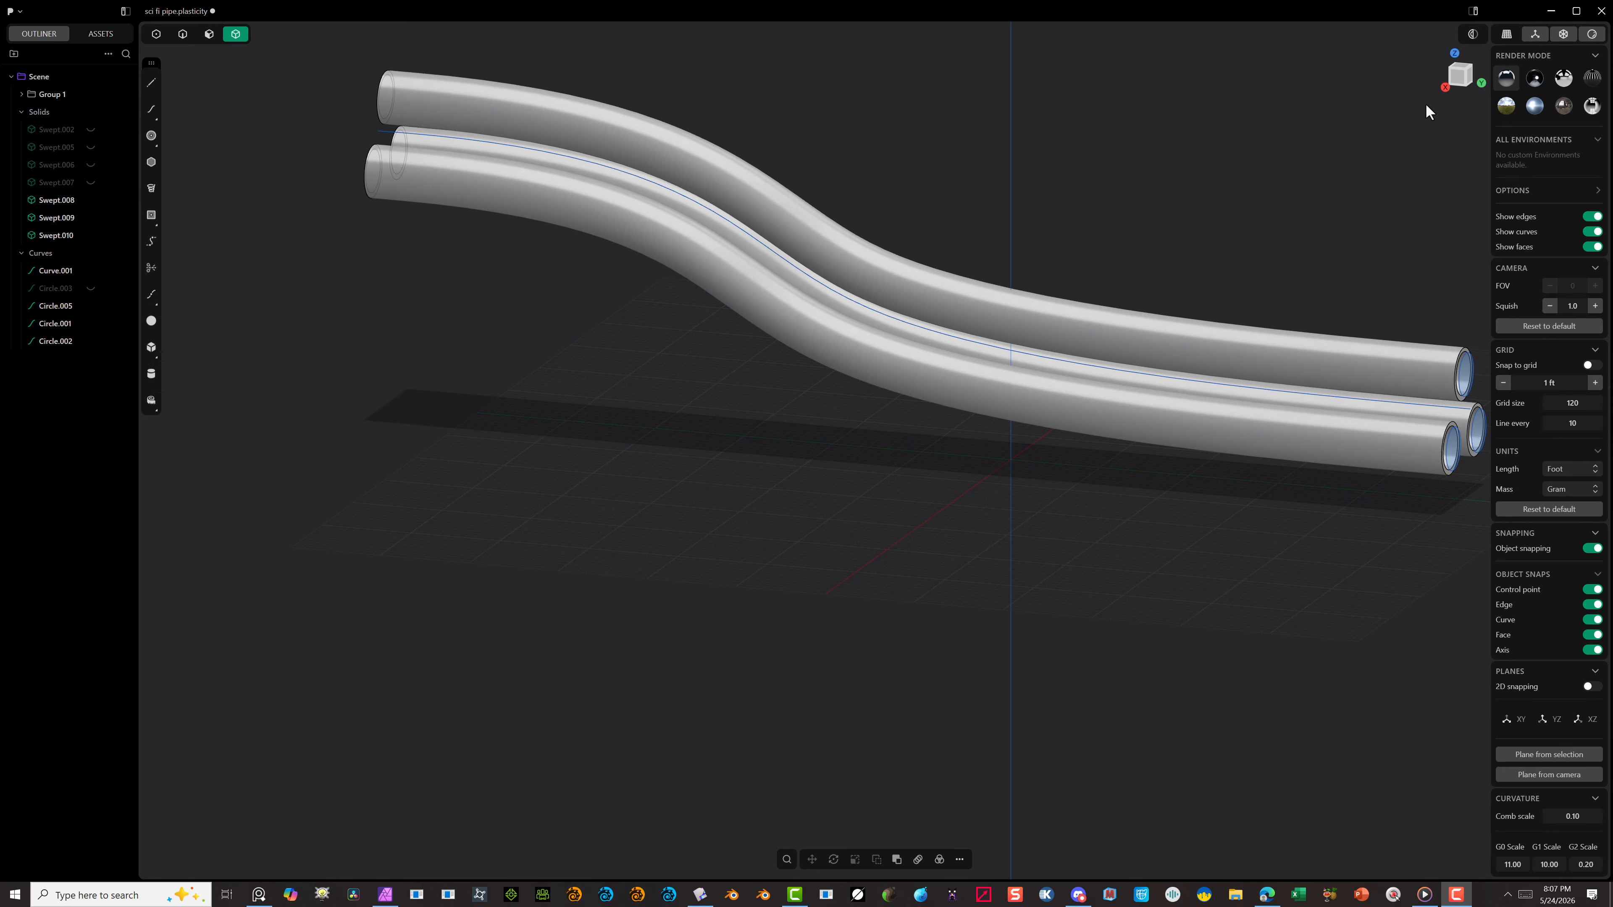
Step: In the Right view, draw a vertical line about 19 ft long across the tubes near their raised end
click(1450, 79)
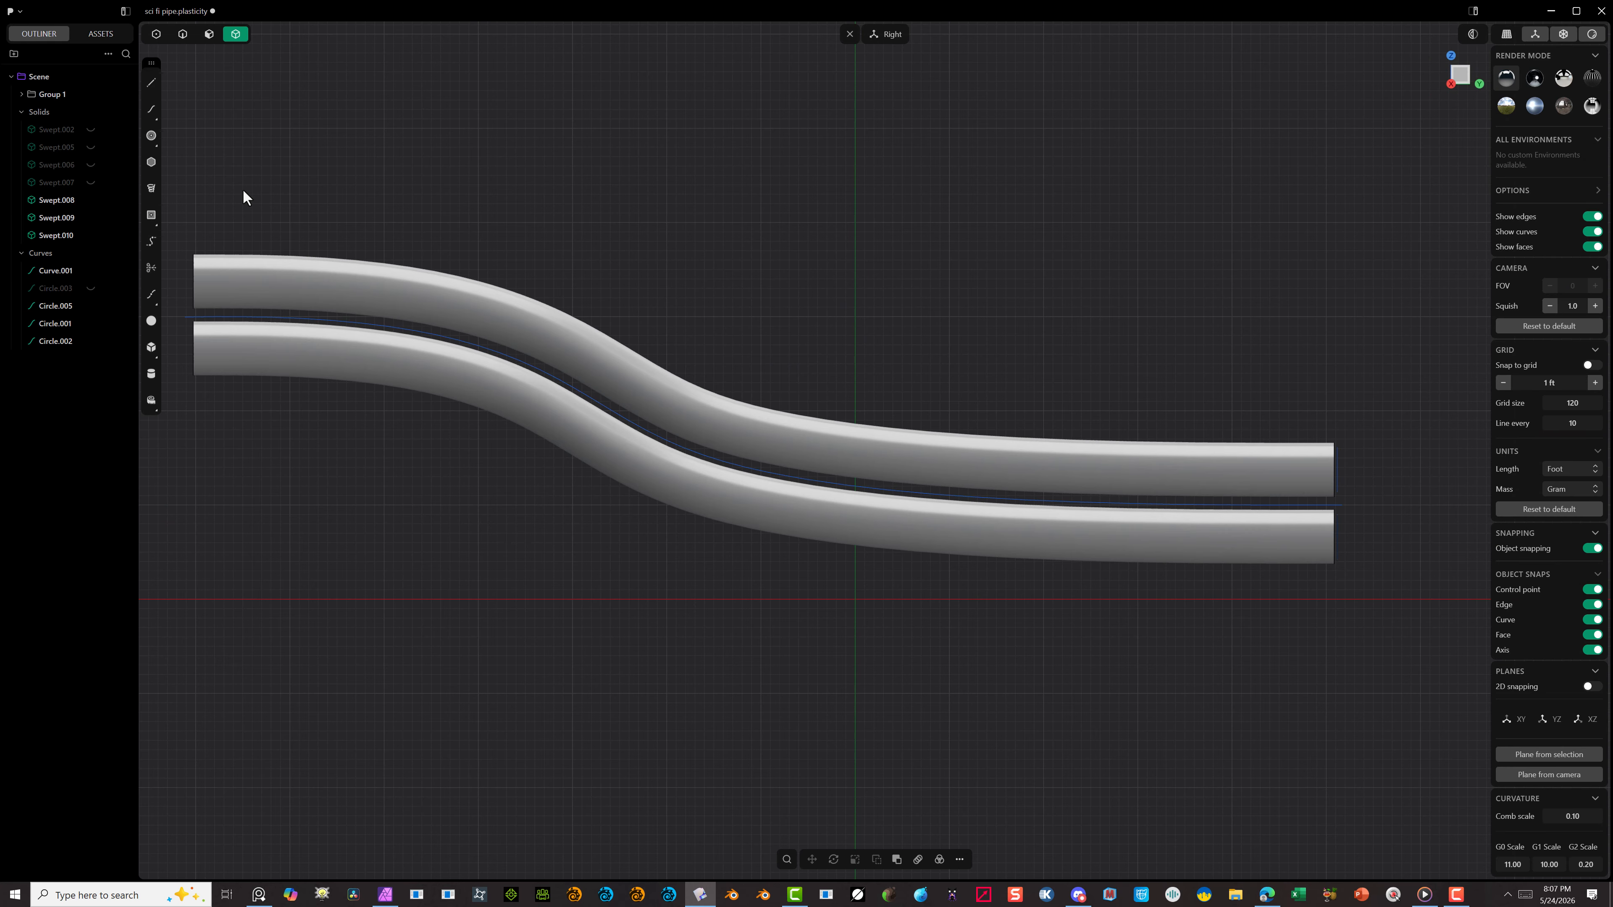
scroll(213, 237, up, 5)
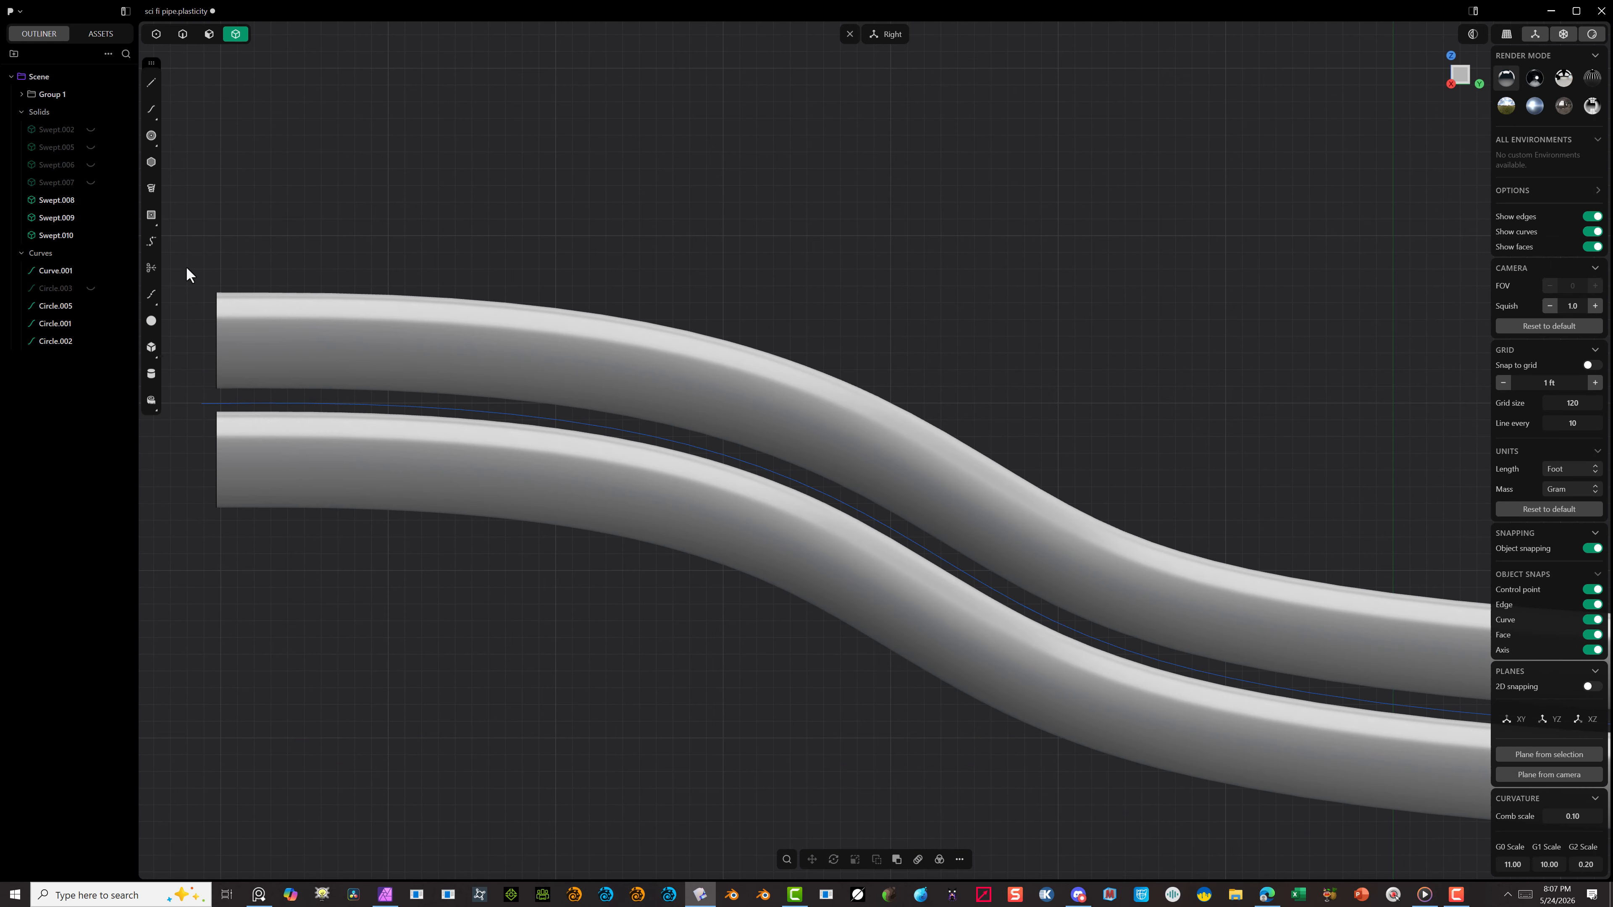
click(151, 82)
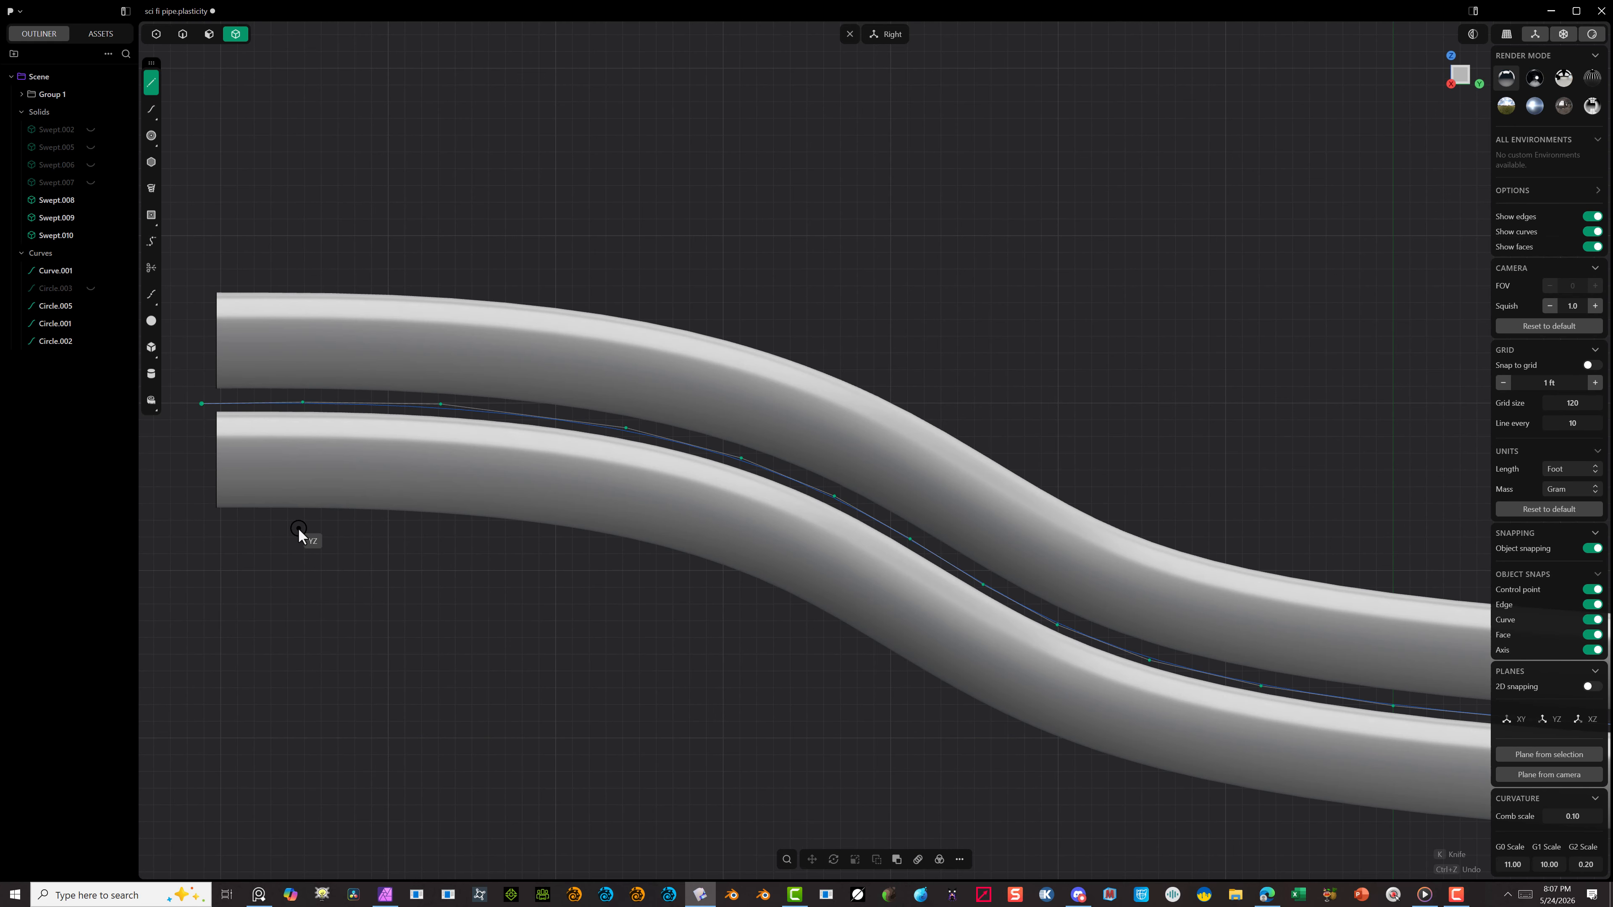
click(299, 528)
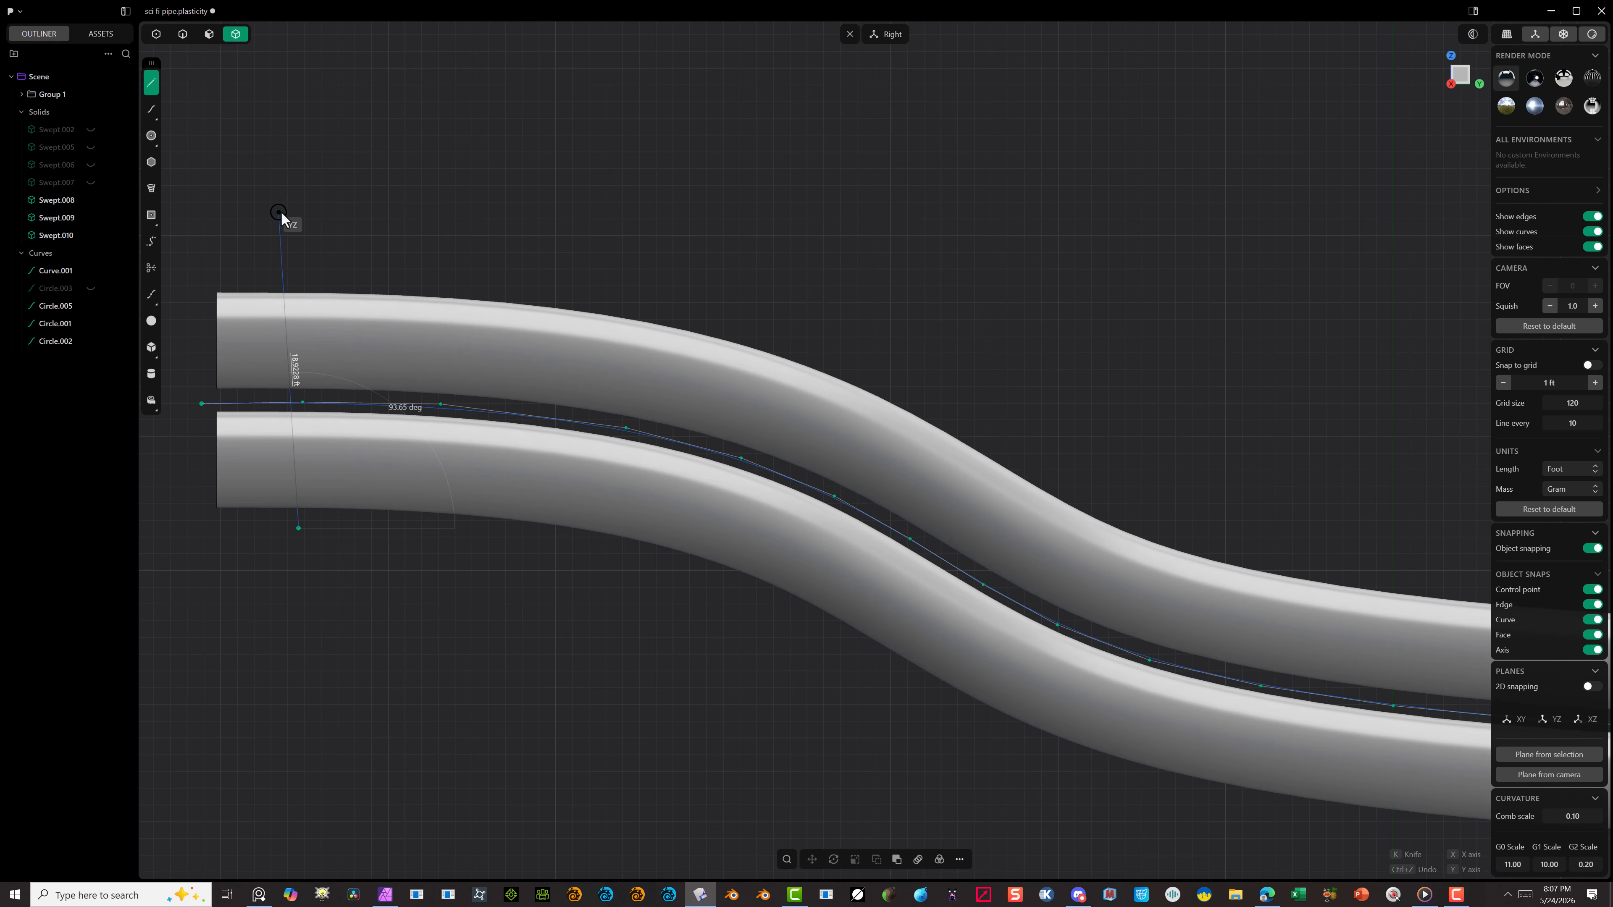
click(292, 213)
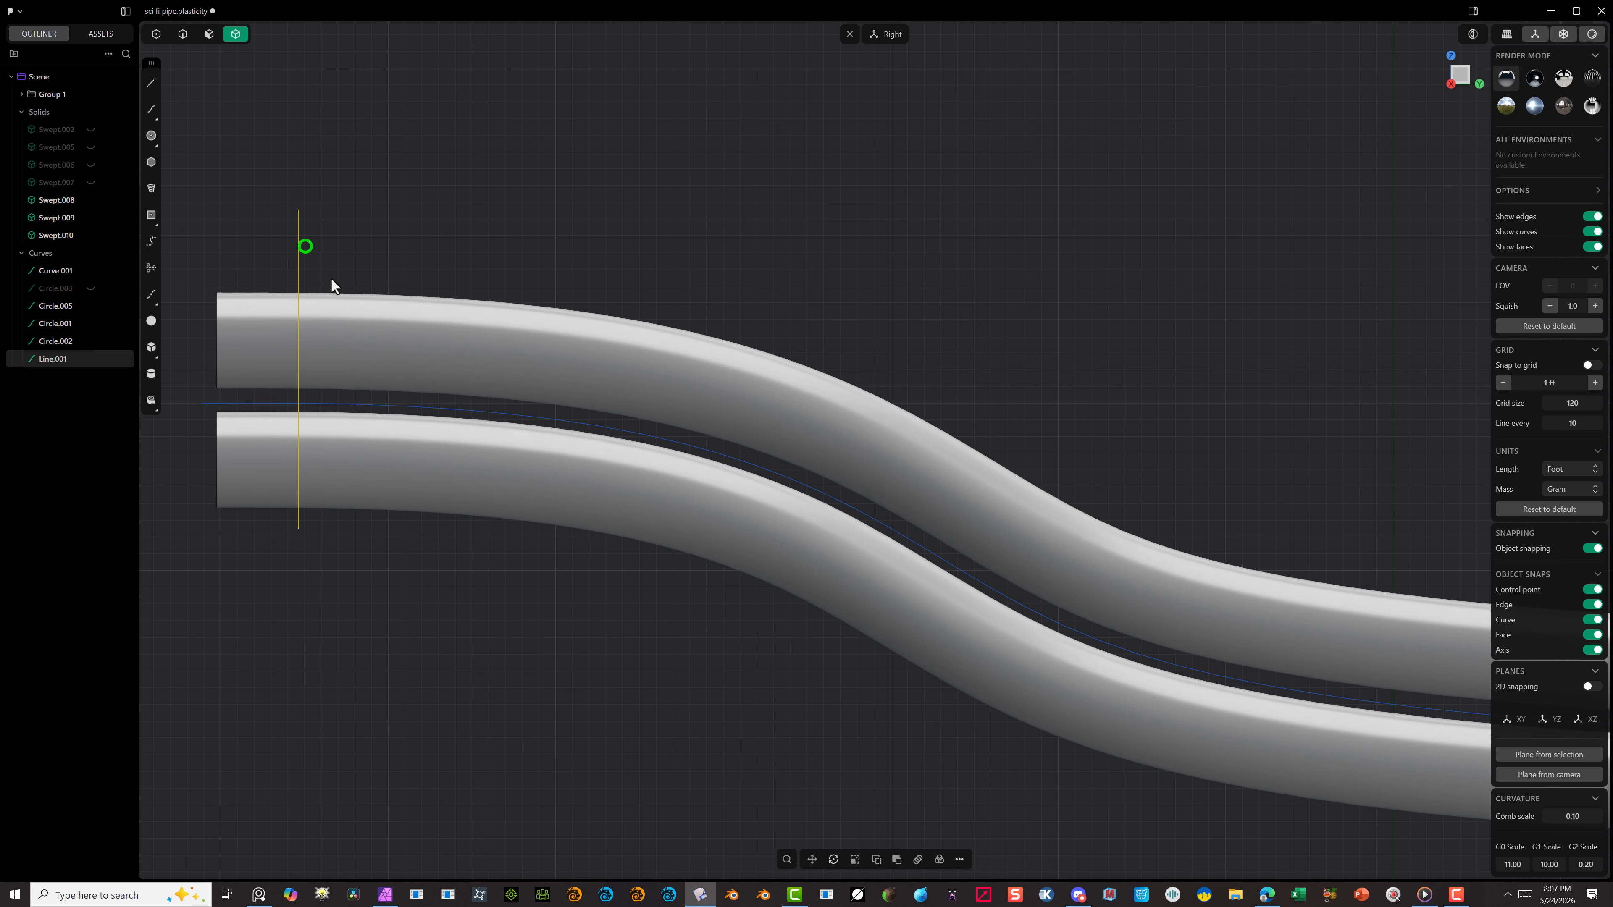
Step: Duplicate the vertical line and move the copy about 110.41 ft in Y and -21.88 ft in Z across the lower end
scroll(718, 470, down, 5)
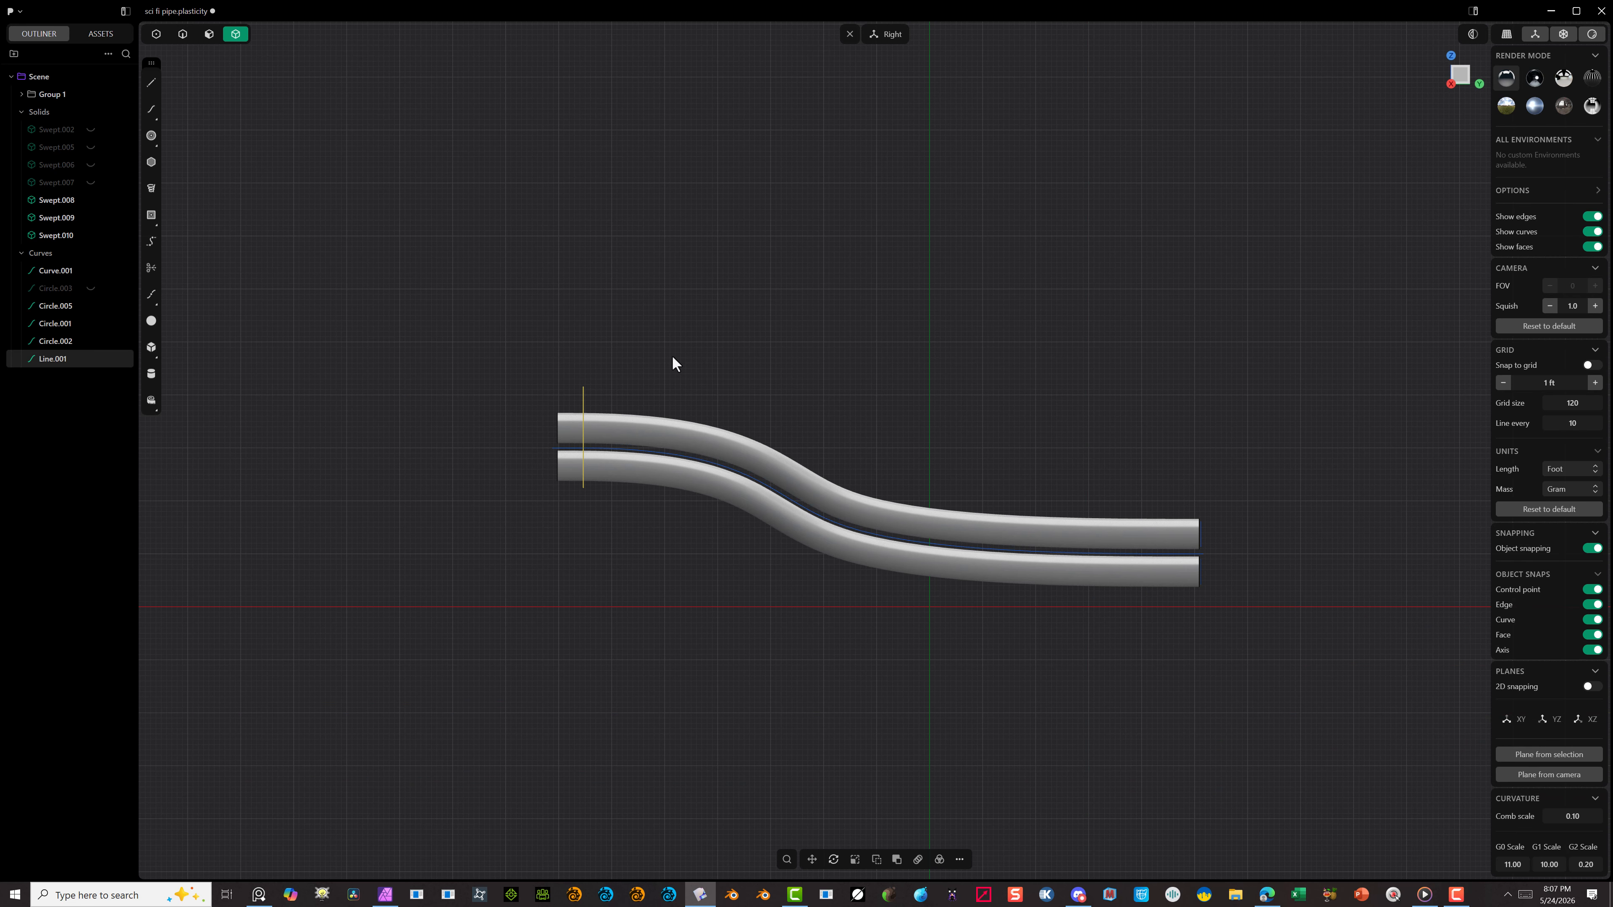
key(shift+d)
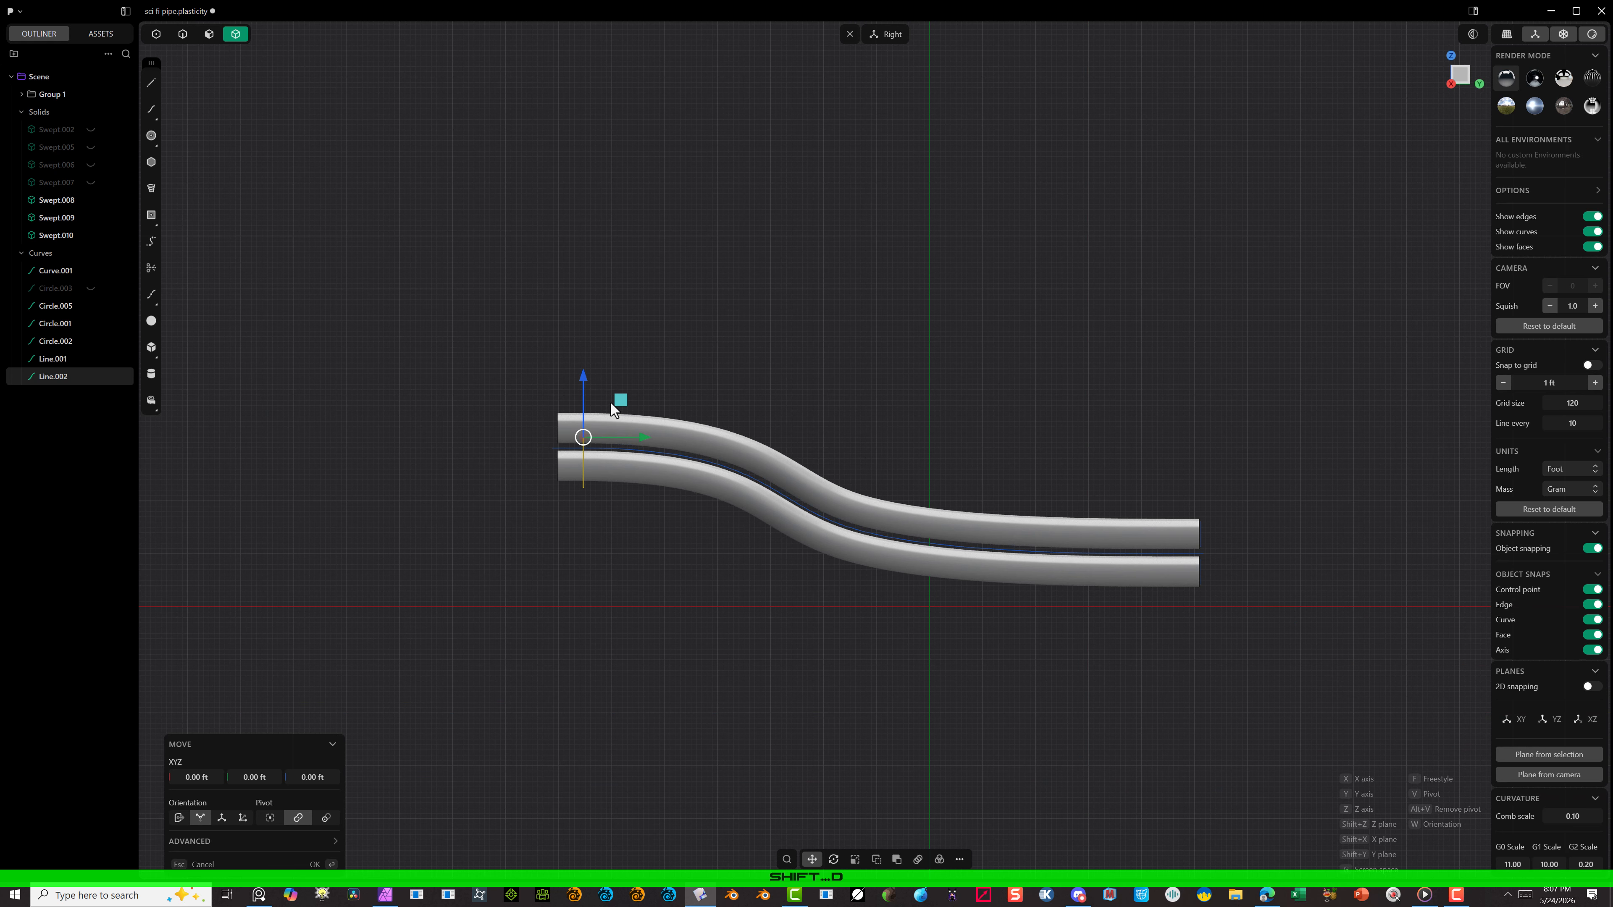
drag(638, 440, 1220, 478)
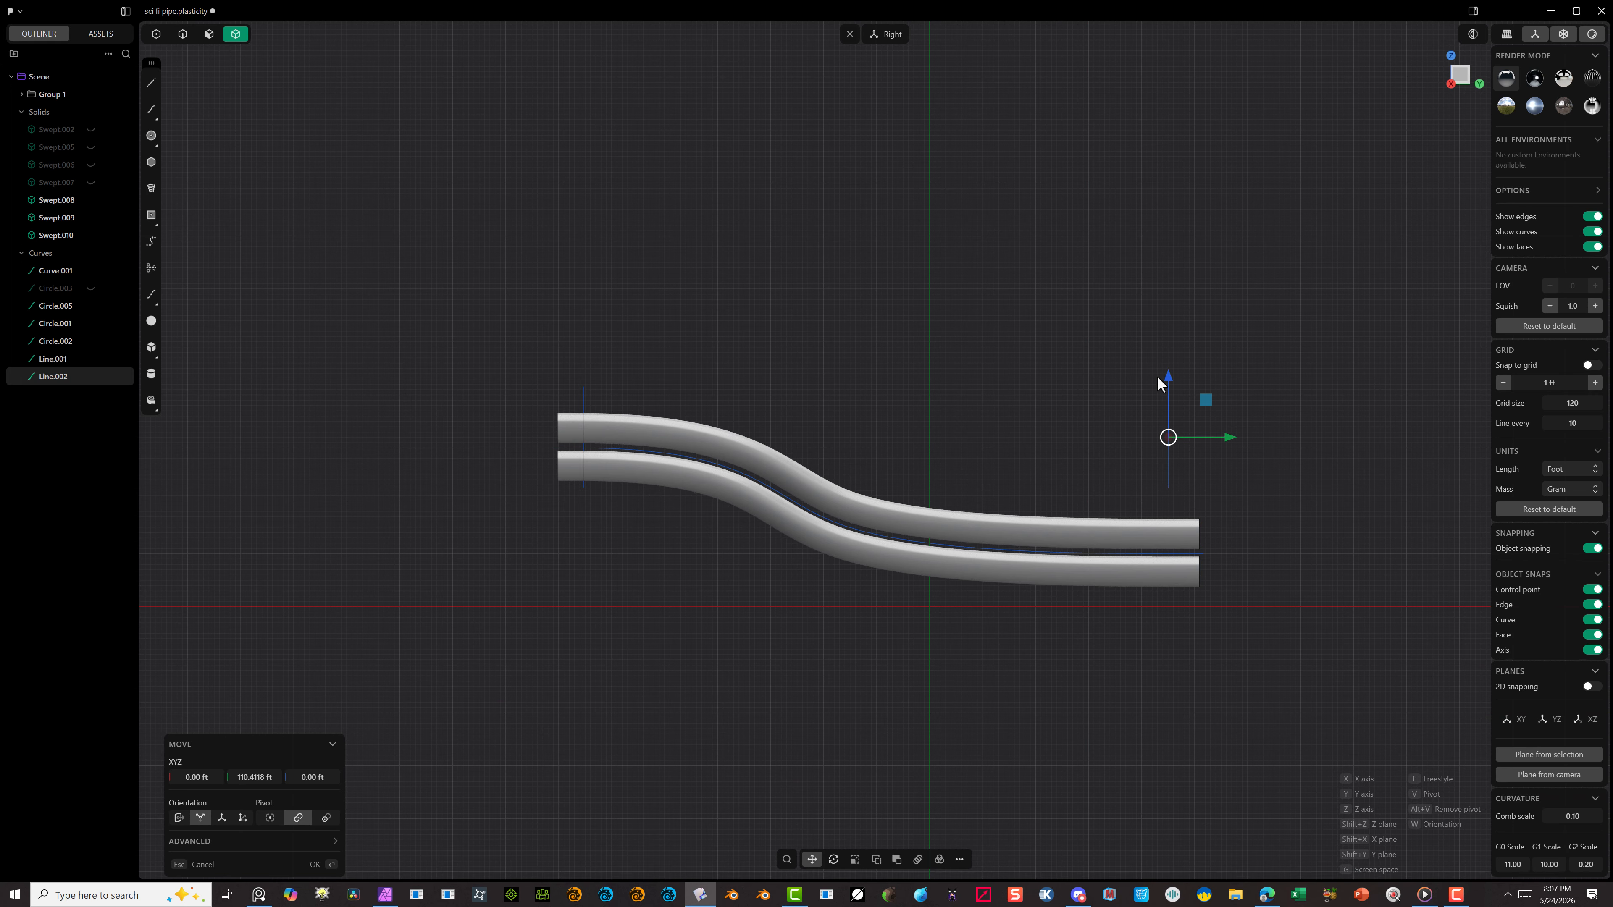
drag(1168, 387, 1172, 495)
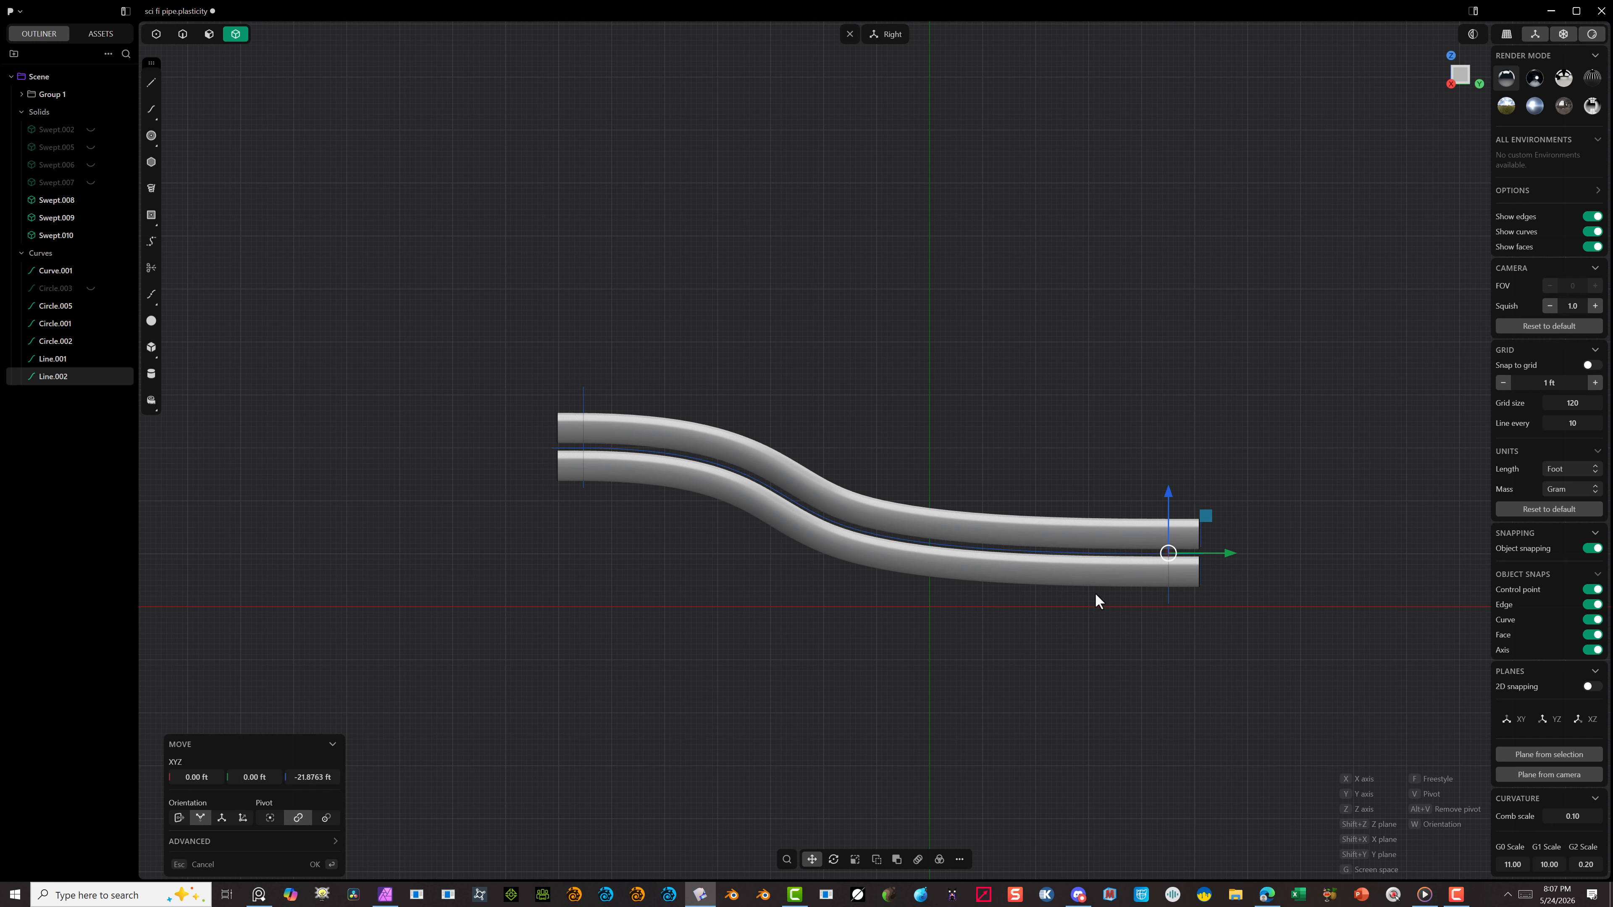
scroll(1143, 578, up, 4)
scroll(679, 344, down, 4)
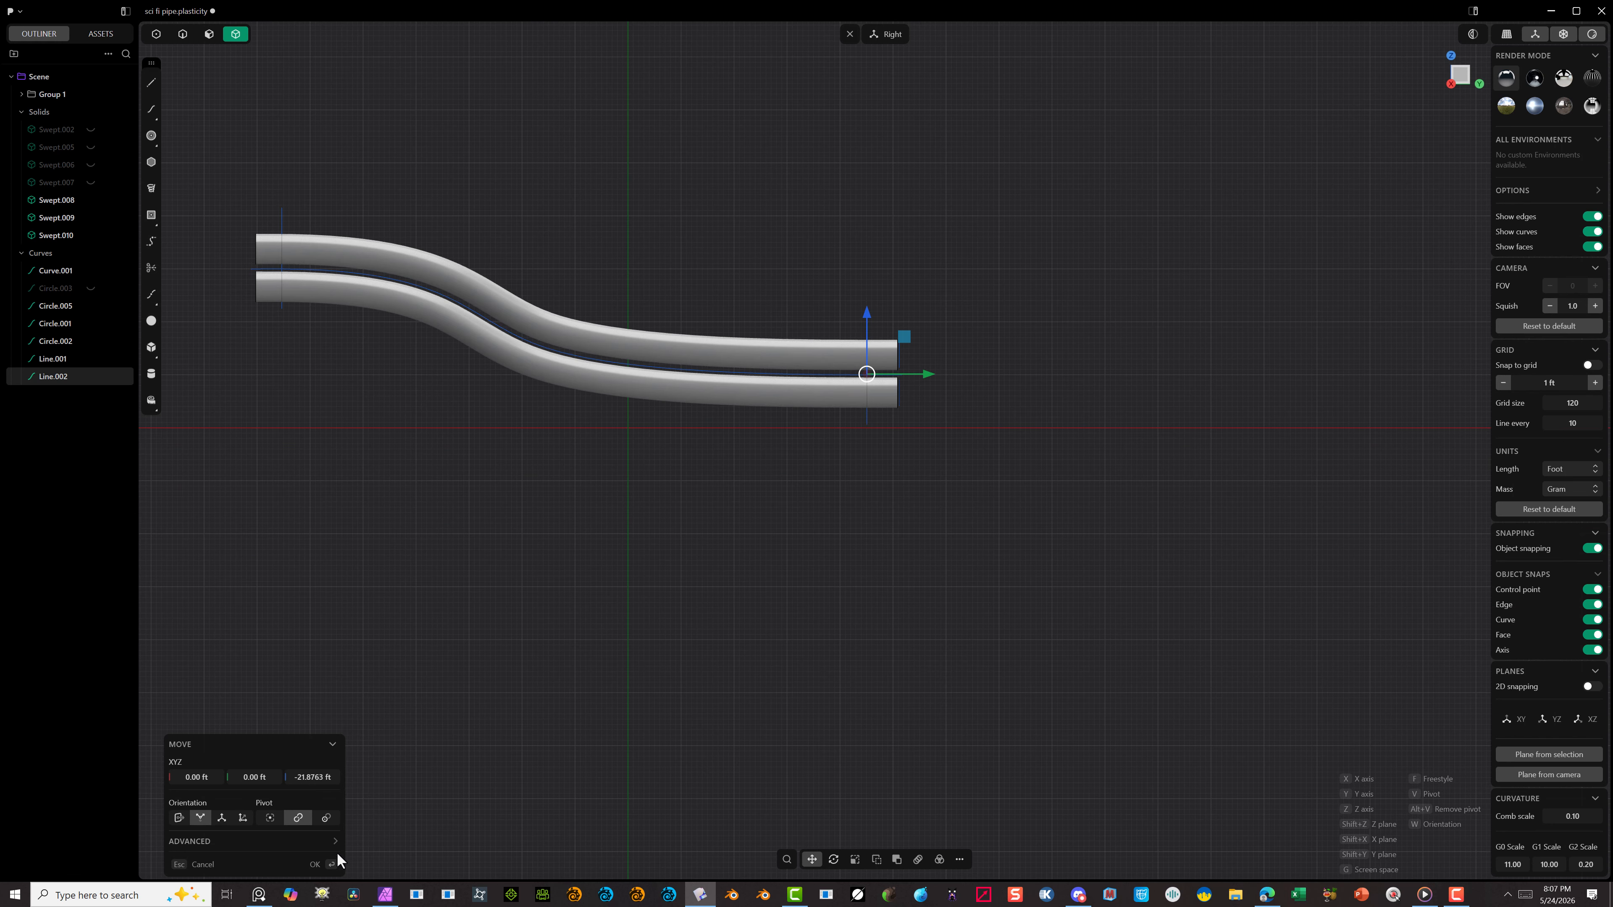
click(315, 865)
Step: Unhide the outer shell body Swept.002 around the tubes
click(480, 169)
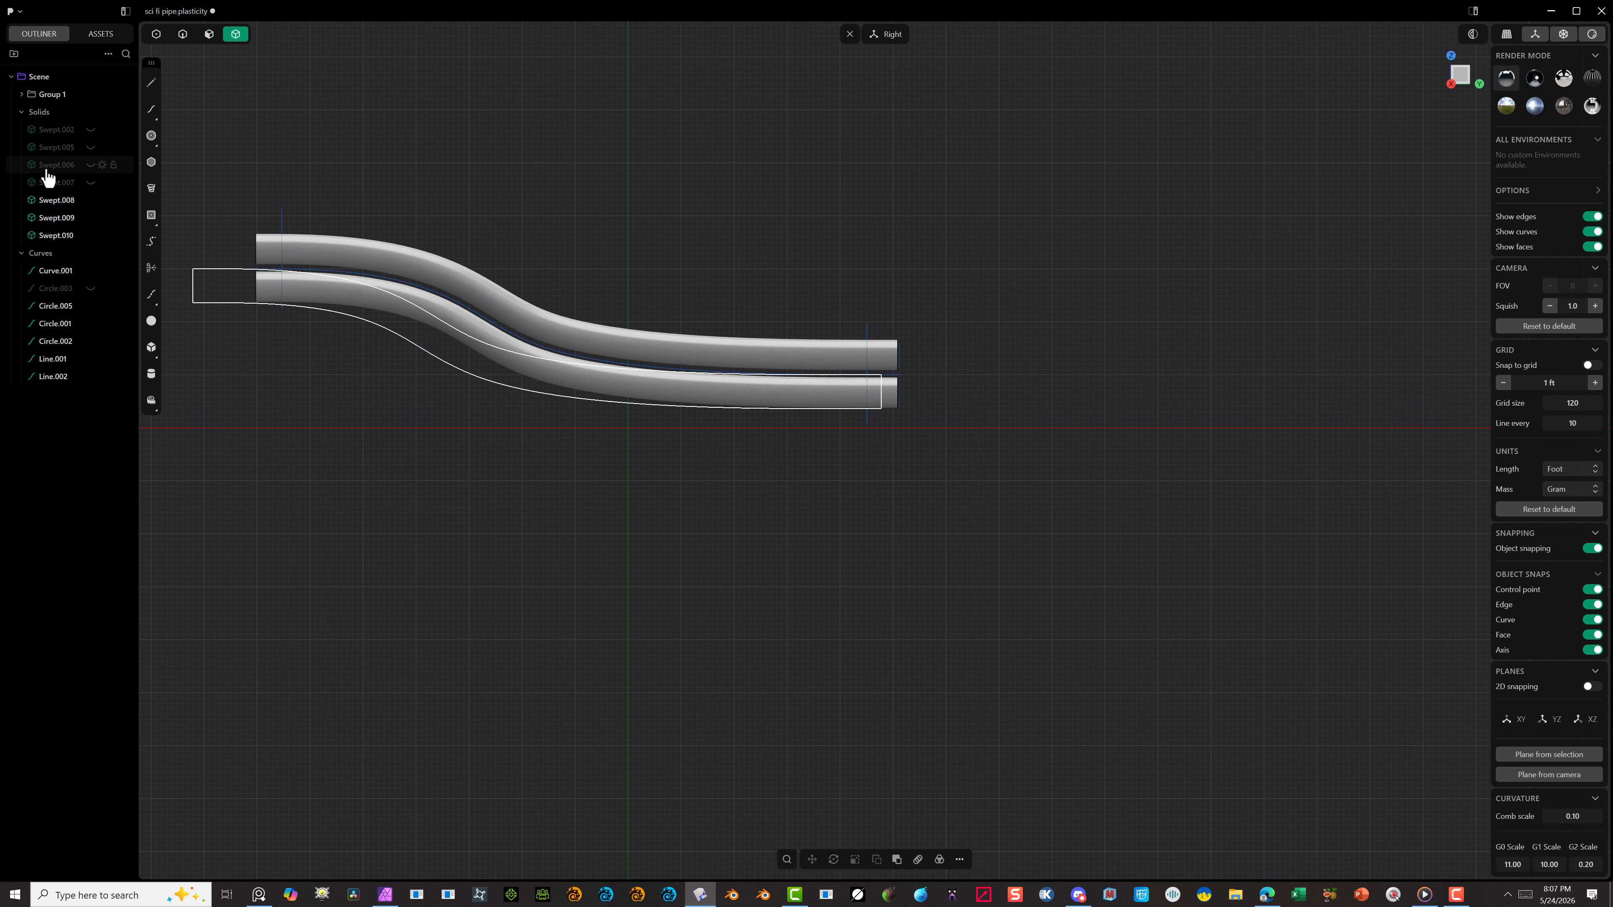
click(72, 132)
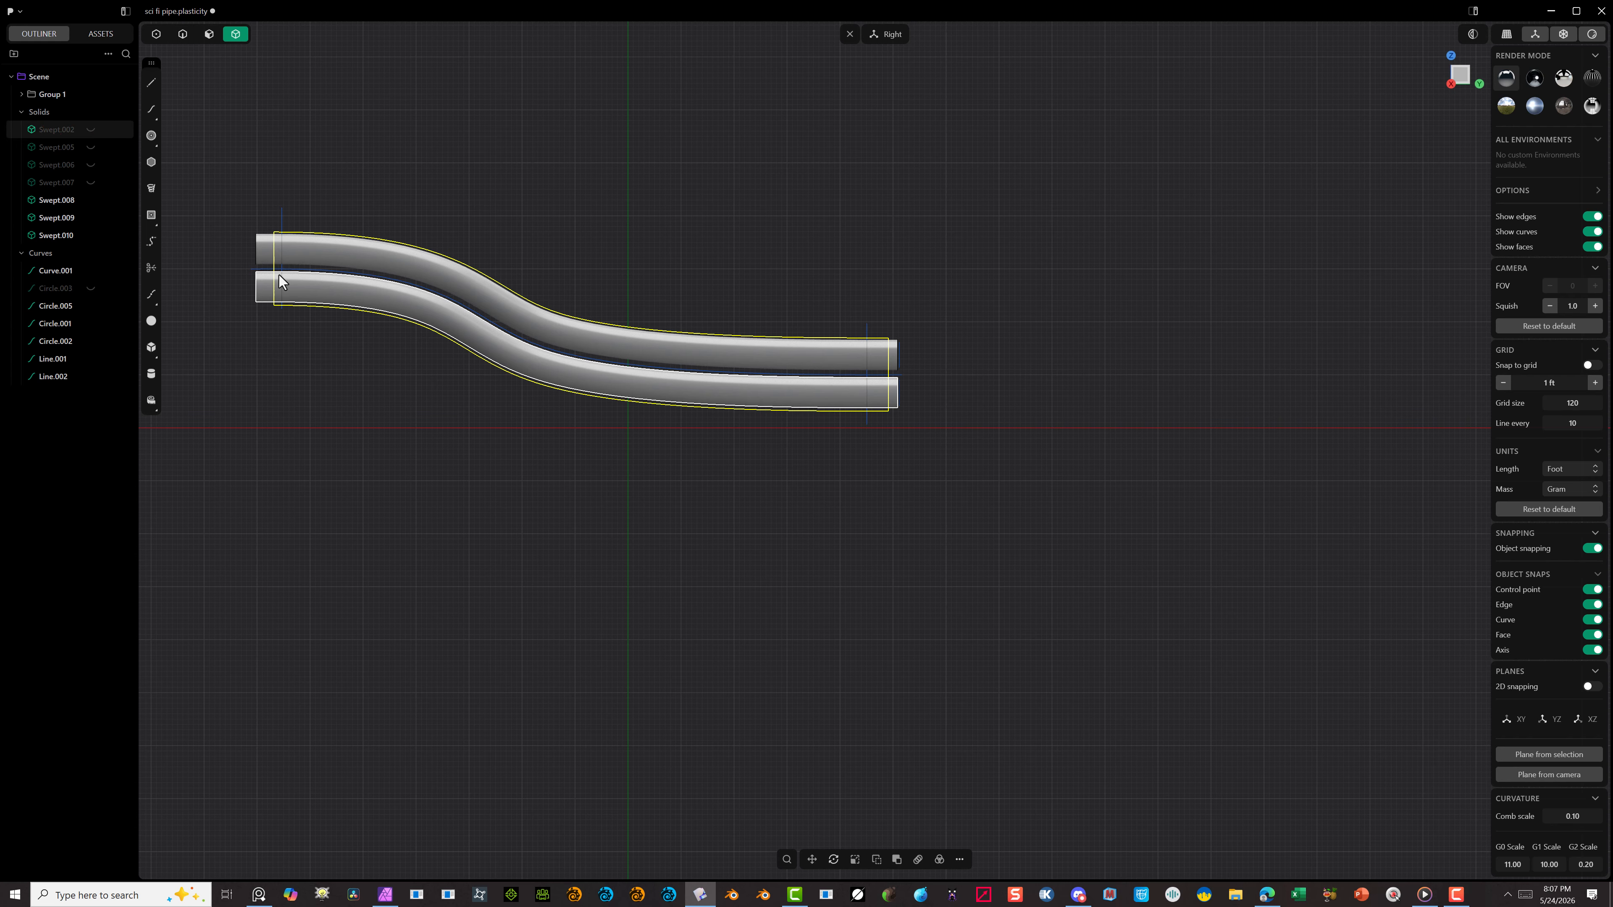
click(90, 131)
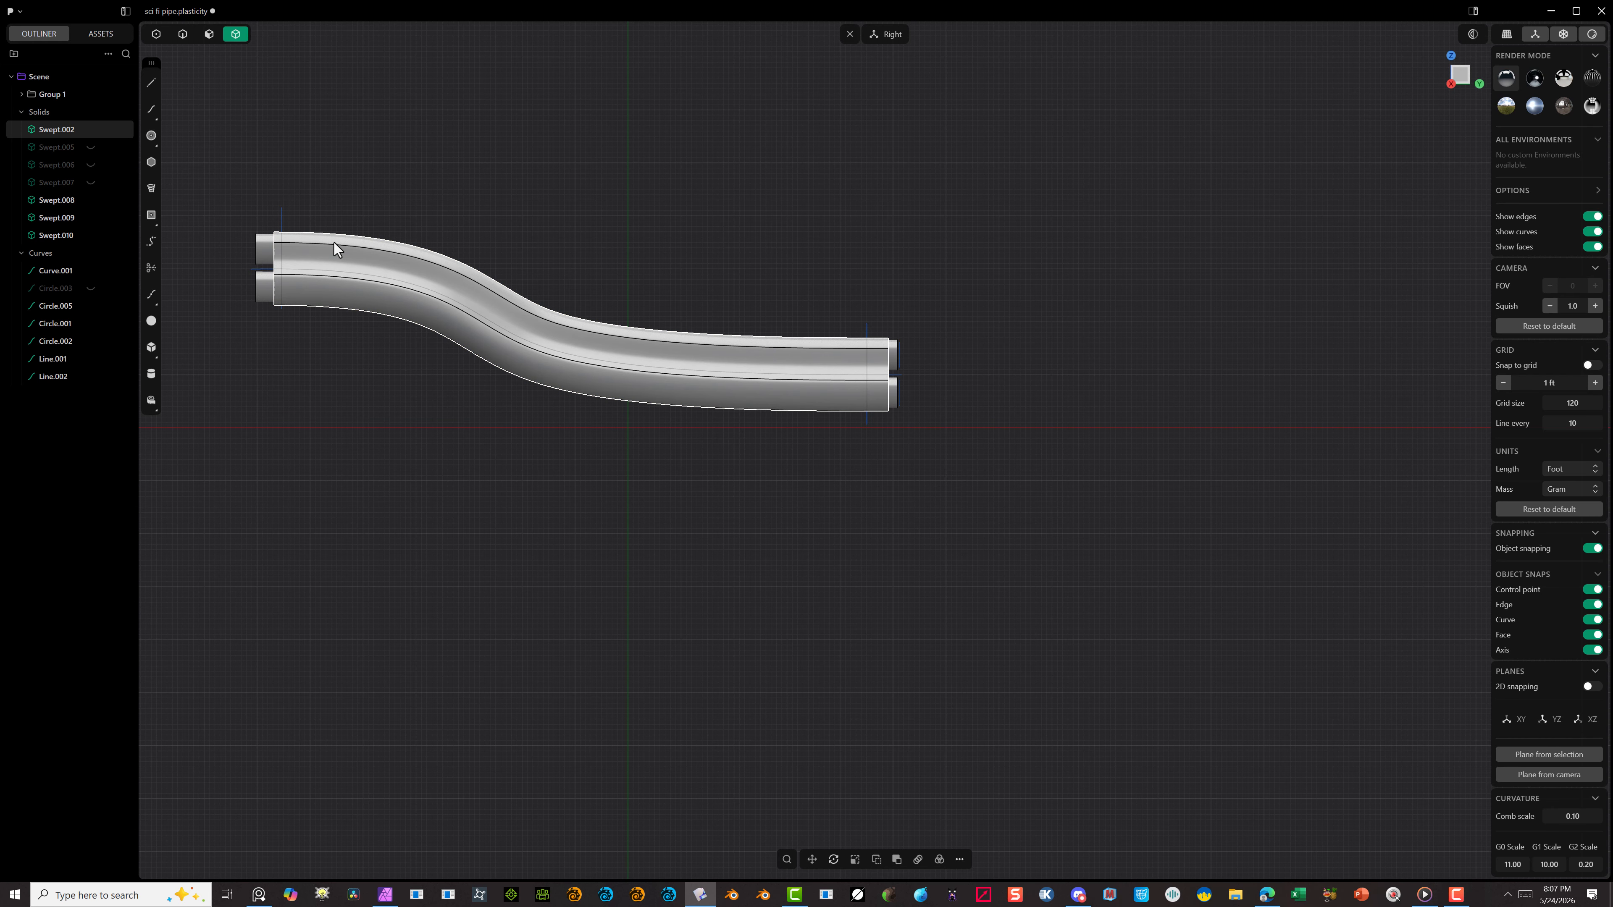
Step: Move the vertical line at the raised end about 3.18 ft in Y and -1.07 ft in Z, further onto the shell
scroll(250, 202, up, 4)
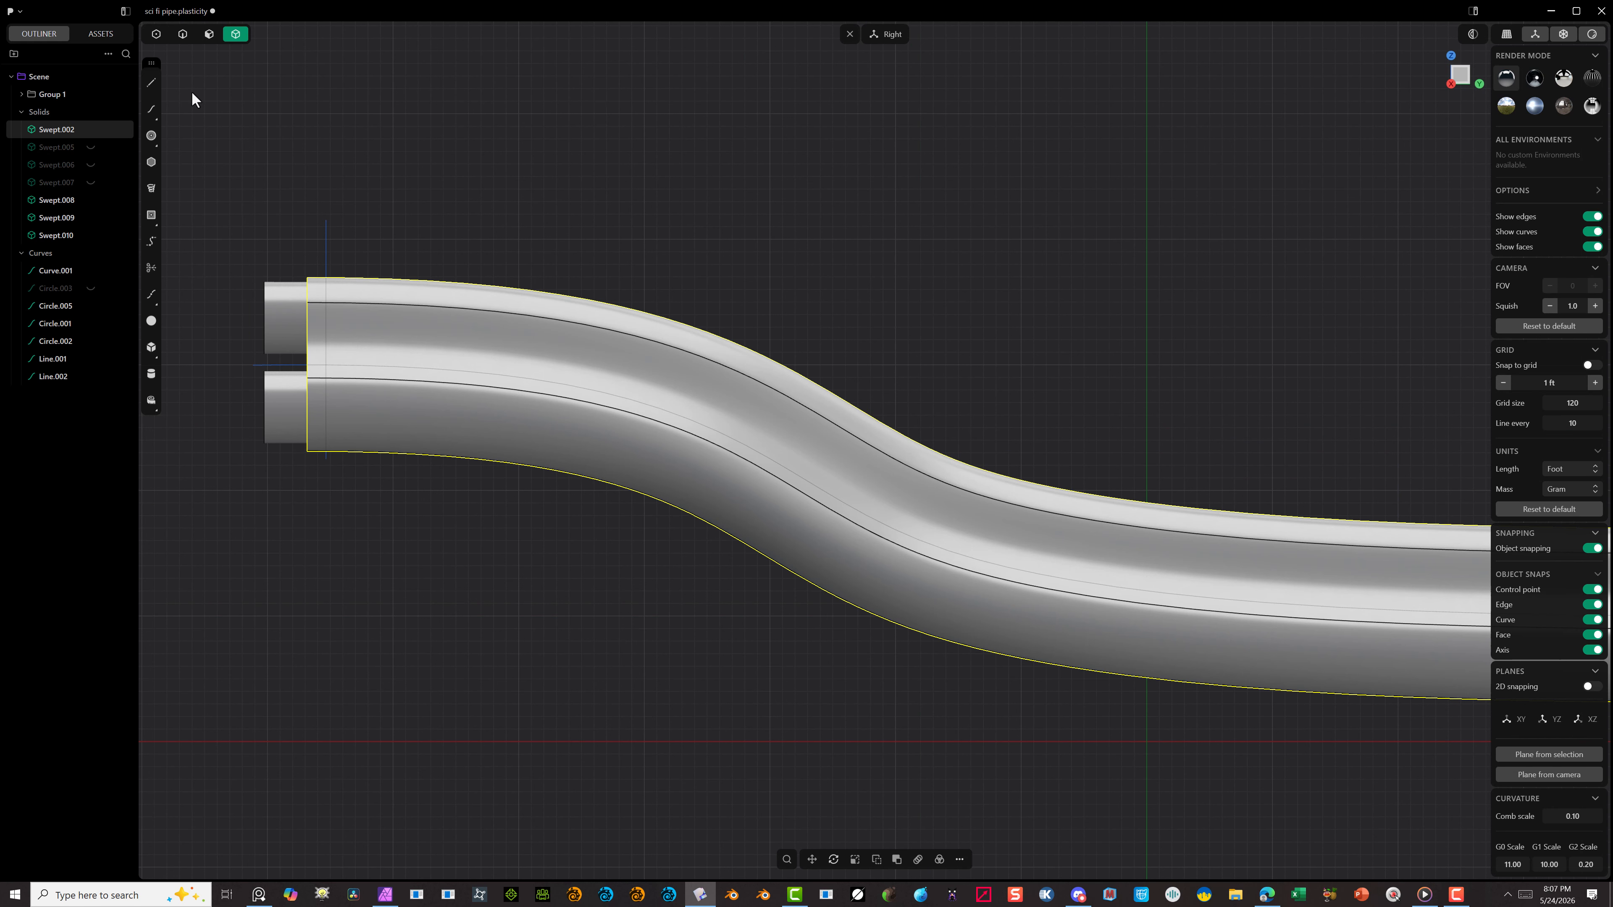
click(182, 33)
drag(274, 252, 374, 185)
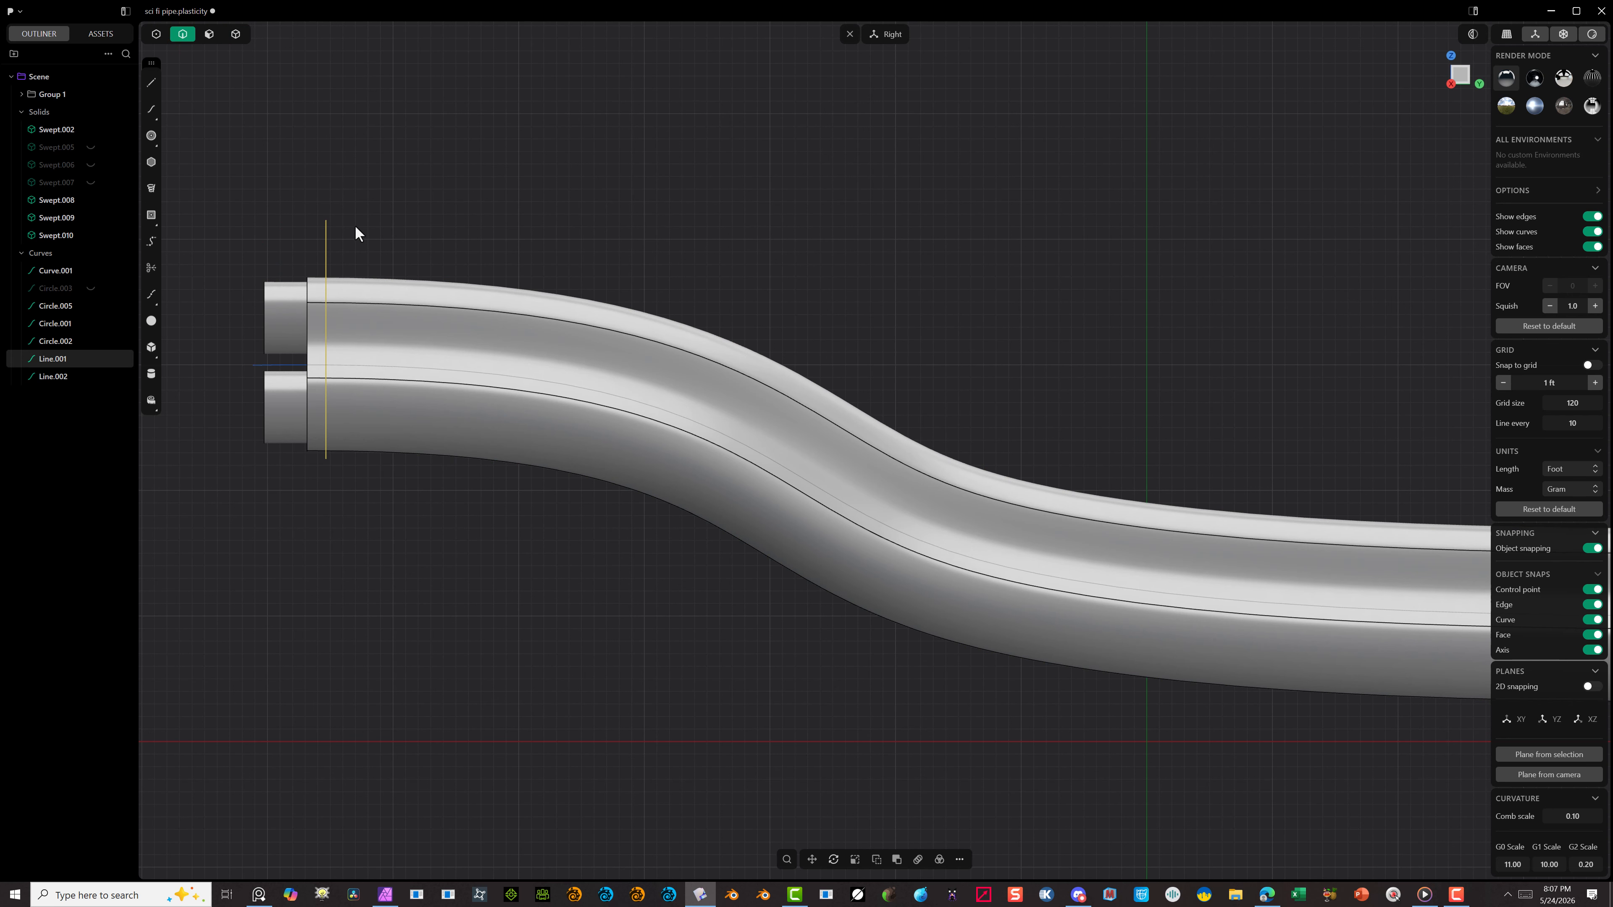
key(g)
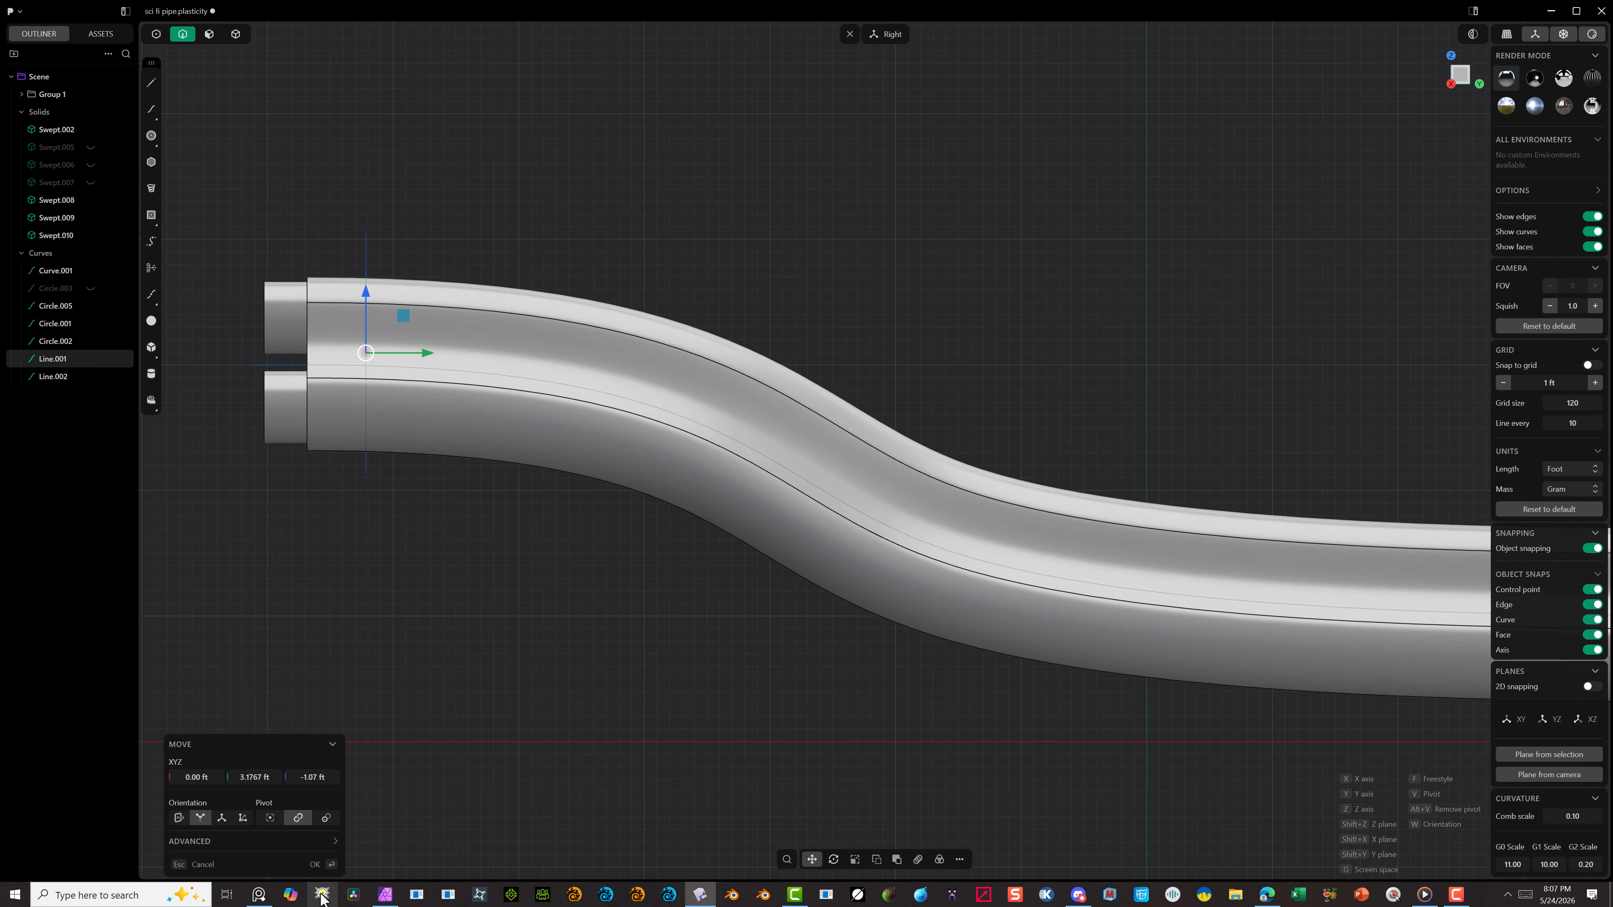
click(349, 781)
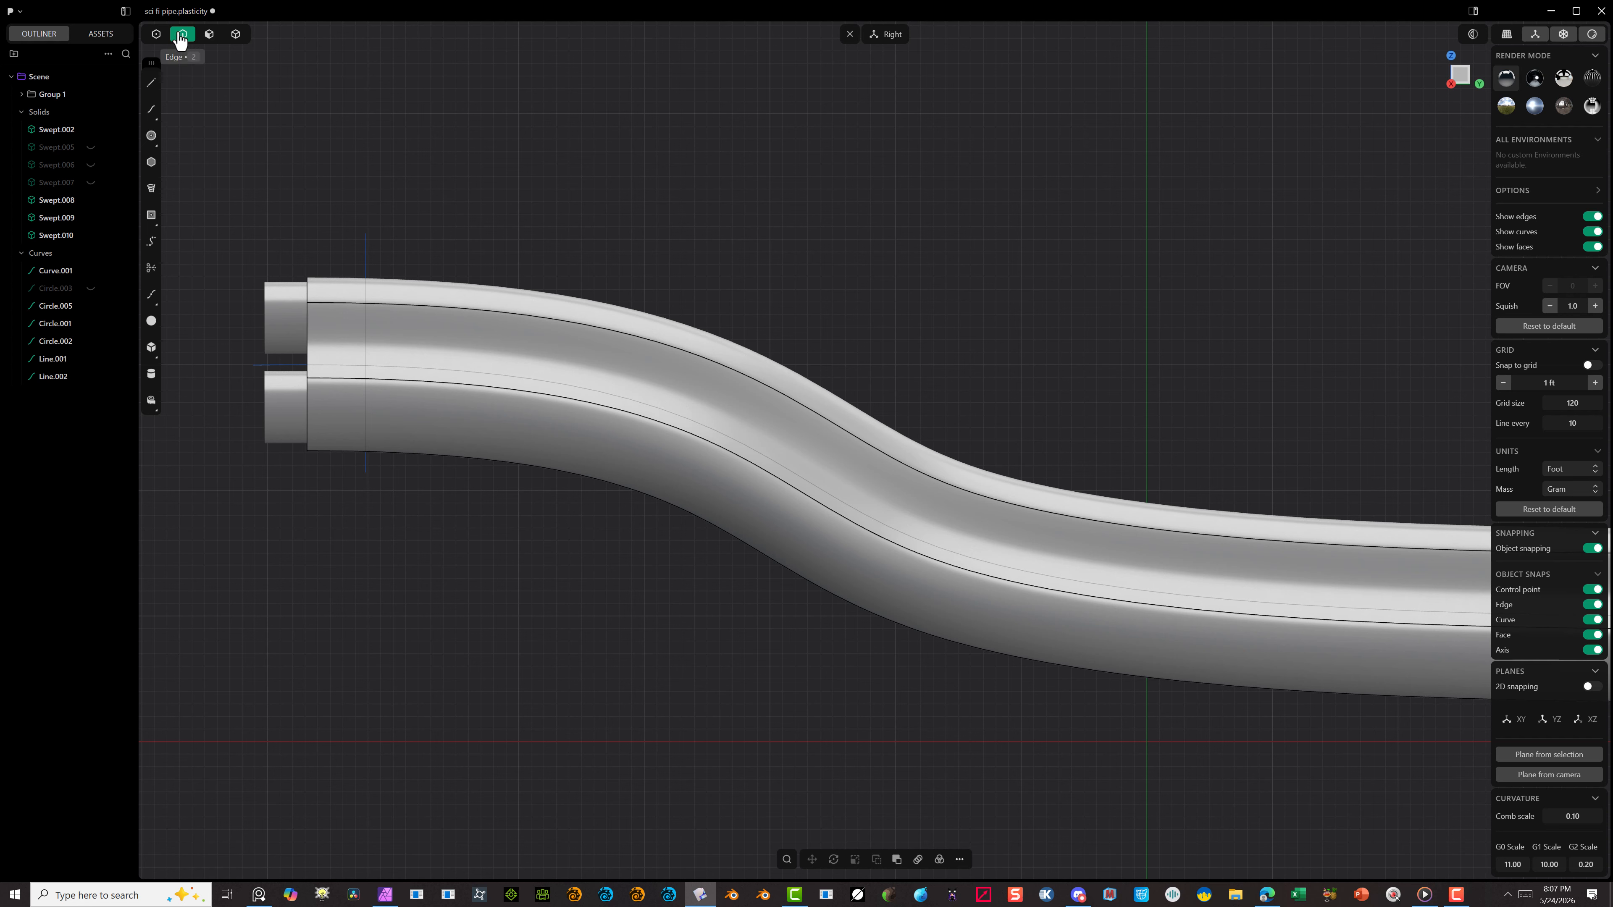
Step: Move the upper control point of the vertical line at the raised end about 0.23 ft in Y and 0.17 ft in Z
click(155, 36)
drag(424, 157, 309, 258)
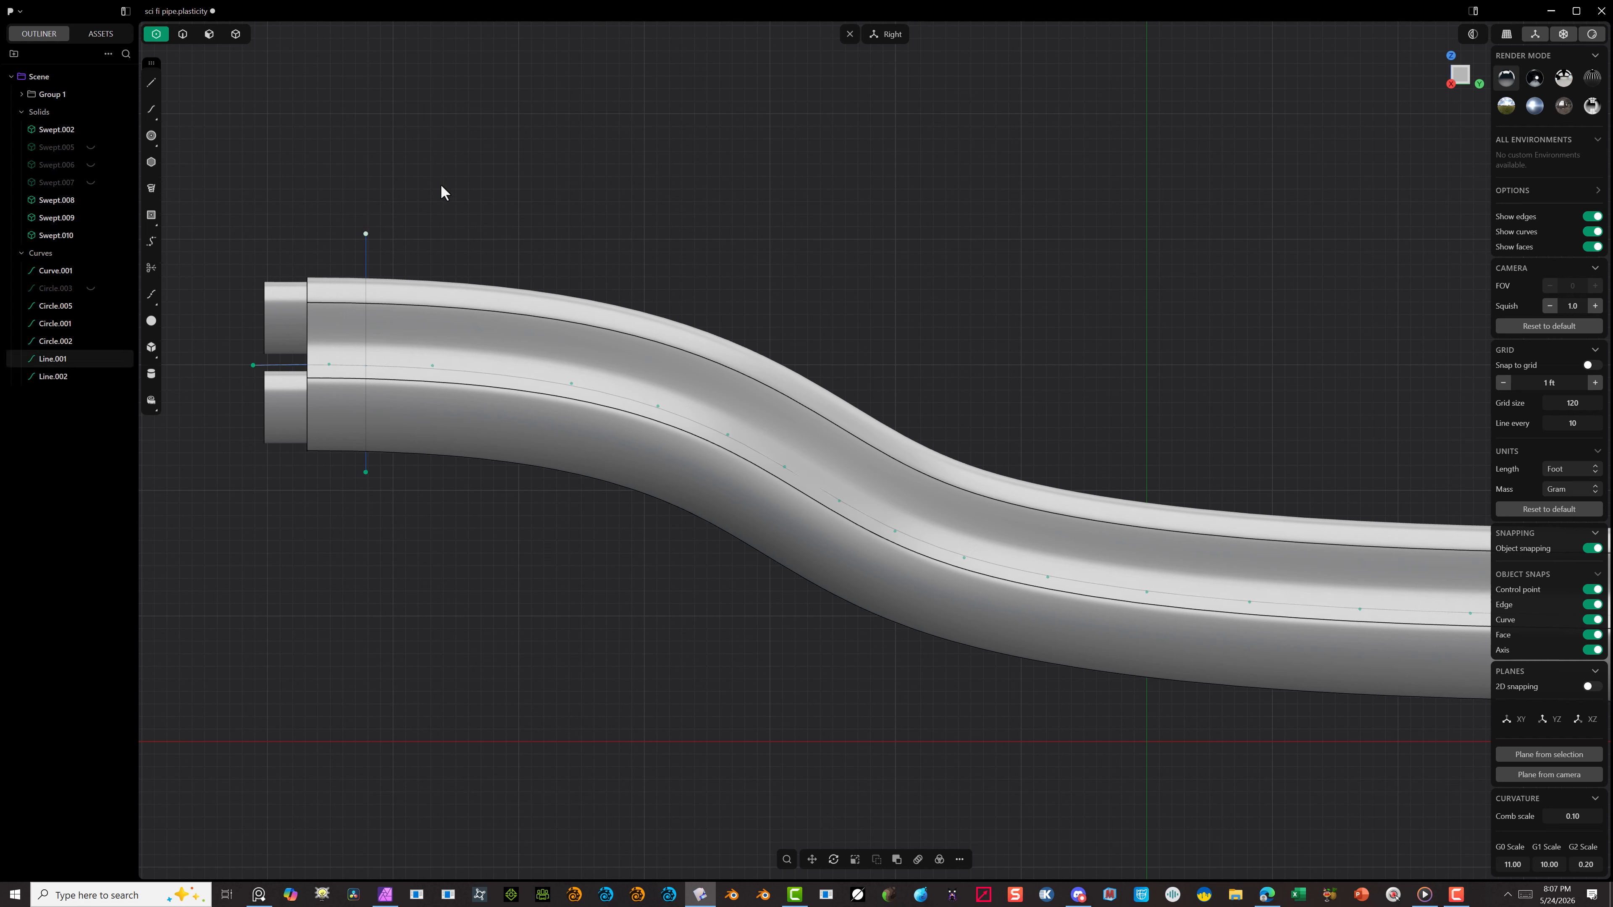
key(g)
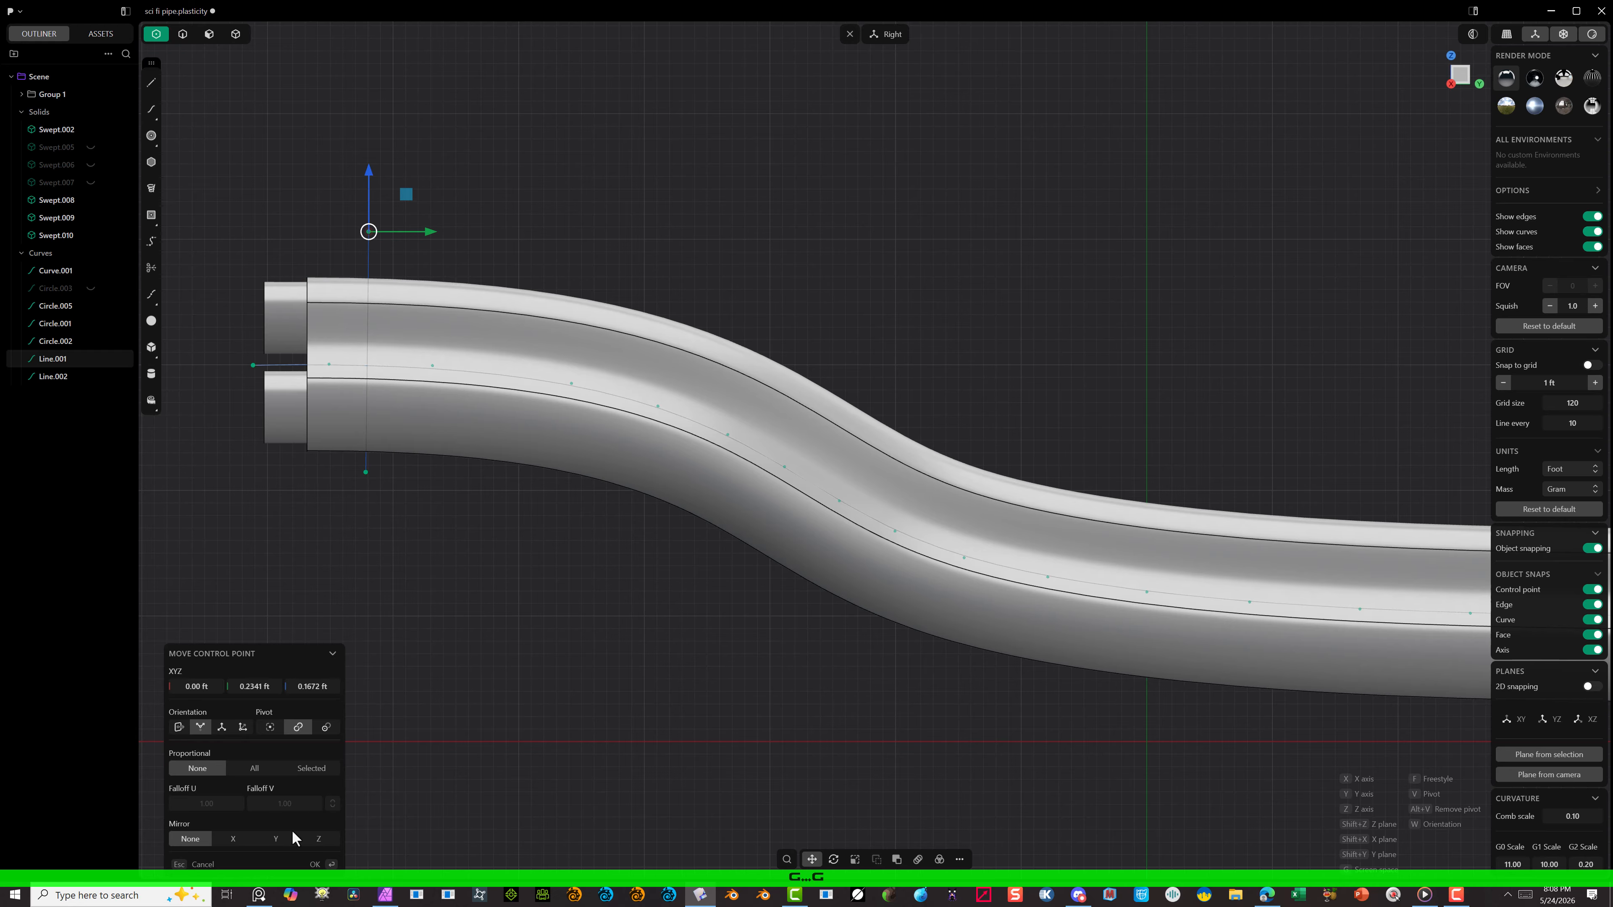
click(315, 864)
Step: Examine the upper control point of the lower-end line and how both vertical lines span the shell
scroll(361, 643, down, 5)
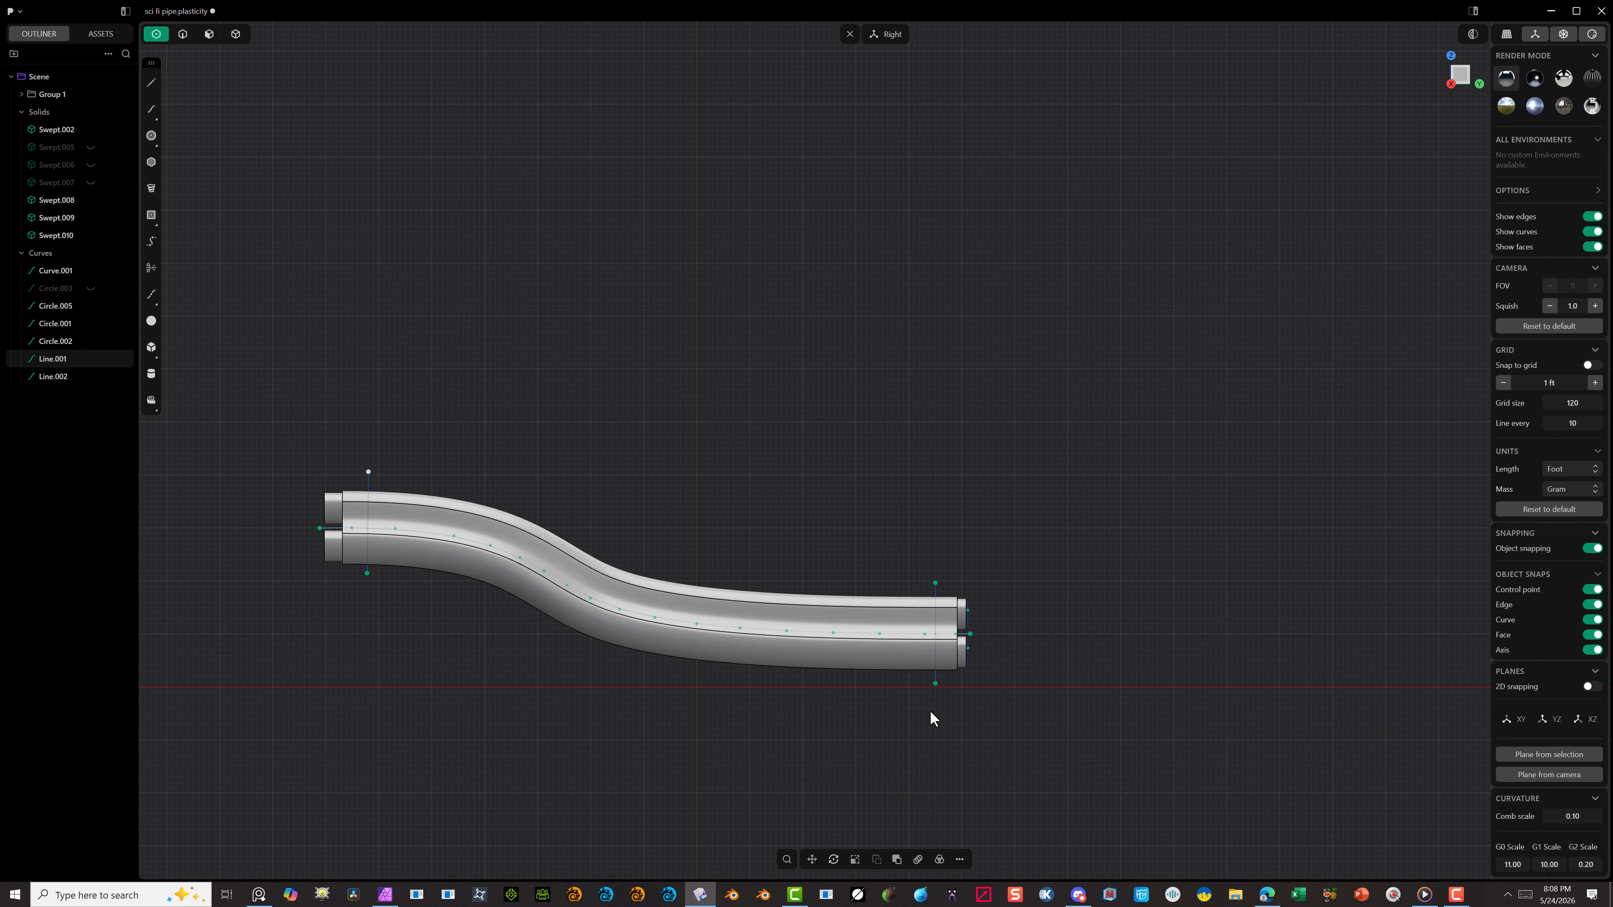
scroll(932, 718, up, 5)
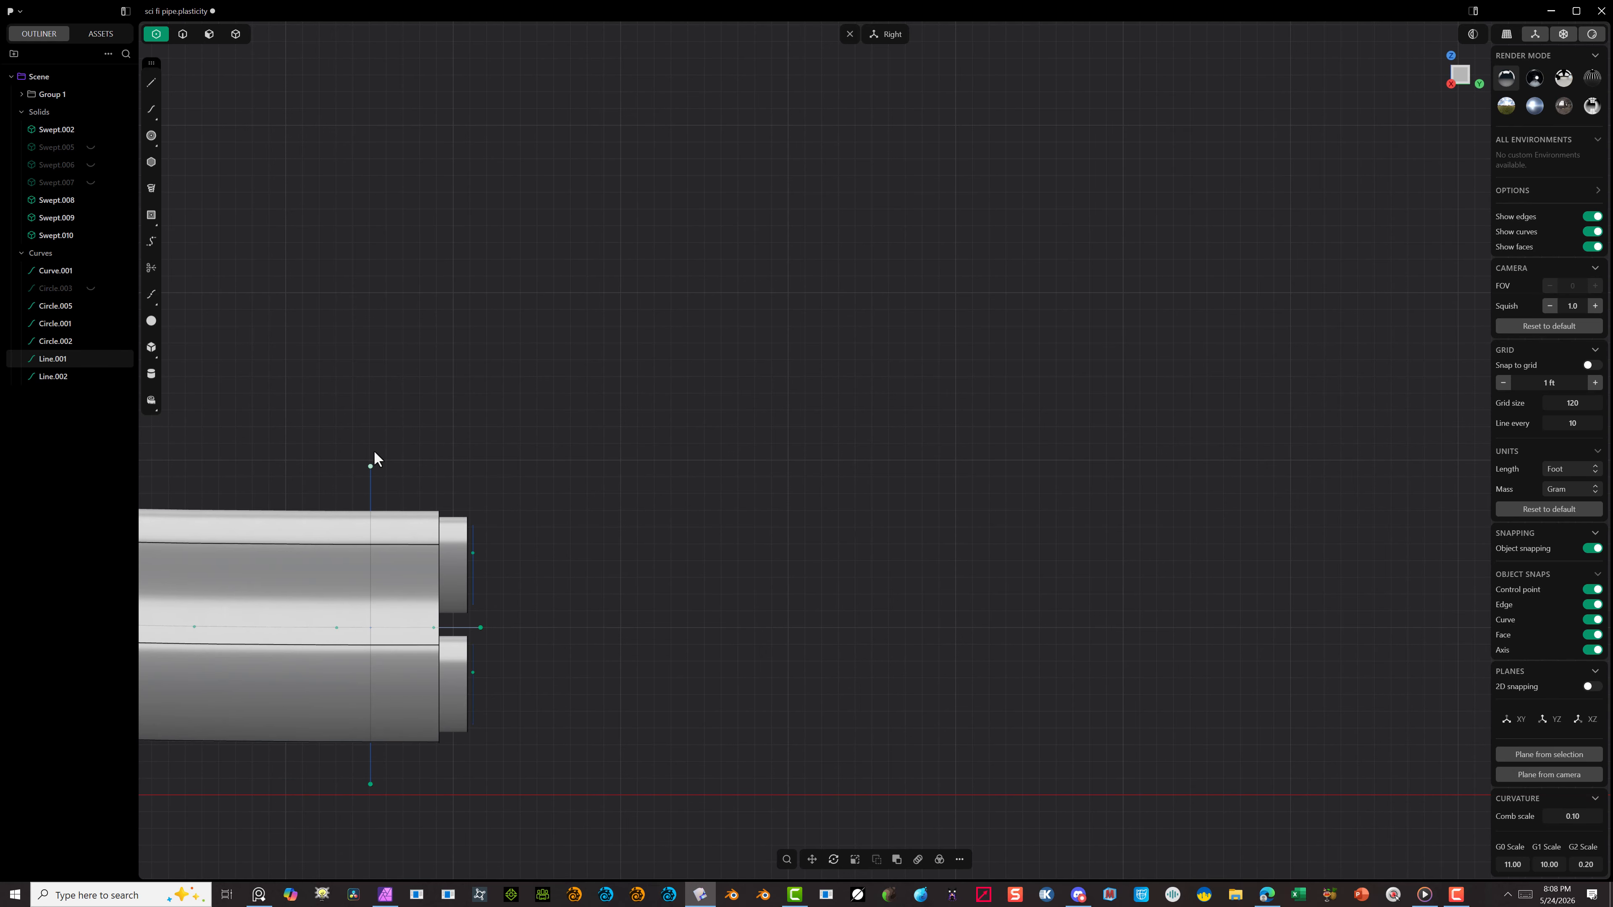
click(341, 476)
scroll(527, 397, down, 3)
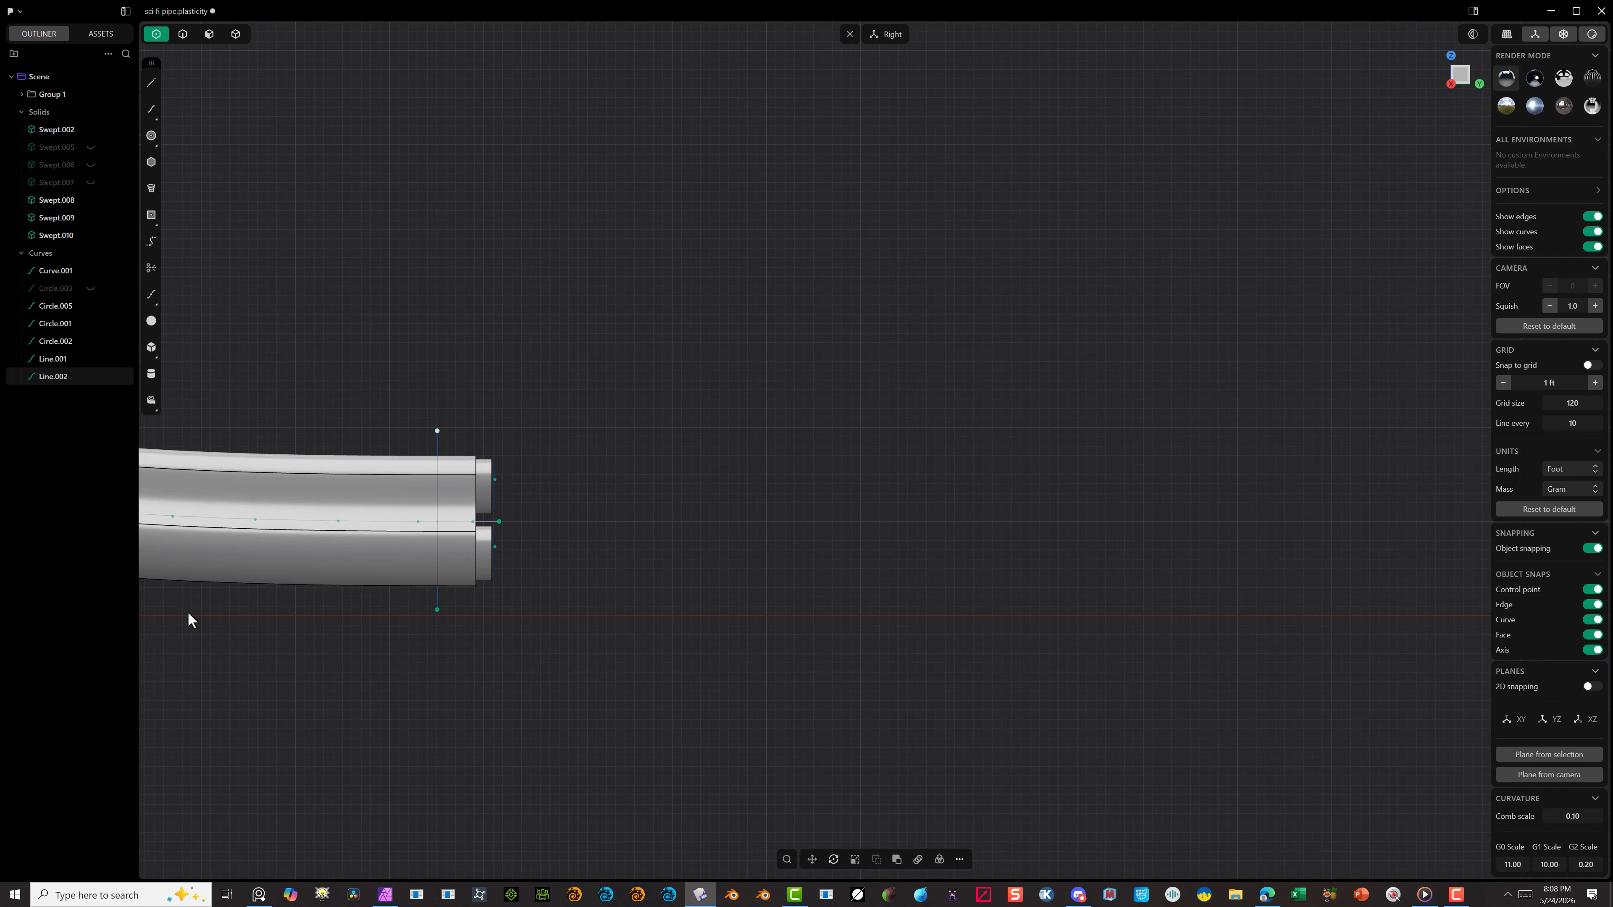
scroll(371, 480, up, 2)
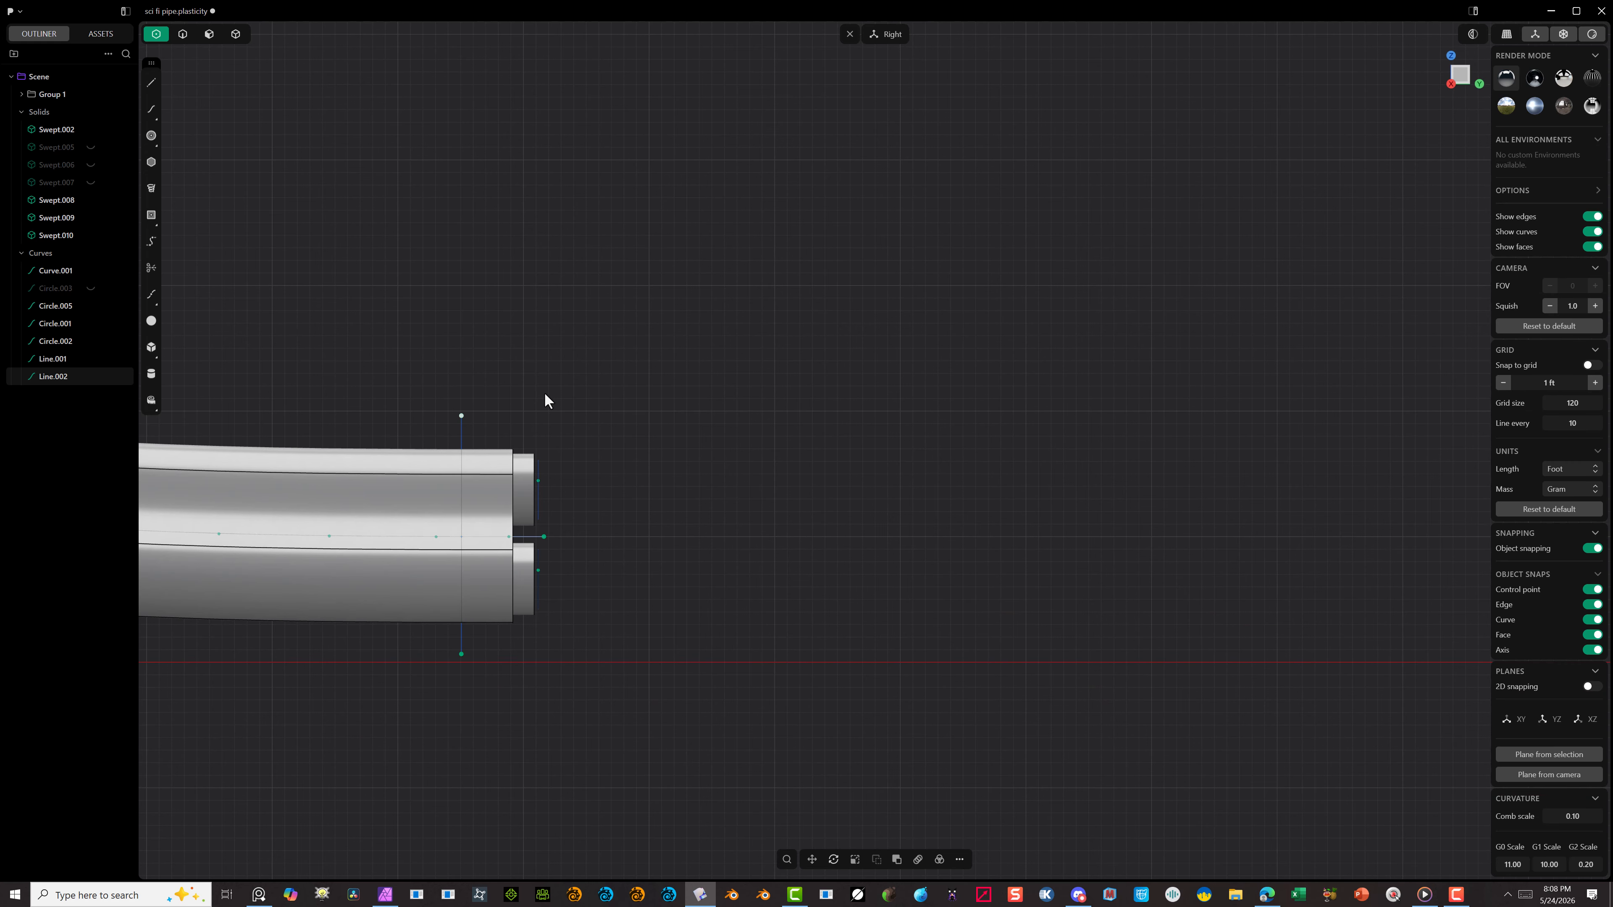
scroll(546, 381, down, 4)
scroll(385, 313, up, 3)
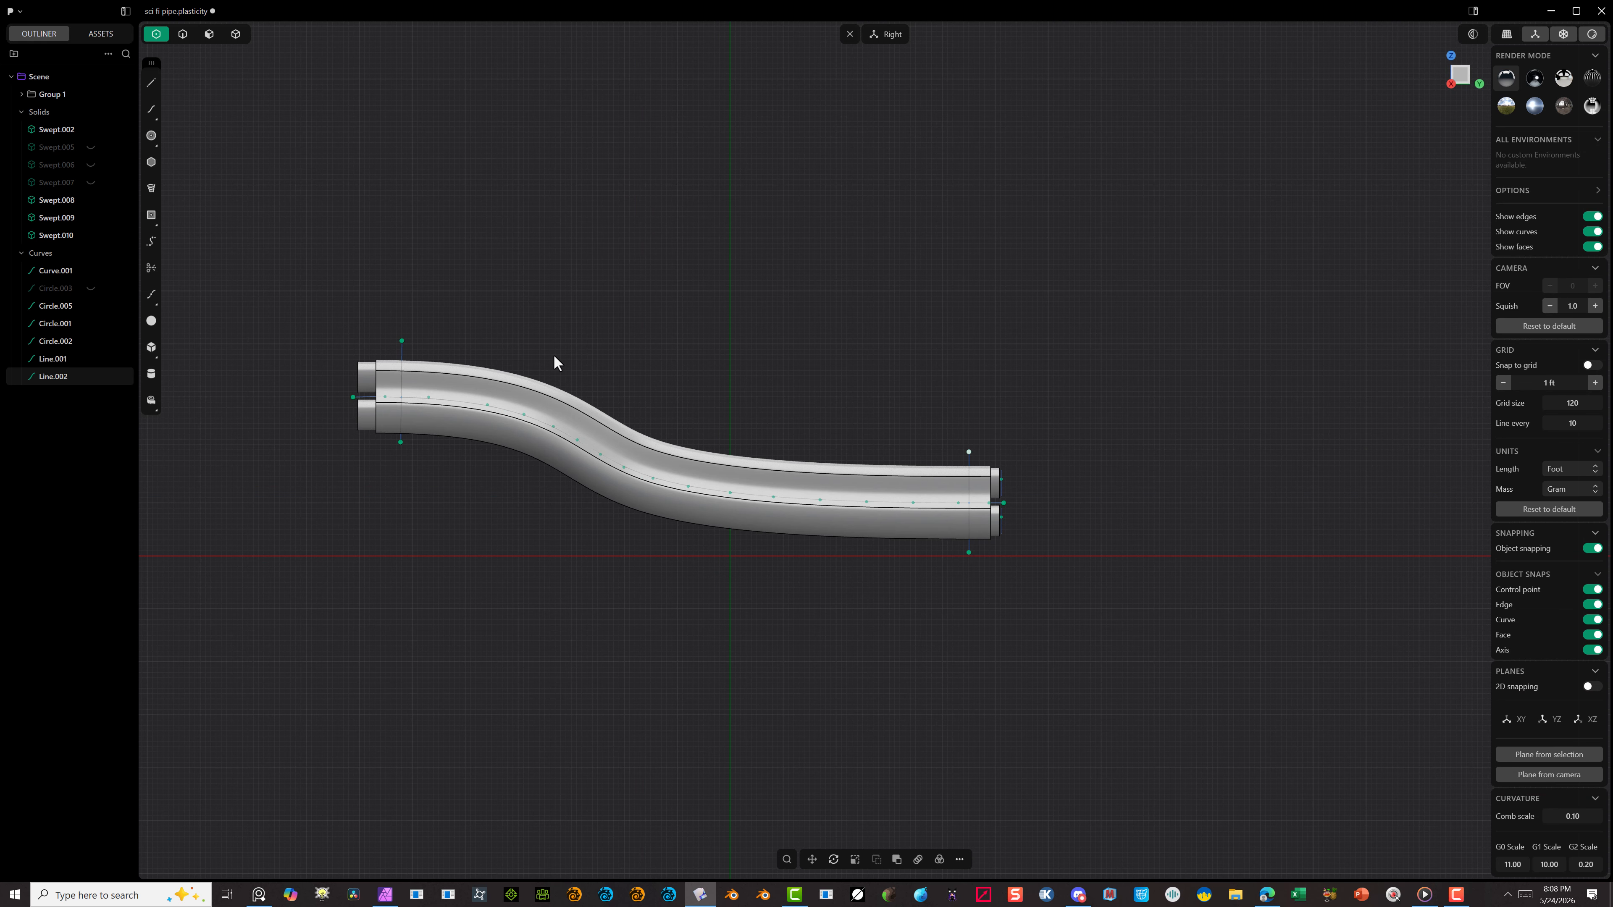
scroll(554, 363, up, 1)
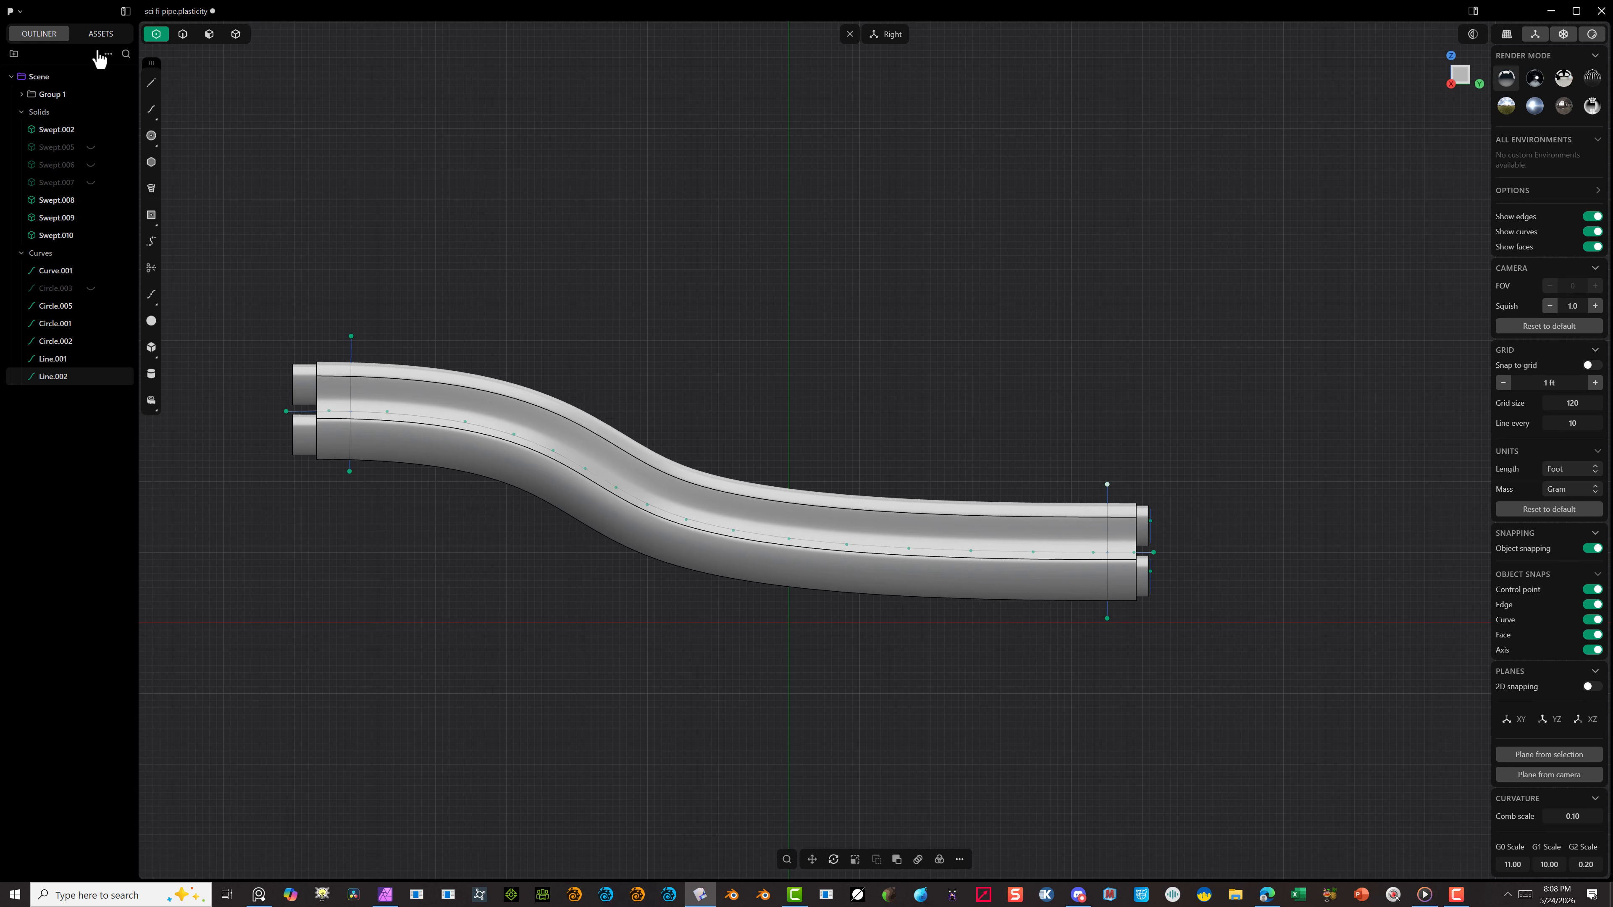
click(236, 34)
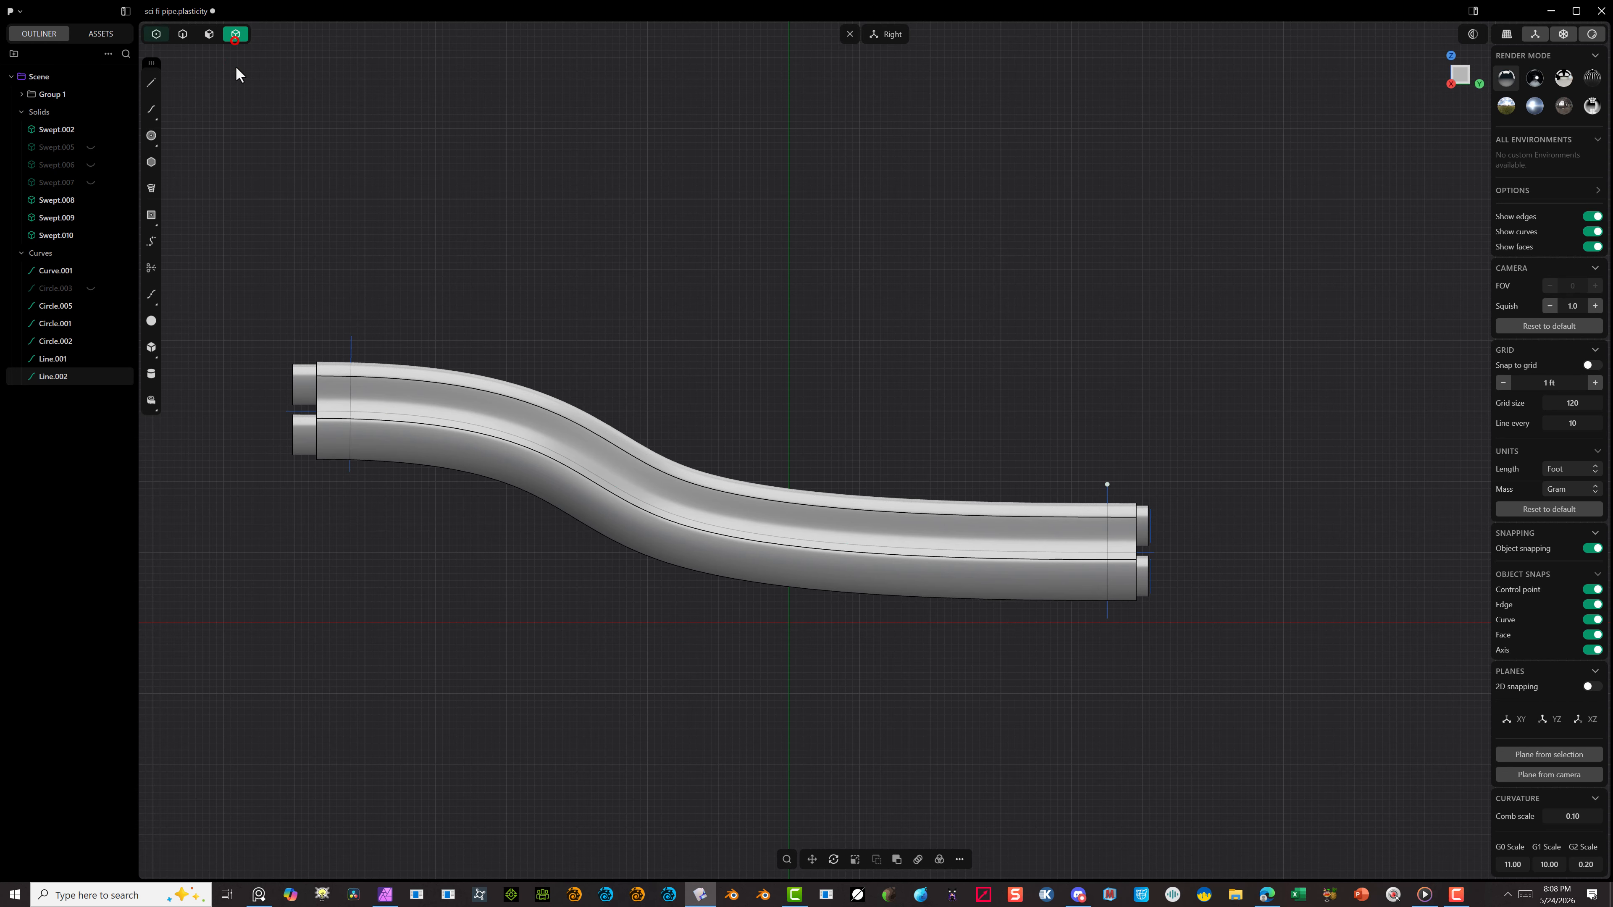
click(360, 423)
key(c)
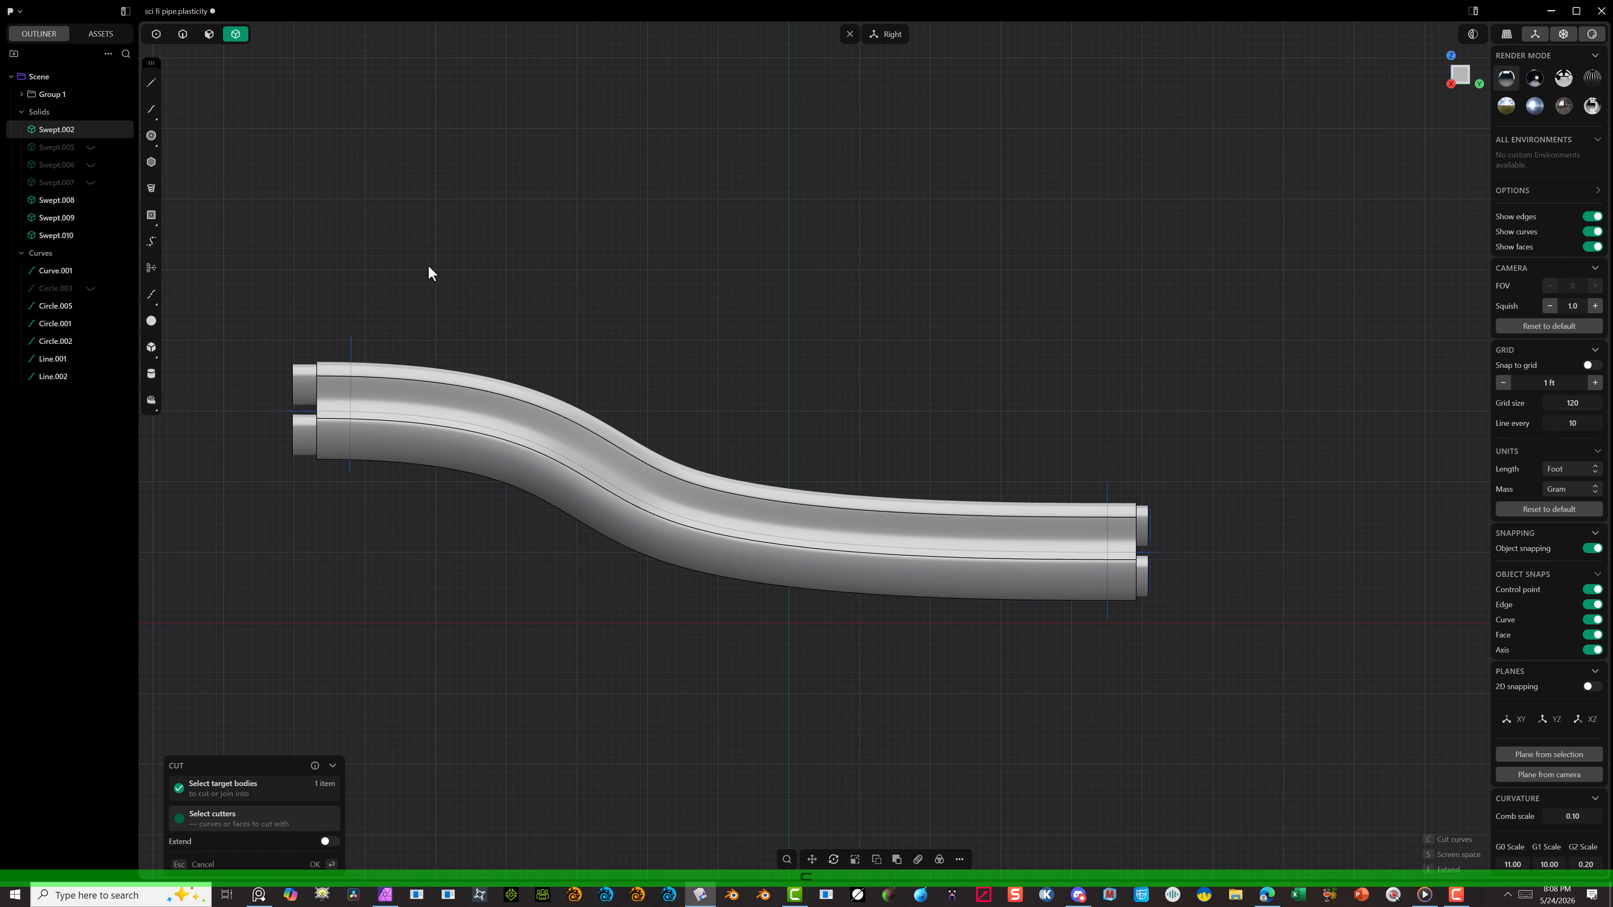
ctrl+drag(430, 260, 317, 346)
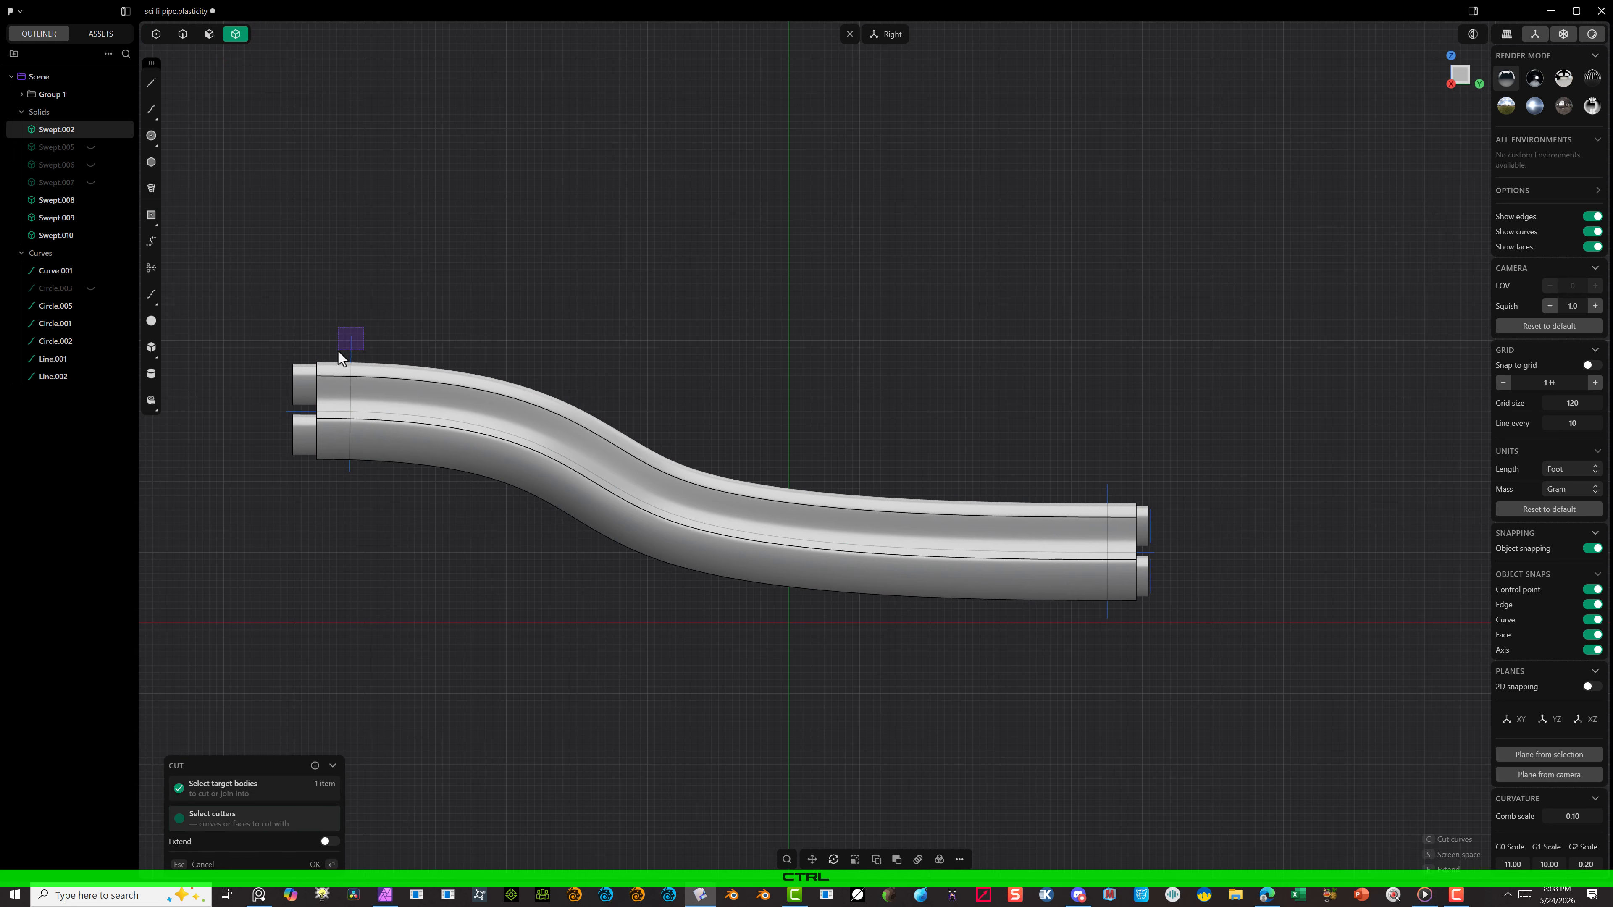
click(425, 374)
click(202, 865)
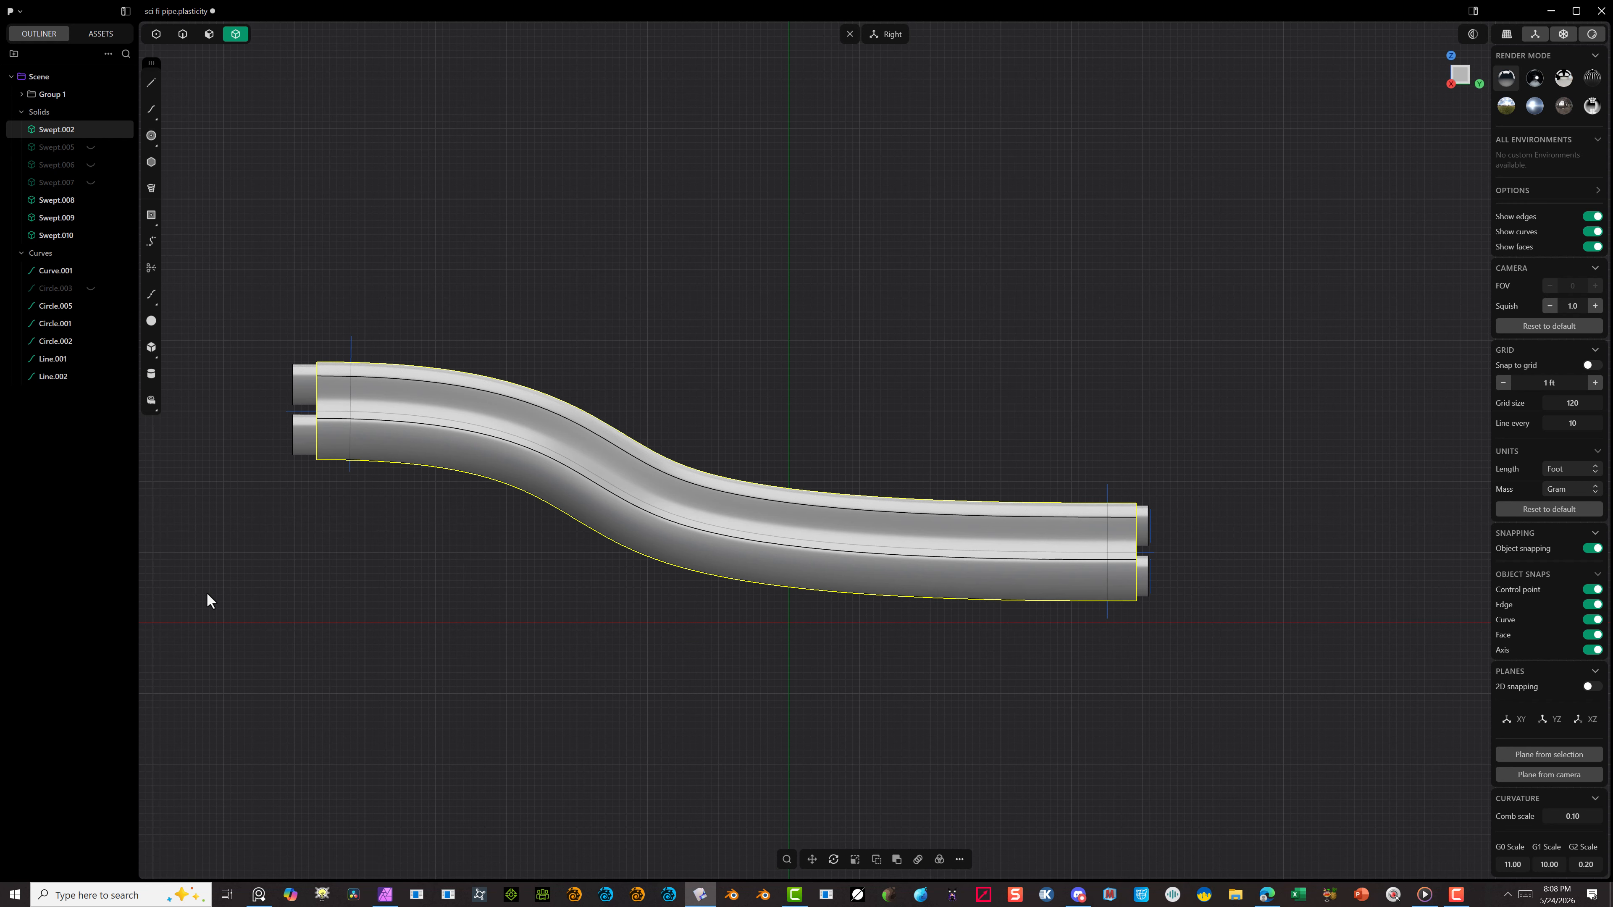
Step: Cut the outer shell Swept.002 with the two vertical lines, separating a short section at each end
click(206, 593)
click(458, 467)
key(c)
drag(378, 300, 334, 350)
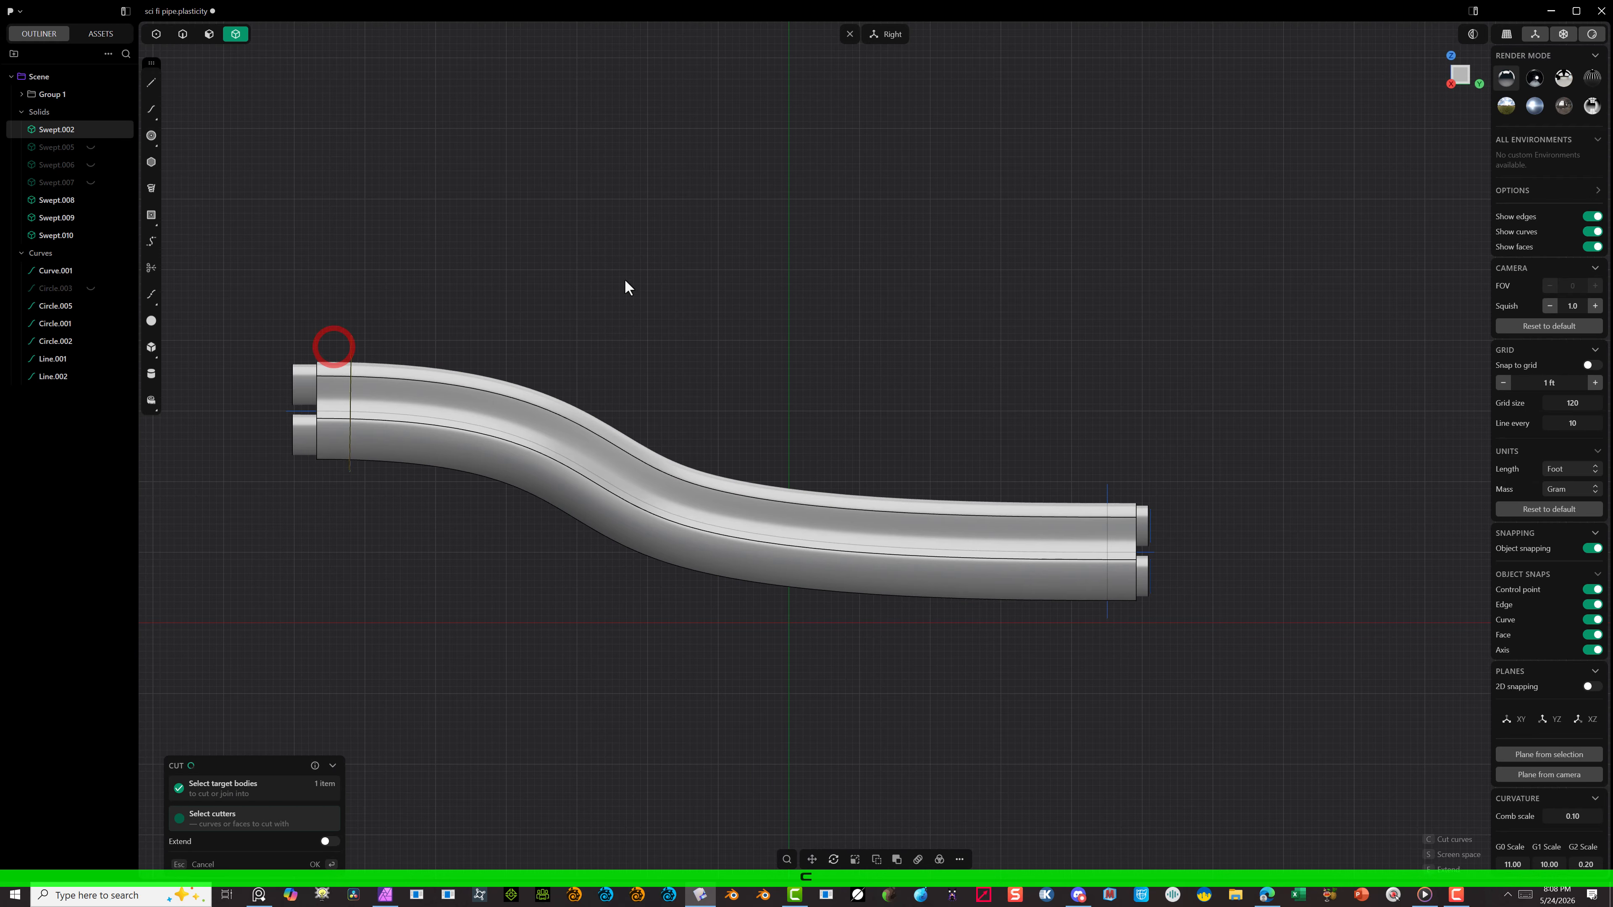
drag(1127, 436, 1074, 511)
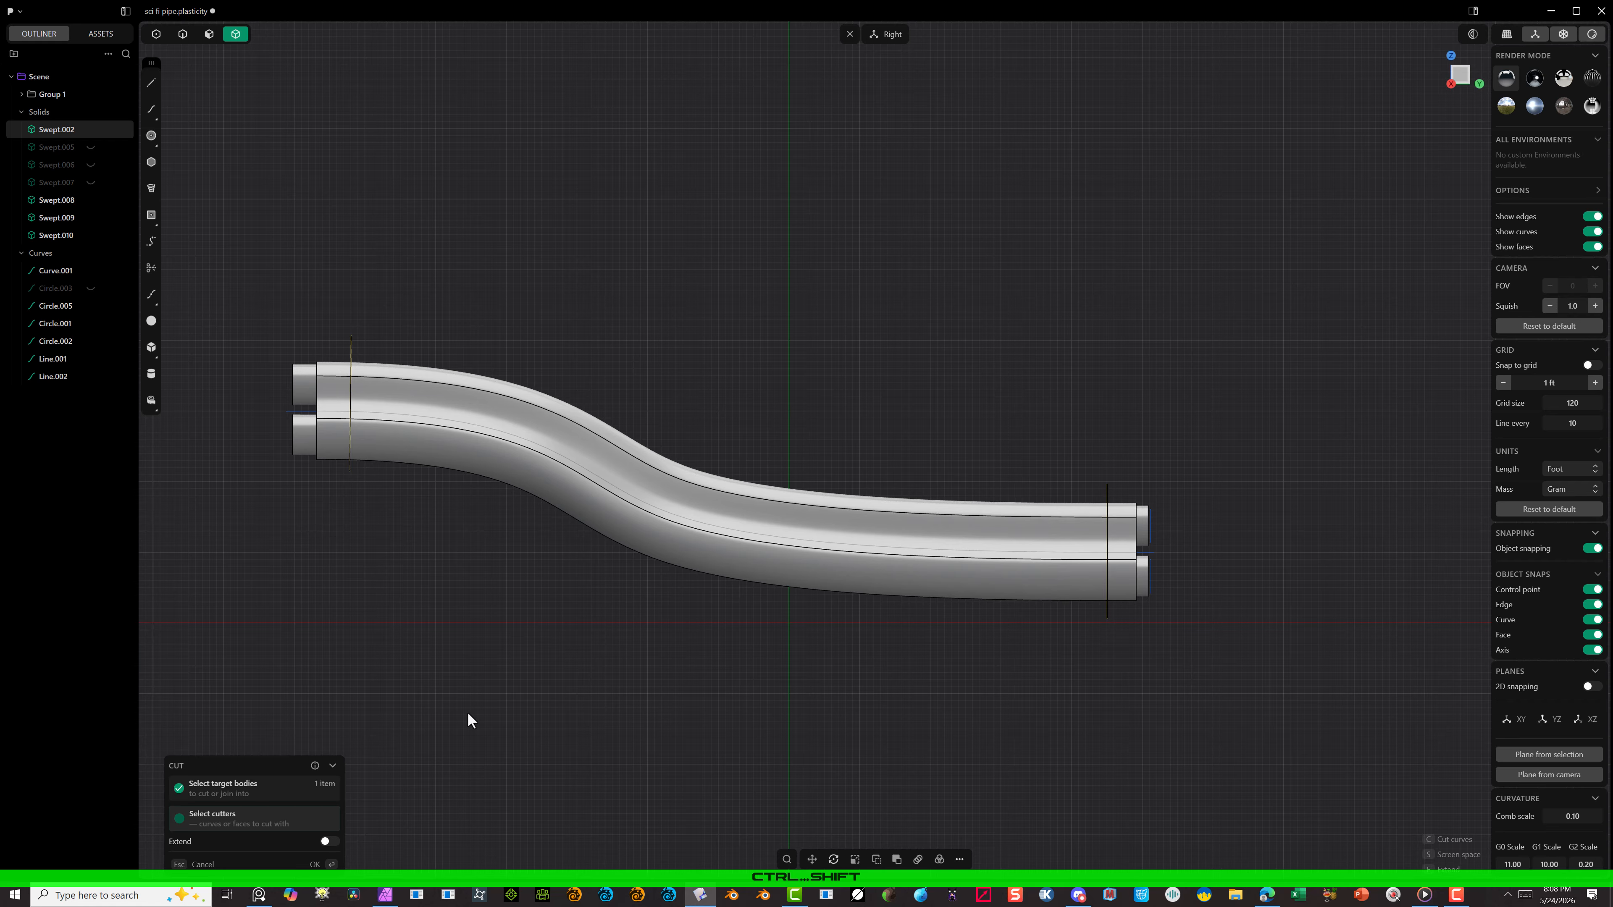
click(318, 860)
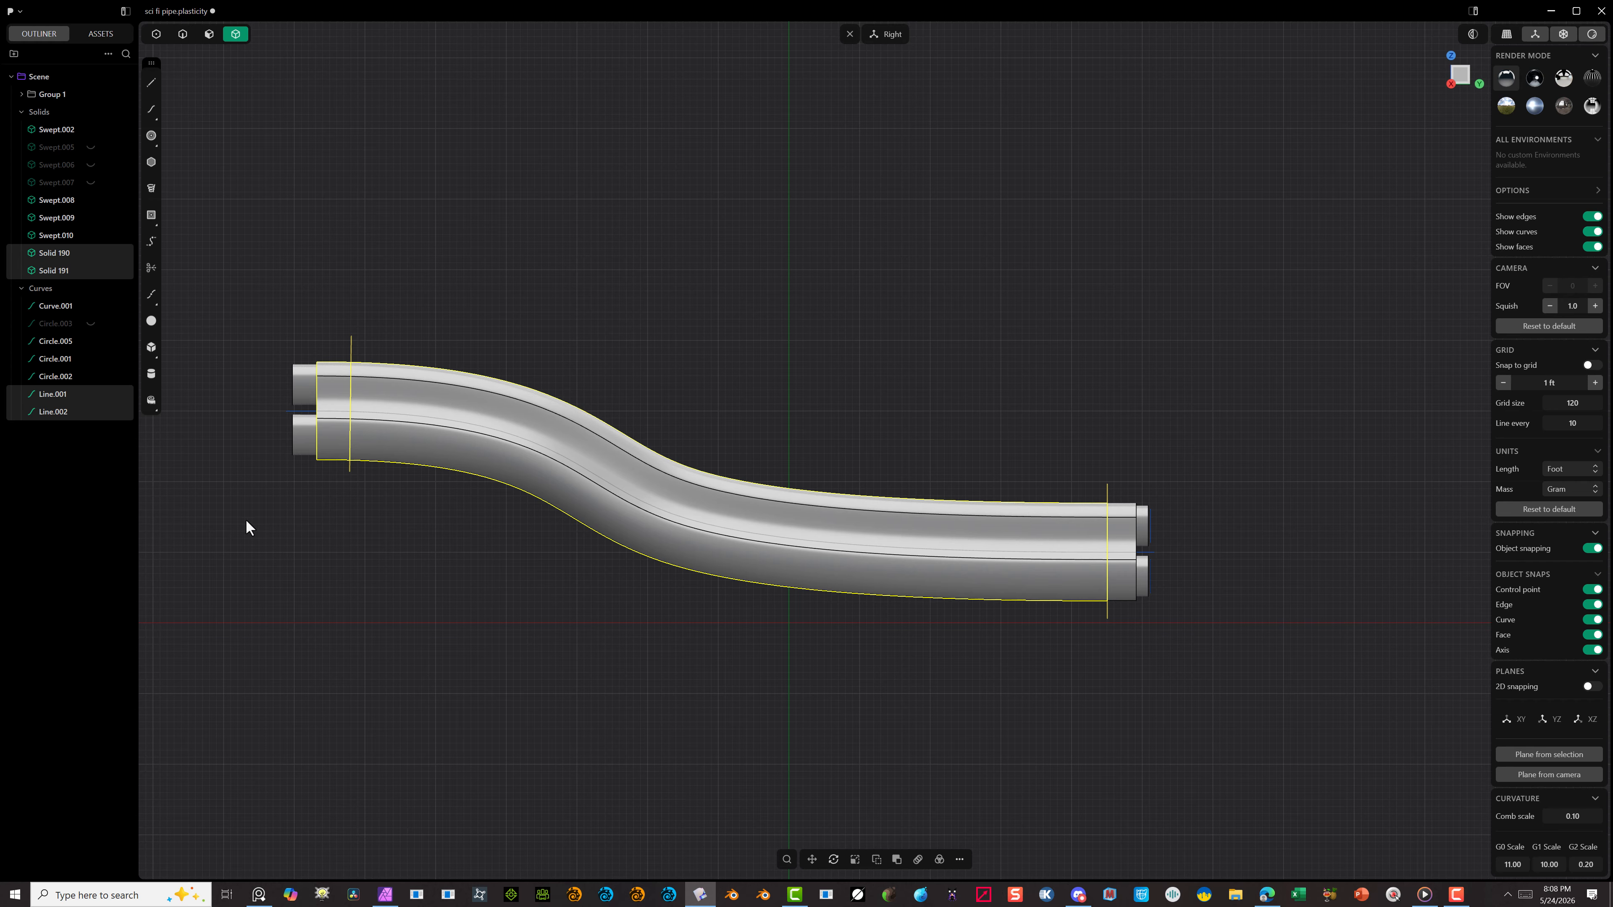
click(449, 592)
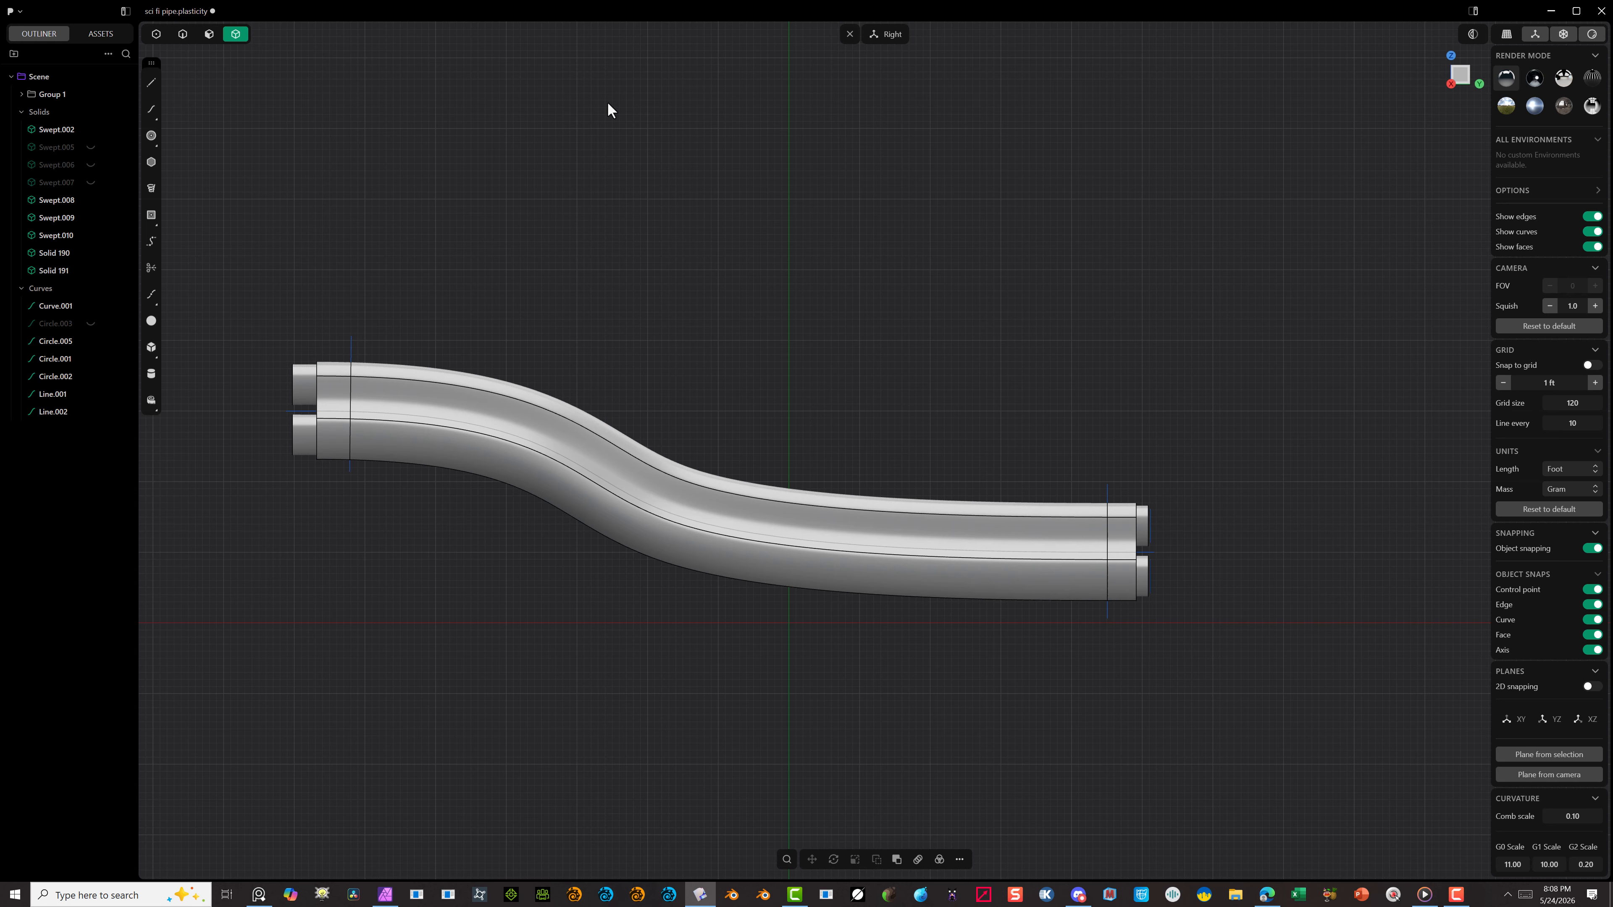
Step: Select the outer side faces around the shell's short raised-end section for a Push Face operation
click(204, 38)
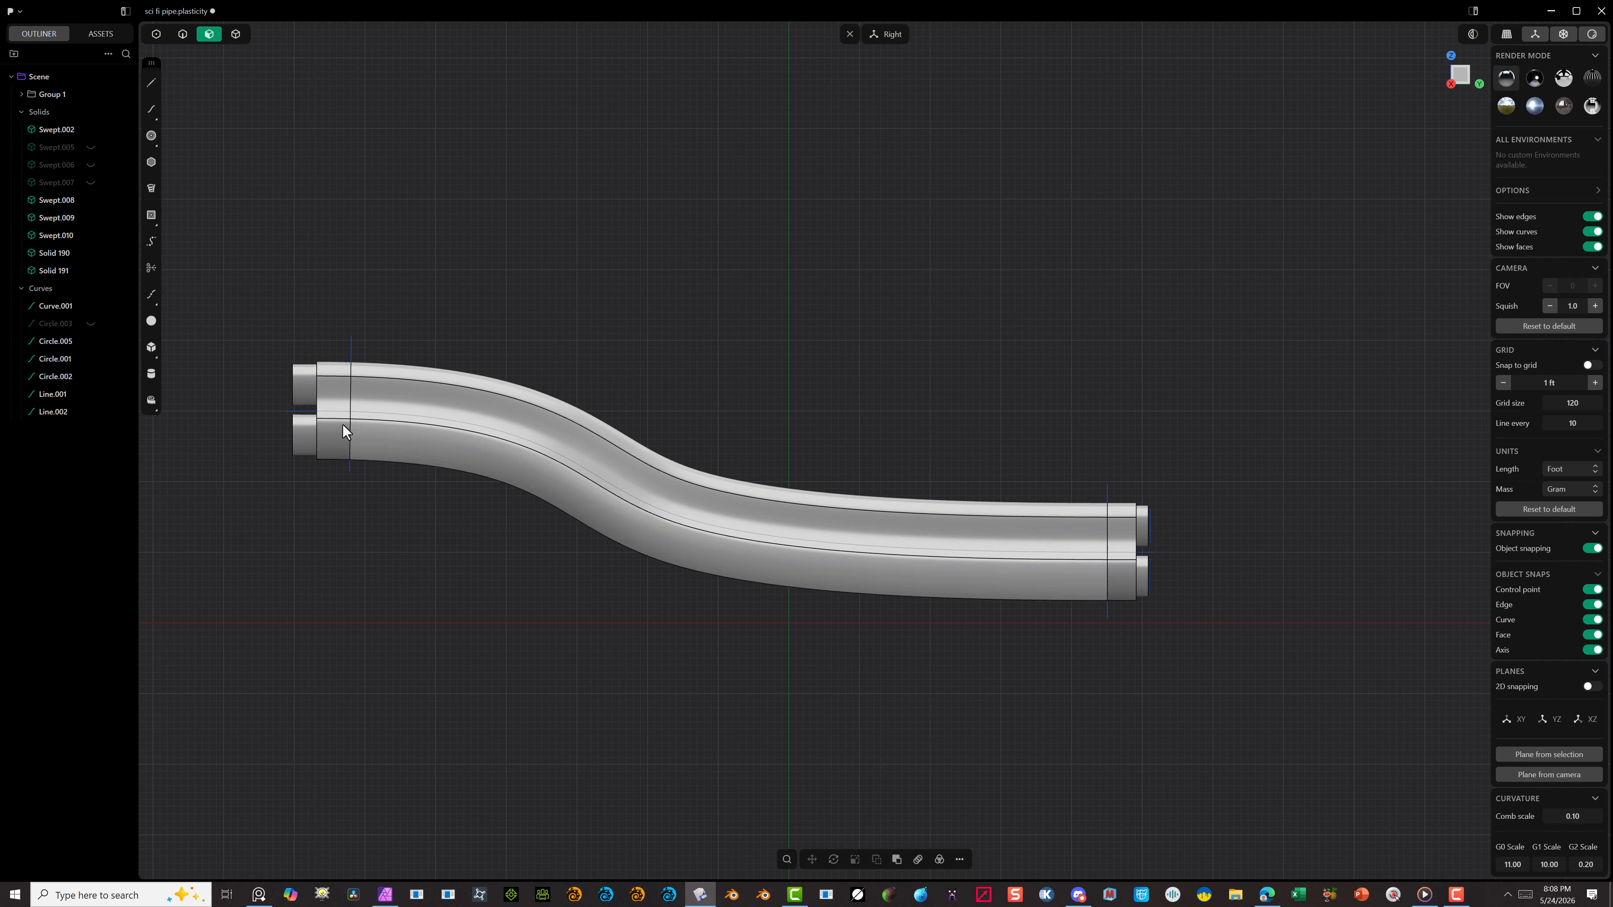
click(331, 396)
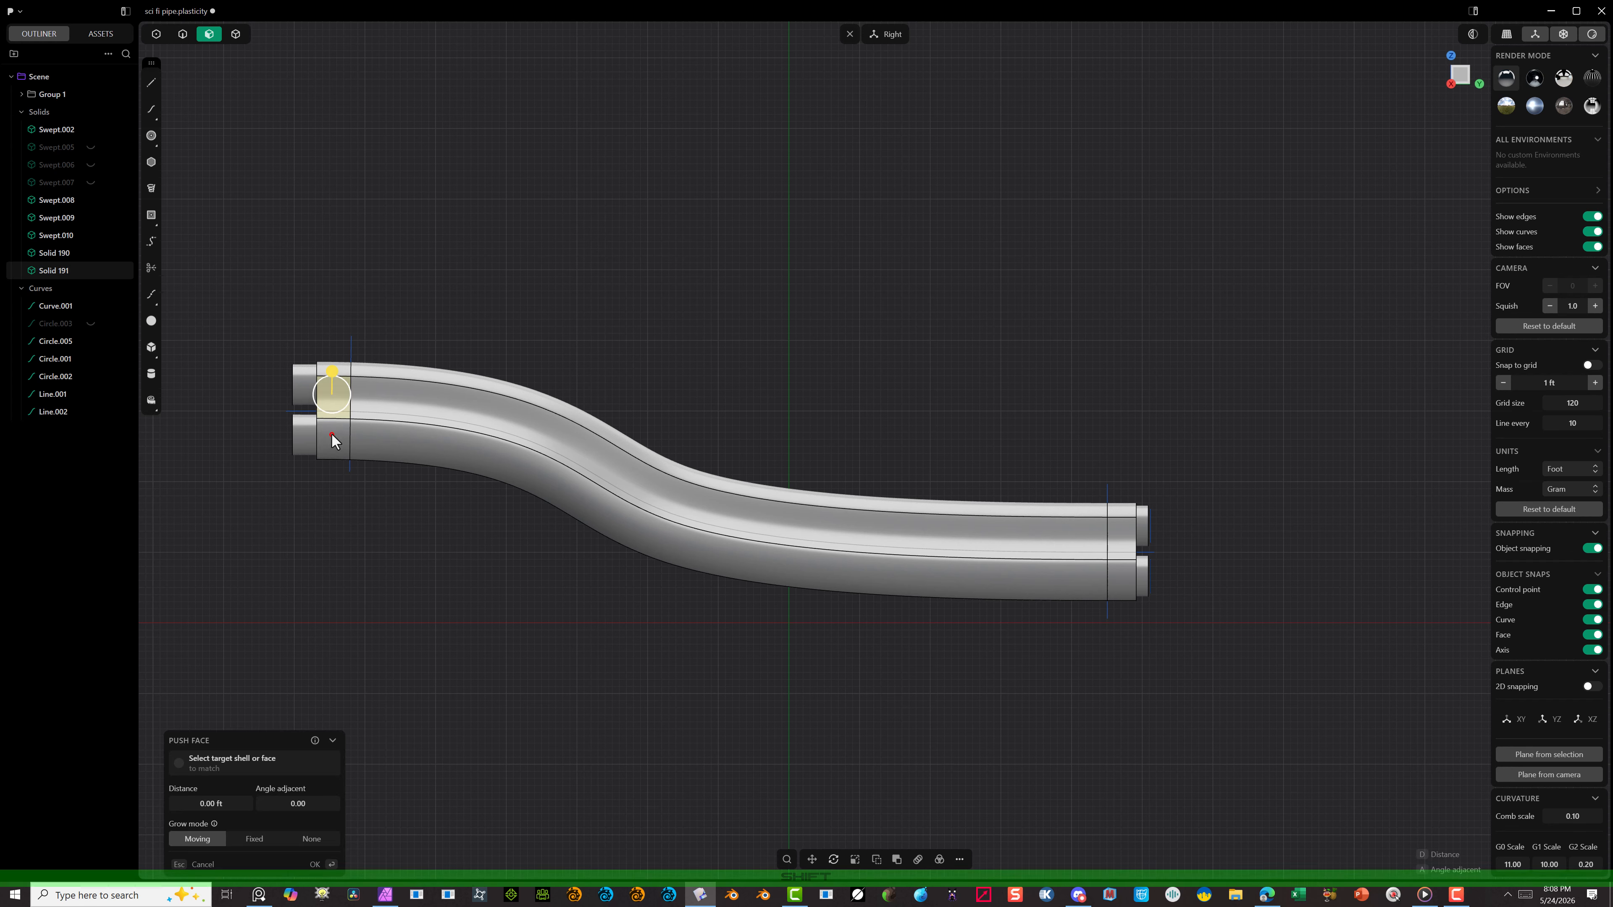
shift+click(333, 438)
middle_drag(339, 381, 641, 473)
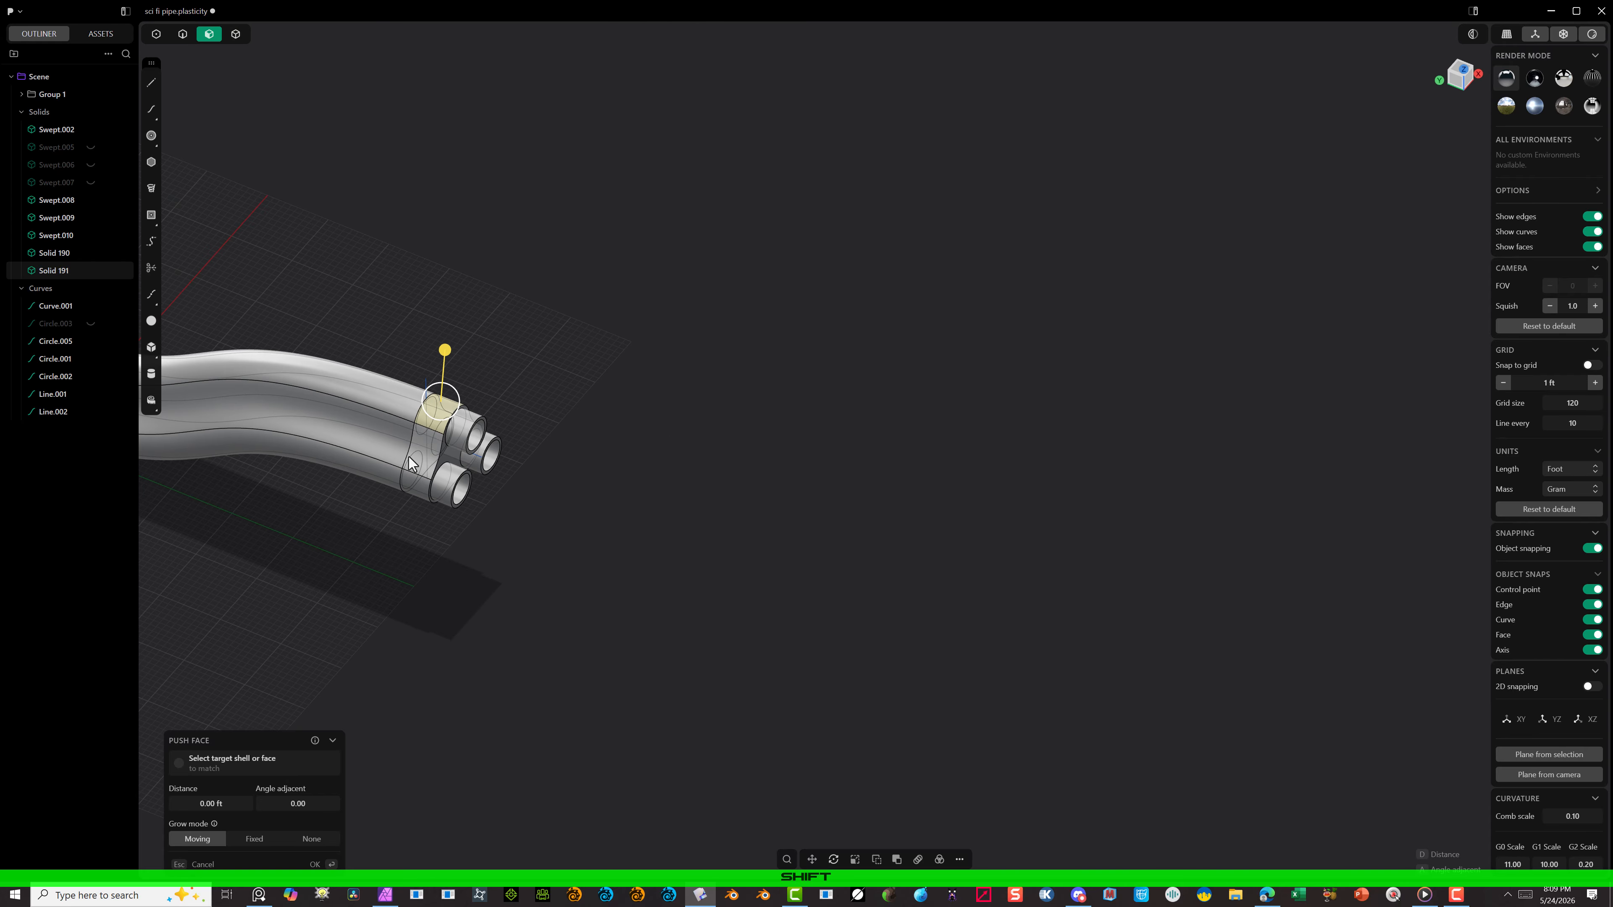
middle_drag(461, 454, 486, 314)
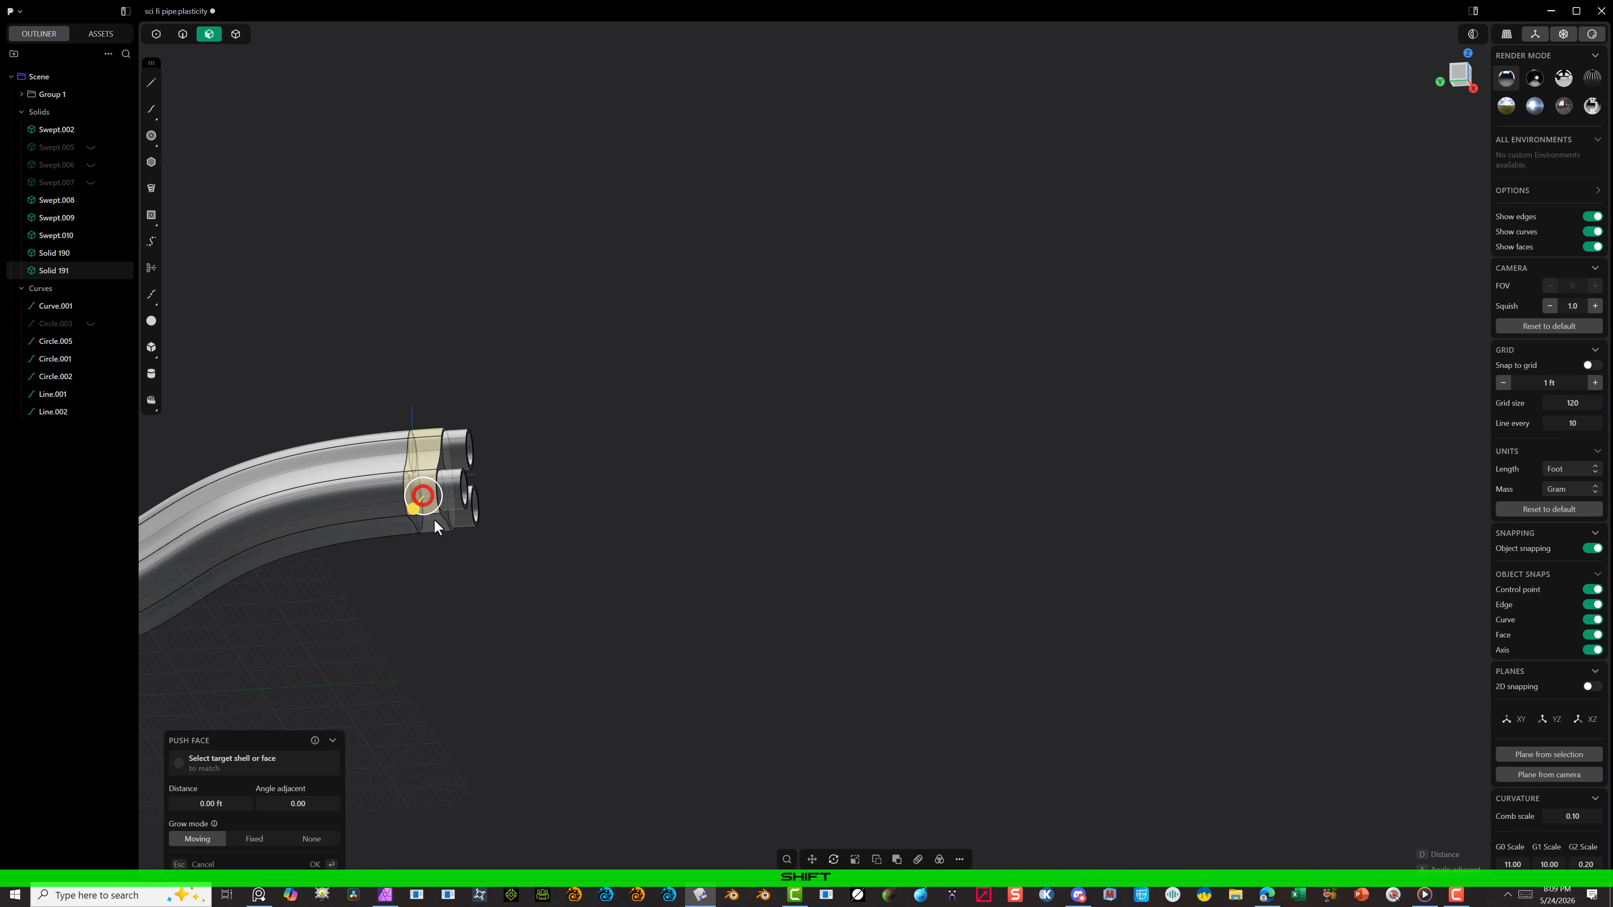
middle_drag(452, 531, 291, 508)
scroll(737, 471, up, 5)
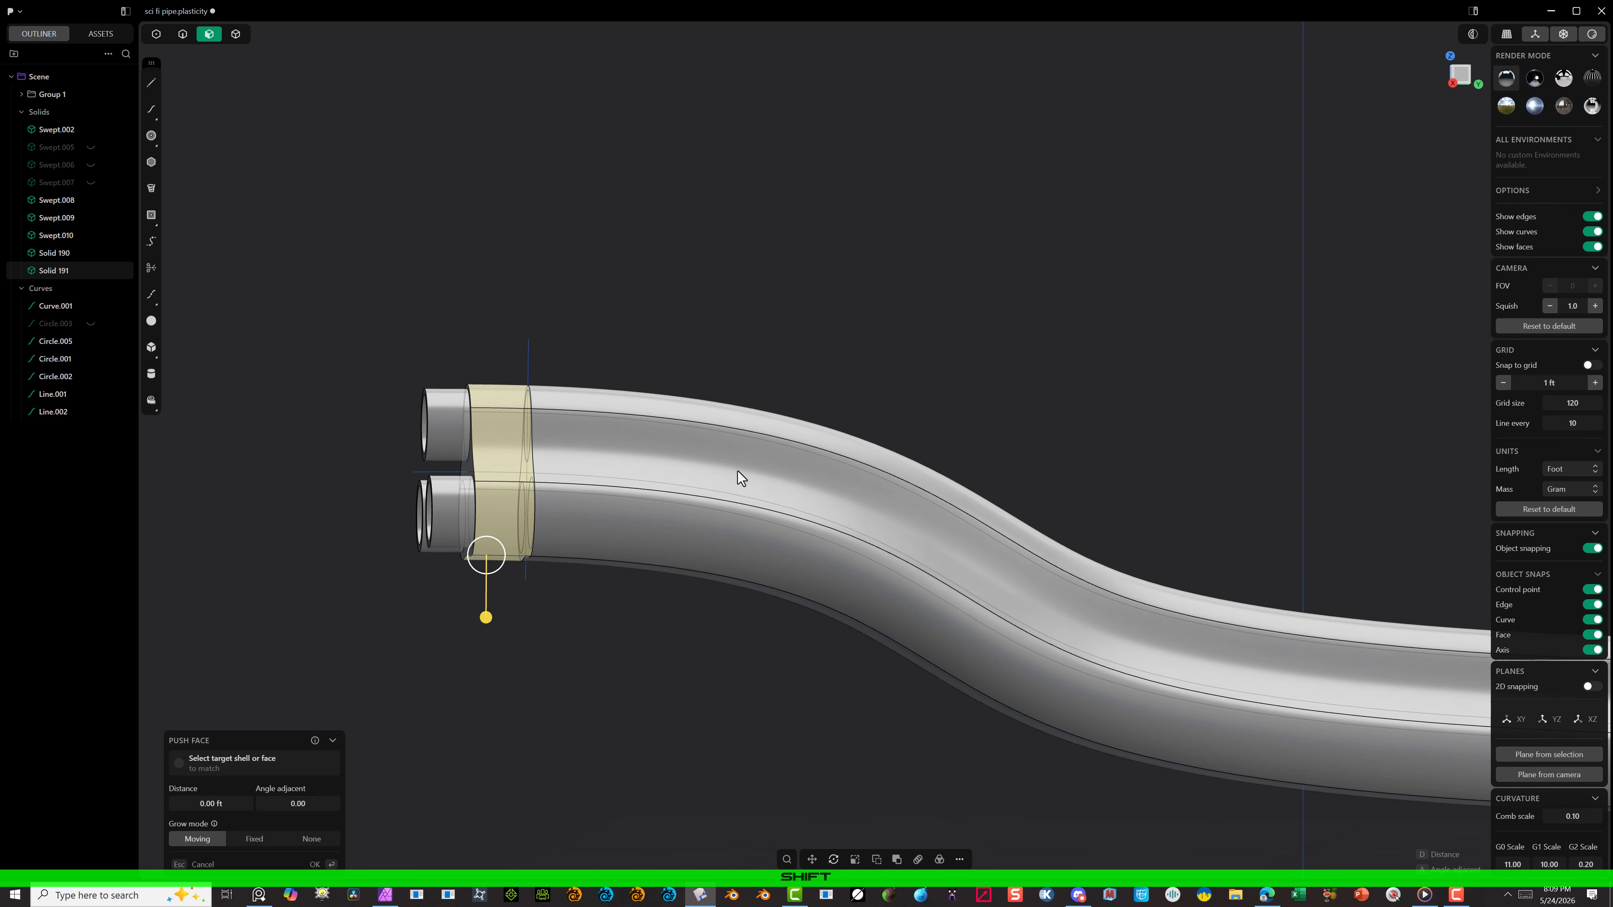
middle_drag(740, 472, 822, 516)
Step: Add the rounded outer faces of the shell's middle section and the side faces of its lower-end section to the Push Face selection
shift+click(768, 348)
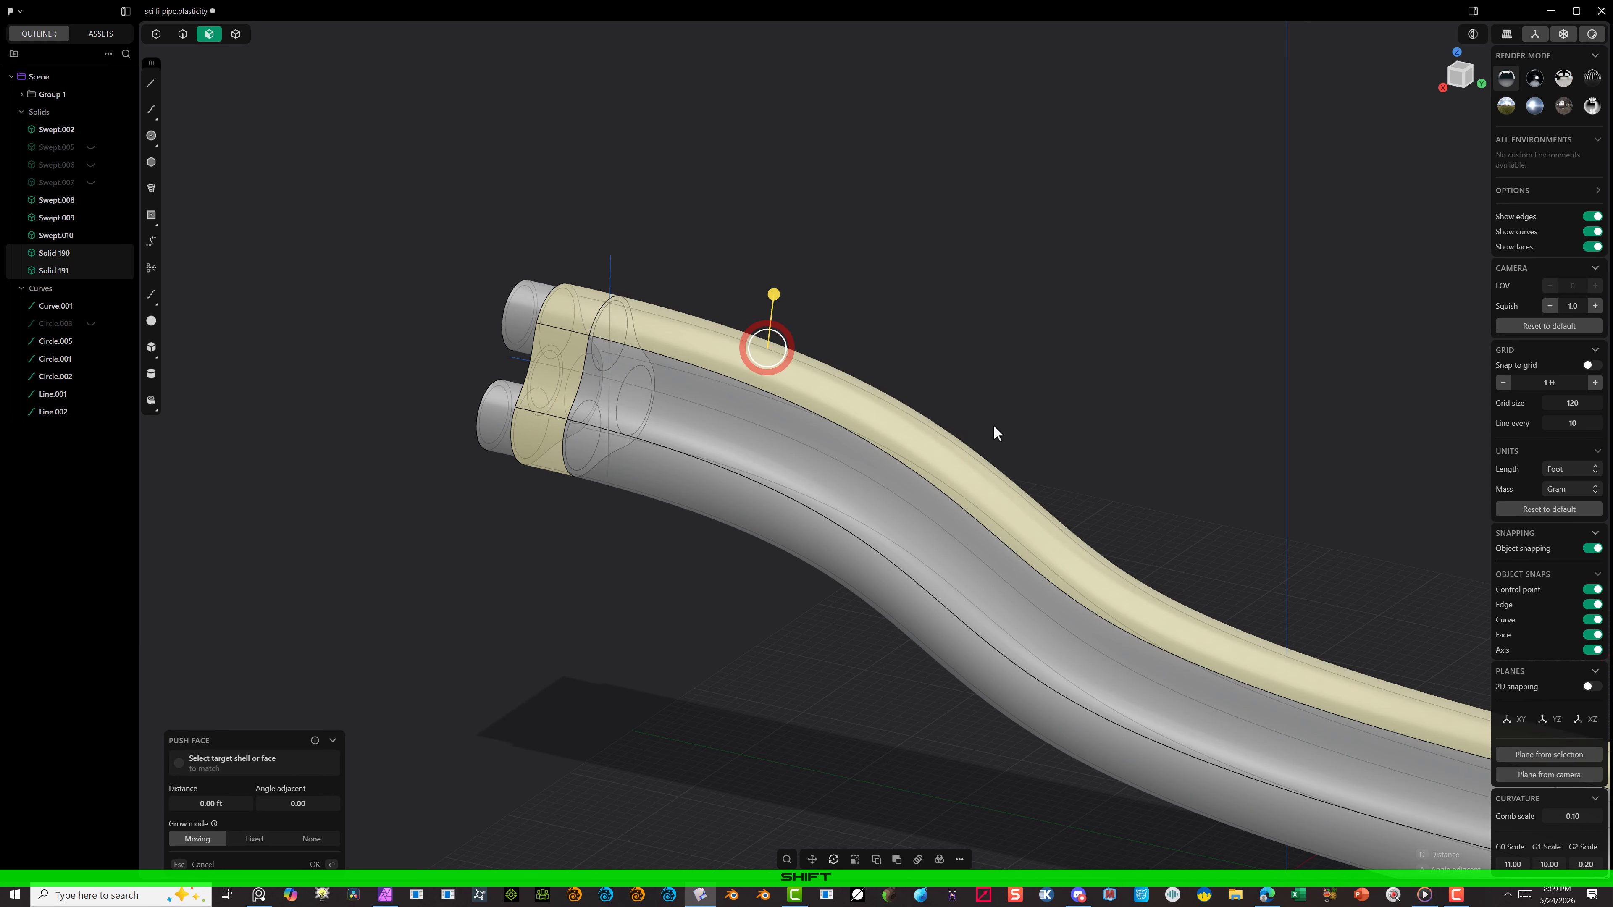
scroll(1020, 432, down, 5)
scroll(1479, 578, up, 5)
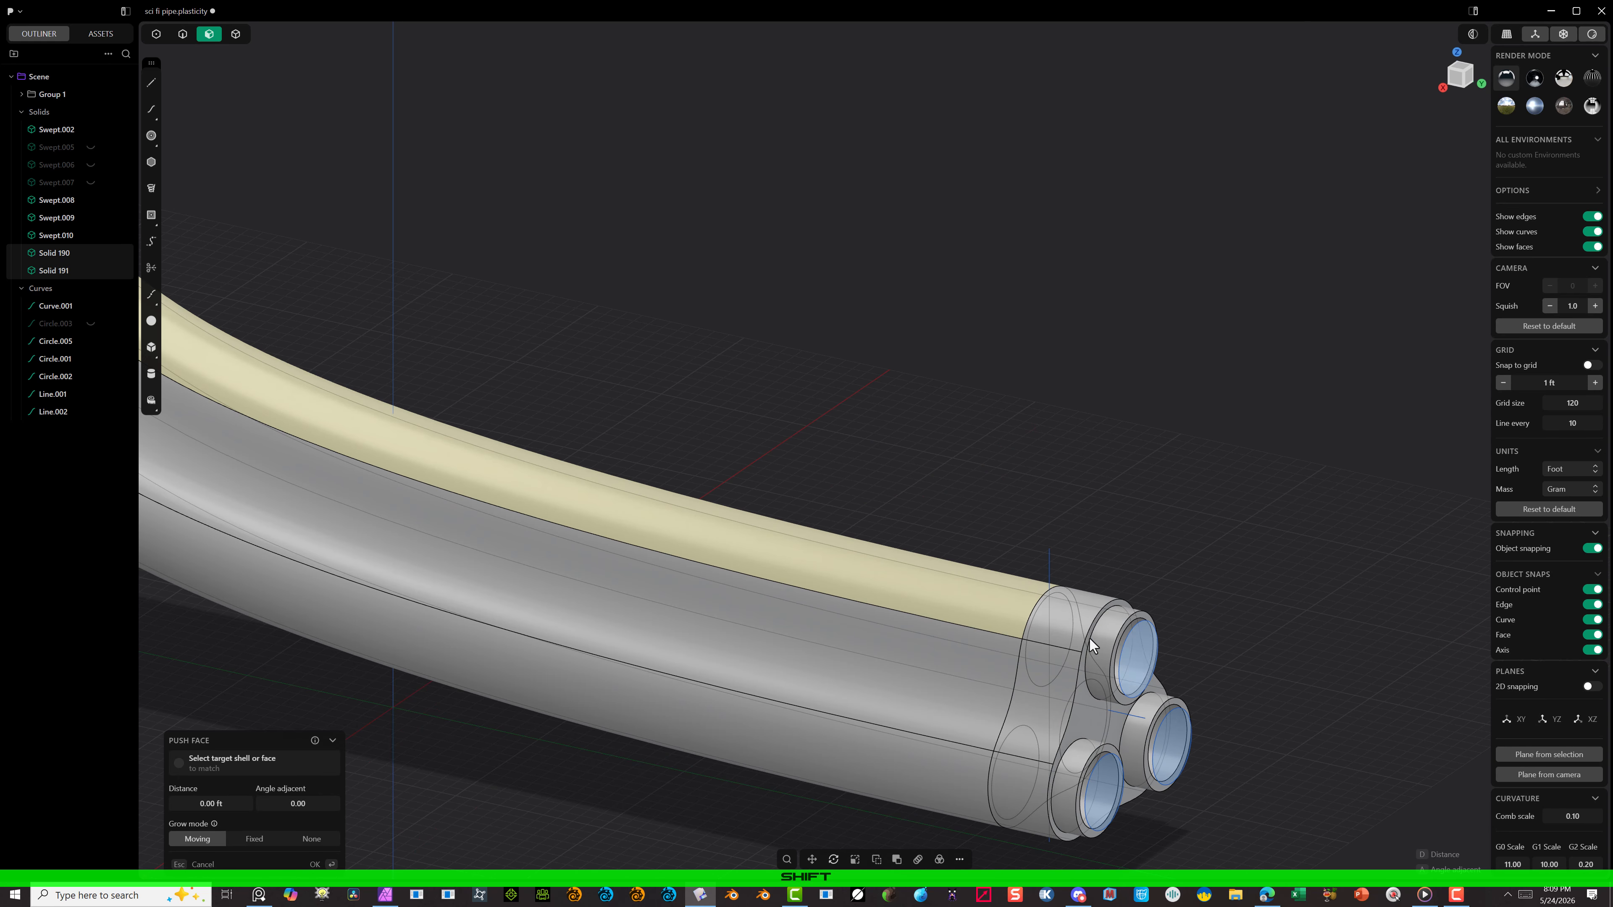
shift+click(1052, 607)
shift+click(1010, 759)
middle_drag(1061, 775, 1058, 544)
shift+click(1057, 547)
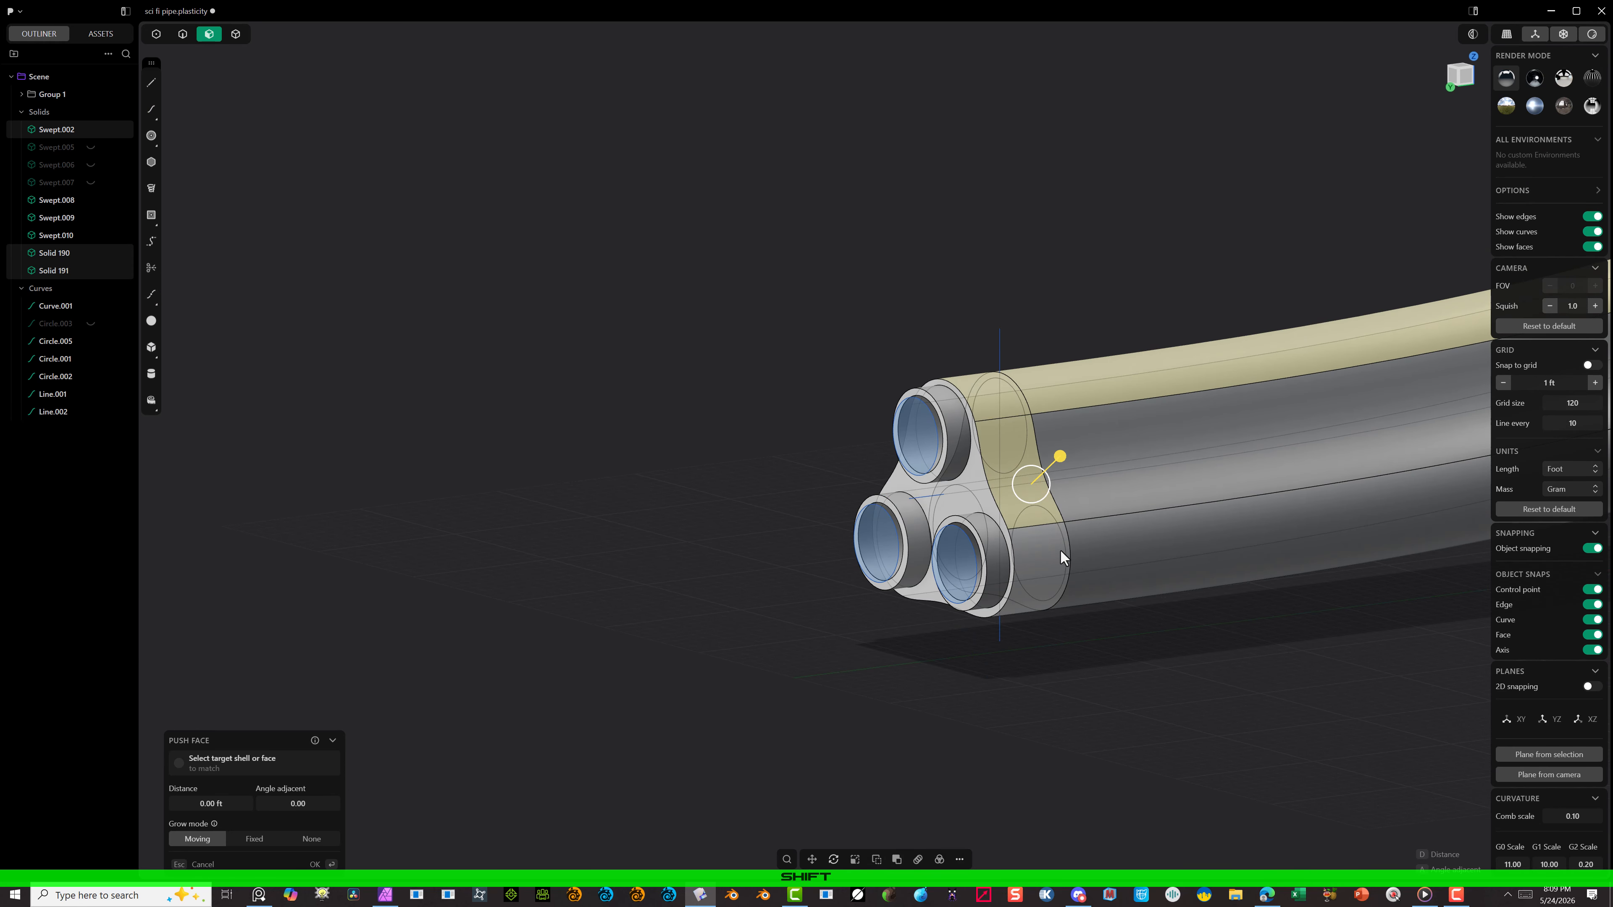
middle_drag(993, 590, 833, 532)
shift+click(612, 486)
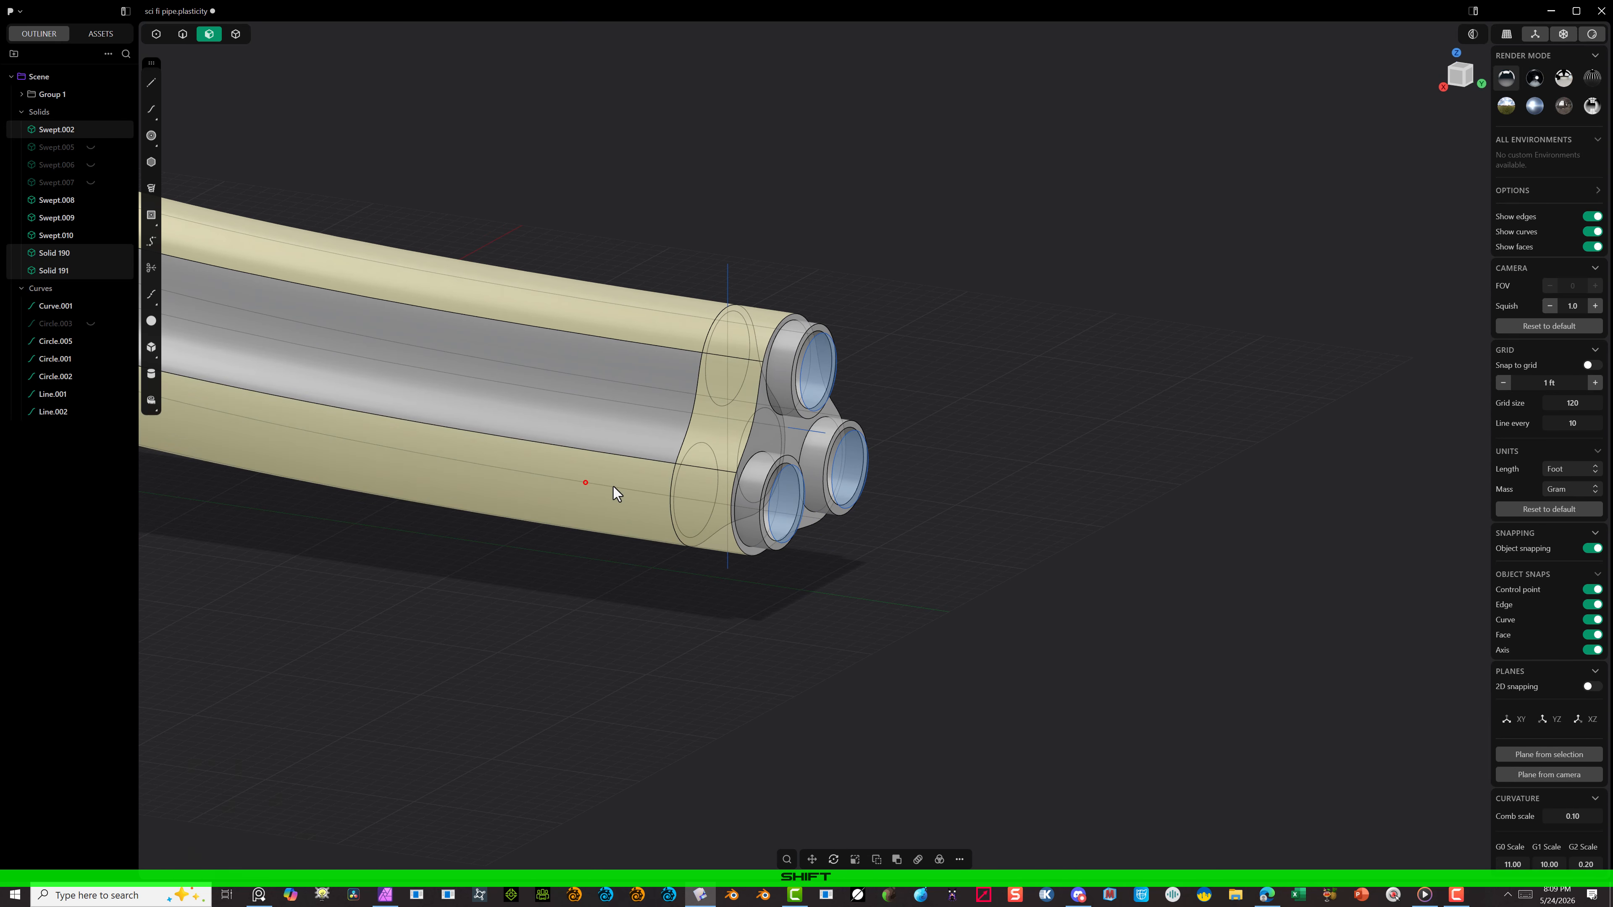
middle_drag(954, 421, 919, 406)
scroll(873, 390, down, 3)
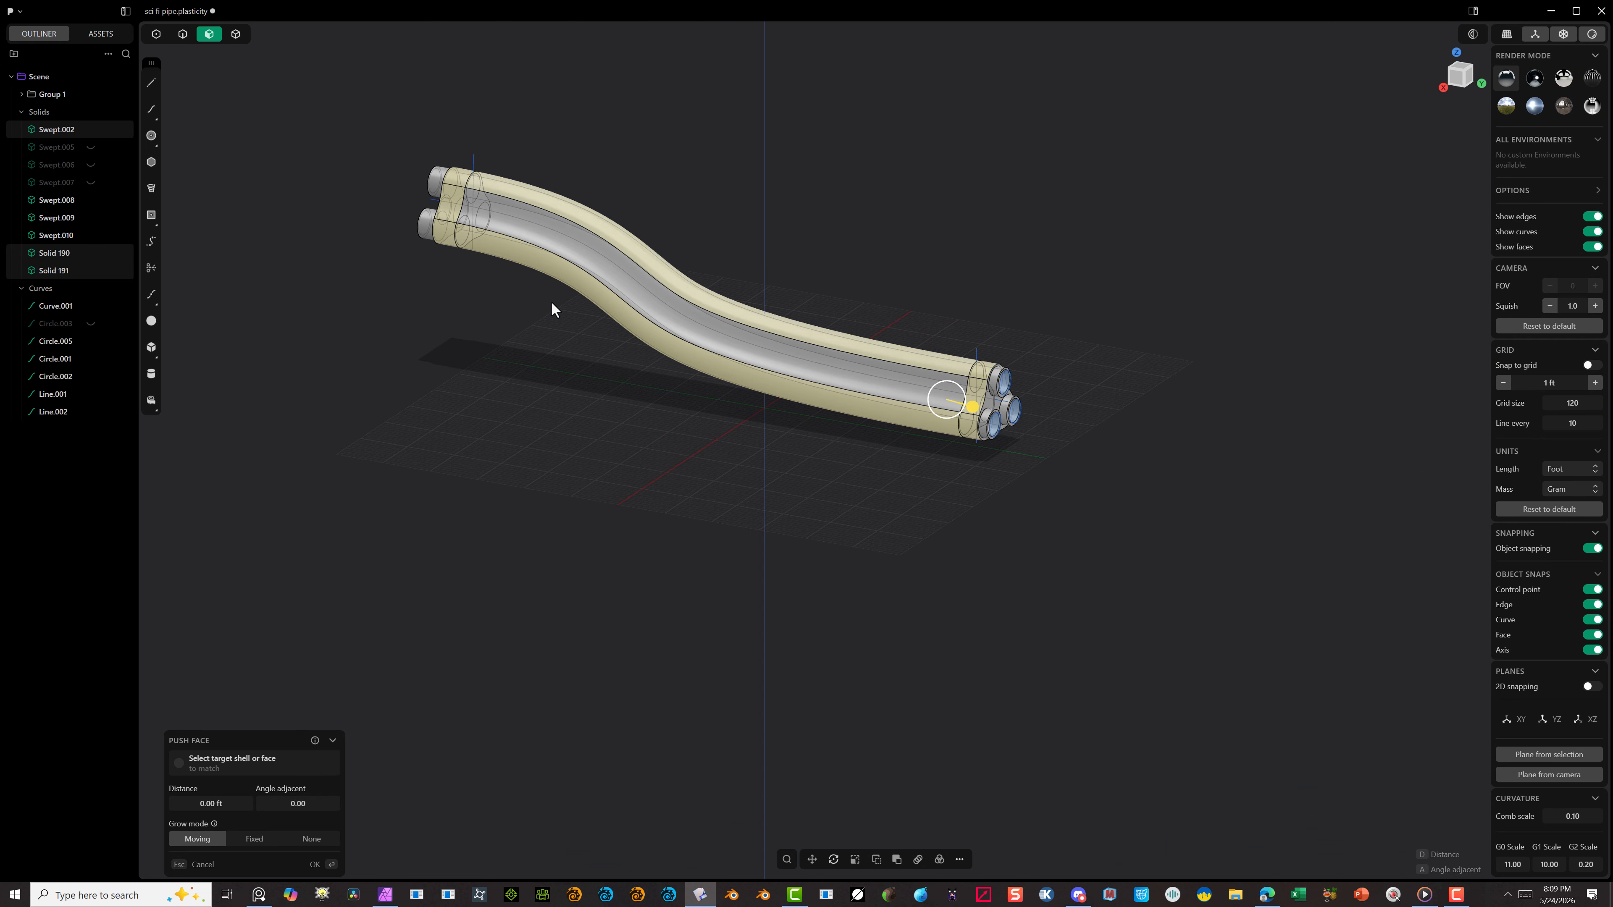
scroll(533, 280, up, 2)
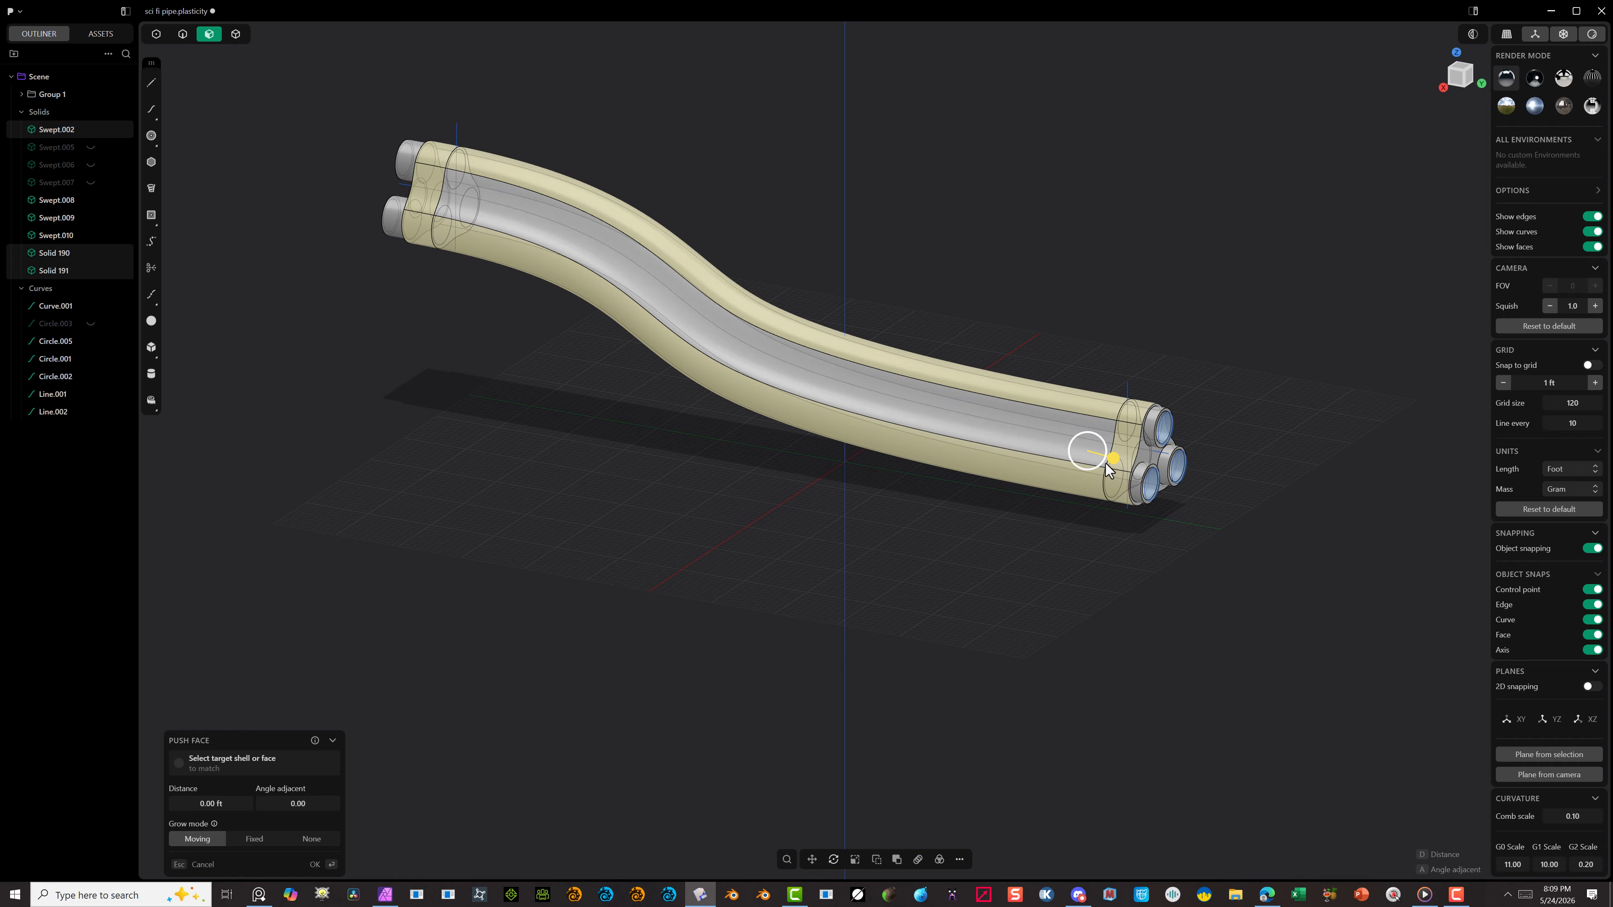
Step: Push the selected shell faces outward about 1.57 ft and inspect the thickened shell from several angles
drag(1113, 459, 1117, 472)
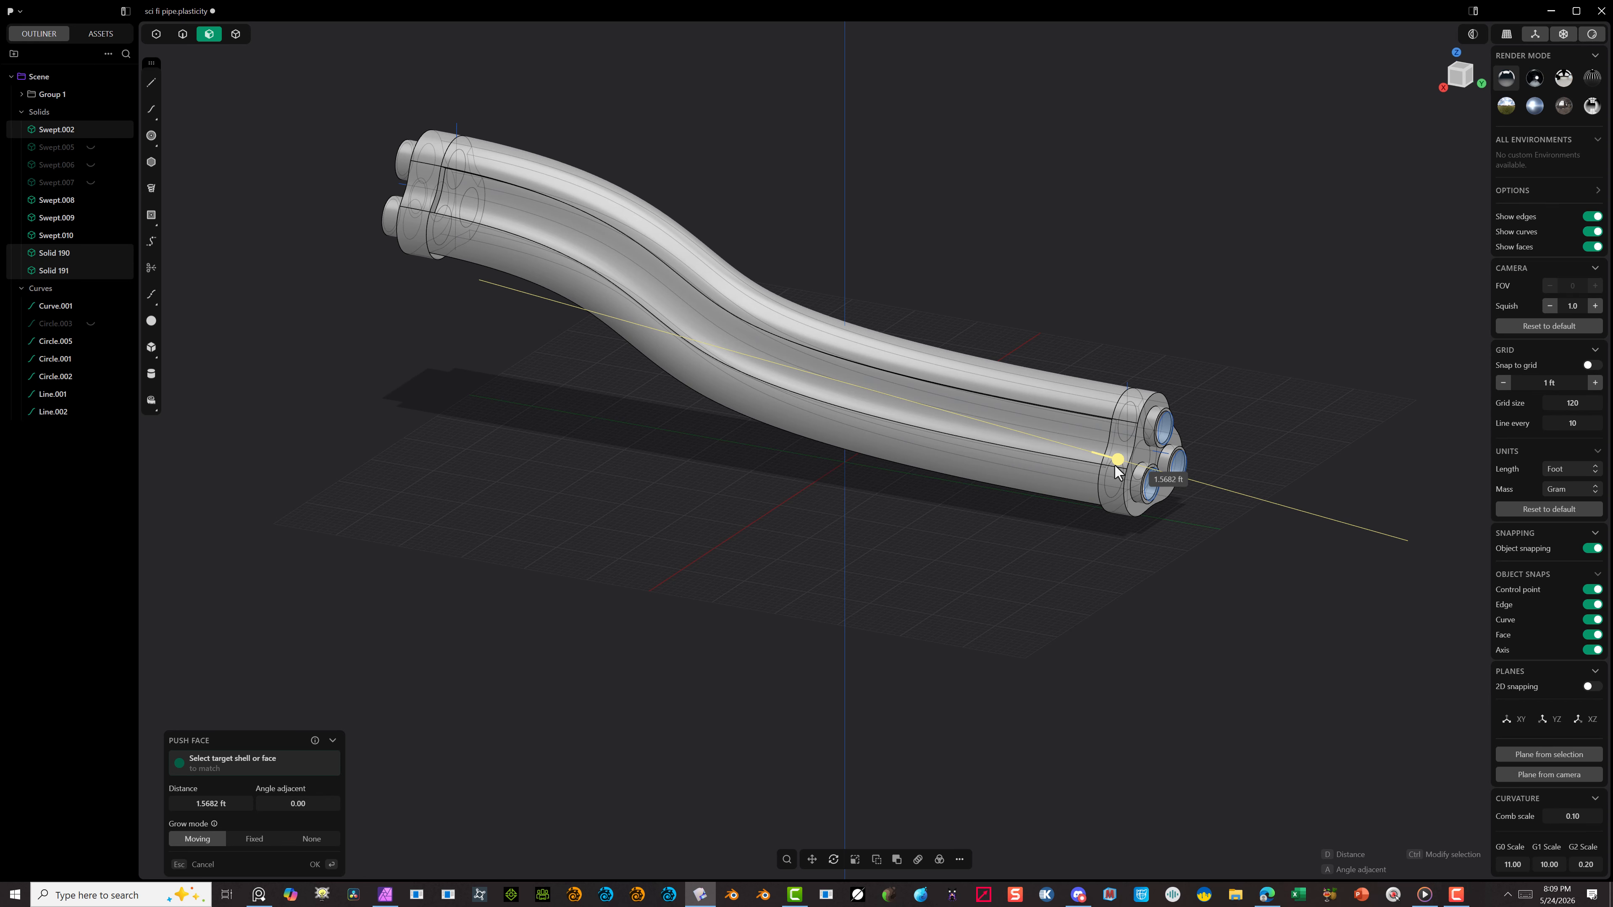
scroll(1118, 470, up, 10)
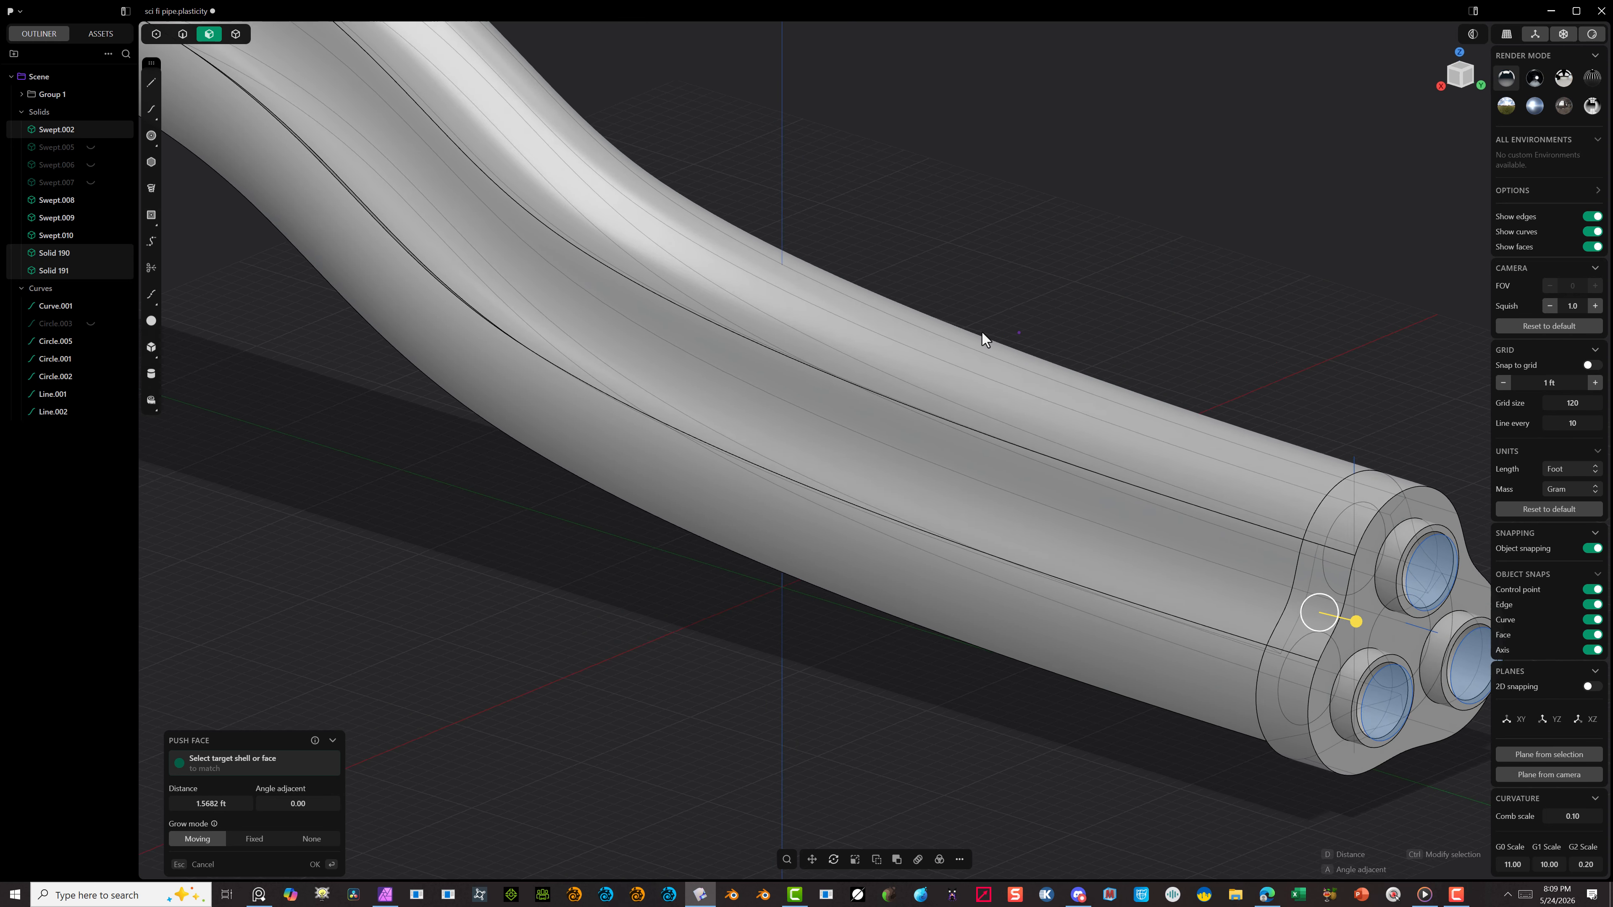
middle_drag(982, 331, 917, 287)
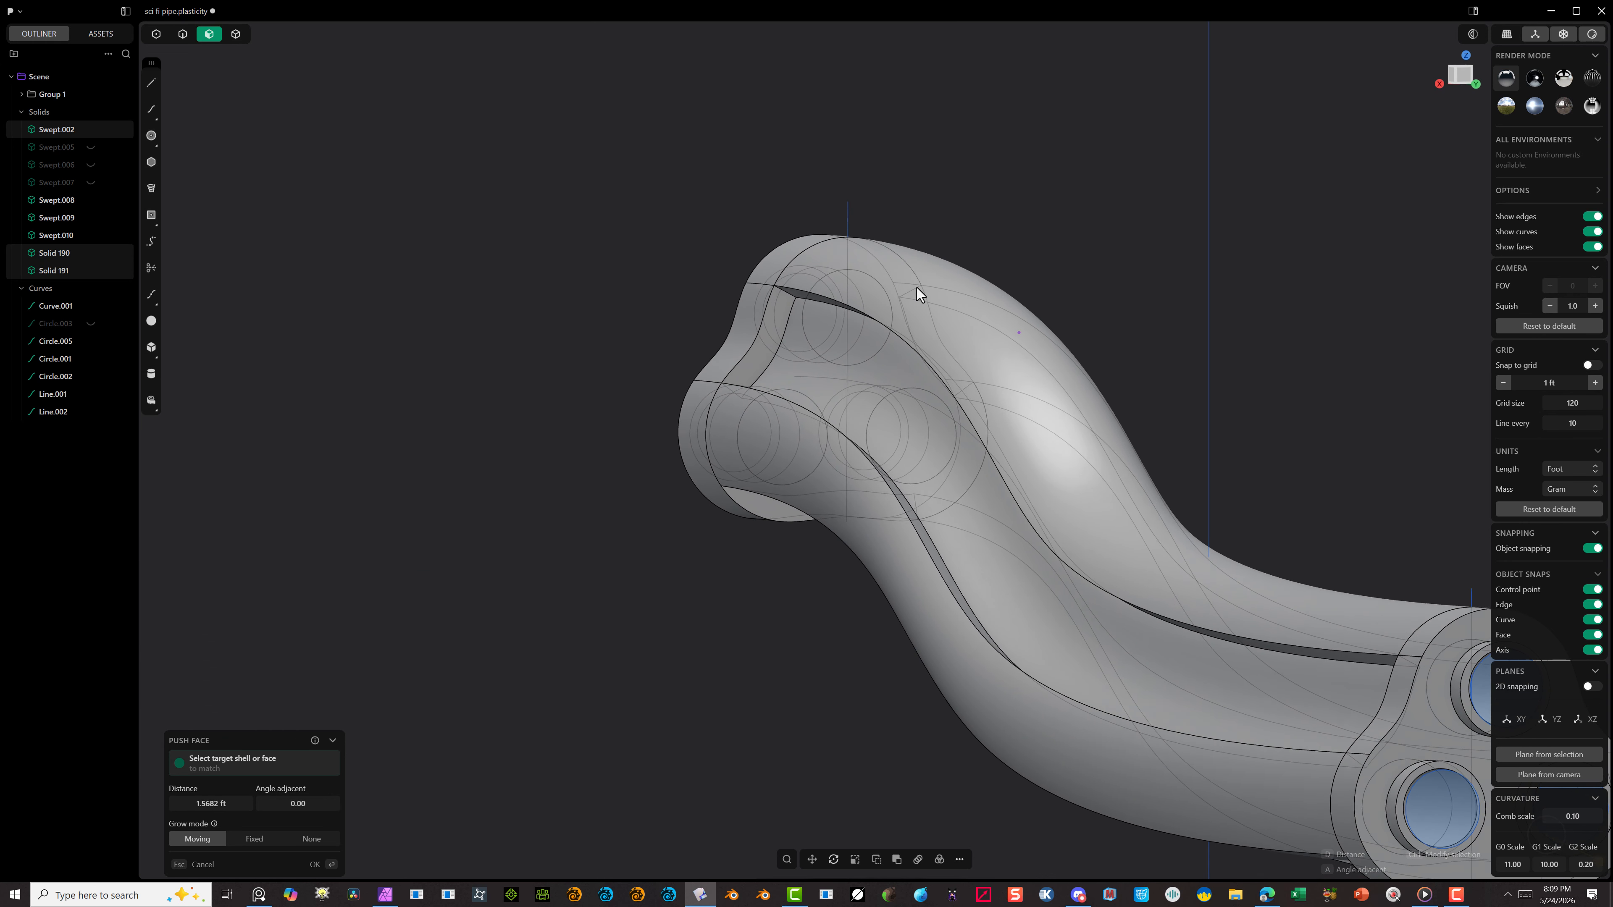
scroll(986, 324, down, 7)
middle_drag(1070, 359, 1278, 376)
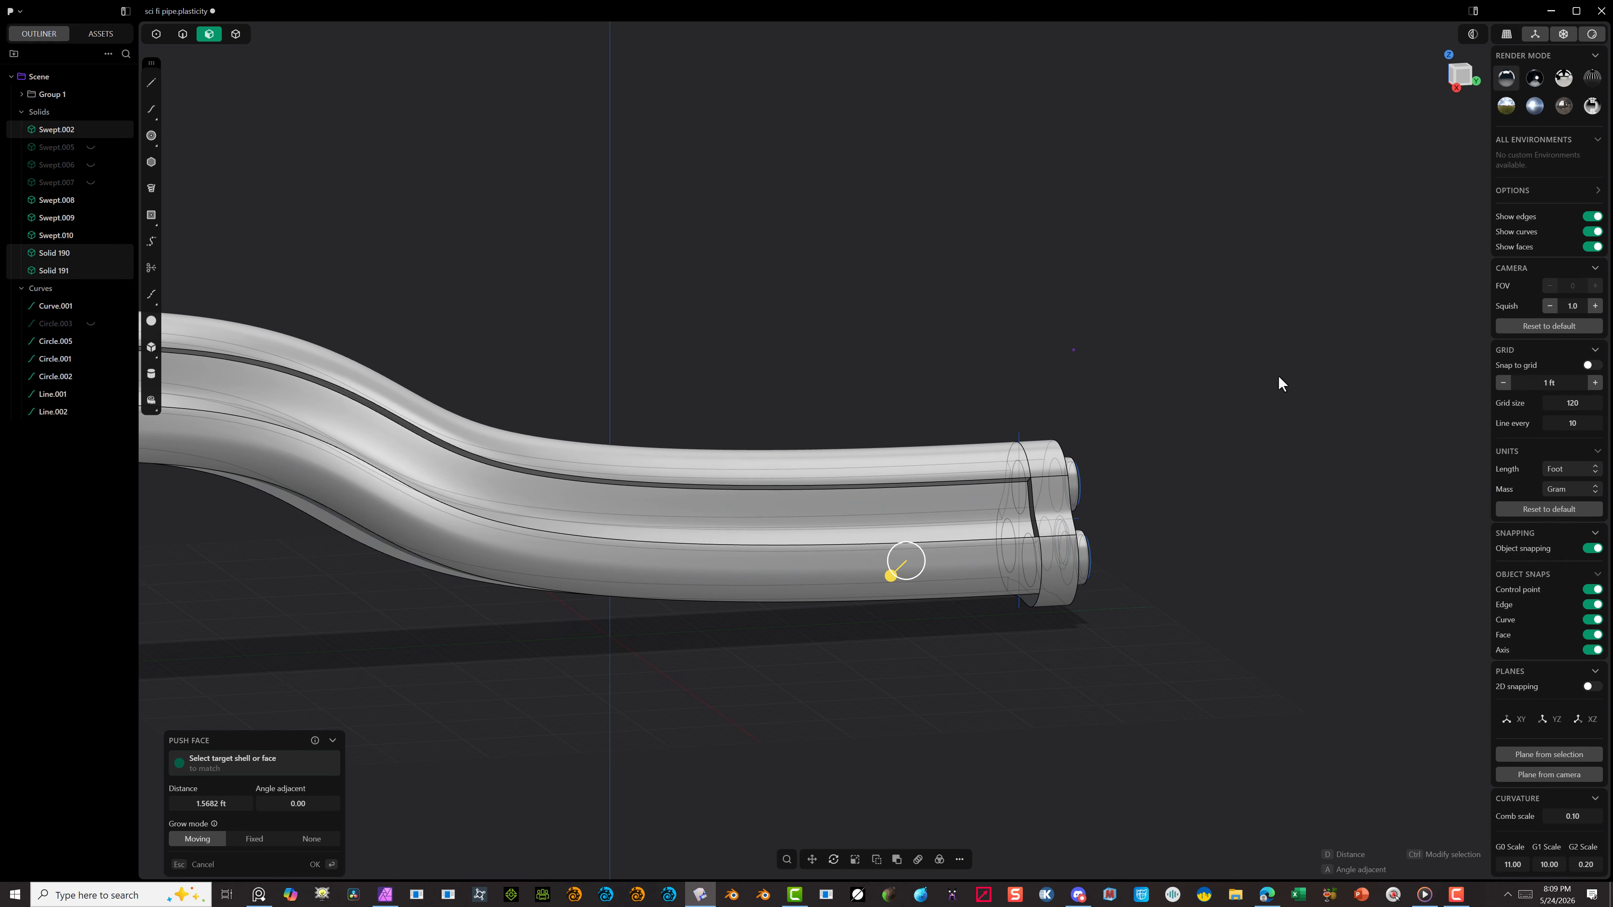
scroll(1067, 384, down, 3)
scroll(514, 341, up, 8)
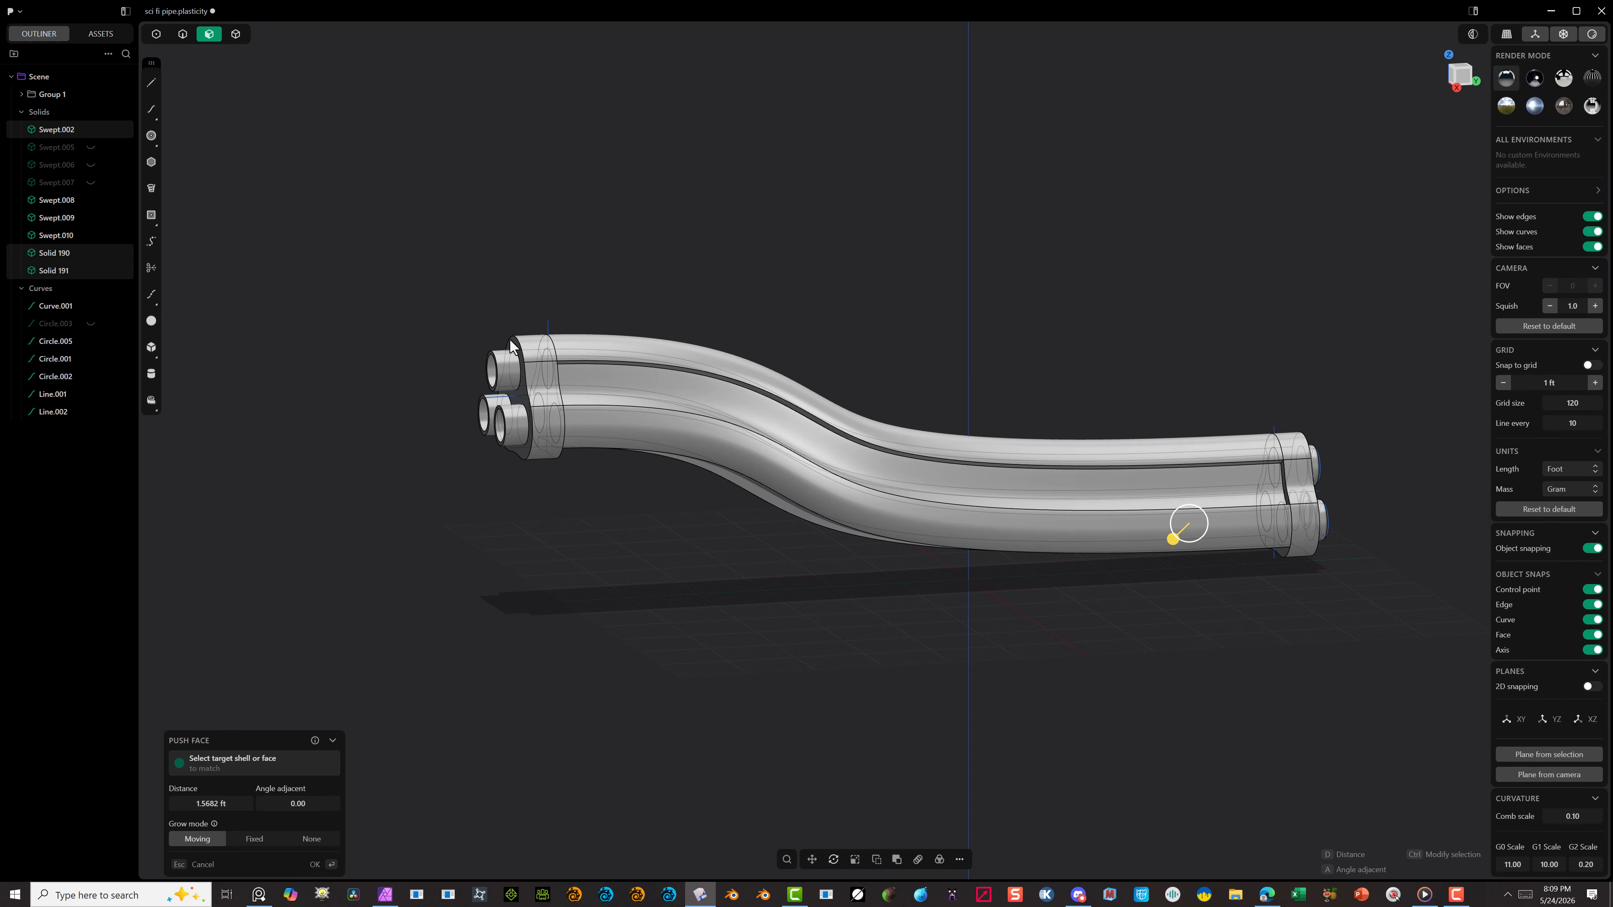
scroll(478, 350, down, 3)
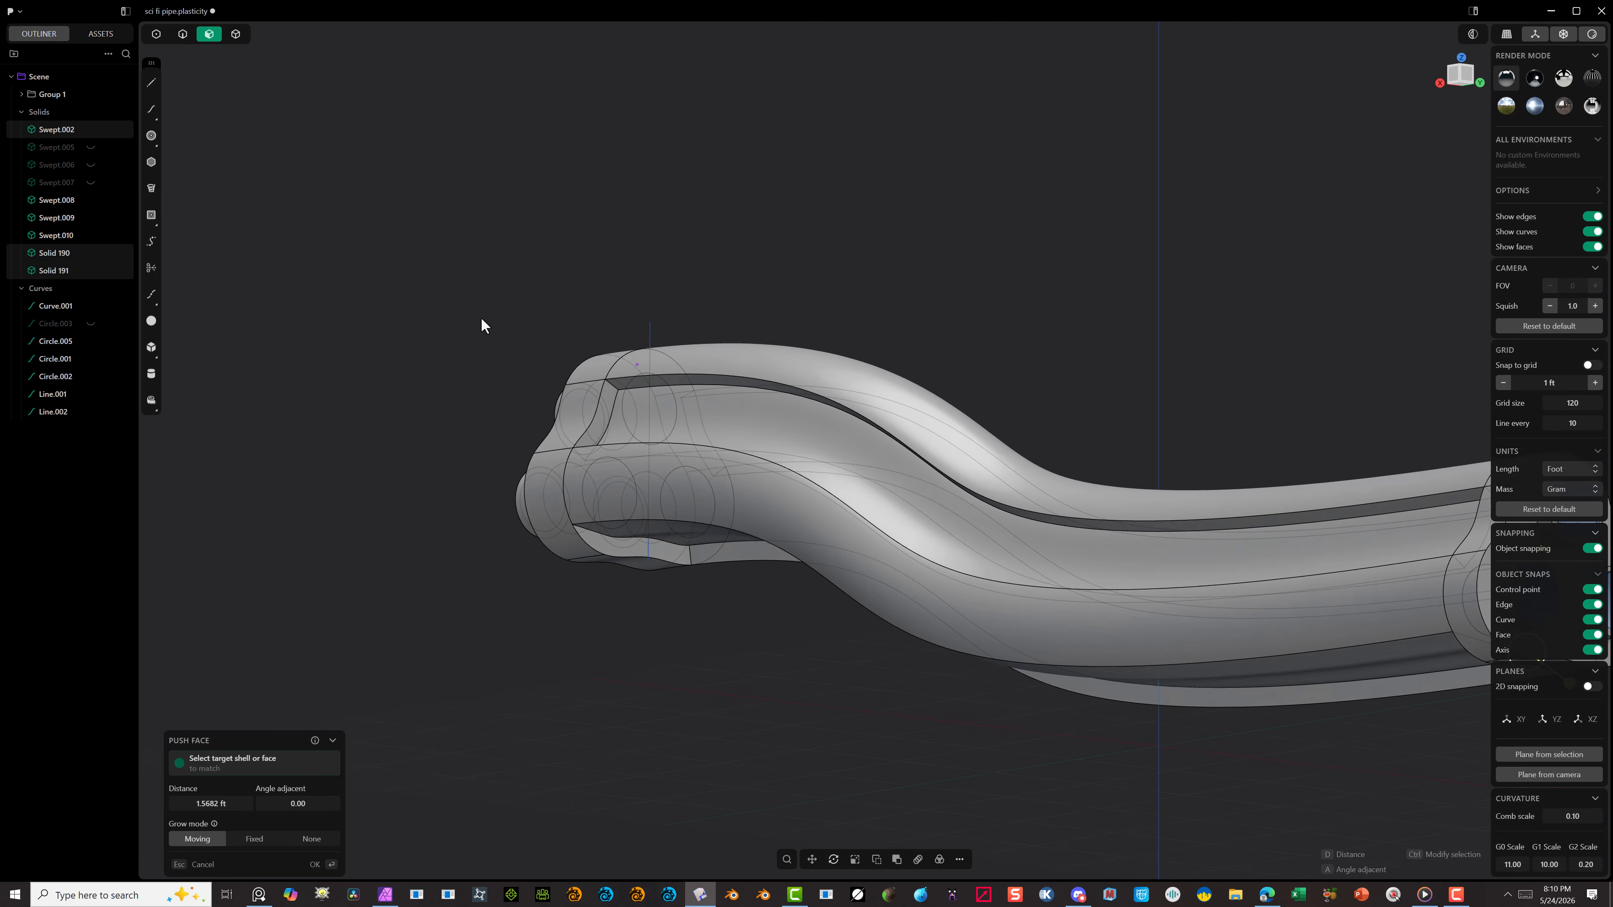
middle_drag(491, 326, 893, 454)
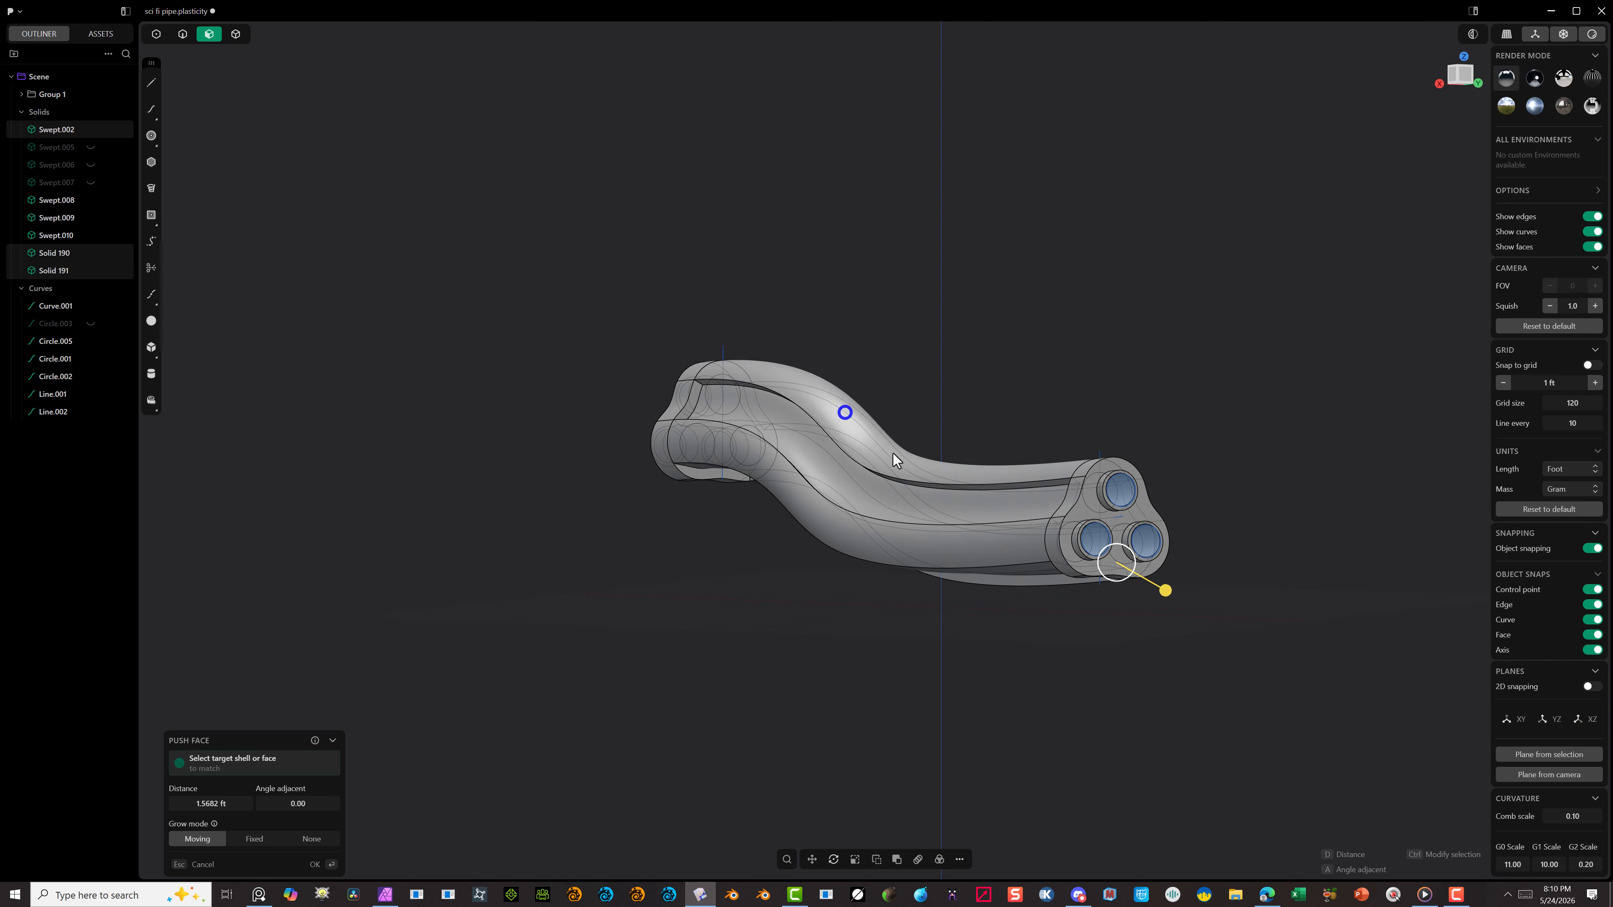
scroll(1125, 575, up, 2)
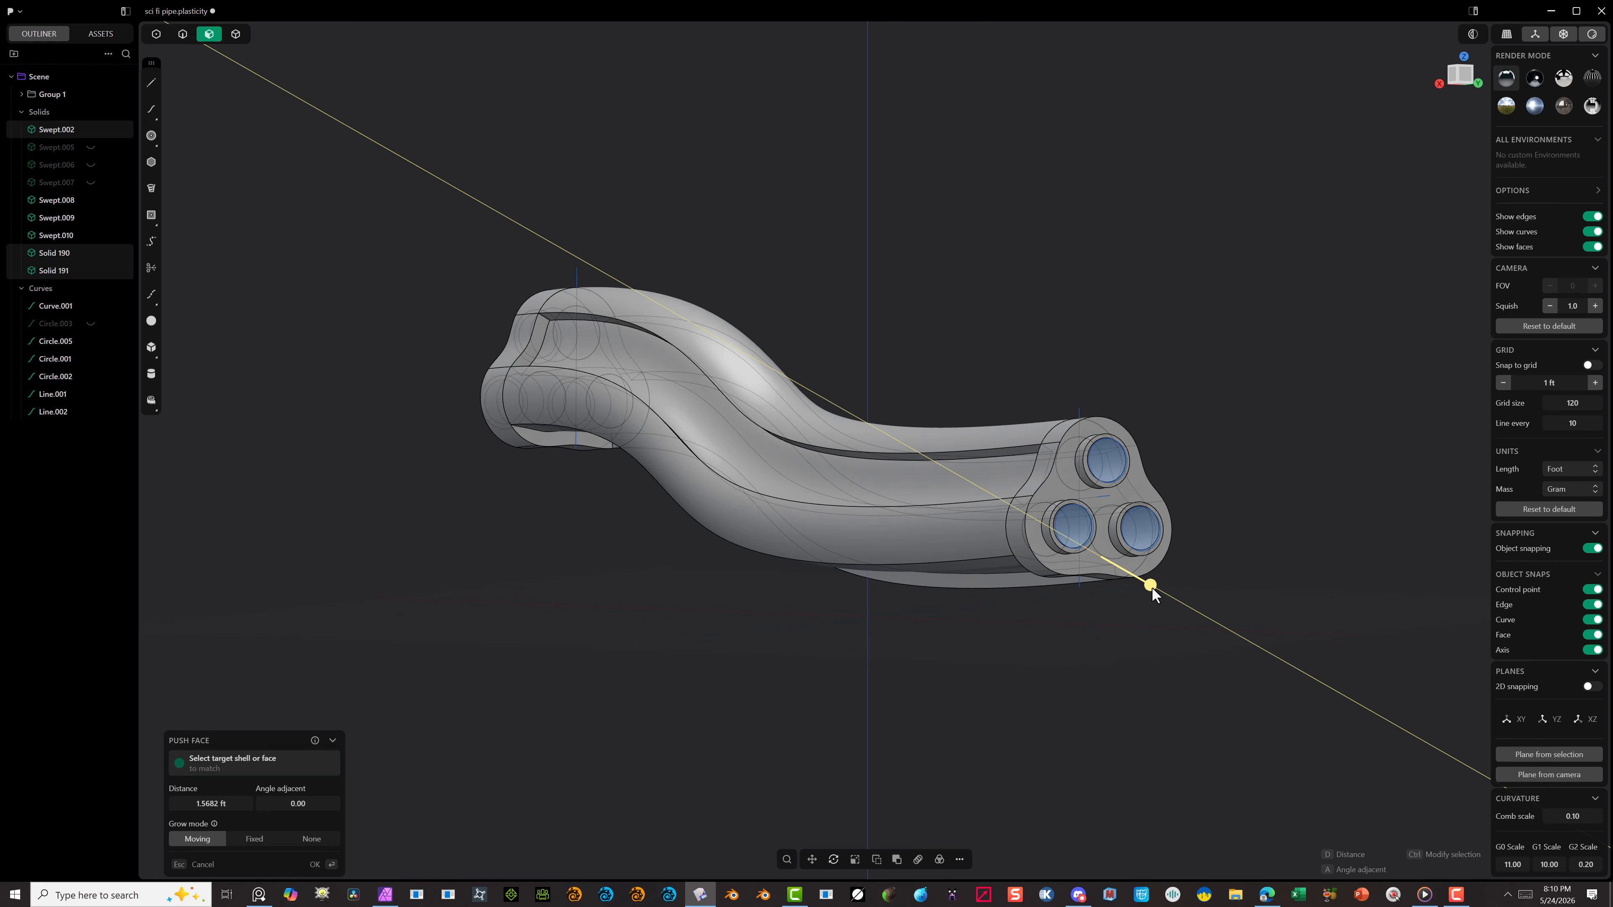
Step: Set the outward push of the selected shell faces to about 0.69 ft and apply it
drag(1152, 588, 1146, 584)
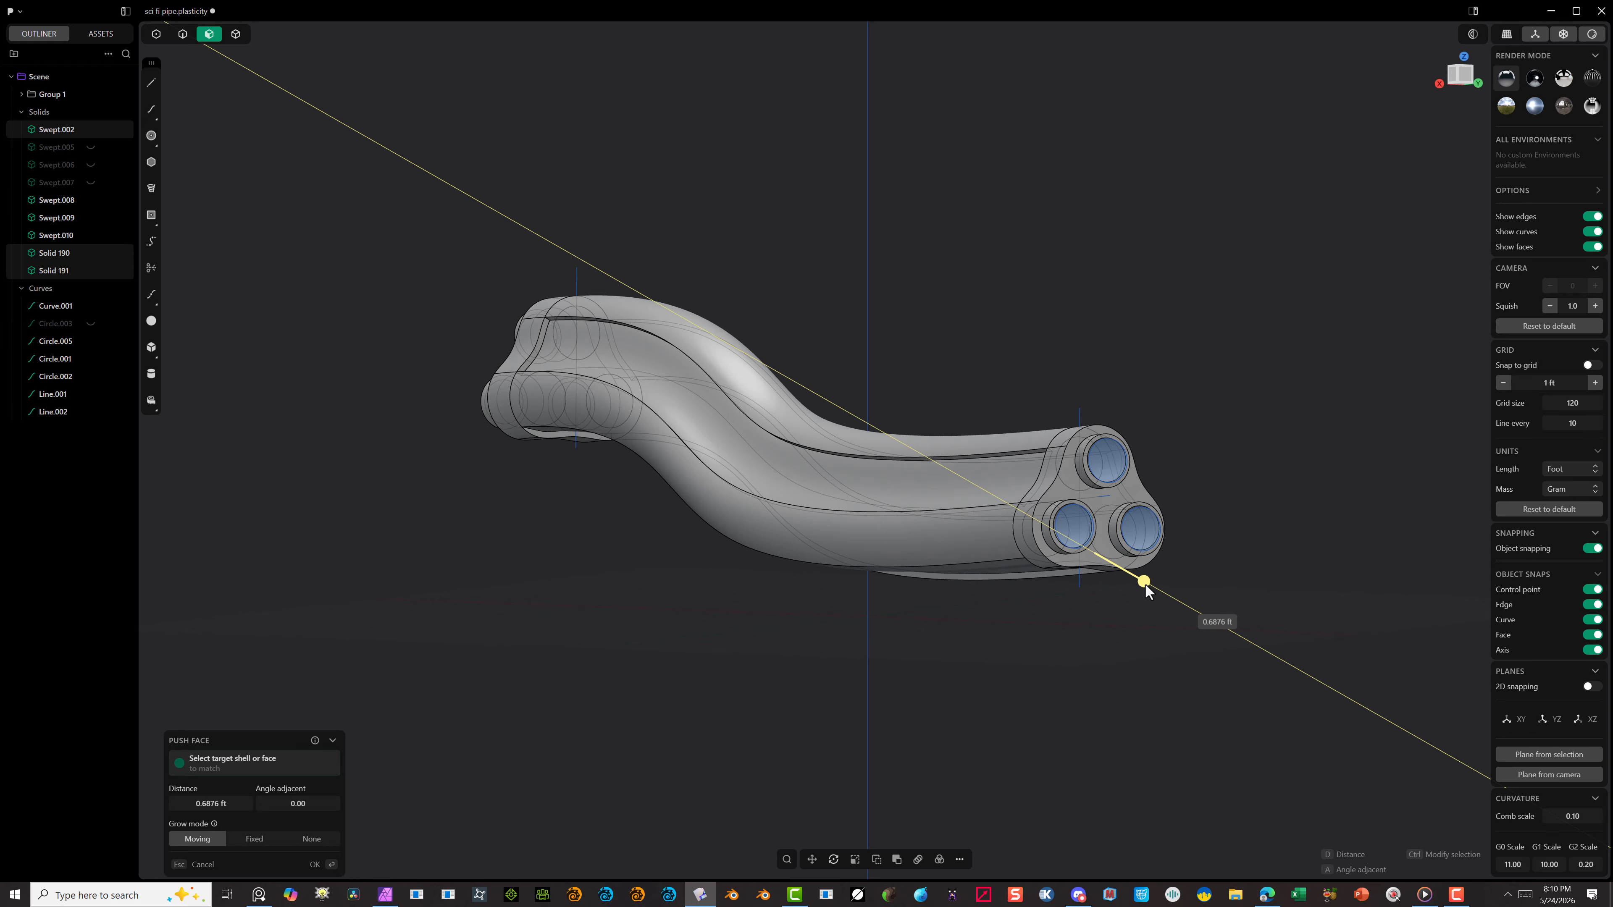
click(1146, 584)
click(322, 865)
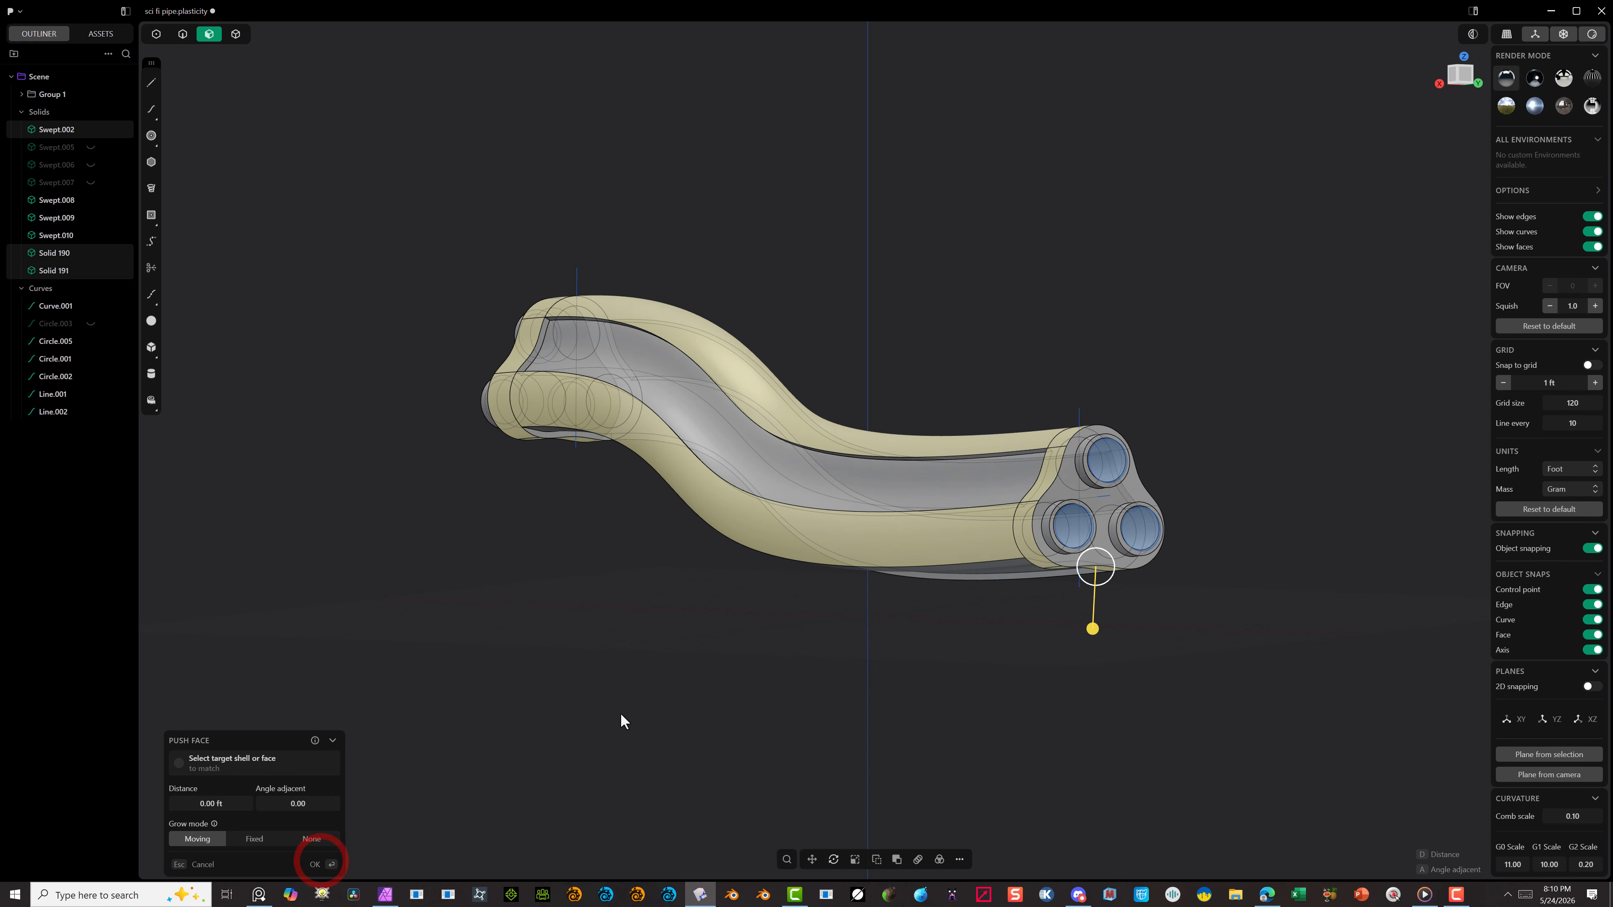
Step: Join the shell's middle section and the adjoining end section with a Boolean Union
middle_drag(622, 711, 772, 547)
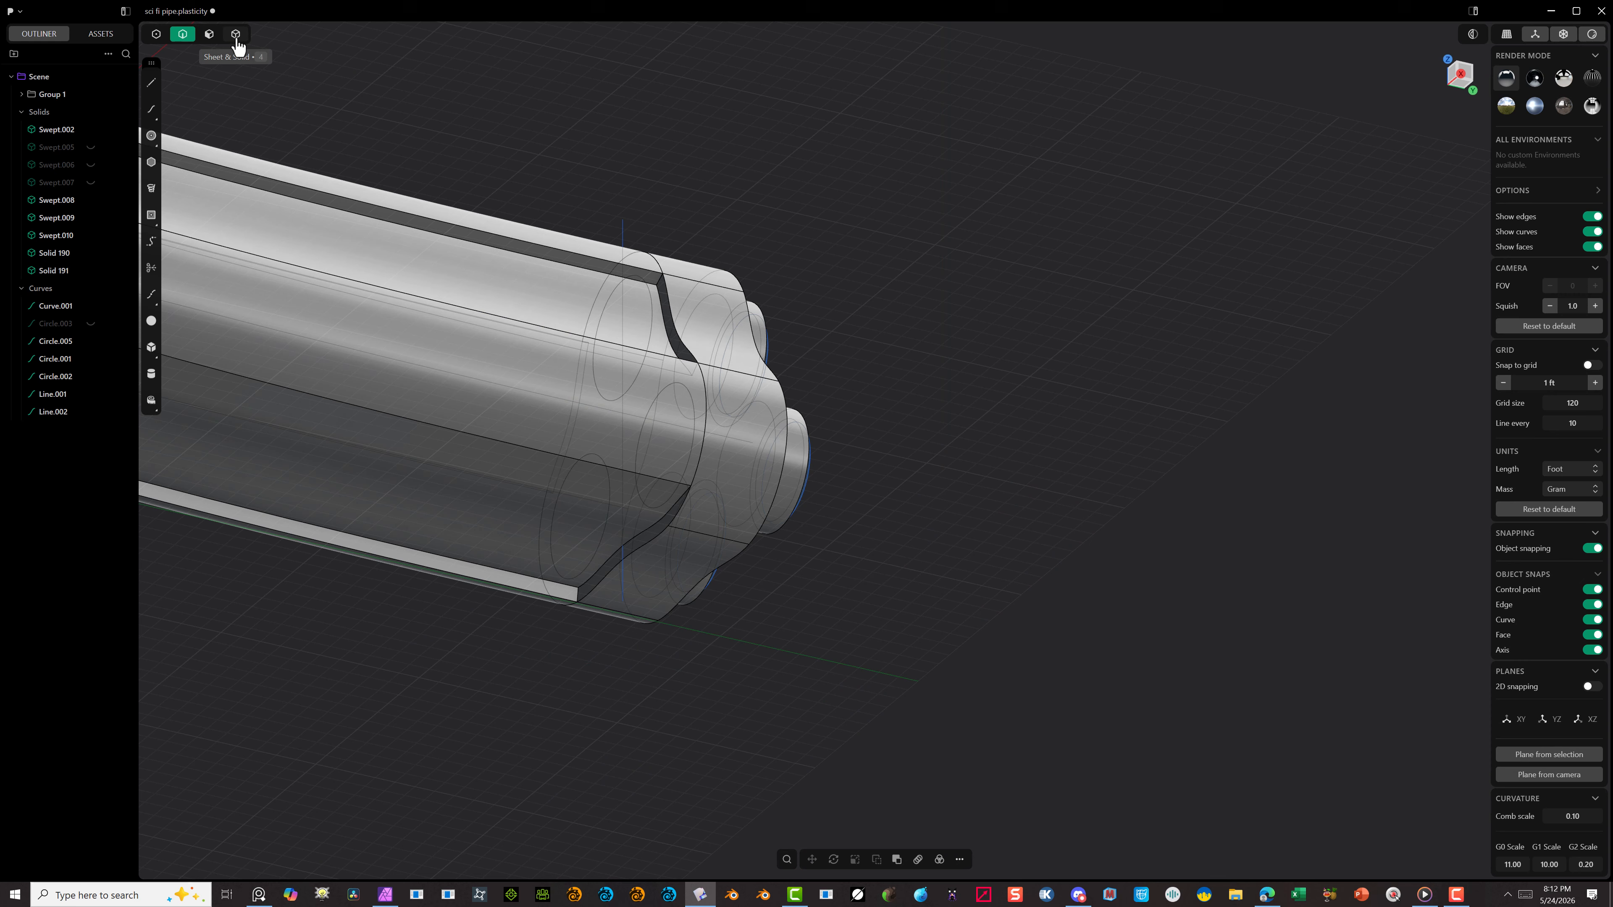
click(236, 33)
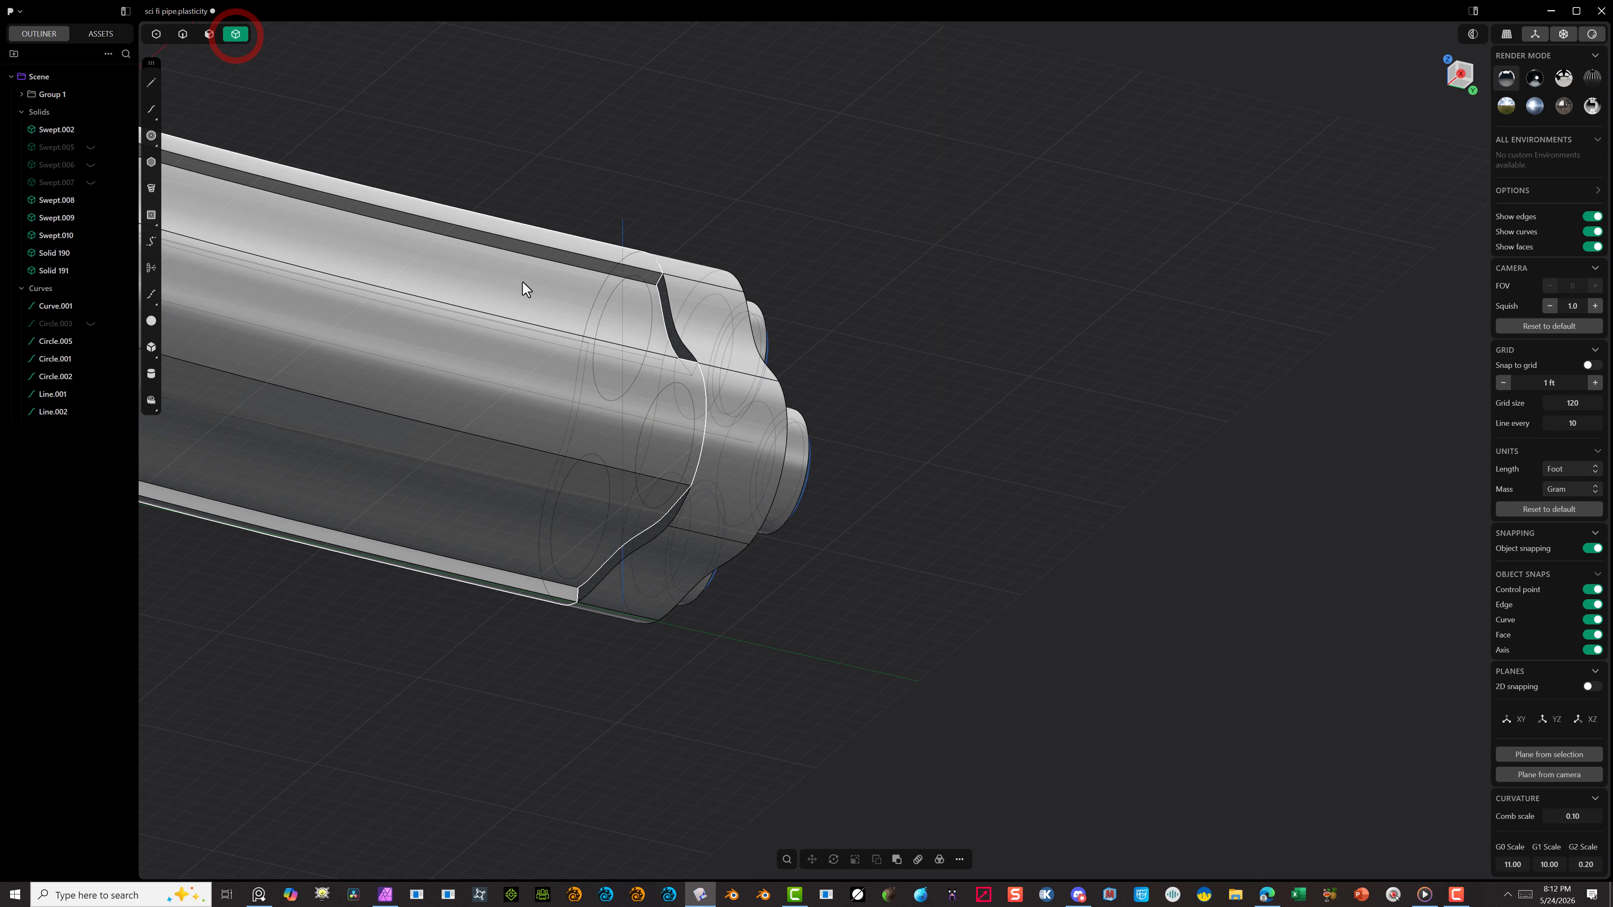
click(524, 283)
middle_drag(646, 291, 733, 159)
click(722, 148)
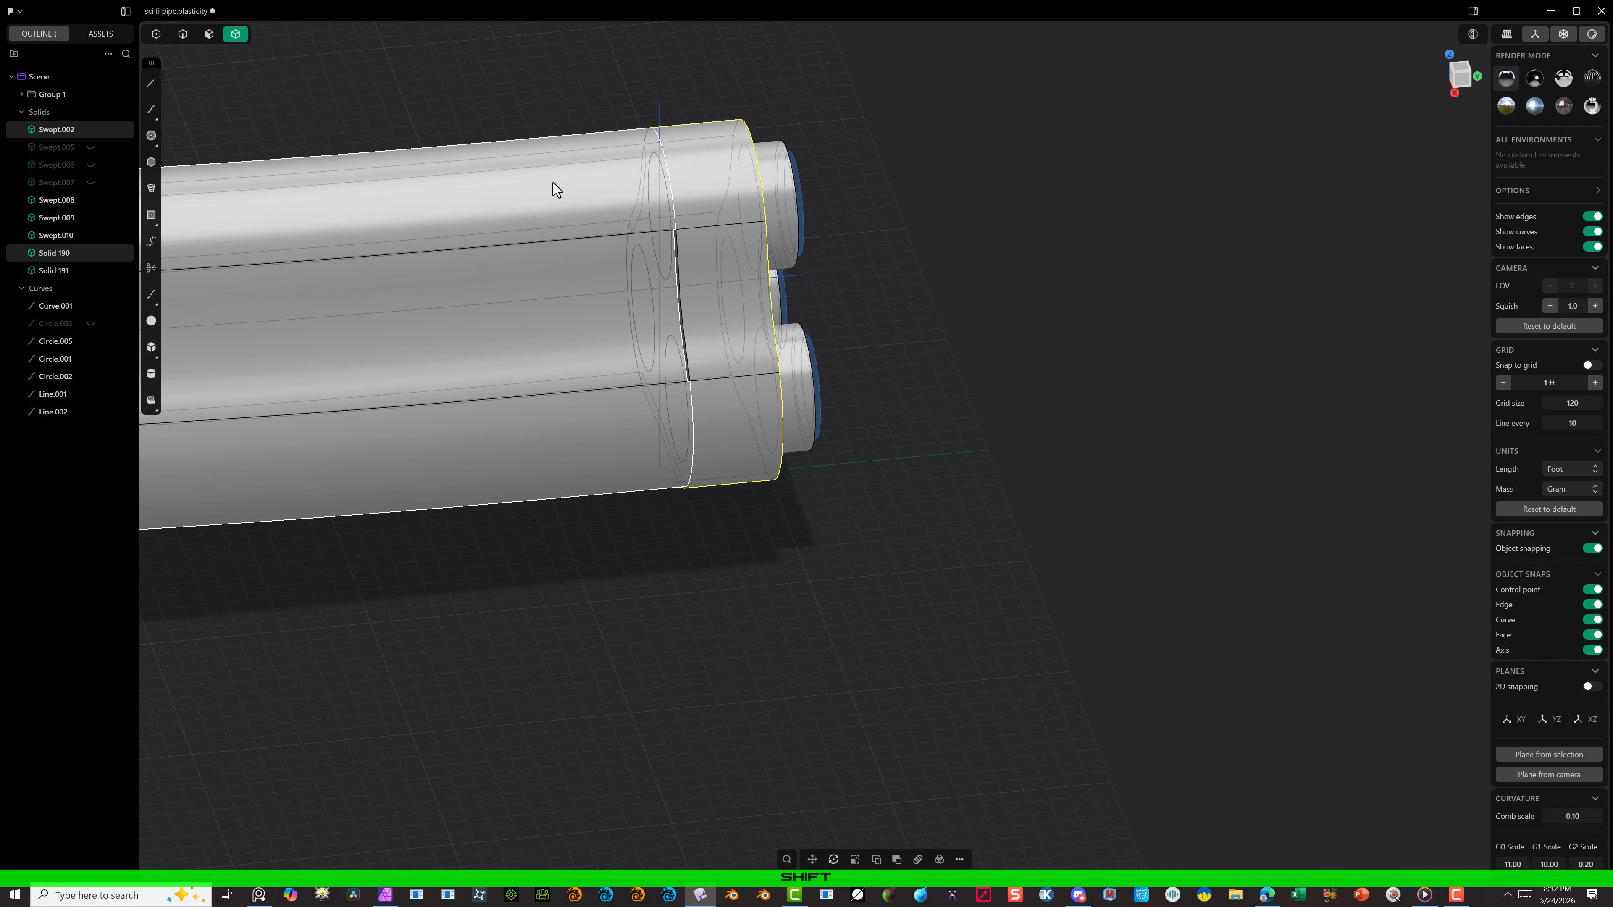
key(q)
key(q)
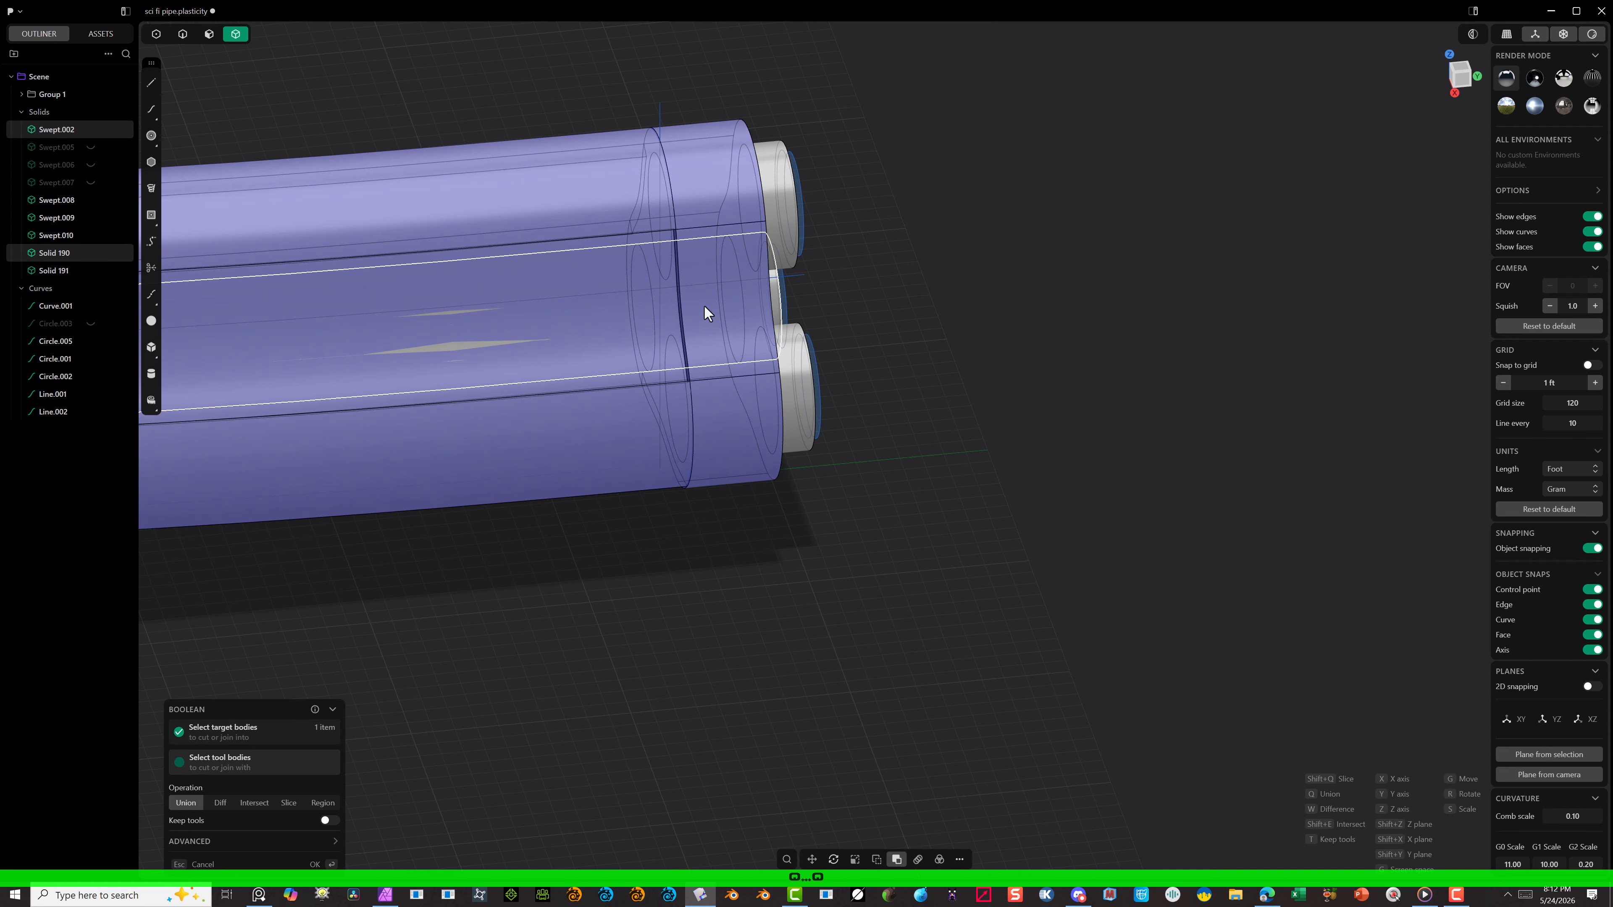
middle_drag(705, 317, 792, 318)
scroll(793, 326, down, 3)
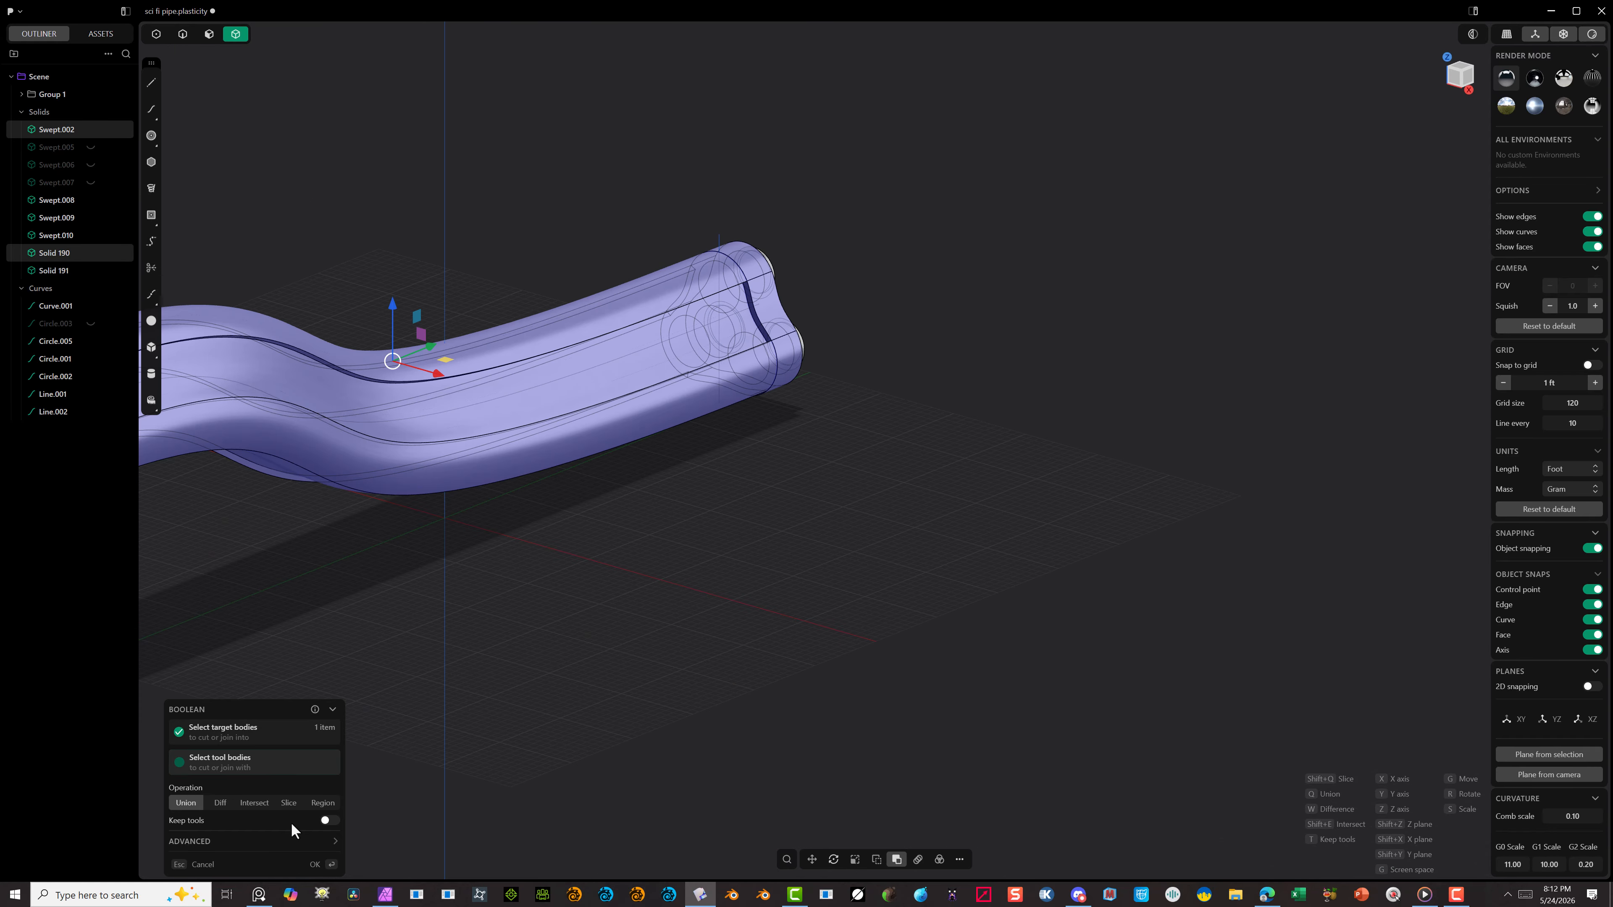
click(316, 865)
scroll(414, 605, down, 3)
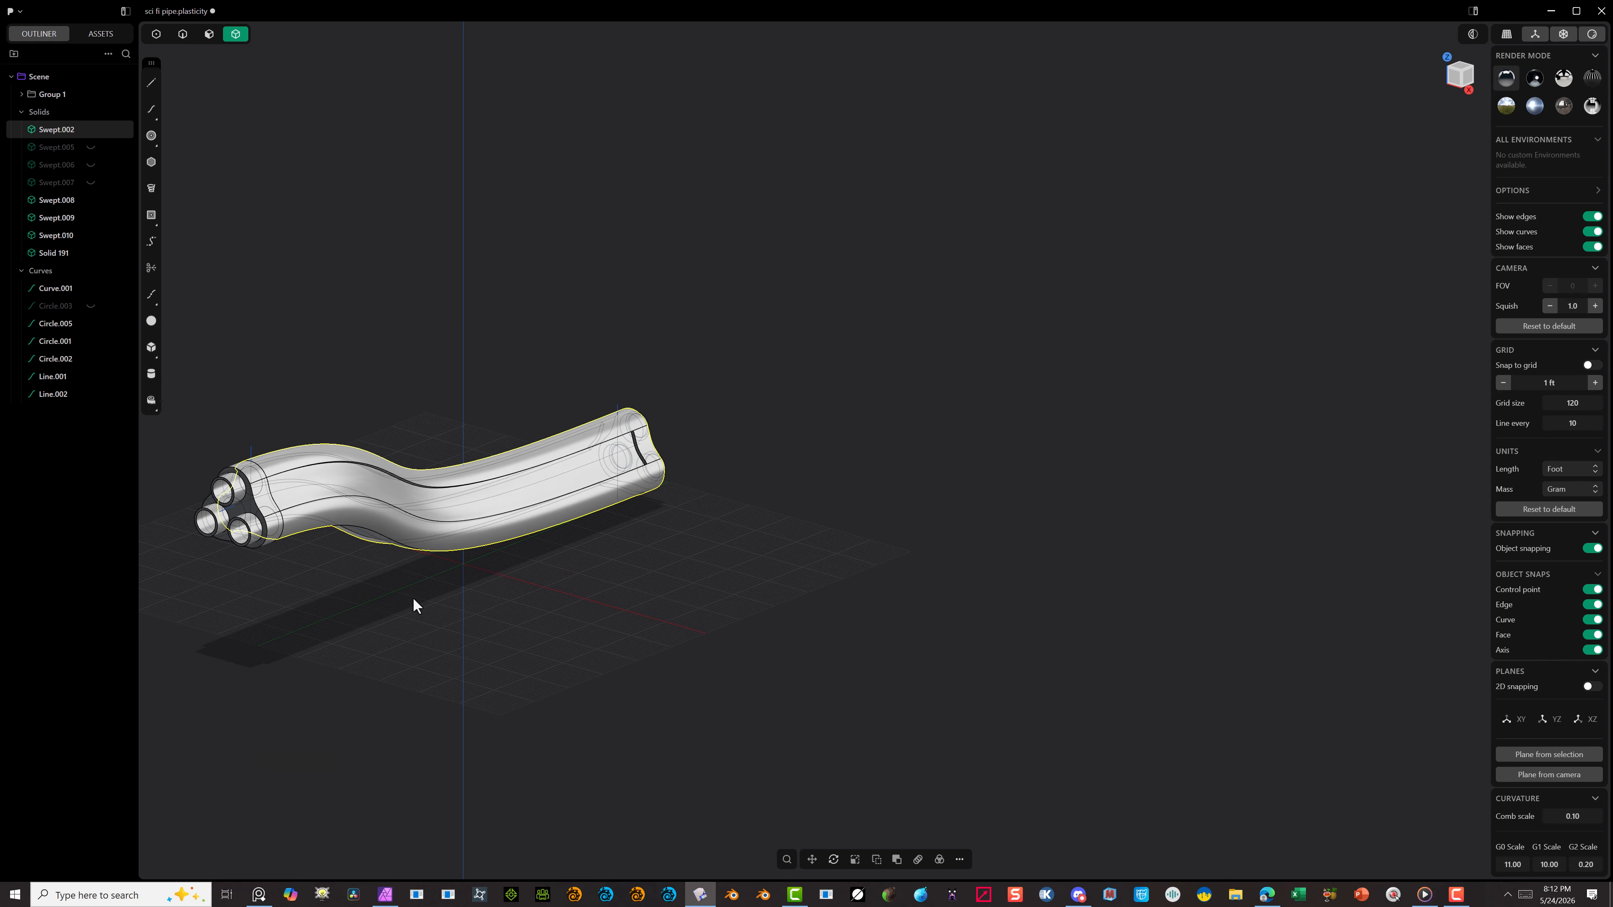
Step: Join the remaining end section around the tube openings to the shell with a Boolean Union
scroll(253, 481, up, 5)
click(247, 470)
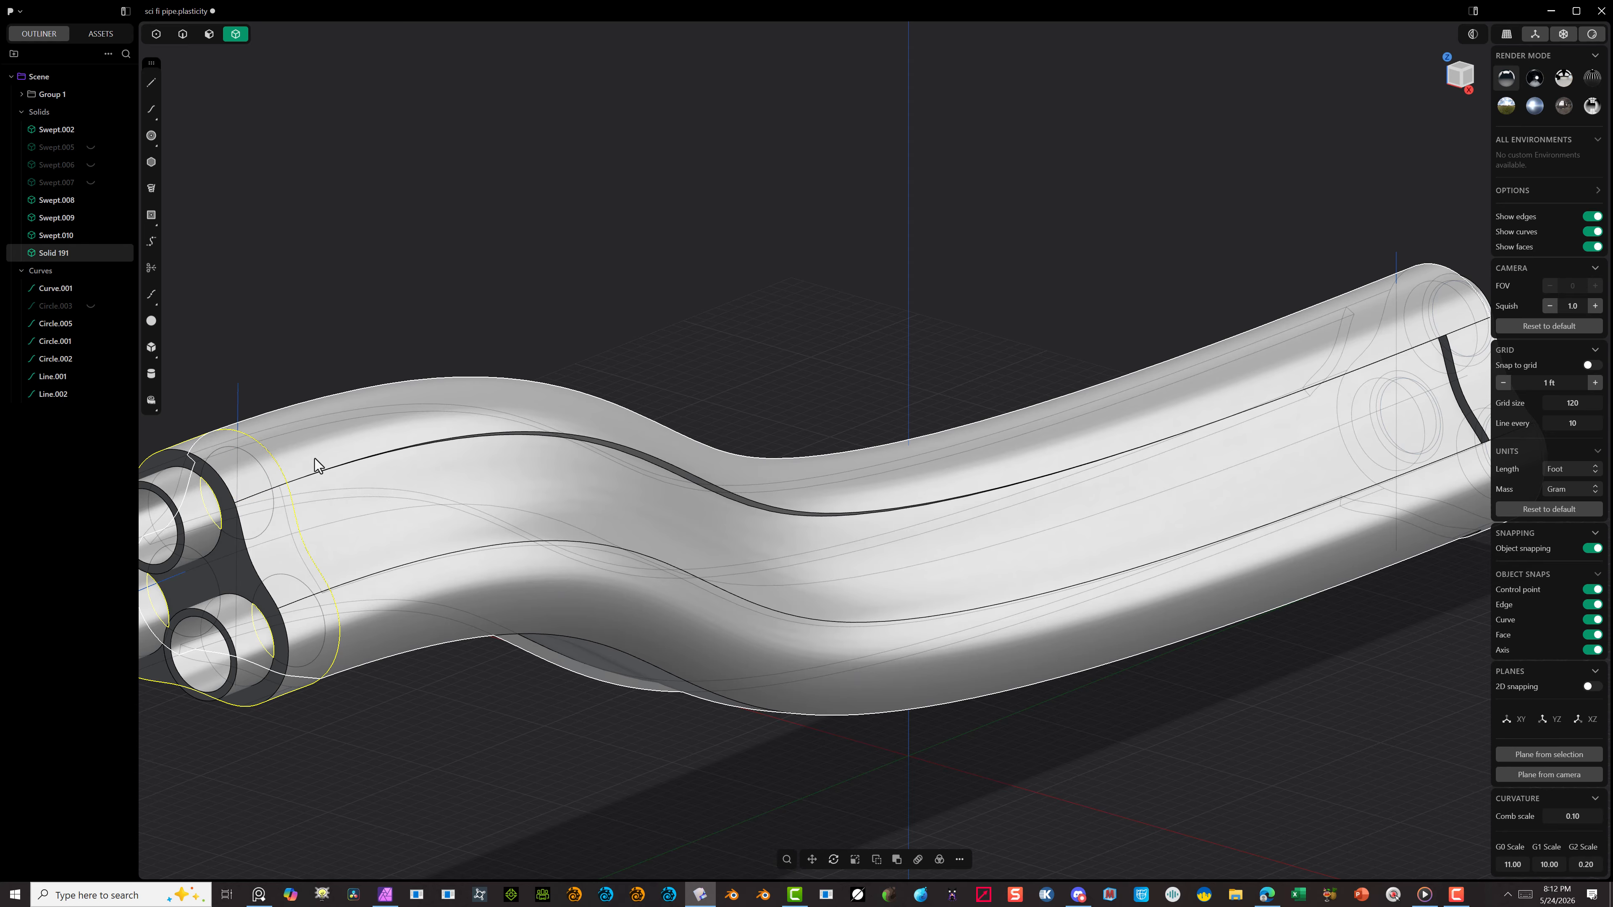
shift+click(317, 465)
key(q)
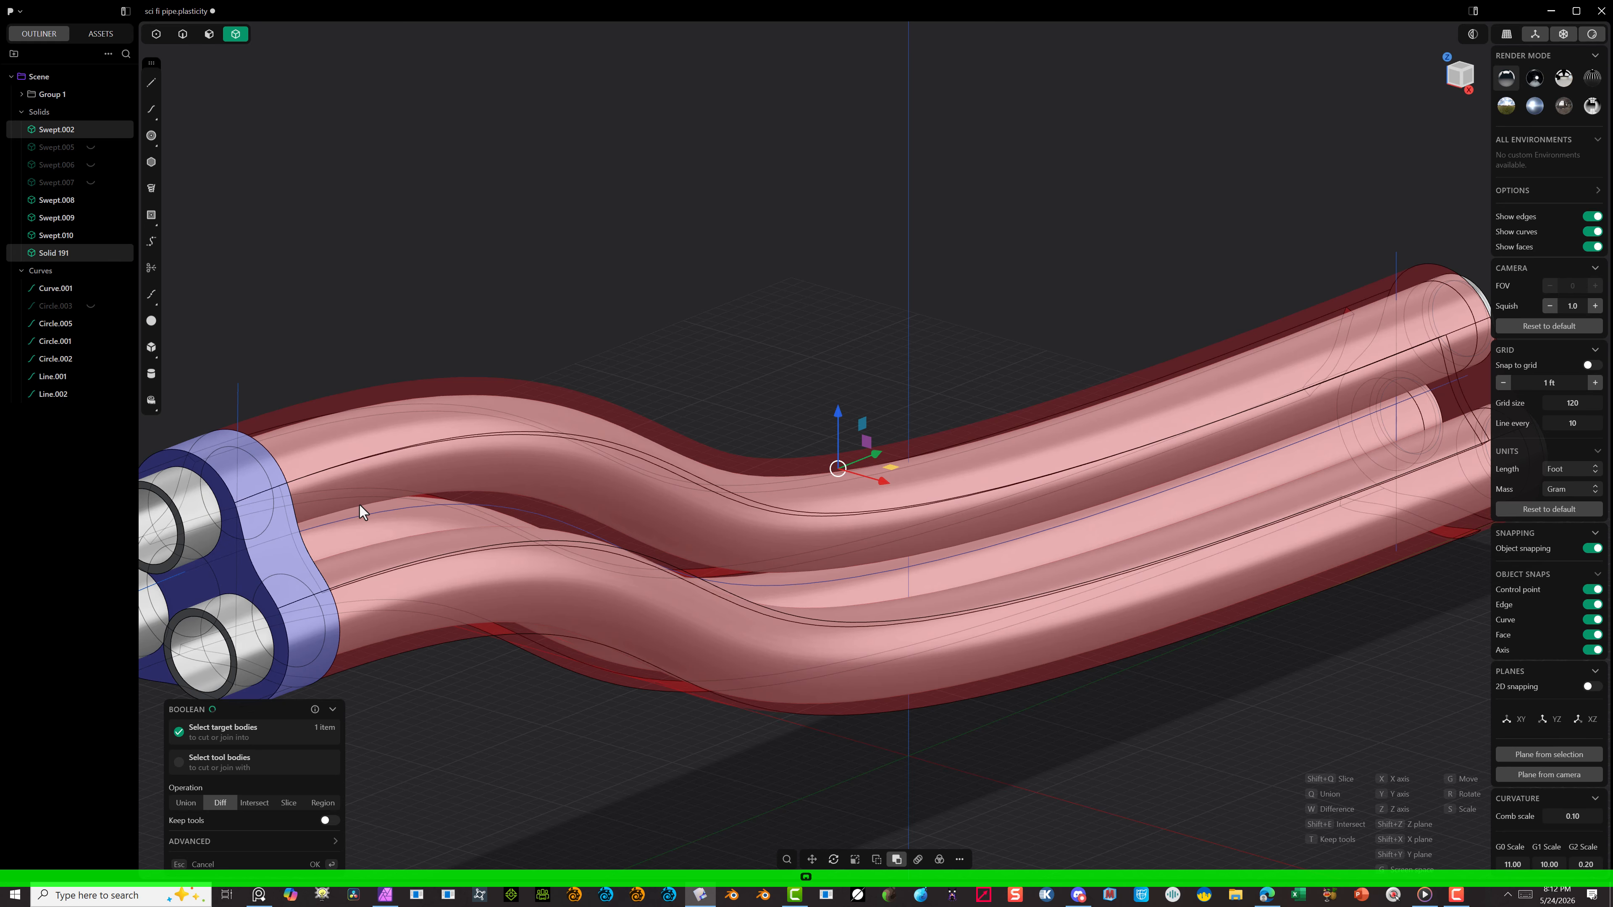
key(q)
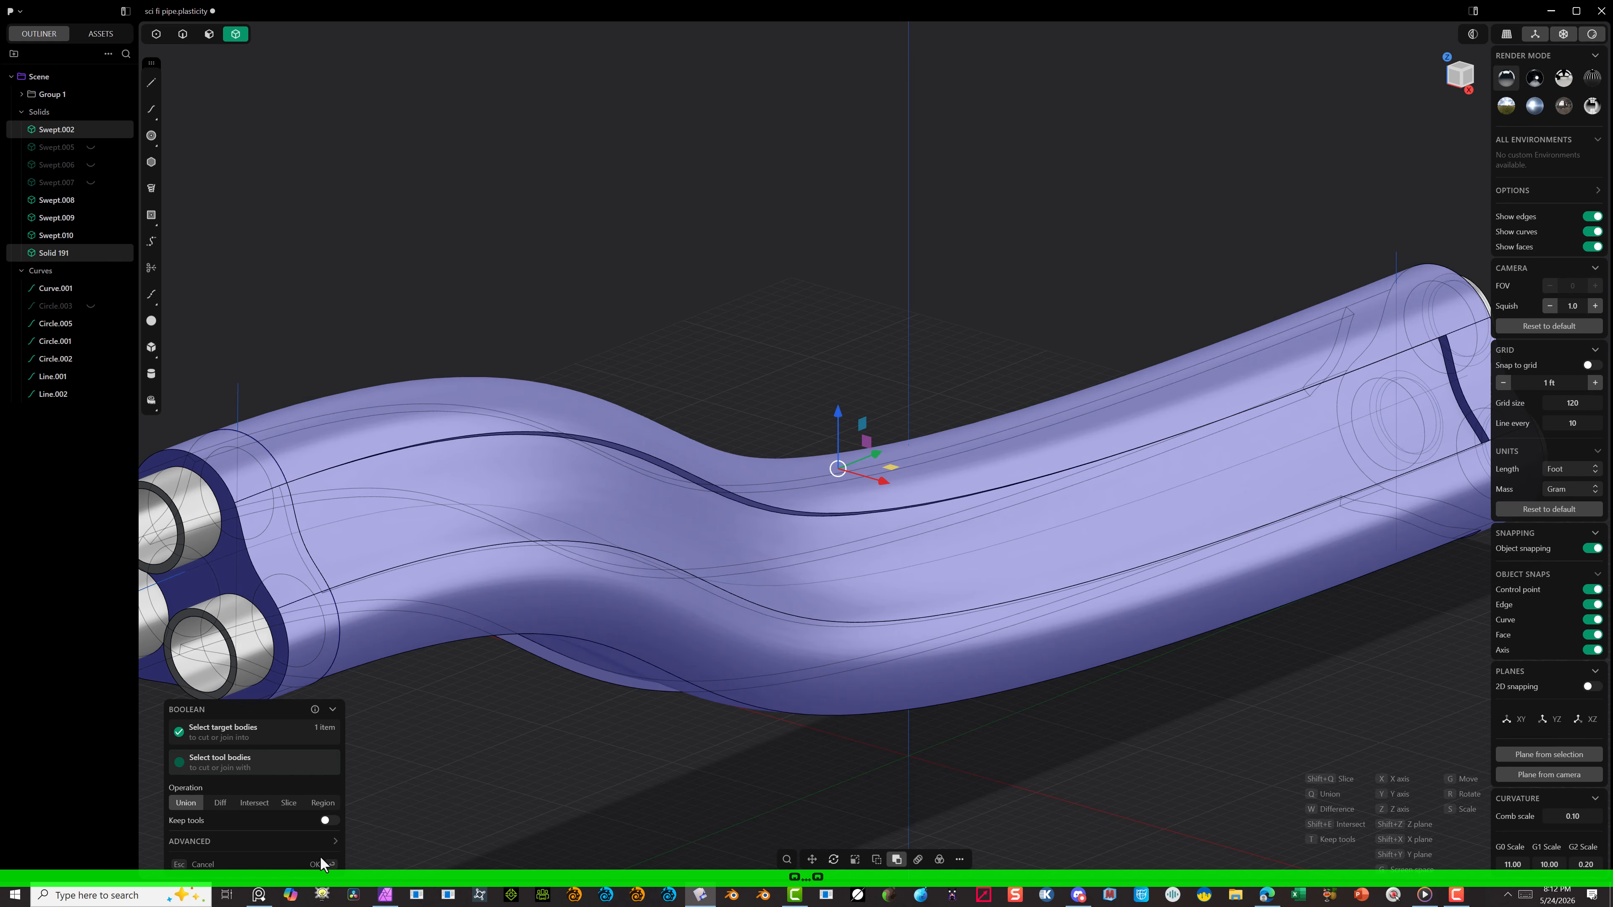
click(317, 863)
scroll(719, 552, down, 4)
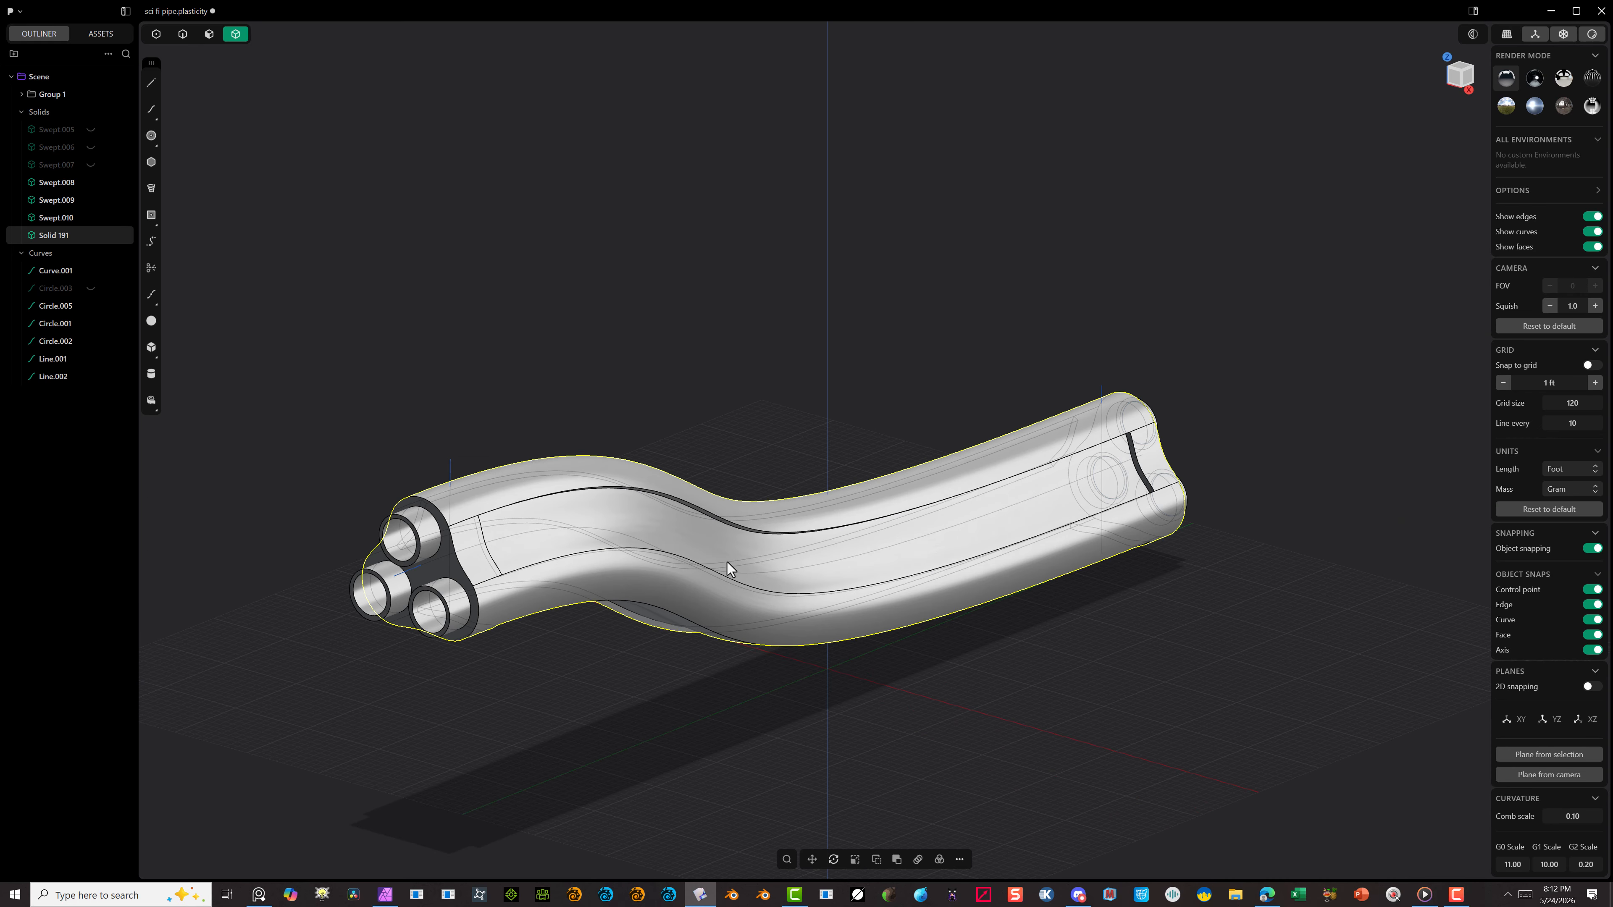
Step: Hide the three inner tubes so that only the joined outer shell remains on display
click(565, 158)
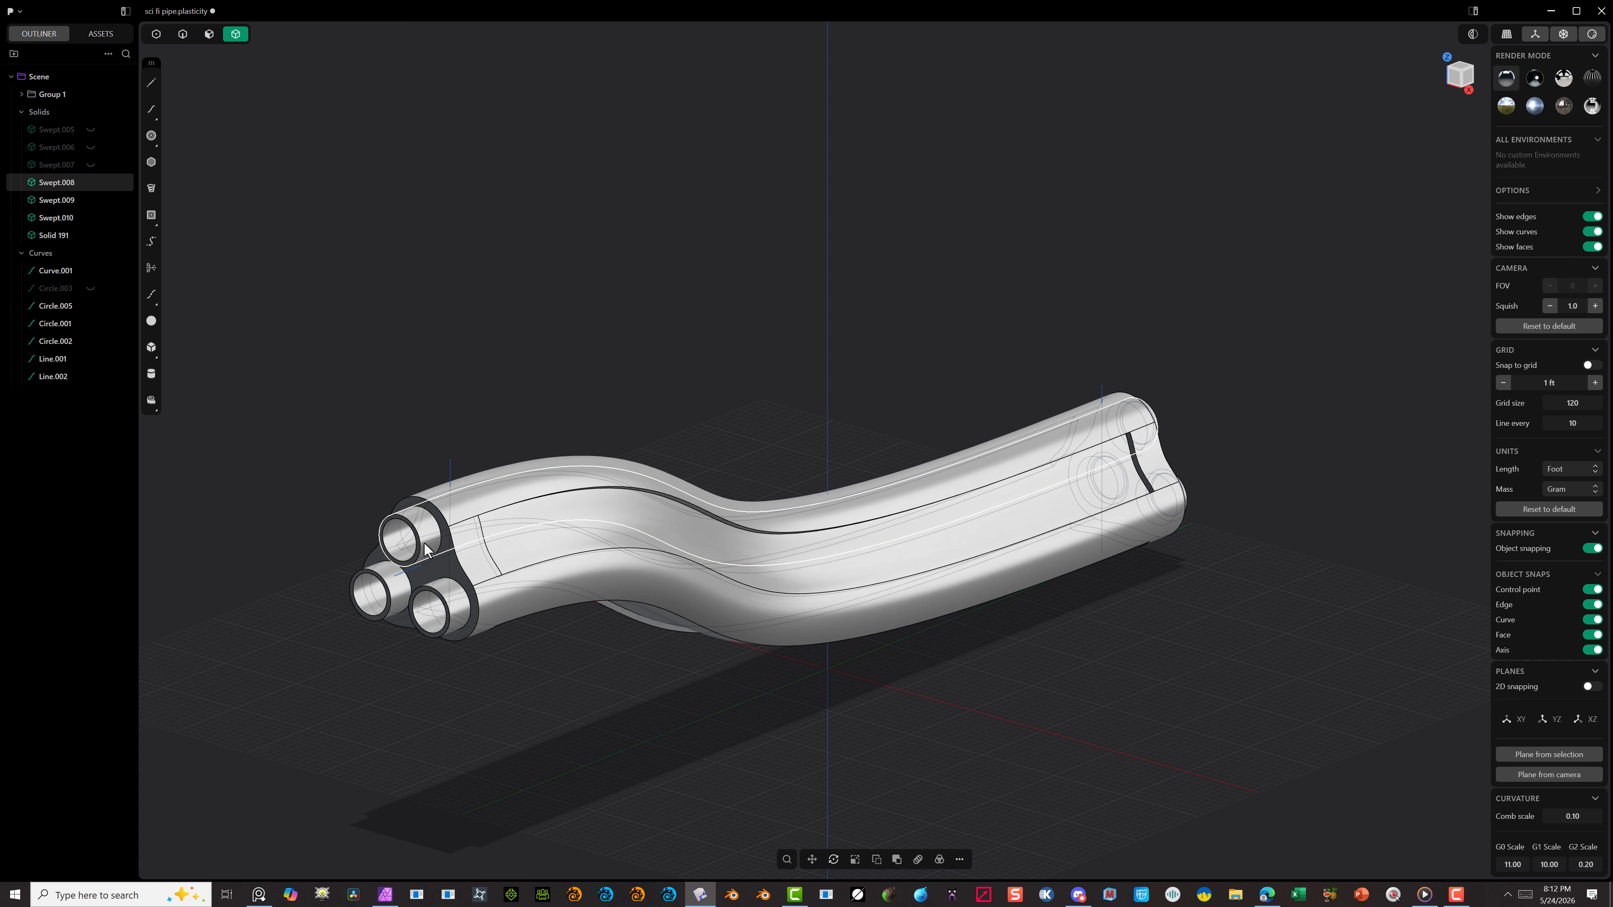
key(h)
key(h)
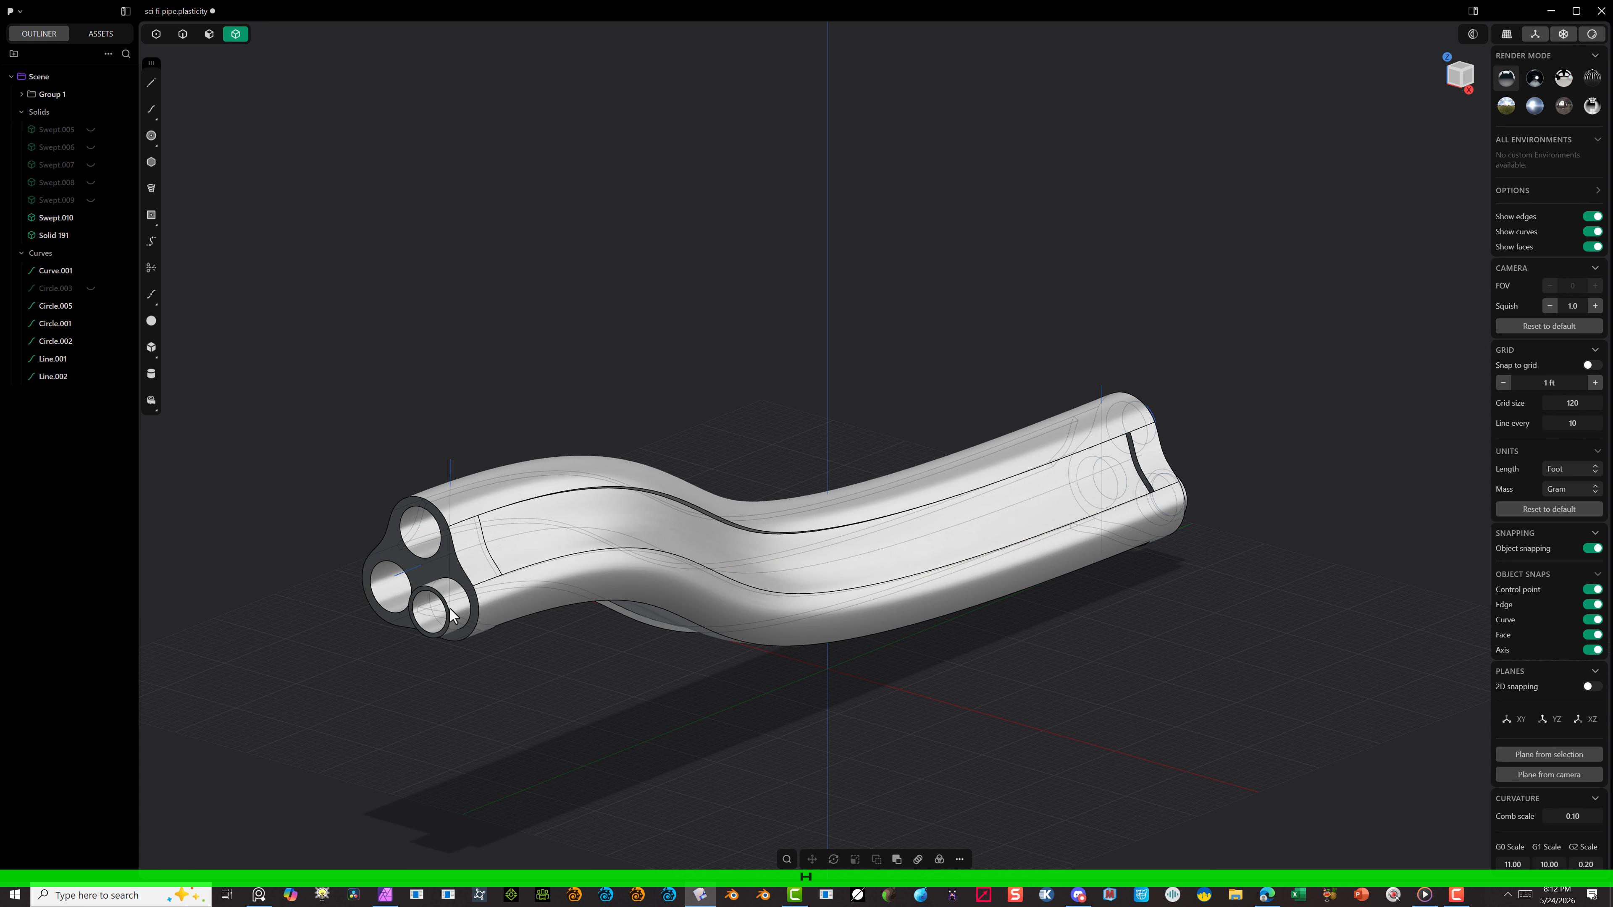
key(h)
scroll(517, 516, up, 4)
middle_drag(672, 543, 356, 457)
scroll(435, 451, up, 6)
scroll(435, 451, down, 2)
scroll(315, 402, down, 2)
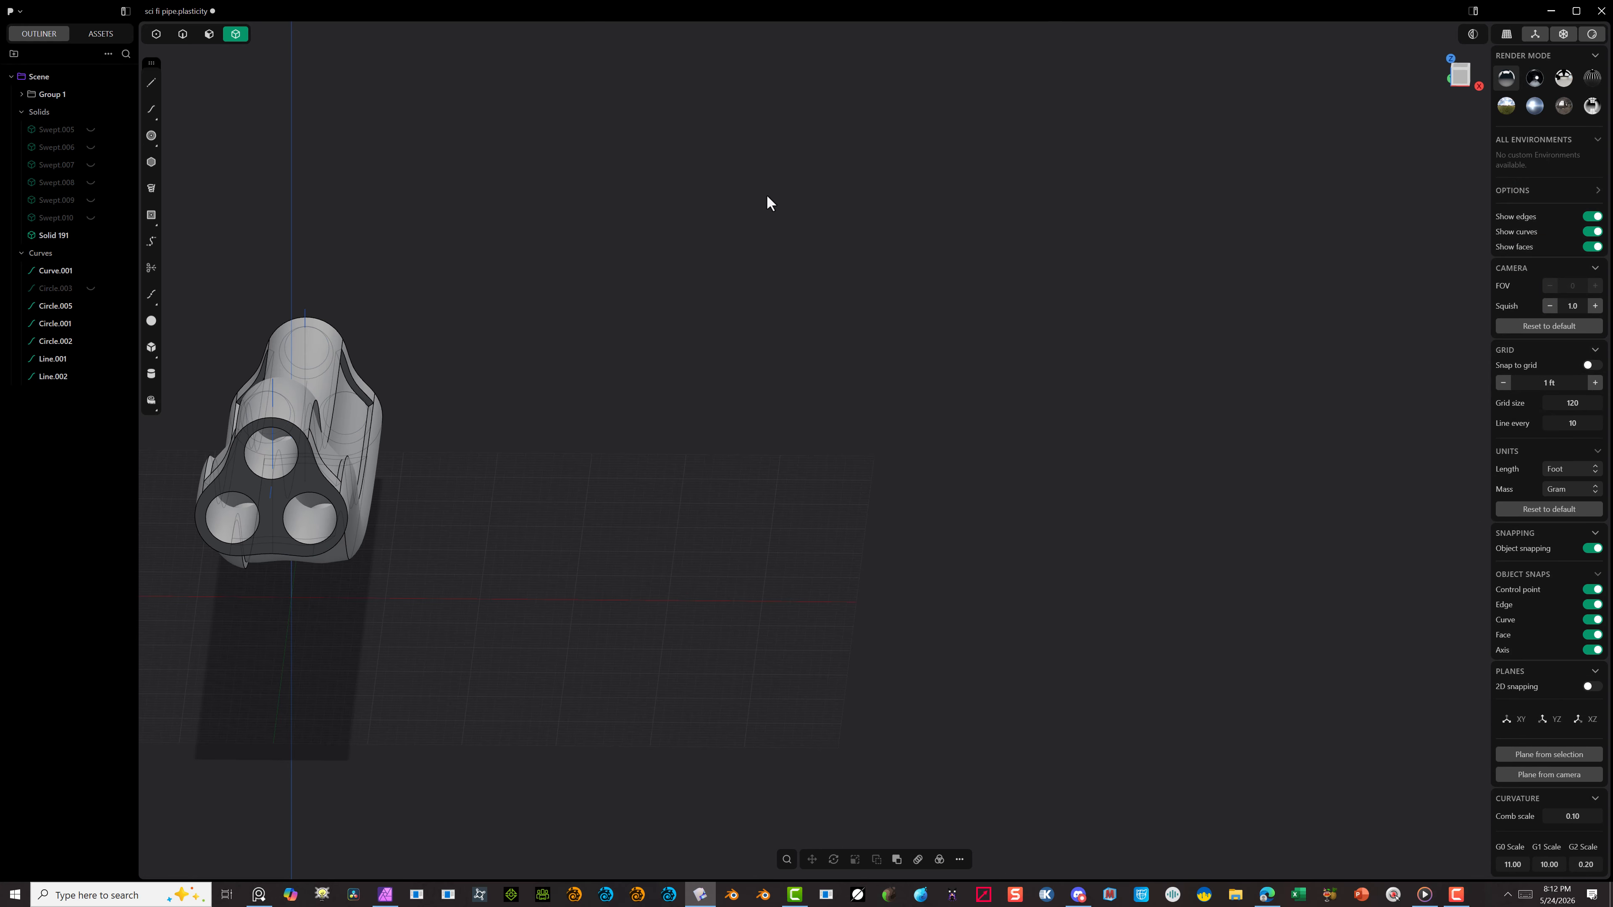
Step: In front view, mirror the joined shell across its vertical centre plane in negative X, cutting along the mirror plane and uniting the halves
click(1449, 74)
scroll(230, 509, up, 3)
scroll(227, 497, down, 3)
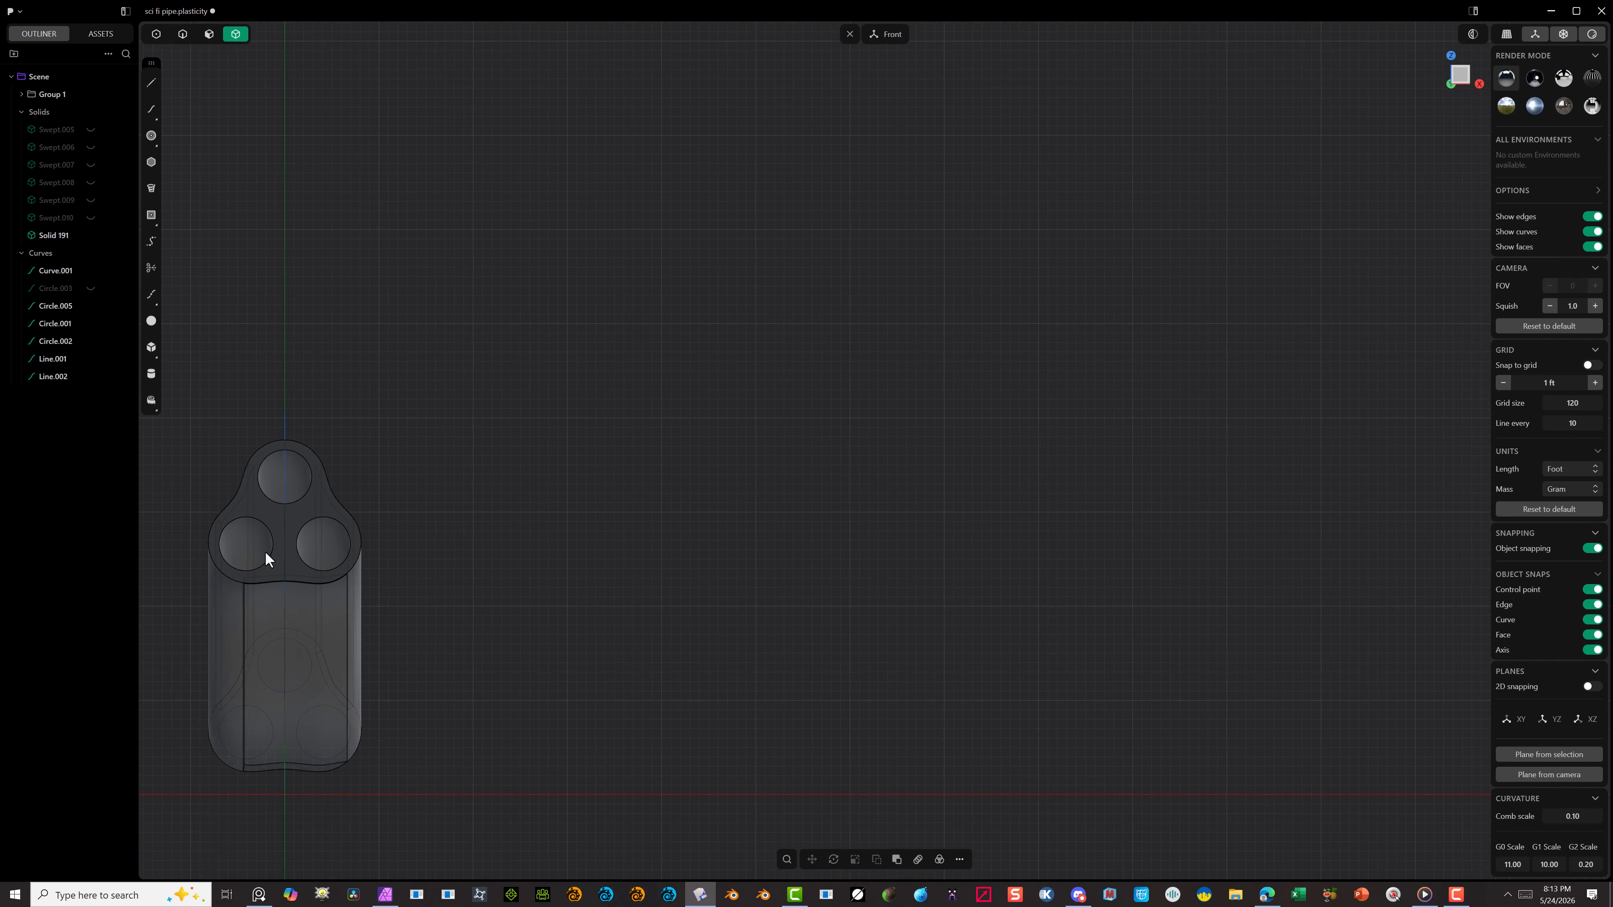
scroll(243, 553, down, 2)
shift+middle_drag(243, 554, 539, 540)
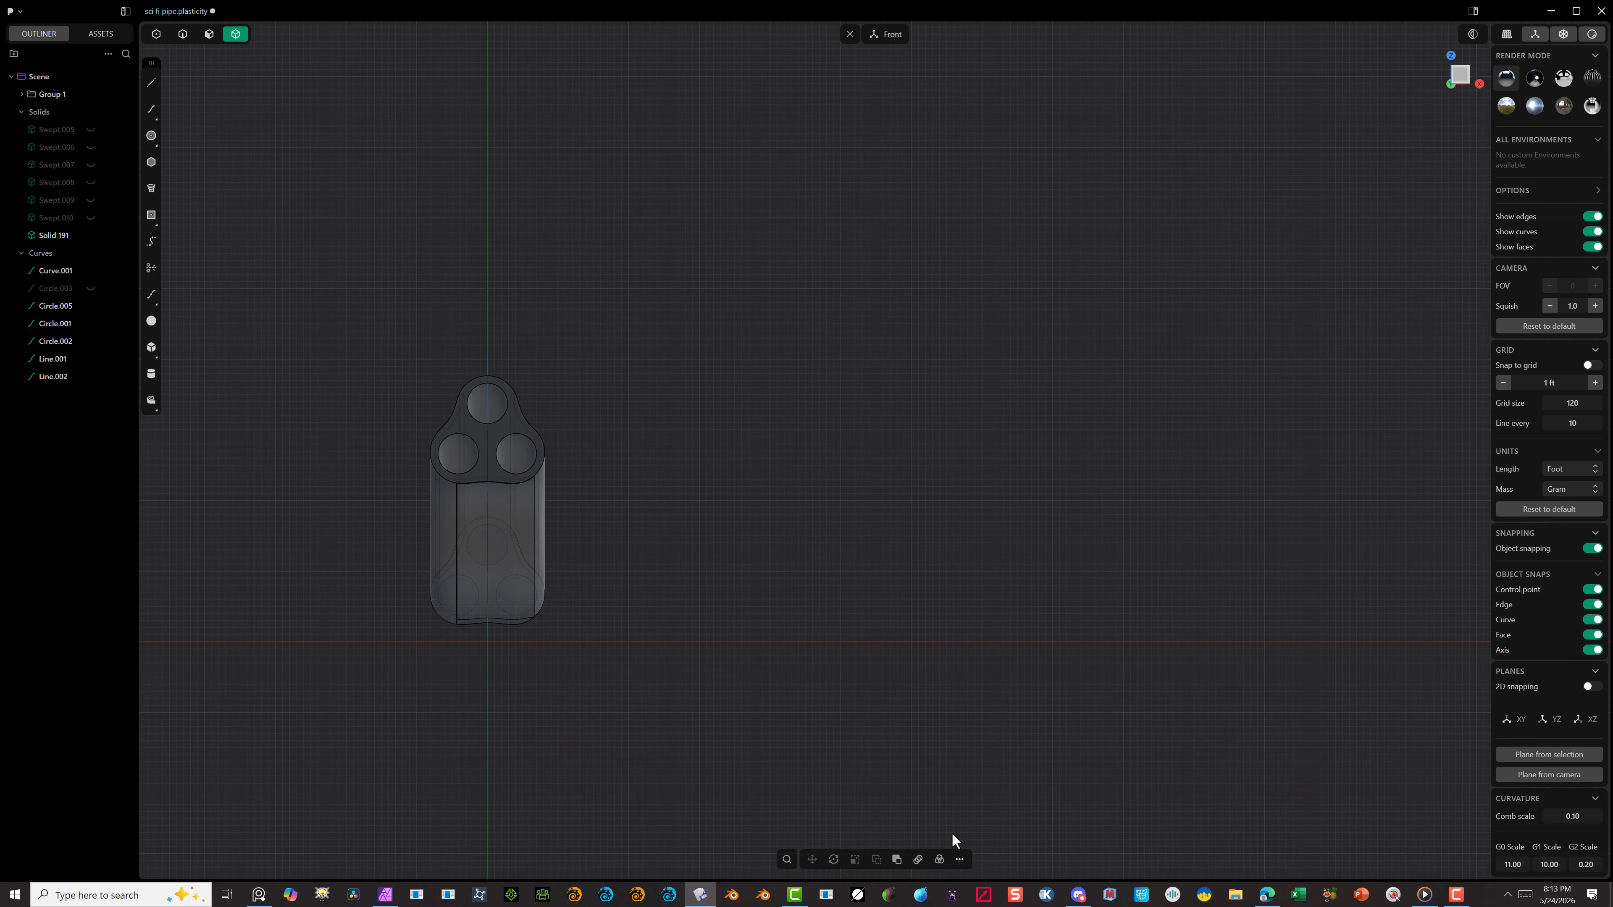
click(959, 859)
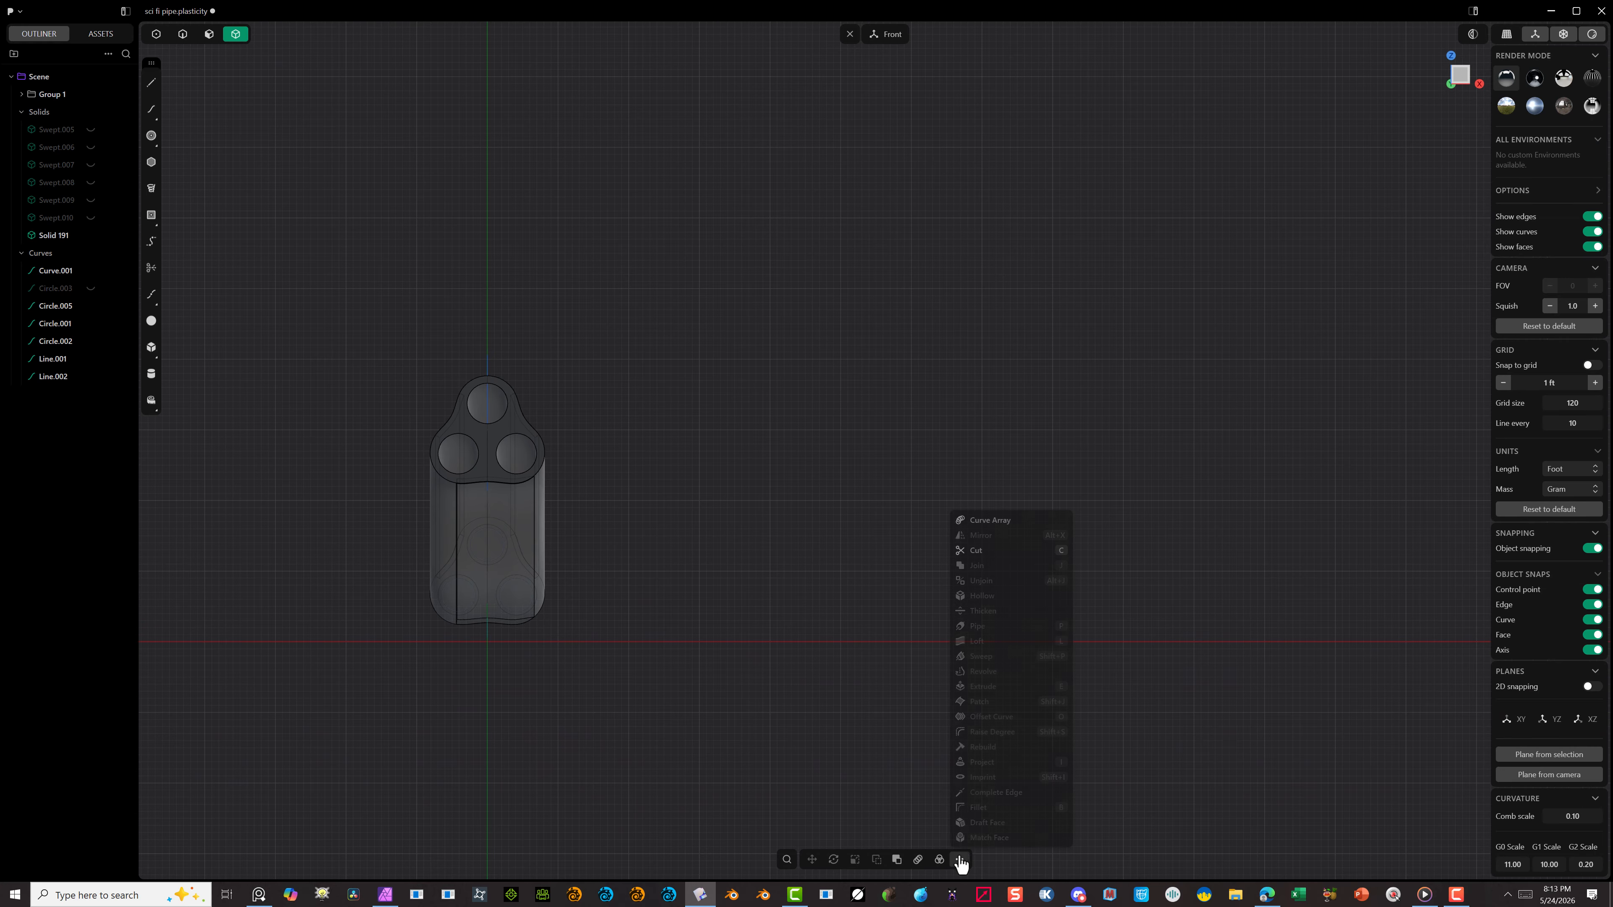
click(511, 522)
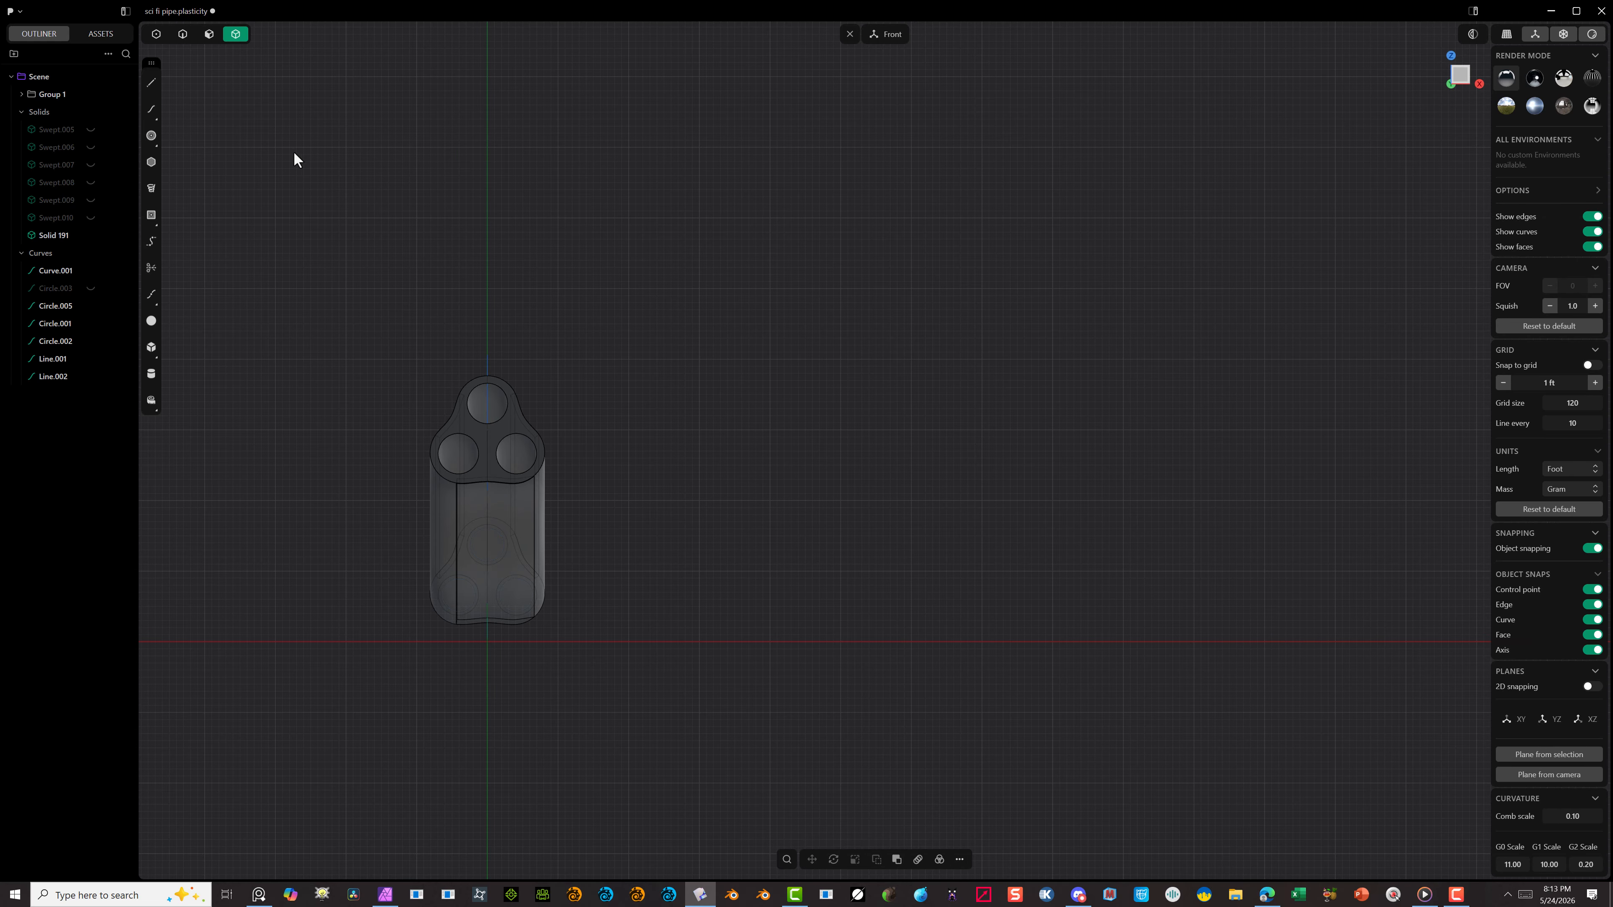
click(493, 487)
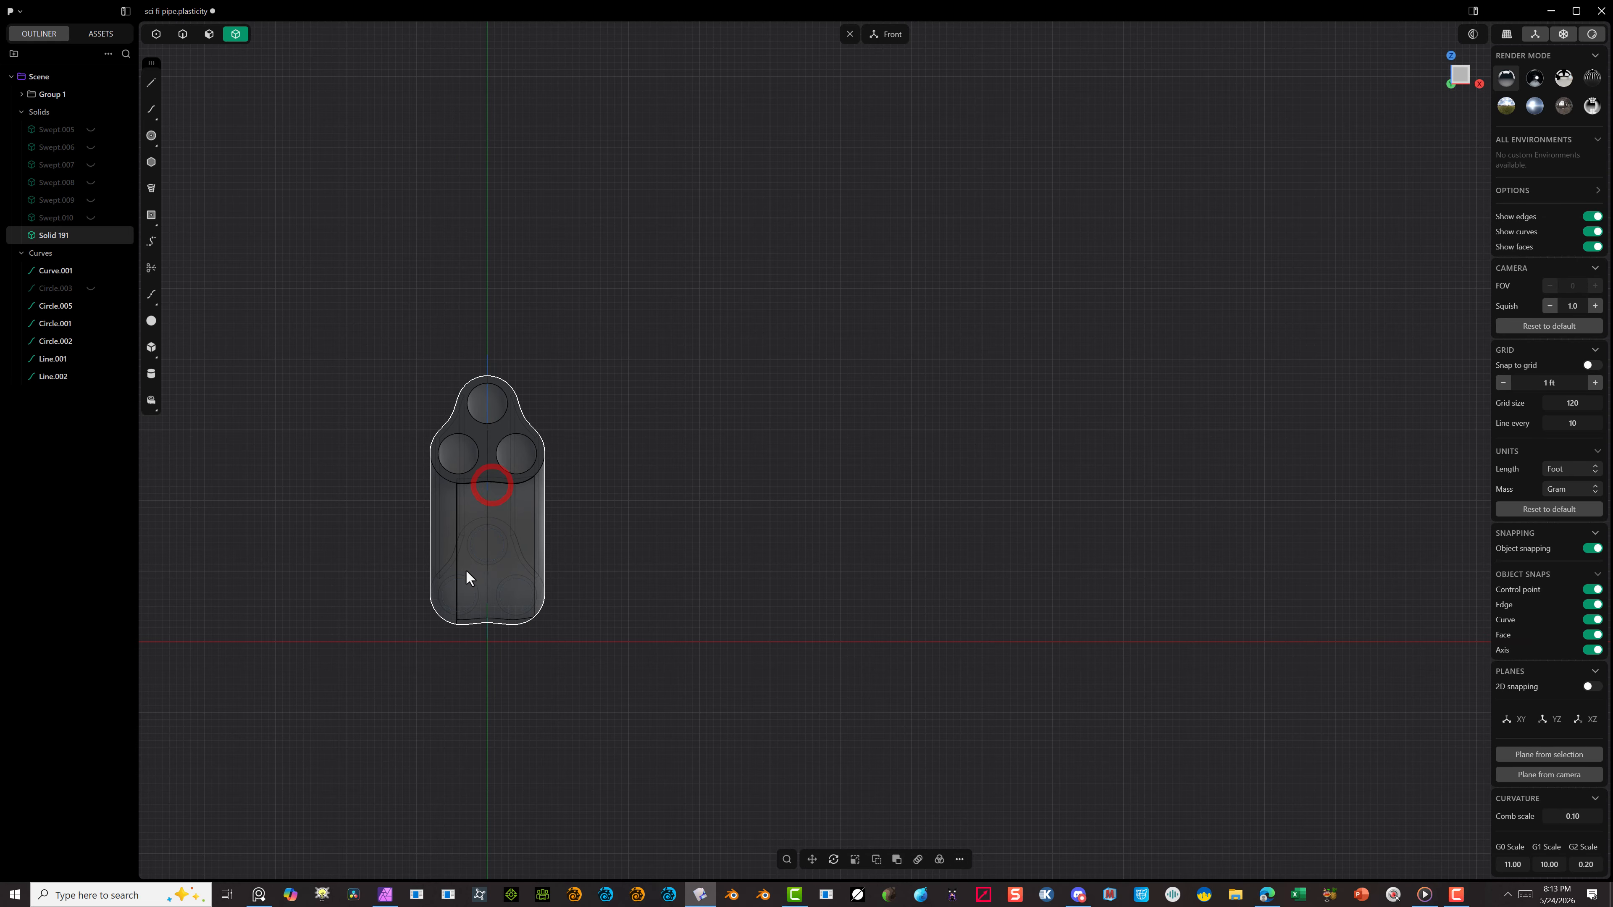
scroll(466, 574, up, 5)
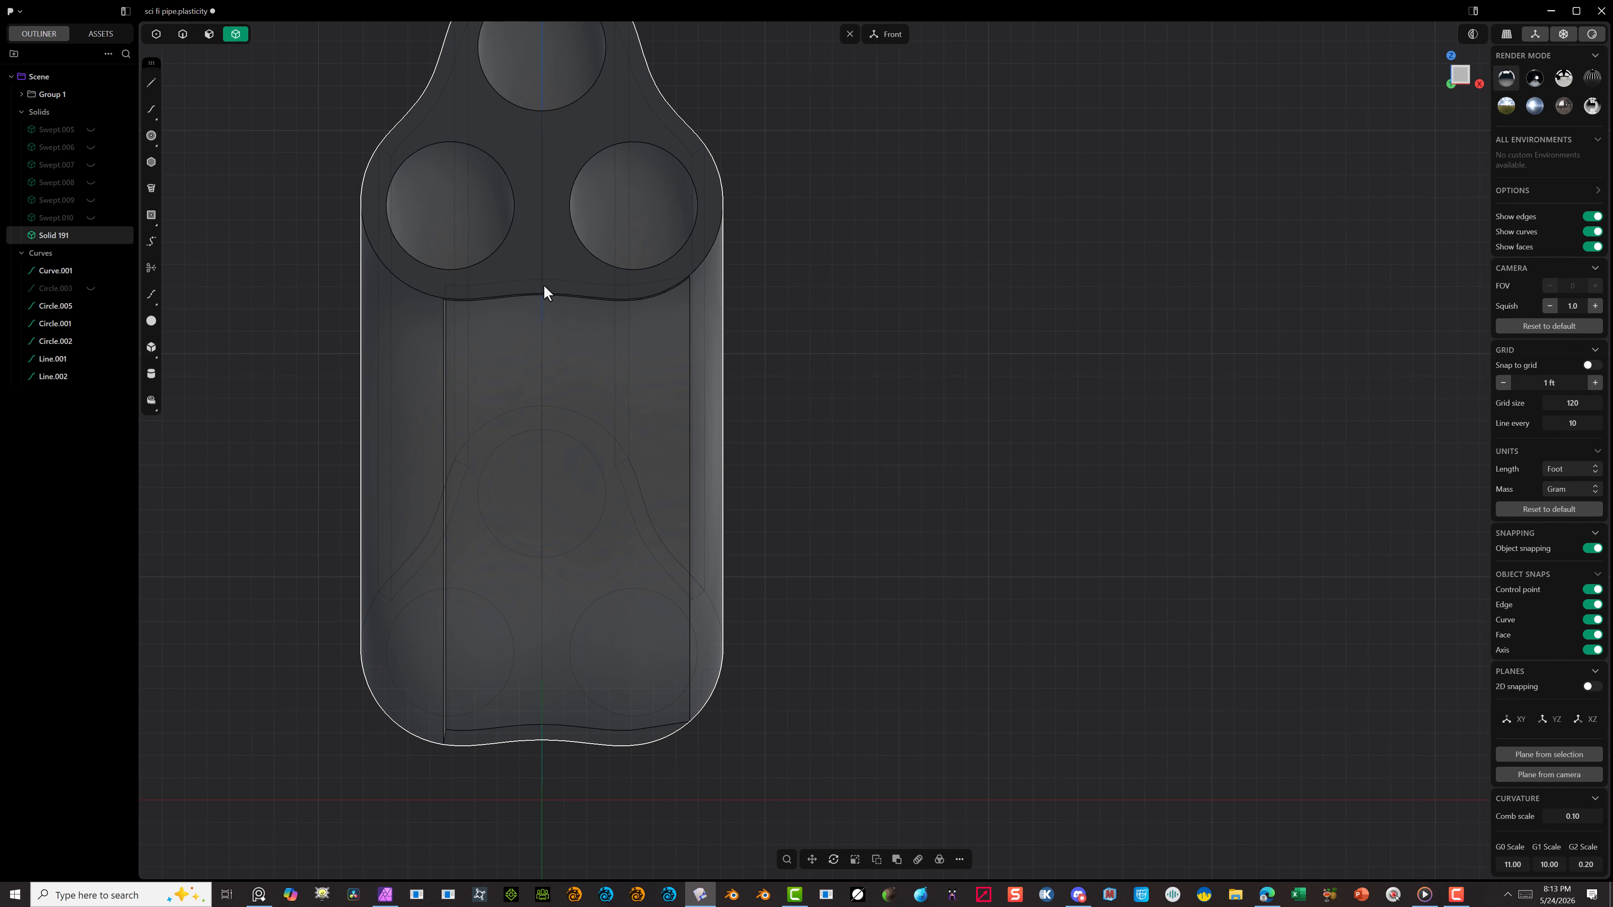
click(960, 861)
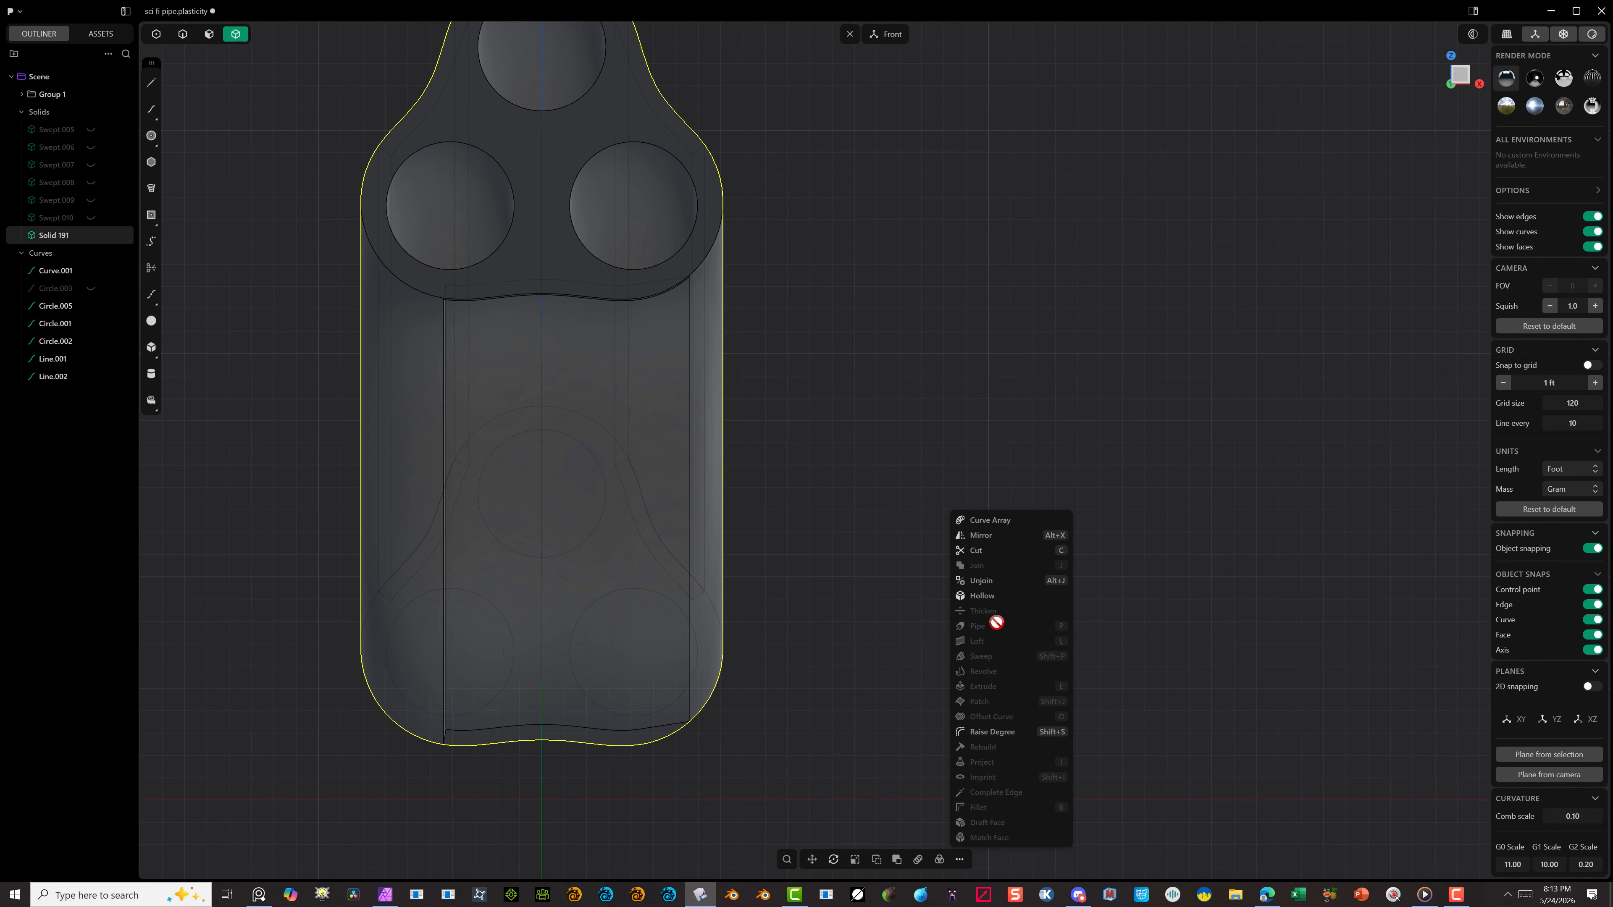
click(981, 536)
scroll(730, 489, down, 4)
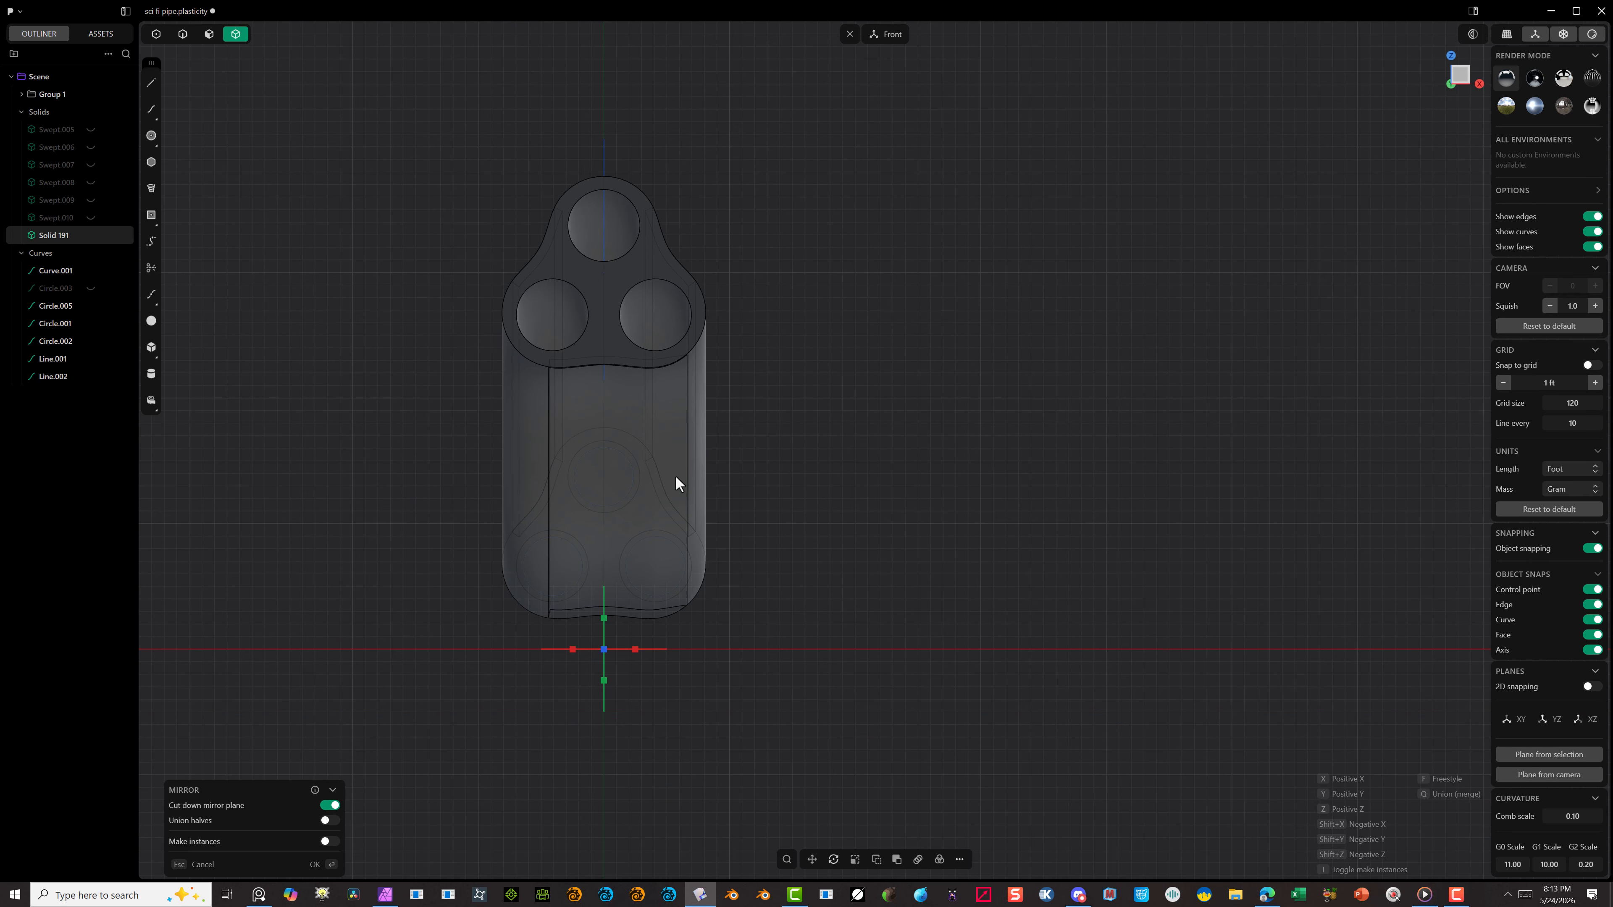
click(571, 650)
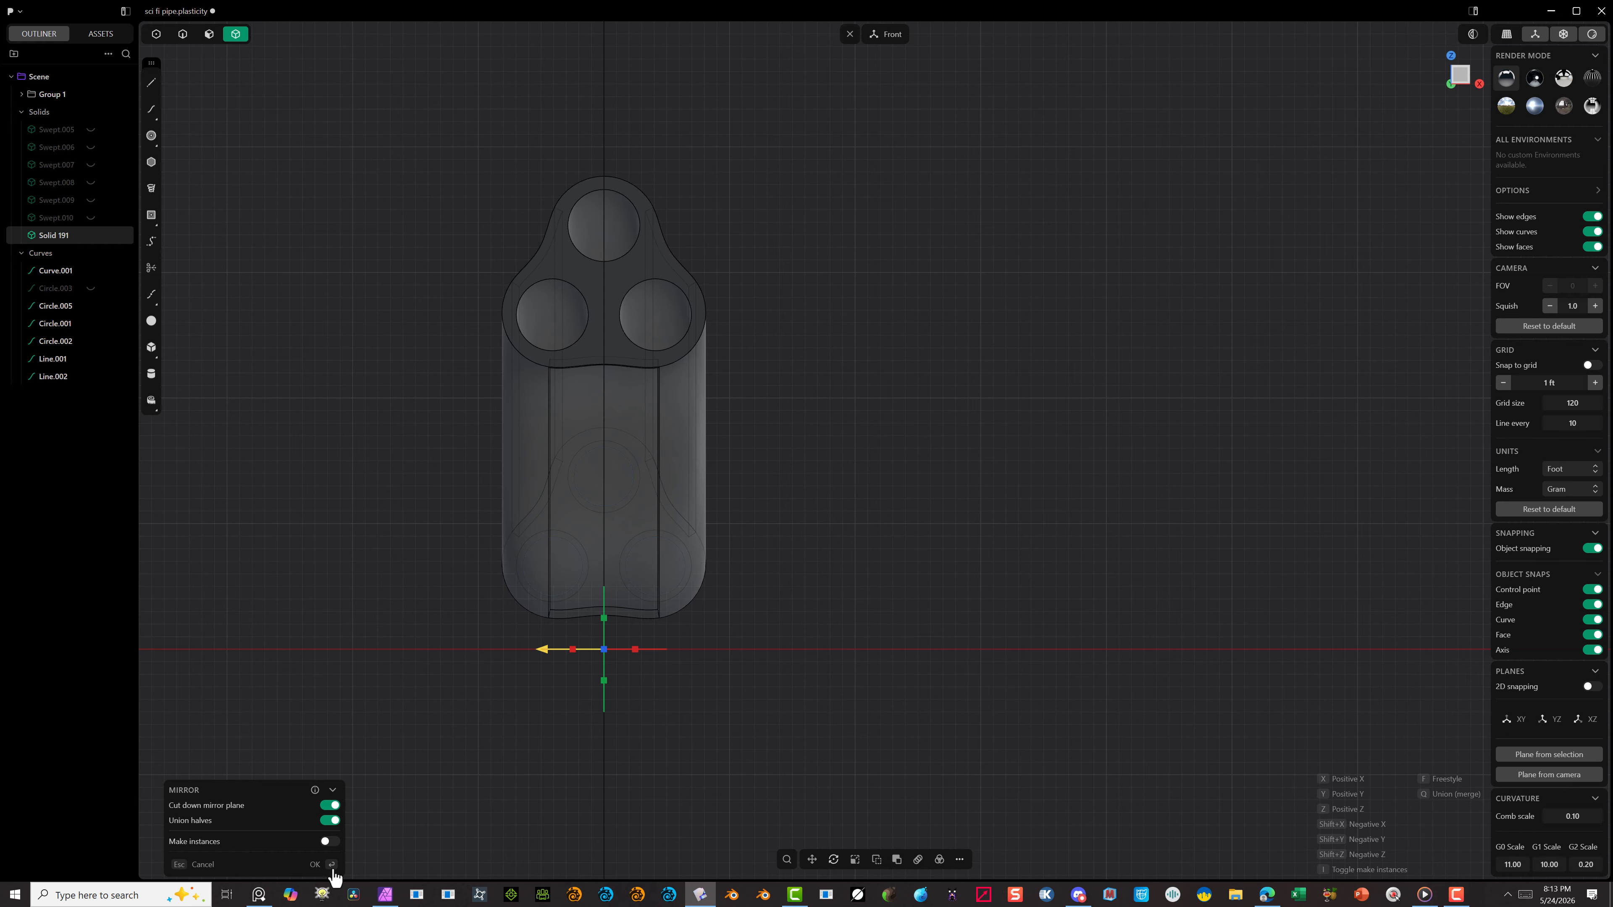
click(315, 865)
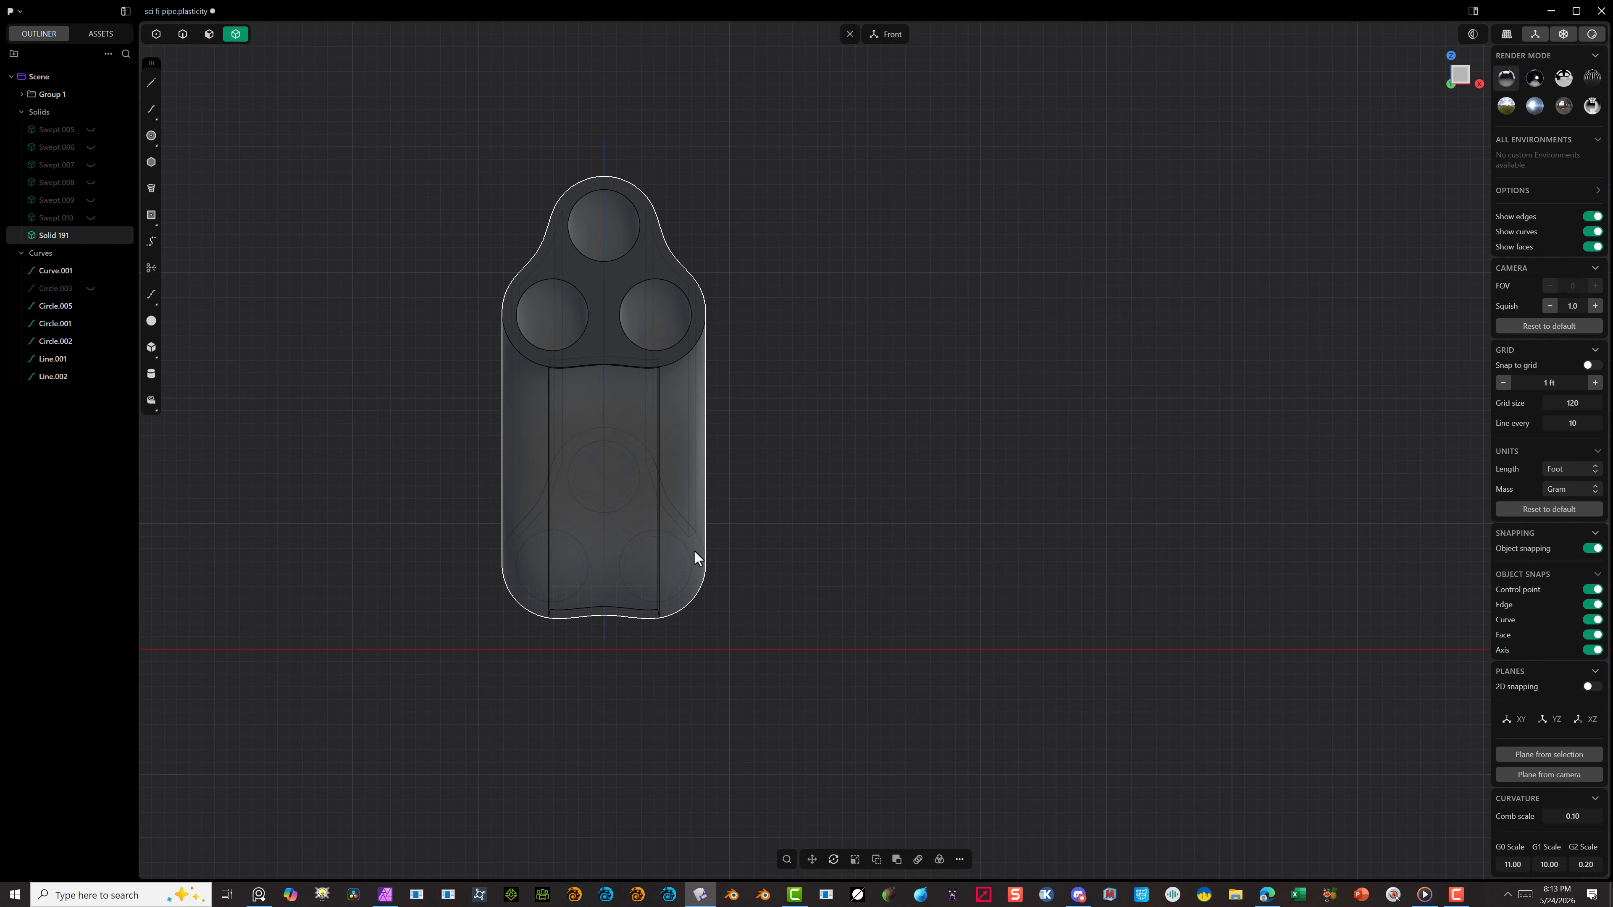
Step: Start a Fillet on the short corner edges of two recessed panels at one end of the shell
middle_drag(723, 478, 477, 310)
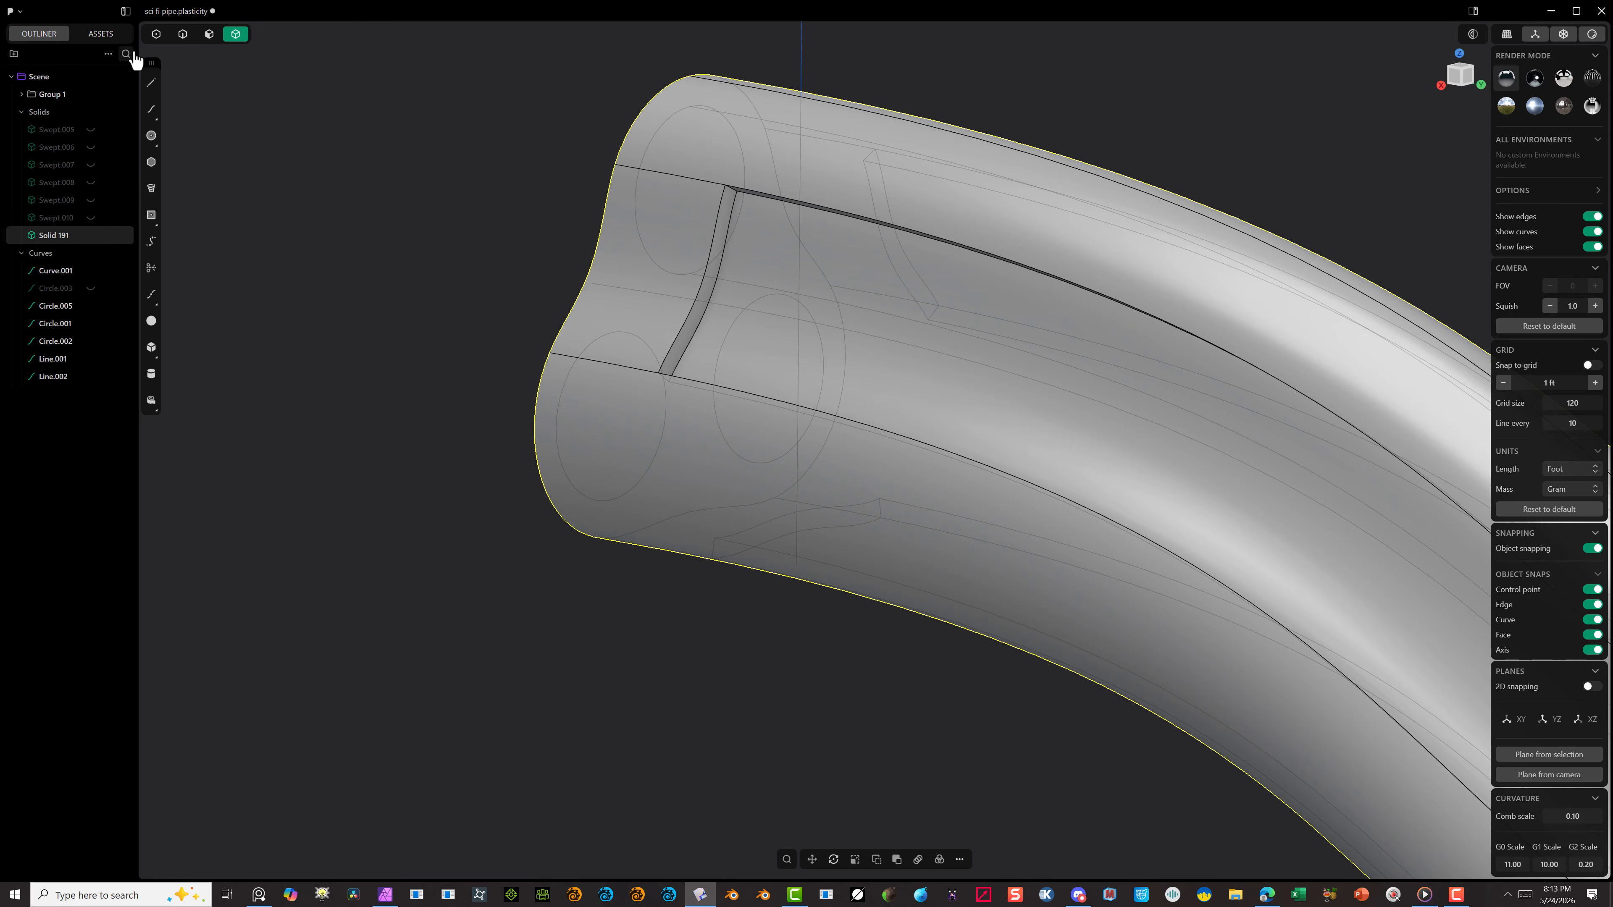
click(182, 34)
click(744, 196)
key(f)
middle_drag(718, 261, 652, 363)
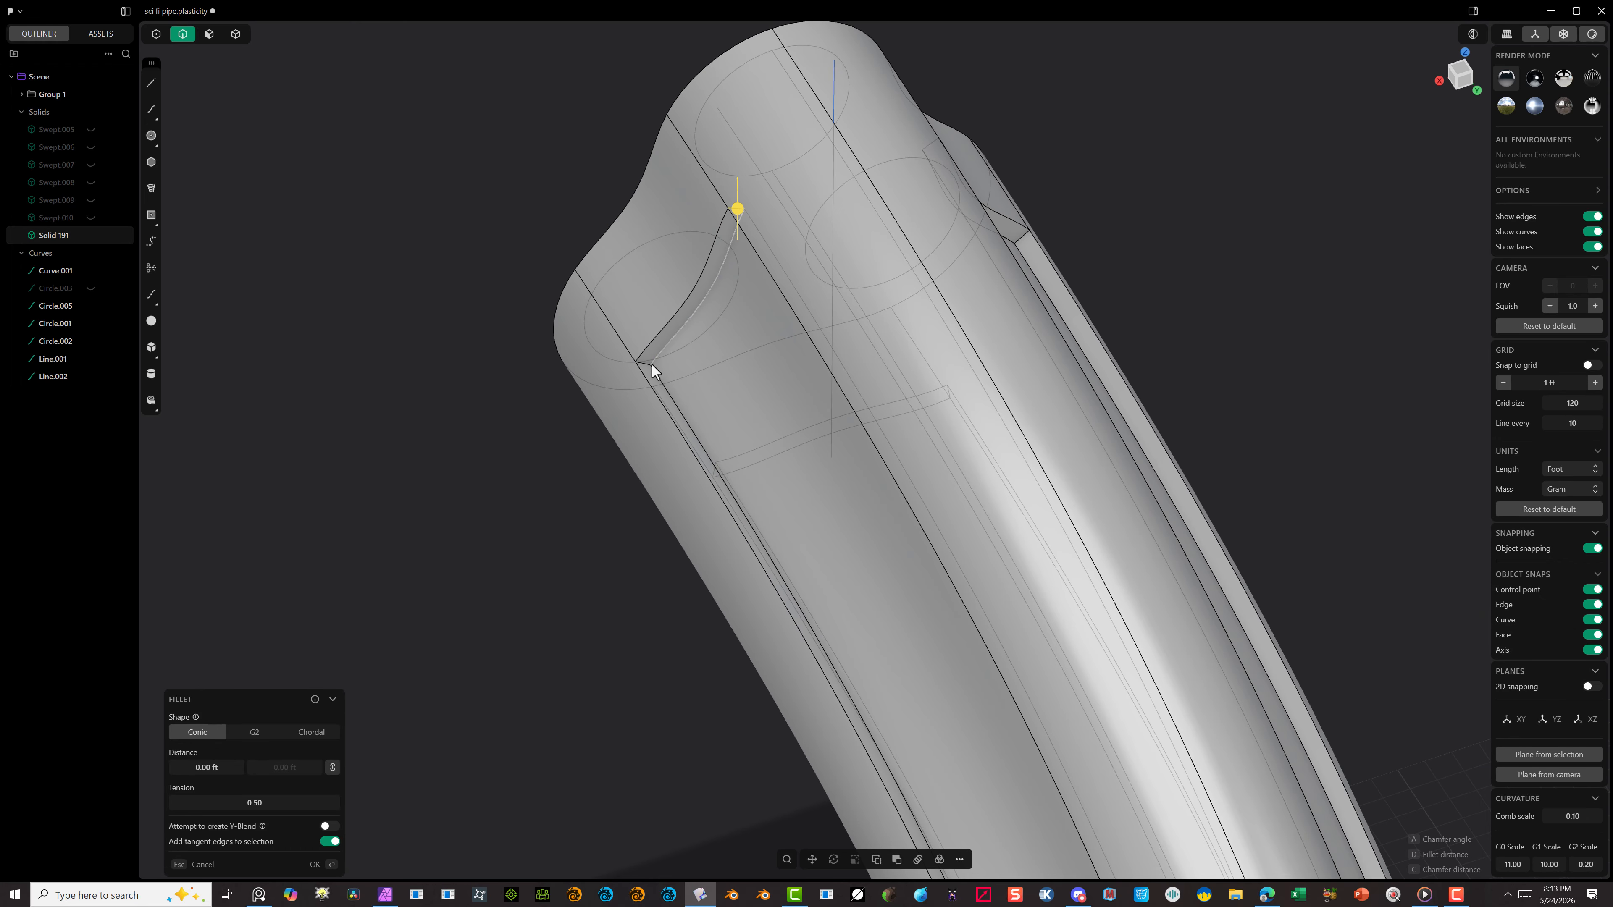
shift+click(642, 364)
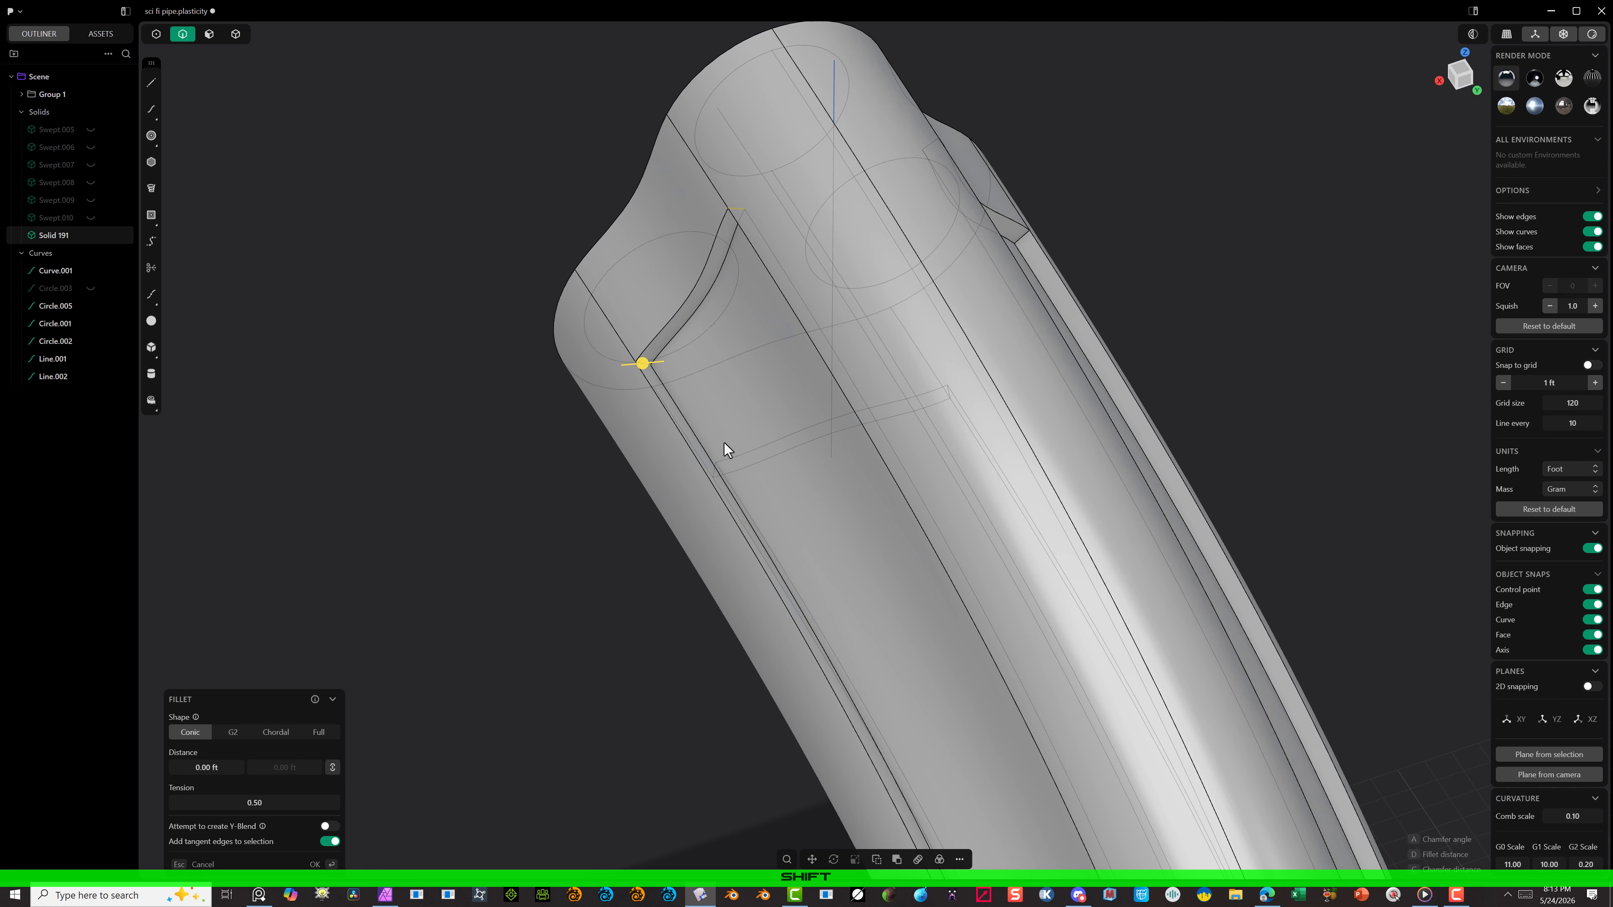
shift+click(713, 470)
scroll(950, 395, up, 4)
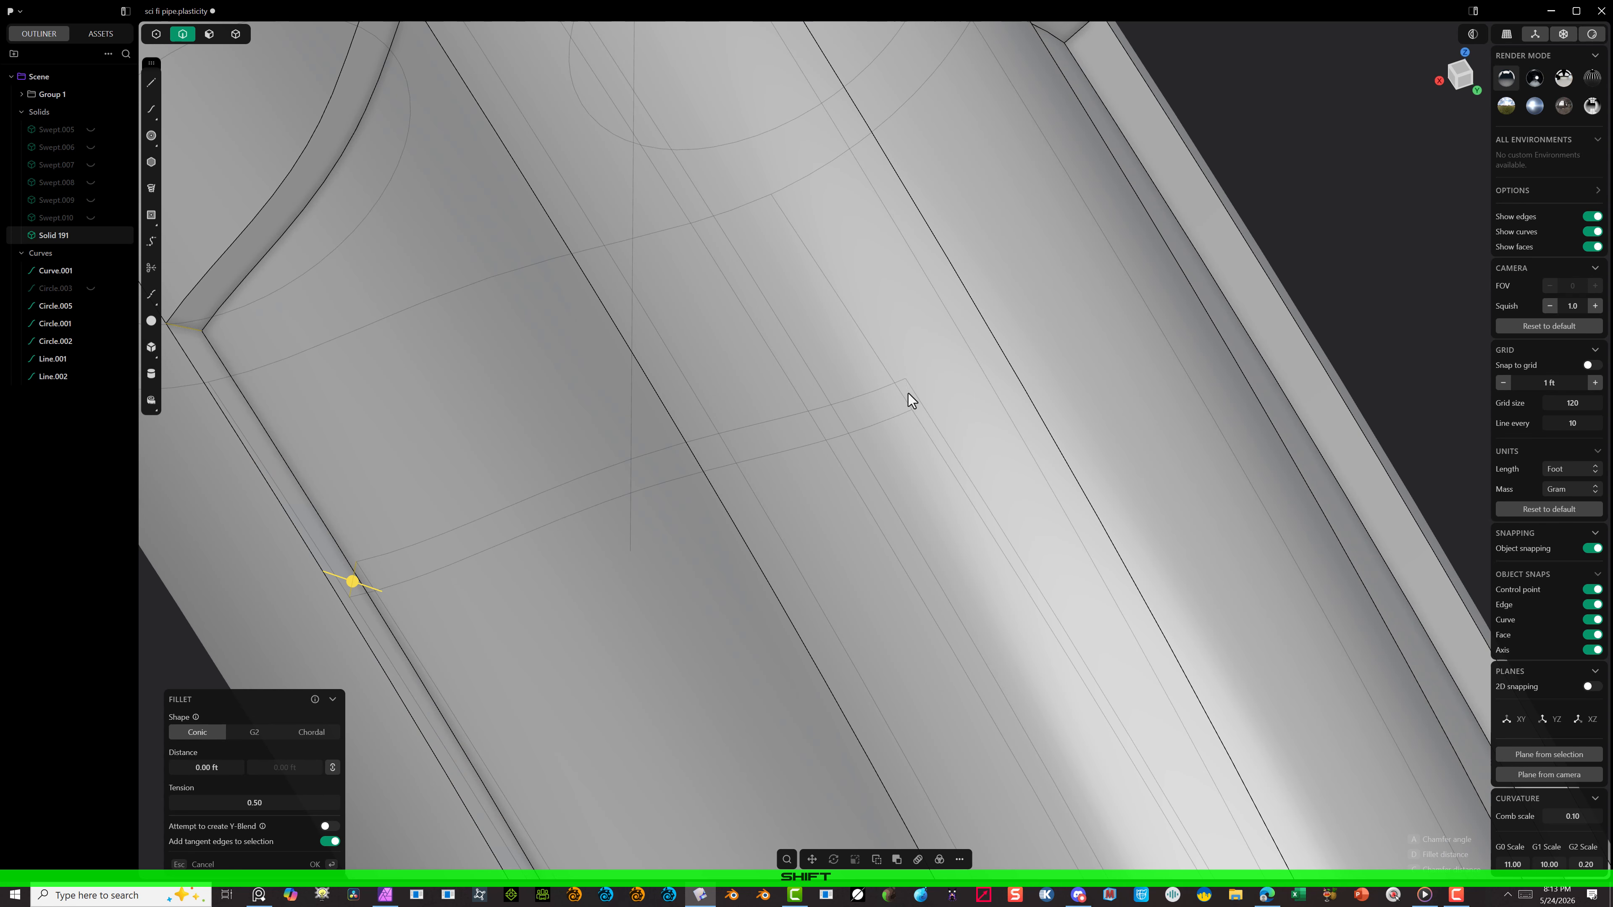
shift+click(909, 393)
scroll(958, 361, down, 3)
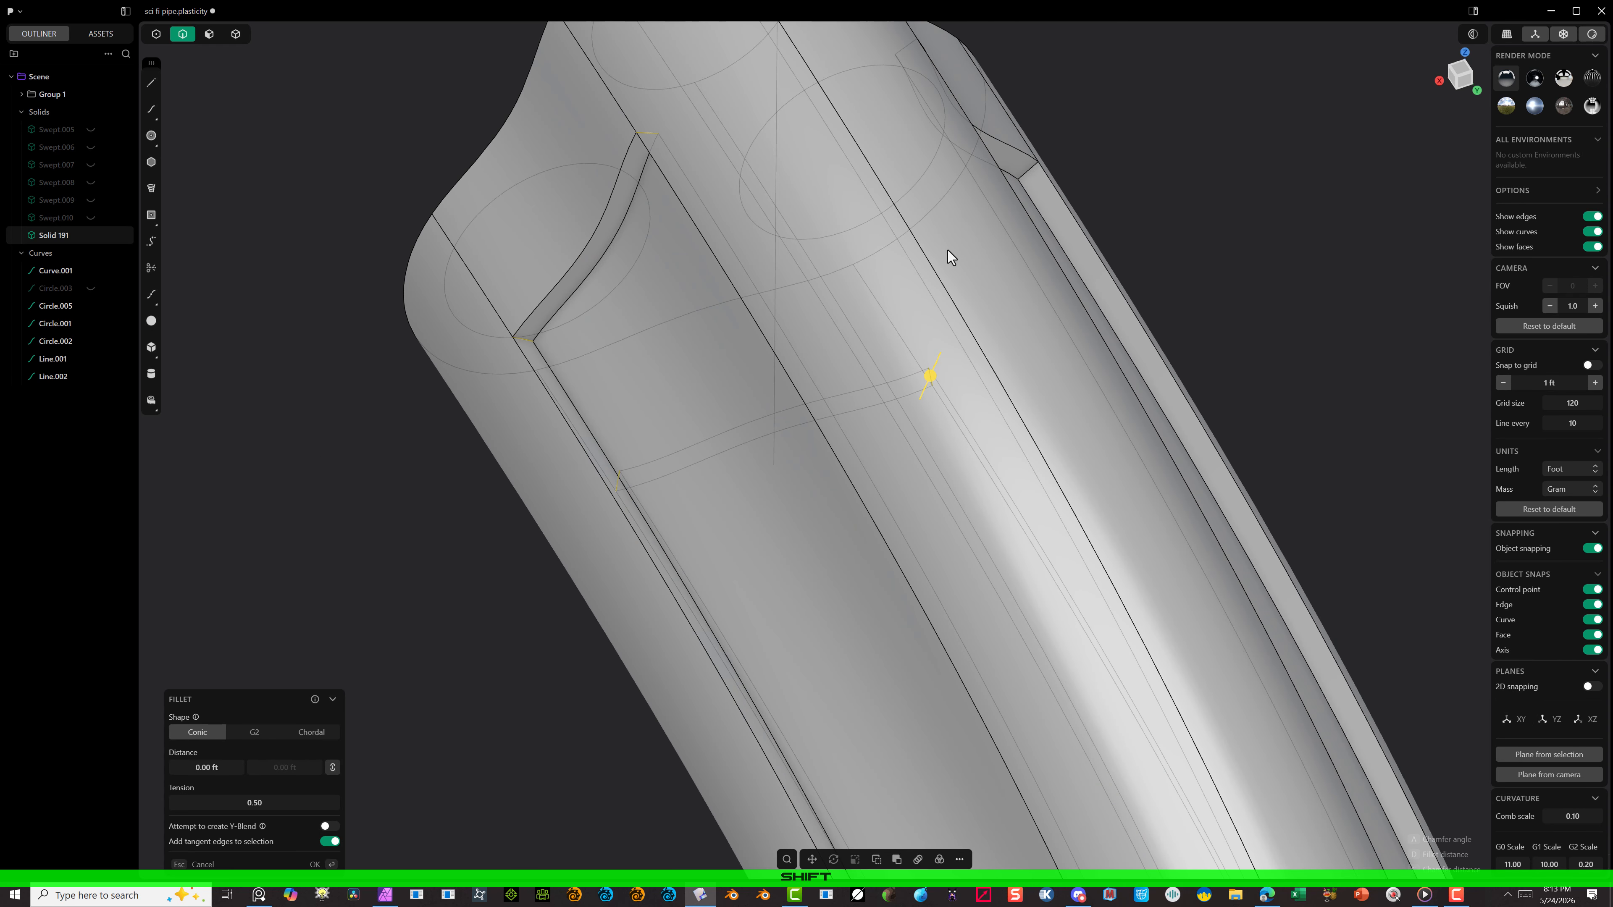
Step: Add the two short corner edges of the third recessed panel at the same end to the Fillet selection
shift+click(1036, 177)
middle_drag(1040, 180, 897, 115)
scroll(971, 170, down, 4)
mouse_move(932, 39)
middle_down()
mouse_move(939, 63)
mouse_move(934, 24)
middle_up()
scroll(943, 37, up, 3)
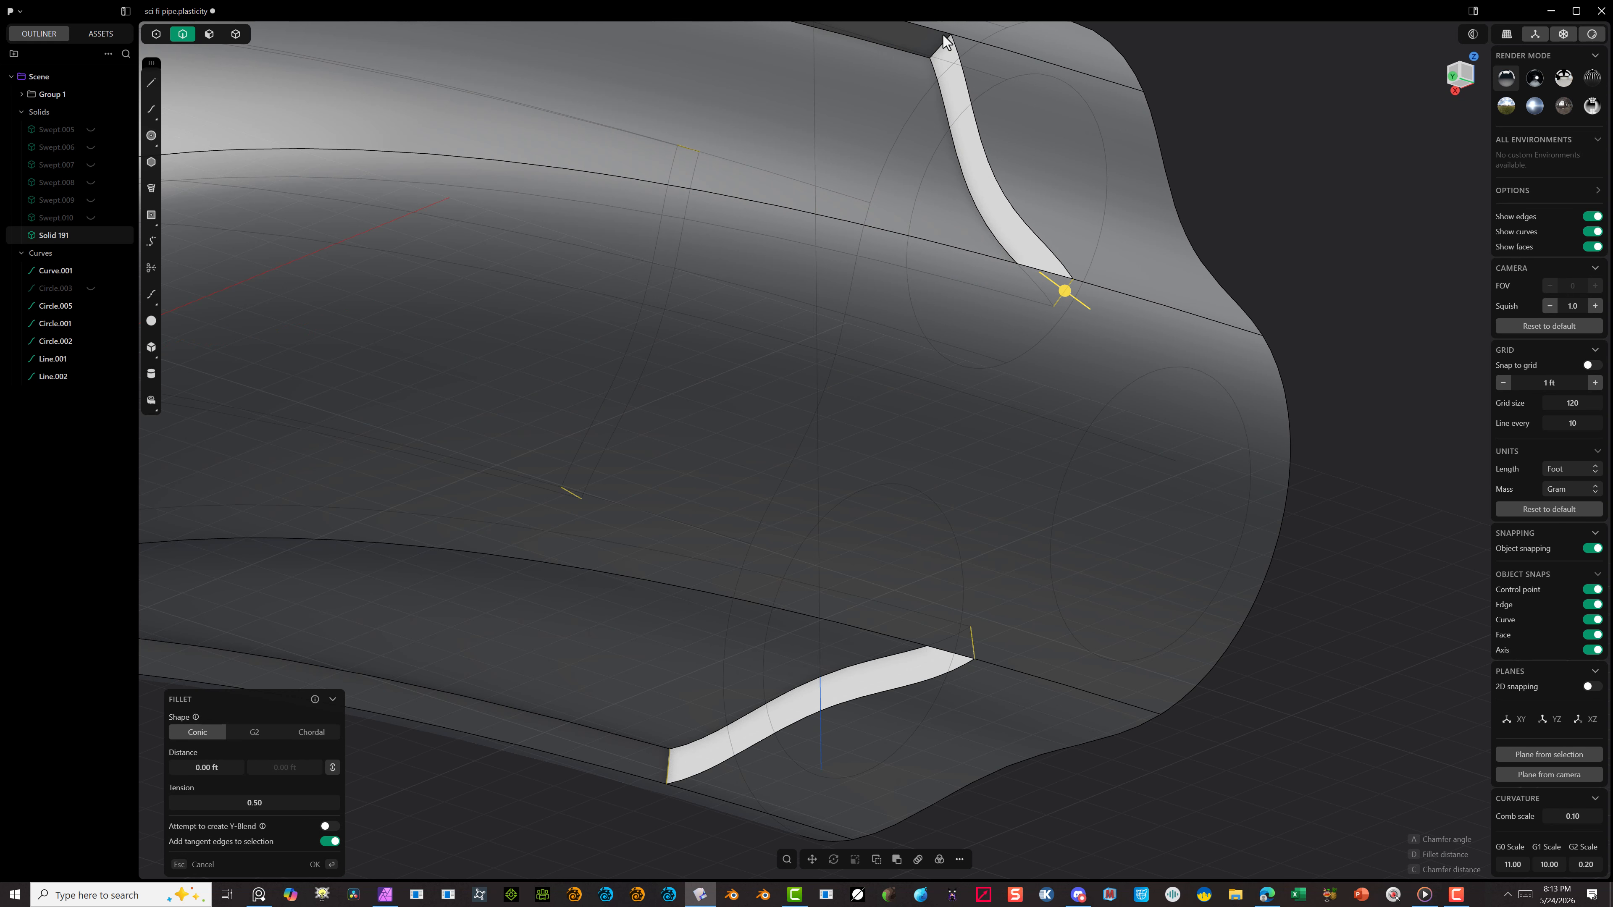
shift+click(938, 45)
scroll(979, 113, down, 2)
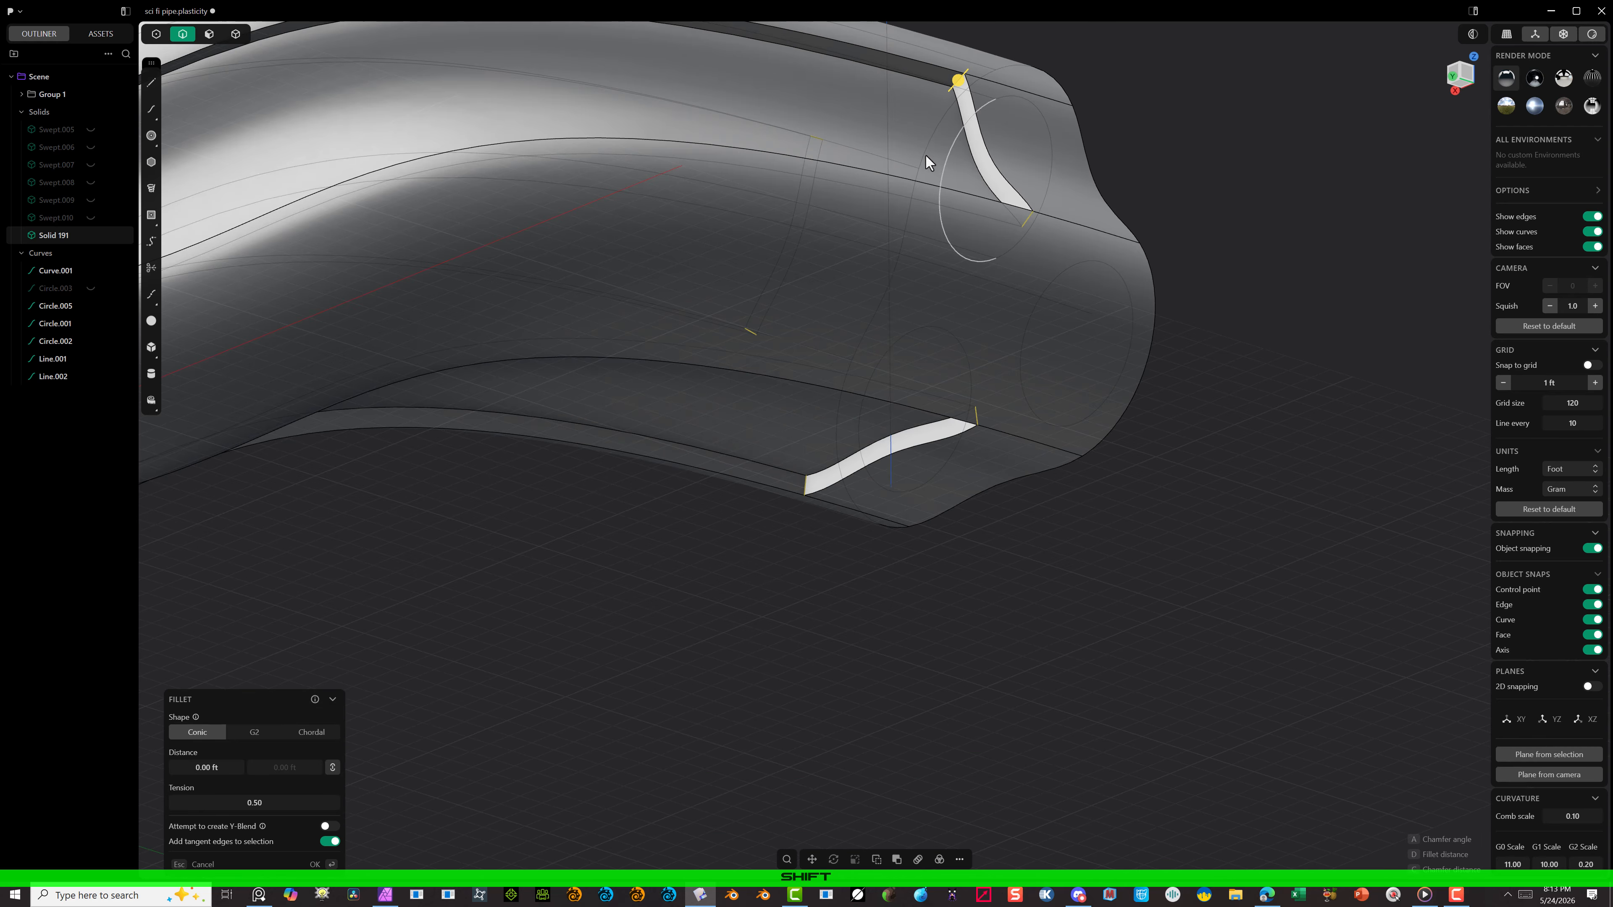
Step: Add both short corner edges of one recessed panel at the shell's opposite end to the Fillet selection
scroll(893, 180, down, 1)
scroll(885, 192, down, 2)
middle_drag(839, 213, 504, 263)
scroll(174, 162, up, 10)
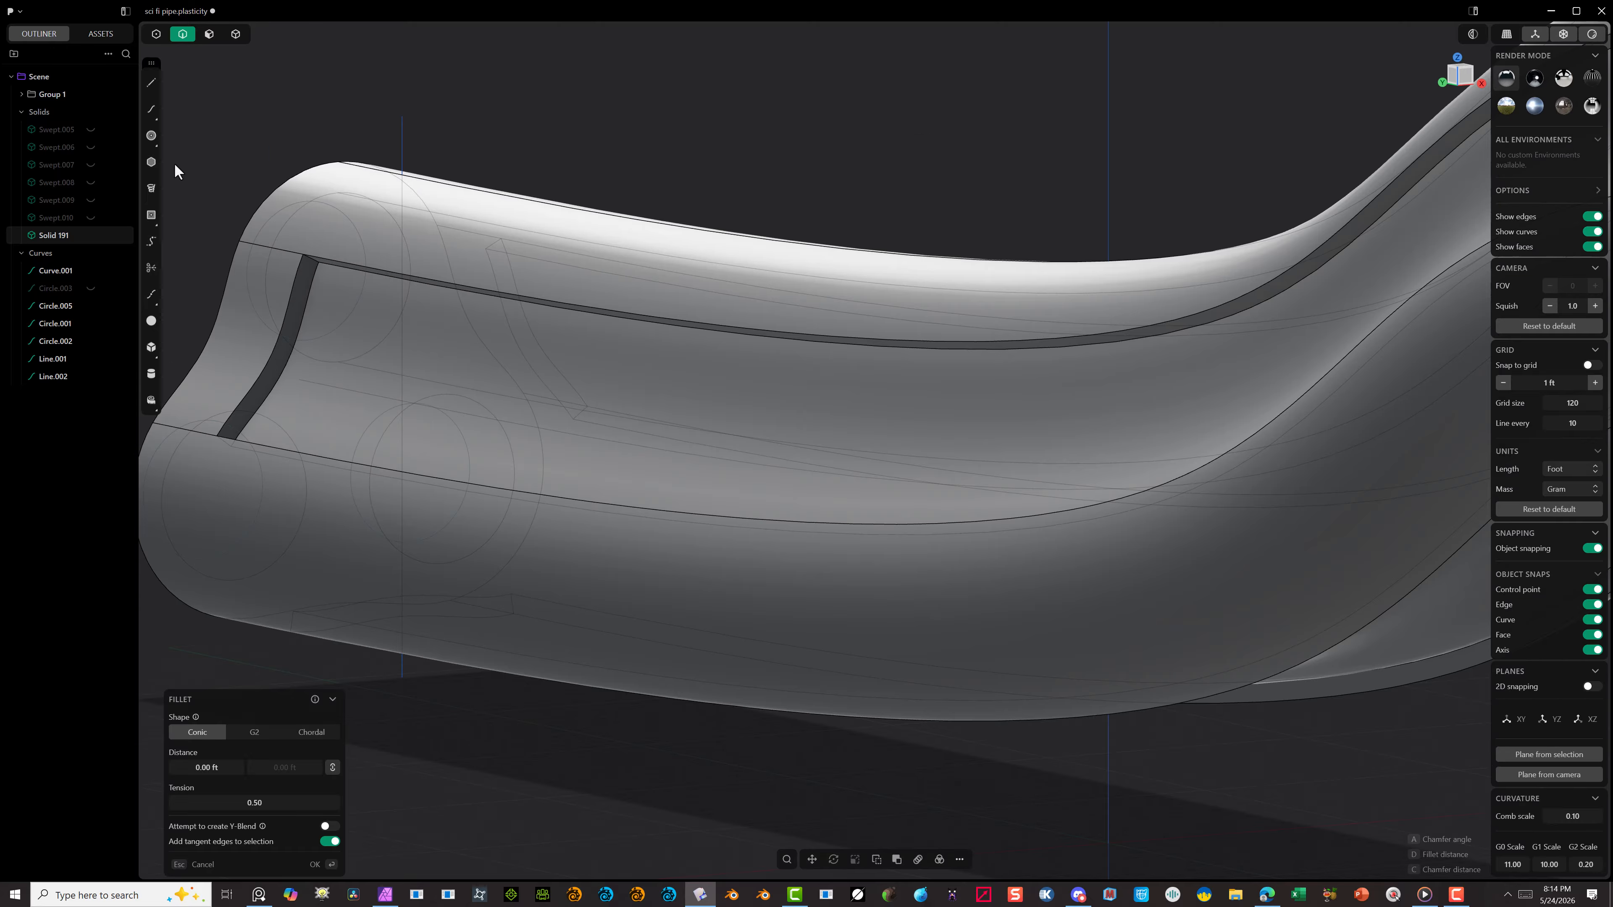
click(506, 302)
shift+middle_drag(534, 386, 836, 109)
shift+click(532, 603)
scroll(699, 547, down, 6)
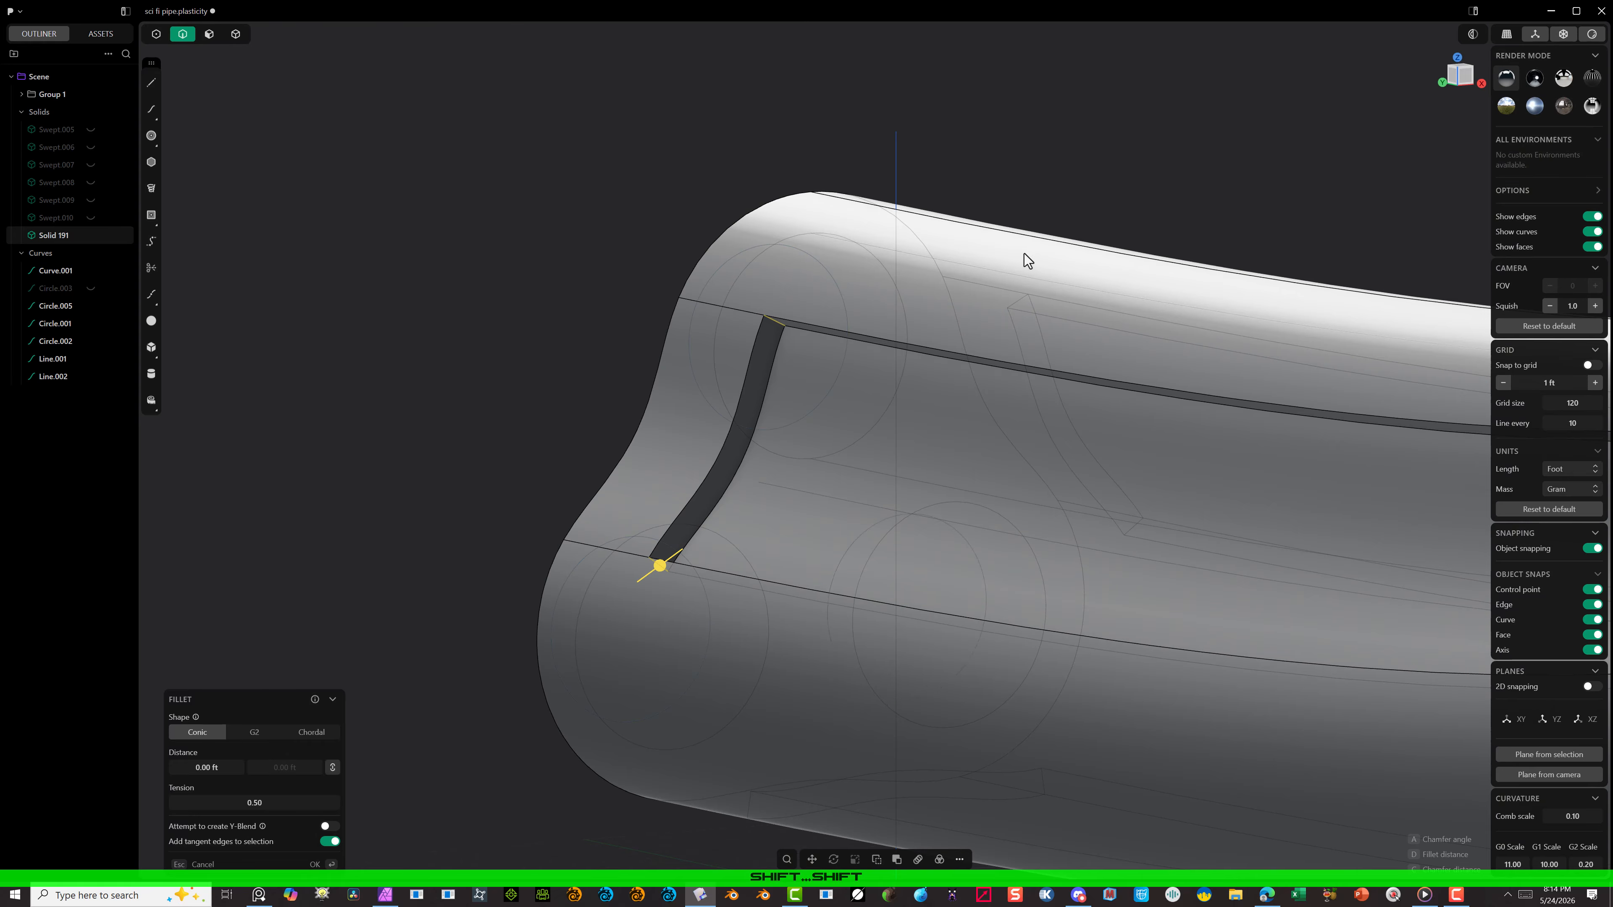
Step: Add the short corner edges of the other two recessed panels at the opposite end to the Fillet selection
middle_drag(1025, 254, 890, 222)
shift+click(1337, 368)
shift+click(1461, 603)
shift+click(1051, 855)
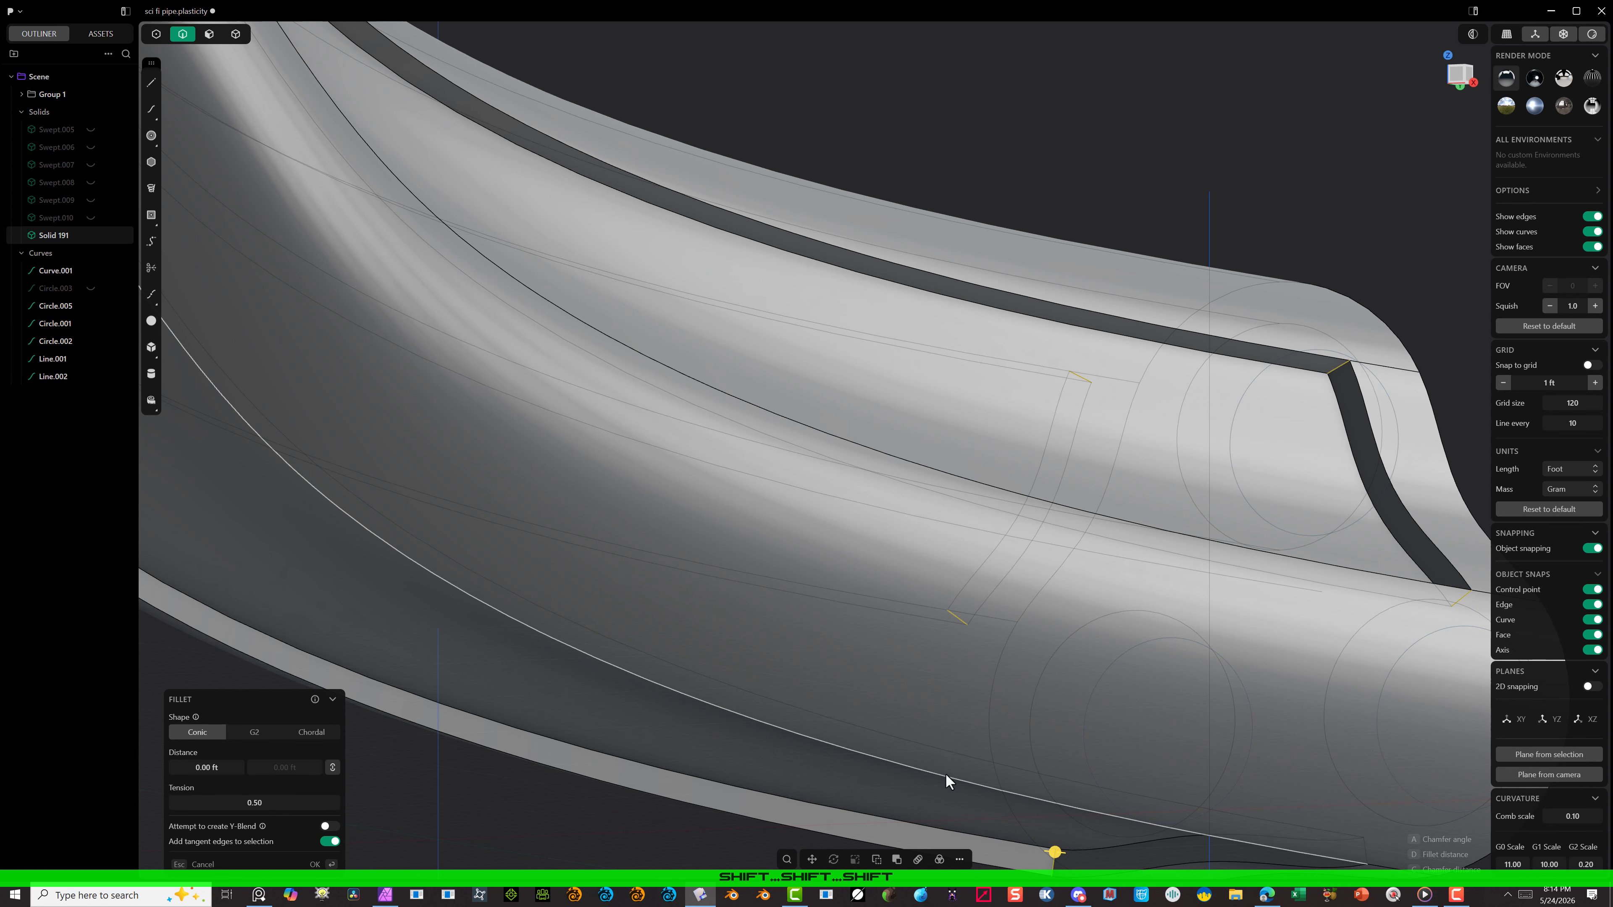
middle_drag(945, 773, 737, 483)
scroll(622, 714, up, 5)
shift+click(625, 713)
Step: Round all selected recessed-panel corners with a conic fillet and apply it
drag(629, 713, 595, 706)
scroll(649, 707, down, 5)
middle_drag(649, 706, 429, 719)
key(Return)
scroll(444, 705, down, 4)
scroll(1010, 540, up, 6)
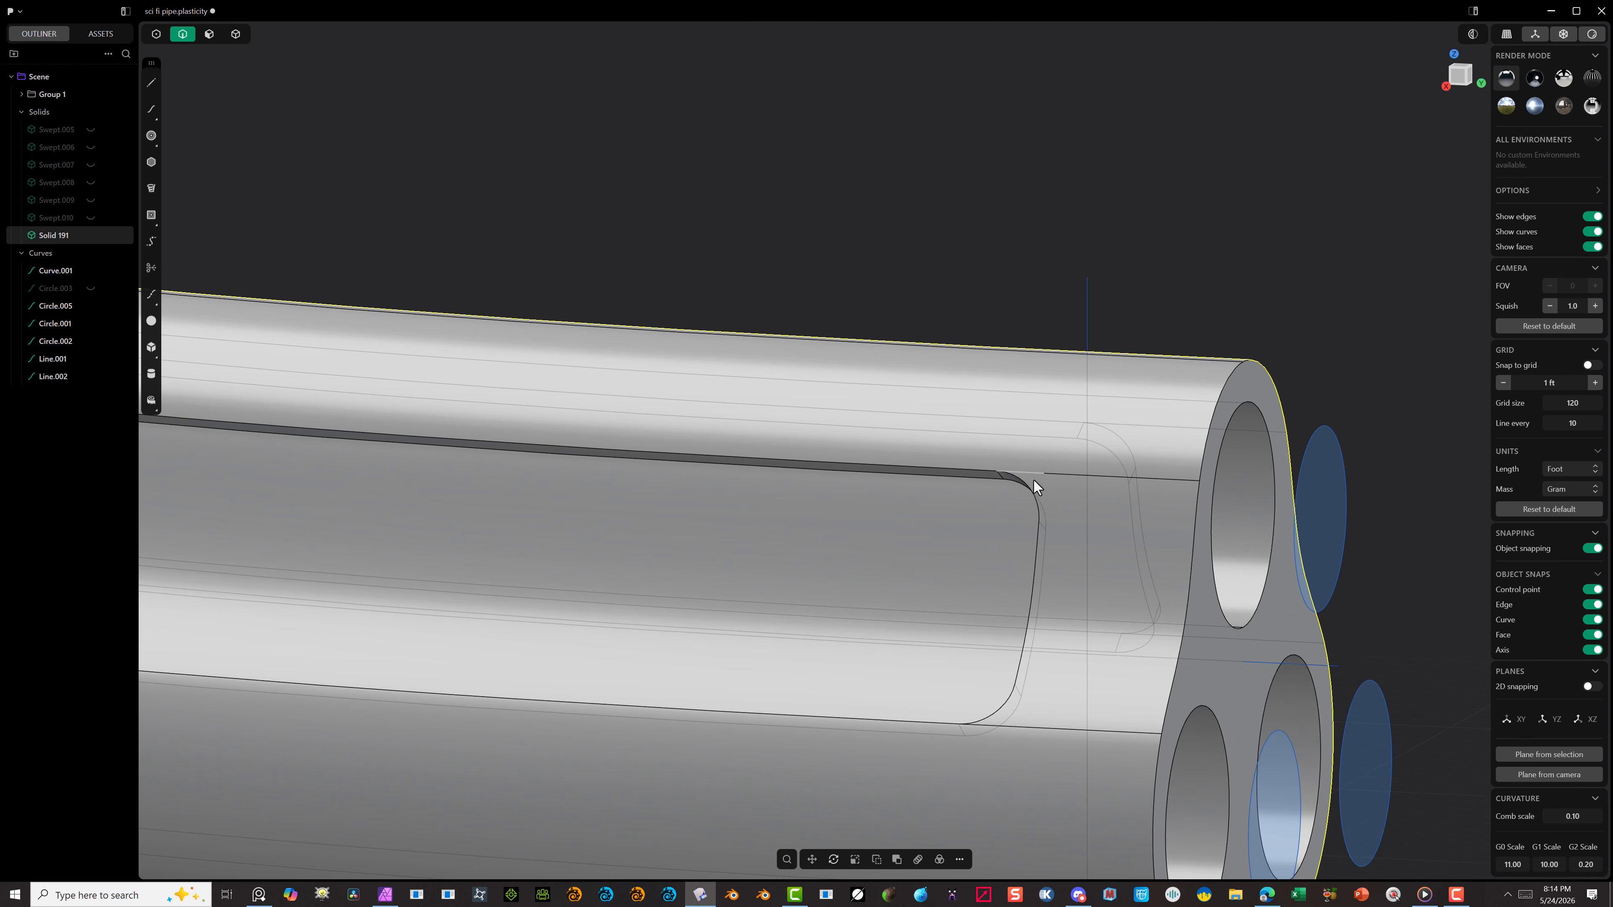
Step: Select the outline edges of the shell's three recessed panels for a Fillet
click(1031, 486)
middle_drag(1031, 486, 794, 407)
scroll(1129, 476, down, 2)
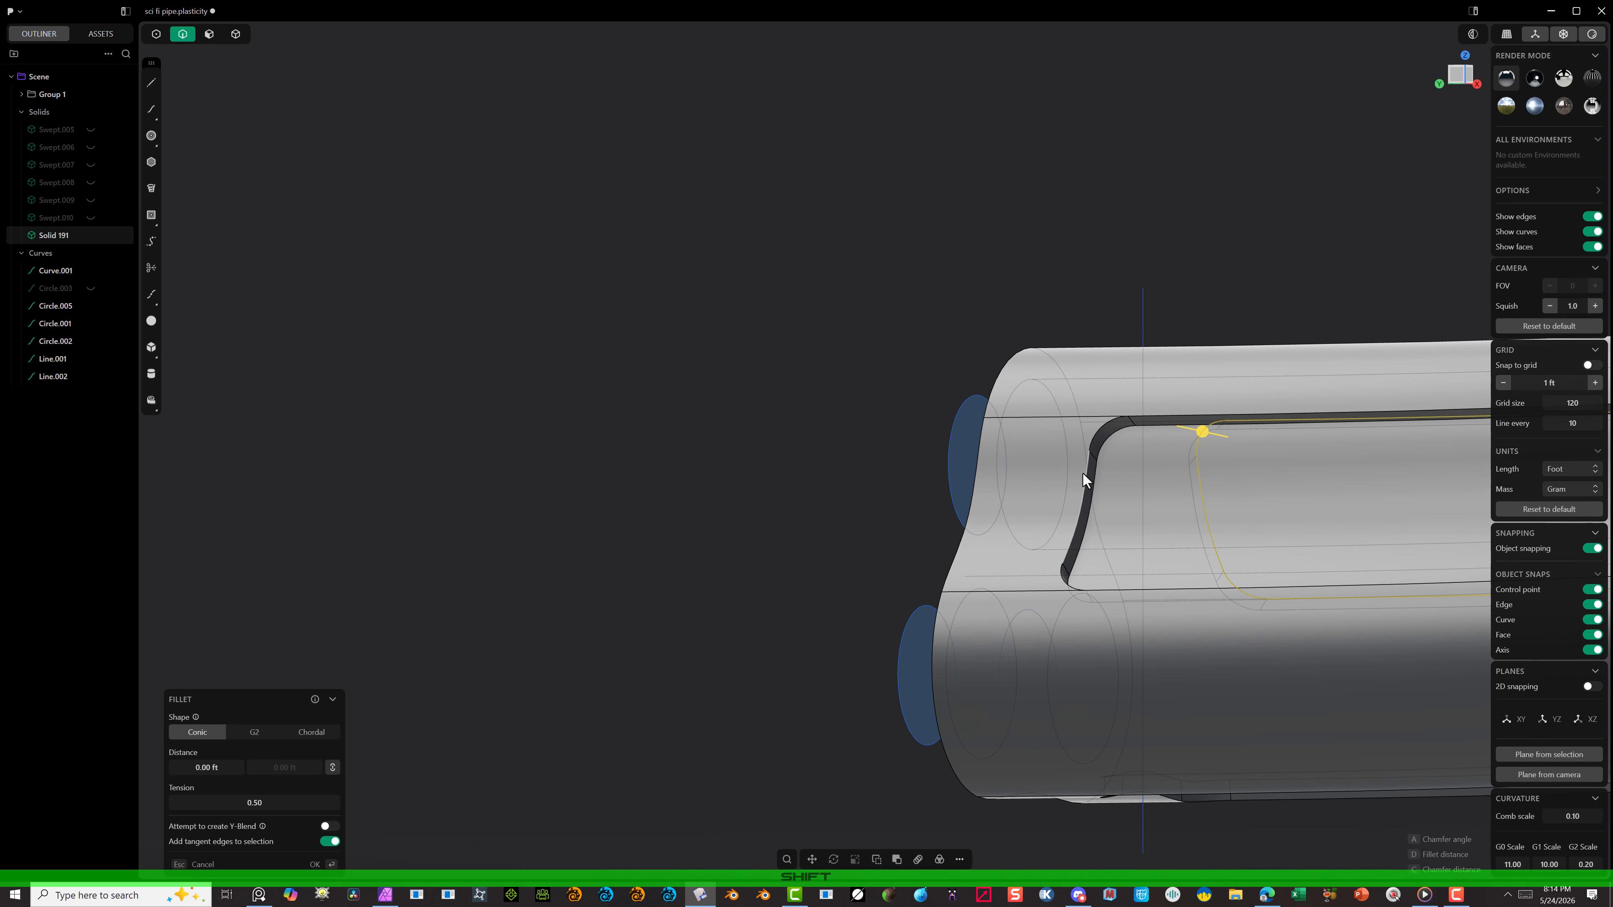
middle_drag(1083, 472, 1072, 565)
scroll(1194, 676, up, 5)
scroll(1195, 676, down, 6)
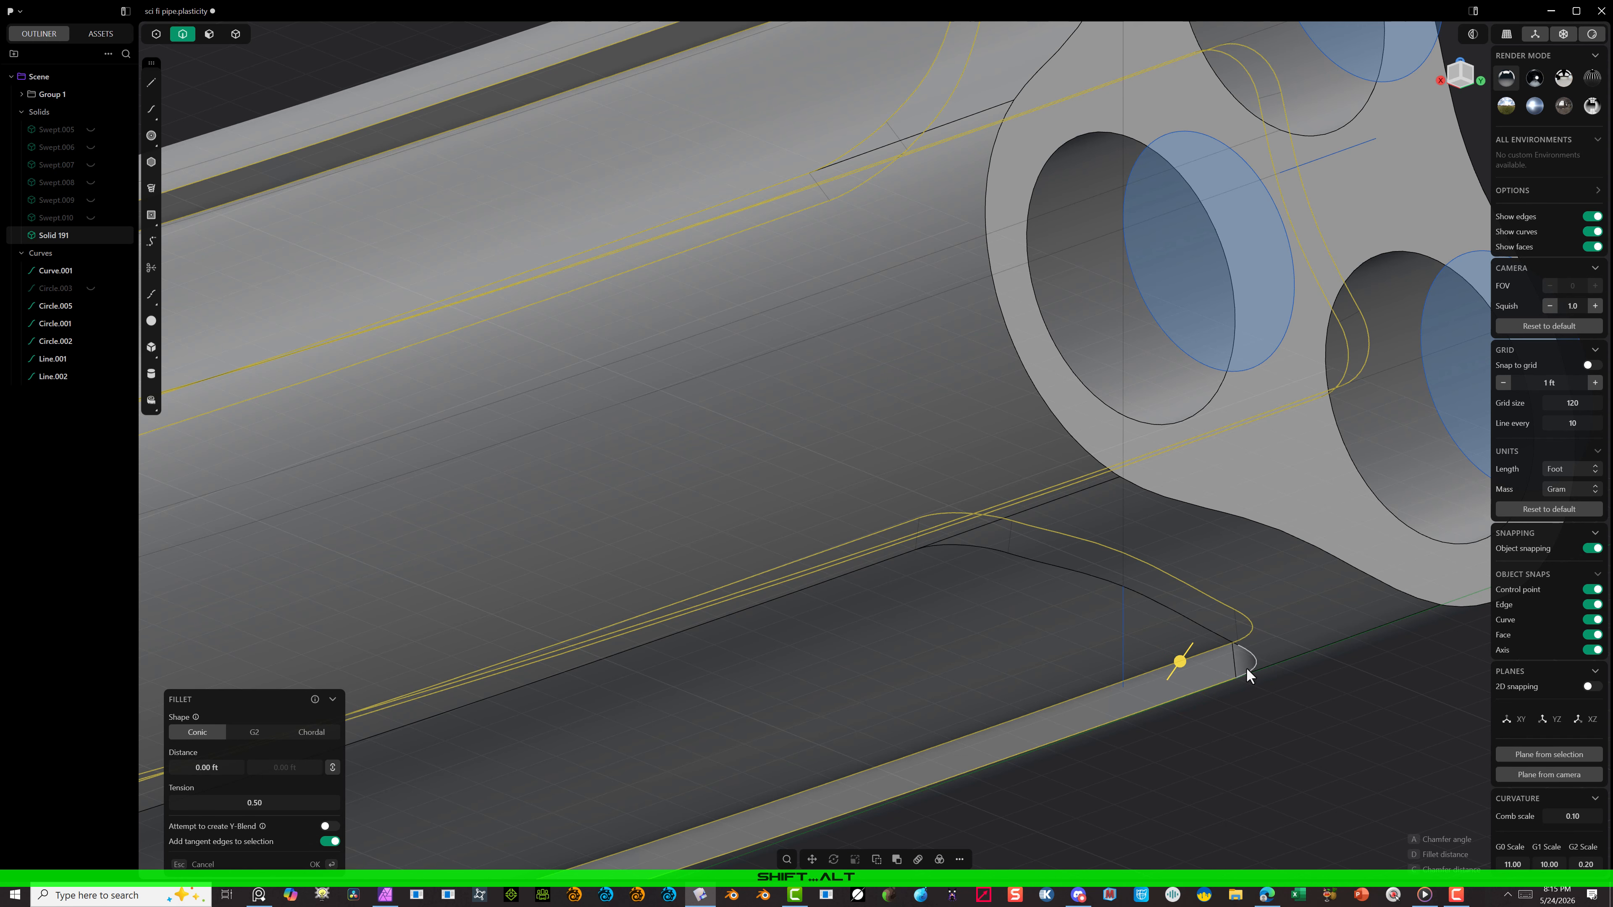
Step: Complete the panel outline selection, round the edges with a conic fillet of 0.02 ft and apply it
scroll(1188, 663, up, 8)
key(c)
drag(1284, 670, 1285, 669)
click(201, 771)
text(0.02)
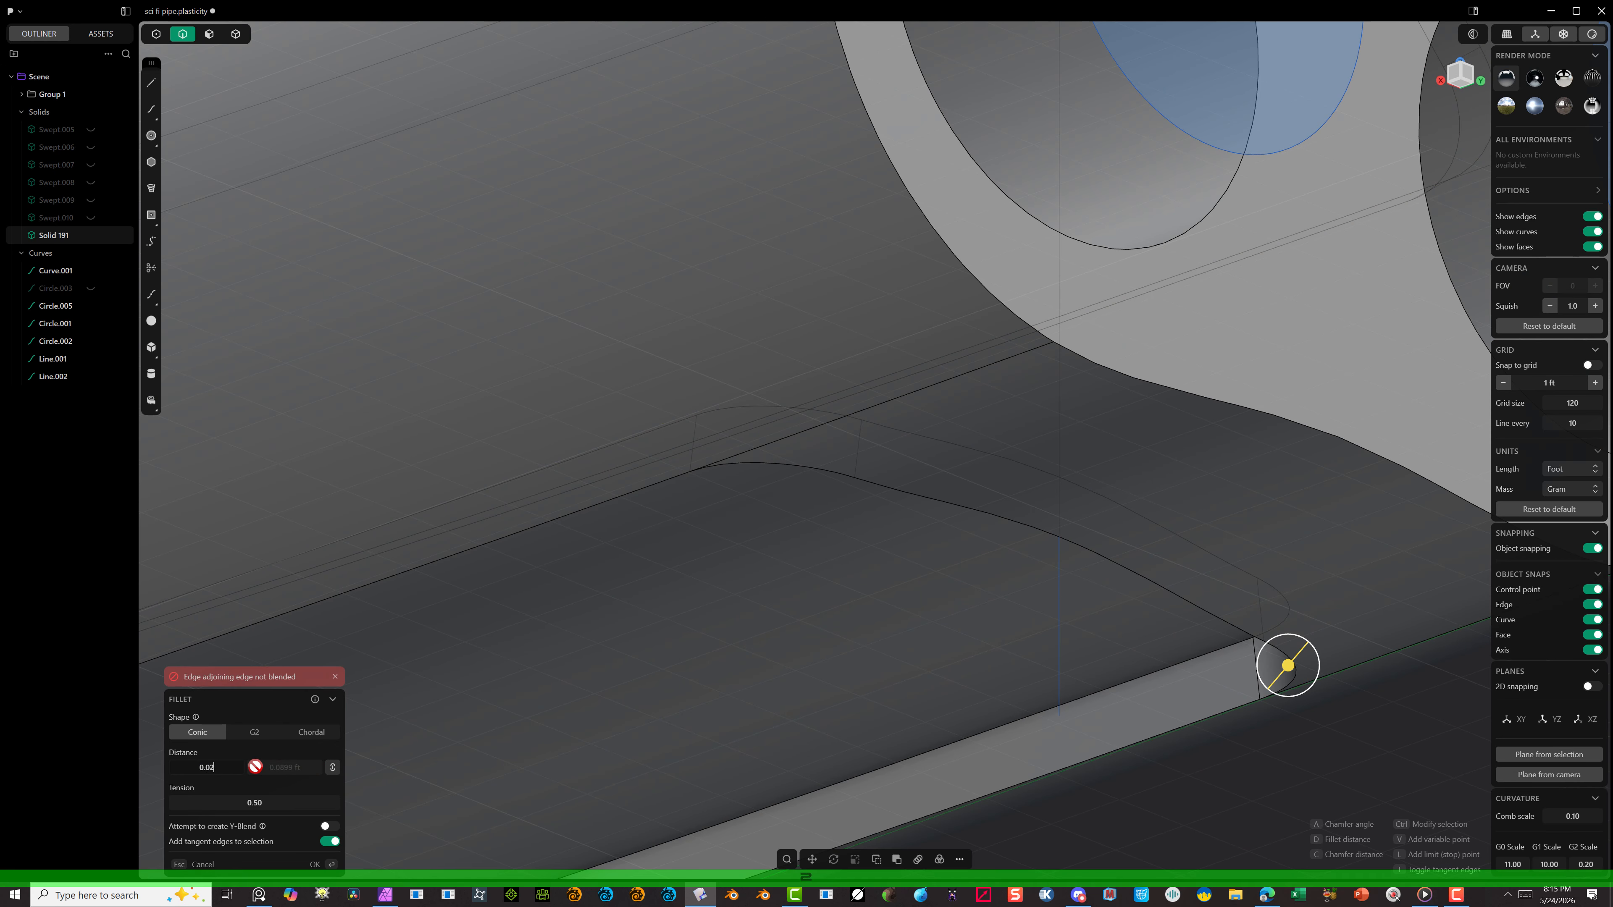
key(Tab)
scroll(1310, 663, up, 3)
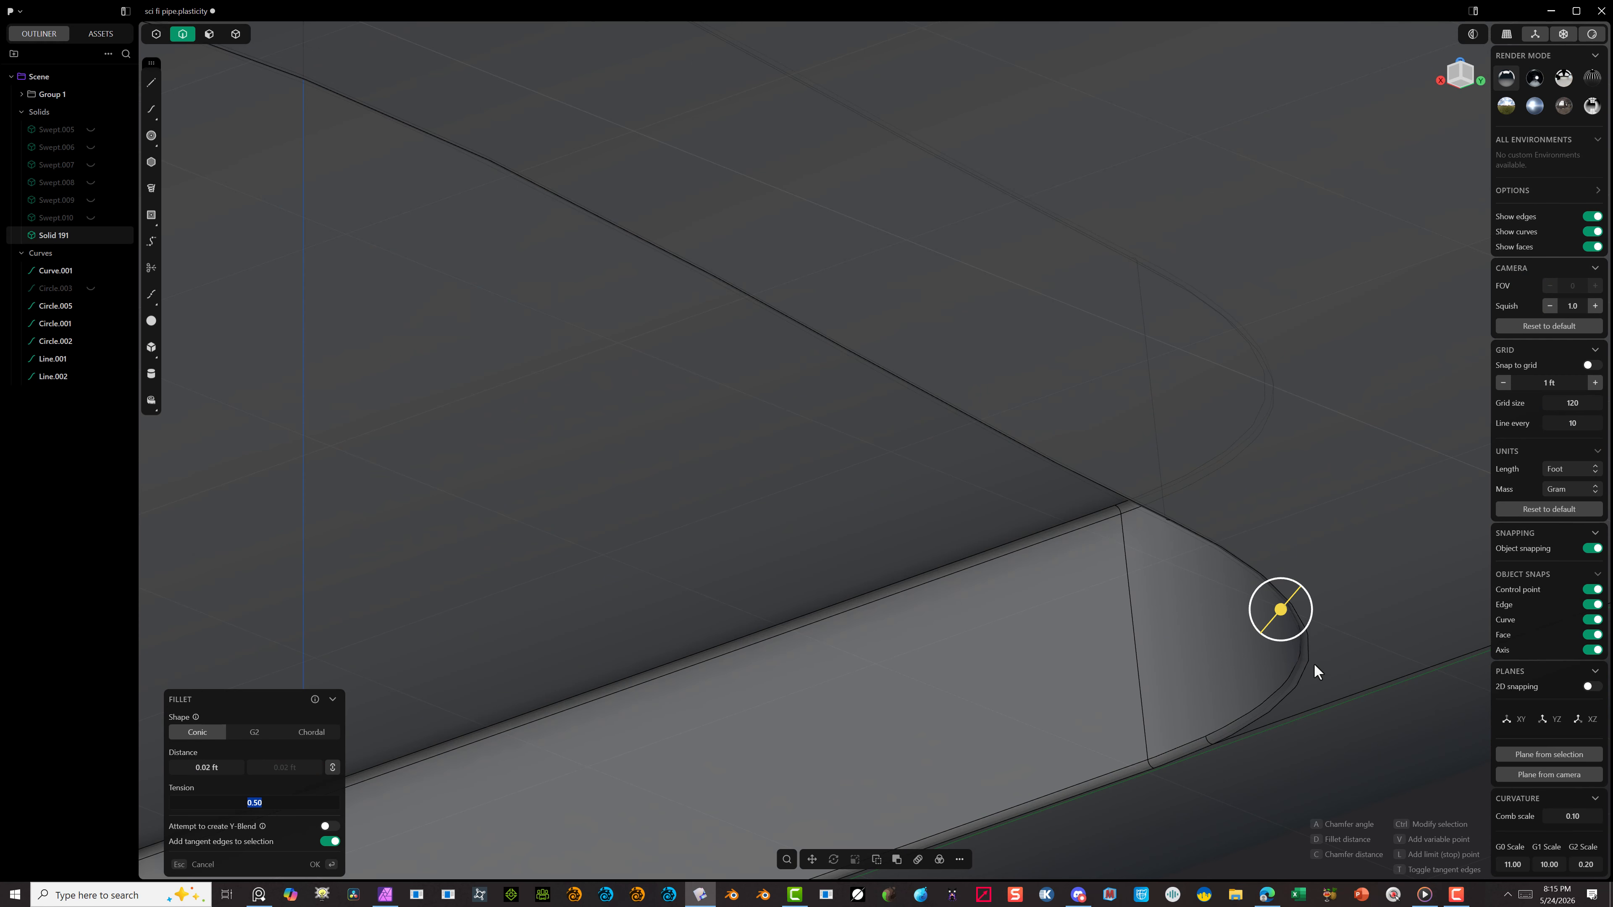
click(314, 864)
Step: Fillet the rims of the three tube holes in the shell's end faces at both ends
scroll(992, 564, down, 5)
scroll(850, 205, up, 3)
click(1123, 237)
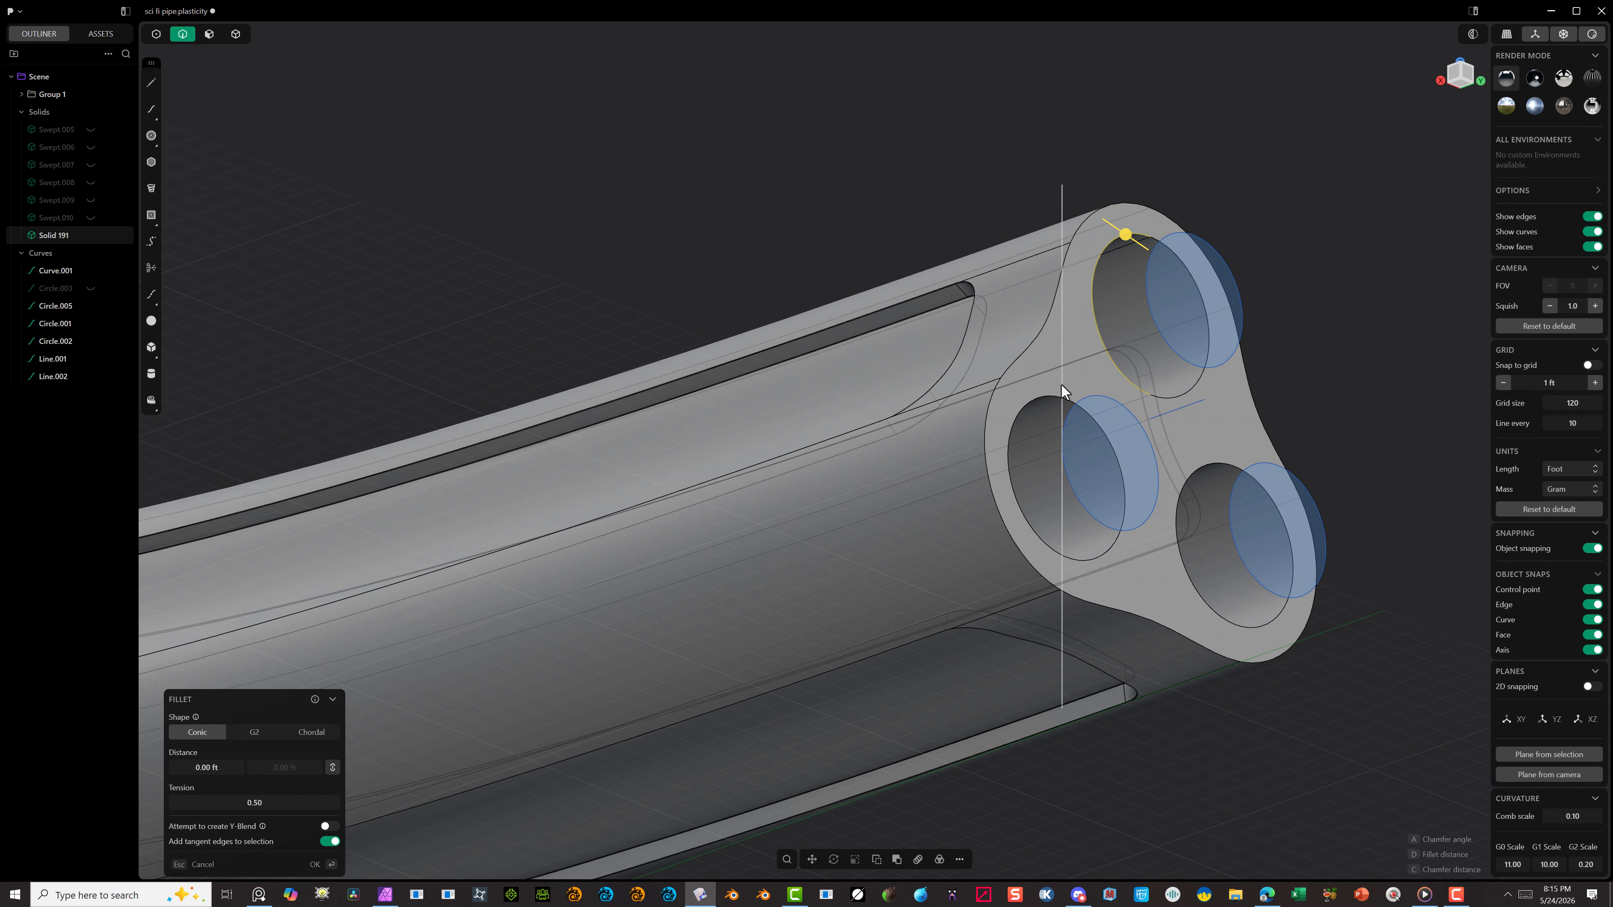
shift+click(1028, 403)
middle_drag(1086, 381, 657, 272)
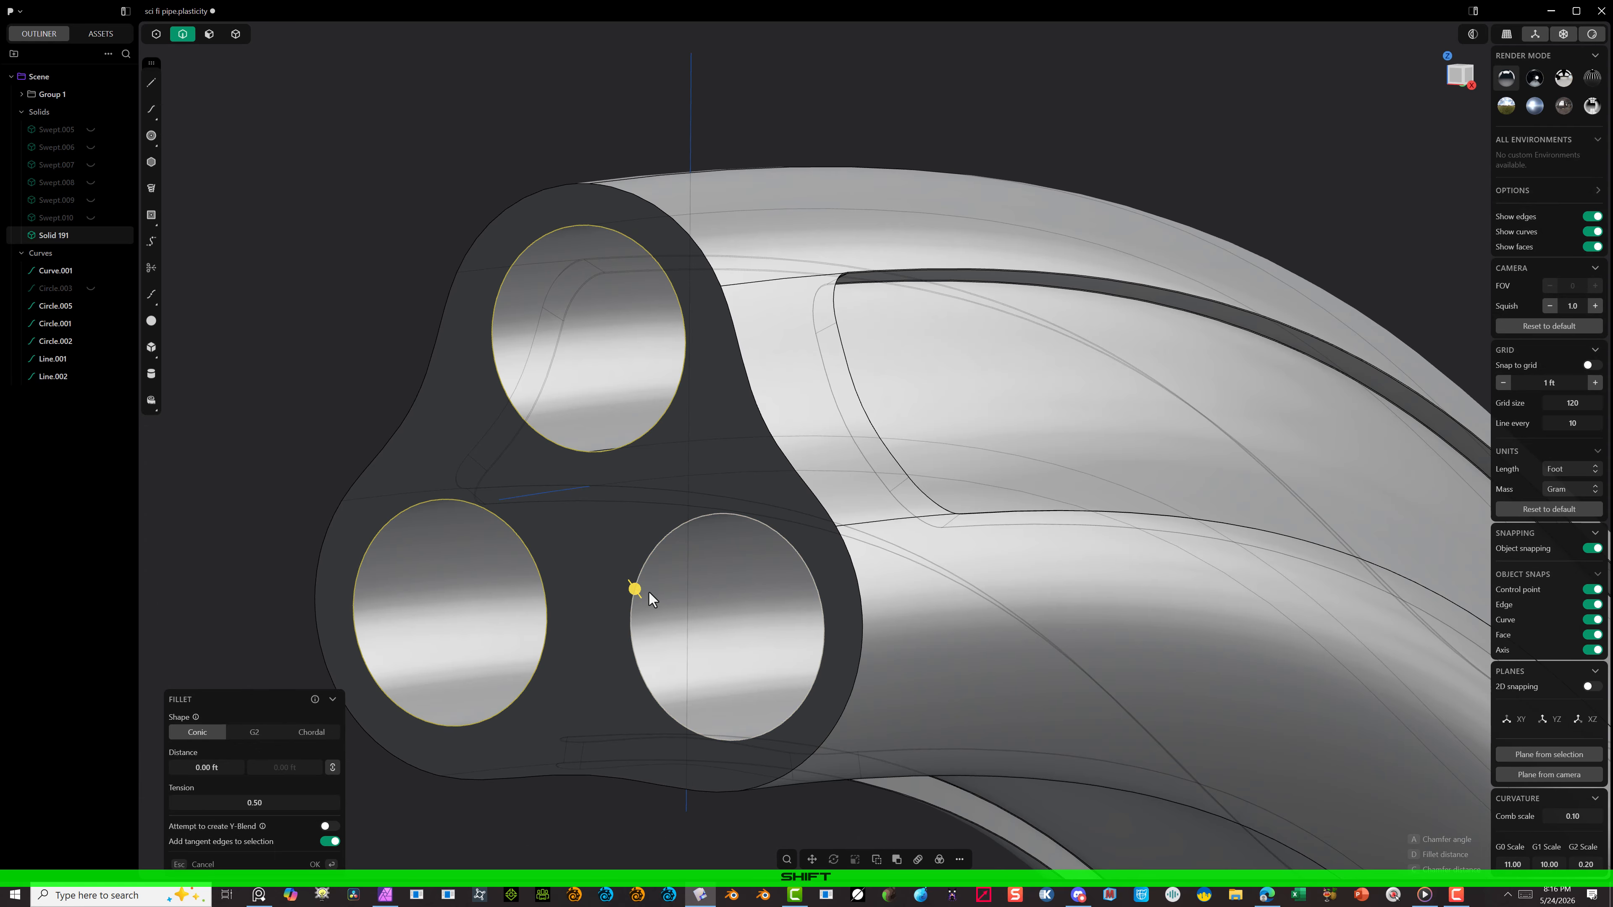
drag(635, 590, 637, 591)
right_click(603, 589)
Step: Examine the rounded hole rims and recessed panels from both ends of the shell
scroll(600, 586, down, 5)
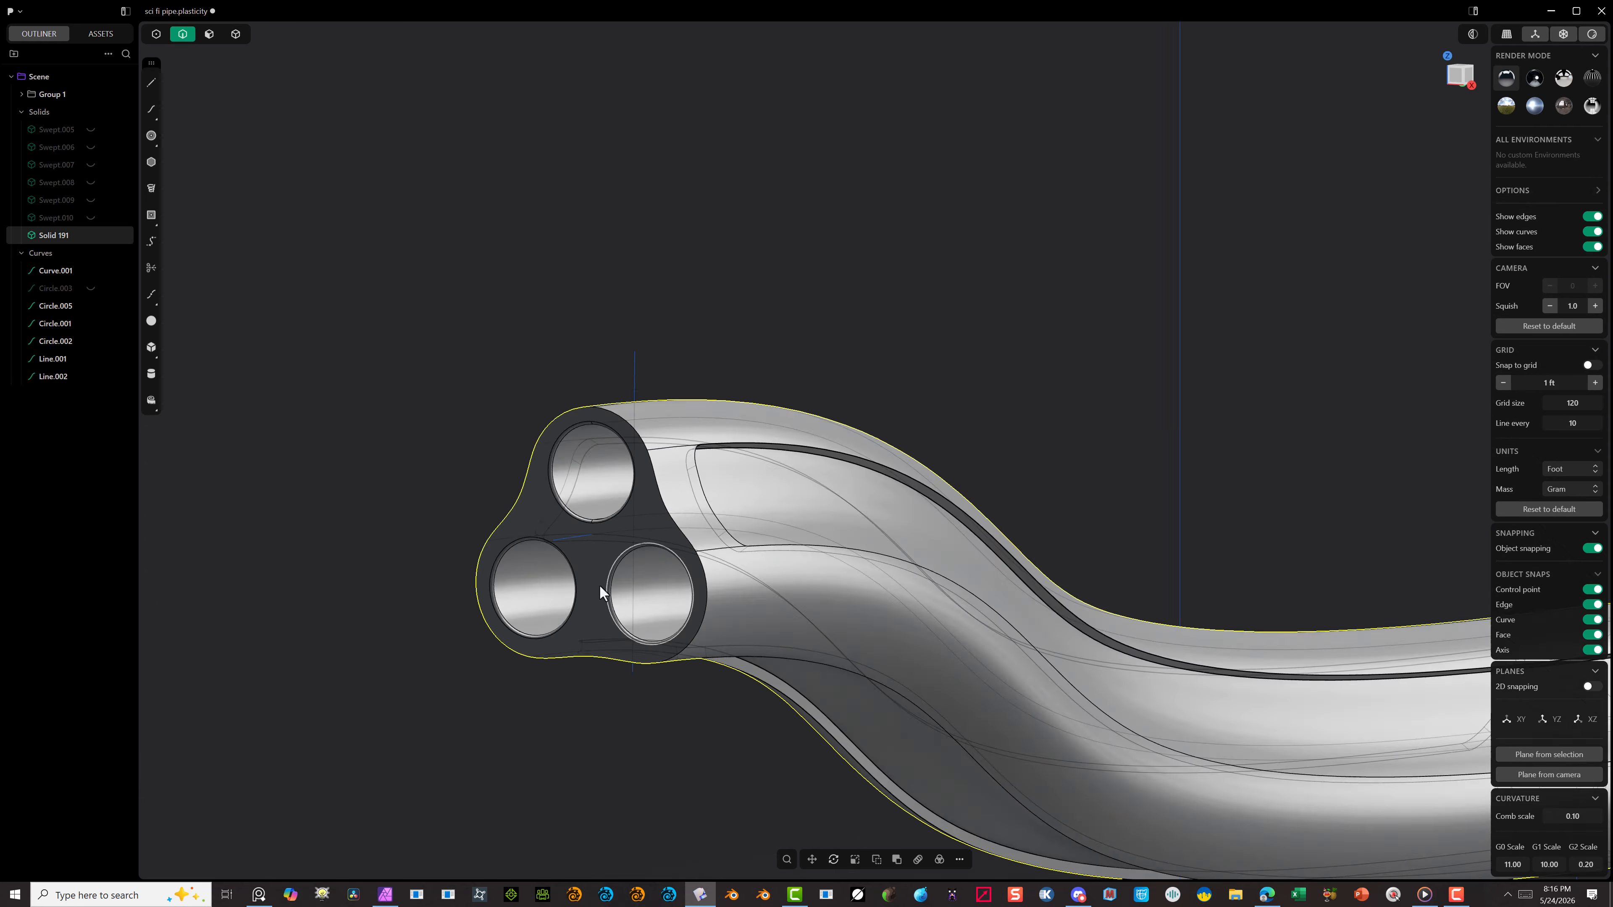
middle_drag(600, 586, 489, 578)
scroll(584, 474, down, 5)
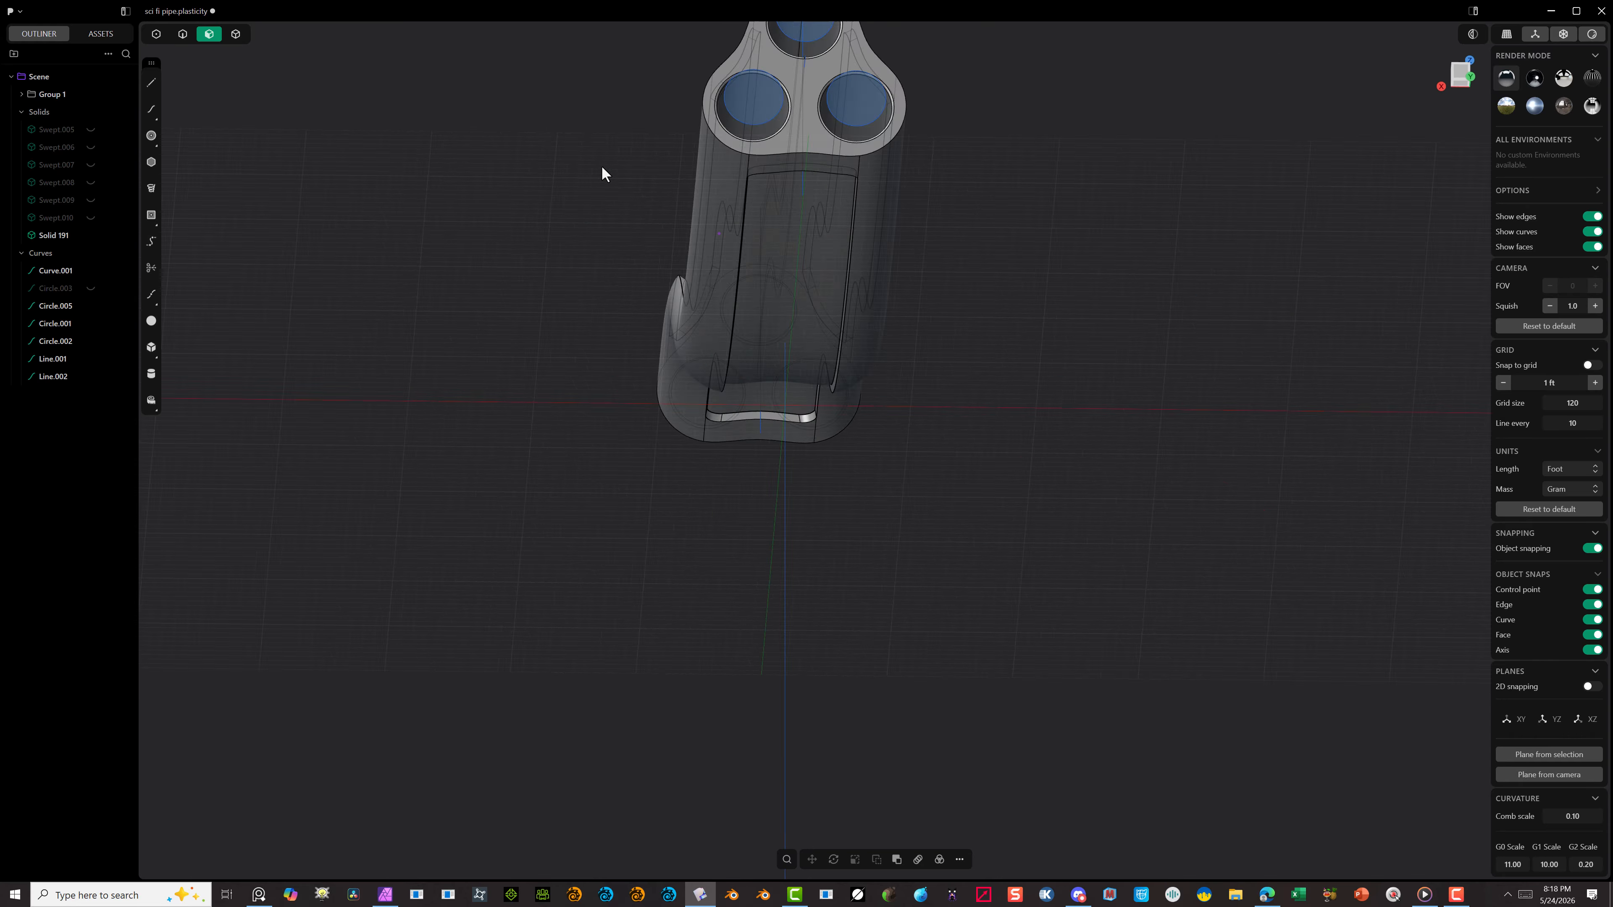
middle_drag(961, 263, 951, 248)
scroll(695, 168, up, 8)
middle_drag(695, 169, 826, 383)
scroll(706, 223, down, 10)
scroll(977, 331, up, 8)
scroll(592, 460, down, 3)
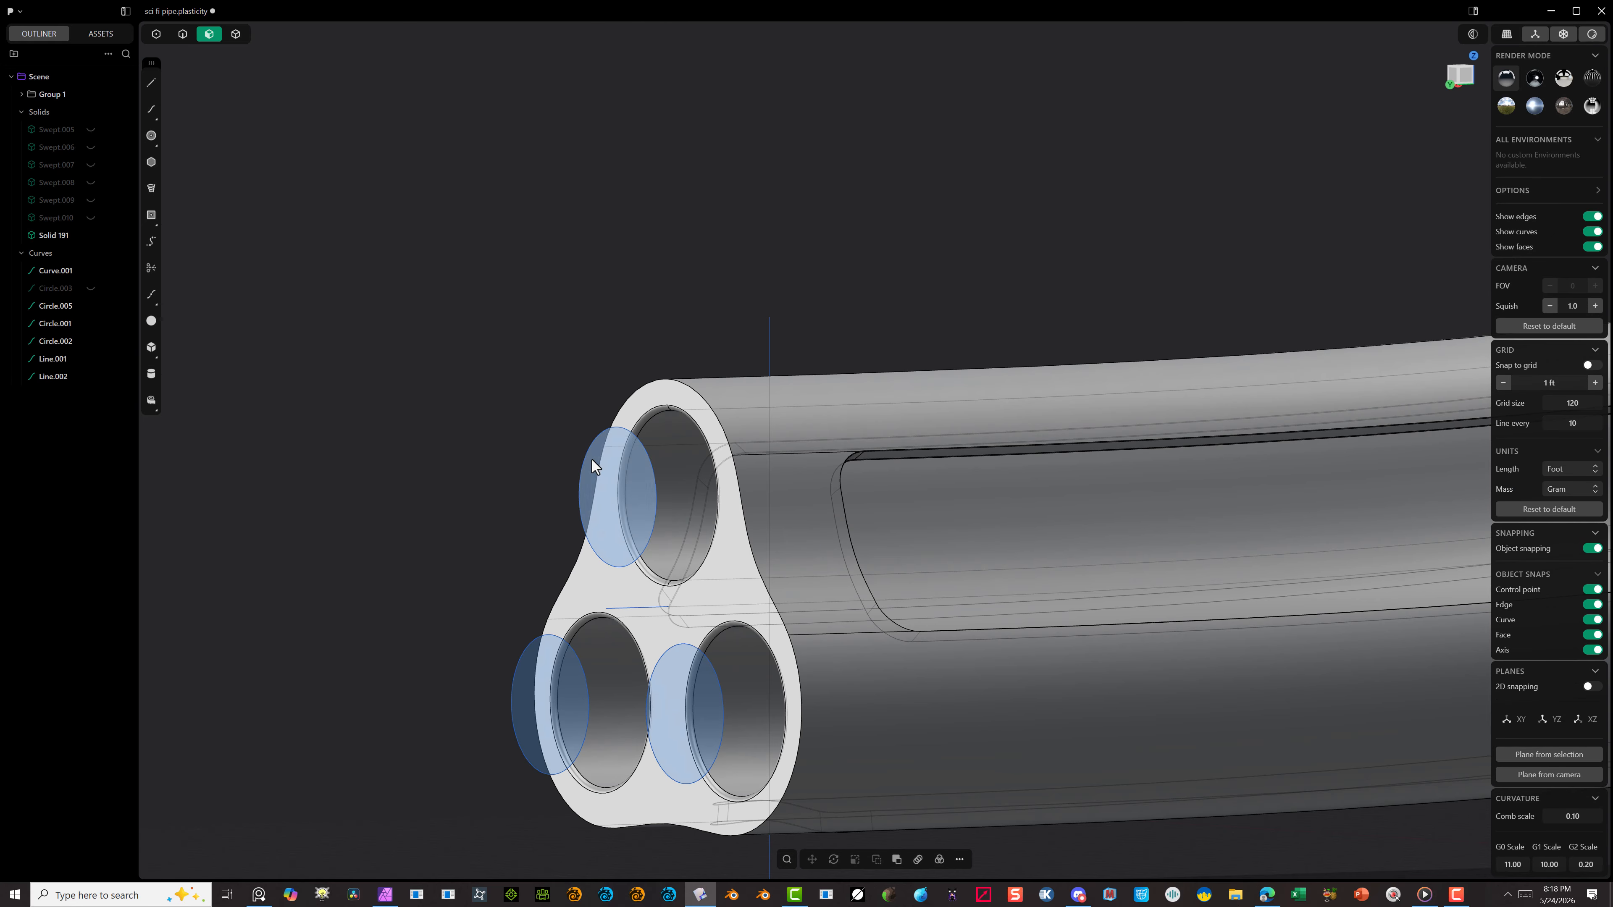
click(692, 392)
key(b)
middle_drag(695, 392, 1023, 507)
scroll(1024, 507, up, 6)
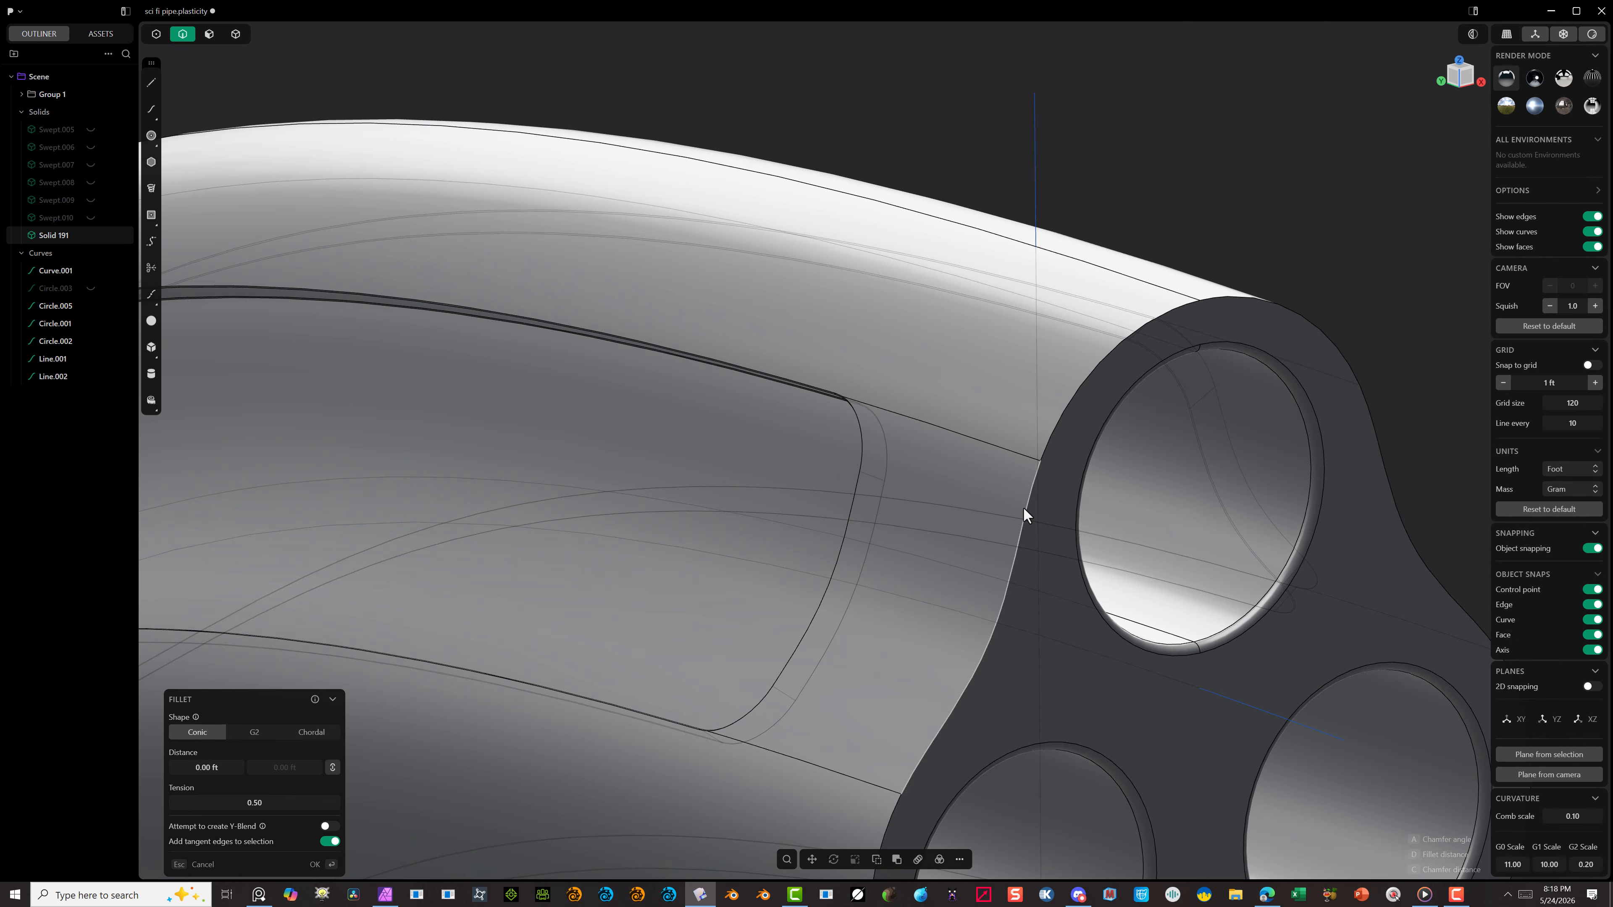
click(1024, 508)
scroll(1050, 499, down, 6)
scroll(1051, 483, up, 9)
key(Escape)
click(1029, 342)
key(b)
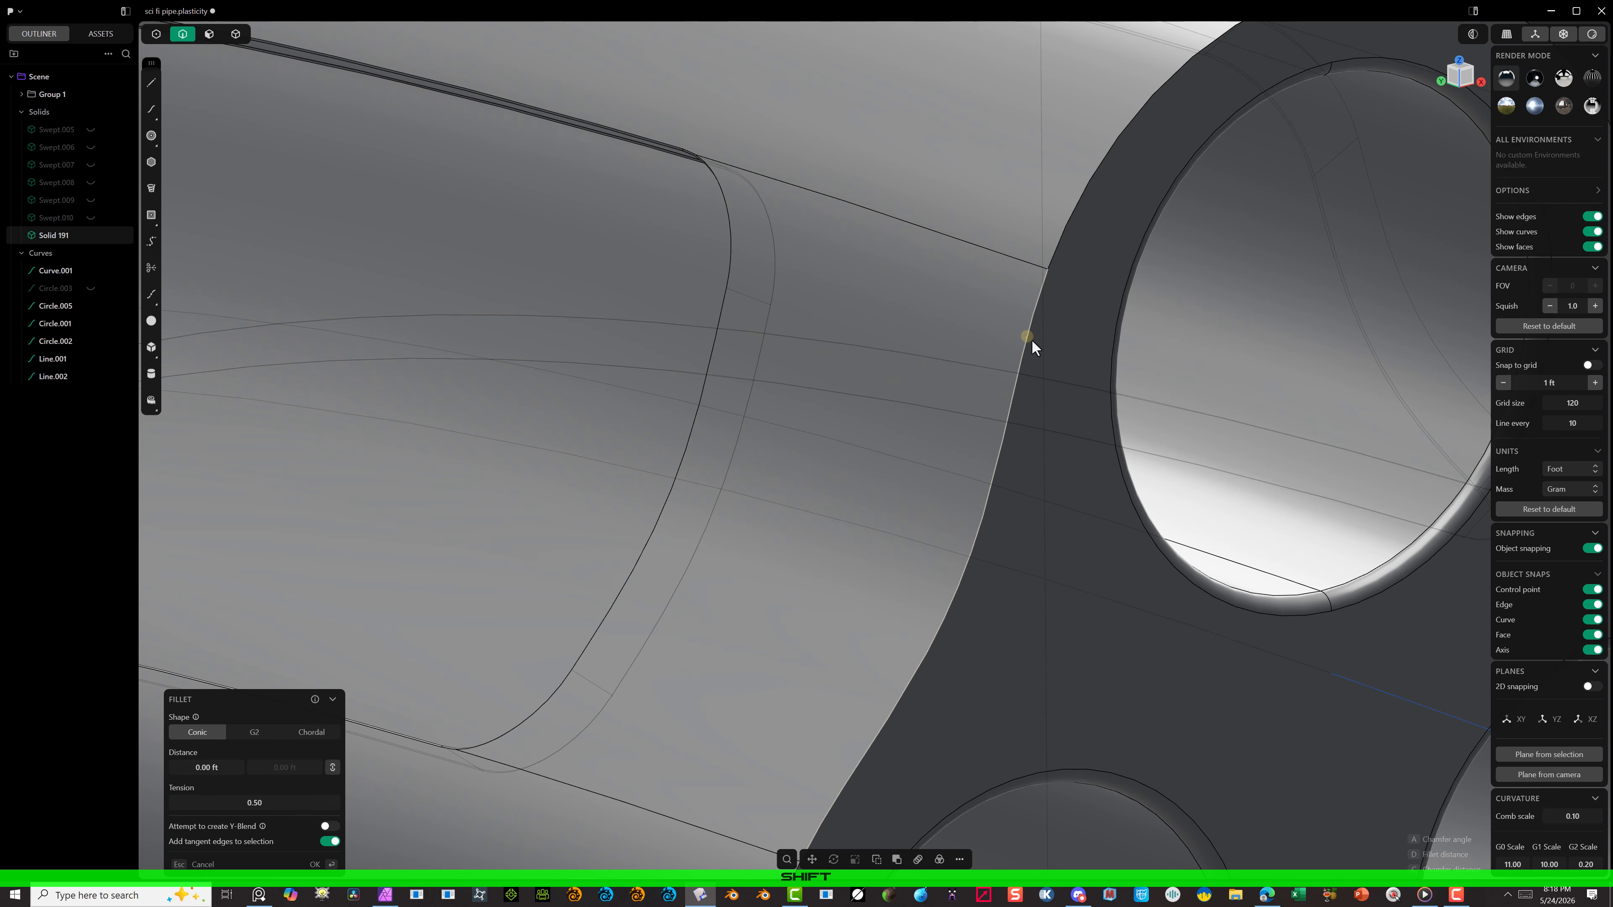
key(Escape)
scroll(571, 576, down, 10)
scroll(305, 169, up, 5)
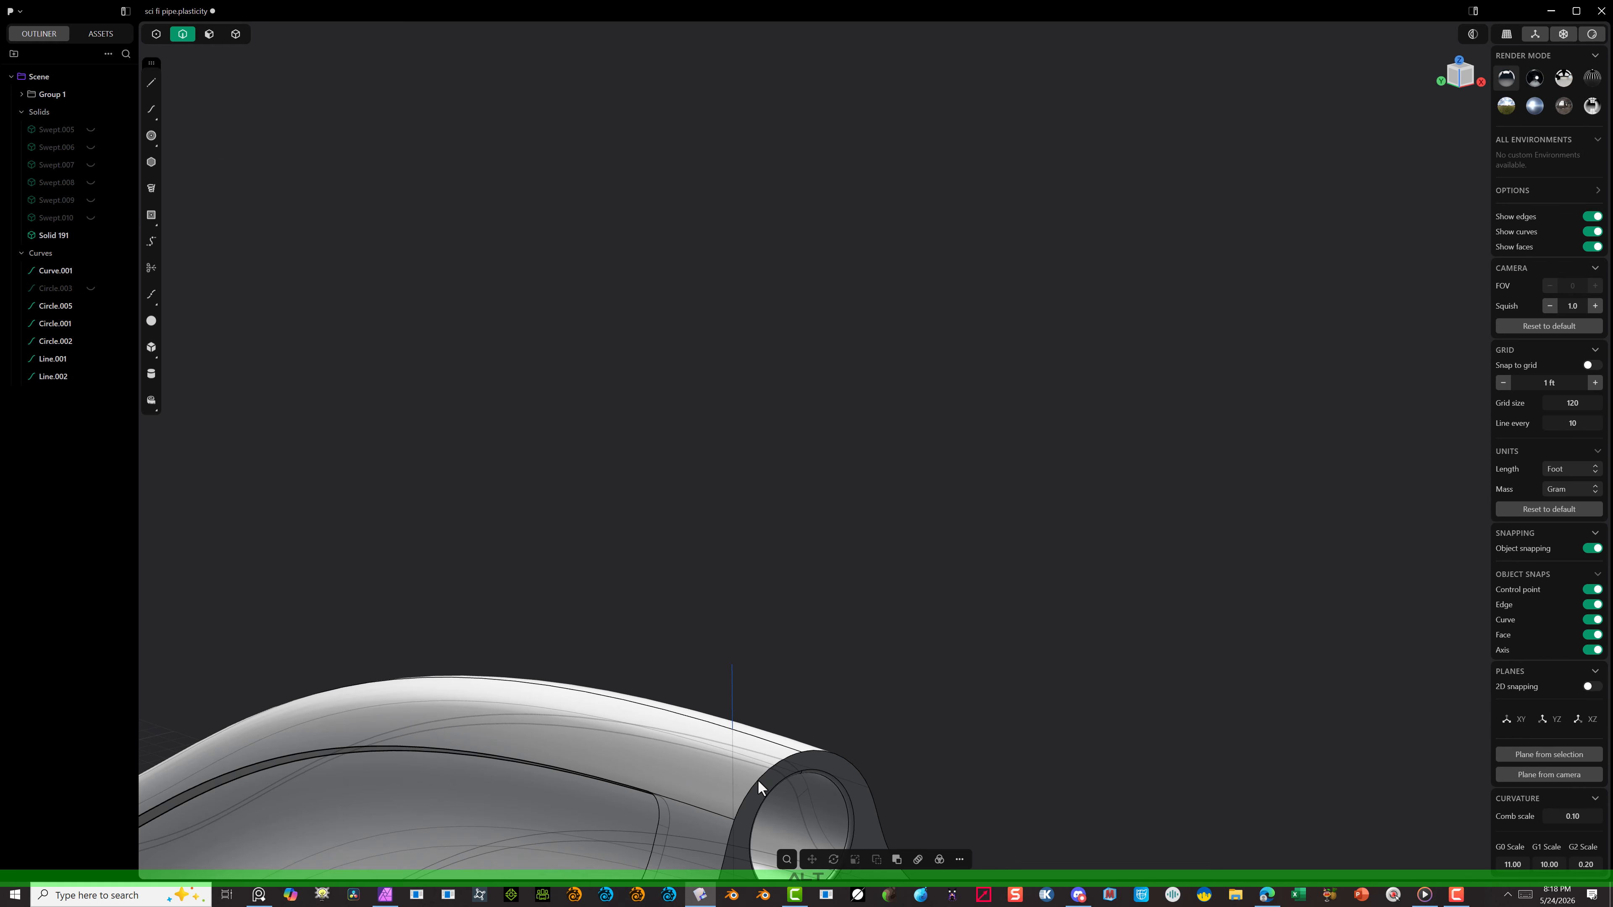
Step: Chamfer the outer outline edge of one shell end with an offset distance of about 0.346 ft and apply it
shift+middle_drag(758, 779, 963, 299)
scroll(963, 298, up, 5)
click(954, 281)
key(b)
drag(956, 282, 978, 302)
key(c)
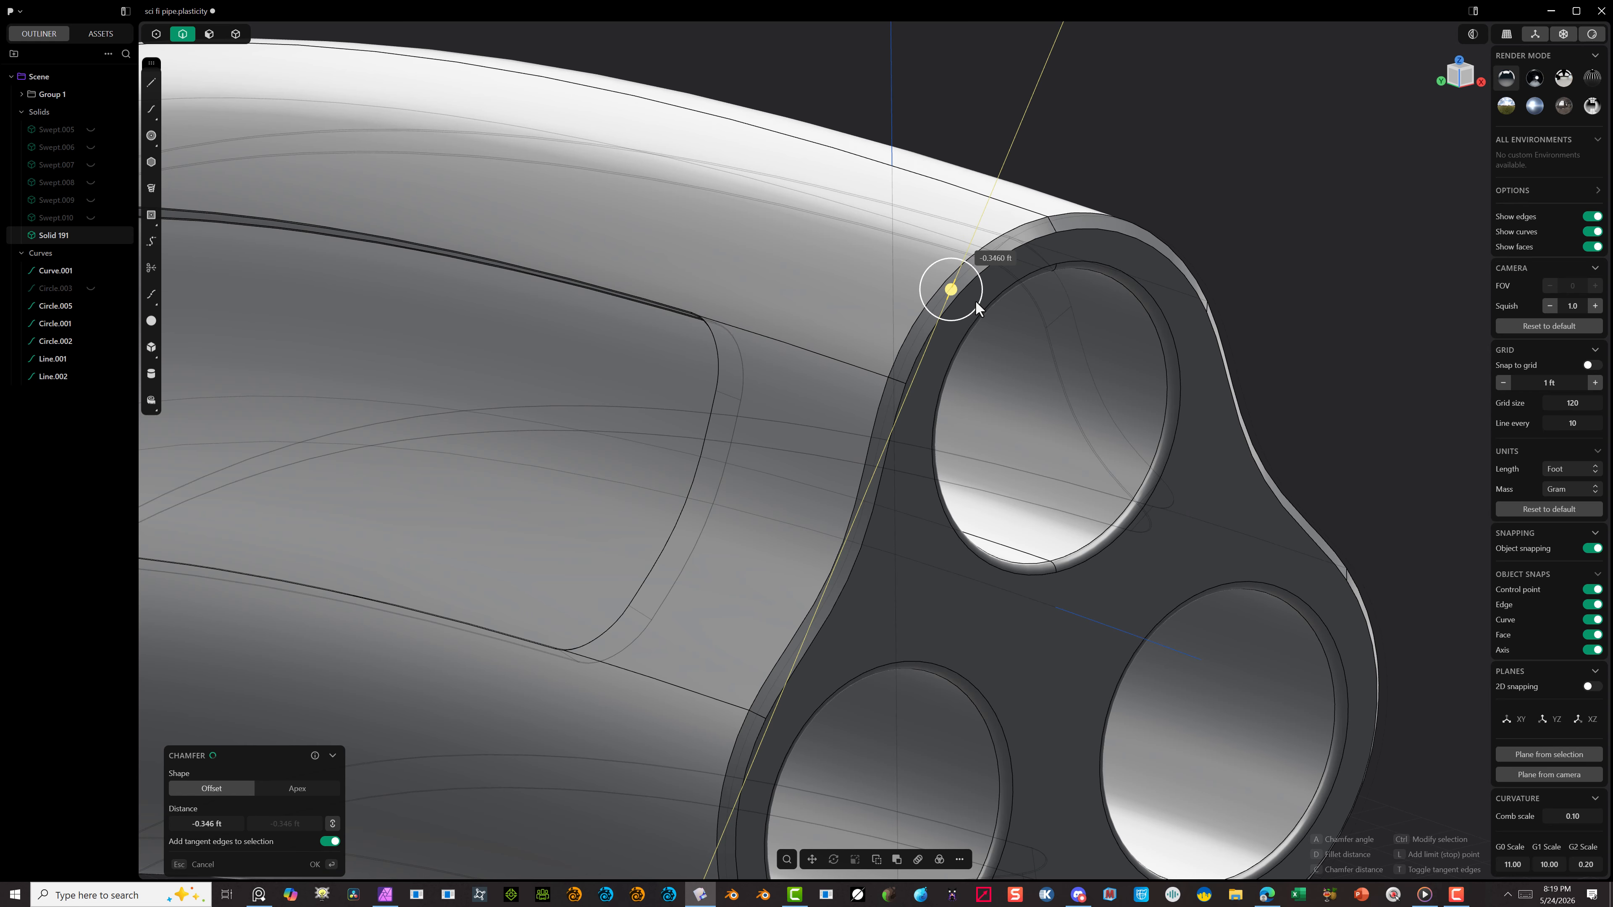
scroll(990, 266, down, 5)
mouse_move(990, 266)
middle_down()
mouse_move(1140, 180)
mouse_move(991, 267)
middle_up()
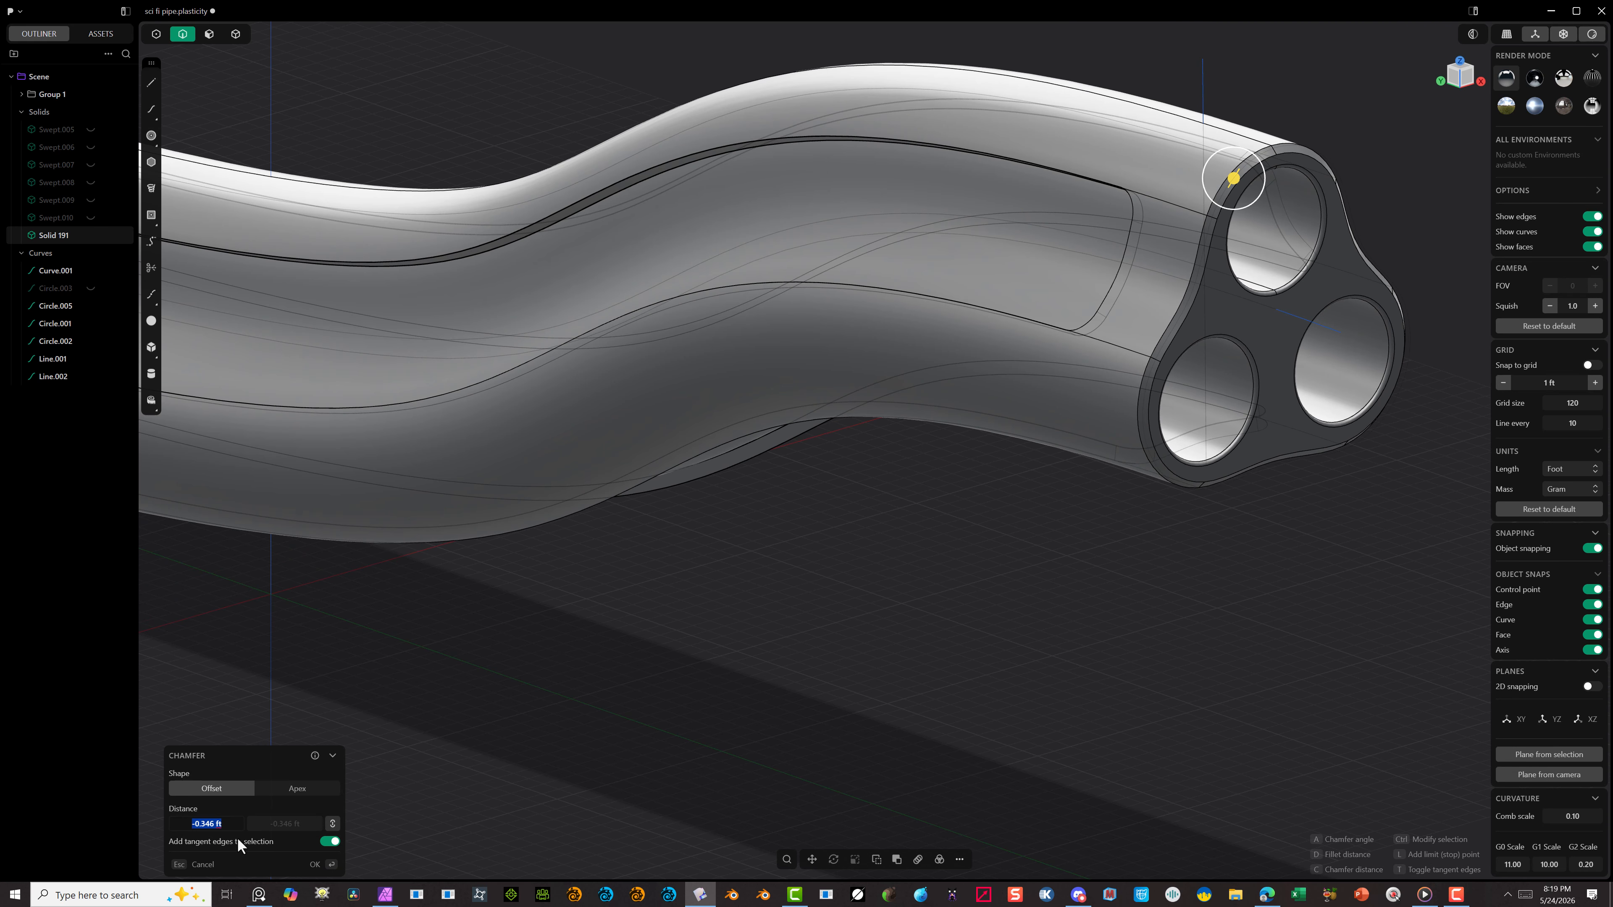
click(314, 865)
Step: Start a conic fillet on both edges of the new chamfer around the shell end with a distance of 0.007 ft
scroll(1318, 352, up, 5)
click(970, 364)
key(b)
scroll(927, 445, up, 15)
click(212, 768)
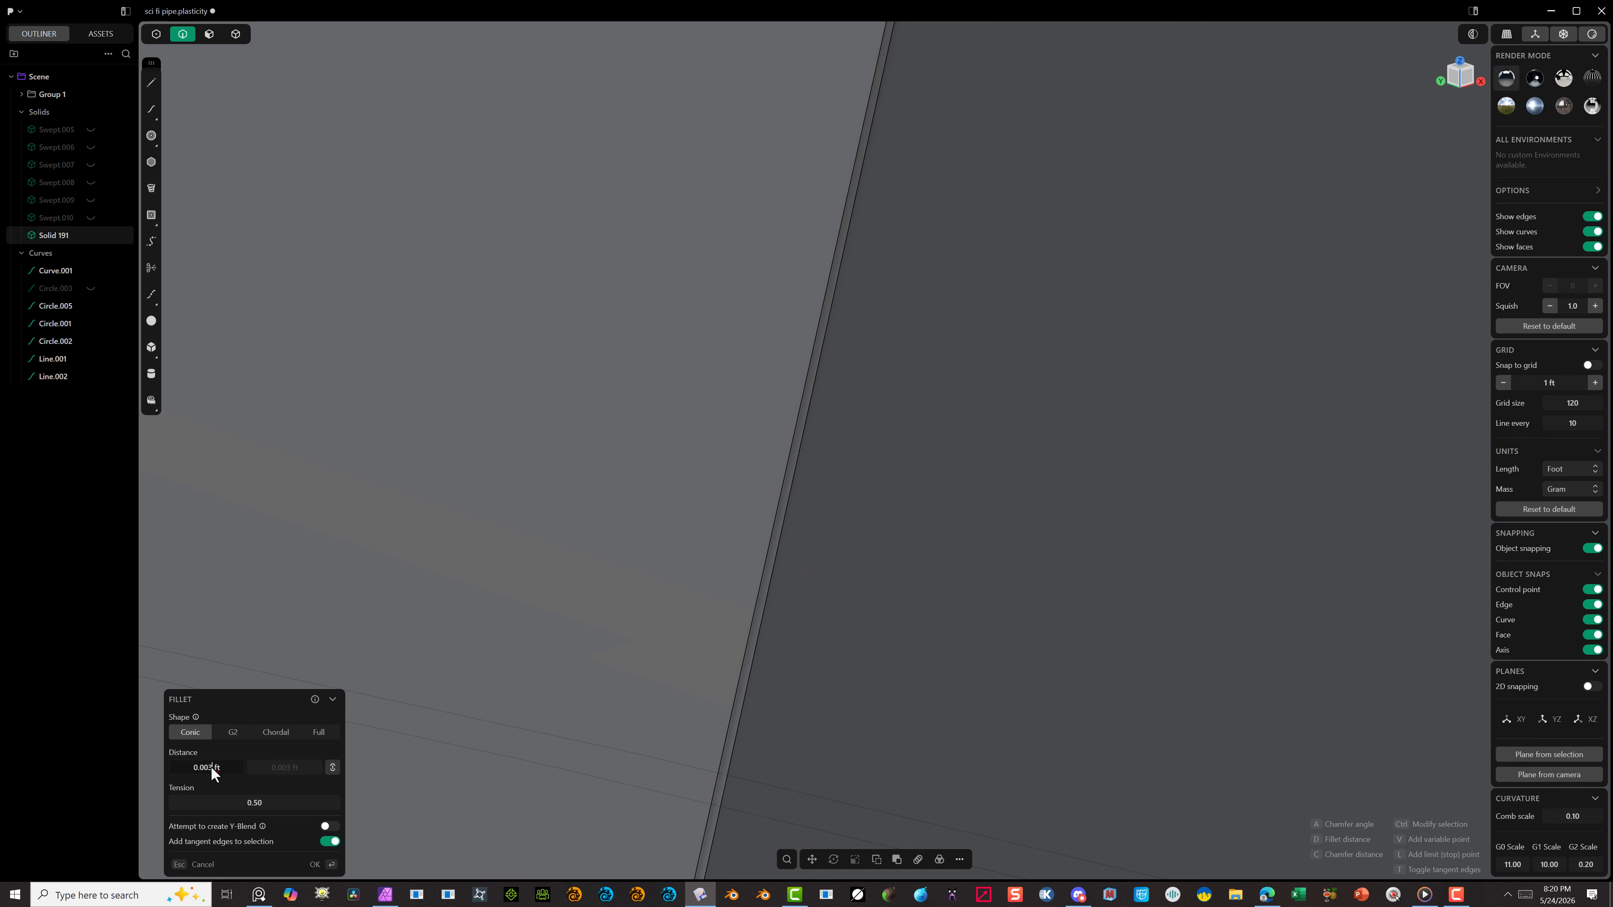
key(BackSpace)
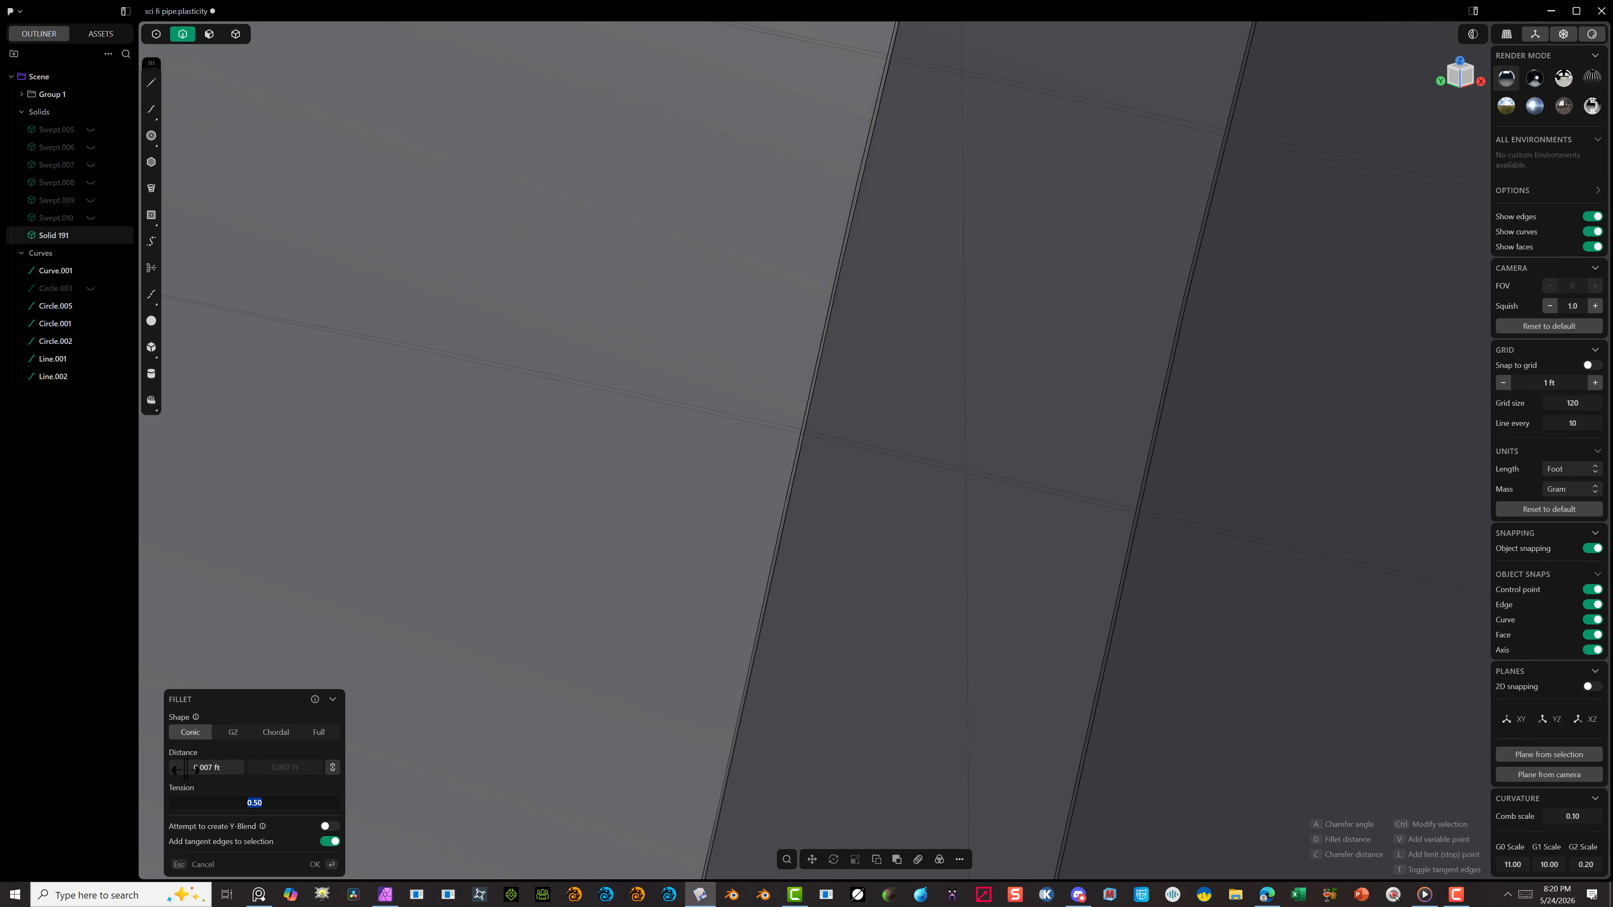
Step: Try fillet distances of 0.02 ft and 0.07 ft on the chamfer's edges
click(204, 769)
key(BackSpace)
key(BackSpace)
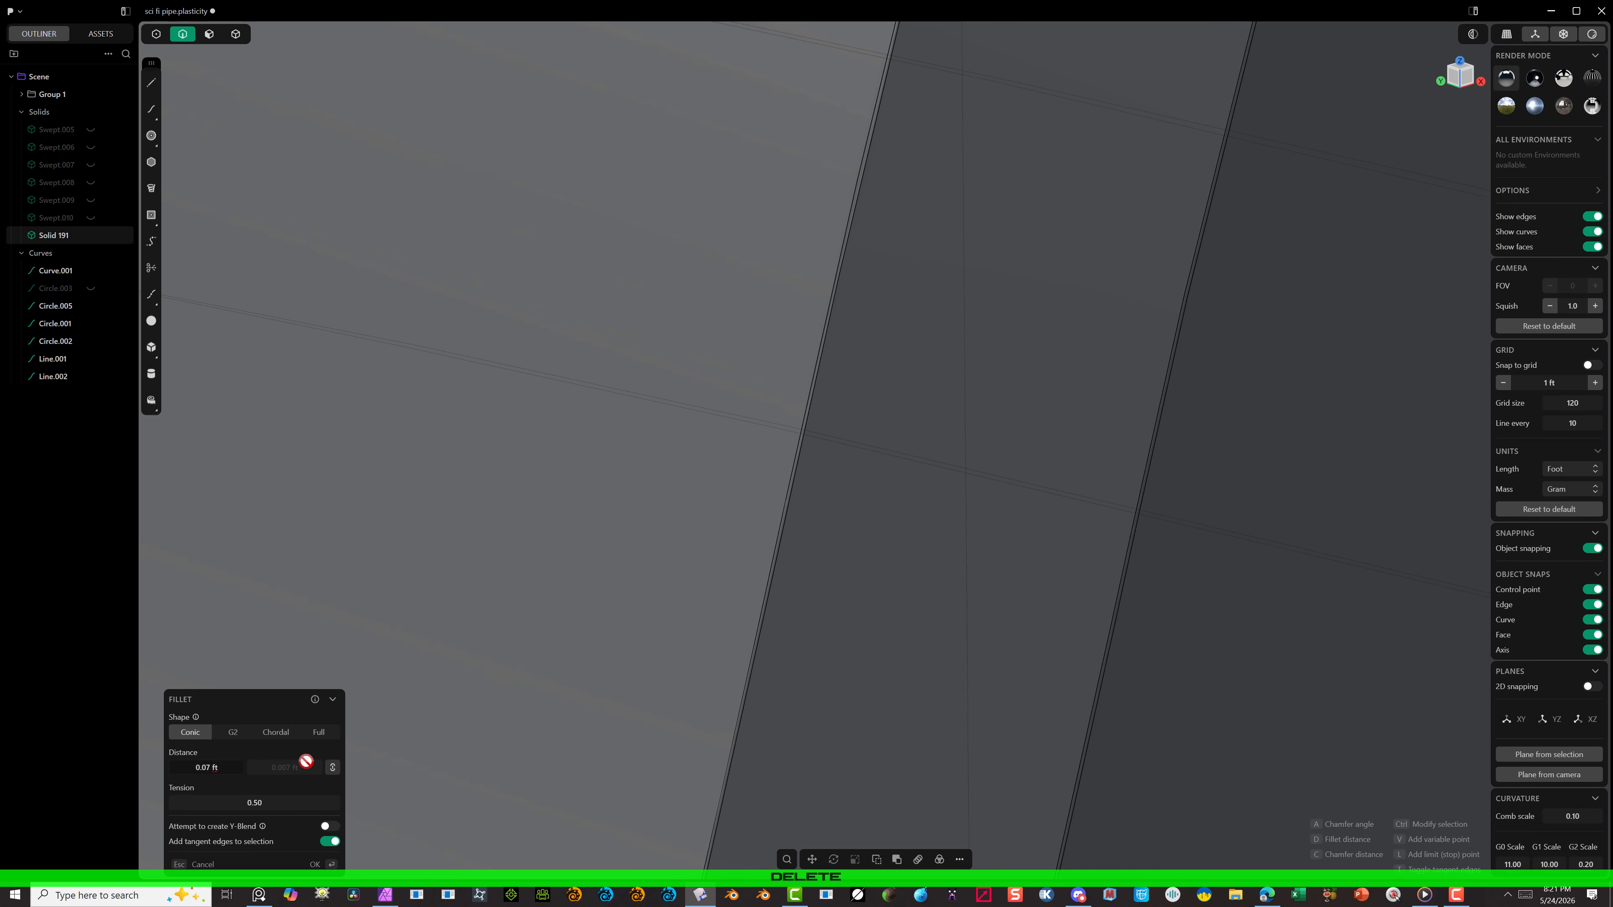
text(2)
key(Tab)
scroll(718, 418, down, 5)
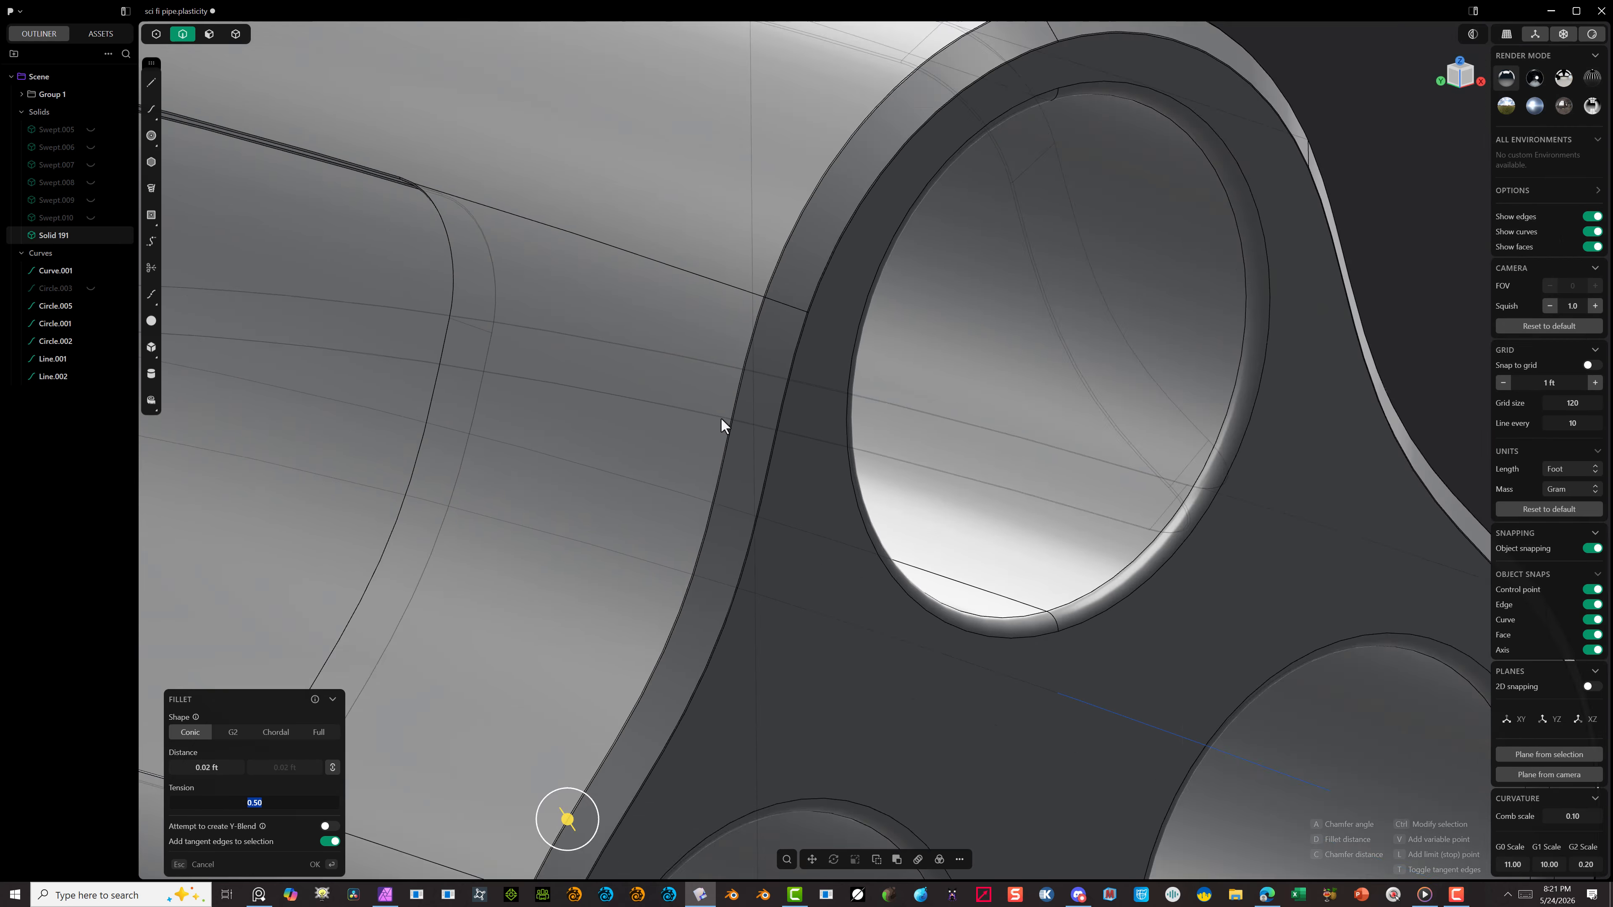
click(208, 768)
key(BackSpace)
text(7)
key(Tab)
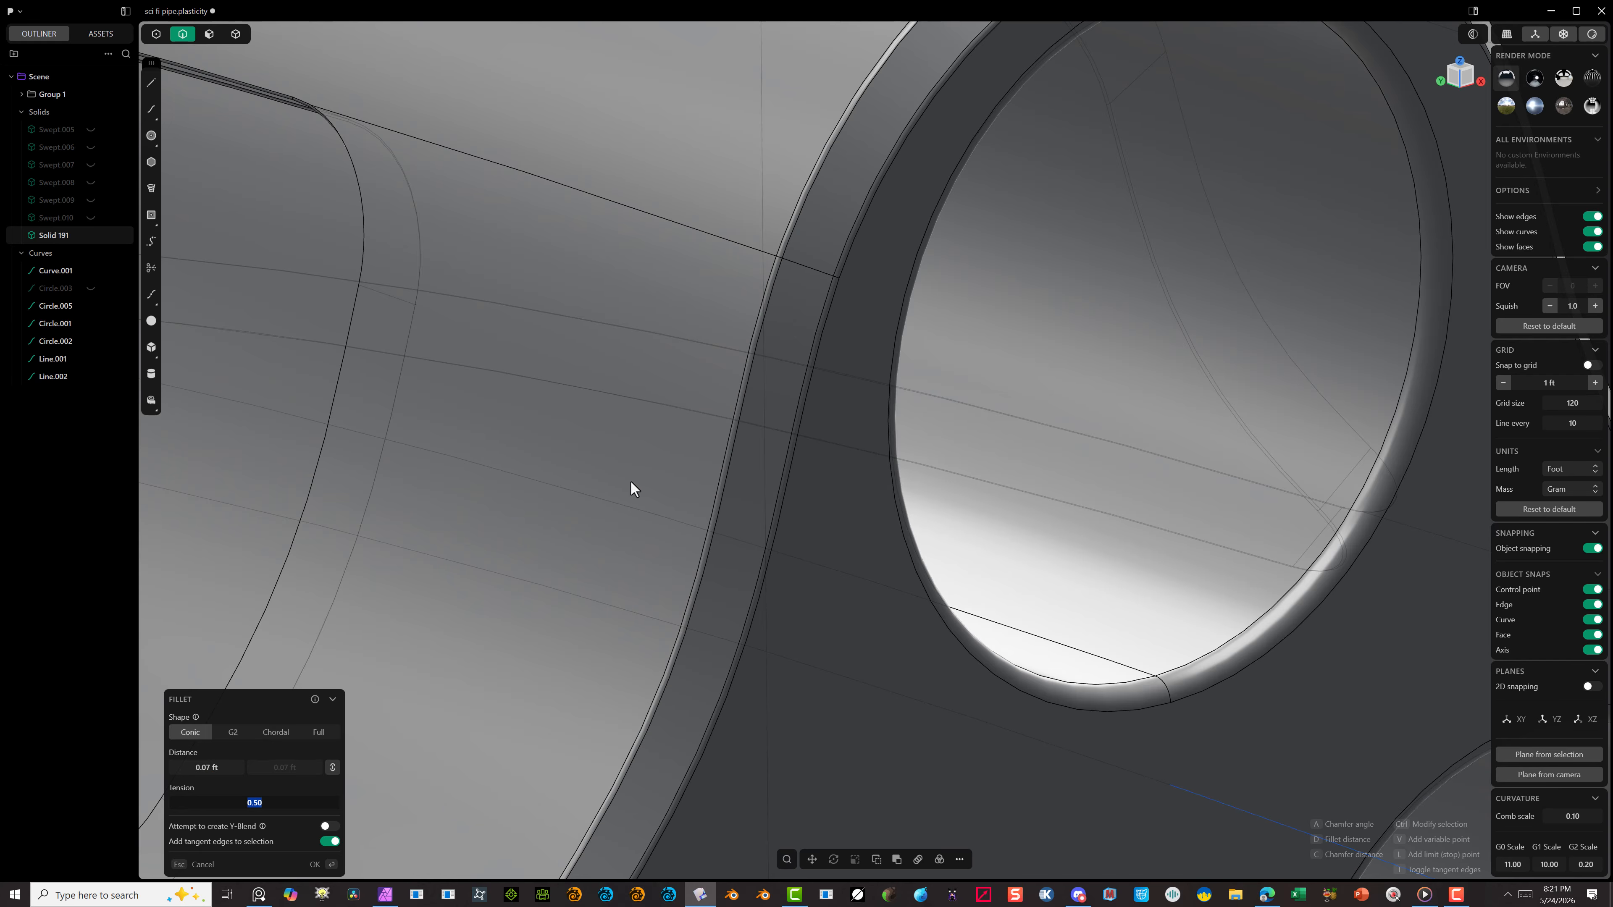
Step: Set the fillet distance on the chamfer's edges to 0.09 ft and apply it
scroll(1034, 326, down, 5)
key(Delete)
text(9)
key(Tab)
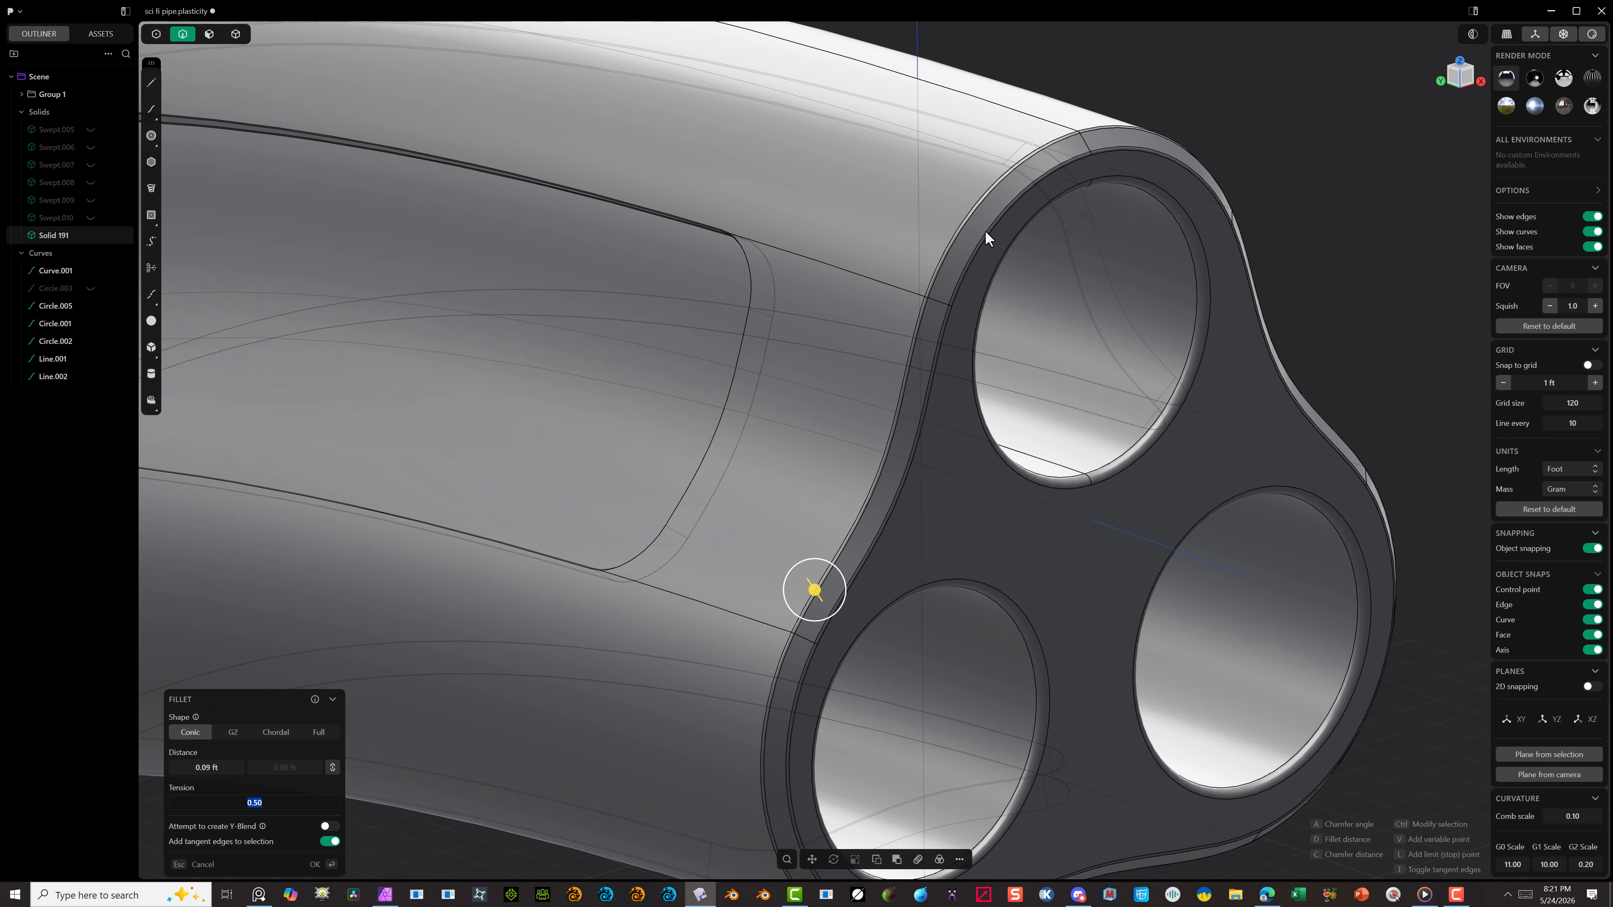
scroll(941, 258, down, 3)
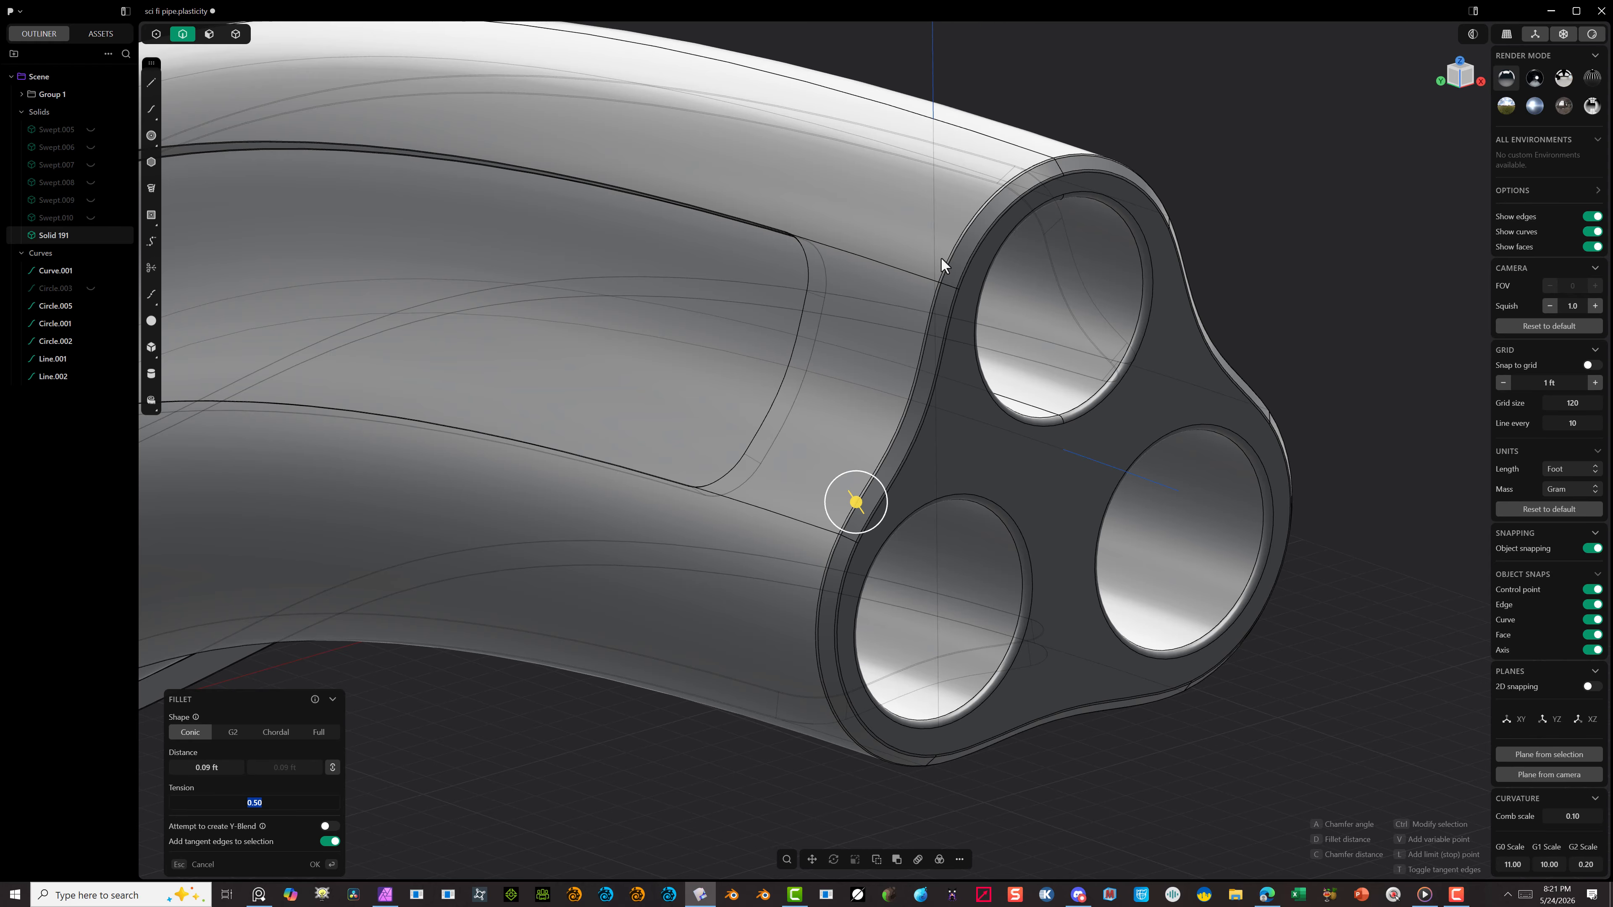
click(329, 861)
Step: Chamfer the outer outline edge of the shell's opposite end and apply it
scroll(827, 334, down, 4)
middle_drag(540, 637, 603, 630)
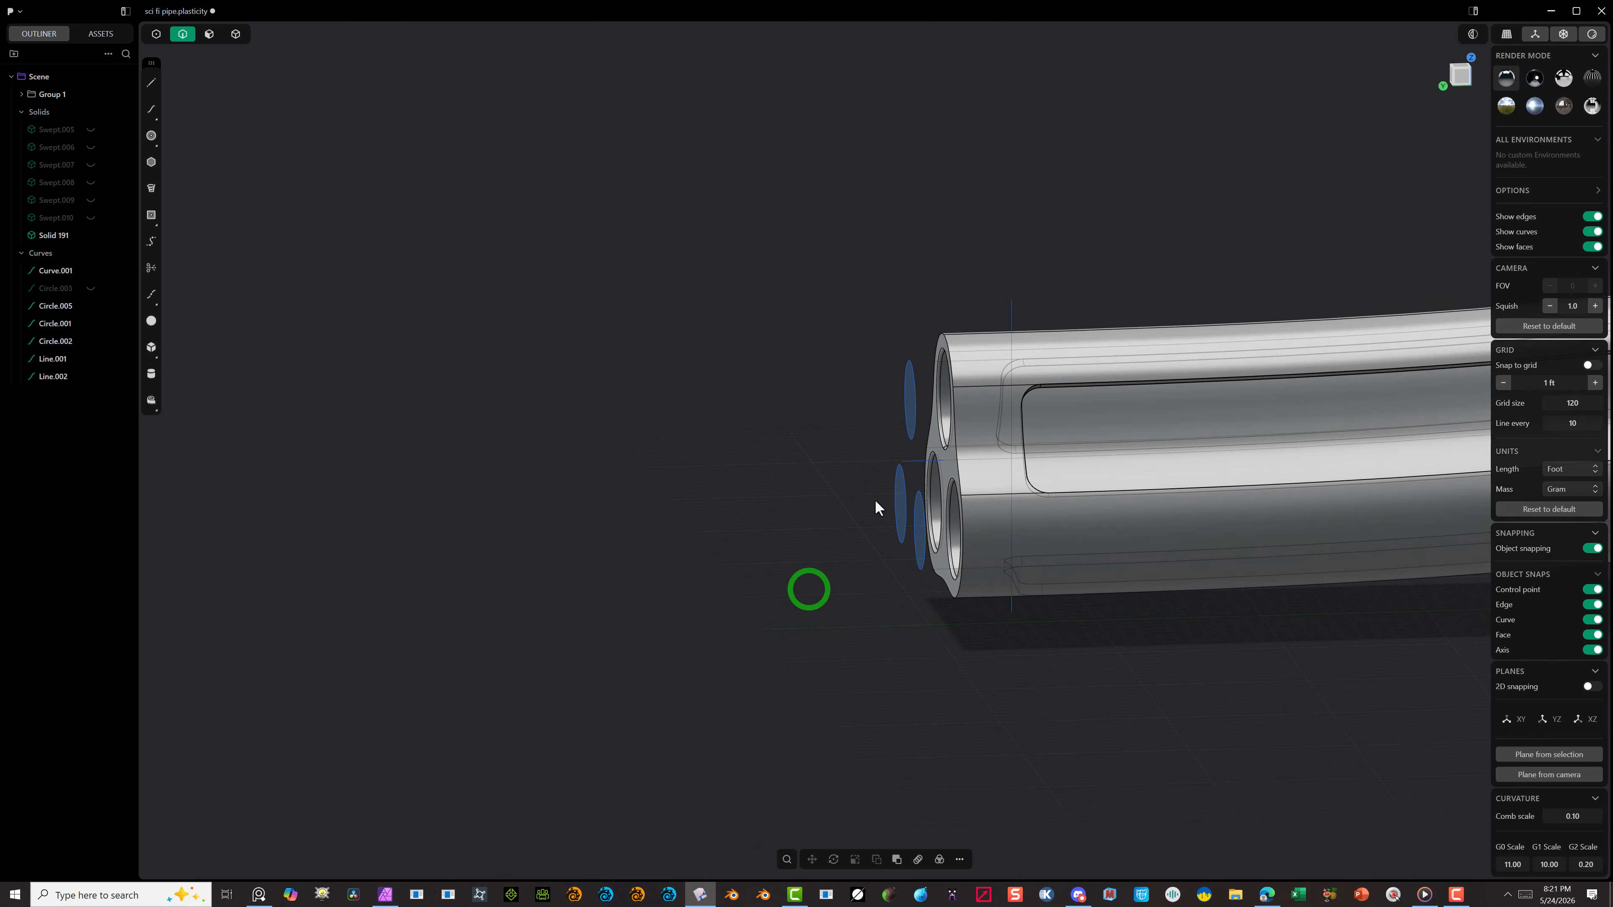
scroll(874, 499, up, 5)
key(f)
drag(759, 223, 721, 238)
click(323, 865)
Step: Round the edges of the opposite end's chamfer with a conic fillet of about 0.08 ft and apply it
click(758, 214)
key(b)
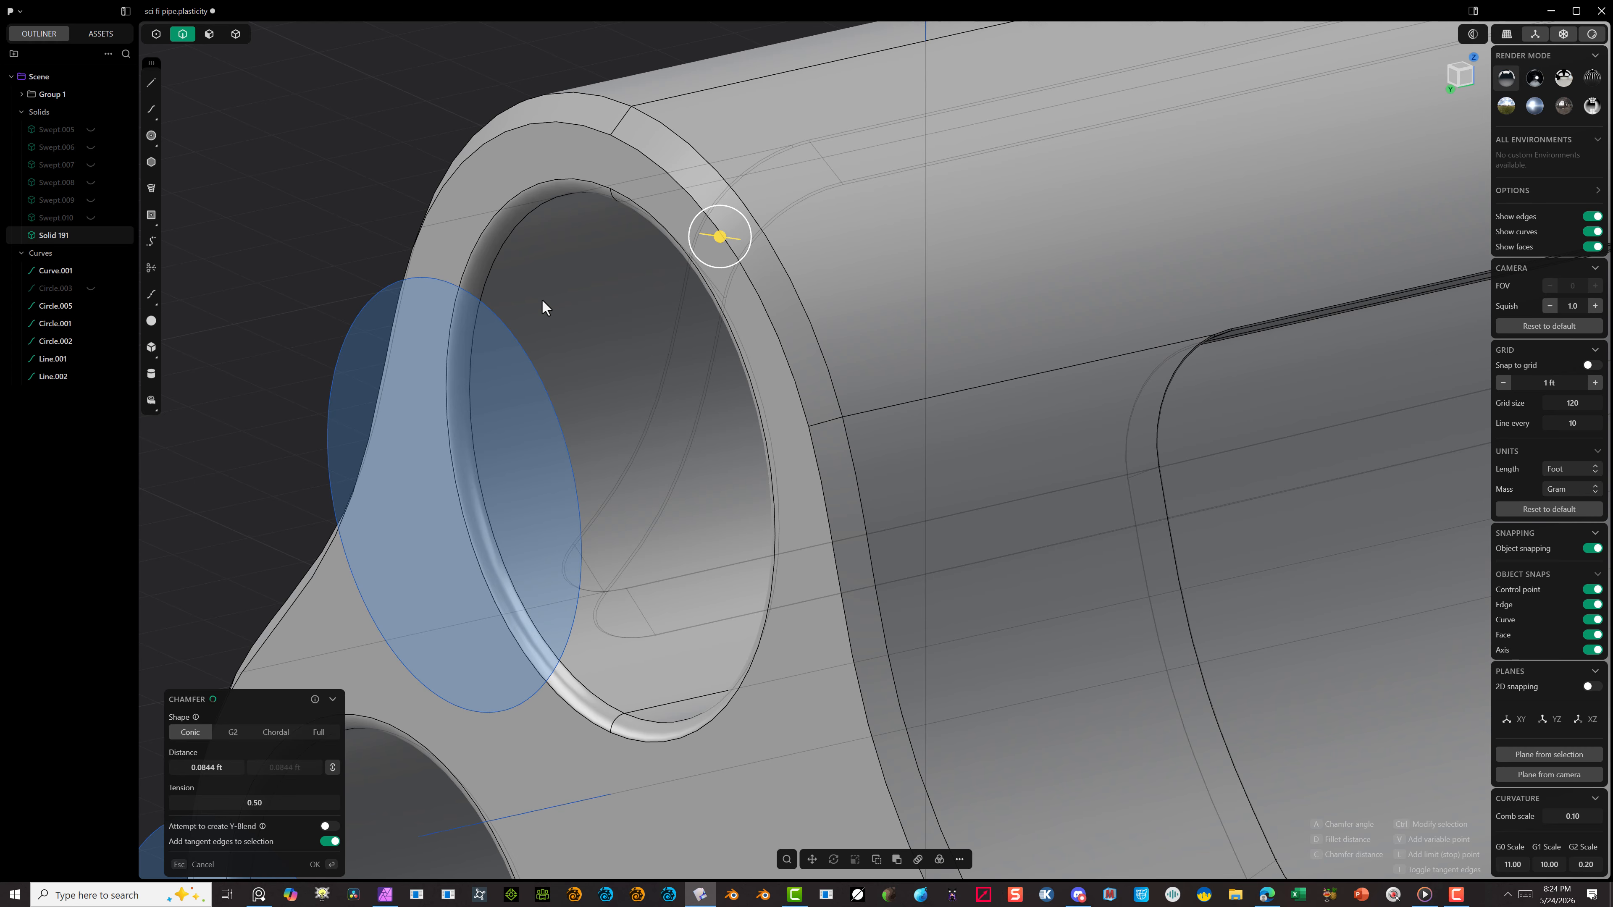
click(322, 863)
scroll(359, 846, down, 6)
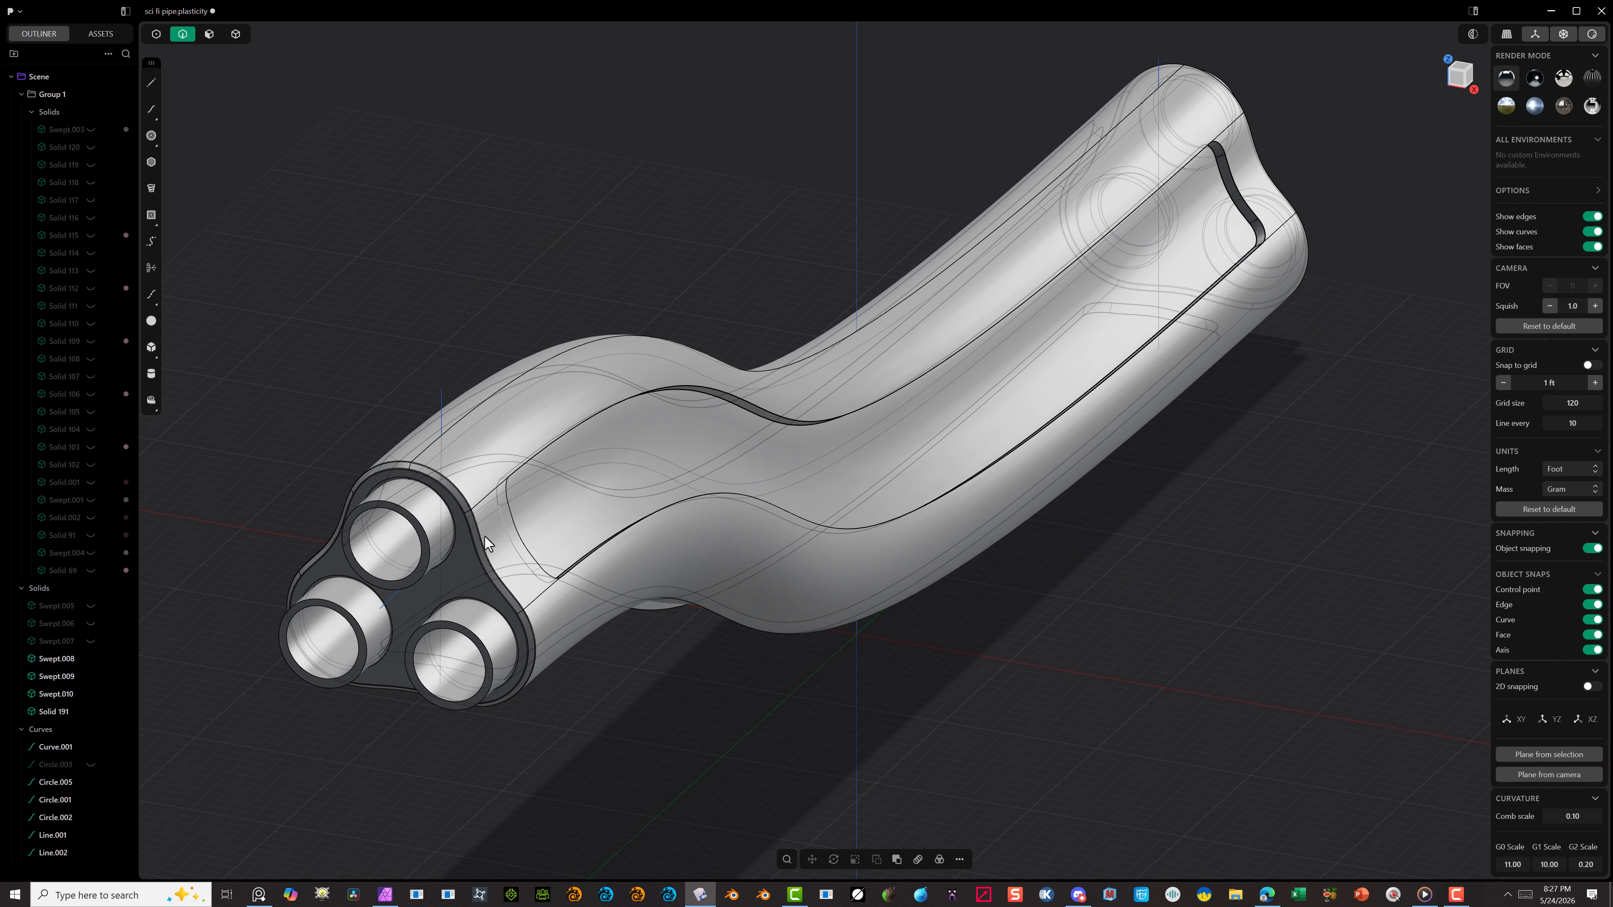
click(425, 547)
click(444, 636)
click(346, 626)
scroll(447, 661, up, 4)
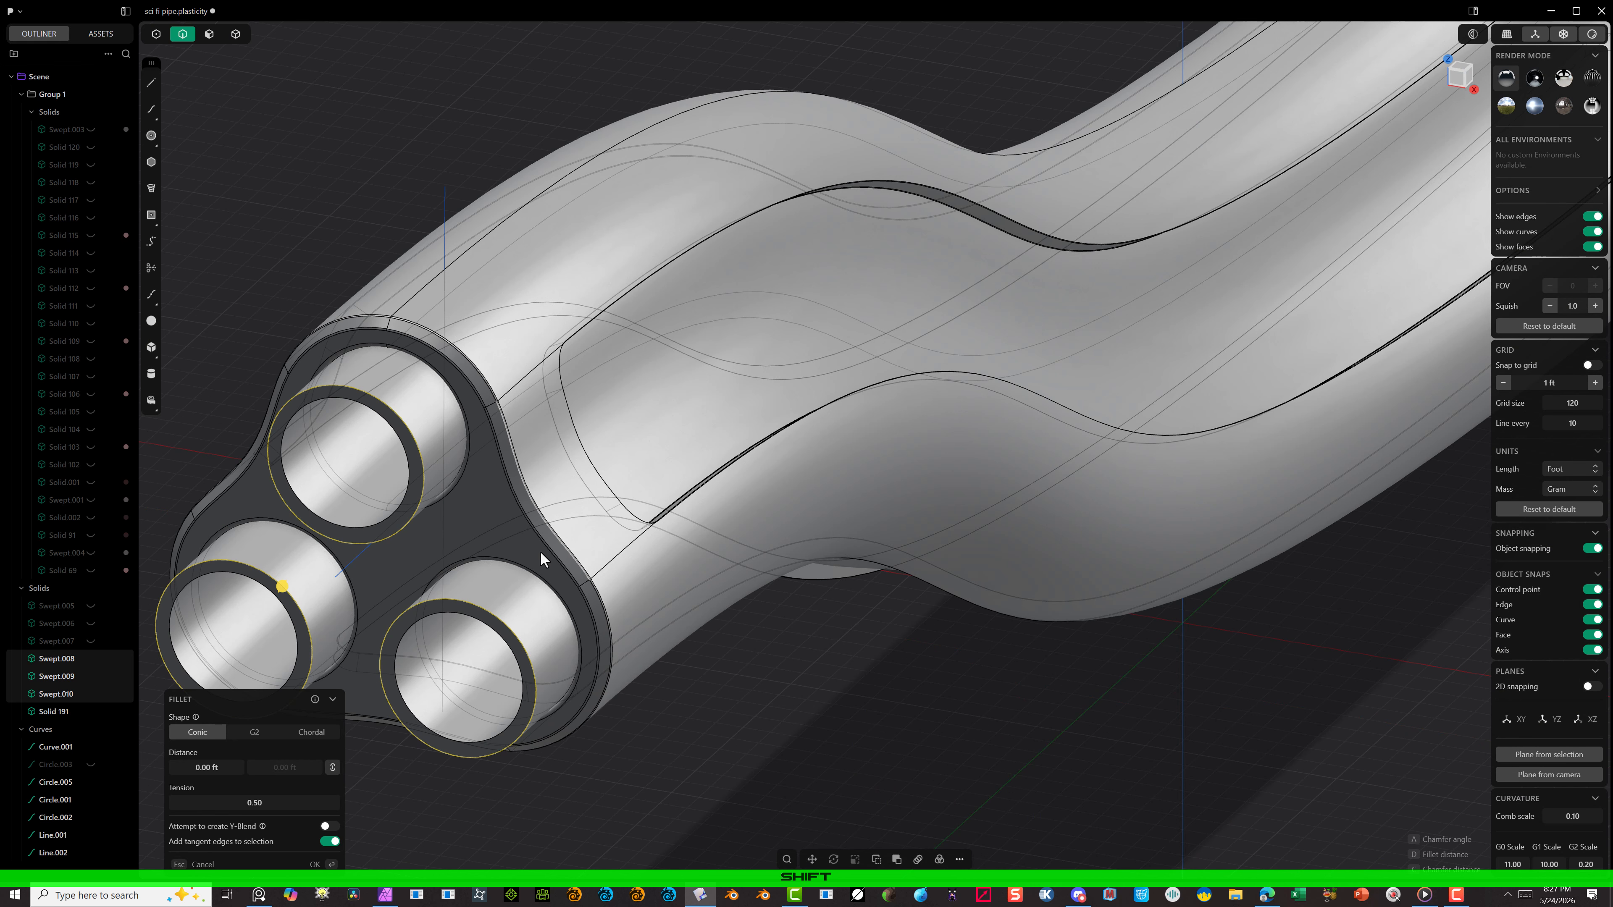
drag(294, 410, 305, 400)
key(Escape)
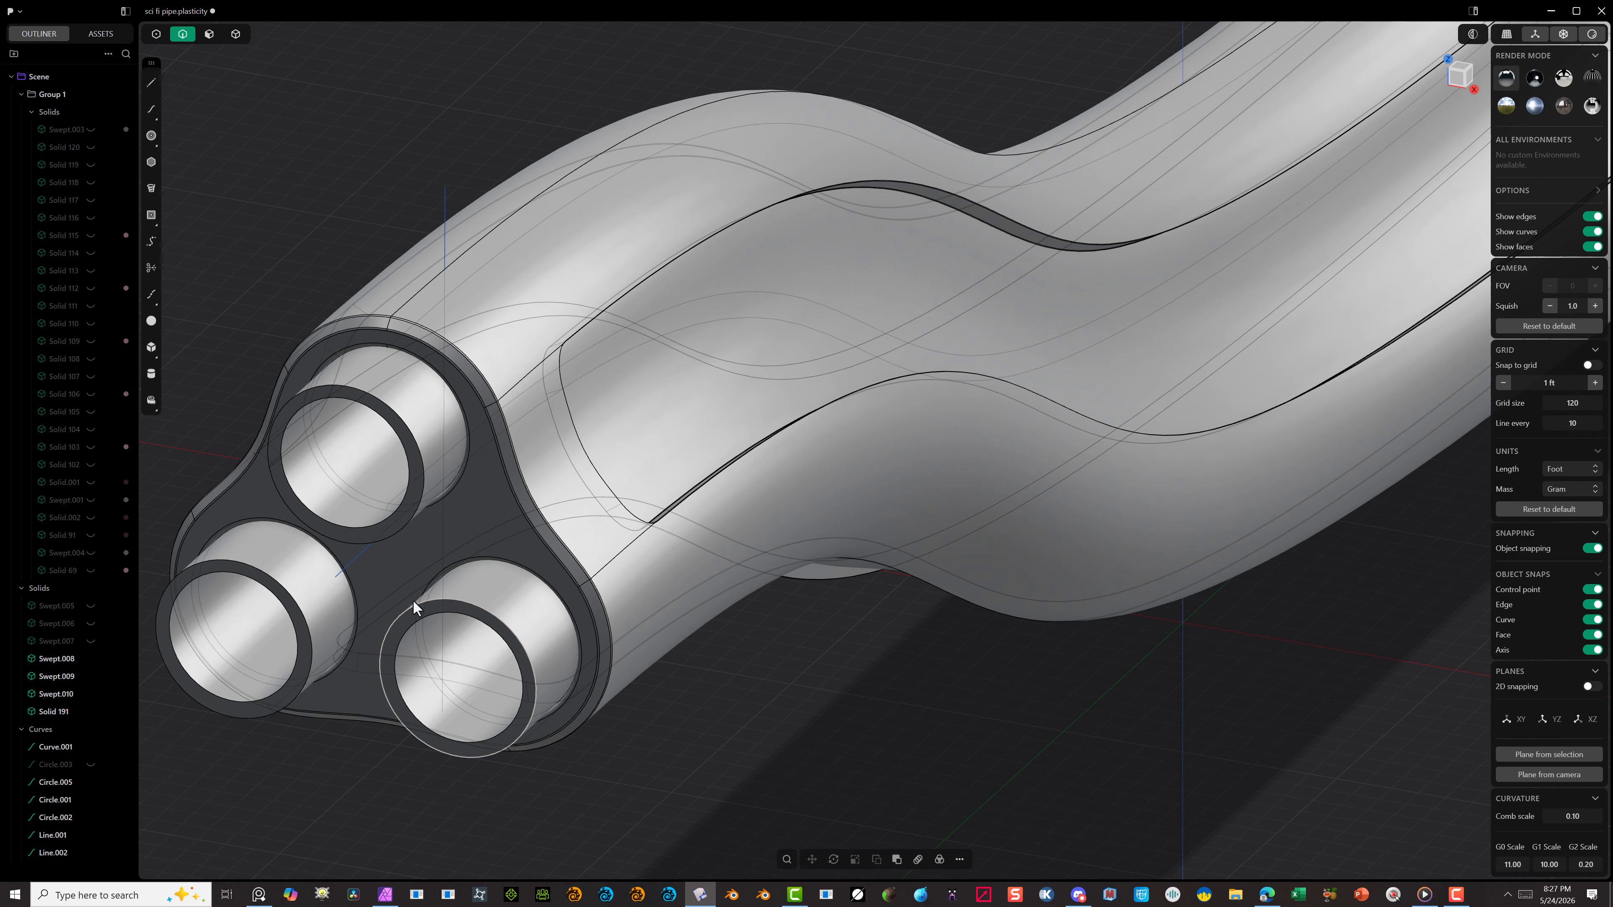
Step: Chamfer the outer rims of the three protruding inner tubes at one end of the pipe
click(412, 600)
click(280, 577)
click(405, 425)
mouse_move(405, 424)
mouse_down()
mouse_move(371, 444)
mouse_move(413, 443)
mouse_up()
key(Return)
Step: Chamfer the outer rims of the three inner tubes at the pipe's opposite end and apply it
scroll(507, 728, down, 4)
middle_drag(507, 730, 184, 642)
scroll(1415, 788, up, 3)
click(1324, 715)
shift+click(1340, 763)
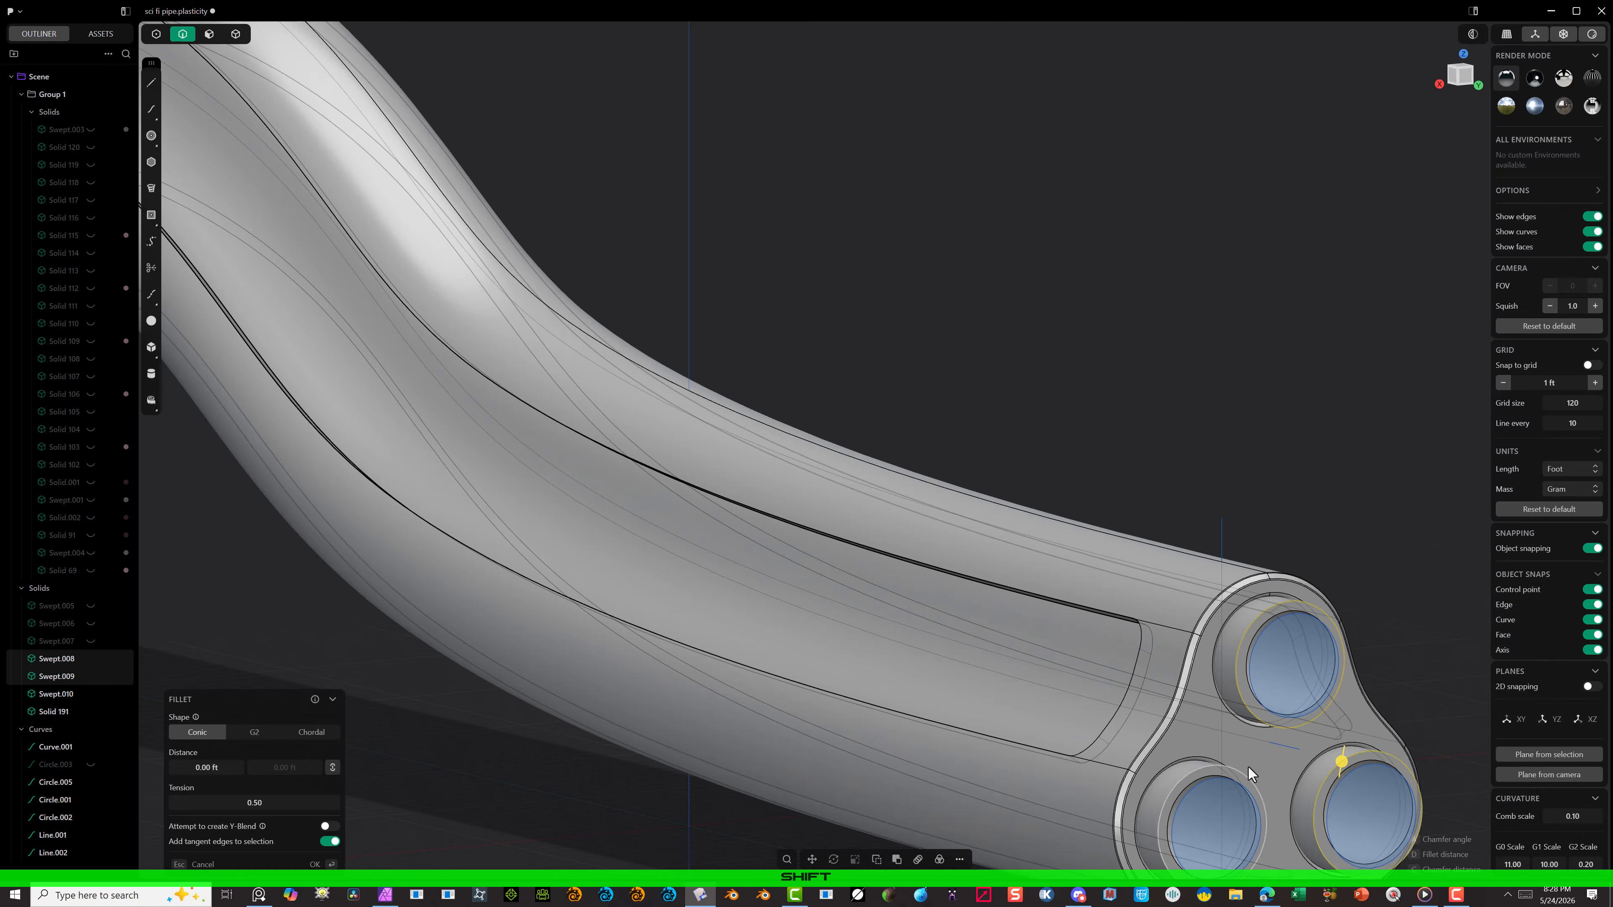
key(c)
click(1234, 769)
click(316, 864)
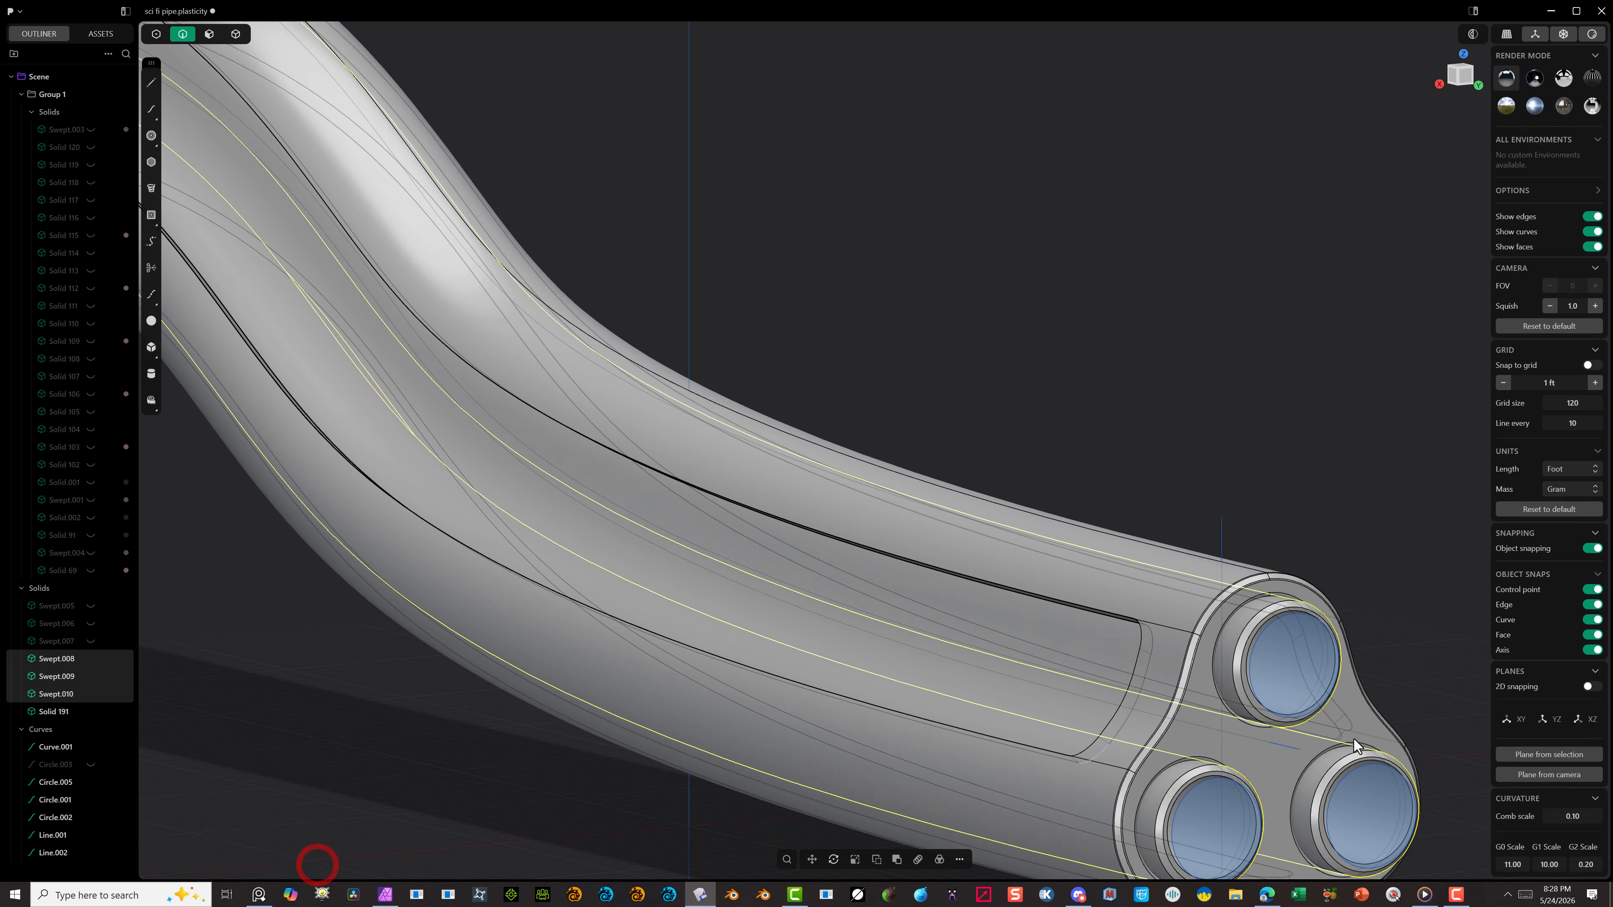
scroll(1361, 746, up, 5)
click(1361, 745)
click(915, 281)
shift+click(993, 211)
scroll(997, 451, down, 2)
middle_drag(997, 450, 1067, 423)
Step: Delete the three profile circles covering the inner tube openings
click(1140, 445)
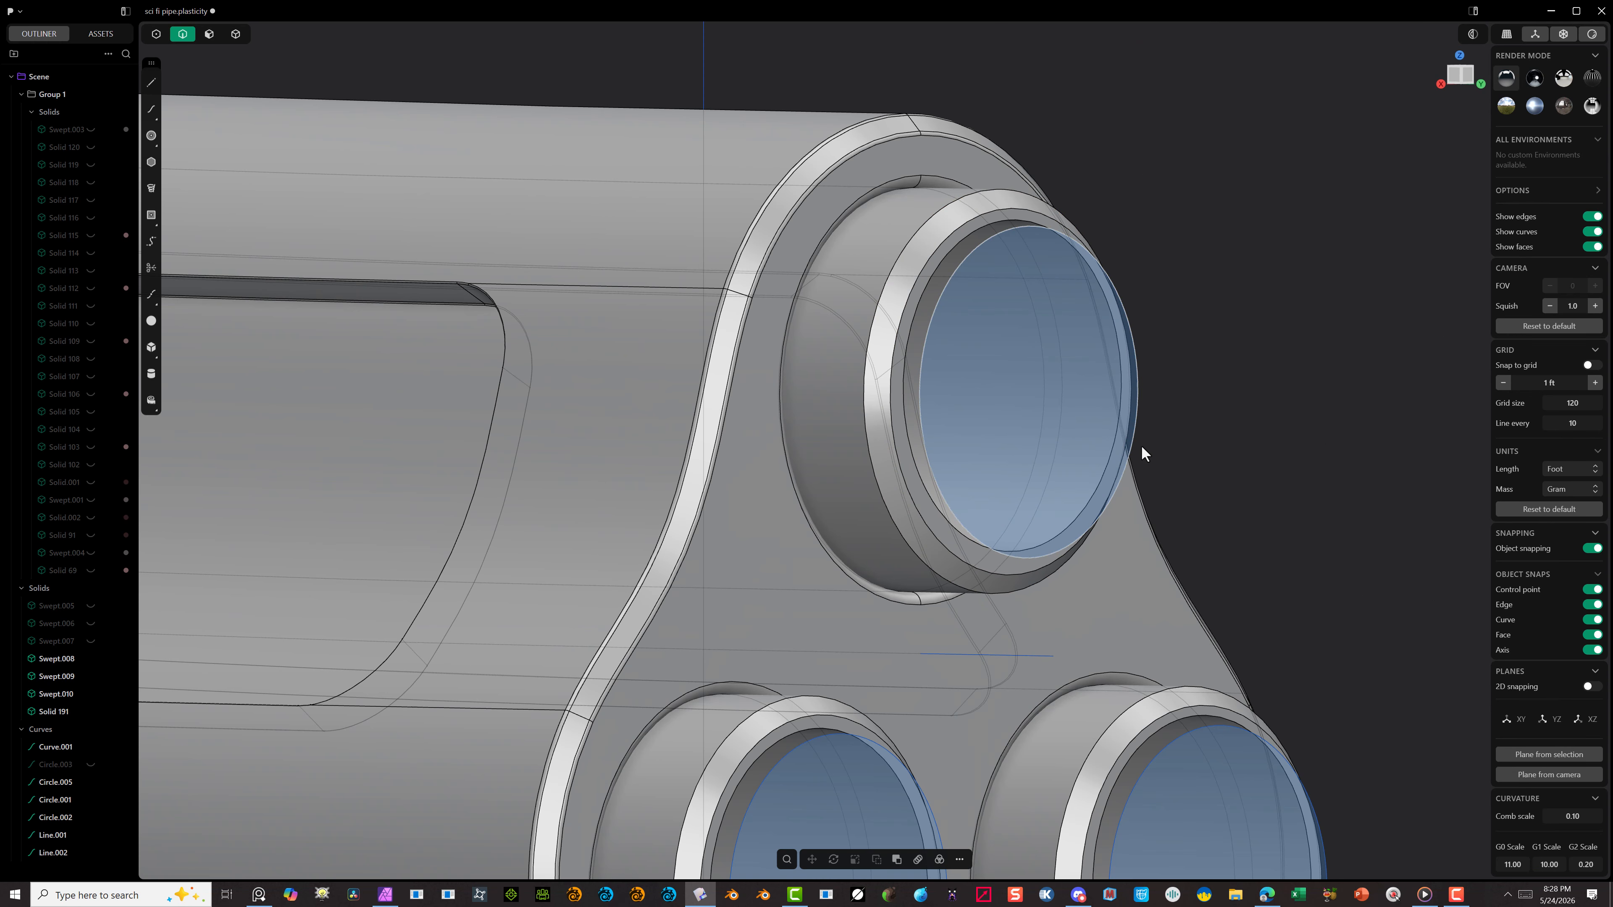
shift+click(1213, 727)
shift+click(948, 809)
key(Delete)
Step: Select both chamfer edges of each of the three inner tubes at this end for a Fillet
click(1239, 731)
shift+click(1195, 707)
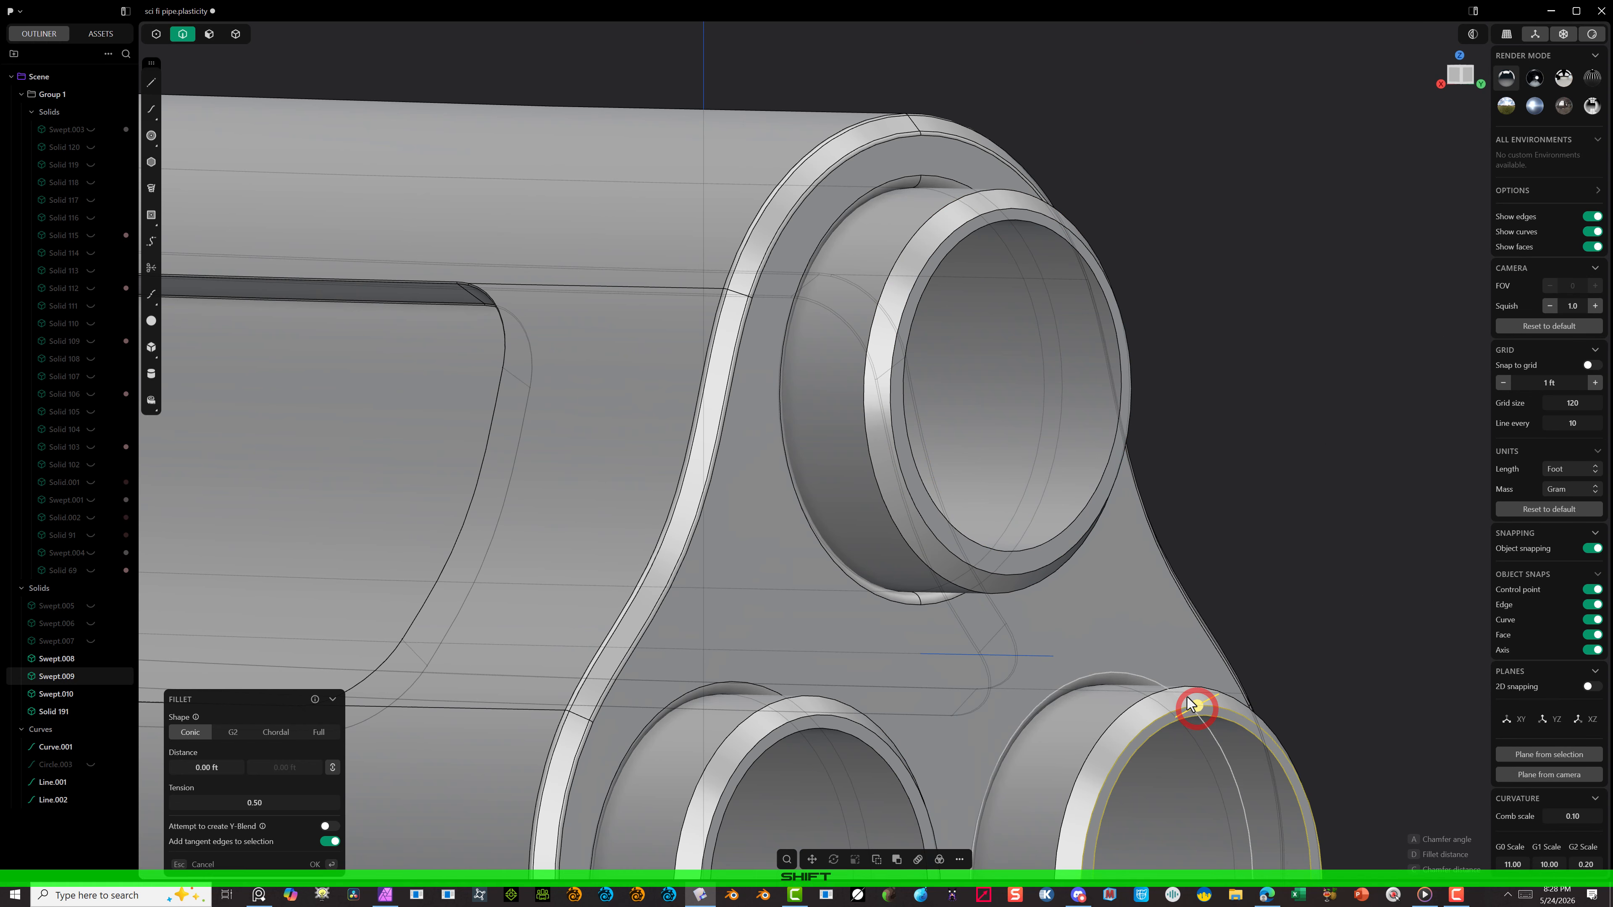
shift+click(853, 730)
click(194, 864)
shift+click(808, 717)
shift+click(747, 715)
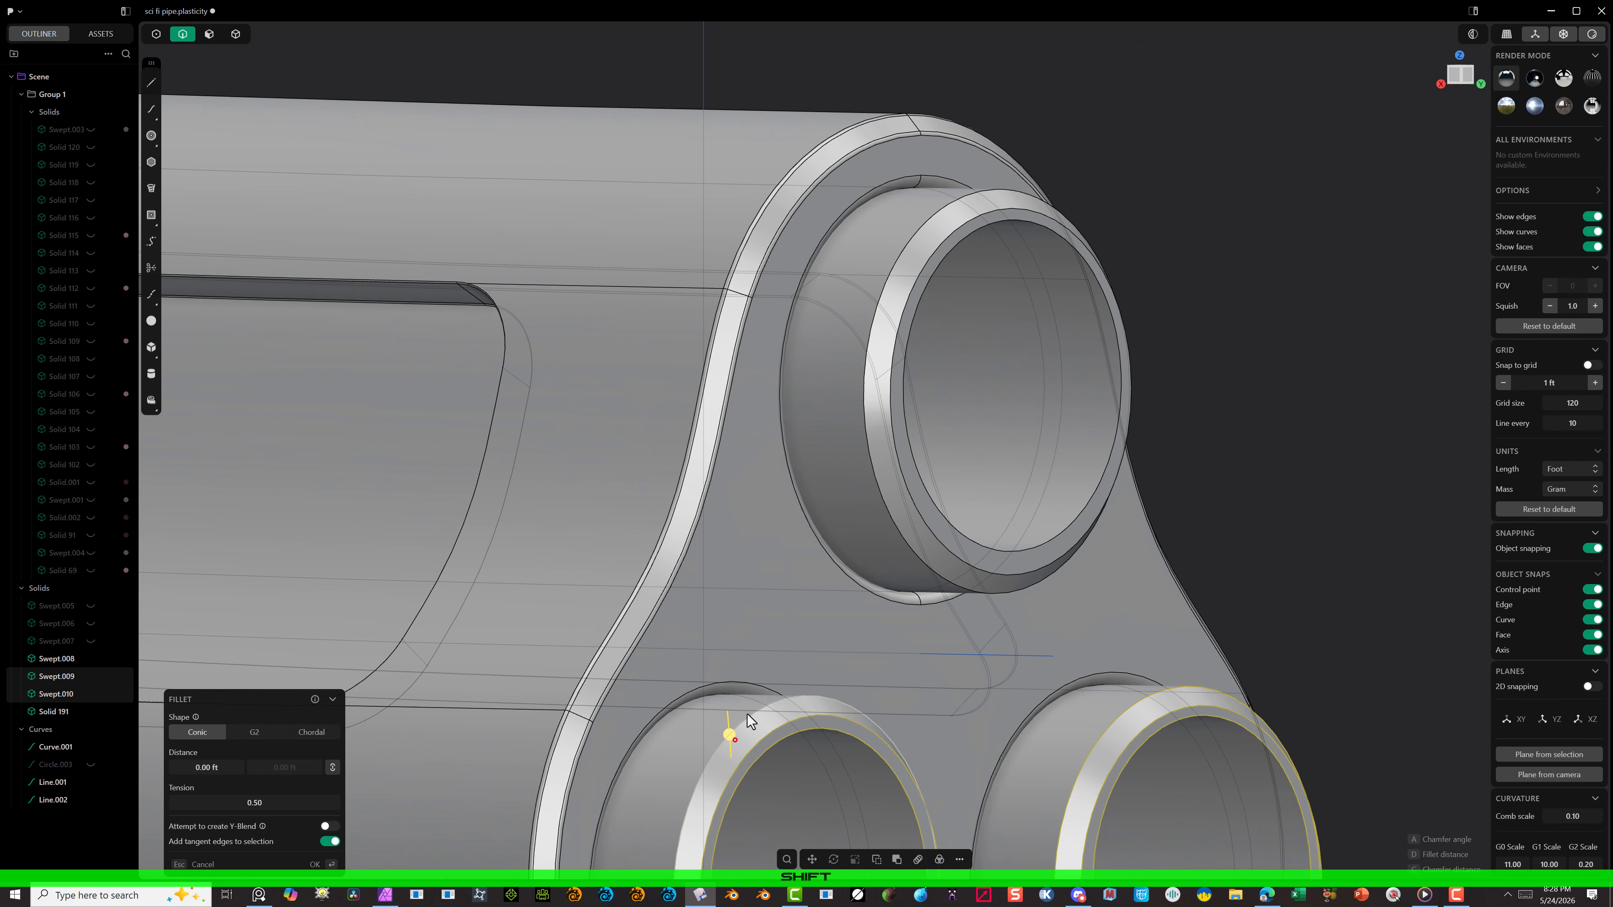
shift+click(914, 464)
Step: Add the chamfer edges of the three inner tubes at the pipe's opposite end to the Fillet selection
scroll(1175, 536, down, 6)
middle_drag(1073, 540, 630, 720)
scroll(630, 706, up, 5)
shift+click(510, 382)
shift+click(529, 377)
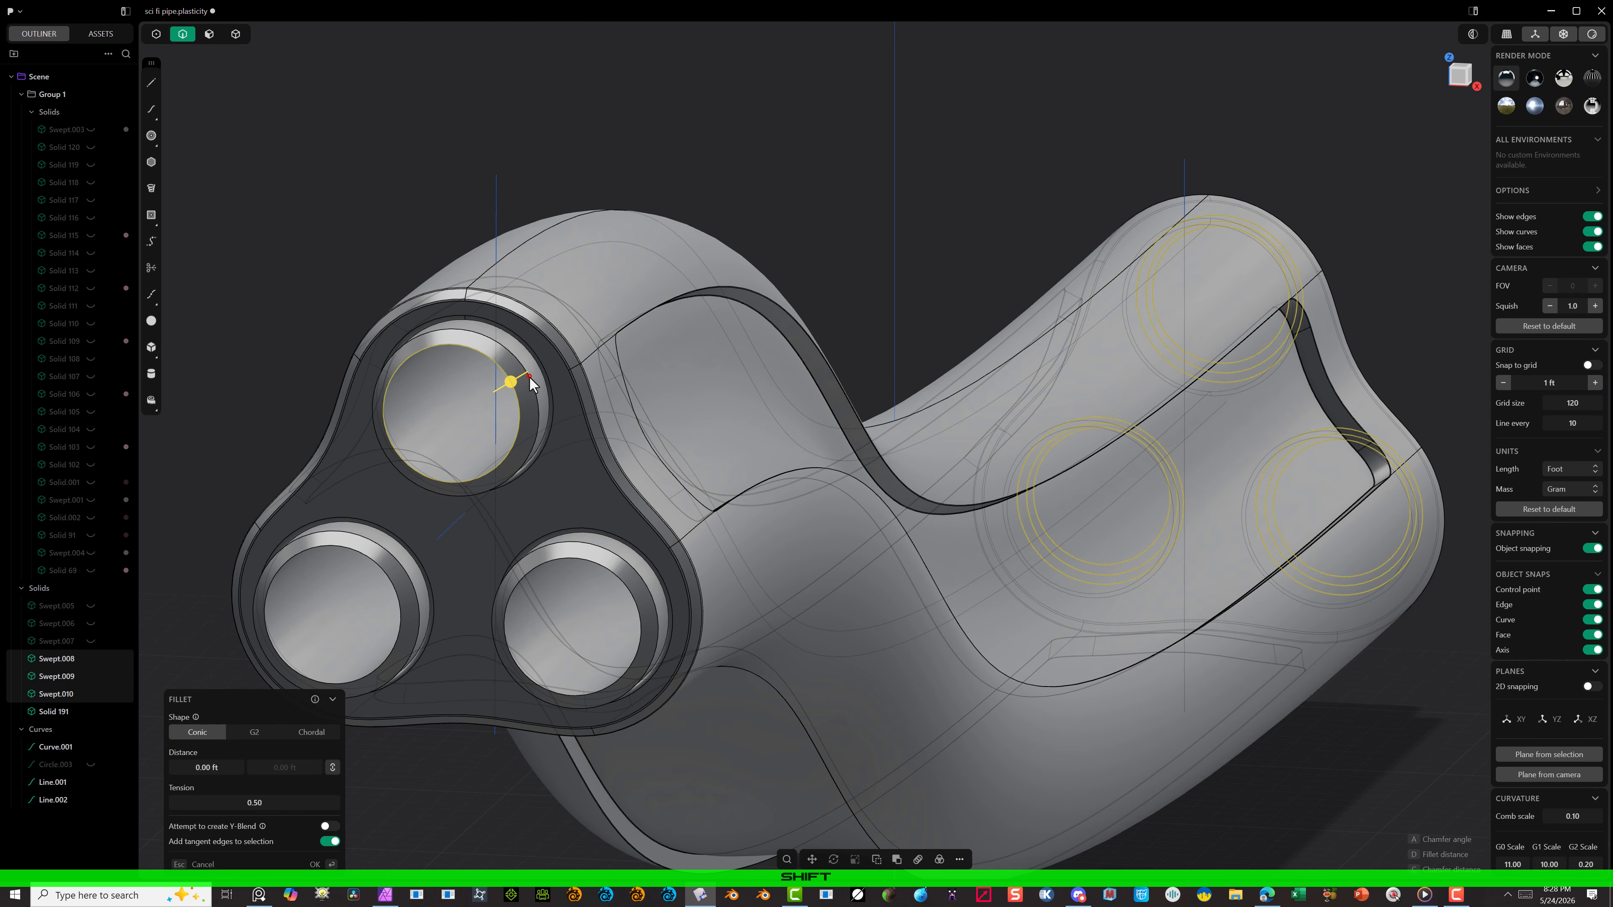
shift+click(399, 559)
shift+click(382, 568)
Step: Round all selected inner tube chamfer edges with a conic fillet of about 0.06 ft and apply it
scroll(382, 572, up, 6)
drag(444, 515, 452, 511)
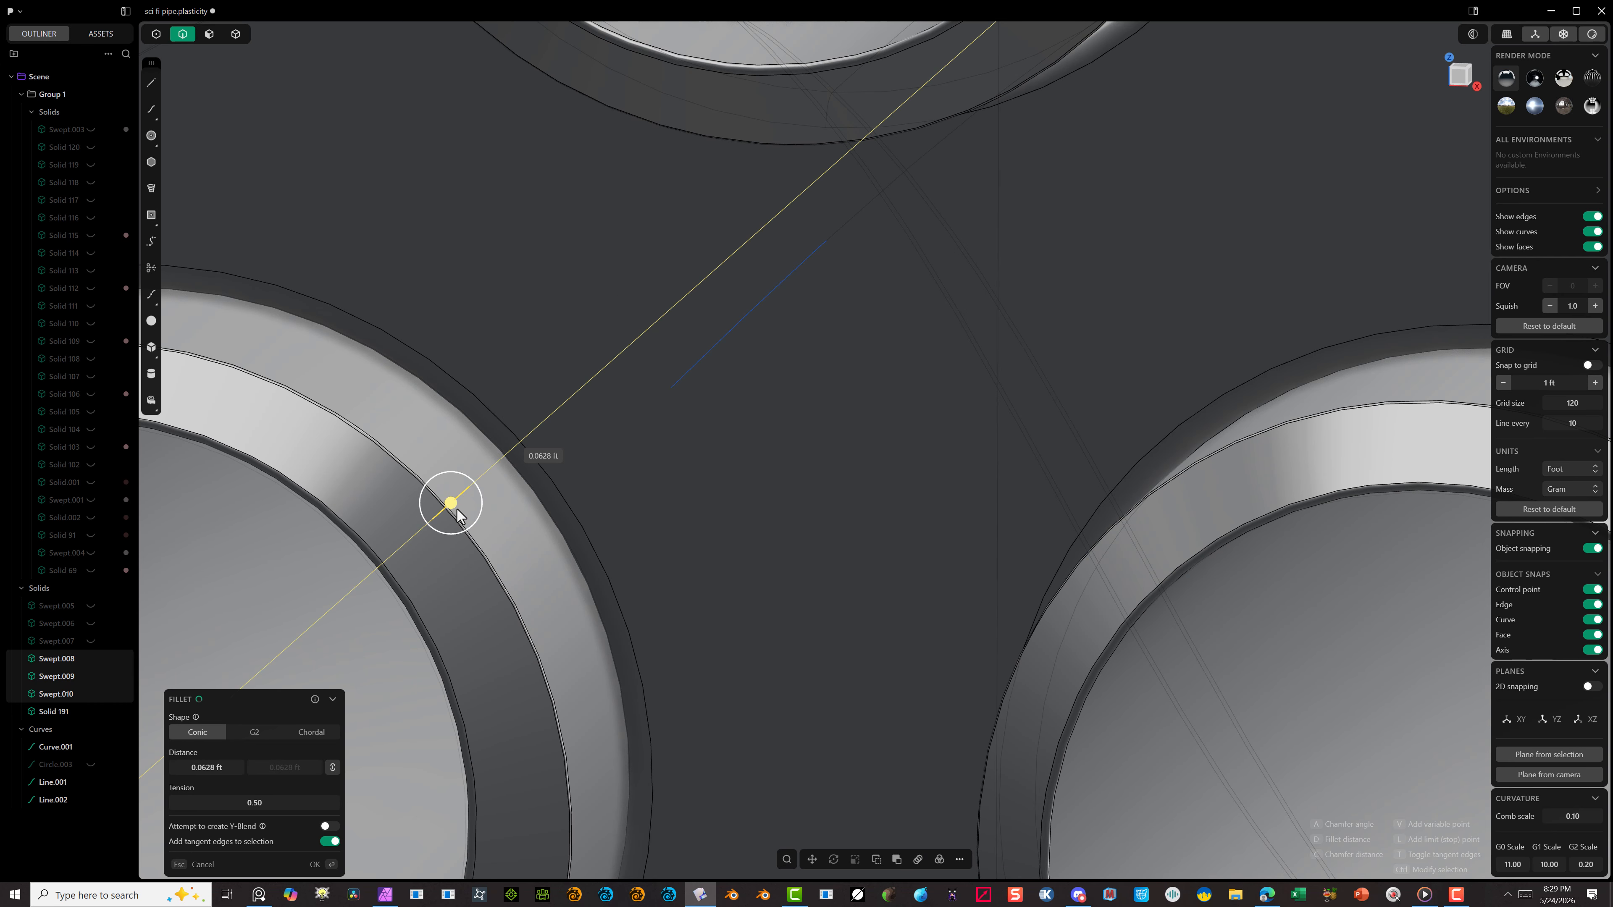
scroll(463, 546, down, 7)
middle_drag(476, 641, 426, 675)
click(325, 864)
Step: Deselect the inner tubes and examine the rounded tube ends and the whole pipe
scroll(1283, 572, down, 6)
middle_drag(1332, 565, 1032, 667)
scroll(1029, 738, up, 6)
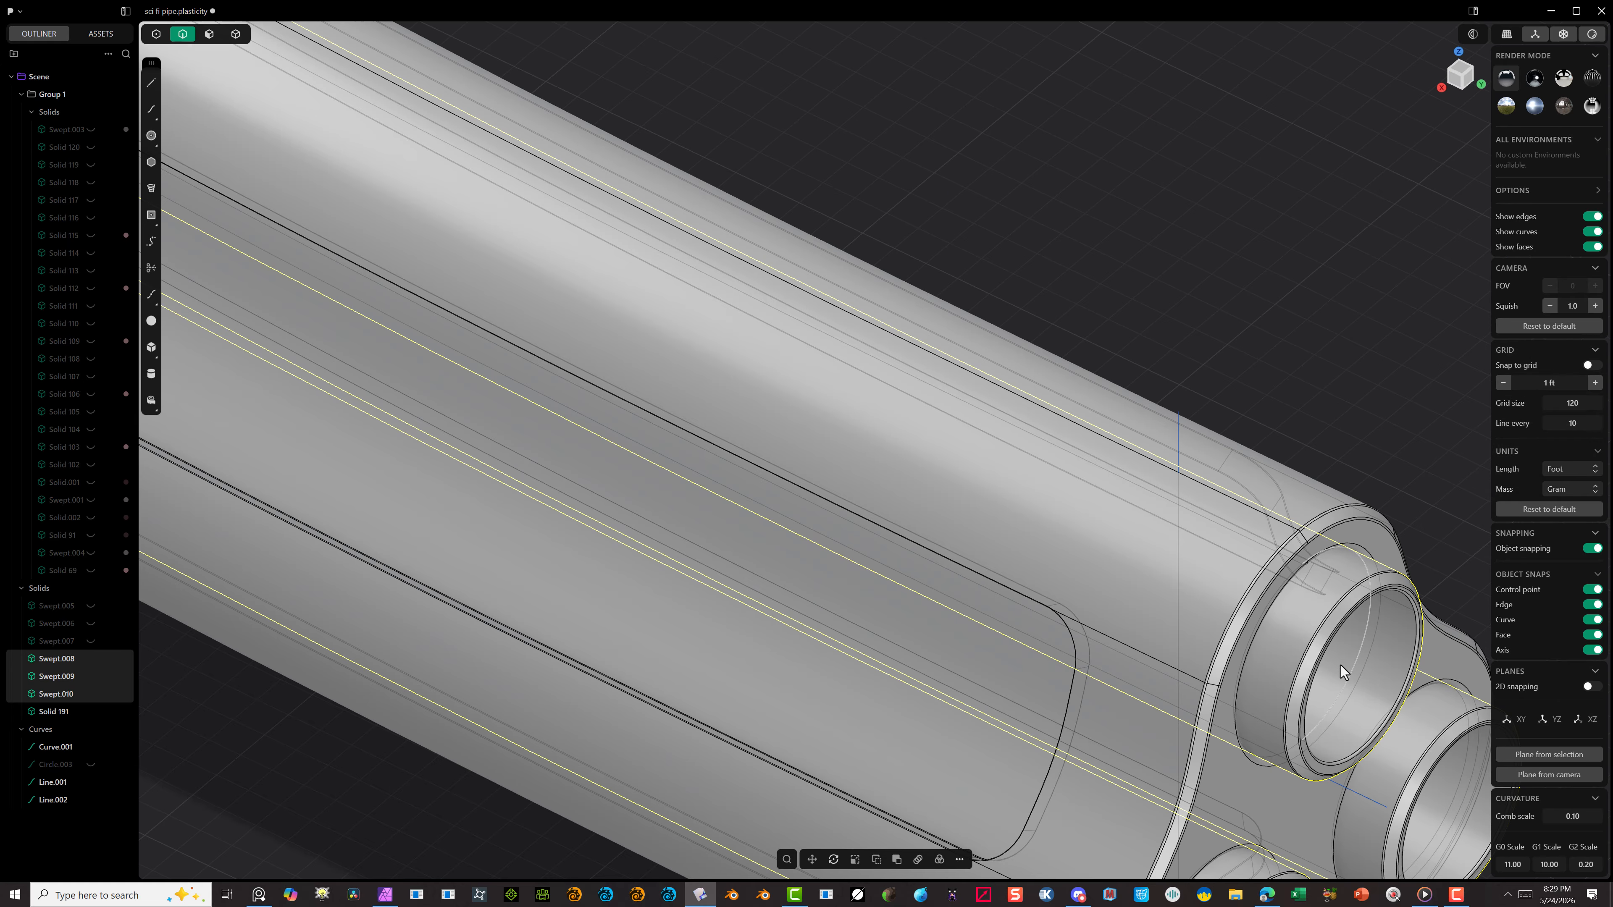
scroll(1345, 672, down, 6)
middle_drag(536, 540, 683, 507)
click(683, 507)
drag(474, 229, 1098, 634)
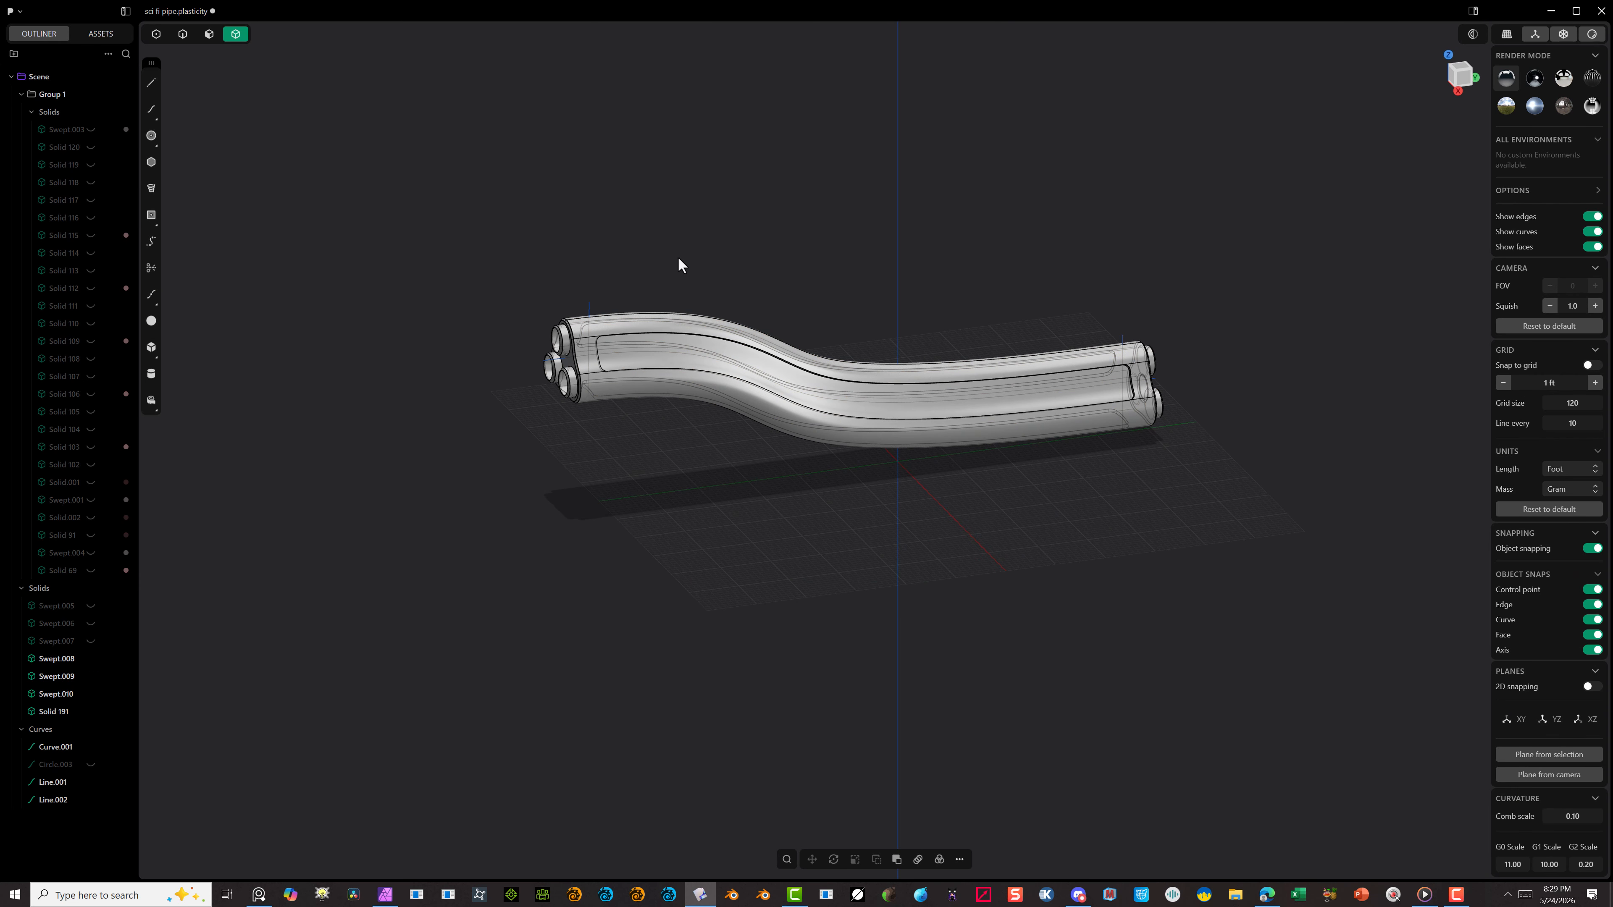